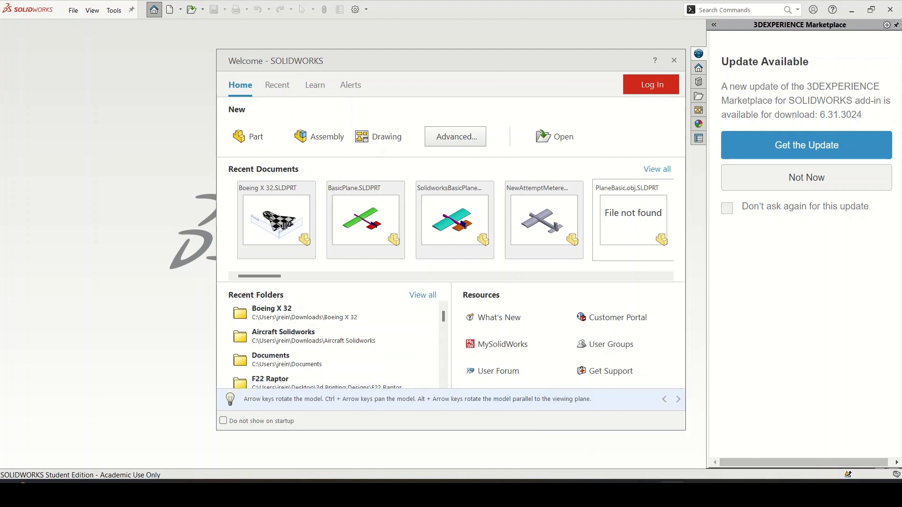
# Step: Switch to File Explorer and make two copies of Boeing 747.jpg in the Boeing 747 folder
pyautogui.hotkey('alt', 'Tab')
pyautogui.click(200, 153)
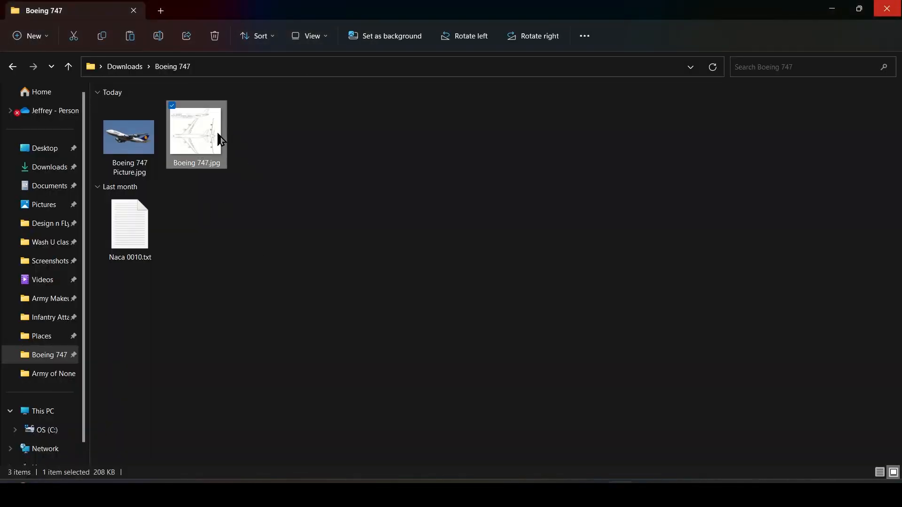
pyautogui.hotkey('ctrl', 'c')
pyautogui.hotkey('ctrl', 'v')
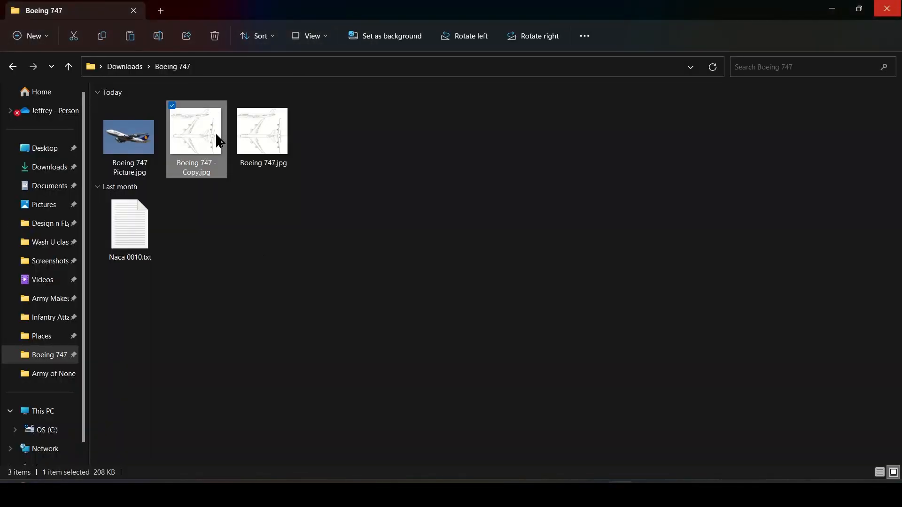
pyautogui.hotkey('ctrl', 'v')
# Step: Rename the copy "Boeing 747 - Copy (2).jpg" as Top View
pyautogui.click(202, 164)
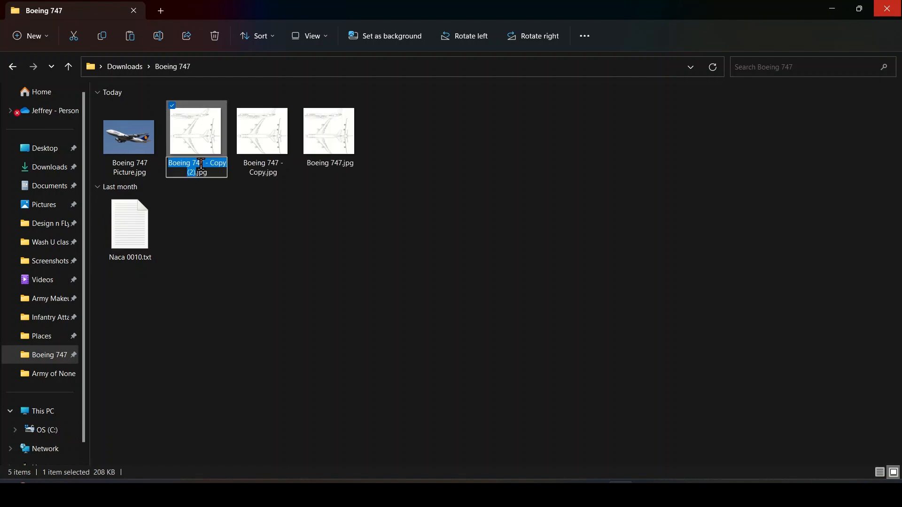
pyautogui.write('Top V')
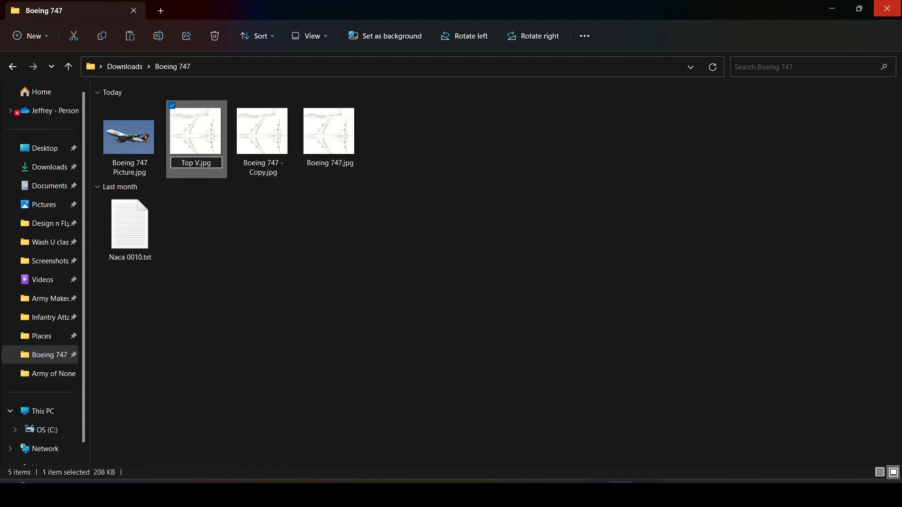
pyautogui.write('iew')
pyautogui.press('Return')
# Step: Rename the remaining copy "Boeing 747 - Copy.jpg" as Front View
pyautogui.click(197, 160)
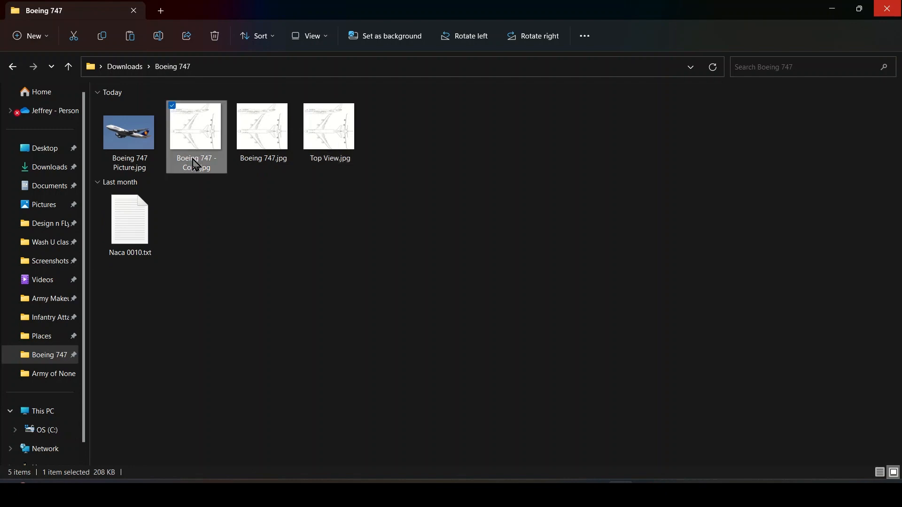
pyautogui.click(195, 159)
pyautogui.write('Front View')
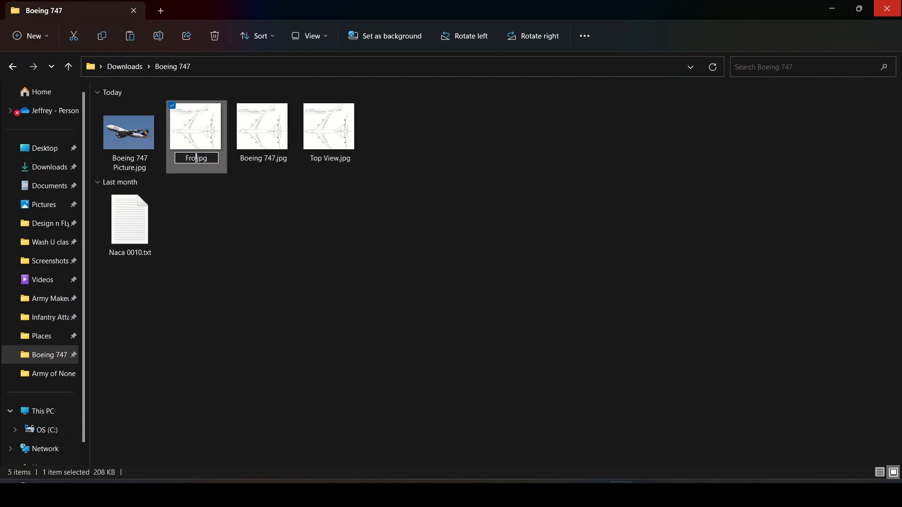
pyautogui.press('Return')
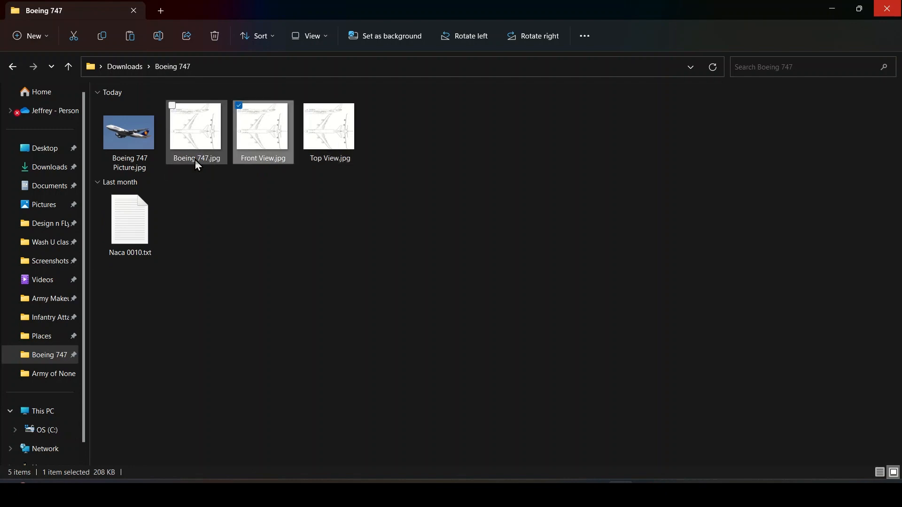
# Step: Rename the original Boeing 747.jpg blueprint as Side View
pyautogui.click(189, 161)
pyautogui.click(187, 160)
pyautogui.write('Side View')
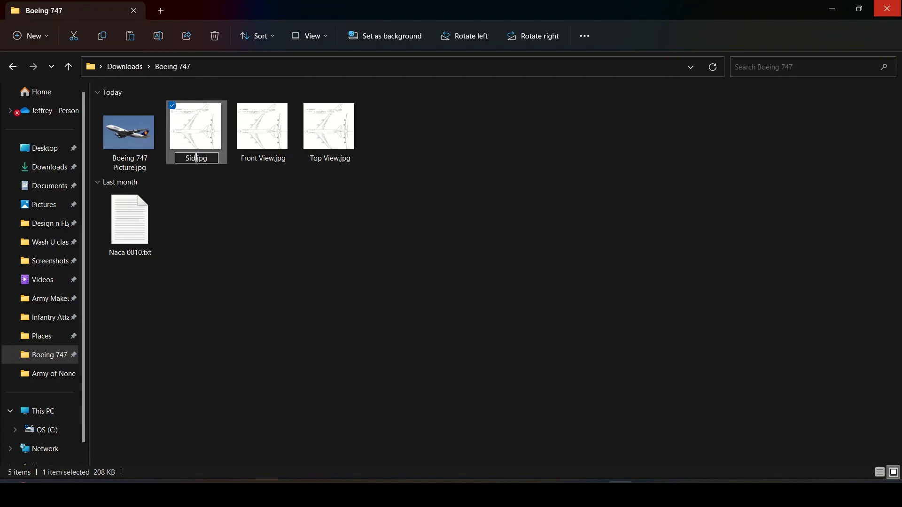
pyautogui.press('Return')
# Step: Open Front View.jpg in Paint
pyautogui.click(201, 141)
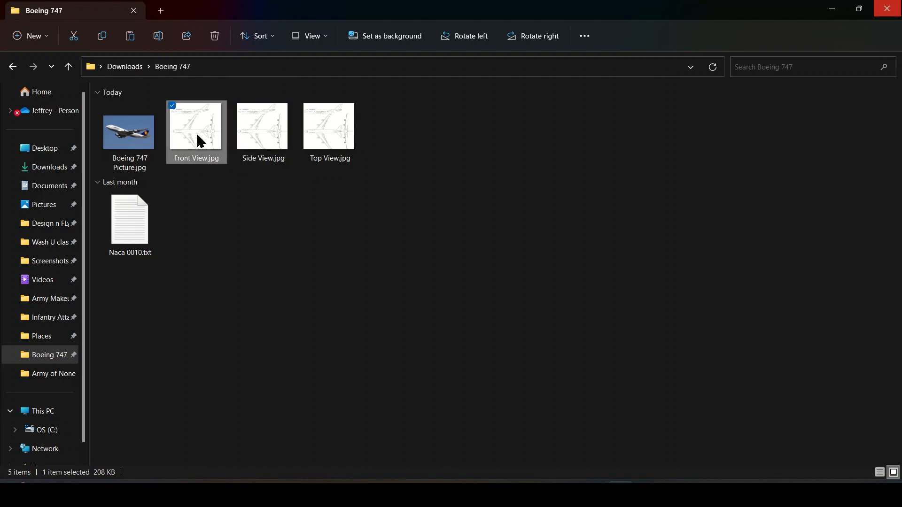
pyautogui.rightClick(198, 163)
pyautogui.moveTo(241, 193)
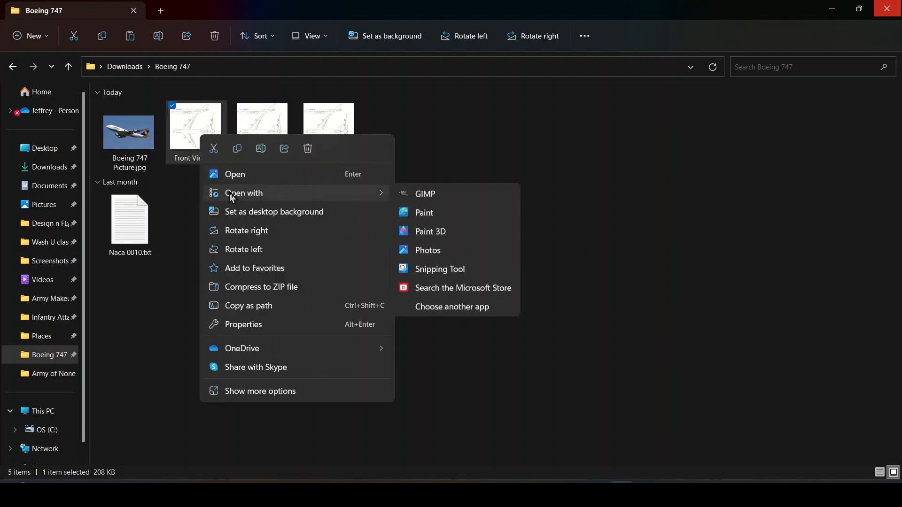
pyautogui.click(425, 214)
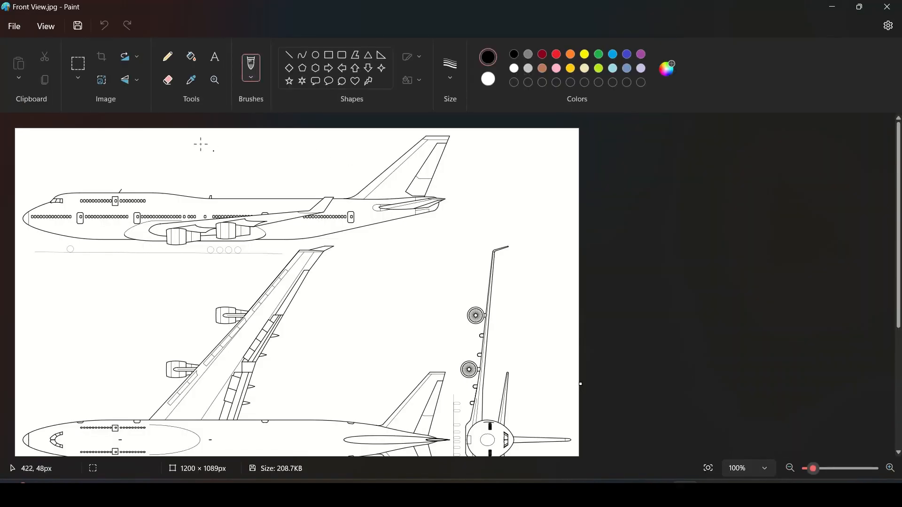
# Step: Crop the blueprint to the front-view drawing of the aircraft, about 262 × 850 px
pyautogui.scroll(-3, 555, 226)
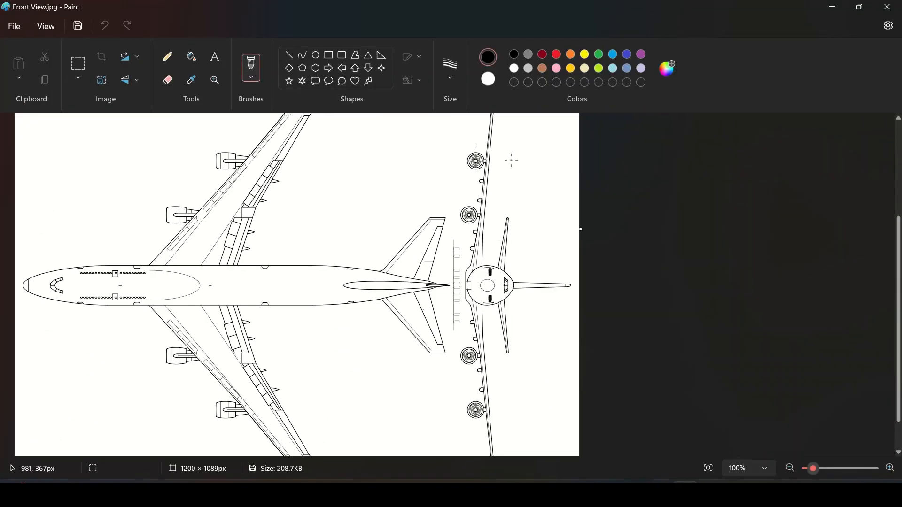
pyautogui.keyDown('ctrl'); pyautogui.scroll(-2, 514, 211); pyautogui.keyUp('ctrl')
pyautogui.click(77, 63)
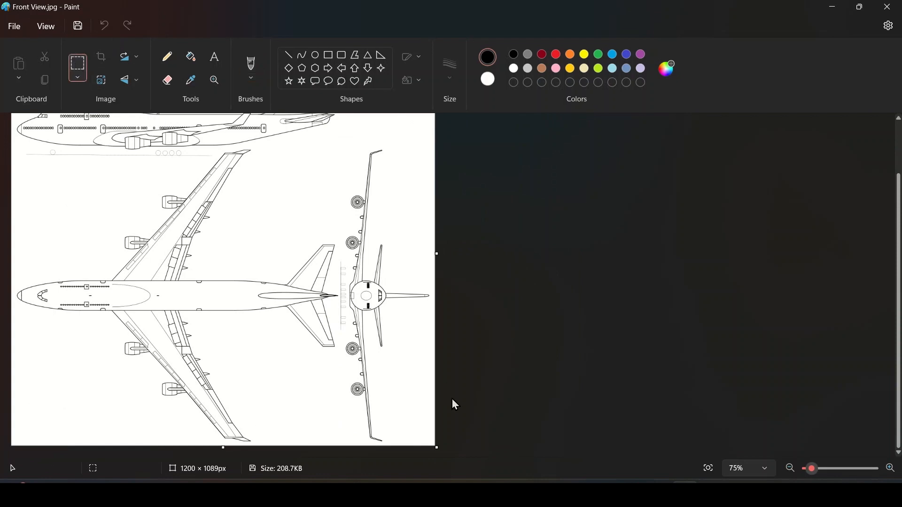
pyautogui.moveTo(433, 446); pyautogui.dragTo(340, 147)
pyautogui.click(102, 58)
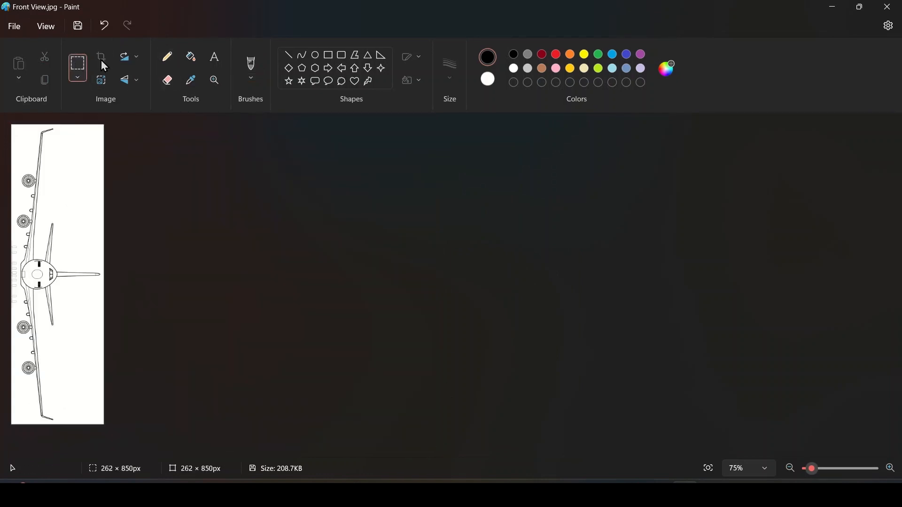
# Step: Rotate the cropped front view 90° to the left so the tail fin points up
pyautogui.click(111, 88)
pyautogui.click(517, 342)
pyautogui.click(128, 82)
pyautogui.click(136, 60)
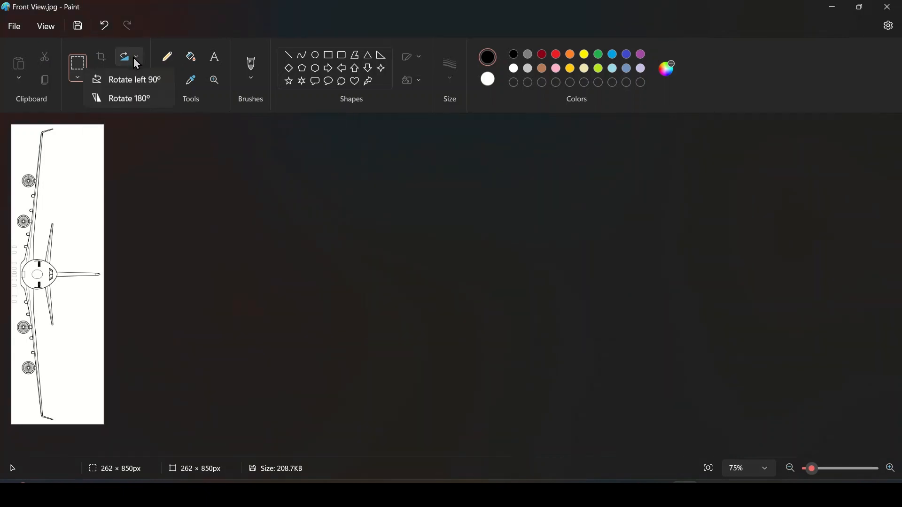
pyautogui.click(151, 97)
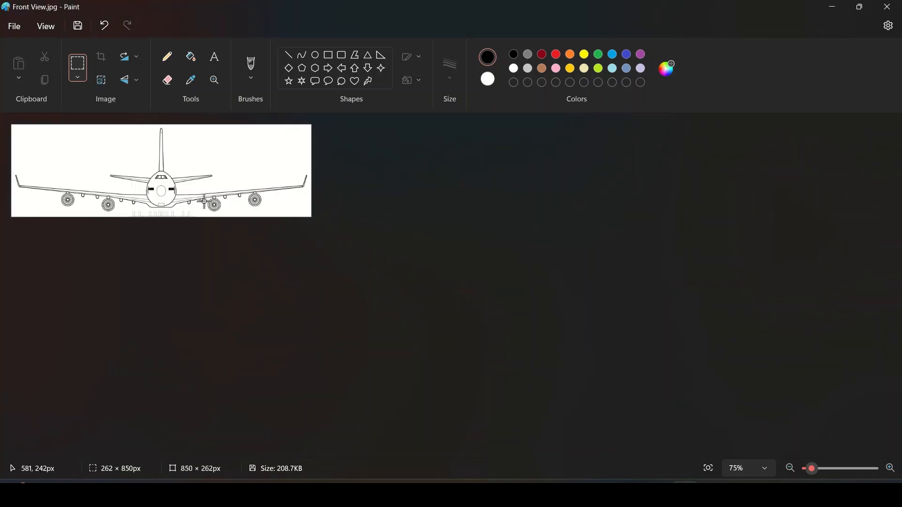
# Step: Crop the front view tightly to the fin tip, wingtips and engine bottoms, about 827 × 236 px, and save and close the image
pyautogui.keyDown('ctrl'); pyautogui.scroll(4, 204, 202); pyautogui.keyUp('ctrl')
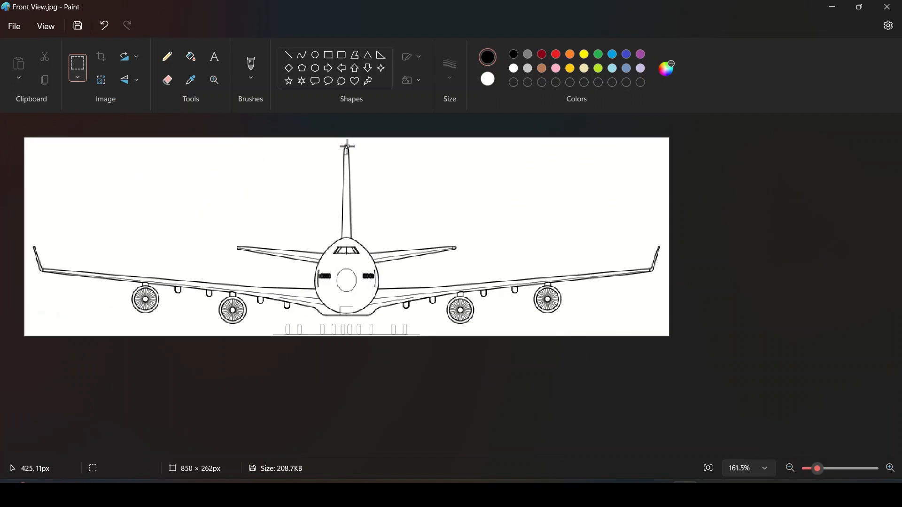
pyautogui.moveTo(347, 146); pyautogui.dragTo(34, 248)
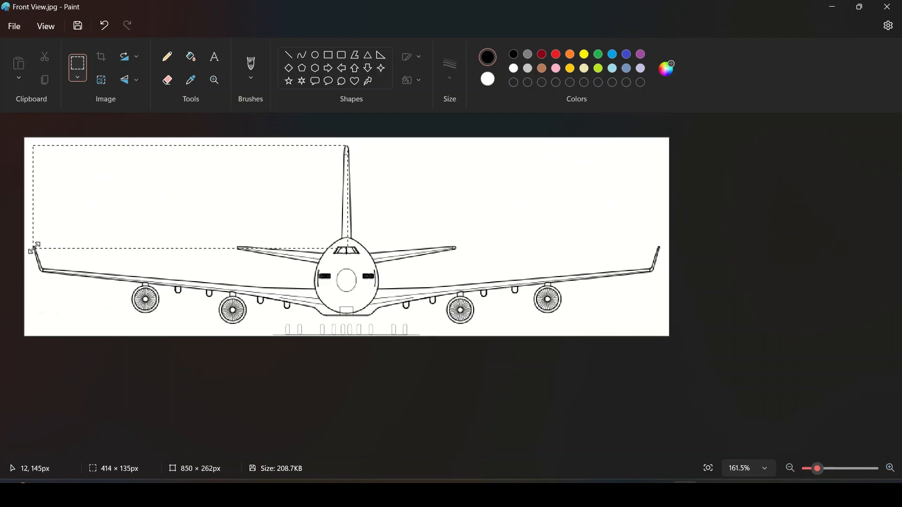
pyautogui.click(33, 146)
pyautogui.moveTo(34, 146); pyautogui.dragTo(660, 324)
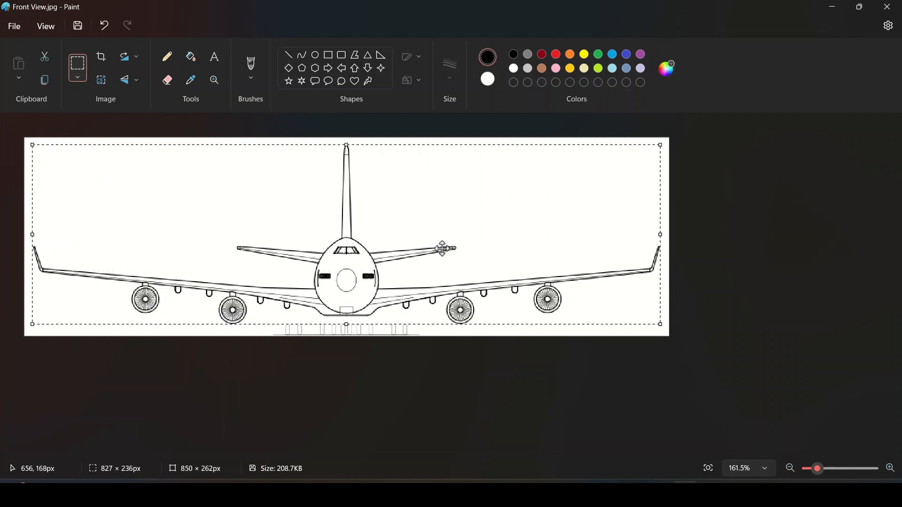
pyautogui.click(102, 58)
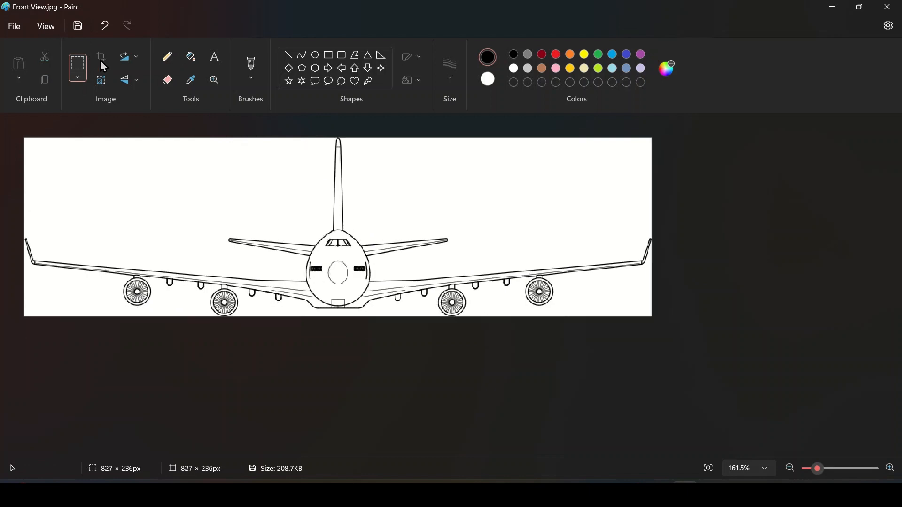
pyautogui.click(78, 26)
pyautogui.click(887, 6)
# Step: Open Side View.jpg in Paint and crop it roughly to the side-view drawing, about 943 × 252 px
pyautogui.rightClick(287, 136)
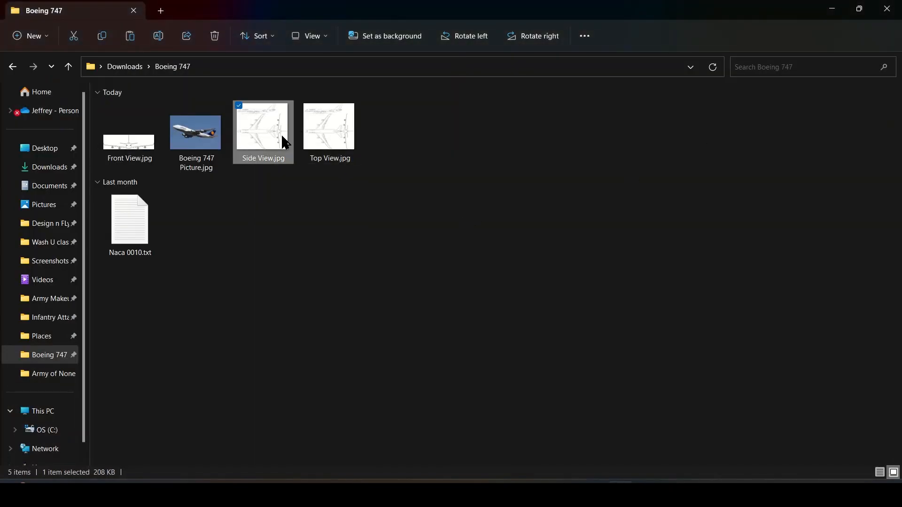
pyautogui.moveTo(370, 195)
pyautogui.click(512, 216)
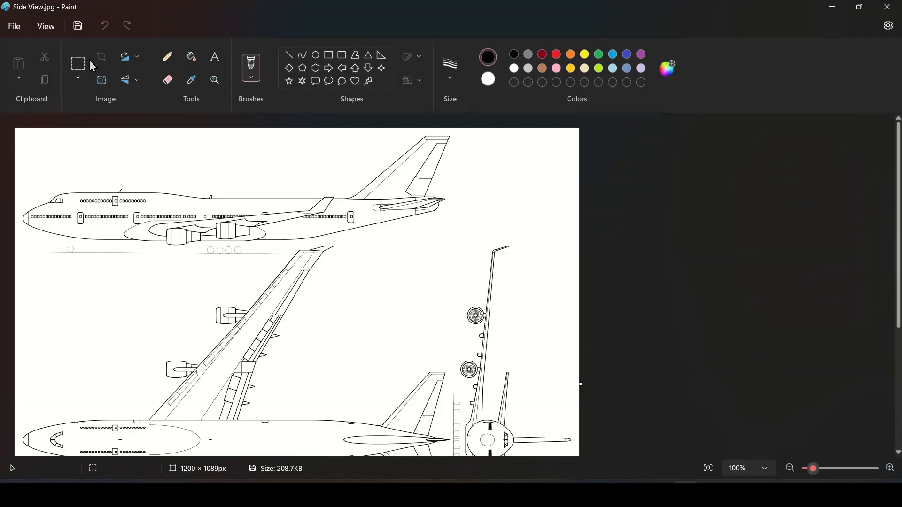
pyautogui.click(80, 66)
pyautogui.moveTo(17, 130)
pyautogui.mouseDown()
pyautogui.moveTo(449, 264)
pyautogui.moveTo(463, 264)
pyautogui.moveTo(459, 248)
pyautogui.mouseUp()
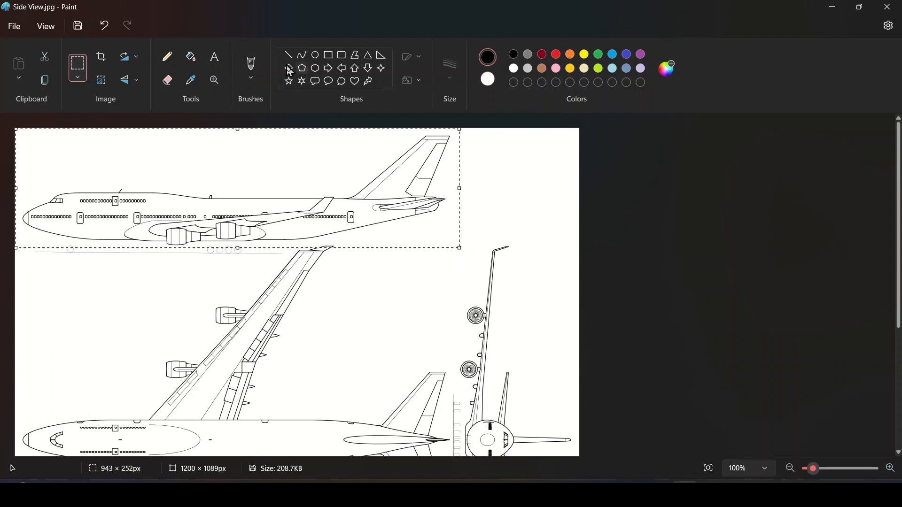
pyautogui.click(101, 56)
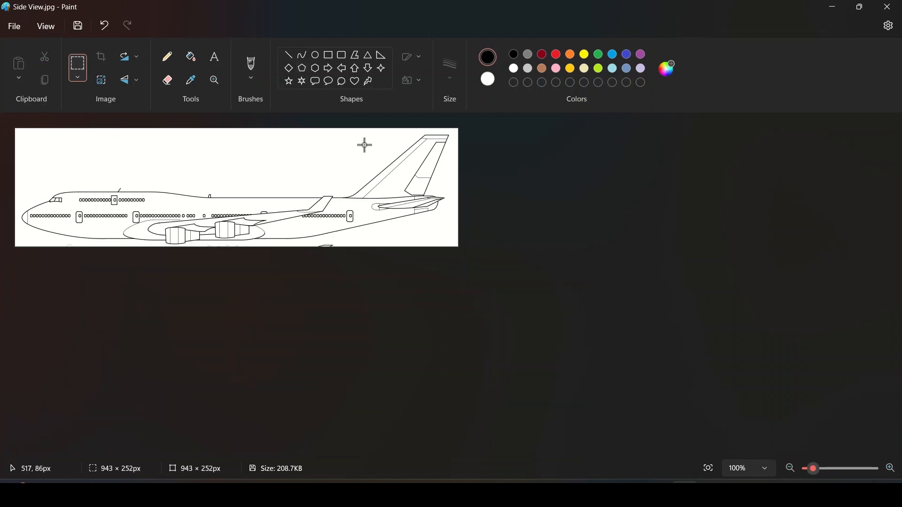
# Step: Undo the accidental selection move while keeping the rough crop, and crop the side view closer to the aircraft, about 908 × 236 px
pyautogui.keyDown('ctrl'); pyautogui.scroll(2, 425, 136); pyautogui.keyUp('ctrl')
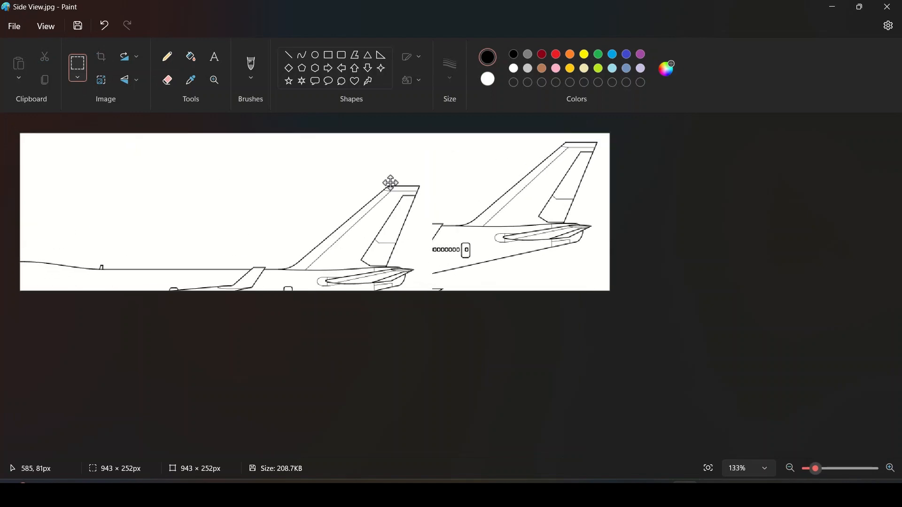
pyautogui.click(103, 25)
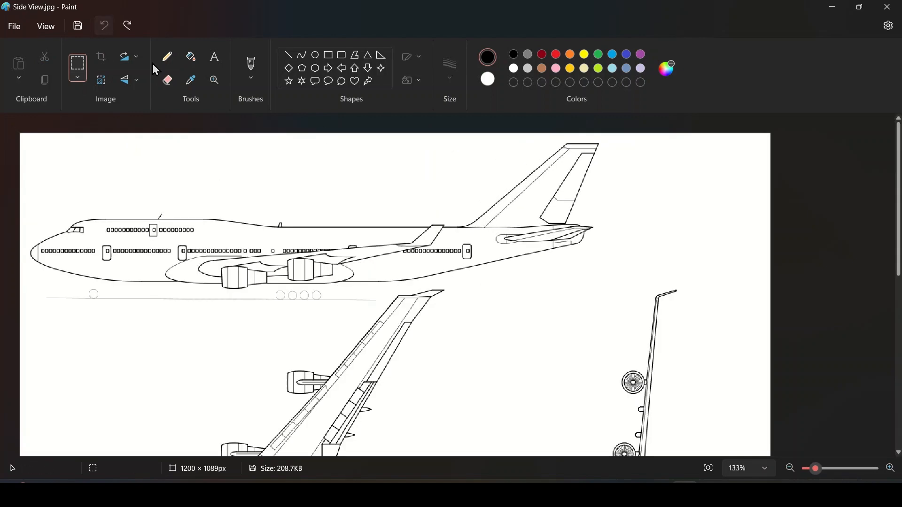
pyautogui.click(128, 25)
pyautogui.moveTo(564, 142); pyautogui.dragTo(29, 253)
pyautogui.moveTo(28, 140); pyautogui.dragTo(596, 288)
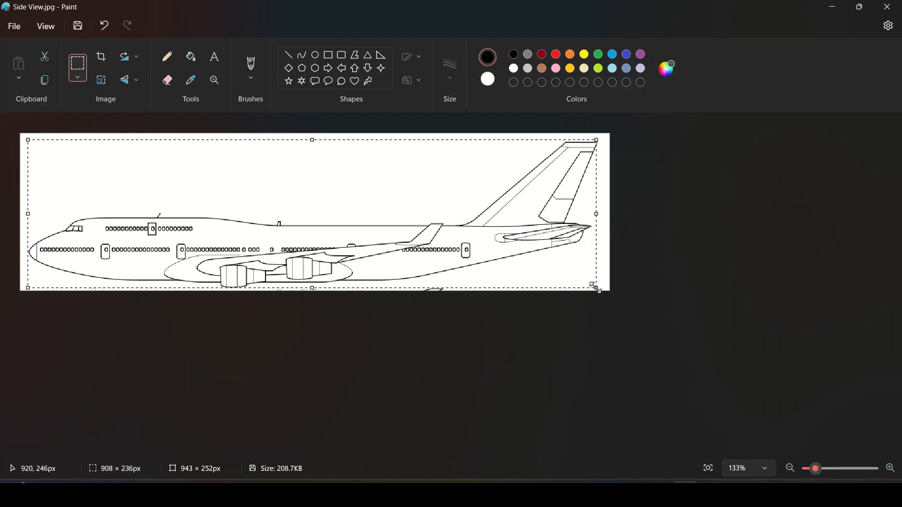
pyautogui.click(101, 57)
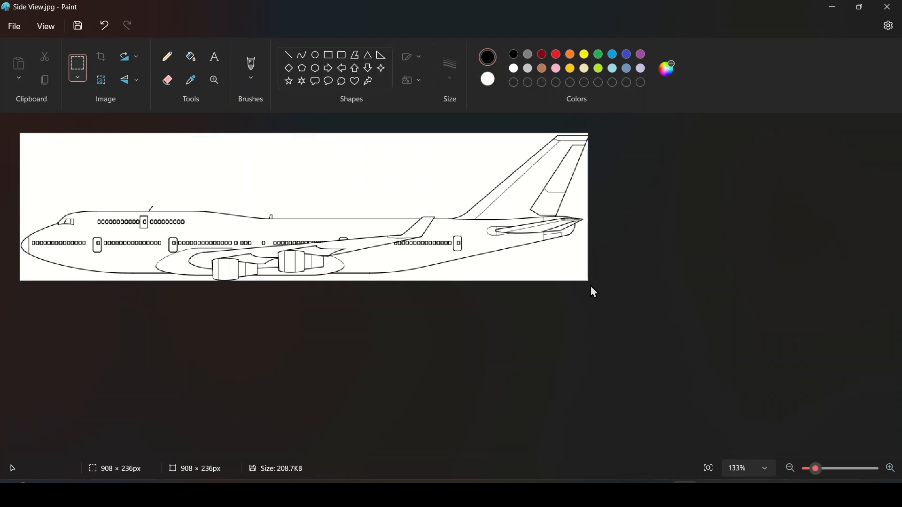
# Step: Trim the remaining margins around the side view, to about 902 × 231 px, and save and close the image
pyautogui.moveTo(586, 280); pyautogui.dragTo(255, 181)
pyautogui.press('Delete')
pyautogui.moveTo(586, 280); pyautogui.dragTo(23, 137)
pyautogui.click(101, 56)
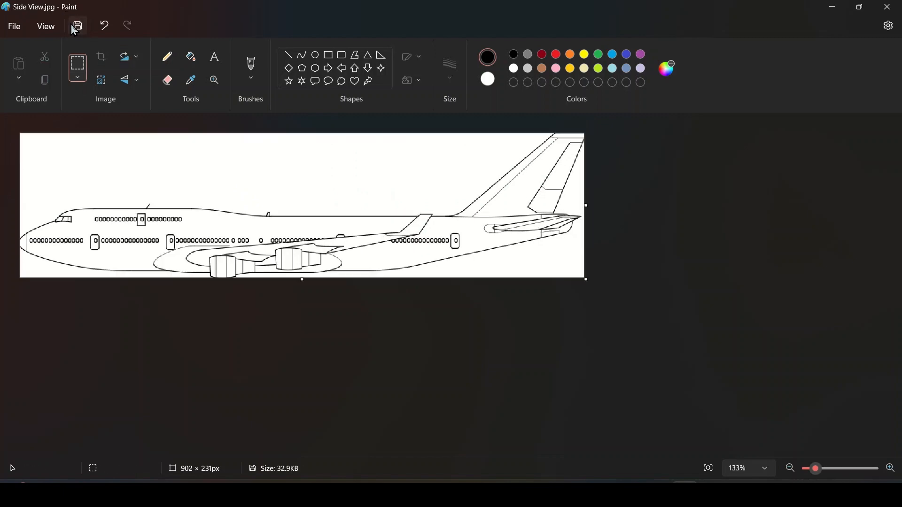
pyautogui.click(76, 27)
pyautogui.click(888, 7)
# Step: Open Top View.jpg in Paint
pyautogui.click(343, 133)
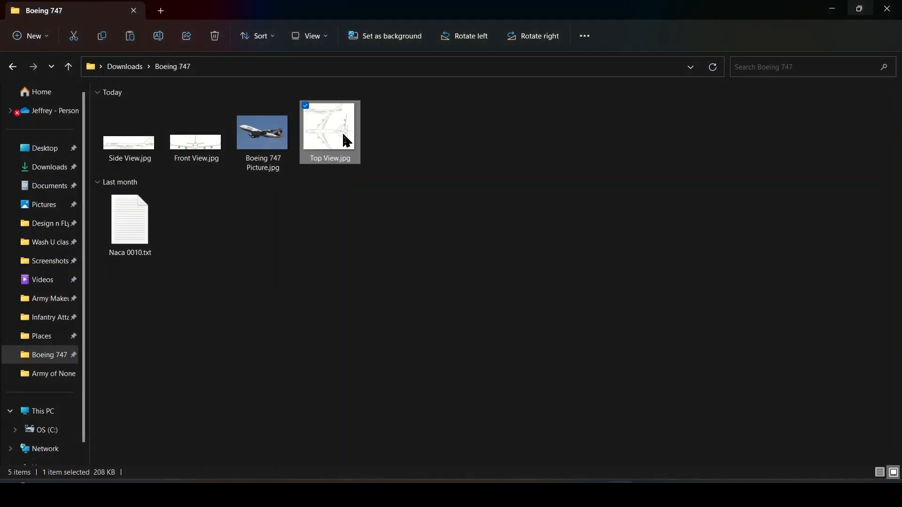
pyautogui.rightClick(342, 132)
pyautogui.moveTo(415, 194)
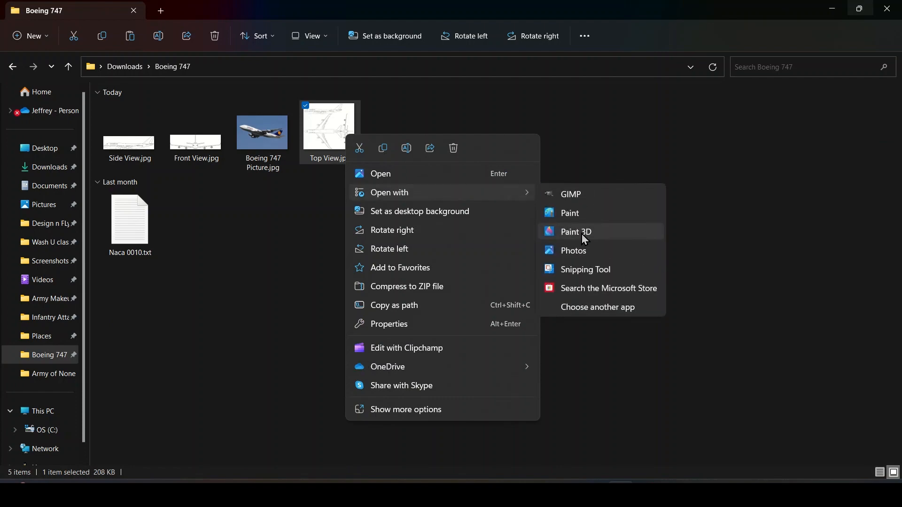
pyautogui.click(574, 212)
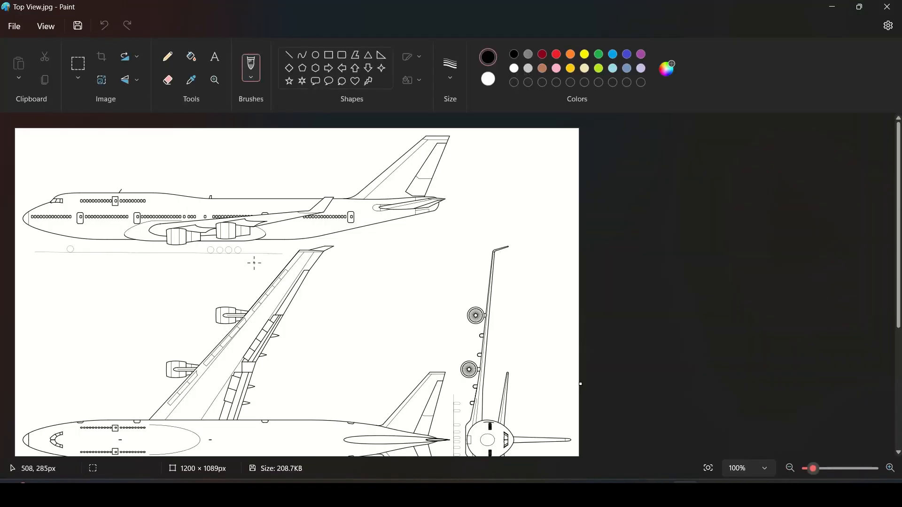
# Step: Crop the blueprint roughly to the top-view drawing of the aircraft, about 935 × 869 px
pyautogui.scroll(-3, 230, 333)
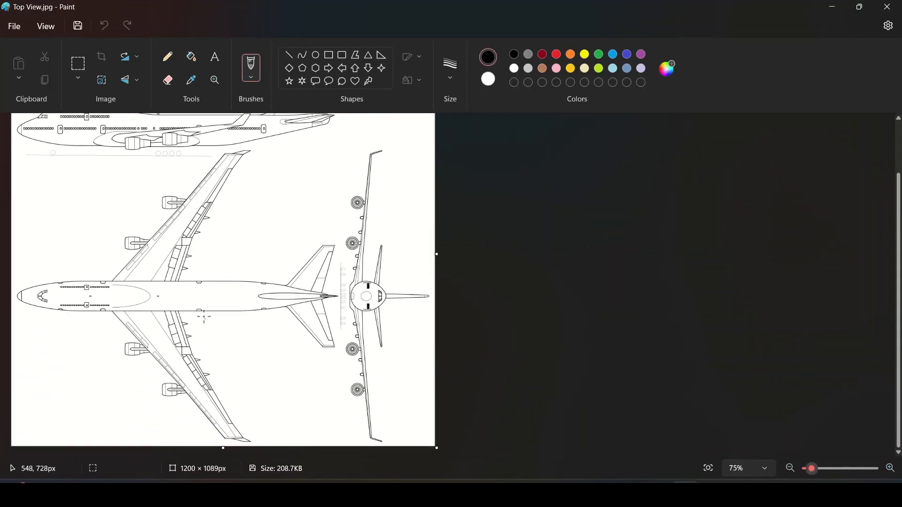
pyautogui.click(78, 65)
pyautogui.moveTo(12, 153)
pyautogui.mouseDown()
pyautogui.moveTo(337, 232)
pyautogui.moveTo(302, 330)
pyautogui.mouseUp()
pyautogui.click(11, 144)
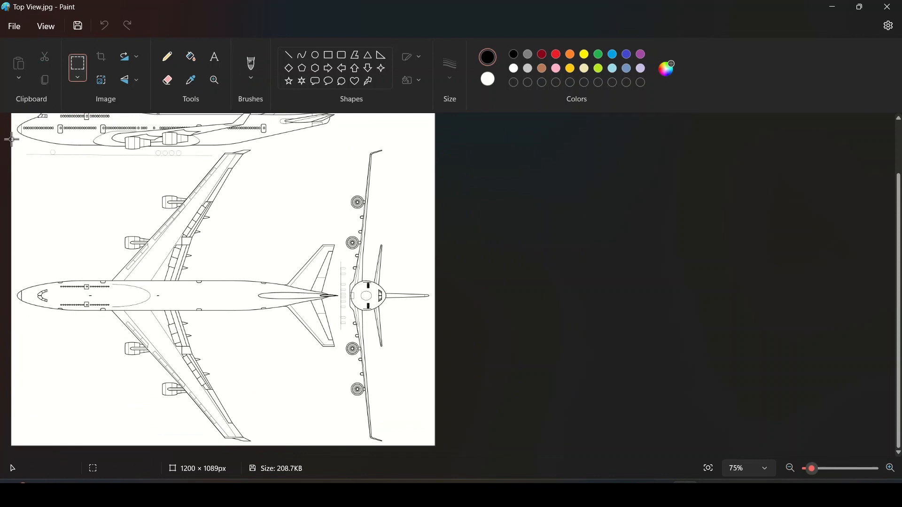
pyautogui.moveTo(12, 139); pyautogui.dragTo(341, 455)
pyautogui.click(101, 57)
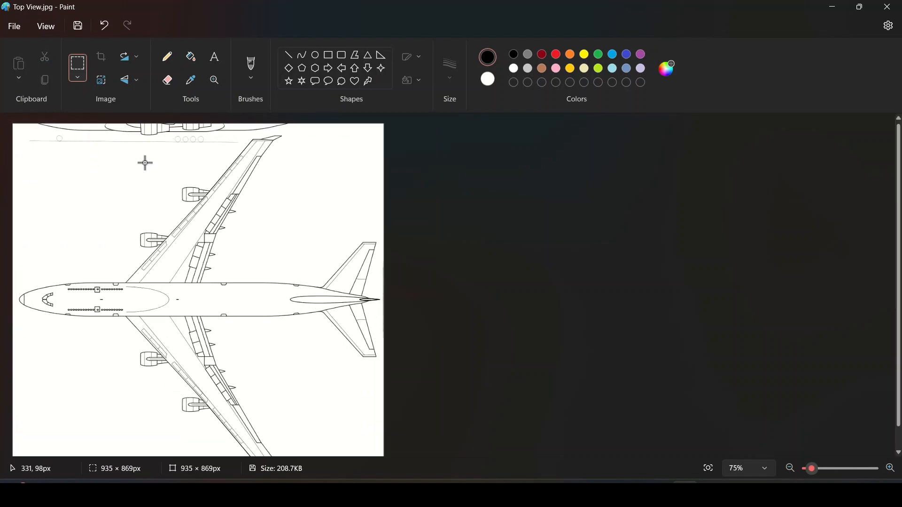
# Step: Crop the top view closer to the aircraft, to about 911 × 829 px
pyautogui.keyDown('ctrl'); pyautogui.scroll(1, 145, 163); pyautogui.keyUp('ctrl')
pyautogui.scroll(-2, 145, 164)
pyautogui.moveTo(898, 304); pyautogui.dragTo(897, 289)
pyautogui.keyDown('ctrl'); pyautogui.scroll(-1, 263, 252); pyautogui.keyUp('ctrl')
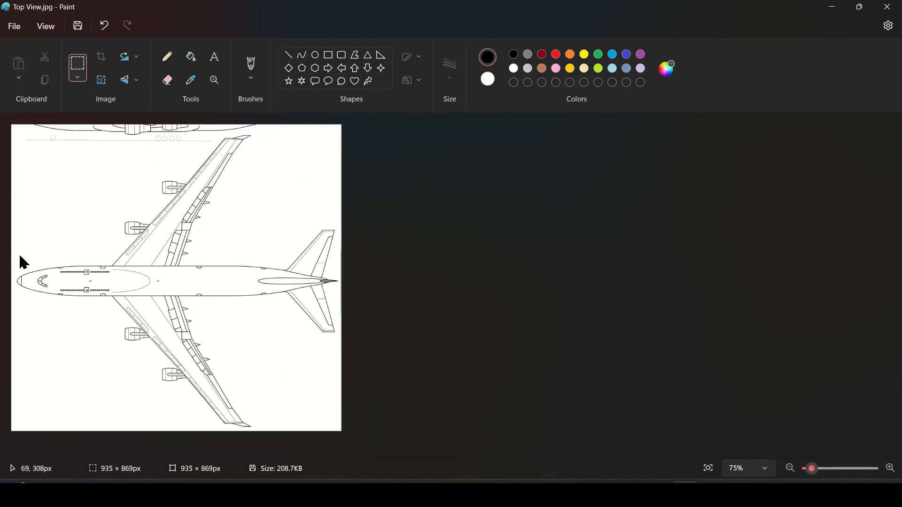
pyautogui.click(81, 70)
pyautogui.moveTo(17, 281); pyautogui.dragTo(252, 133)
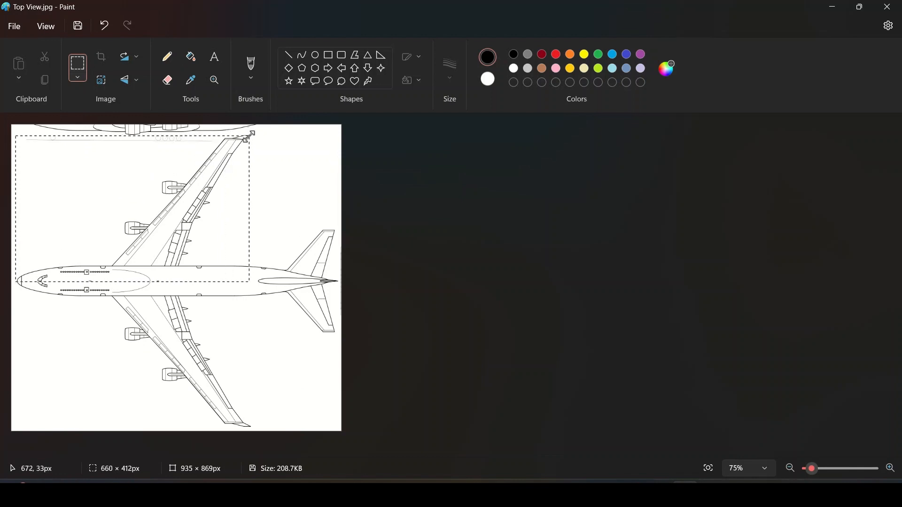
pyautogui.click(15, 135)
pyautogui.moveTo(16, 136); pyautogui.dragTo(337, 428)
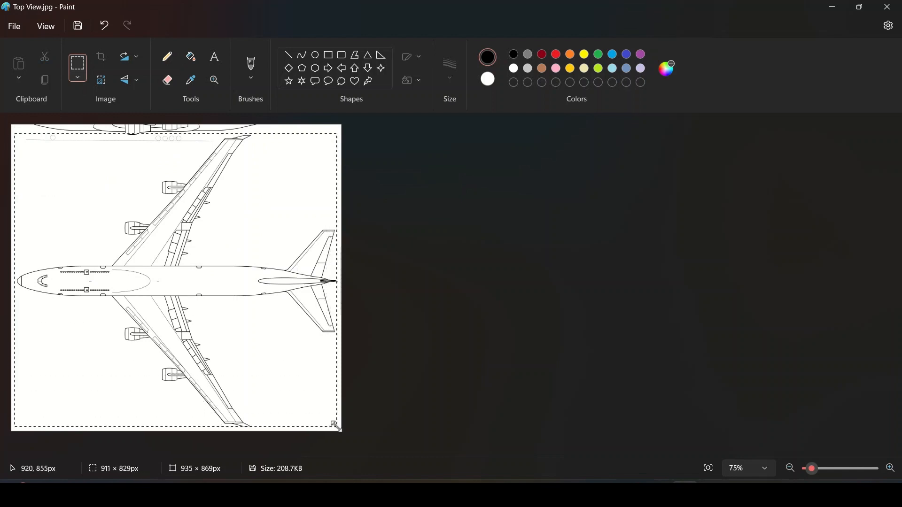
pyautogui.click(101, 57)
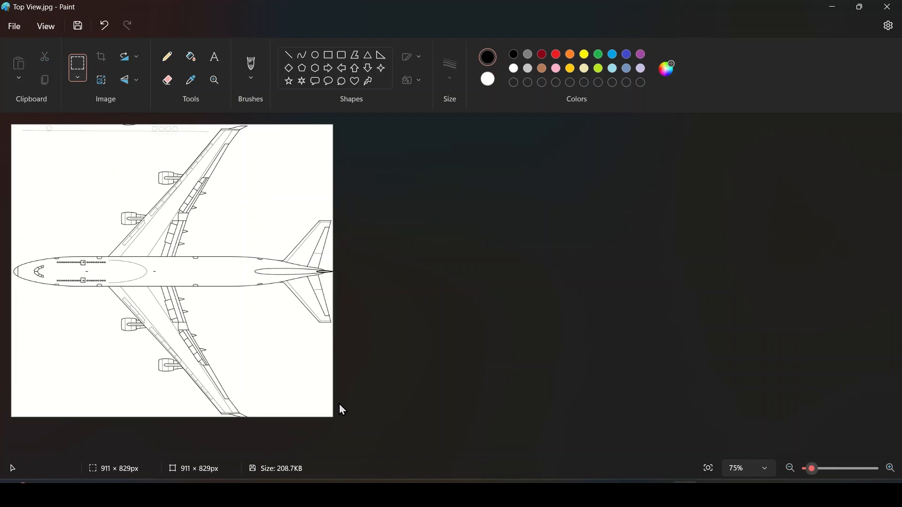
# Step: Trim the remaining margins around the top view, to about 902 × 822 px, and save and close the image
pyautogui.moveTo(332, 416); pyautogui.dragTo(151, 312)
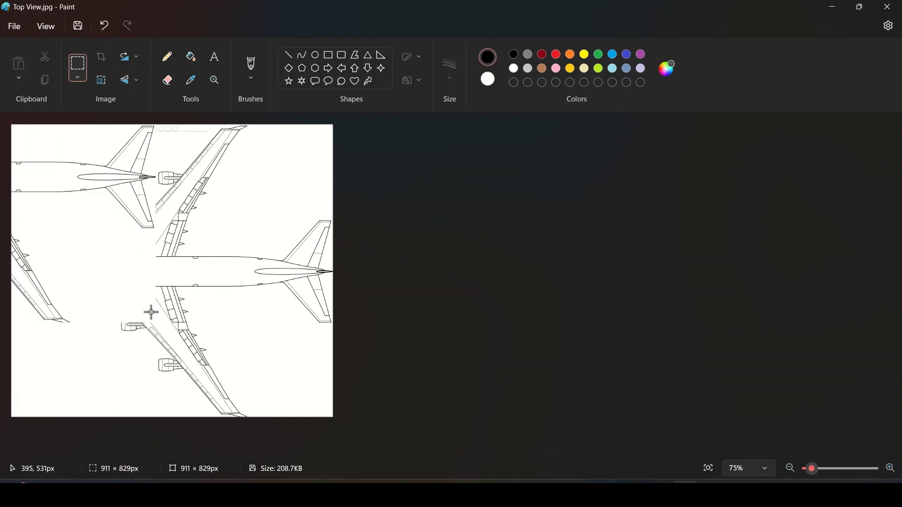
pyautogui.hotkey('ctrl', 'z')
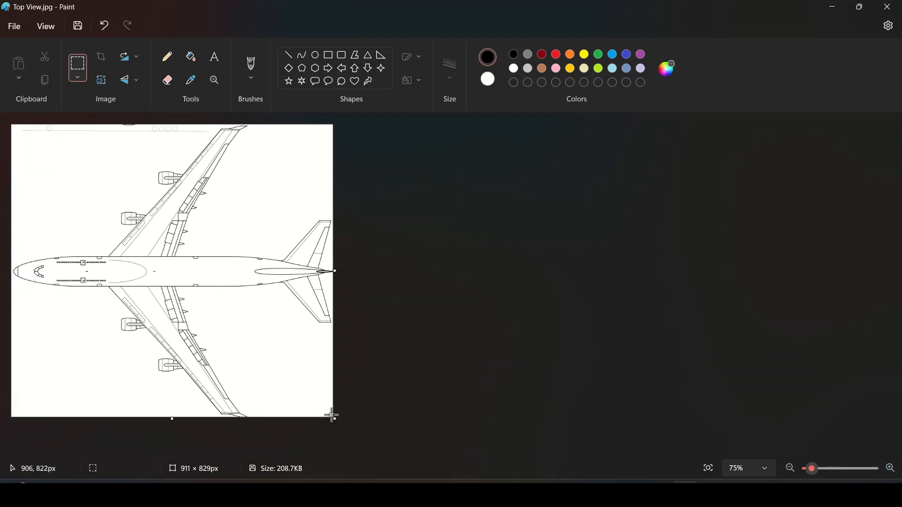
pyautogui.moveTo(333, 418); pyautogui.dragTo(14, 127)
pyautogui.click(101, 57)
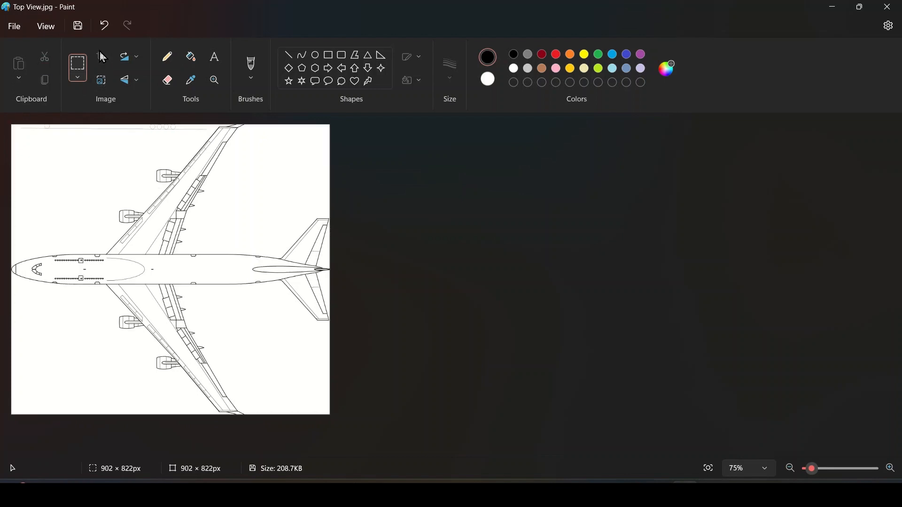
pyautogui.click(78, 25)
pyautogui.click(888, 7)
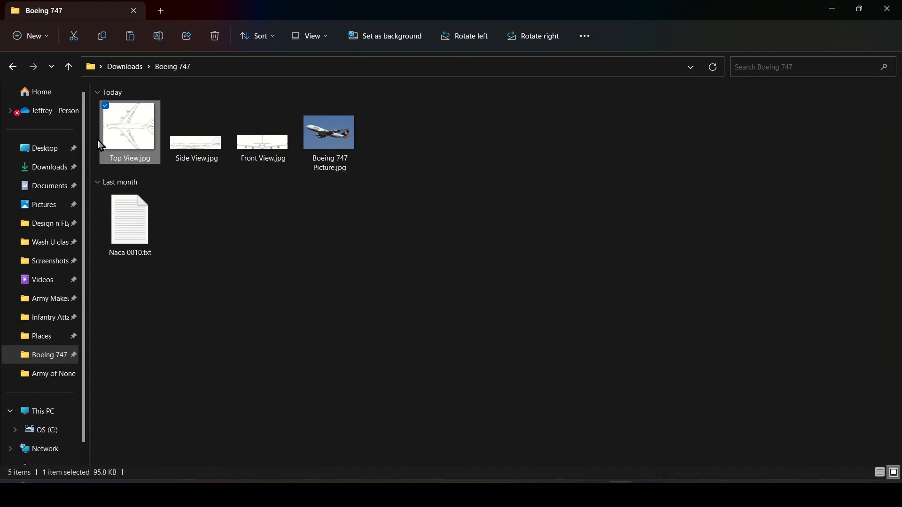
# Step: Reopen the cropped Top View.jpg in Paint and return to the Boeing 747 folder
pyautogui.rightClick(133, 143)
pyautogui.moveTo(185, 195)
pyautogui.click(360, 219)
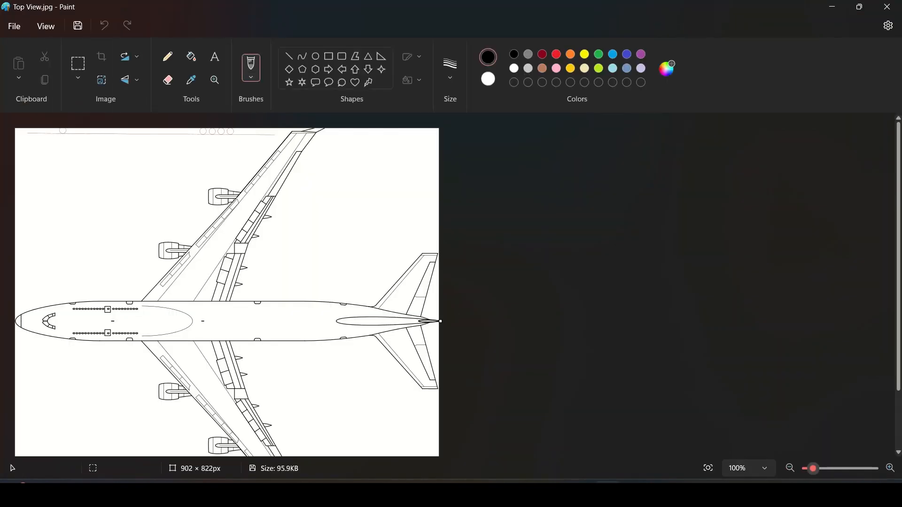
pyautogui.hotkey('alt', 'F4')
# Step: Open Side View.jpg in its own Paint window and return to the Boeing 747 folder
pyautogui.rightClick(203, 129)
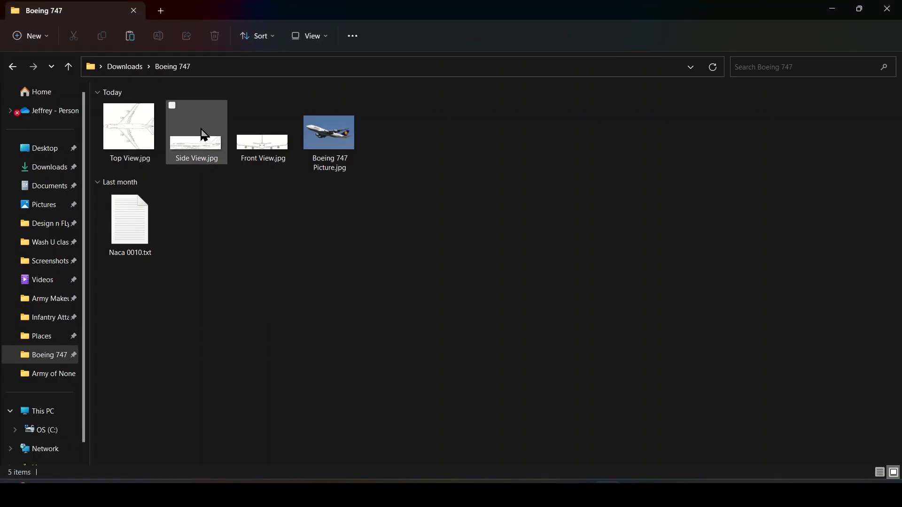
pyautogui.moveTo(256, 198)
pyautogui.click(181, 141)
pyautogui.click(207, 142)
pyautogui.rightClick(215, 143)
pyautogui.moveTo(287, 200)
pyautogui.click(437, 219)
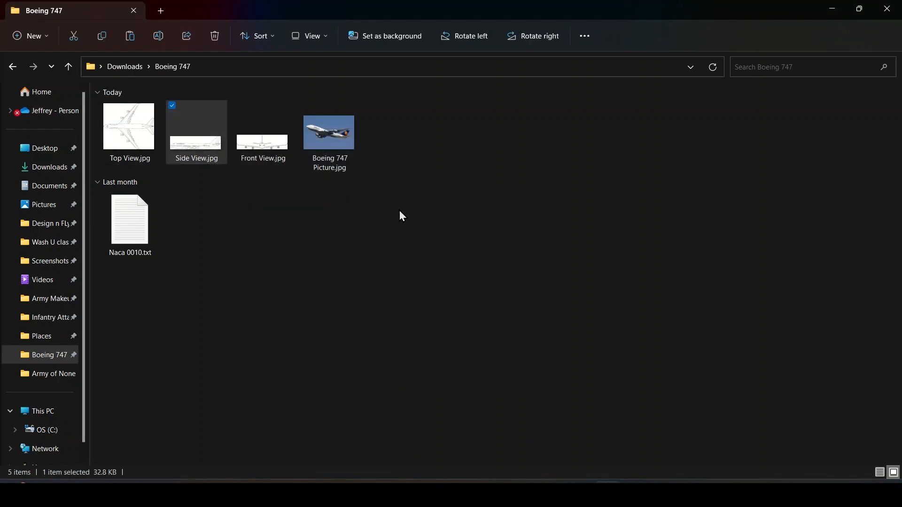
pyautogui.click(838, 8)
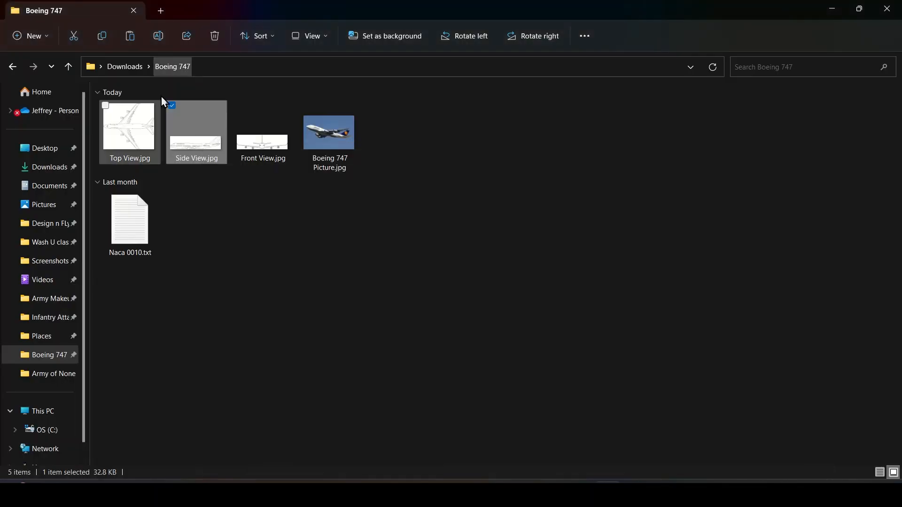
# Step: Open Front View.jpg in another Paint window
pyautogui.click(263, 136)
pyautogui.rightClick(272, 143)
pyautogui.moveTo(316, 201)
pyautogui.click(497, 219)
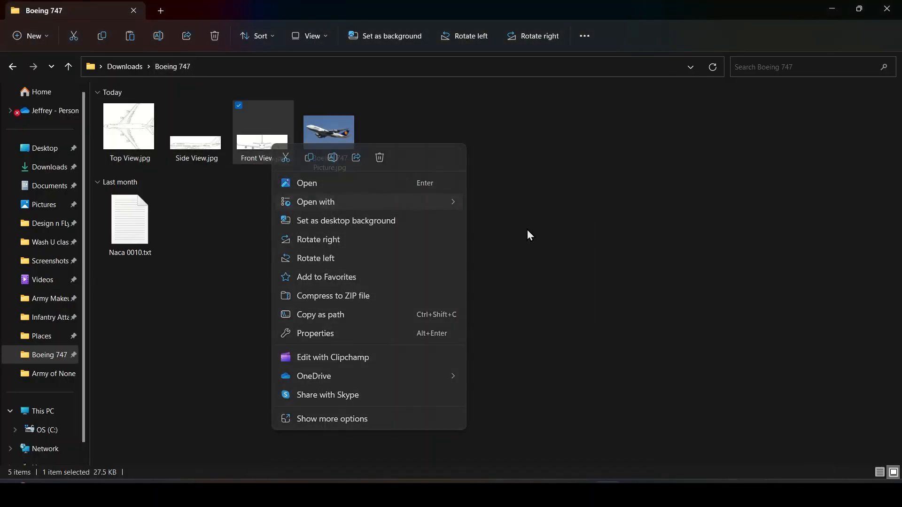
# Step: Examine the pixel dimensions of the top view and side view images to compare their shared lengths
pyautogui.moveTo(599, 494)
pyautogui.click(599, 431)
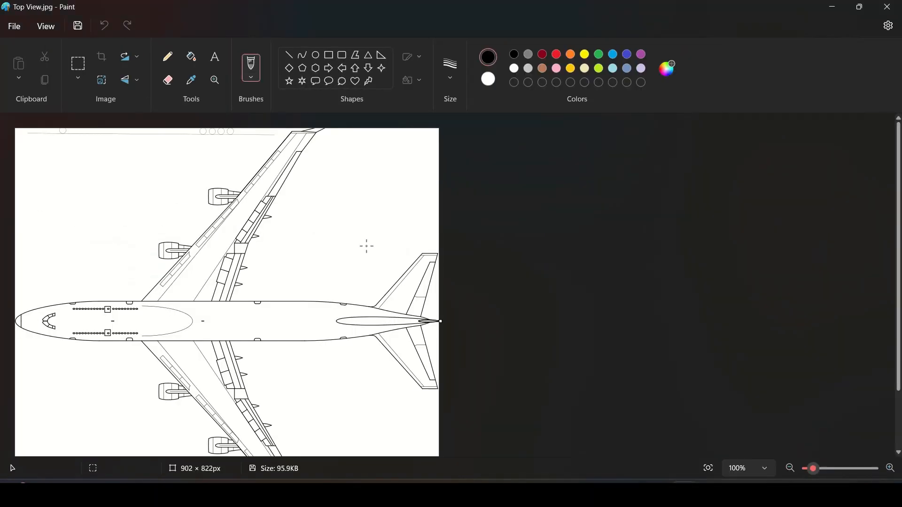
pyautogui.scroll(-2, 232, 257)
pyautogui.scroll(2, 222, 307)
pyautogui.scroll(-3, 200, 208)
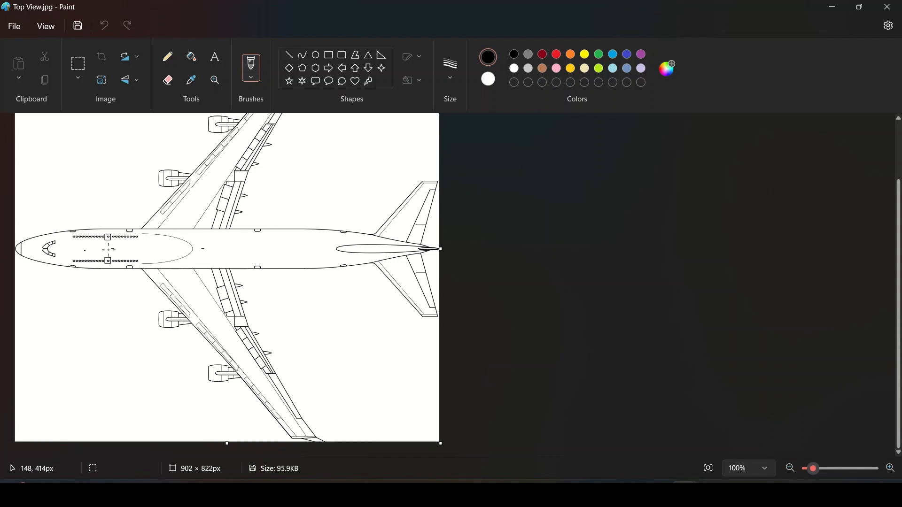
pyautogui.hotkey('alt', 'Tab')
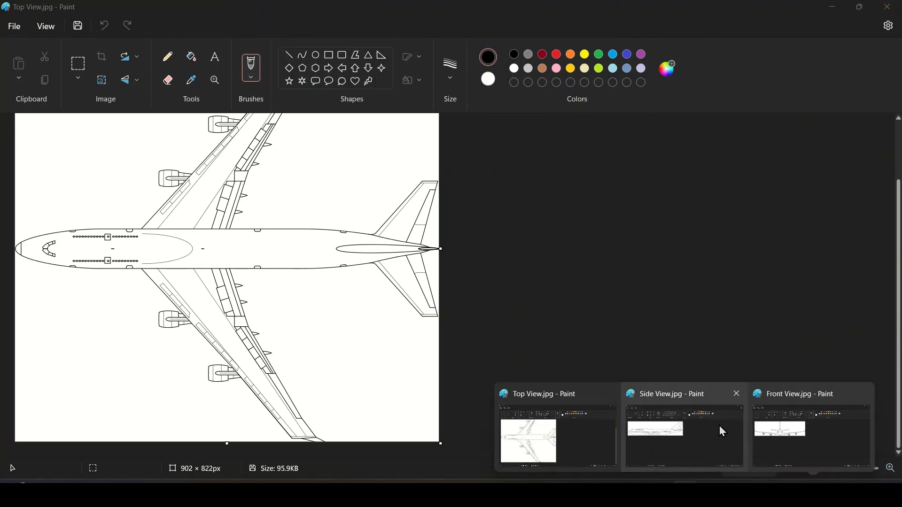
pyautogui.click(720, 429)
pyautogui.moveTo(678, 472)
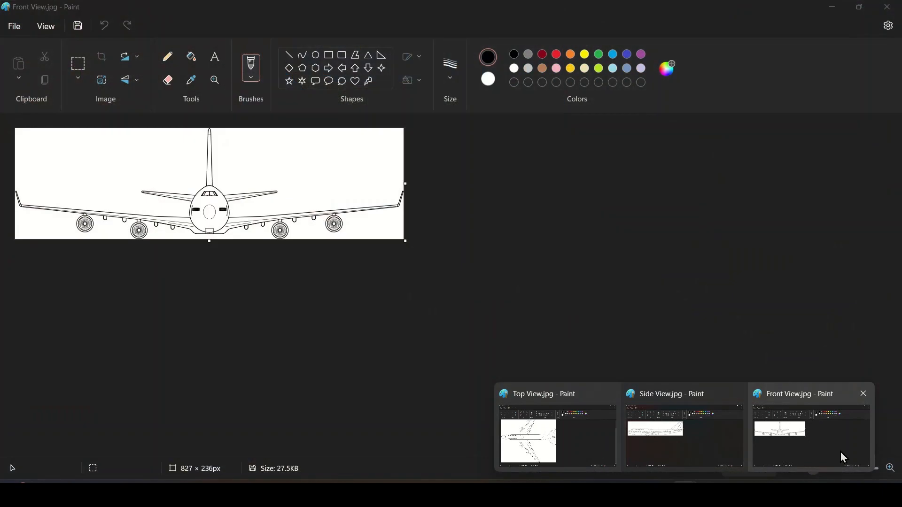
# Step: Resize Front View.jpg to a width of 822 px without keeping the aspect ratio
pyautogui.click(841, 452)
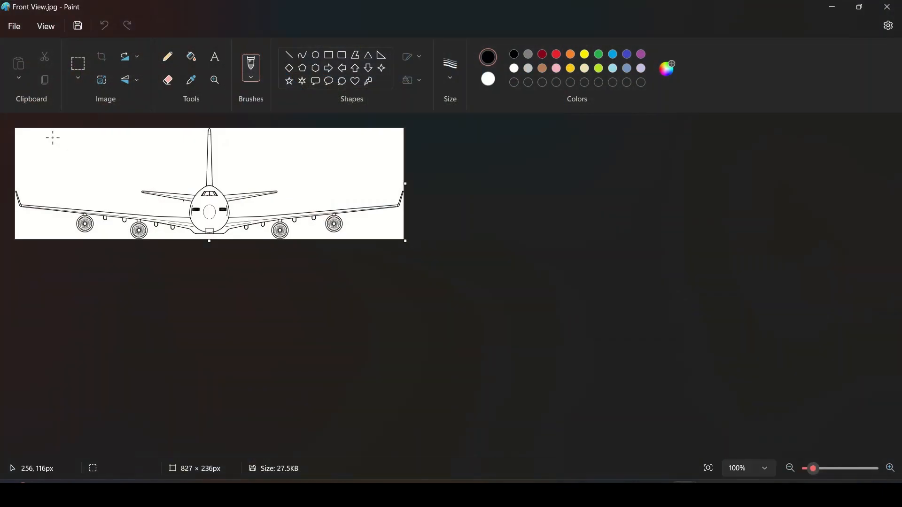
pyautogui.click(102, 80)
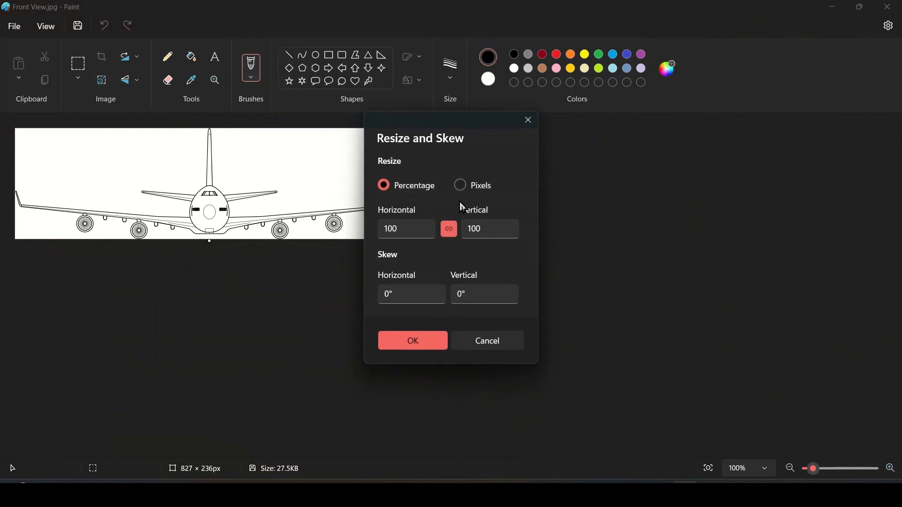
pyautogui.click(468, 187)
pyautogui.click(449, 230)
pyautogui.click(403, 230)
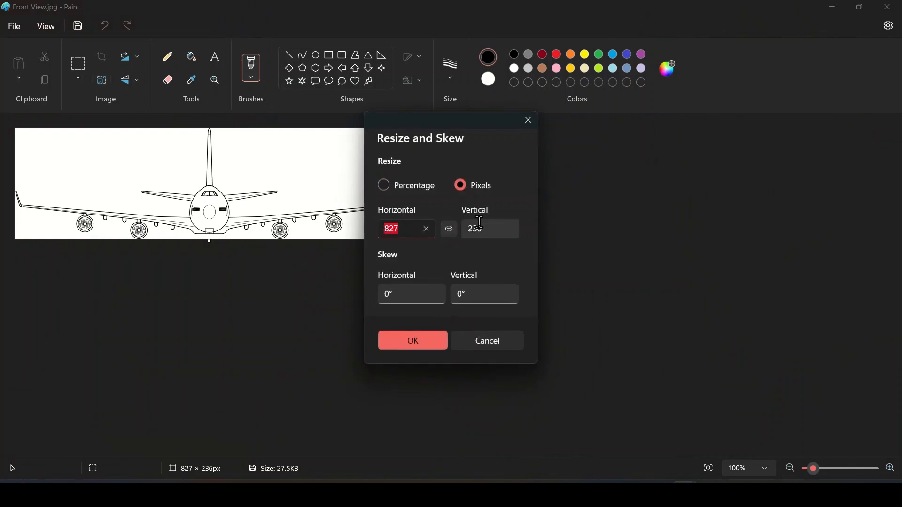
pyautogui.write('822')
pyautogui.press('Return')
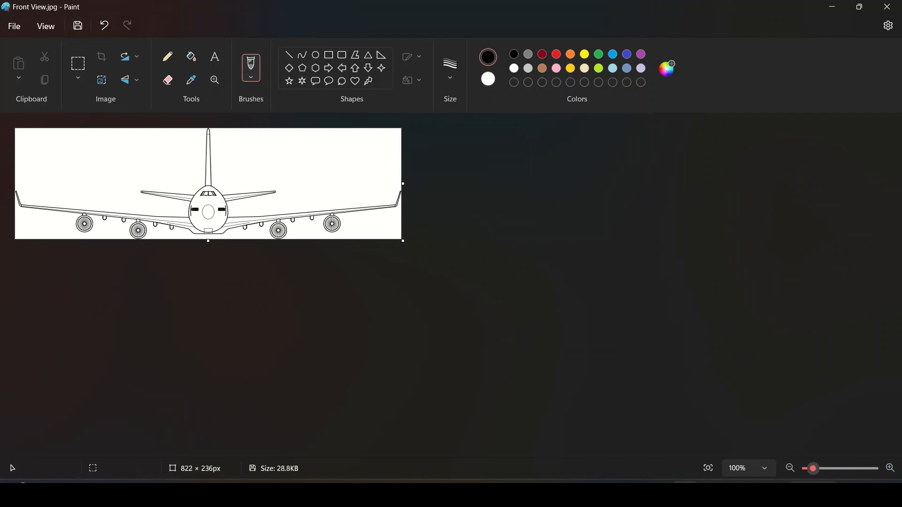
# Step: Set the front view image's height to 231 px to match the side view, and save it
pyautogui.moveTo(812, 494)
pyautogui.click(664, 431)
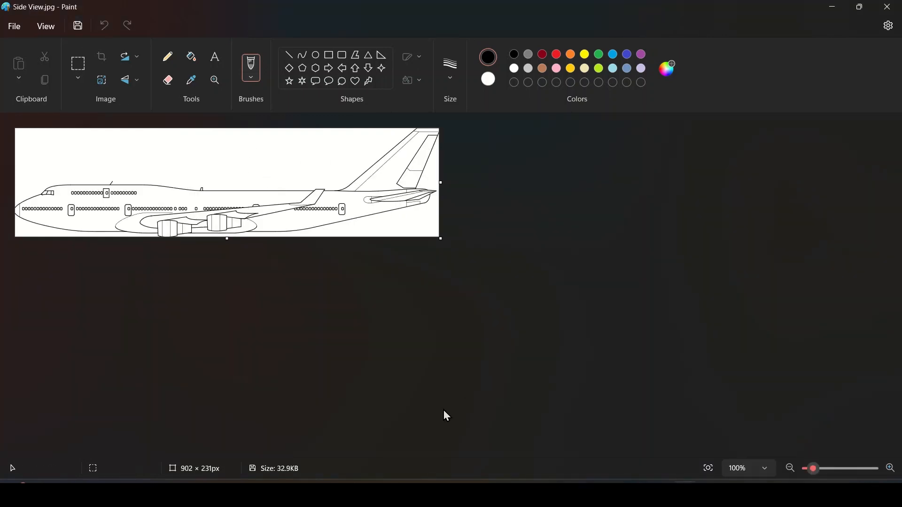
pyautogui.moveTo(813, 493)
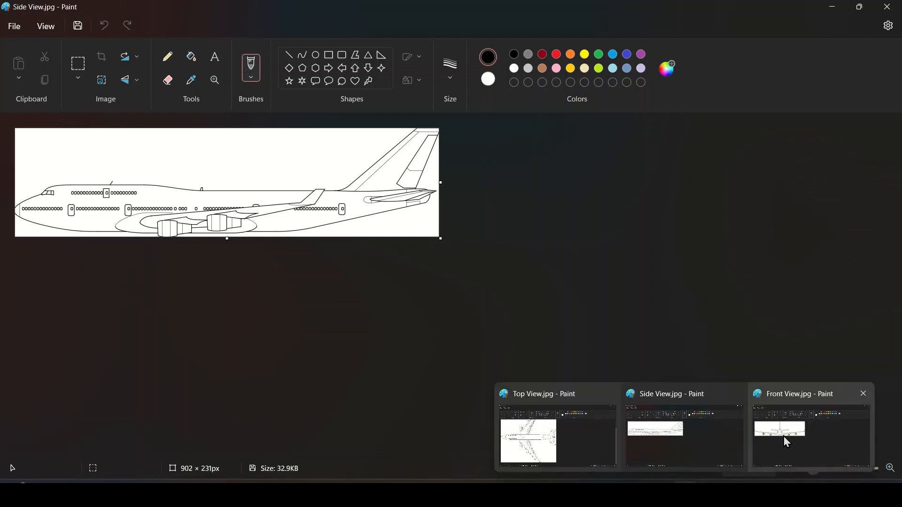
pyautogui.click(786, 386)
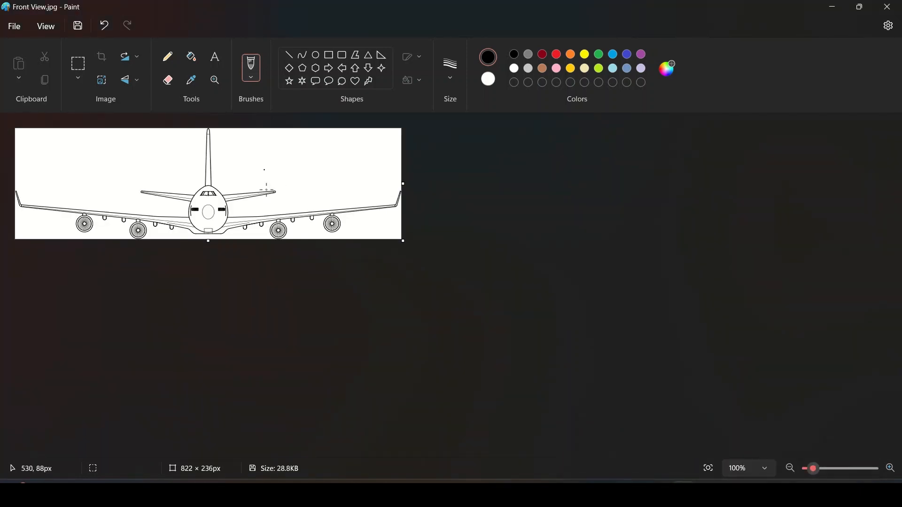
pyautogui.click(101, 80)
pyautogui.click(472, 188)
pyautogui.doubleClick(498, 230)
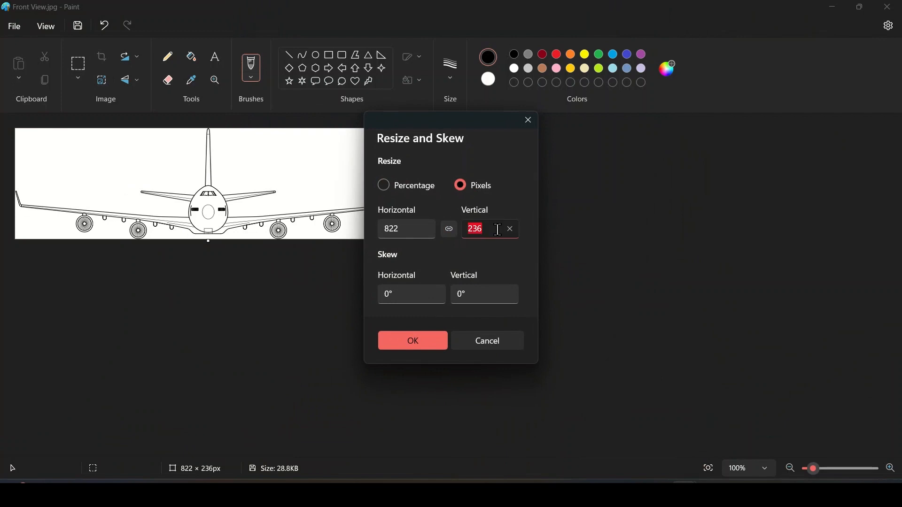
pyautogui.click(498, 227)
pyautogui.press('Return')
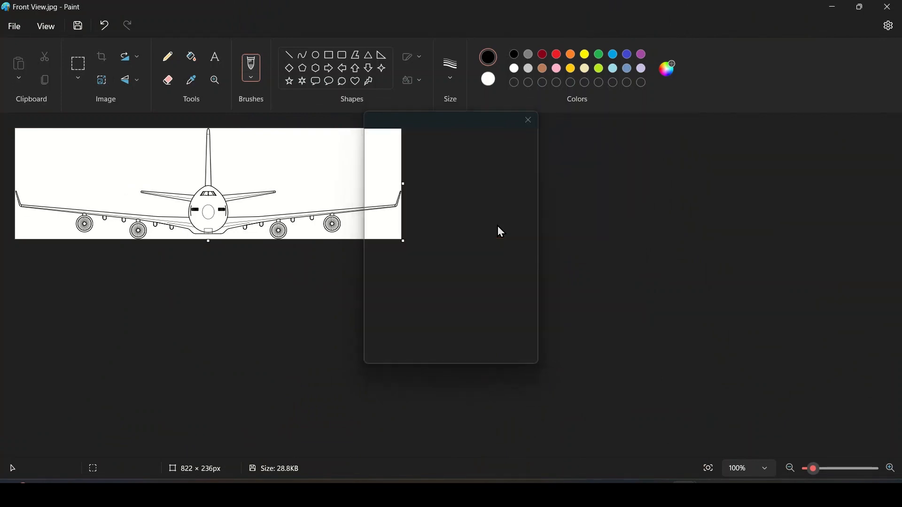
pyautogui.click(76, 24)
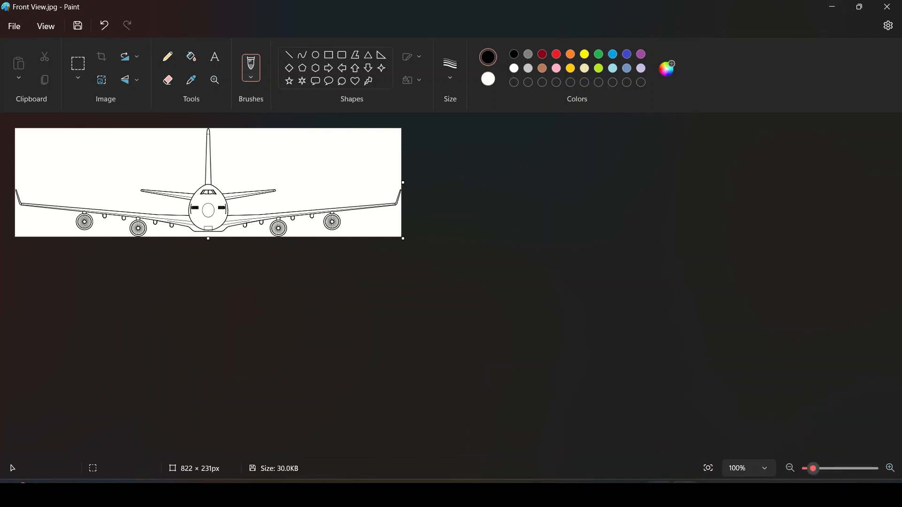
# Step: Switch to Side View.jpg and set up the Pencil in red with a 4 px thickness
pyautogui.moveTo(660, 493)
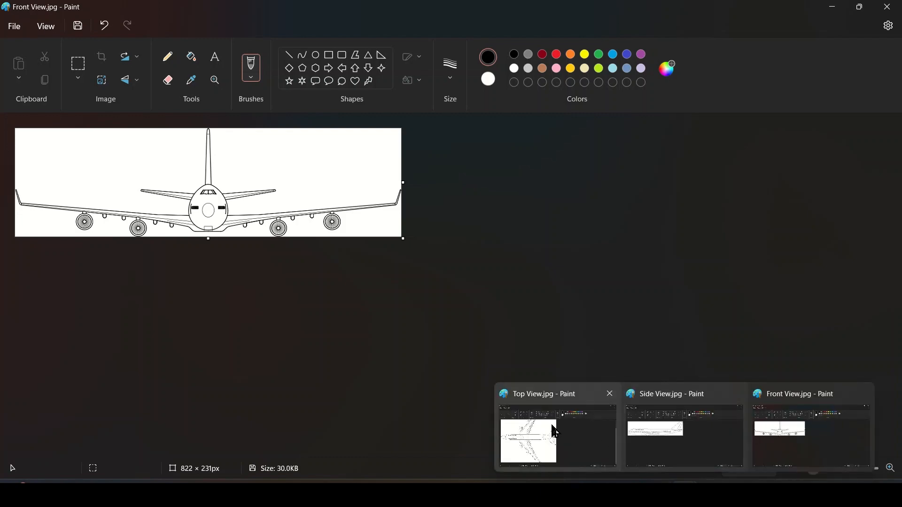
pyautogui.moveTo(692, 434)
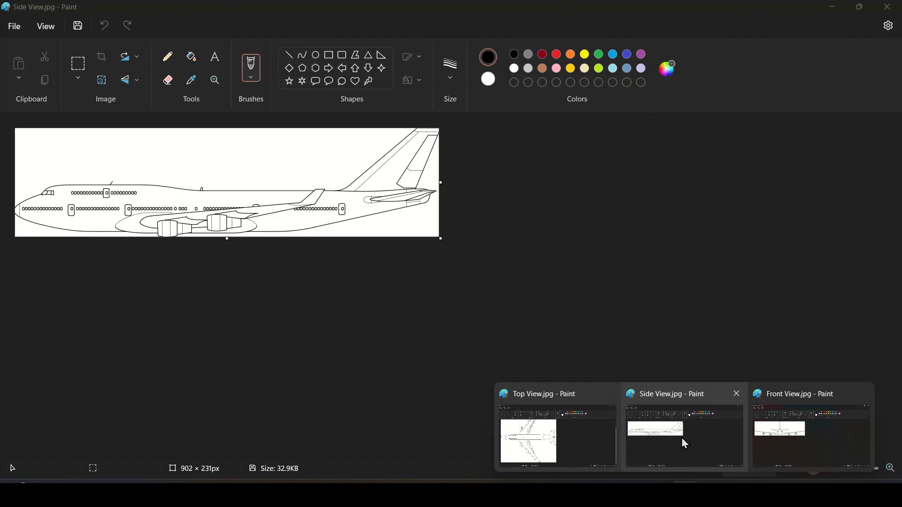
pyautogui.click(664, 424)
pyautogui.keyDown('ctrl'); pyautogui.scroll(3, 318, 229); pyautogui.keyUp('ctrl')
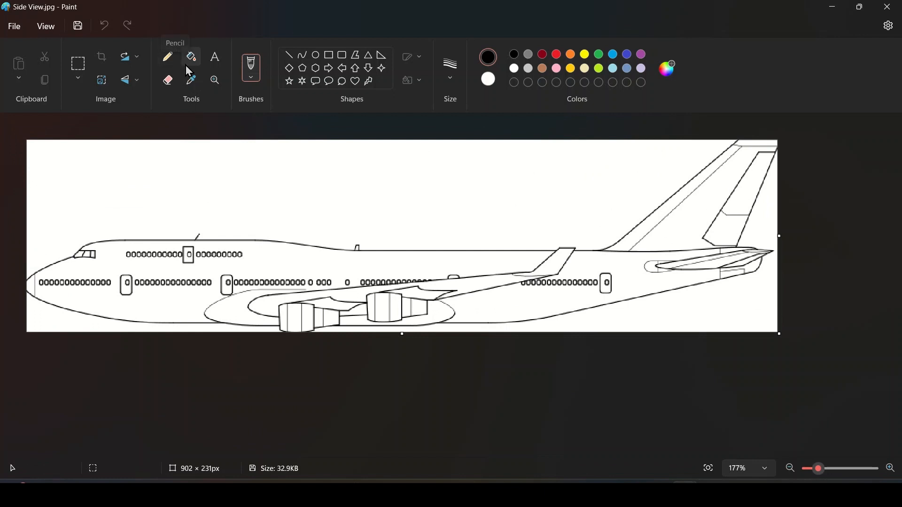
pyautogui.click(168, 57)
pyautogui.click(558, 55)
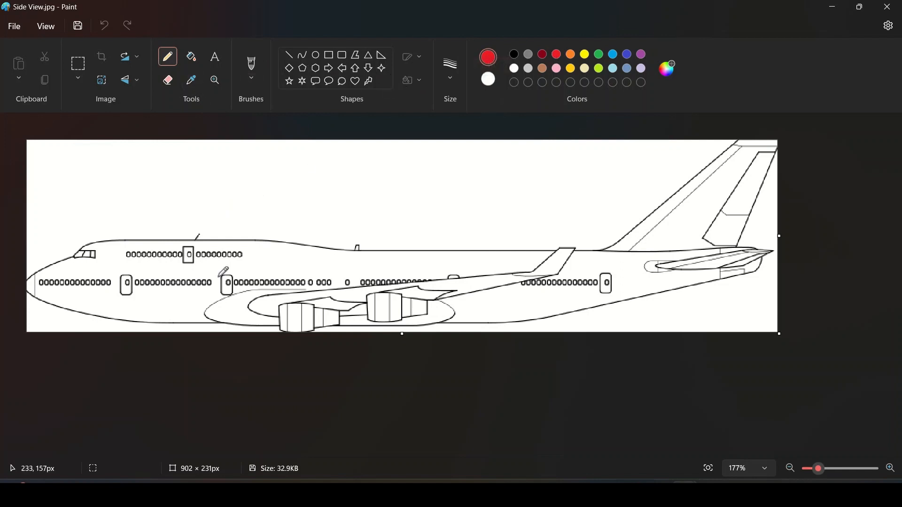
pyautogui.moveTo(215, 320); pyautogui.dragTo(206, 311)
pyautogui.click(104, 25)
pyautogui.click(451, 67)
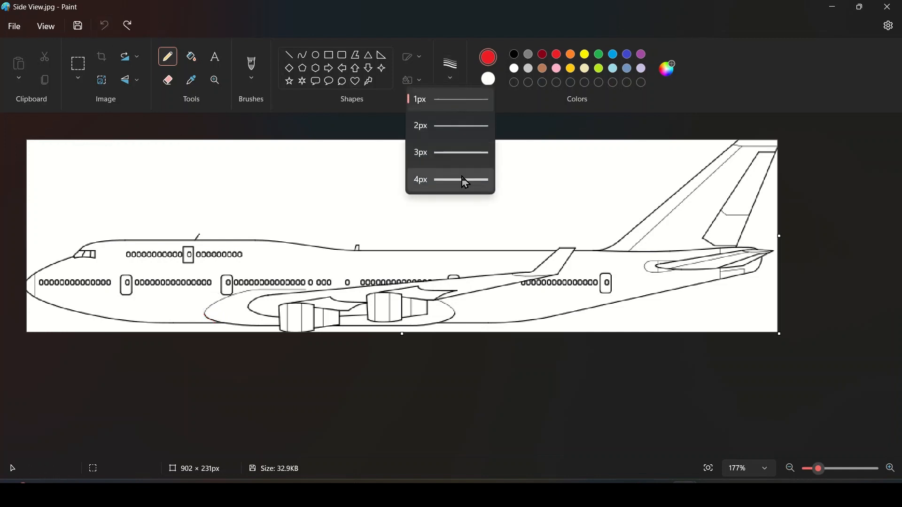
pyautogui.click(463, 179)
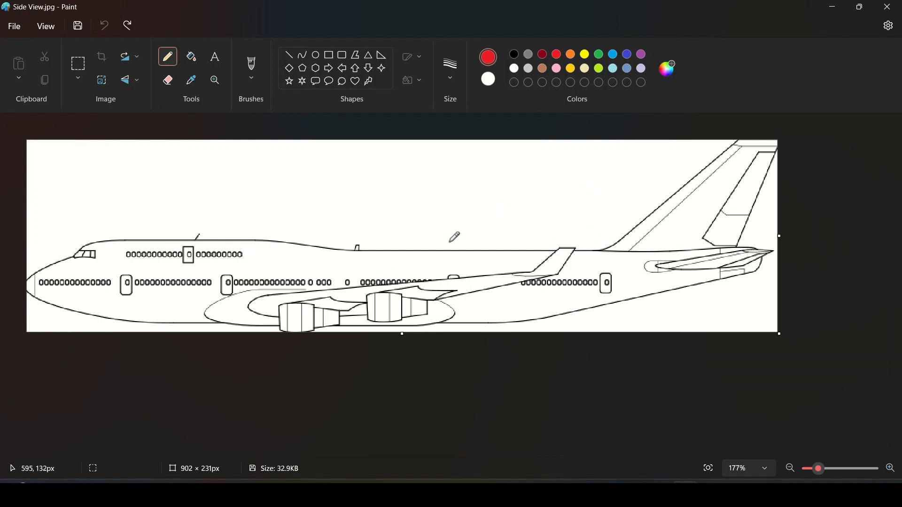
# Step: Outline the wing with its engines in red on the side view, and mark the base of the vertical tail
pyautogui.moveTo(218, 323)
pyautogui.mouseDown()
pyautogui.moveTo(226, 296)
pyautogui.moveTo(541, 263)
pyautogui.moveTo(563, 247)
pyautogui.moveTo(568, 264)
pyautogui.moveTo(443, 299)
pyautogui.moveTo(431, 321)
pyautogui.moveTo(298, 330)
pyautogui.moveTo(219, 321)
pyautogui.mouseUp()
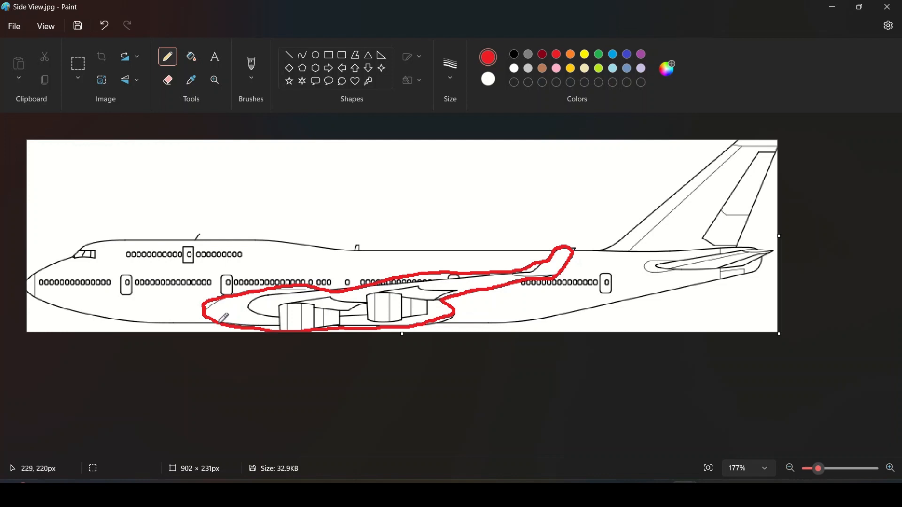
pyautogui.moveTo(604, 250)
pyautogui.mouseDown()
pyautogui.moveTo(742, 242)
pyautogui.moveTo(749, 225)
pyautogui.mouseUp()
pyautogui.moveTo(600, 234); pyautogui.dragTo(601, 253)
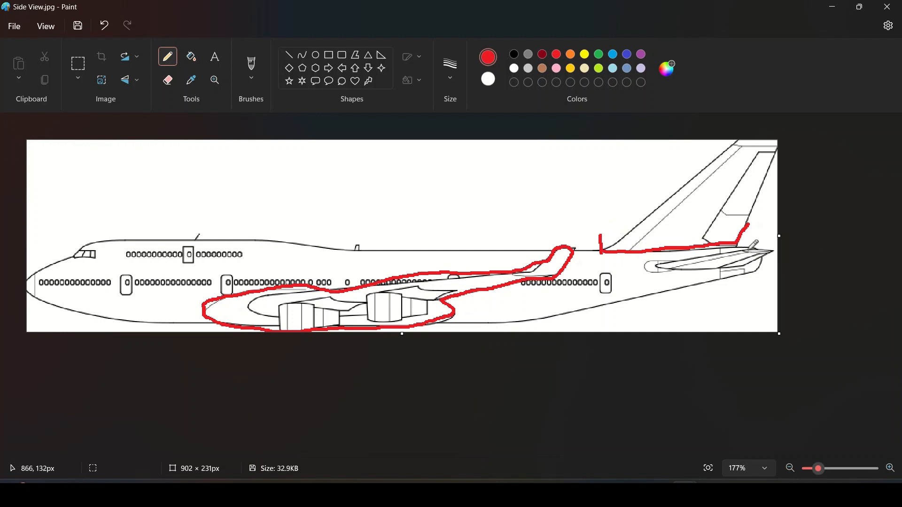
# Step: Trace the lower edge of the horizontal stabilizer in red on the side view
pyautogui.moveTo(748, 250)
pyautogui.mouseDown()
pyautogui.moveTo(773, 252)
pyautogui.moveTo(746, 265)
pyautogui.moveTo(689, 267)
pyautogui.mouseUp()
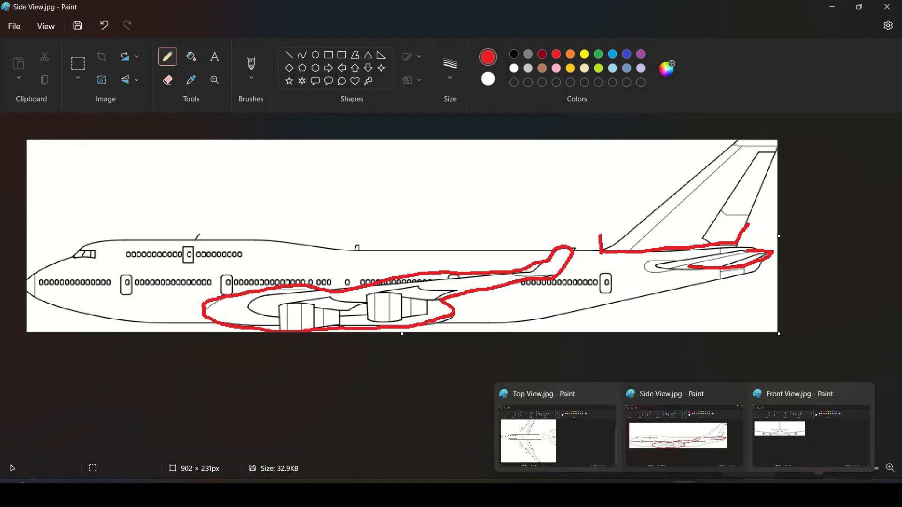
# Step: Switch to Top View.jpg and draw straight red lines along both wing roots and both horizontal stabilizer roots
pyautogui.click(553, 433)
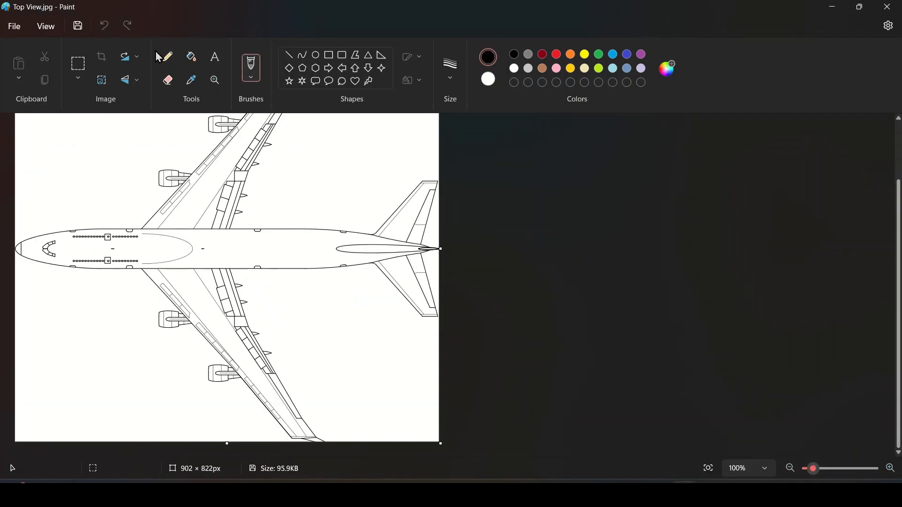
pyautogui.click(288, 54)
pyautogui.click(452, 69)
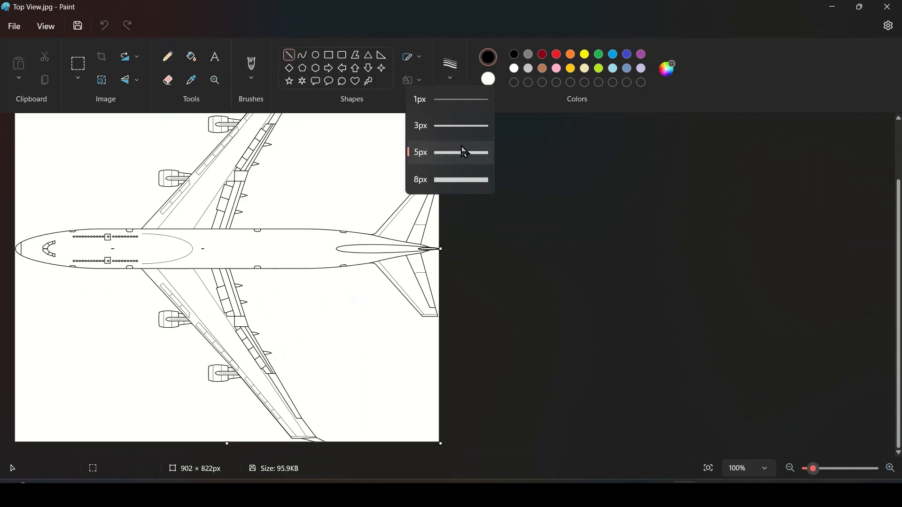
pyautogui.click(556, 55)
pyautogui.keyDown('ctrl'); pyautogui.scroll(2, 263, 244); pyautogui.keyUp('ctrl')
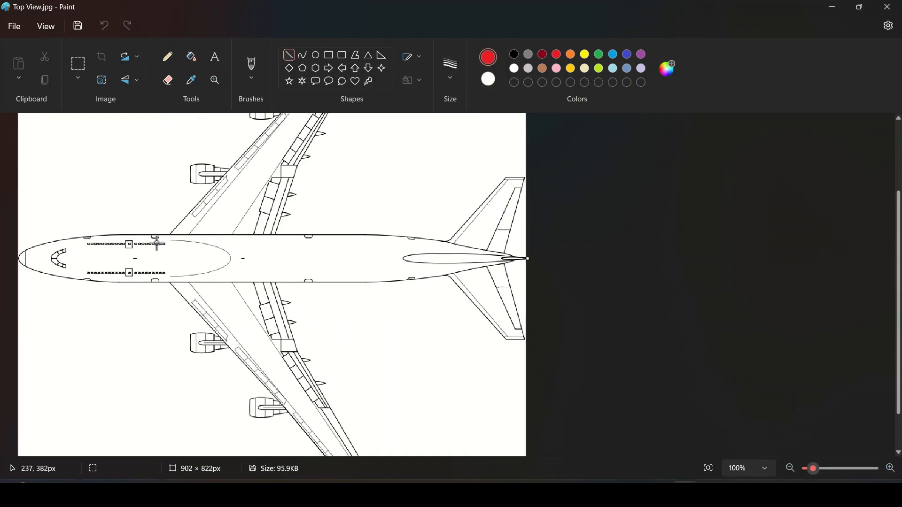
pyautogui.moveTo(188, 238)
pyautogui.mouseDown()
pyautogui.moveTo(348, 229)
pyautogui.moveTo(310, 238)
pyautogui.mouseUp()
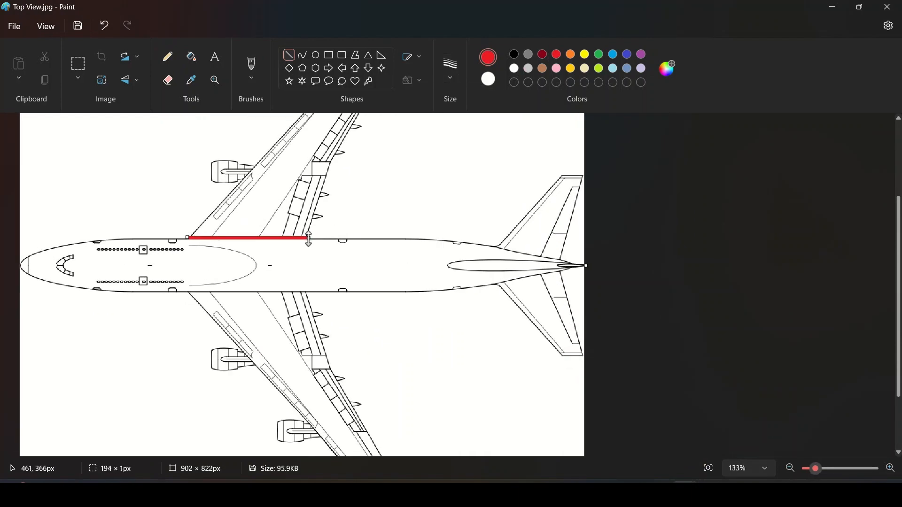
pyautogui.moveTo(187, 295); pyautogui.dragTo(309, 294)
pyautogui.moveTo(496, 245)
pyautogui.mouseDown()
pyautogui.moveTo(584, 263)
pyautogui.moveTo(572, 260)
pyautogui.mouseUp()
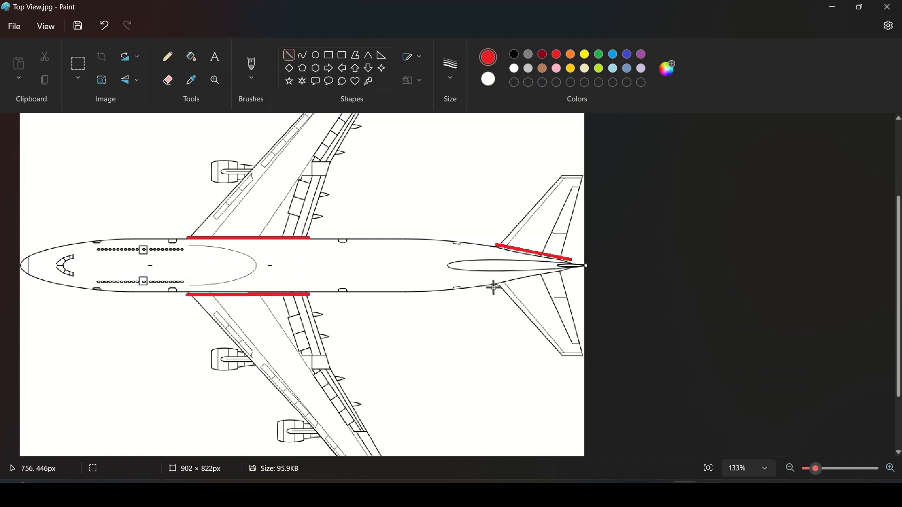
pyautogui.moveTo(493, 287)
pyautogui.mouseDown()
pyautogui.moveTo(570, 264)
pyautogui.moveTo(568, 272)
pyautogui.mouseUp()
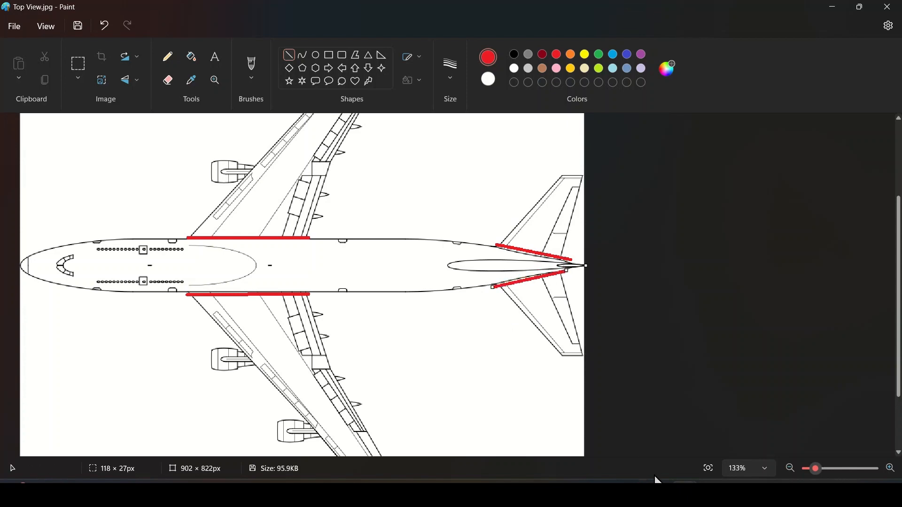
# Step: Switch to Front View.jpg and outline the fuselage cross-section in red with the Pencil
pyautogui.moveTo(658, 480)
pyautogui.click(785, 433)
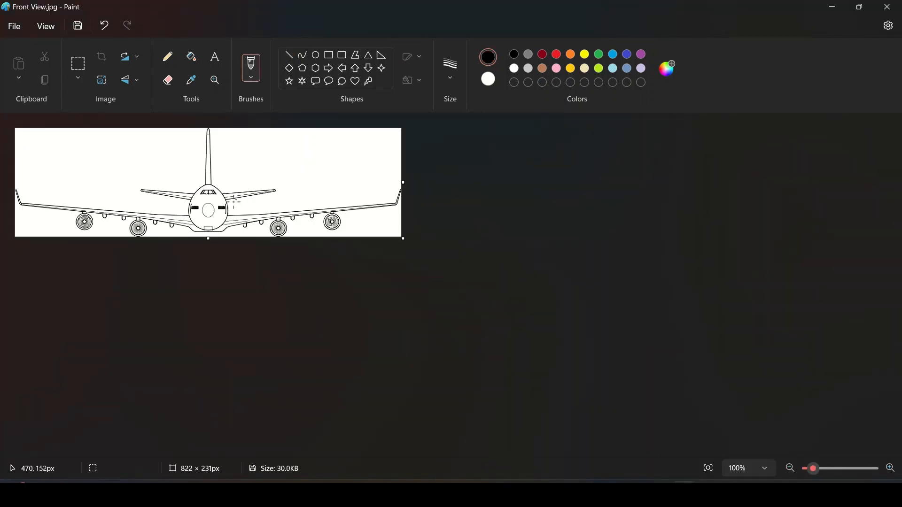
pyautogui.keyDown('ctrl'); pyautogui.scroll(3, 235, 202); pyautogui.keyUp('ctrl')
pyautogui.keyDown('ctrl'); pyautogui.scroll(2, 480, 317); pyautogui.keyUp('ctrl')
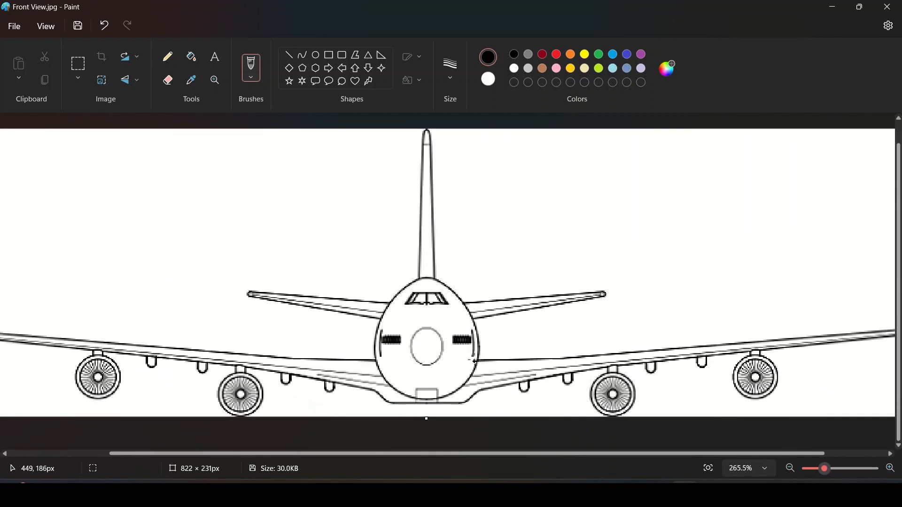
pyautogui.click(168, 57)
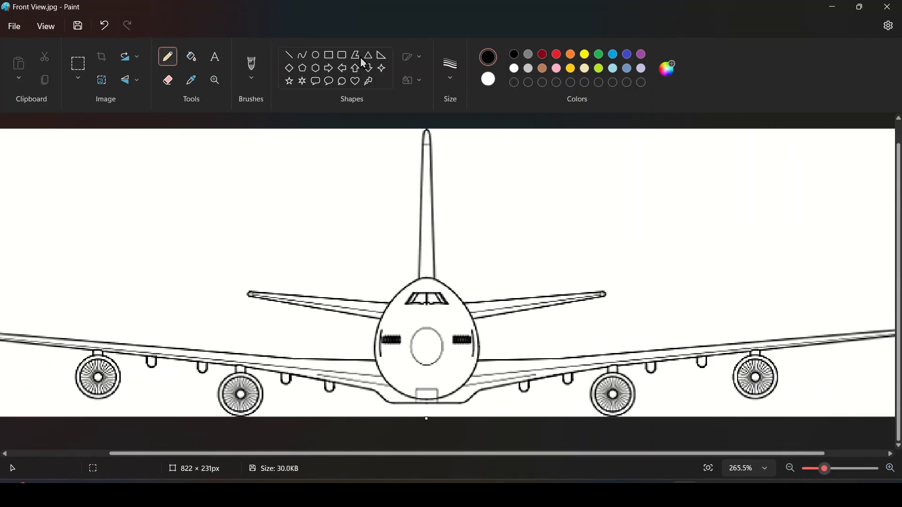
pyautogui.click(558, 56)
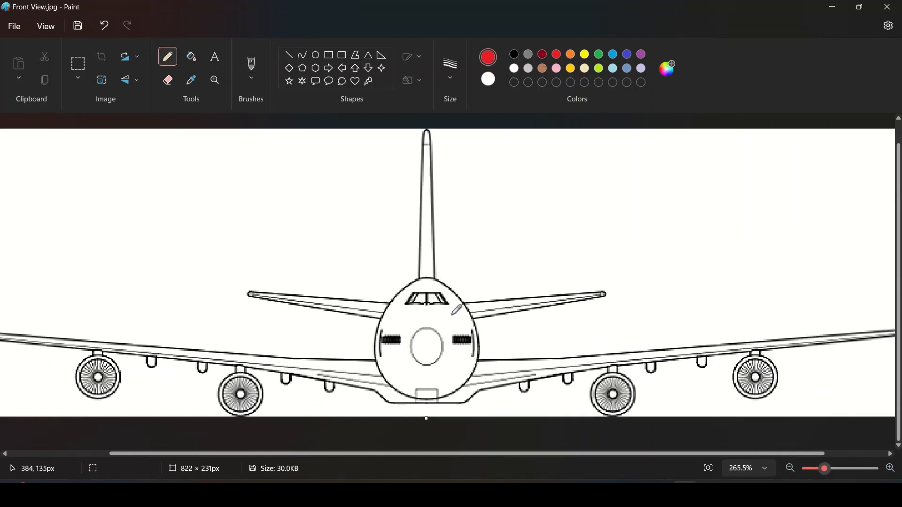
pyautogui.moveTo(407, 407)
pyautogui.mouseDown()
pyautogui.moveTo(368, 336)
pyautogui.moveTo(404, 270)
pyautogui.moveTo(459, 283)
pyautogui.moveTo(484, 329)
pyautogui.moveTo(486, 357)
pyautogui.moveTo(463, 394)
pyautogui.moveTo(419, 407)
pyautogui.moveTo(407, 399)
pyautogui.mouseUp()
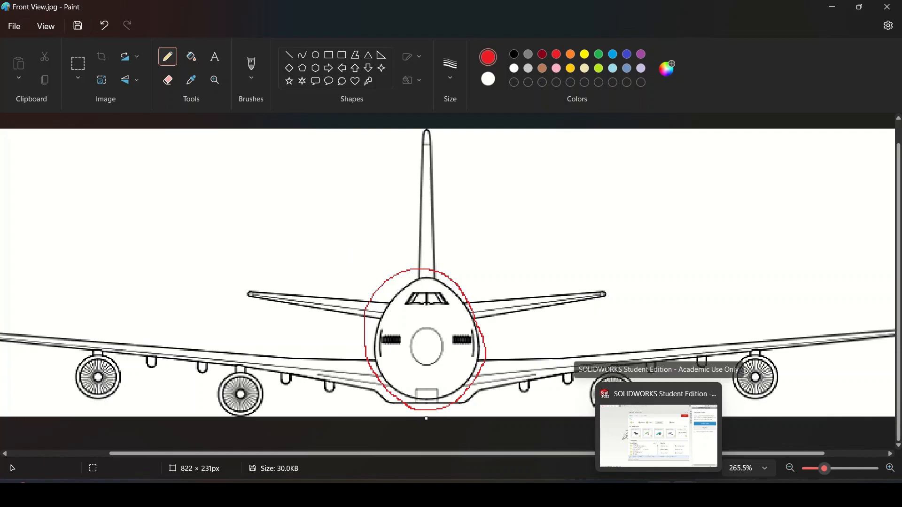
# Step: Switch to SOLIDWORKS and create a new part
pyautogui.click(660, 481)
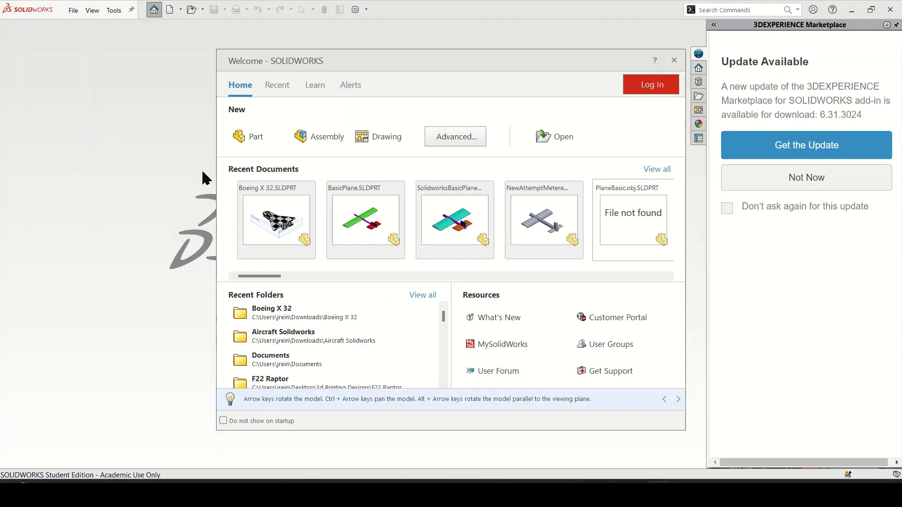
pyautogui.click(257, 136)
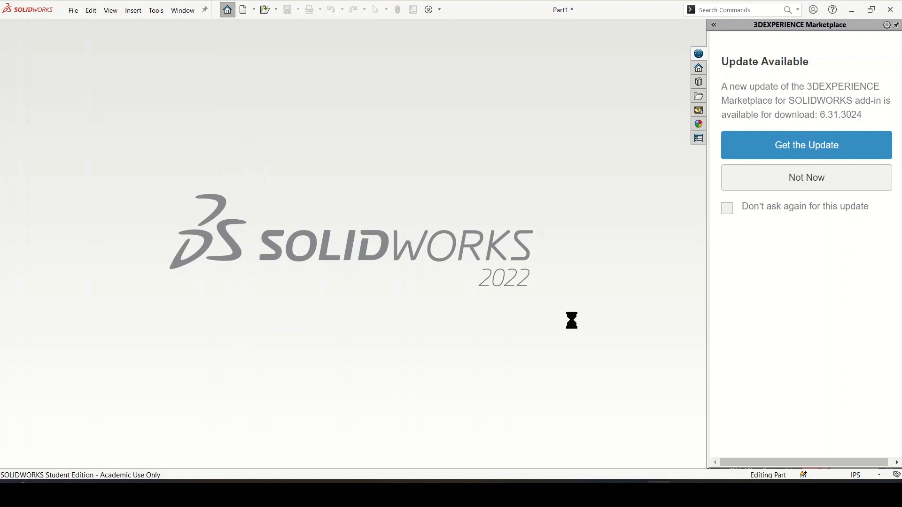
pyautogui.moveTo(659, 483)
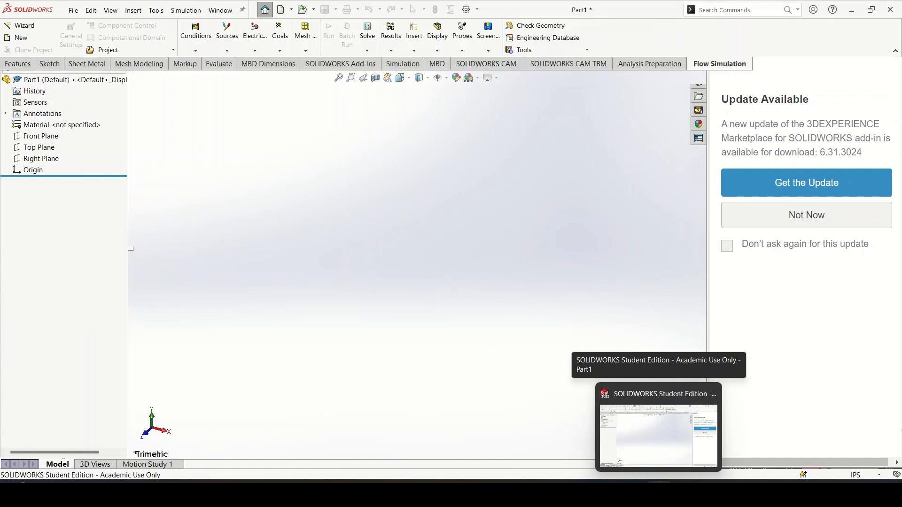
pyautogui.moveTo(633, 493)
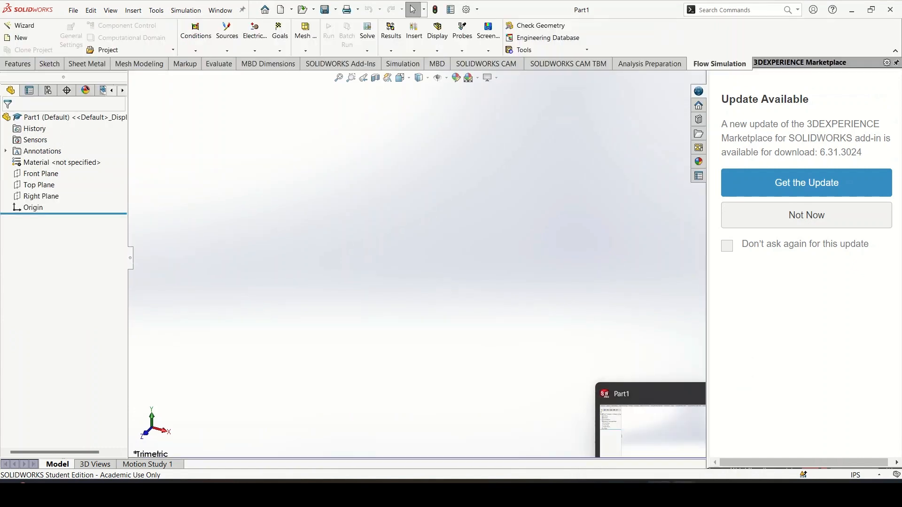
pyautogui.moveTo(684, 493)
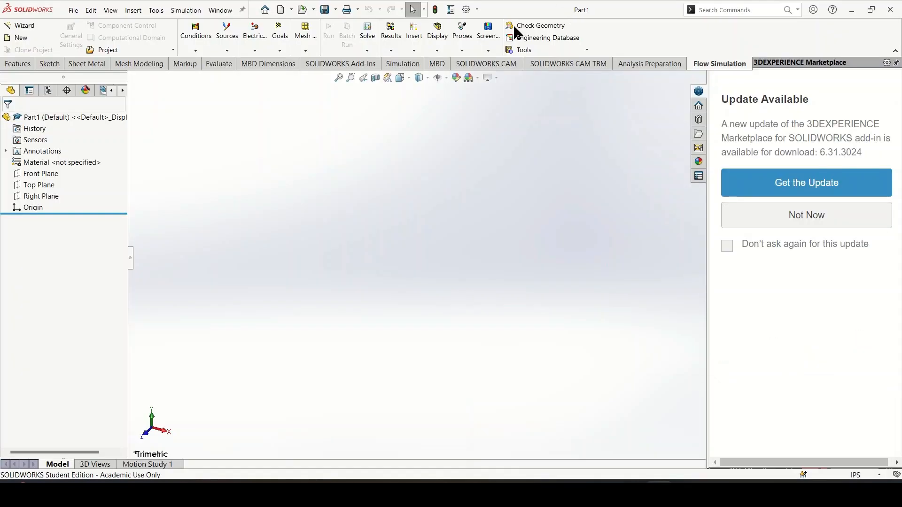
# Step: Set the part's unit system to MMGS (millimeter, gram, second) in the document properties
pyautogui.click(465, 9)
pyautogui.click(340, 80)
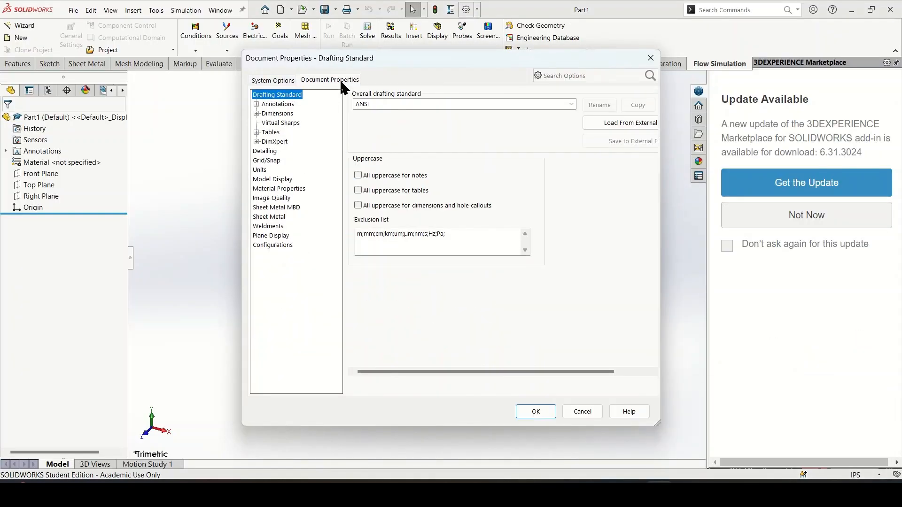
pyautogui.click(264, 170)
pyautogui.click(393, 127)
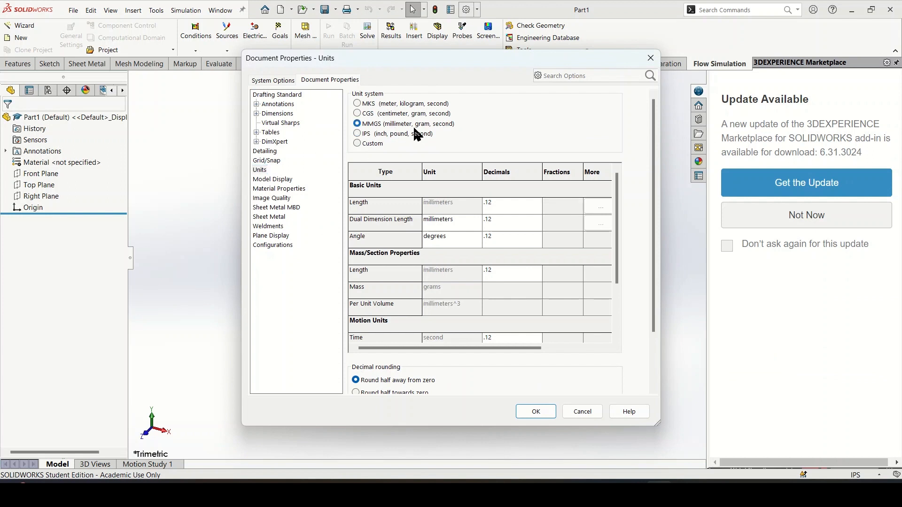
pyautogui.click(540, 407)
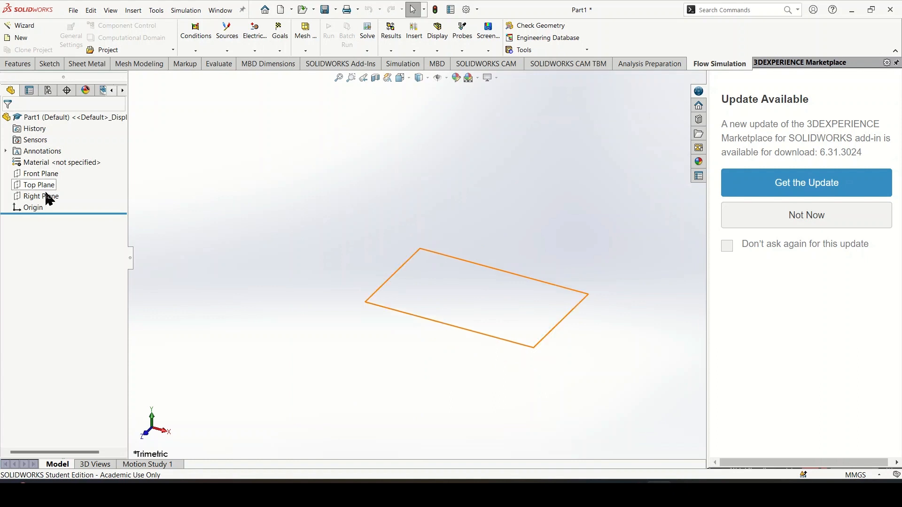
# Step: Locate the part's origin, and review the marked-up top, side and front view images in Paint
pyautogui.click(36, 209)
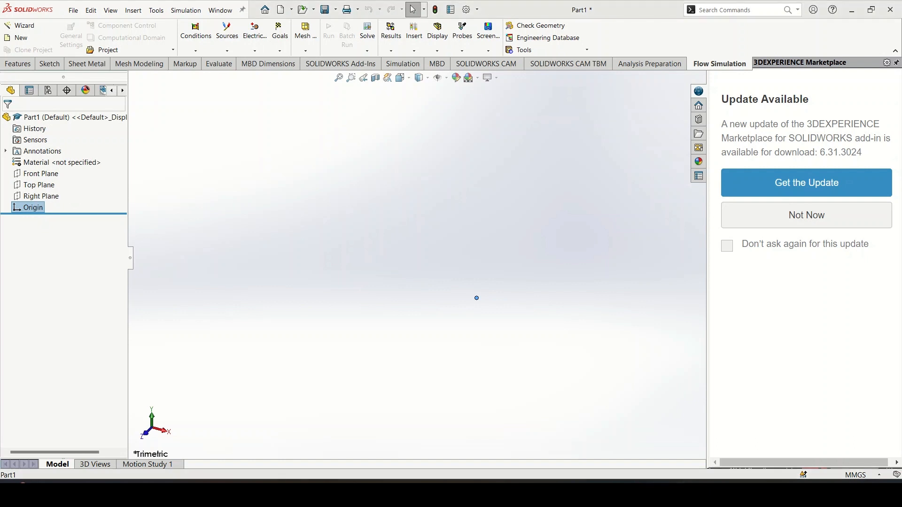
pyautogui.moveTo(684, 493)
pyautogui.click(543, 433)
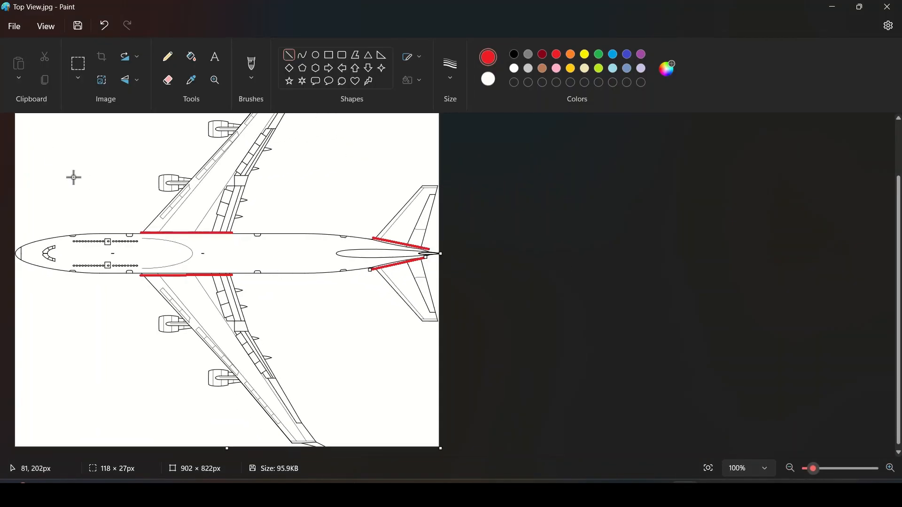
pyautogui.scroll(2, 73, 177)
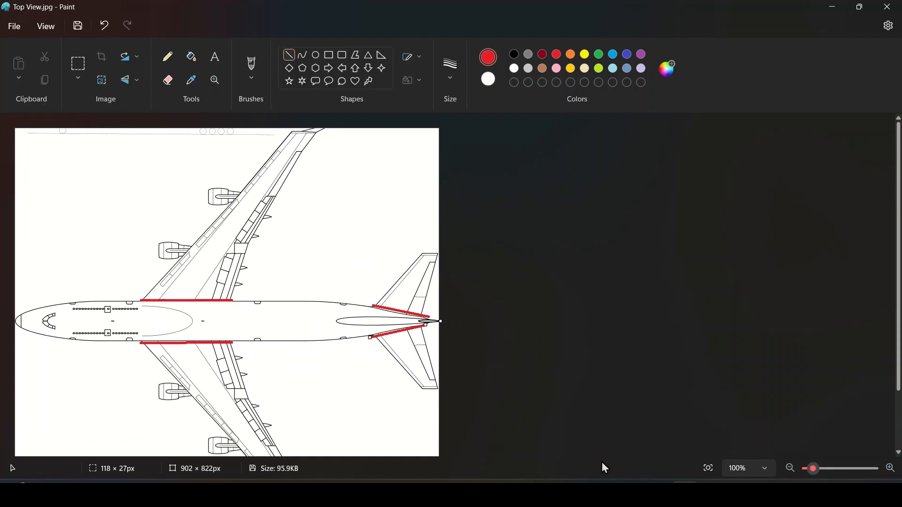
pyautogui.moveTo(685, 496)
pyautogui.moveTo(674, 423)
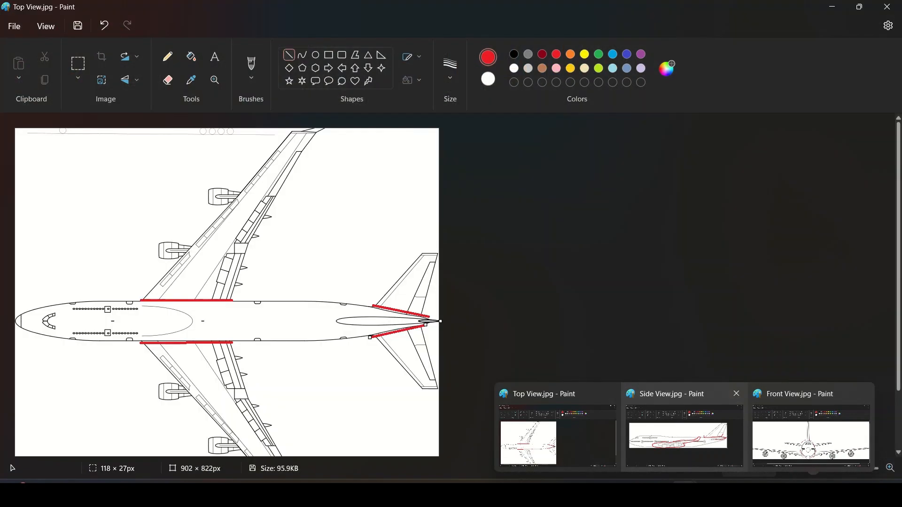
pyautogui.moveTo(798, 450)
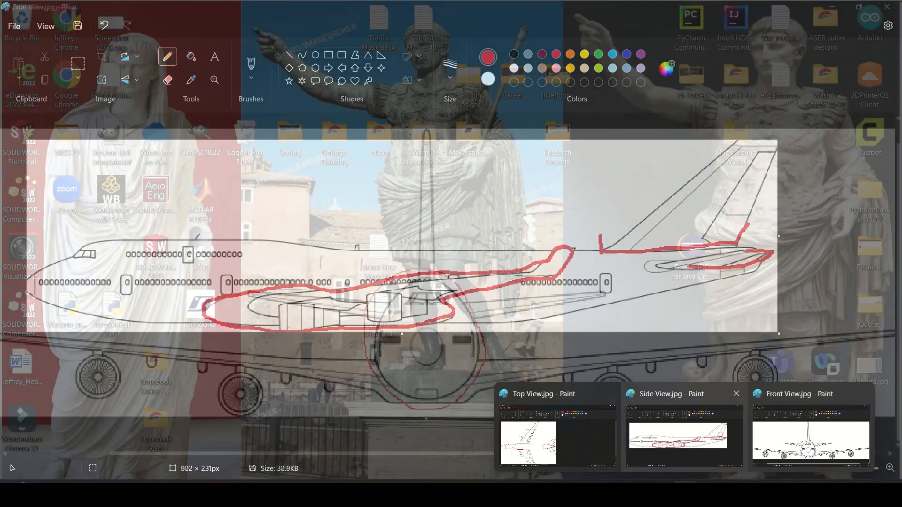
pyautogui.click(557, 437)
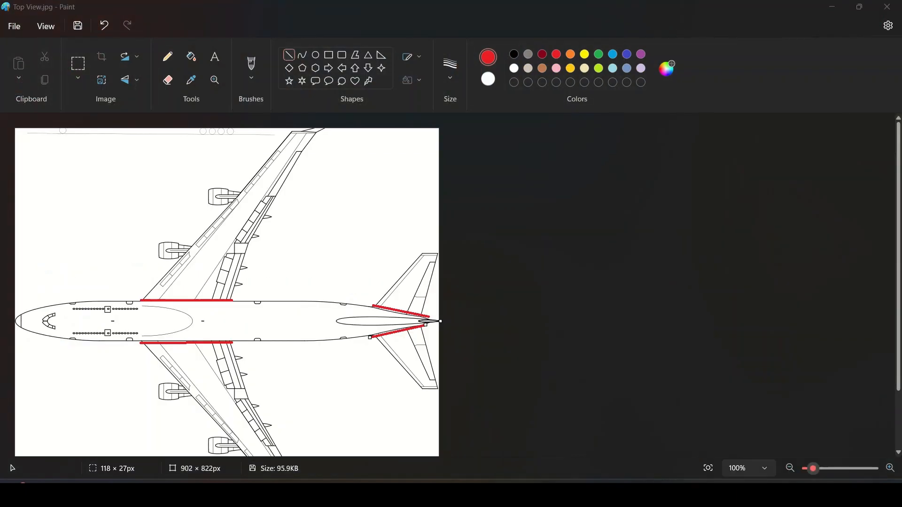
# Step: Return to SOLIDWORKS and start a sketch on the Top Plane
pyautogui.click(658, 483)
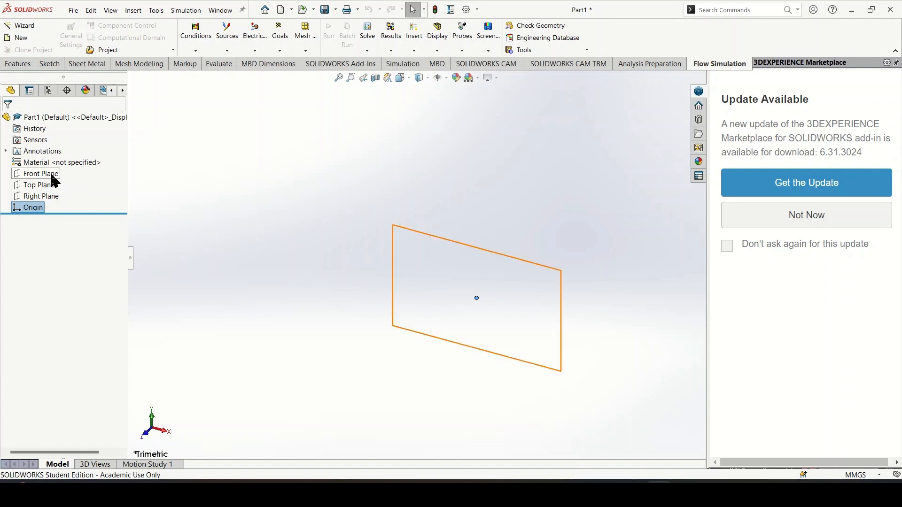
pyautogui.click(39, 185)
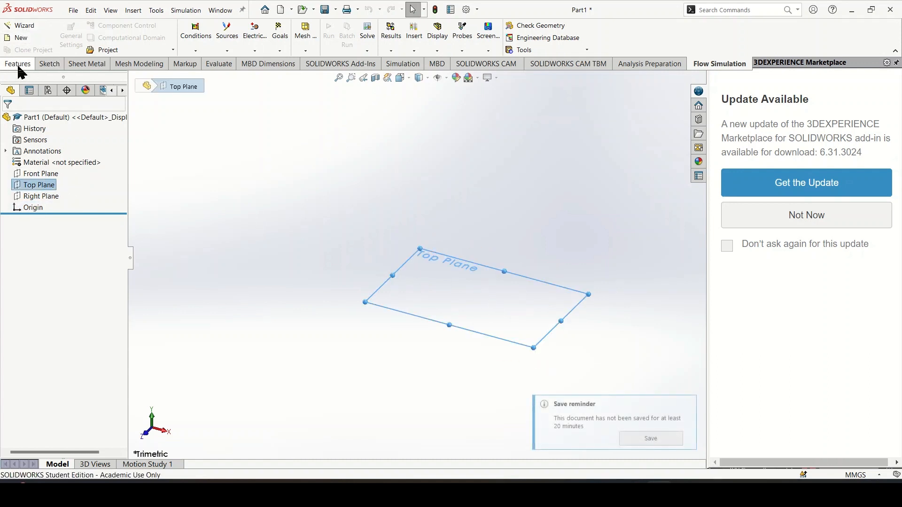
pyautogui.click(49, 70)
pyautogui.click(14, 31)
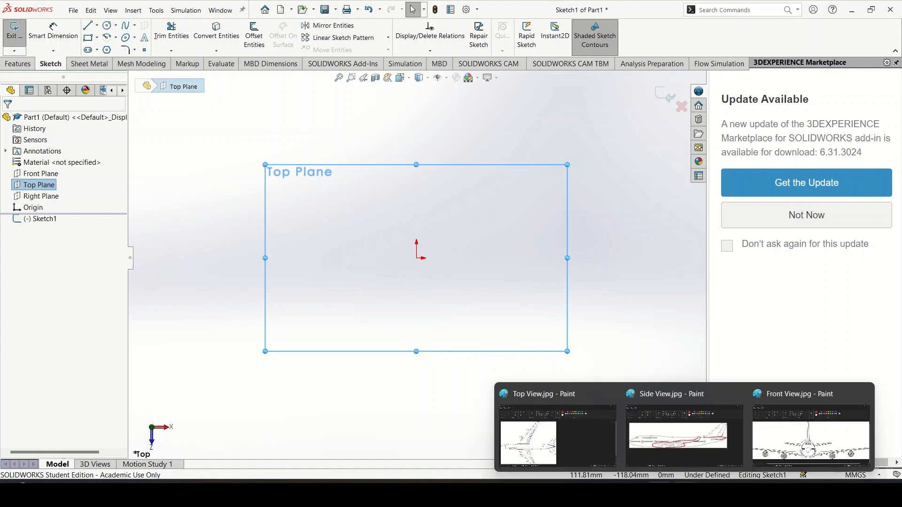
# Step: Sketch a horizontal line from the origin and dimension its length to 902 mm, matching the top view image's width
pyautogui.click(562, 456)
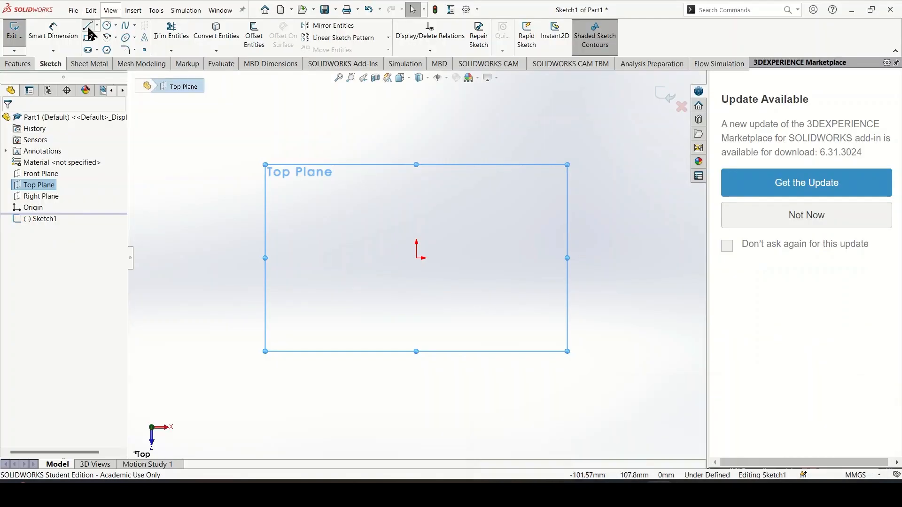
pyautogui.click(88, 27)
pyautogui.click(417, 257)
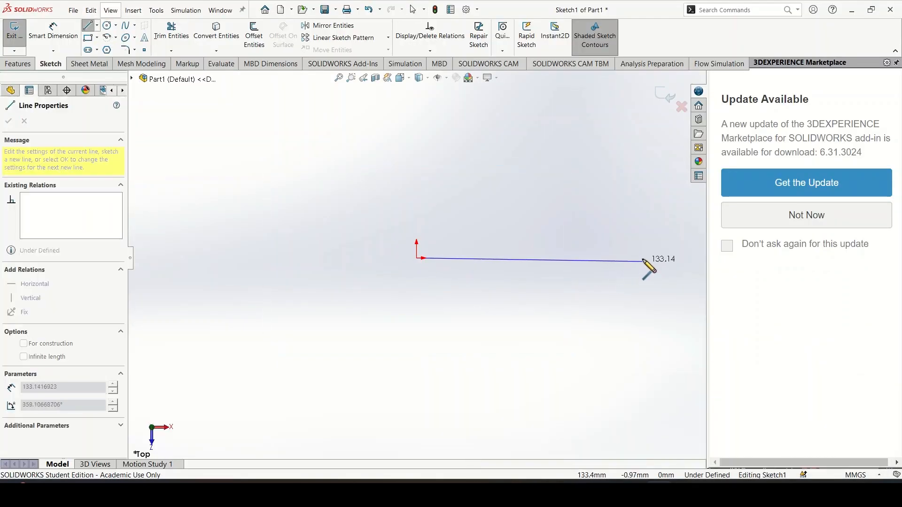
pyautogui.click(645, 259)
pyautogui.click(61, 37)
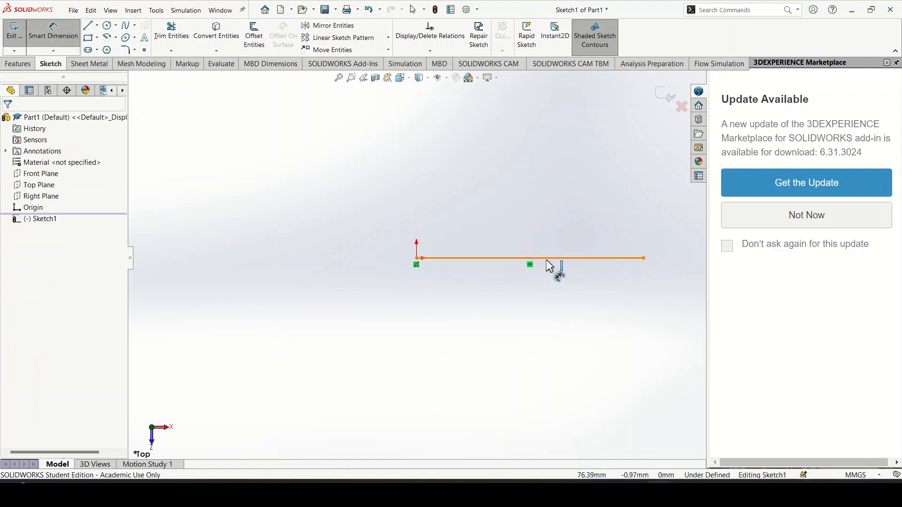
pyautogui.click(548, 261)
pyautogui.click(543, 191)
pyautogui.write('902')
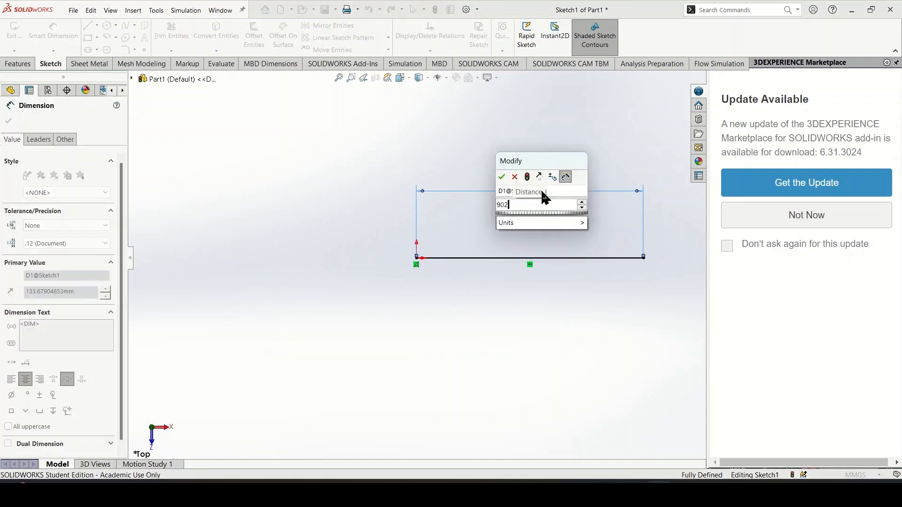
pyautogui.press('Return')
# Step: Review the top view image and its pixel height in Paint, and return to the SOLIDWORKS sketch
pyautogui.moveTo(684, 493)
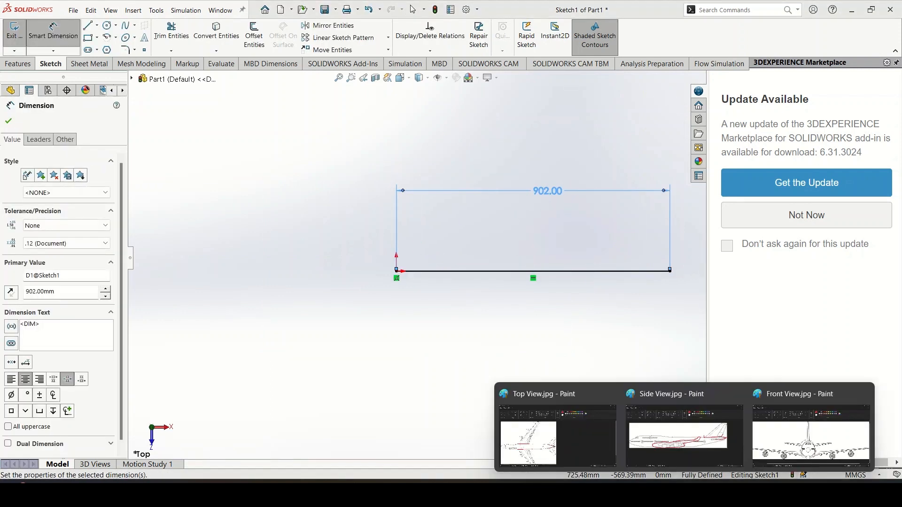
pyautogui.click(566, 452)
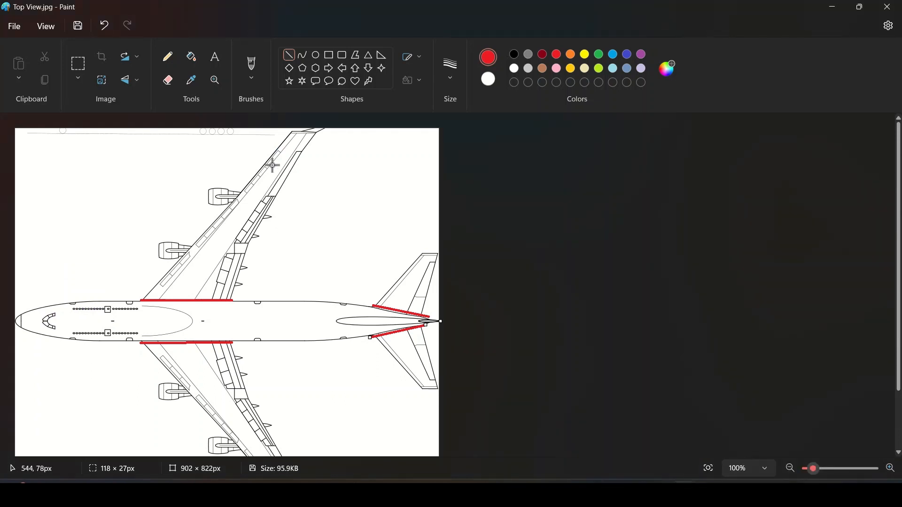
pyautogui.scroll(-3, 60, 257)
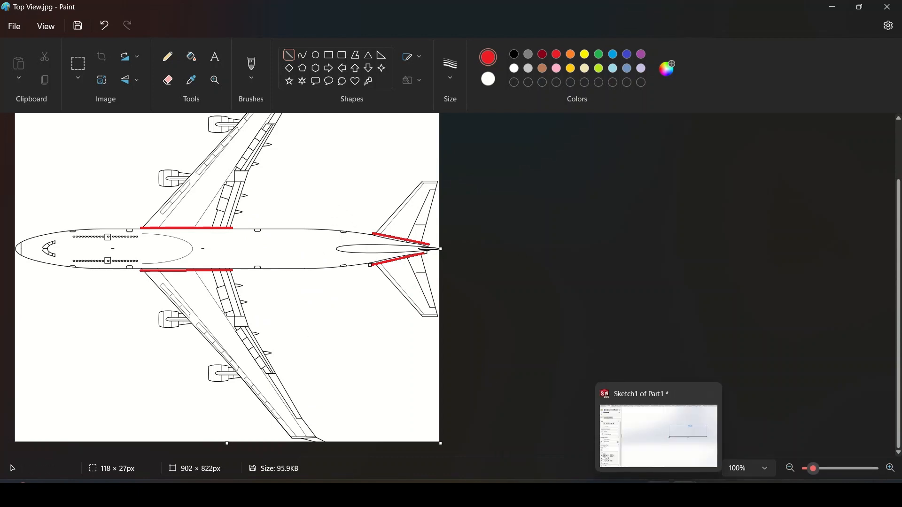
pyautogui.click(659, 496)
# Step: Sketch a vertical line downward from the origin and dimension its length to 411 mm, half the top view image's height
pyautogui.click(88, 26)
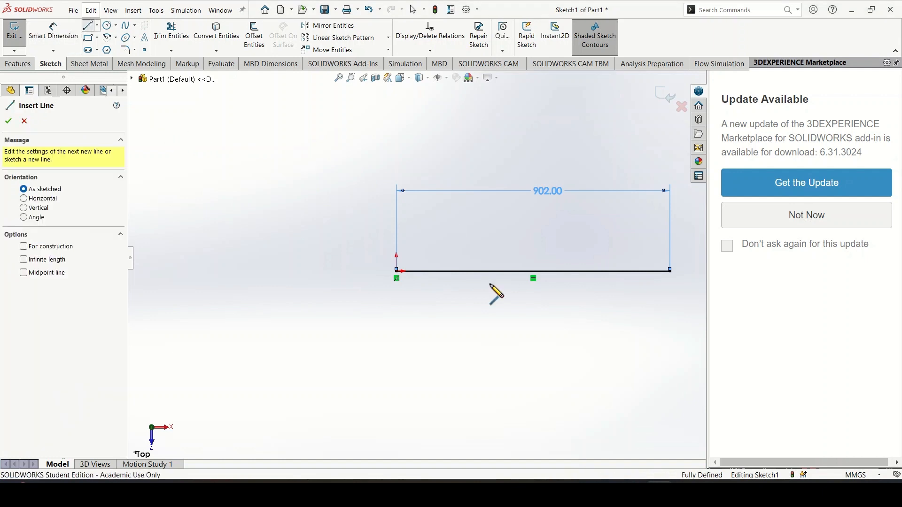
pyautogui.click(396, 272)
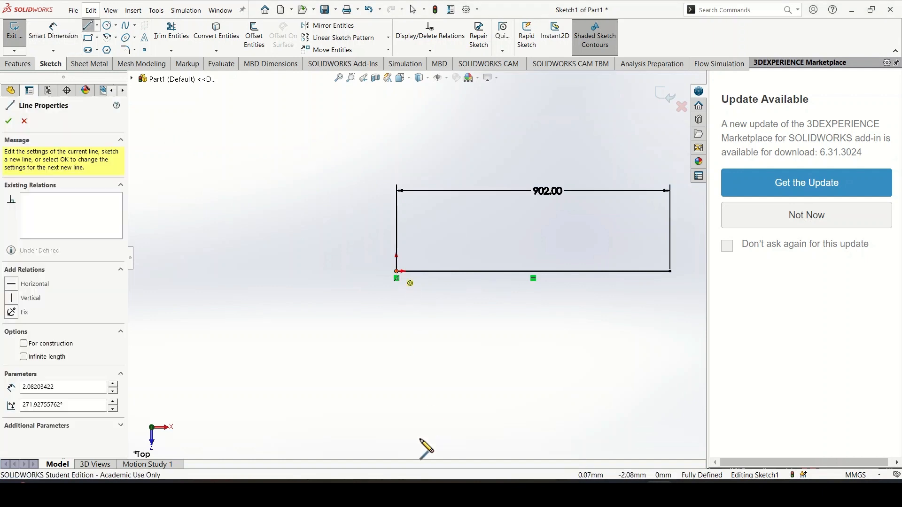
pyautogui.click(396, 445)
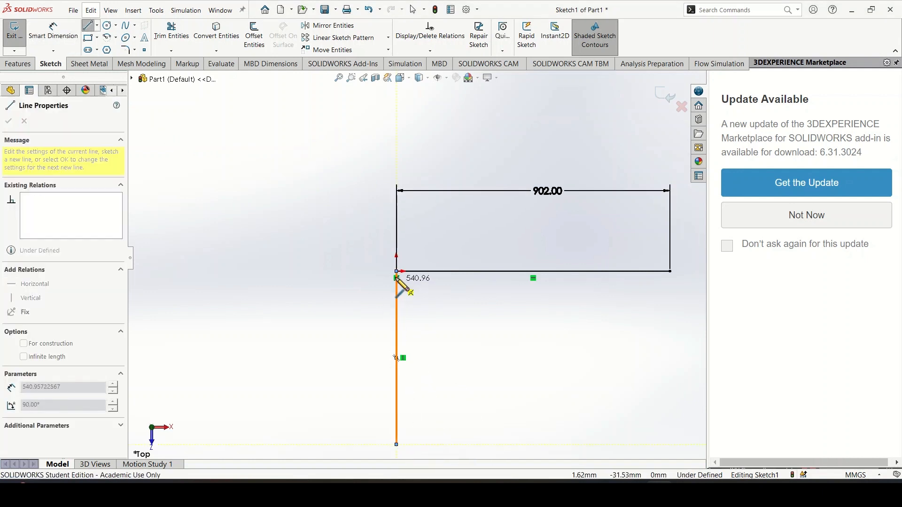
pyautogui.press('Escape')
pyautogui.click(53, 31)
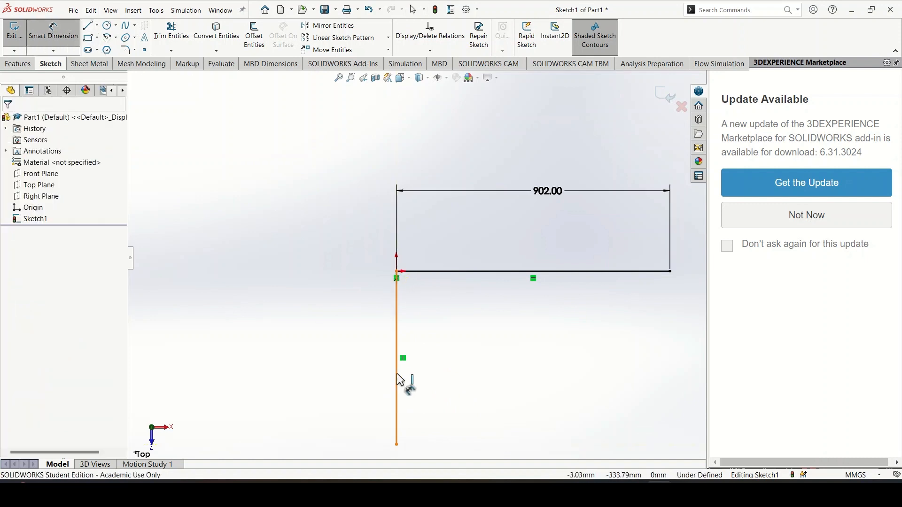
pyautogui.click(399, 383)
pyautogui.click(338, 381)
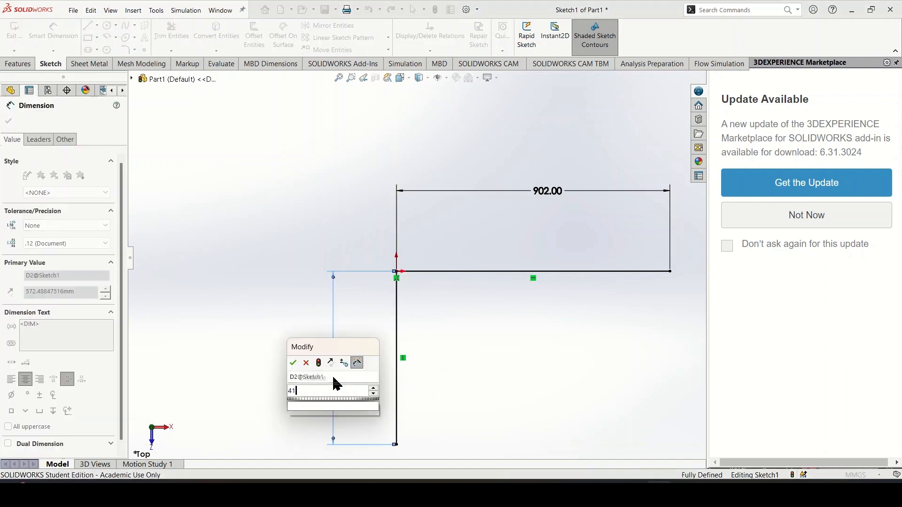
pyautogui.press('Return')
# Step: Close the rectangle with a horizontal line and a vertical line ending at the 902 mm line's endpoint, and exit the sketch
pyautogui.click(88, 25)
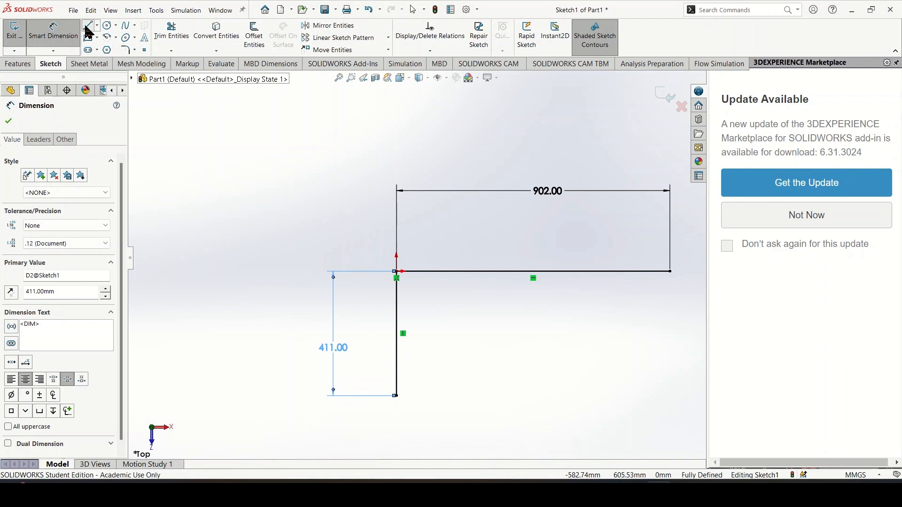
pyautogui.click(397, 396)
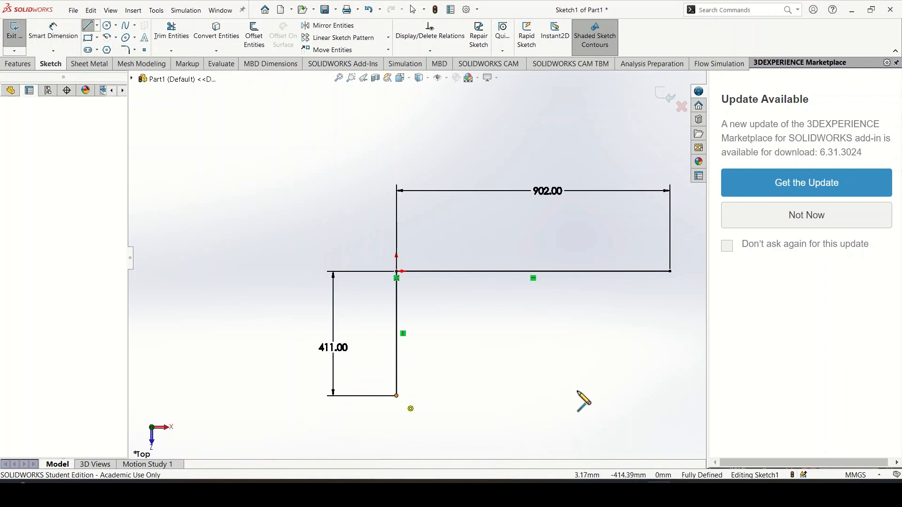
pyautogui.click(670, 396)
pyautogui.click(670, 271)
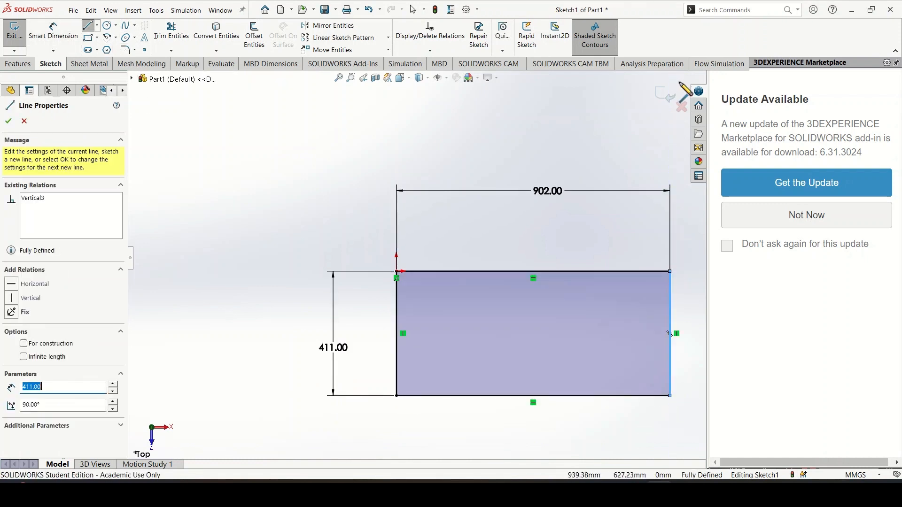
pyautogui.click(665, 95)
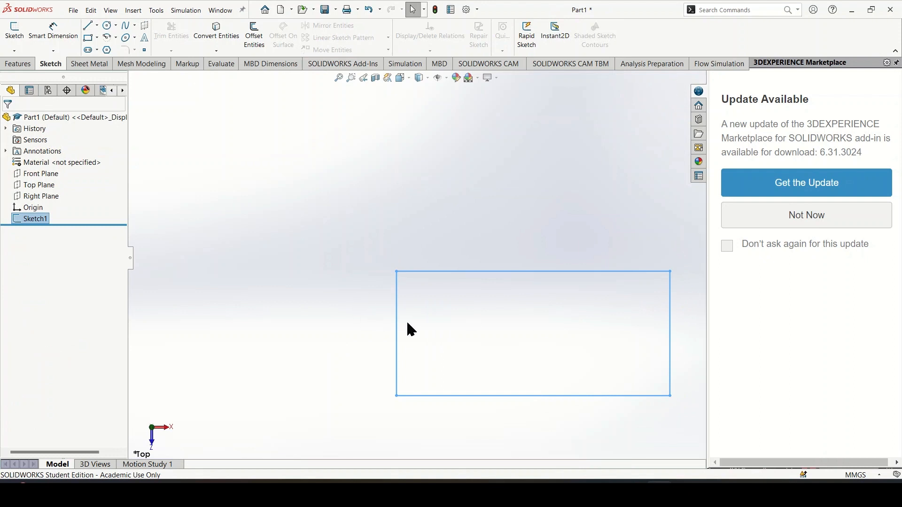
# Step: Locate the origin on the sketched rectangle, check the side view image's dimensions in Paint, and return to SOLIDWORKS
pyautogui.moveTo(412, 330)
pyautogui.mouseDown(button='middle')
pyautogui.moveTo(378, 354)
pyautogui.moveTo(471, 379)
pyautogui.moveTo(495, 365)
pyautogui.moveTo(264, 285)
pyautogui.mouseUp(button='middle')
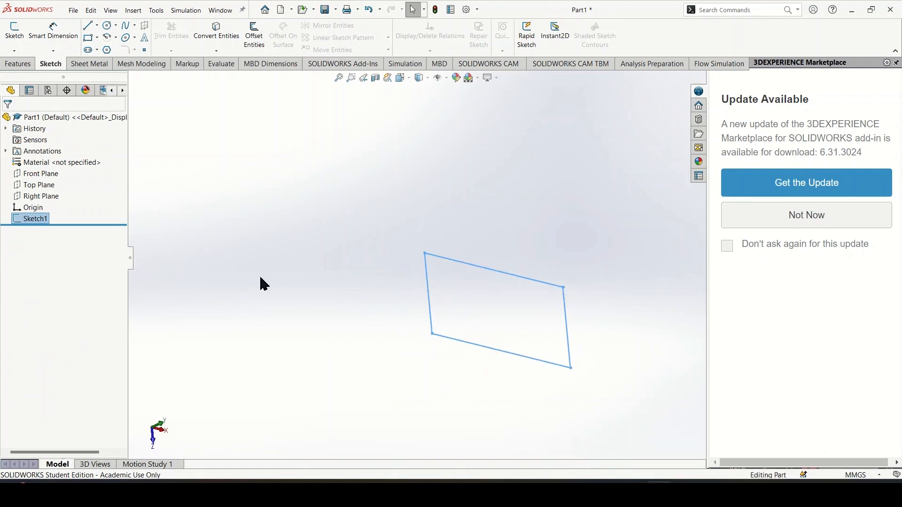
pyautogui.click(31, 208)
pyautogui.moveTo(499, 378)
pyautogui.mouseDown(button='middle')
pyautogui.moveTo(527, 381)
pyautogui.moveTo(520, 362)
pyautogui.moveTo(588, 413)
pyautogui.mouseUp(button='middle')
pyautogui.moveTo(685, 496)
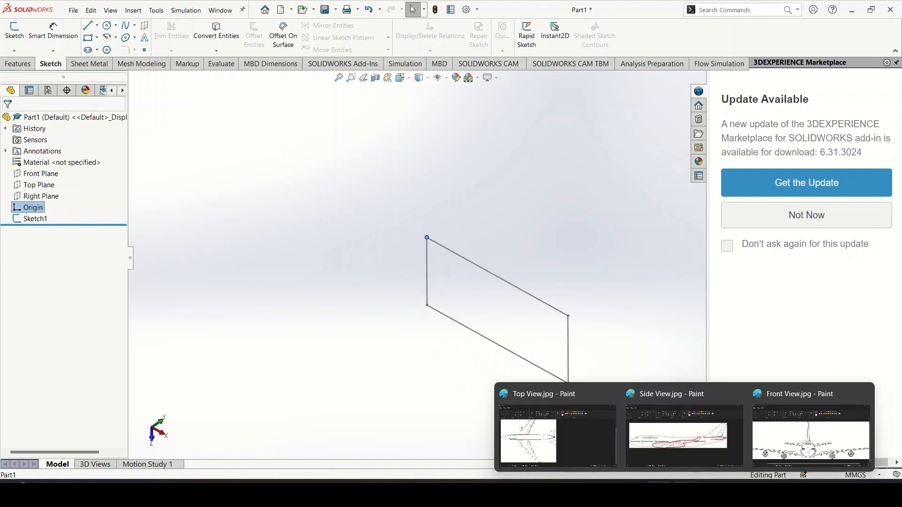
pyautogui.click(690, 441)
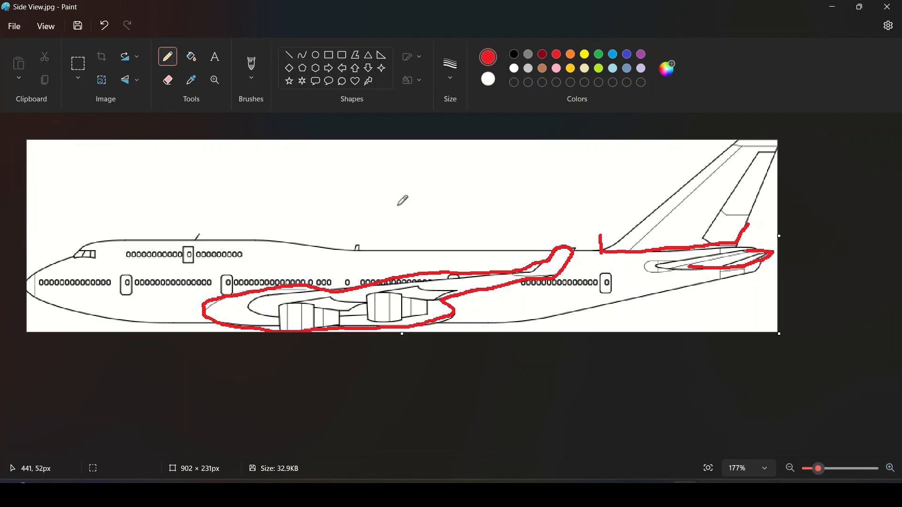
pyautogui.moveTo(659, 495)
pyautogui.click(611, 446)
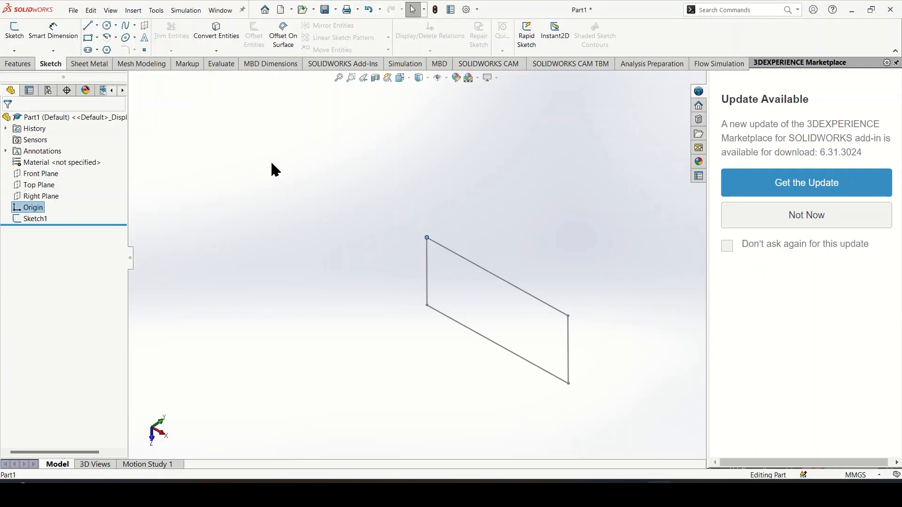
pyautogui.moveTo(295, 207); pyautogui.dragTo(321, 256, button='middle')
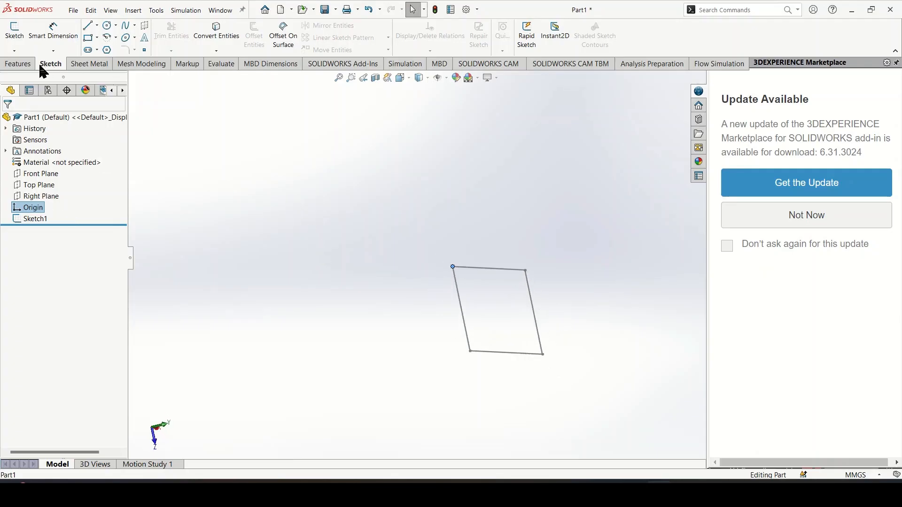
pyautogui.click(18, 64)
pyautogui.click(20, 35)
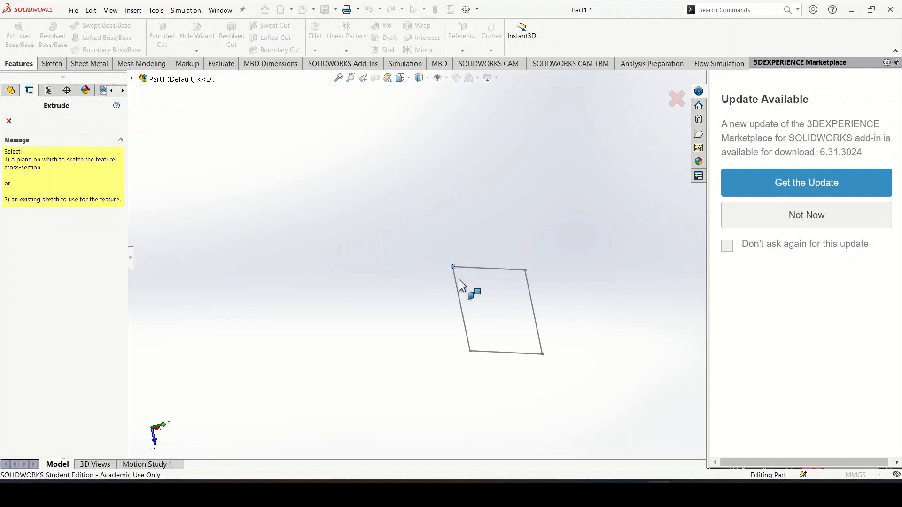
pyautogui.click(456, 287)
pyautogui.moveTo(404, 328); pyautogui.dragTo(419, 272, button='middle')
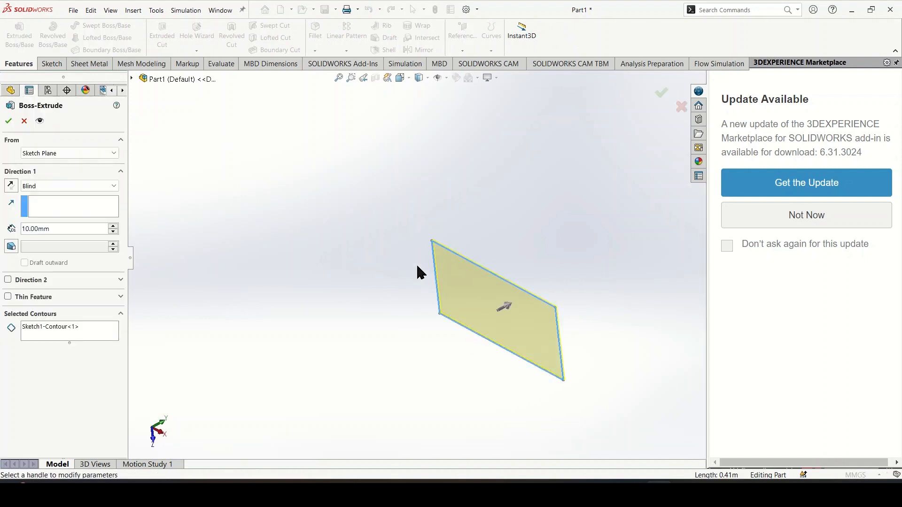
pyautogui.click(681, 107)
# Step: Set the view orientation of the part to Trimetric
pyautogui.moveTo(373, 371); pyautogui.dragTo(314, 221, button='middle')
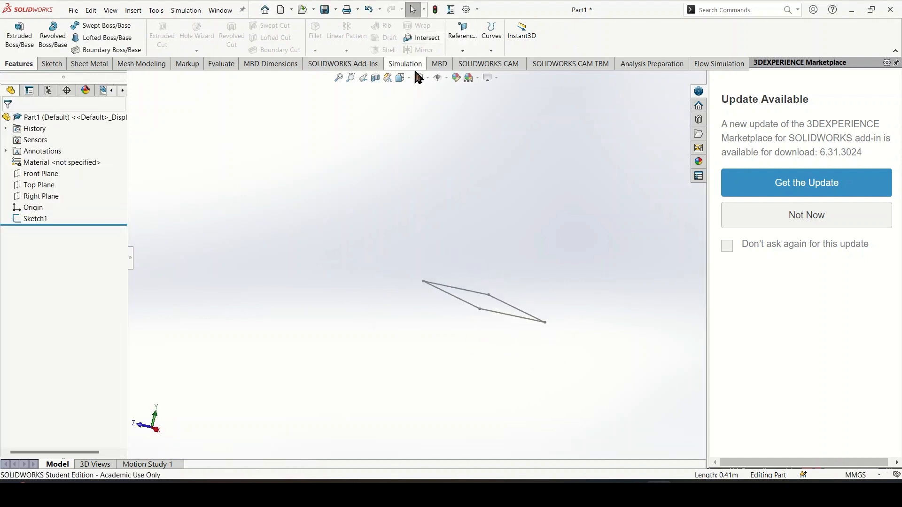
pyautogui.click(402, 77)
pyautogui.click(477, 78)
pyautogui.click(423, 78)
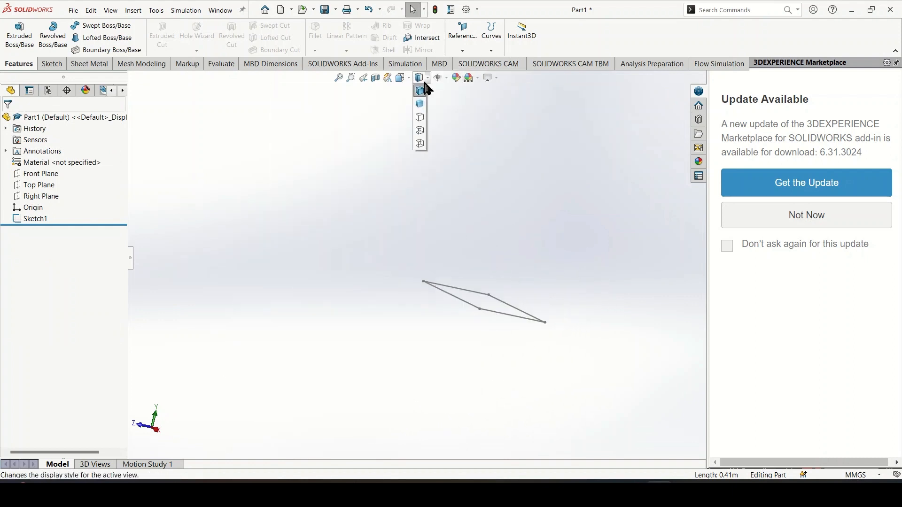
pyautogui.click(403, 78)
pyautogui.click(451, 106)
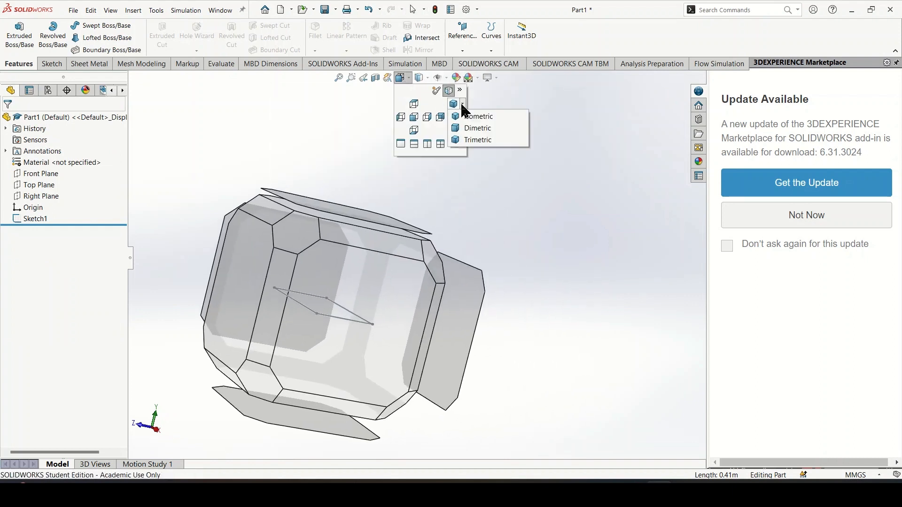
pyautogui.click(476, 140)
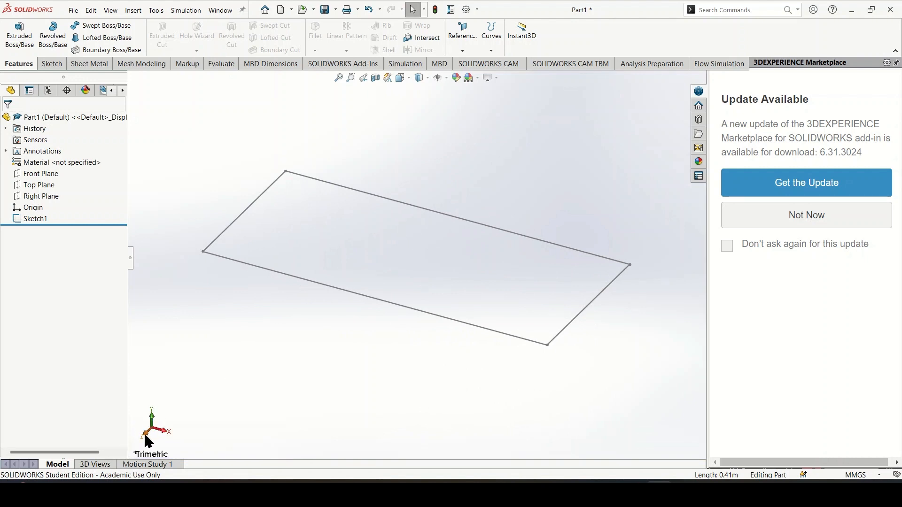
pyautogui.scroll(3, 352, 330)
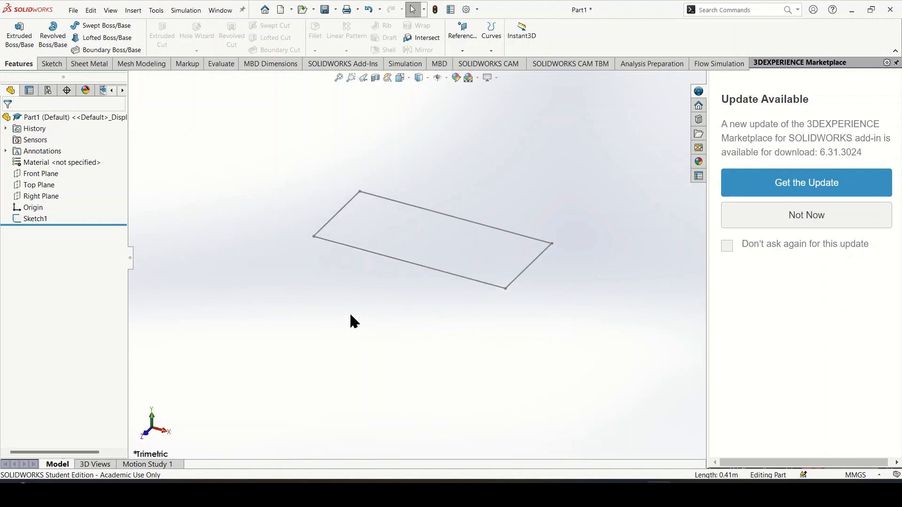
# Step: Extrude the rectangle sketch 231 mm as a blind boss in the reversed, downward direction, matching the side view image's height
pyautogui.click(16, 33)
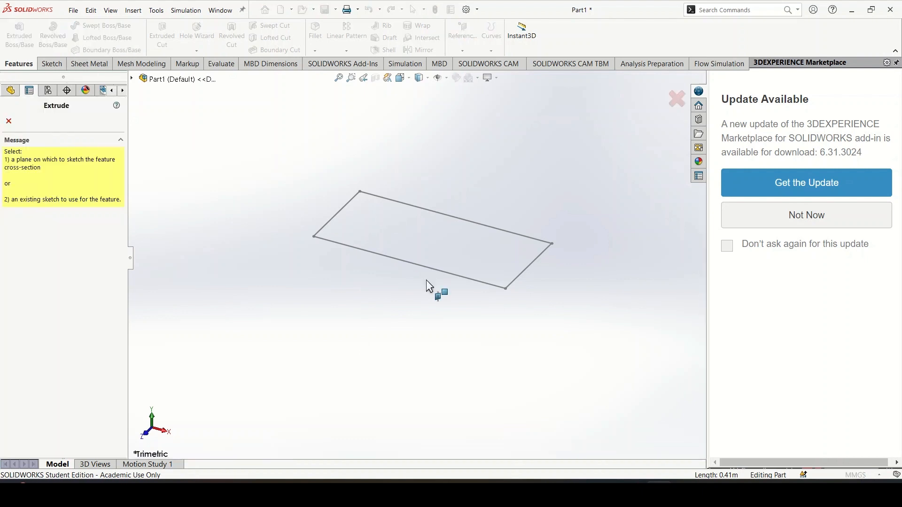
pyautogui.click(416, 265)
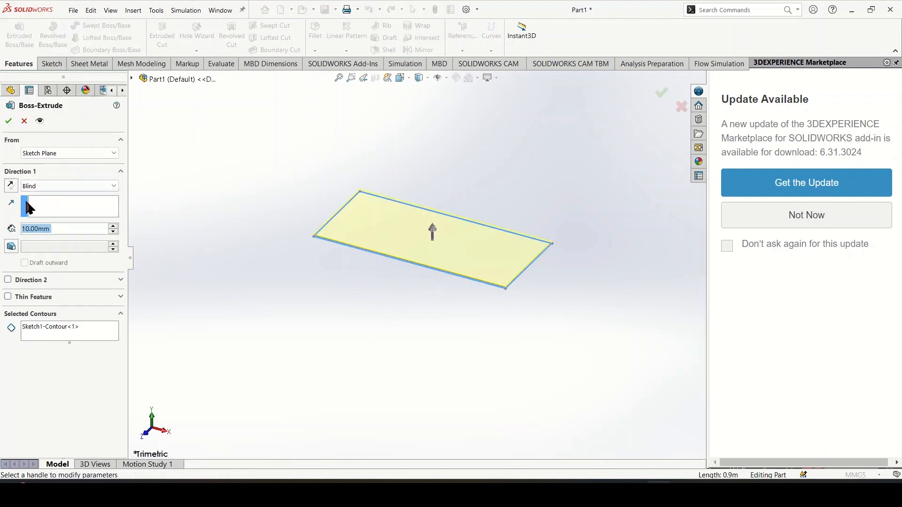
pyautogui.click(11, 186)
pyautogui.moveTo(685, 482)
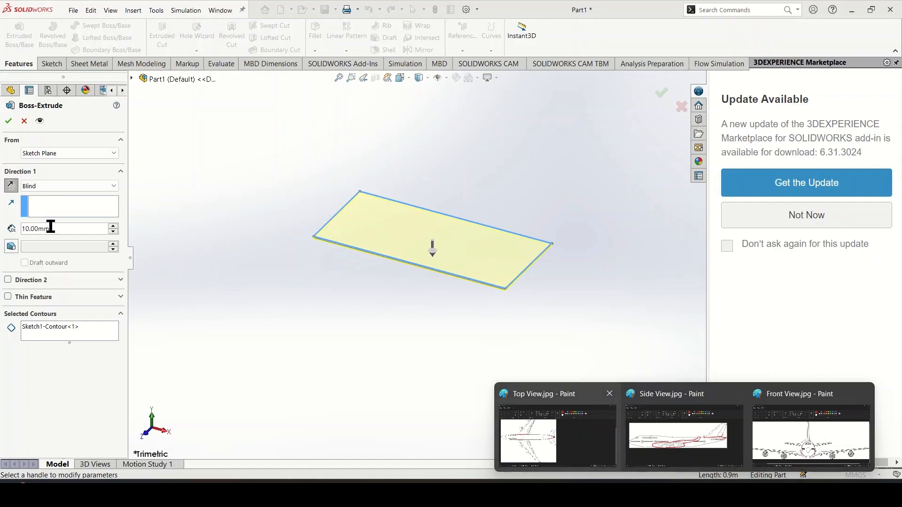
pyautogui.write('231')
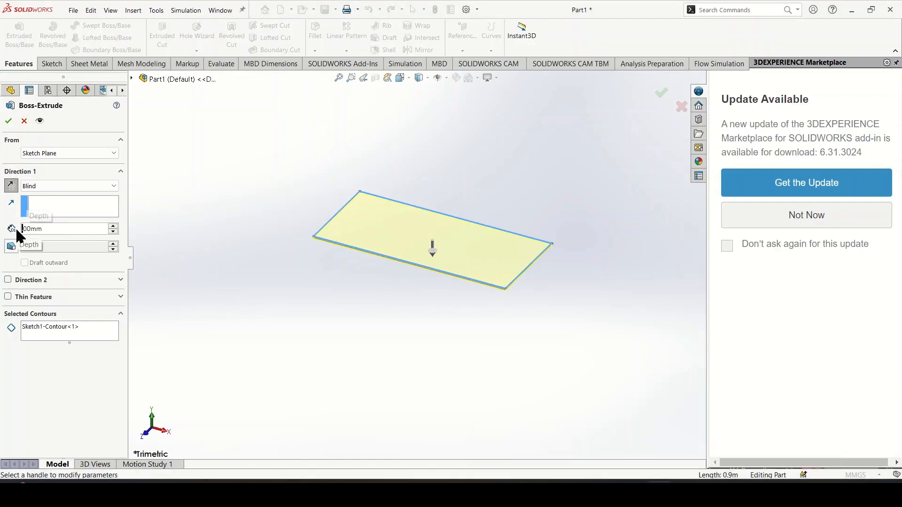
pyautogui.press('Return')
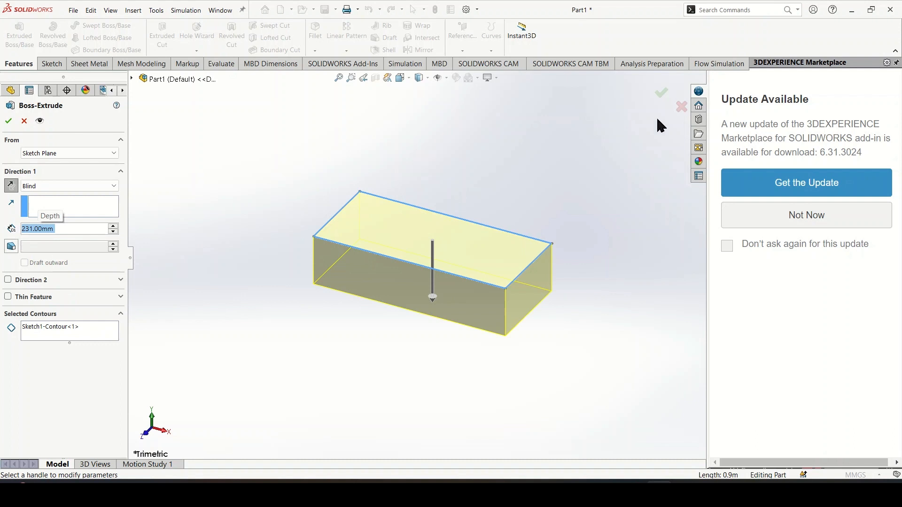
pyautogui.click(662, 93)
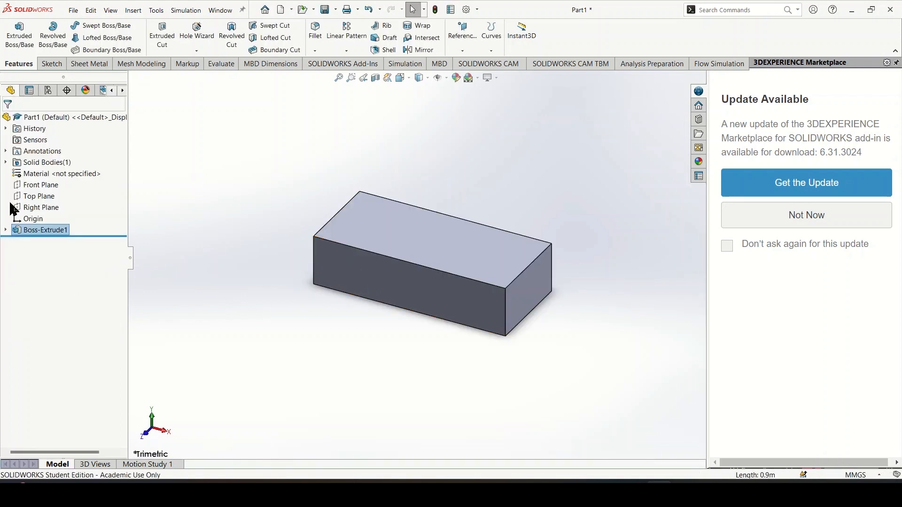
# Step: Locate the origin on the extruded box and compare the box with the side, front and top view images in Paint
pyautogui.click(17, 218)
pyautogui.moveTo(322, 251)
pyautogui.mouseDown(button='middle')
pyautogui.moveTo(425, 298)
pyautogui.moveTo(440, 321)
pyautogui.moveTo(440, 305)
pyautogui.moveTo(445, 313)
pyautogui.mouseUp(button='middle')
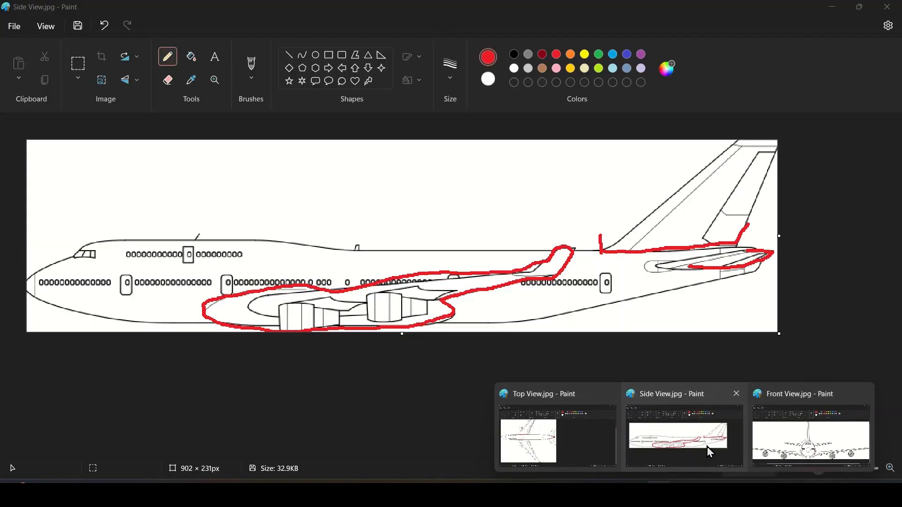
pyautogui.moveTo(802, 441)
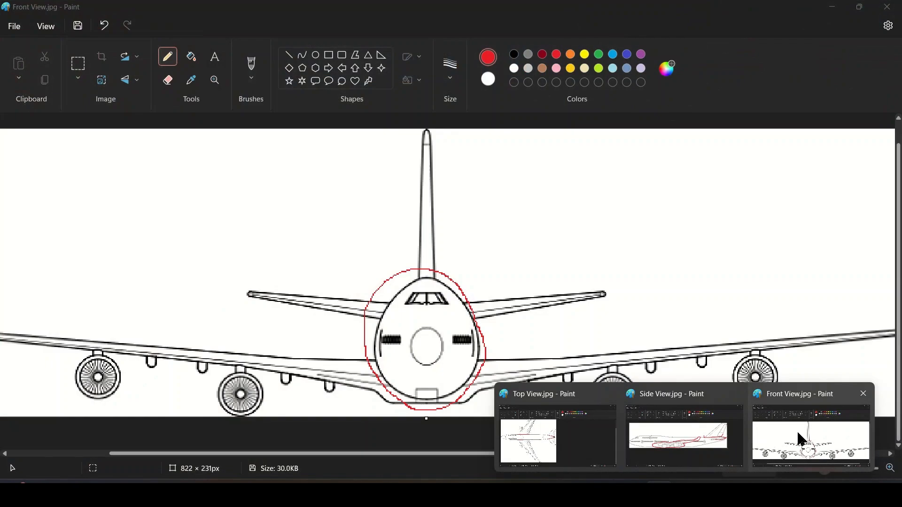
pyautogui.moveTo(549, 445)
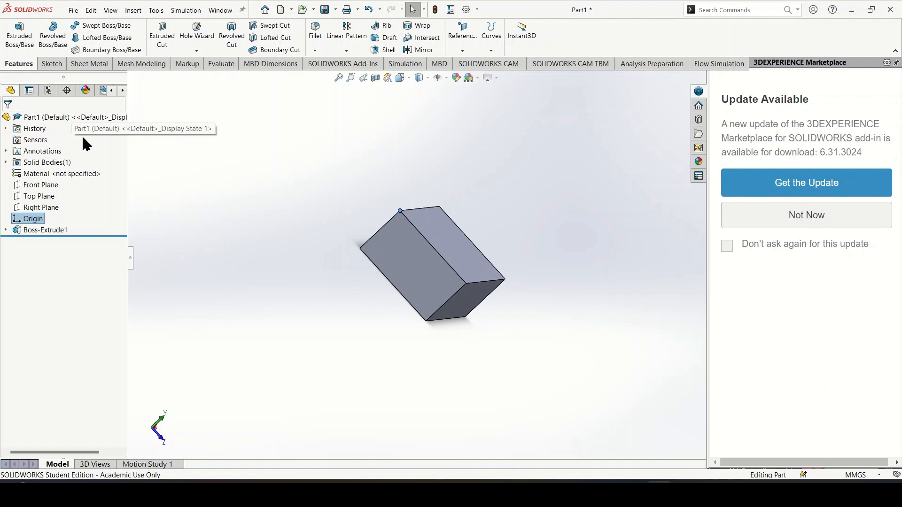
# Step: Apply a green color appearance to the box's long side face opposite the origin
pyautogui.click(472, 299)
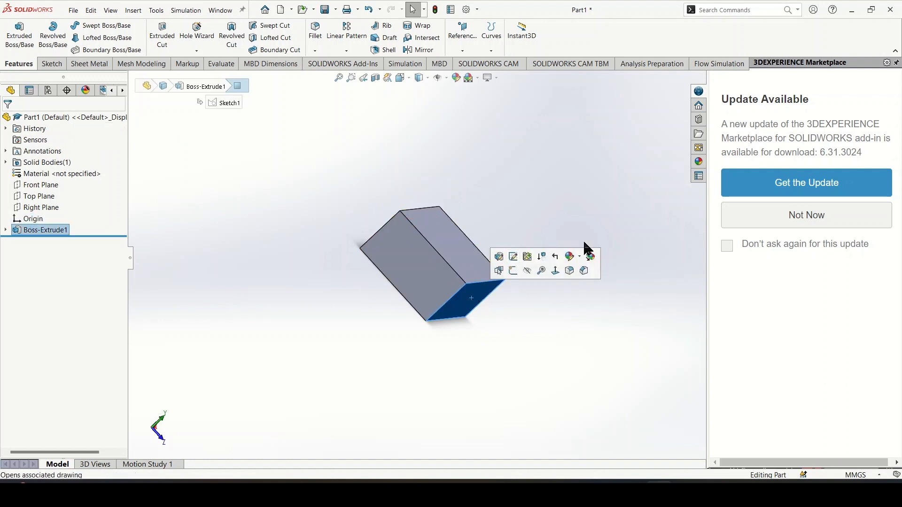
pyautogui.click(456, 78)
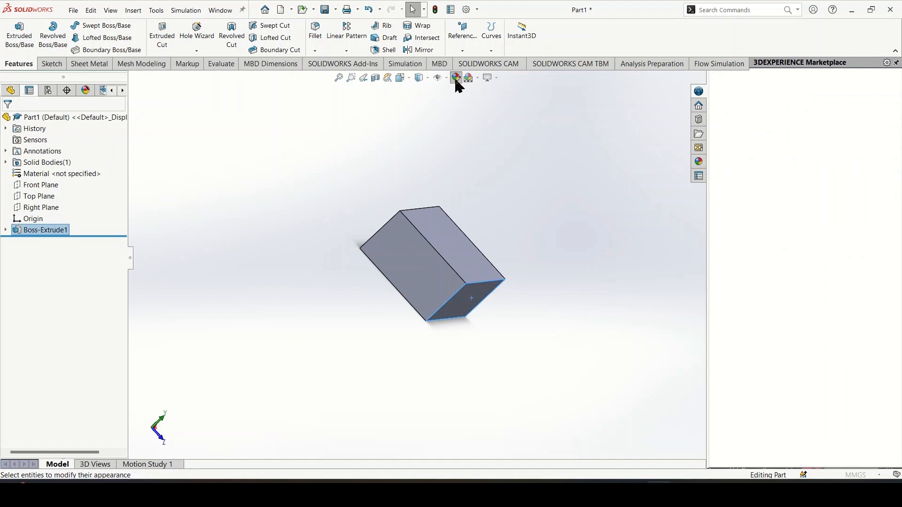
pyautogui.click(50, 410)
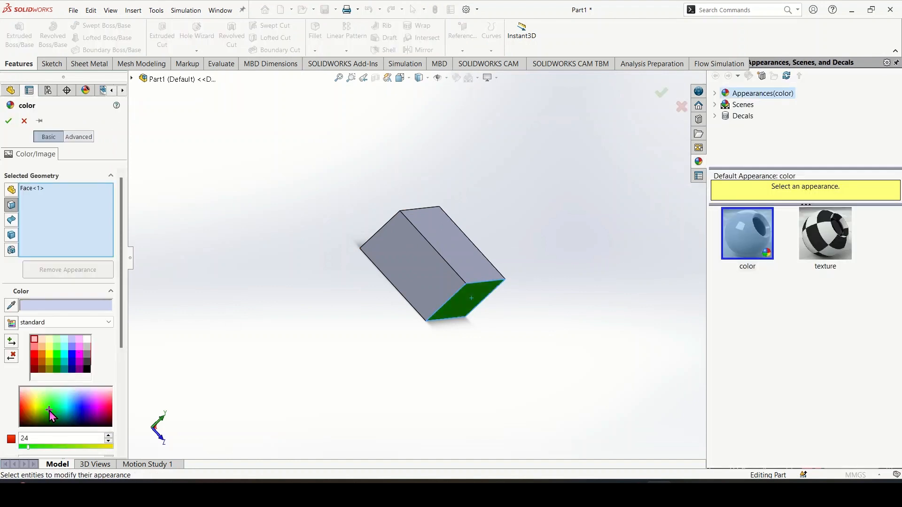
pyautogui.click(663, 94)
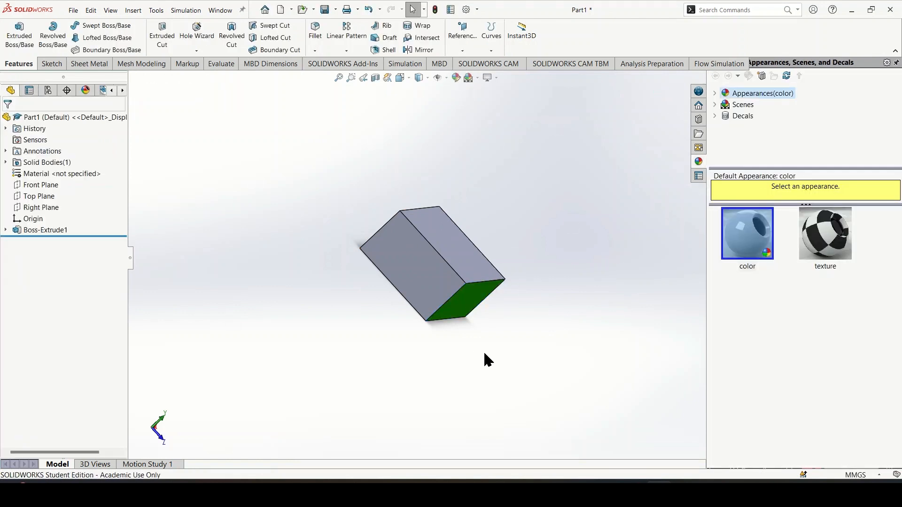
# Step: Inspect the box's faces from several angles and select the end face adjoining the green side for the front view
pyautogui.moveTo(484, 360); pyautogui.dragTo(459, 267, button='middle')
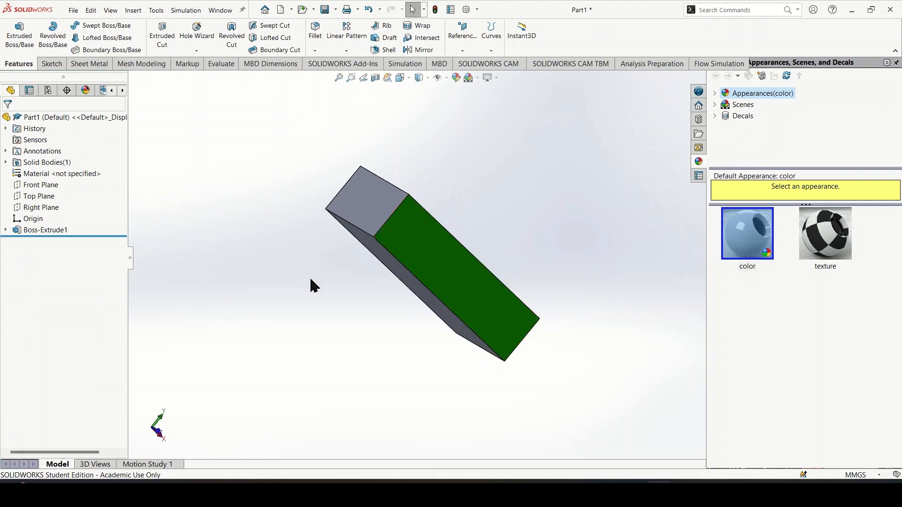
pyautogui.moveTo(310, 280); pyautogui.dragTo(369, 335, button='middle')
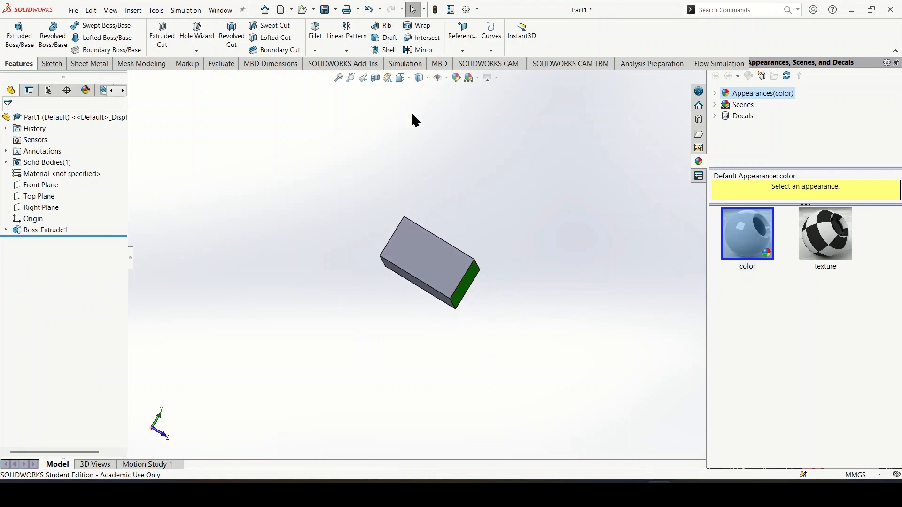
pyautogui.moveTo(412, 113); pyautogui.dragTo(399, 317, button='middle')
pyautogui.click(400, 317)
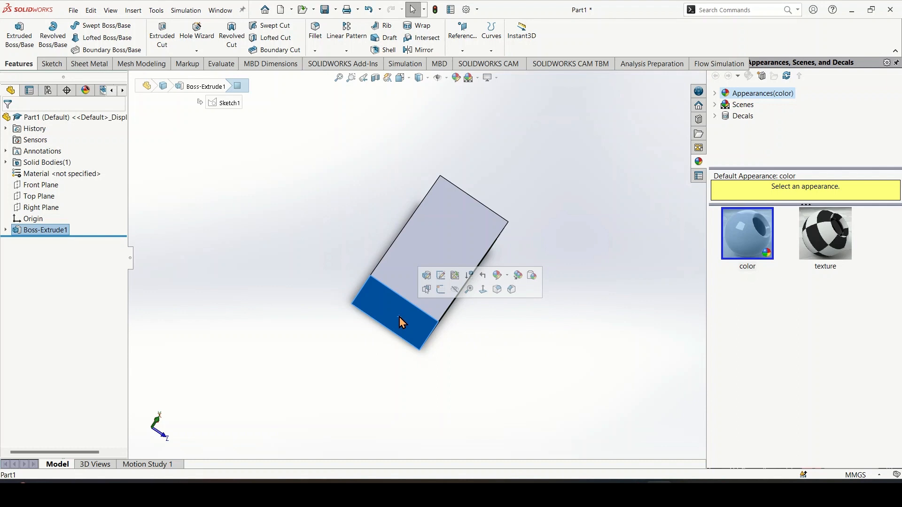
pyautogui.click(475, 384)
pyautogui.moveTo(469, 372); pyautogui.dragTo(374, 288, button='middle')
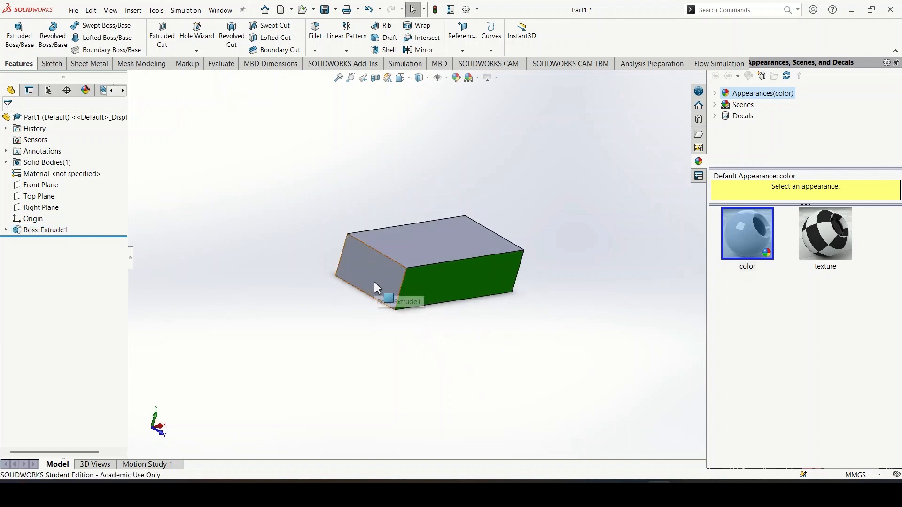
pyautogui.click(374, 281)
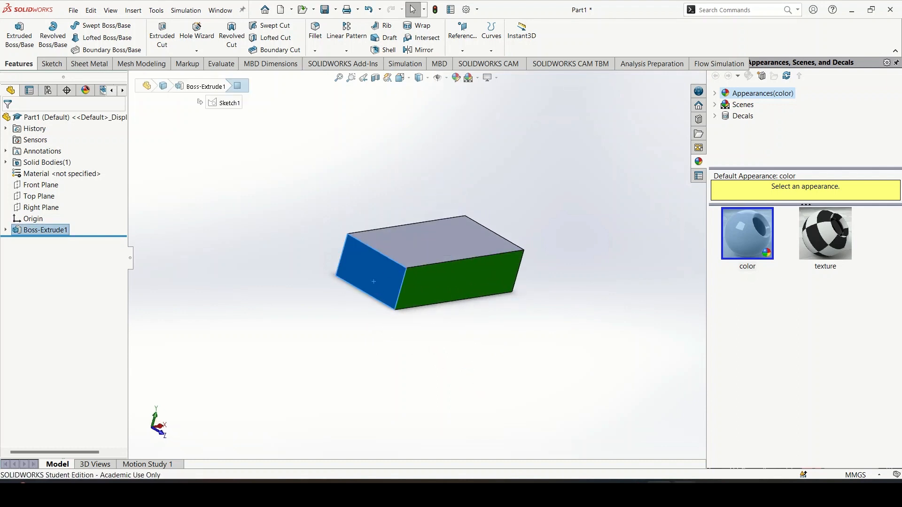
# Step: In the front view image in Paint, trace half of the fuselage and its centreline in green, and undo the strokes
pyautogui.moveTo(776, 431)
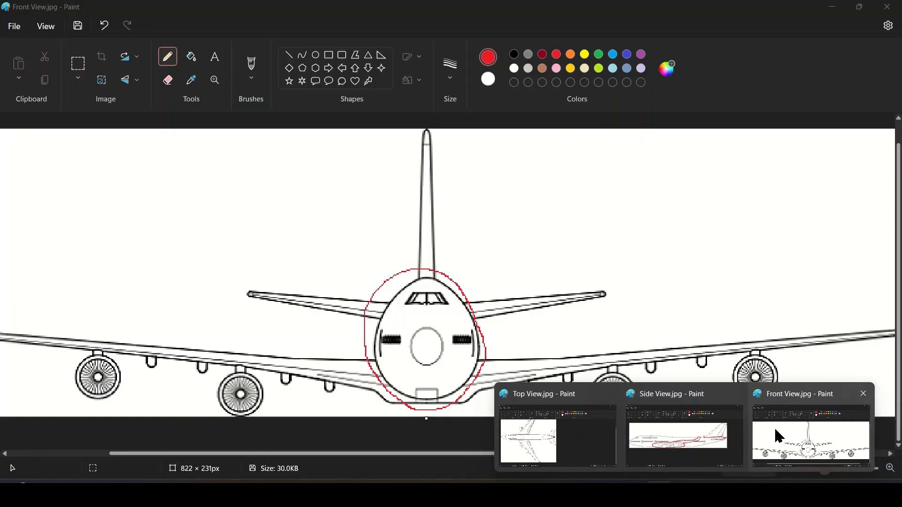
pyautogui.click(779, 437)
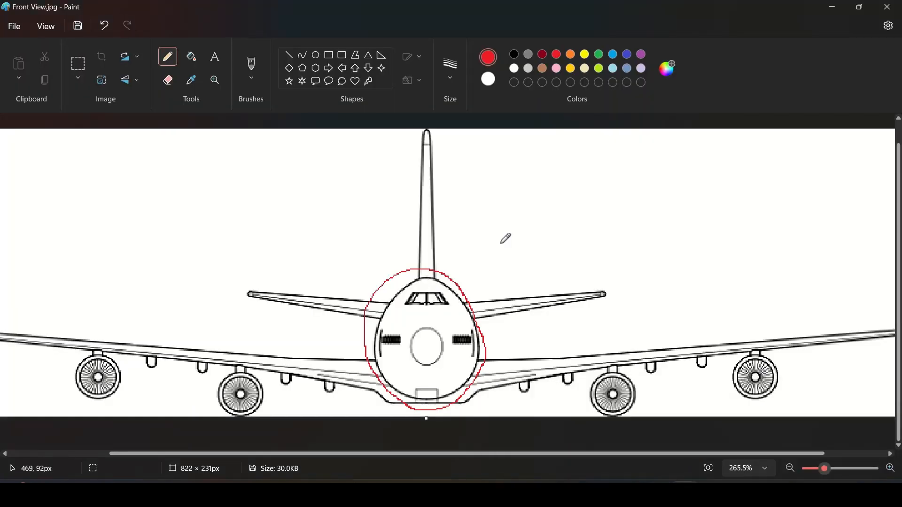
pyautogui.click(599, 55)
pyautogui.keyDown('ctrl'); pyautogui.scroll(3, 438, 219); pyautogui.keyUp('ctrl')
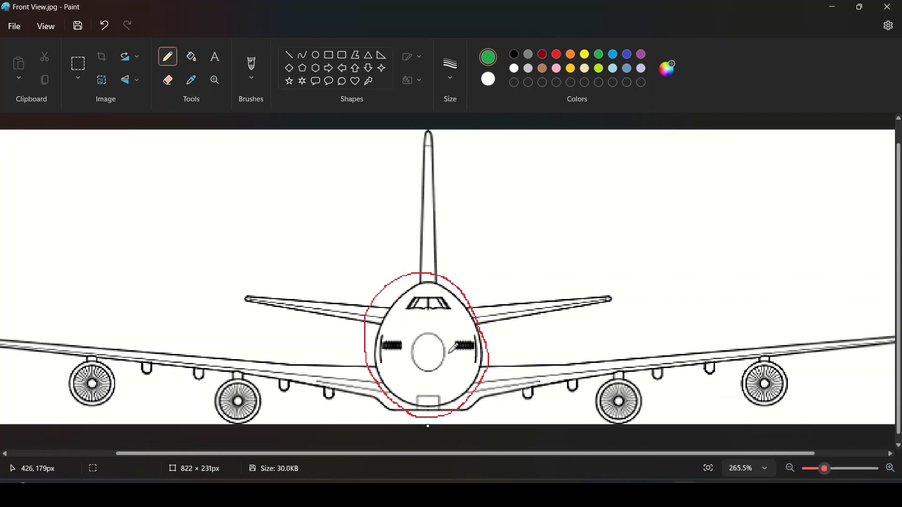
pyautogui.scroll(-1, 464, 312)
pyautogui.moveTo(451, 222)
pyautogui.mouseDown()
pyautogui.moveTo(450, 370)
pyautogui.moveTo(426, 372)
pyautogui.moveTo(381, 315)
pyautogui.moveTo(438, 222)
pyautogui.moveTo(452, 217)
pyautogui.moveTo(388, 284)
pyautogui.moveTo(443, 374)
pyautogui.mouseUp()
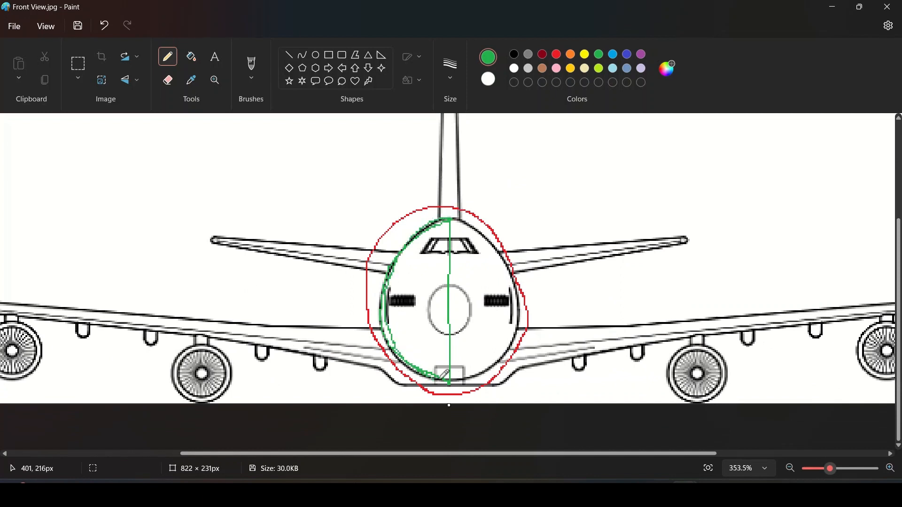
pyautogui.doubleClick(104, 25)
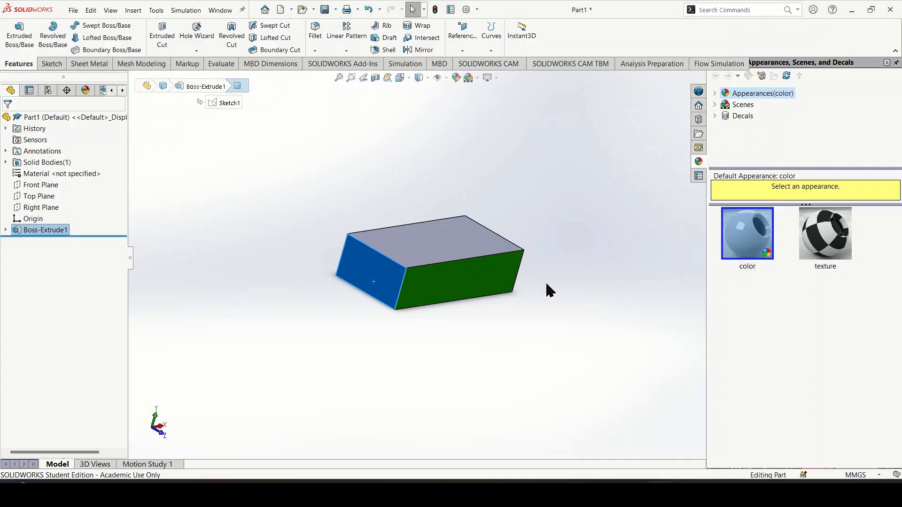
# Step: In SOLIDWORKS, start a sketch on the selected end face and place a point on its green-side edge, about 40 mm below the top edge
pyautogui.click(356, 251)
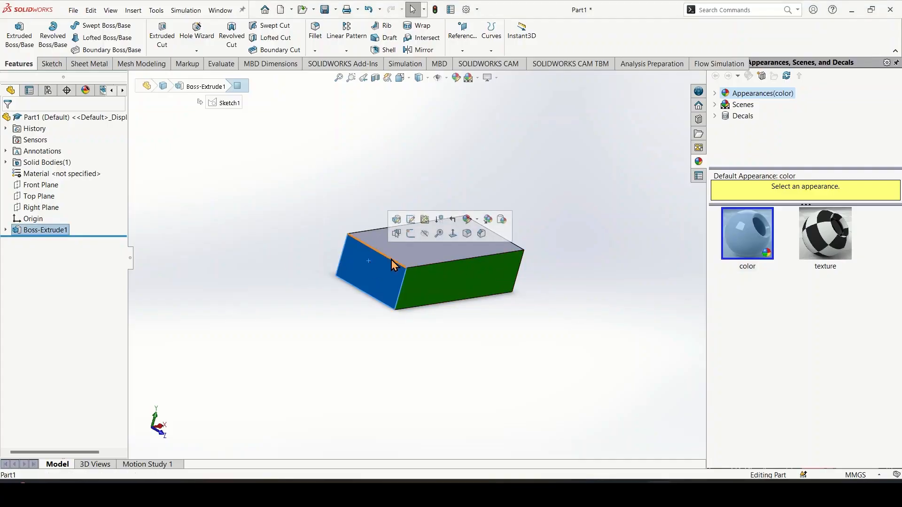
pyautogui.click(407, 230)
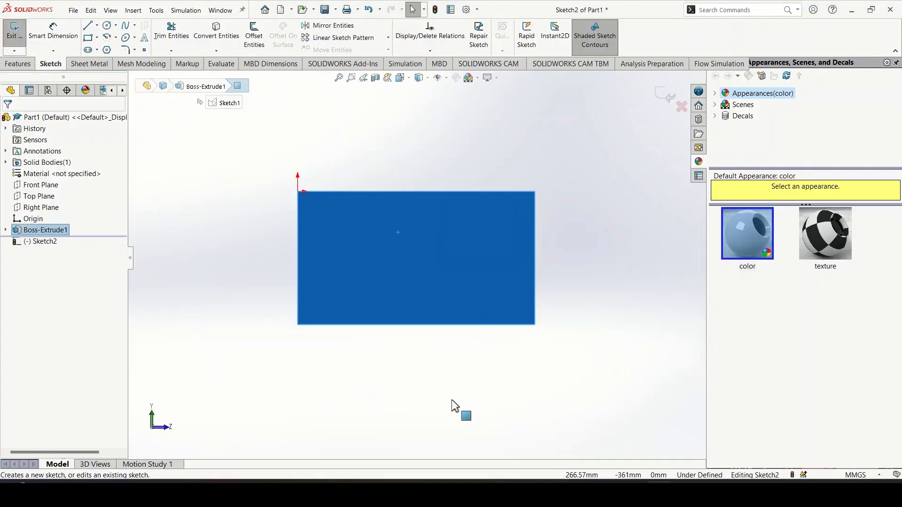
pyautogui.click(463, 414)
pyautogui.click(144, 50)
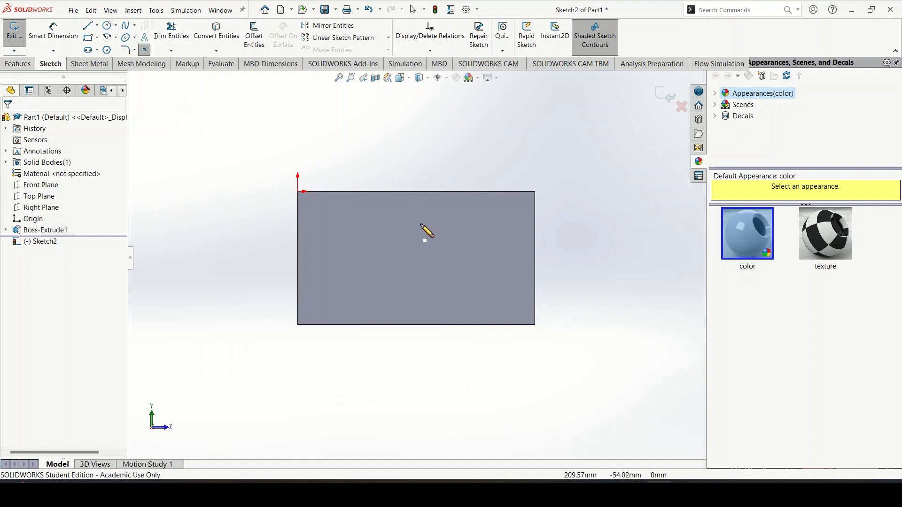
pyautogui.click(536, 215)
pyautogui.press('Escape')
# Step: Dimension the edge point 121 mm below the top edge of the face
pyautogui.click(66, 38)
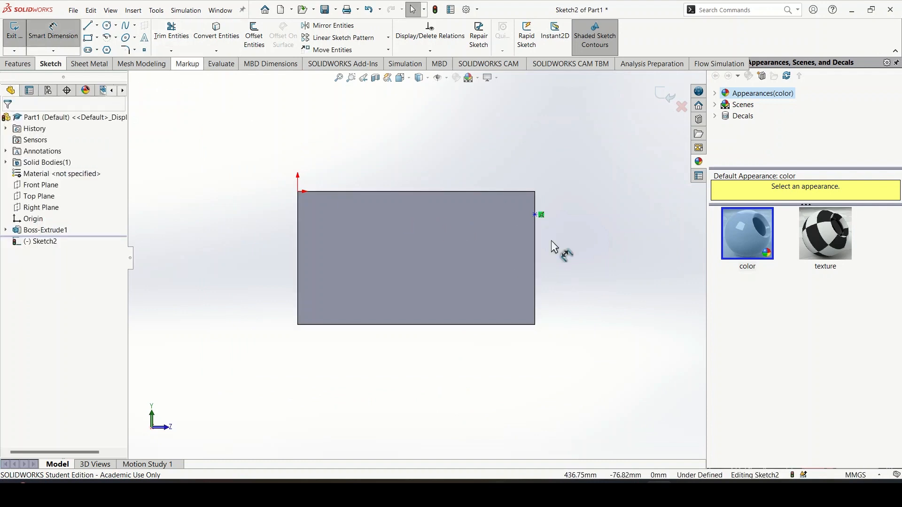
pyautogui.click(535, 215)
pyautogui.click(506, 191)
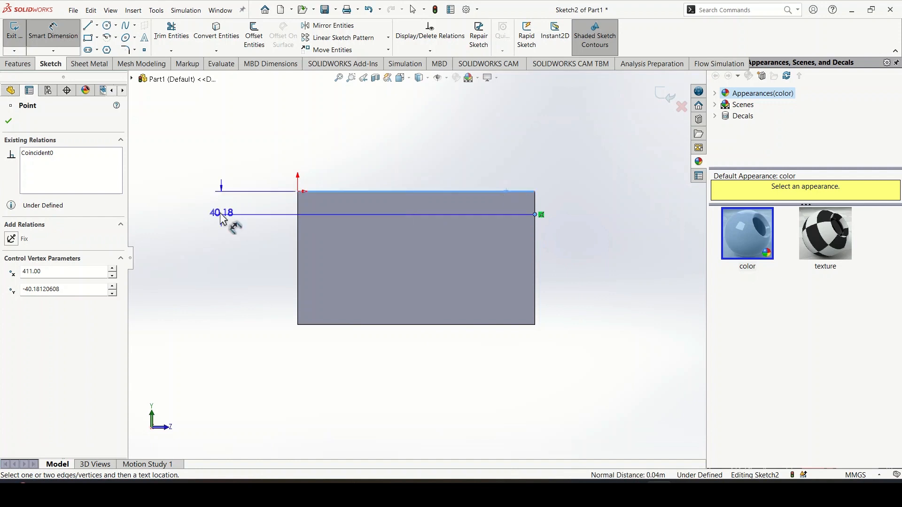
pyautogui.click(226, 205)
pyautogui.write('1221')
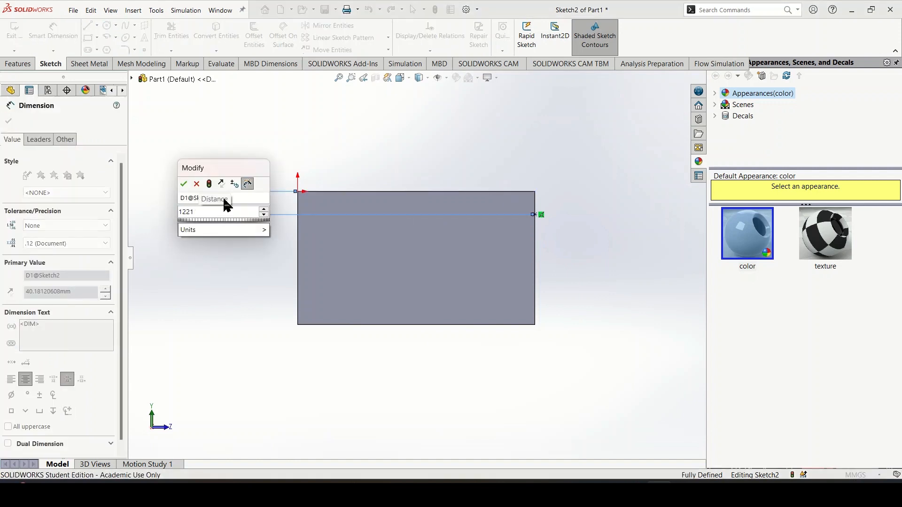
pyautogui.press('BackSpace')
pyautogui.write('1')
pyautogui.press('Return')
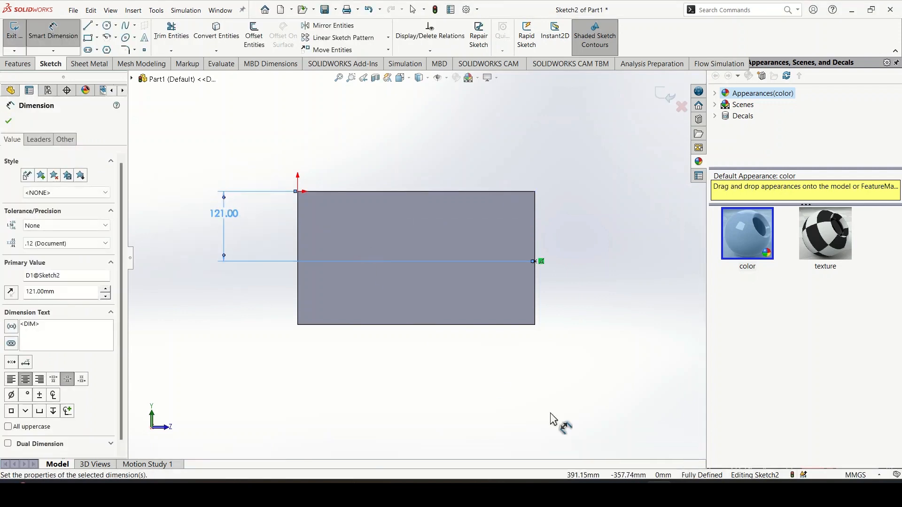
# Step: Check the fuselage outline's pixel coordinates in Paint's front view and place a SOLIDWORKS sketch point about 327 mm across and 162 mm down from the origin
pyautogui.moveTo(672, 494)
pyautogui.click(795, 446)
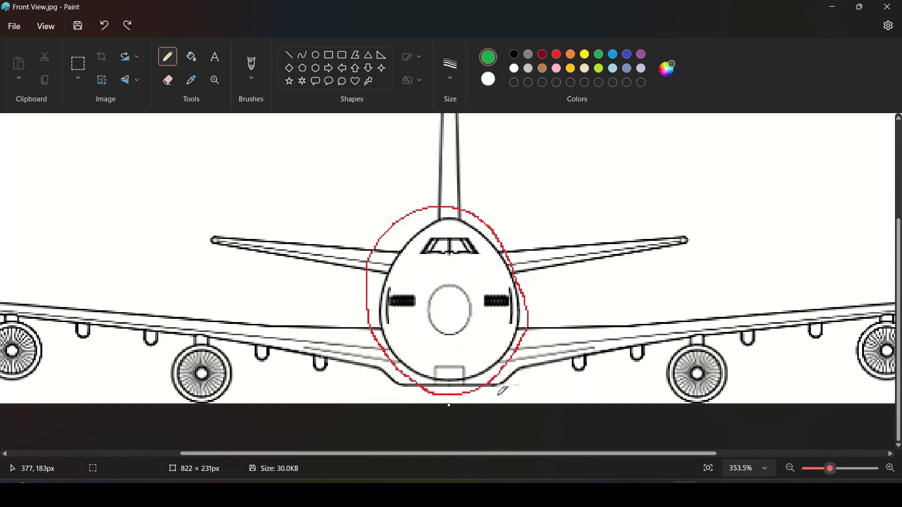
pyautogui.moveTo(657, 493)
pyautogui.click(658, 433)
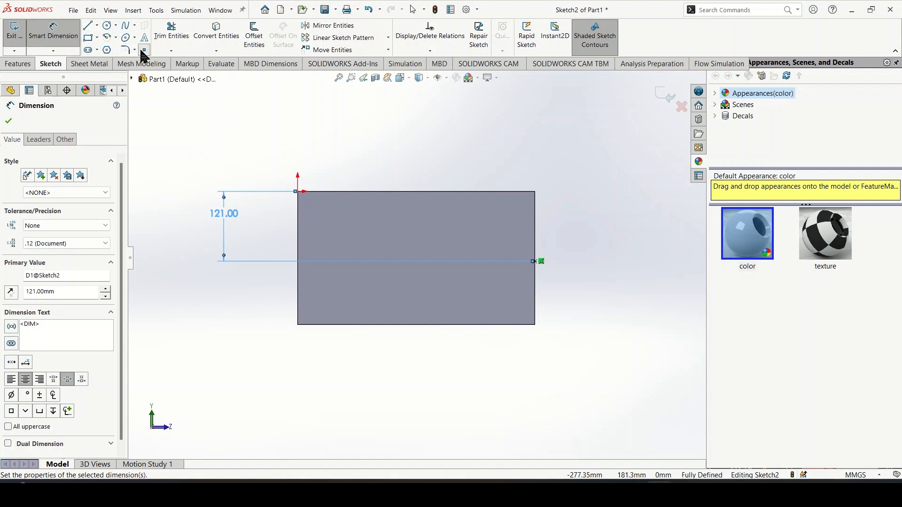
pyautogui.click(143, 50)
pyautogui.click(486, 285)
# Step: Dimension the second point 369 mm horizontally from the origin side, rechecking its coordinate in the front view image in Paint
pyautogui.click(47, 29)
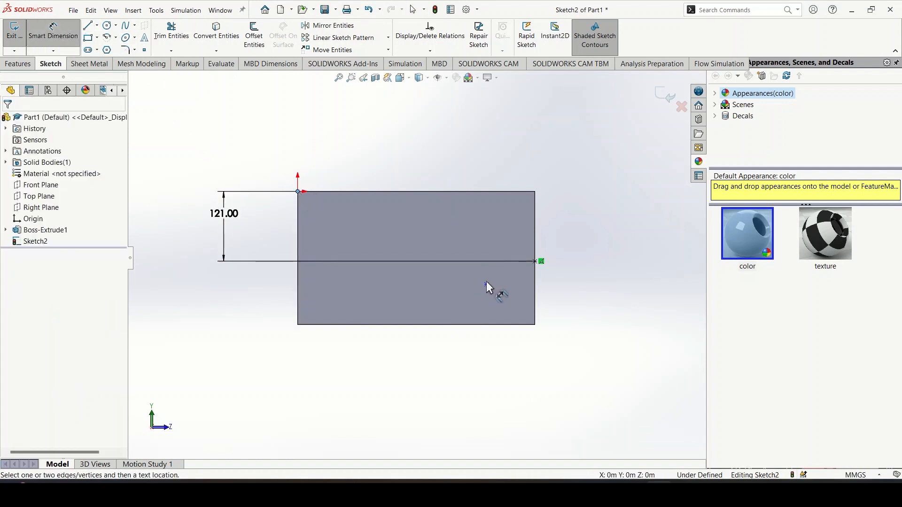
pyautogui.click(486, 284)
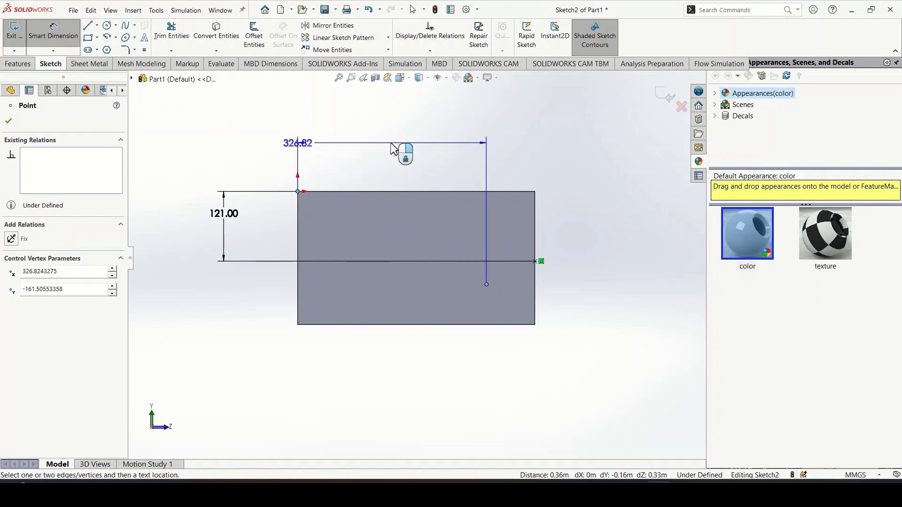
pyautogui.click(403, 145)
pyautogui.moveTo(684, 494)
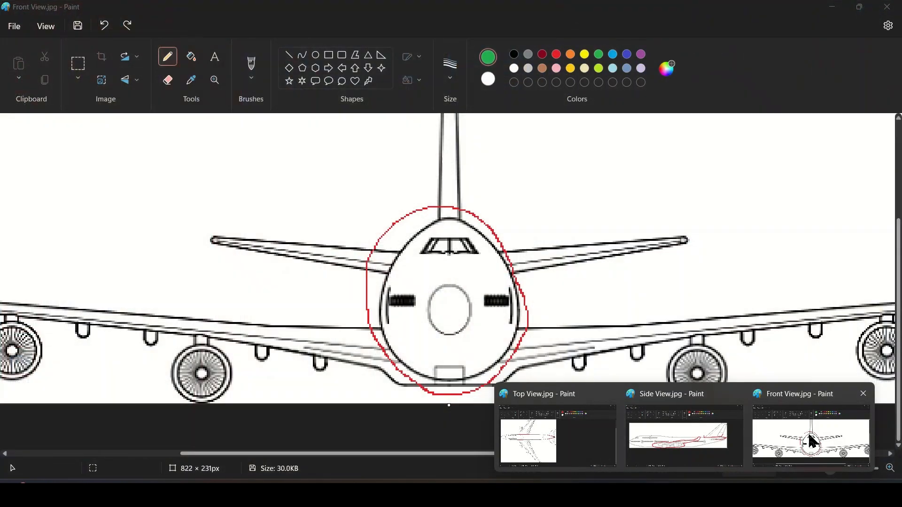
pyautogui.click(811, 437)
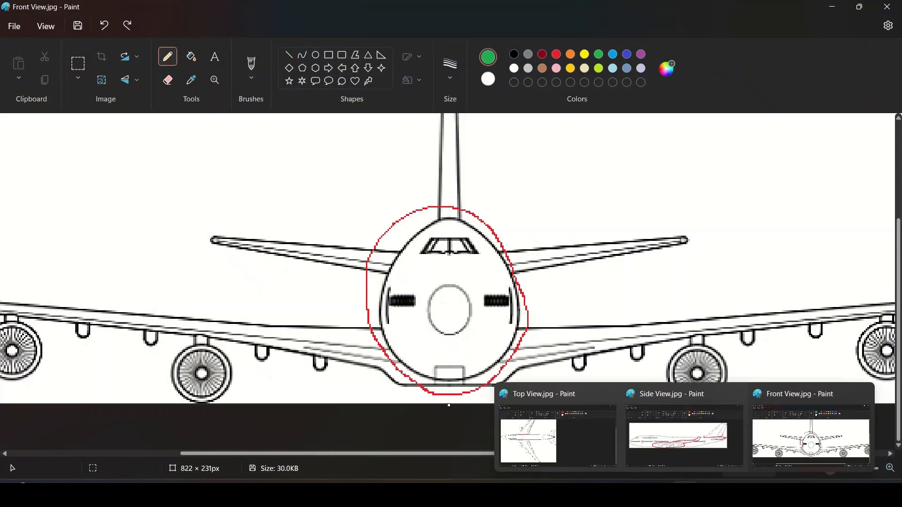
pyautogui.click(659, 493)
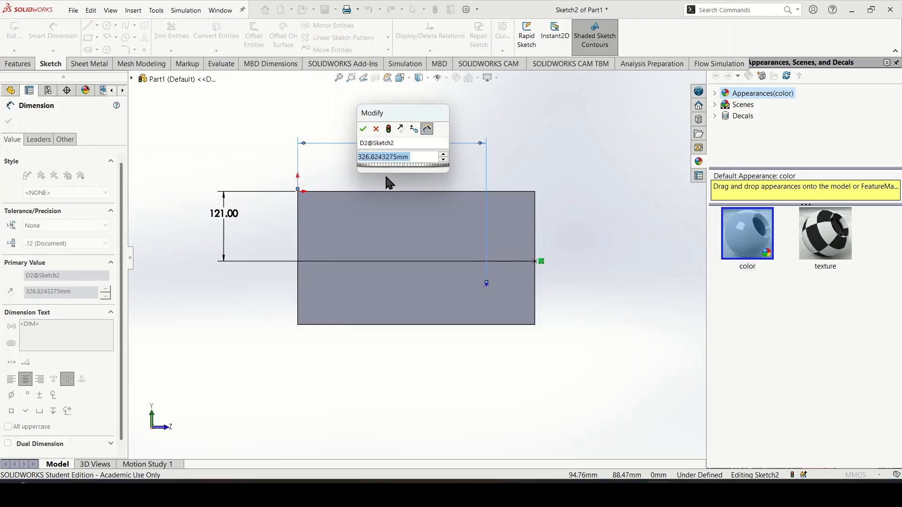
pyautogui.write('369')
pyautogui.press('Return')
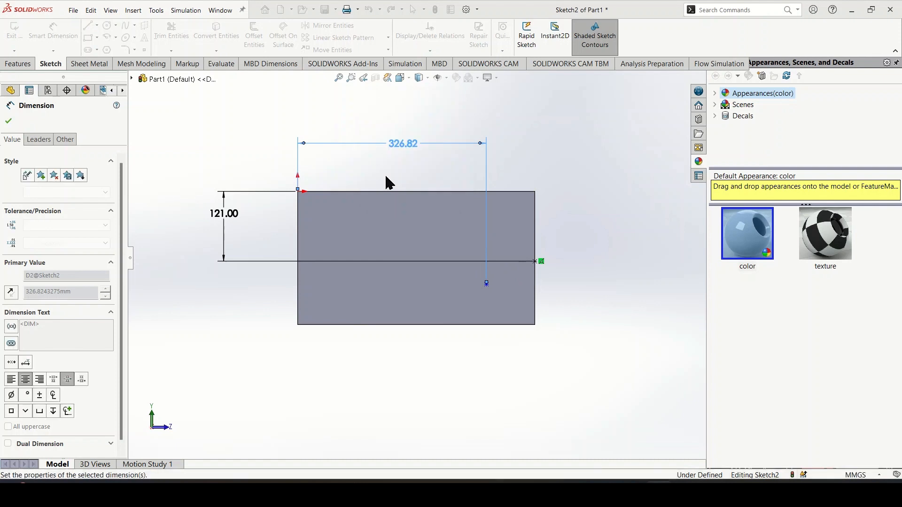
# Step: Dimension the second point 176 mm below the top edge of the face
pyautogui.click(511, 283)
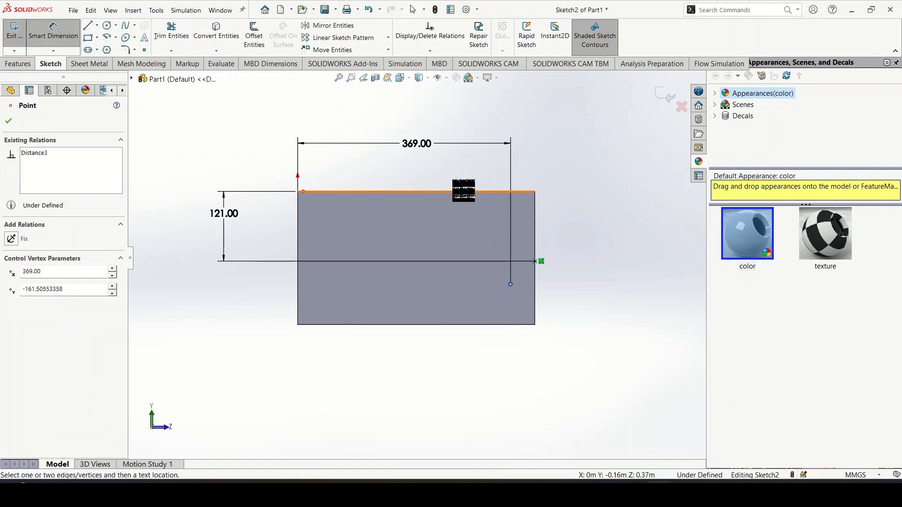
pyautogui.click(464, 191)
pyautogui.click(186, 243)
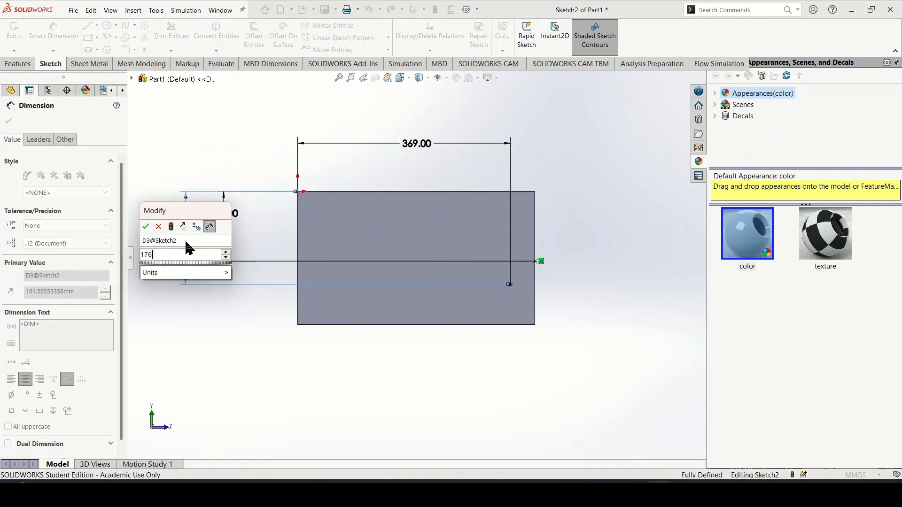
pyautogui.press('Return')
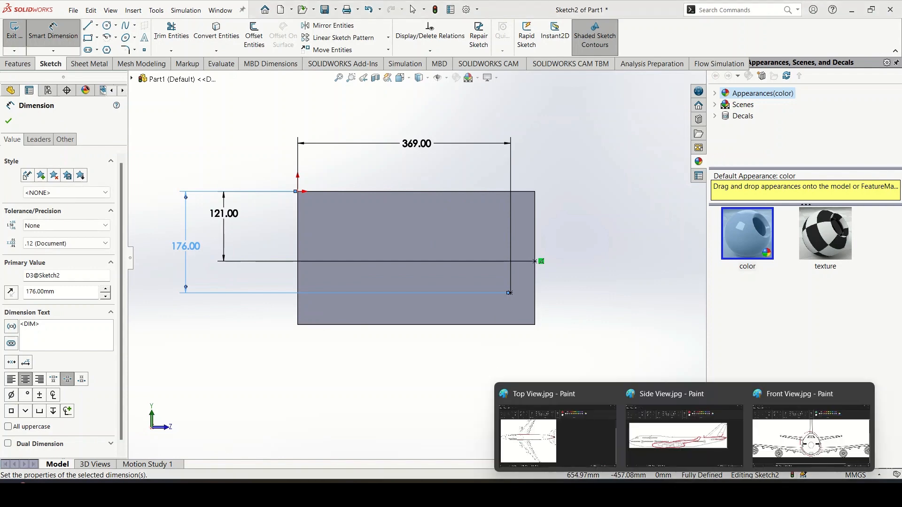
# Step: Check the fuselage bottom's coordinates in Paint's front view and place a third SOLIDWORKS sketch point on the green-side edge, about 210 mm down
pyautogui.click(808, 413)
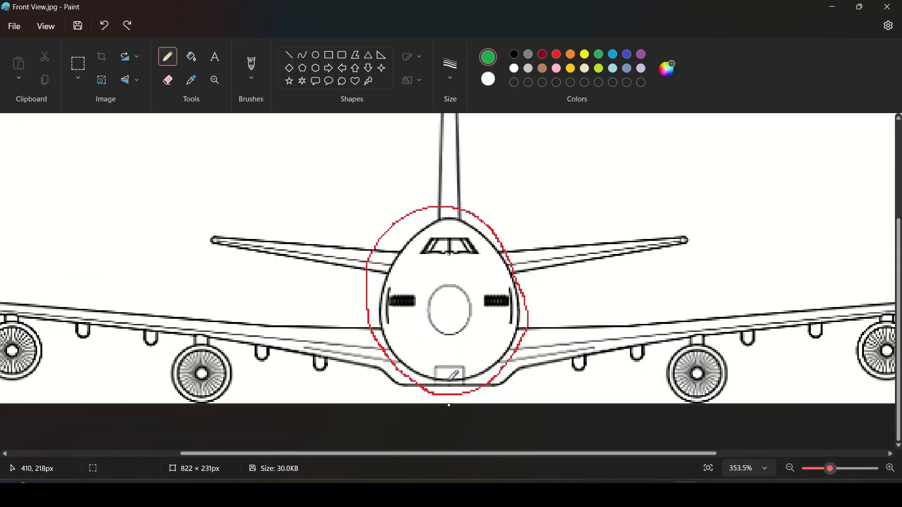
pyautogui.click(659, 482)
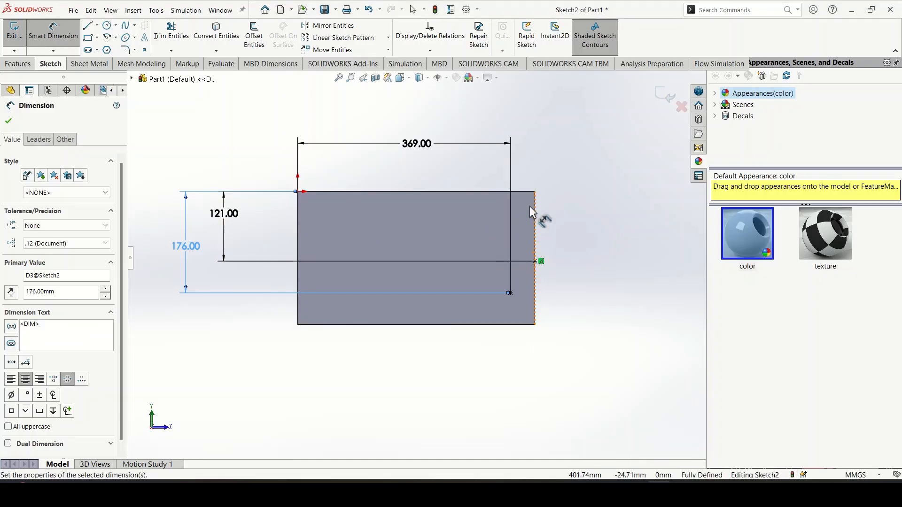
pyautogui.click(144, 50)
pyautogui.click(534, 312)
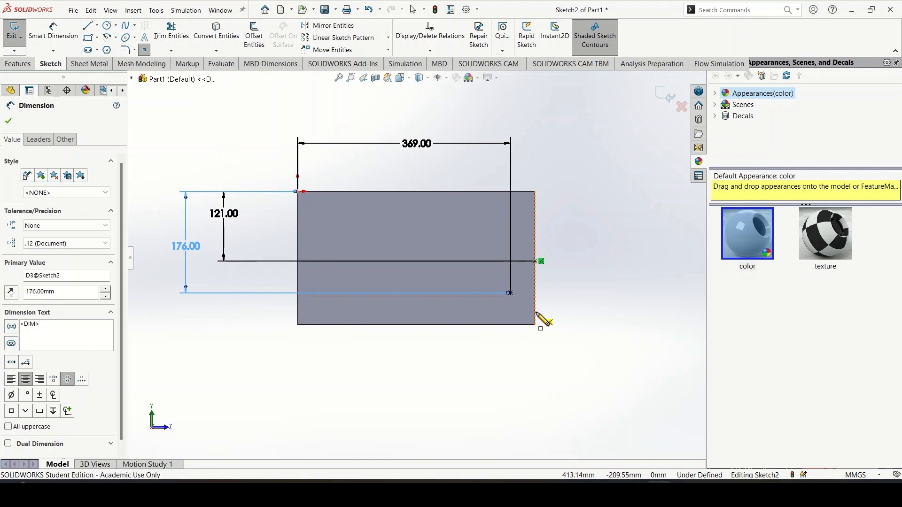
# Step: Dimension the third point, near the lower end of the face's far vertical edge, 218 mm below the top edge
pyautogui.click(53, 32)
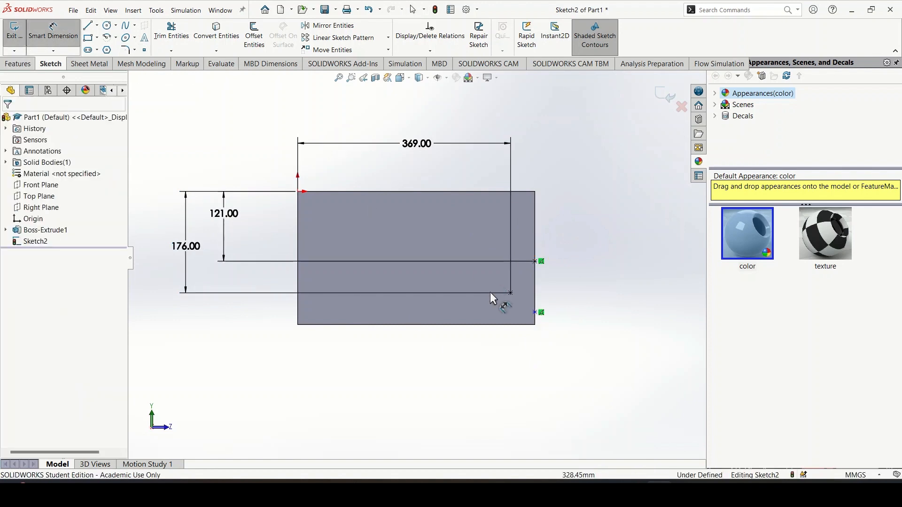
pyautogui.click(535, 312)
pyautogui.click(428, 192)
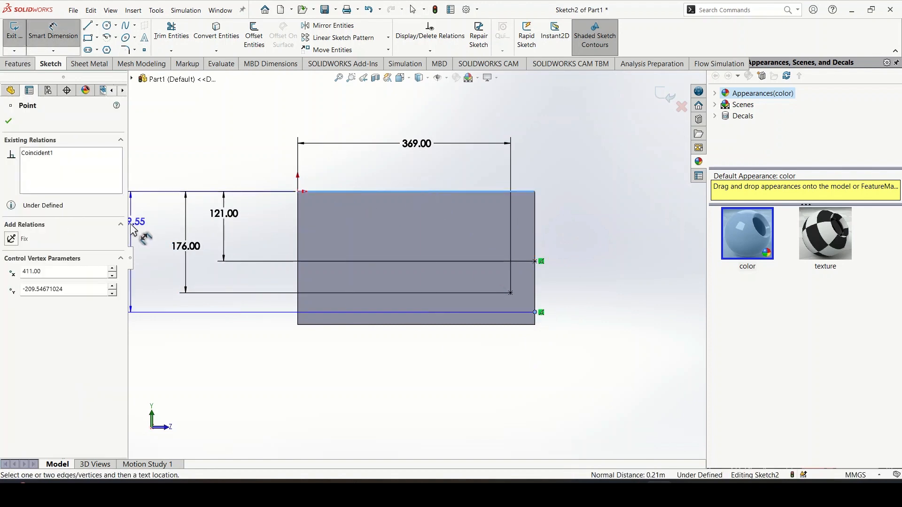
pyautogui.click(143, 235)
pyautogui.write('218')
pyautogui.press('Return')
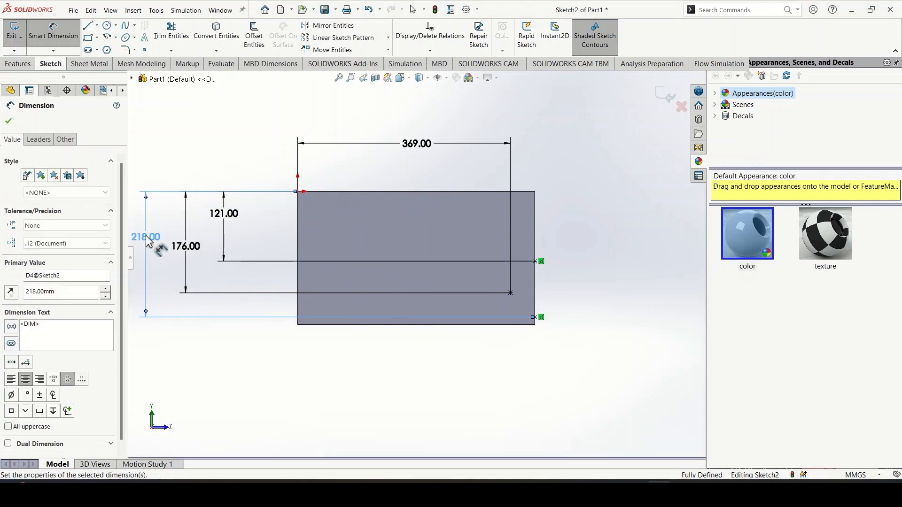
pyautogui.scroll(-5, 540, 284)
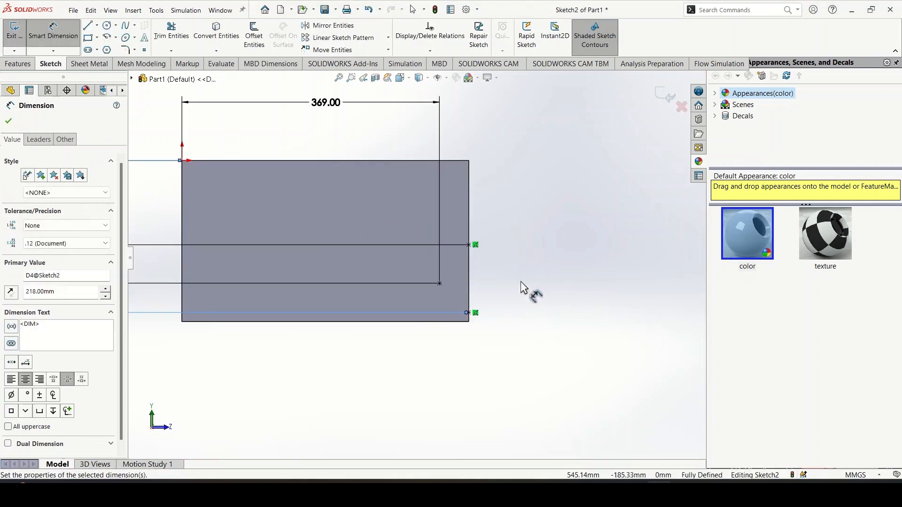
pyautogui.press('Escape')
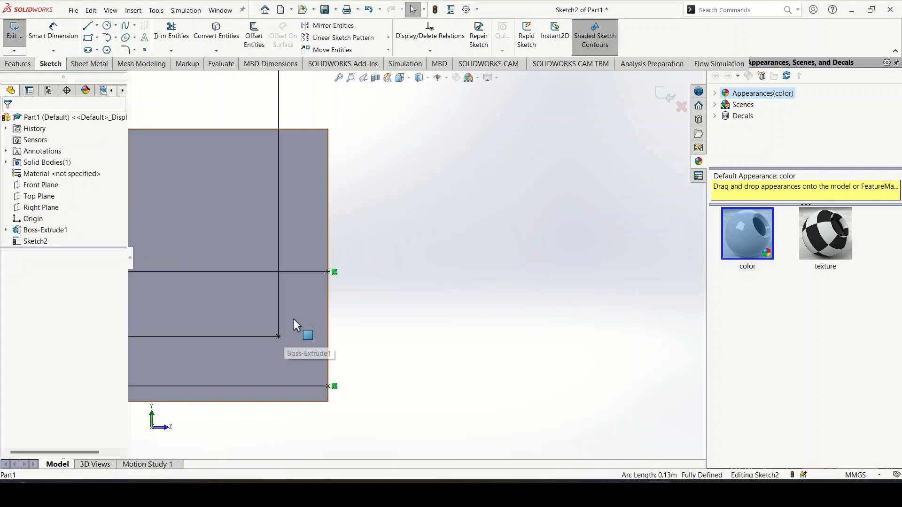
# Step: Place two more sketch points on the face, about 387 mm across and 142 mm down, and about 382 mm across and 202 mm down
pyautogui.click(144, 50)
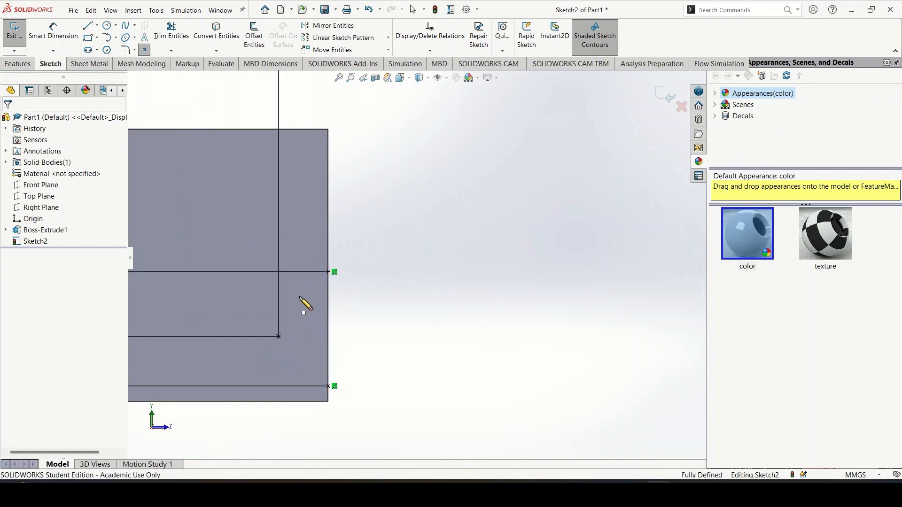
pyautogui.click(299, 297)
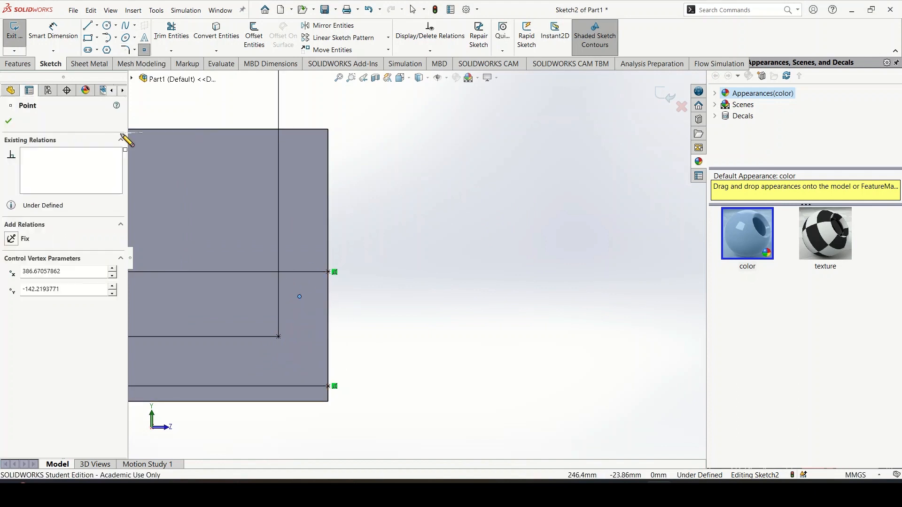
pyautogui.click(294, 369)
pyautogui.press('Escape')
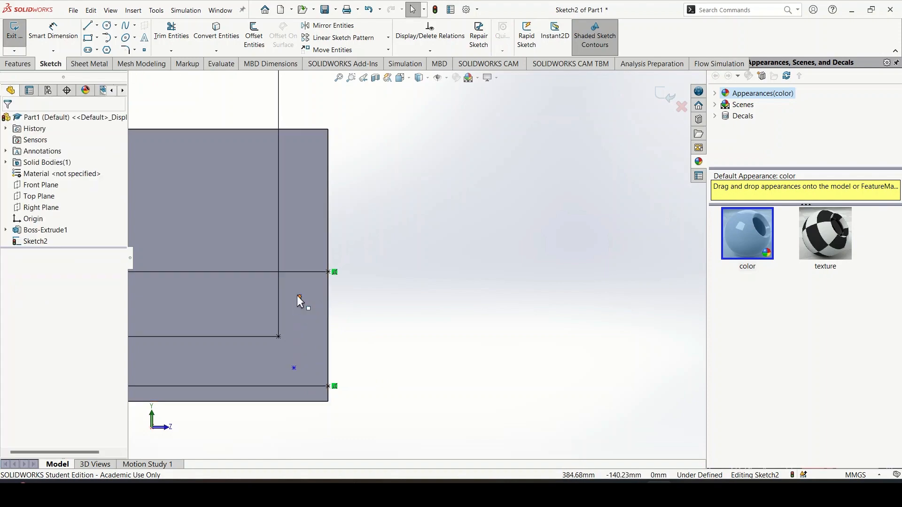
# Step: Switch to Paint's Front View.jpg and check the pixel coordinates on the upper flank of the fuselage outline
pyautogui.moveTo(684, 491)
pyautogui.click(810, 425)
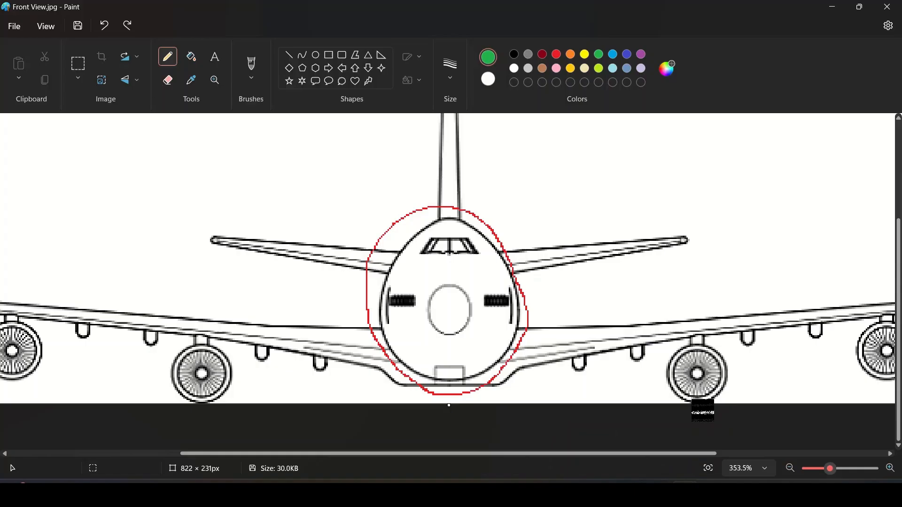
pyautogui.keyDown('ctrl'); pyautogui.scroll(3, 407, 221); pyautogui.keyUp('ctrl')
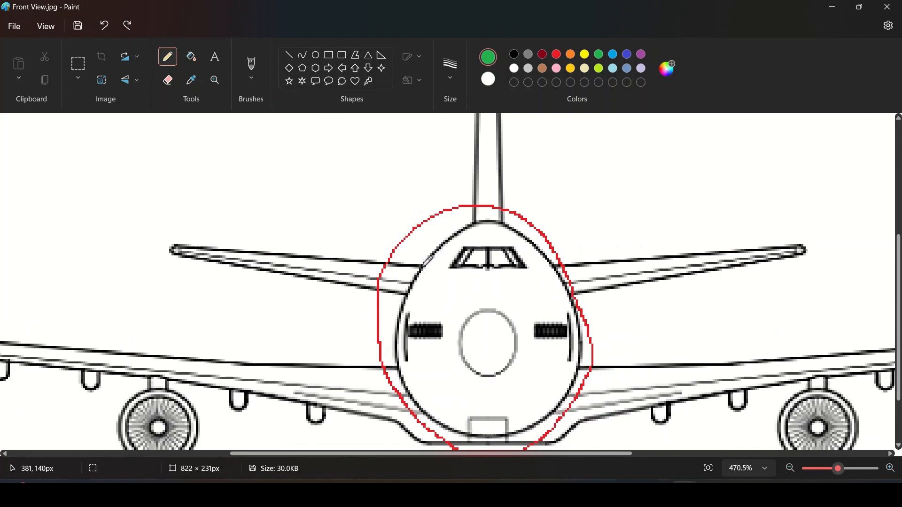
# Step: Return to SOLIDWORKS and dimension the upper of the two new points 381 mm horizontally from the face's origin-side edge
pyautogui.click(659, 490)
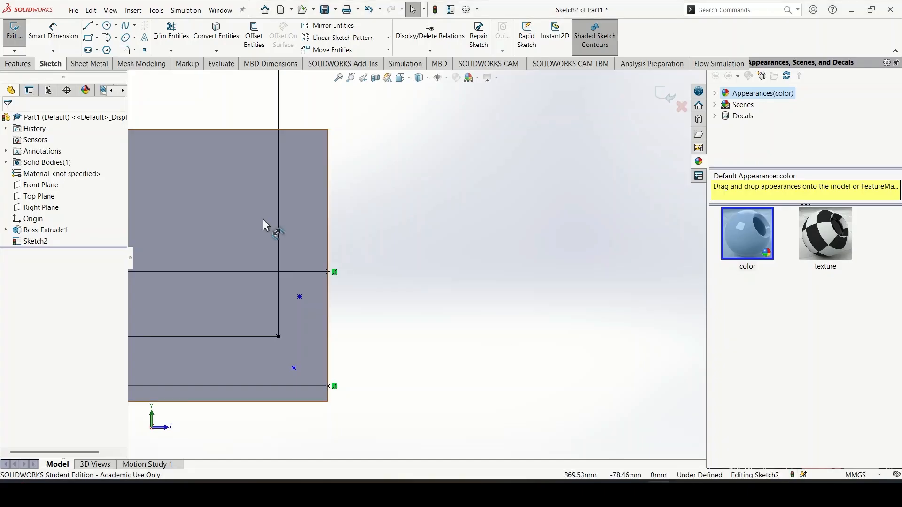
pyautogui.scroll(-3, 302, 305)
pyautogui.scroll(10, 422, 257)
pyautogui.scroll(-1, 332, 252)
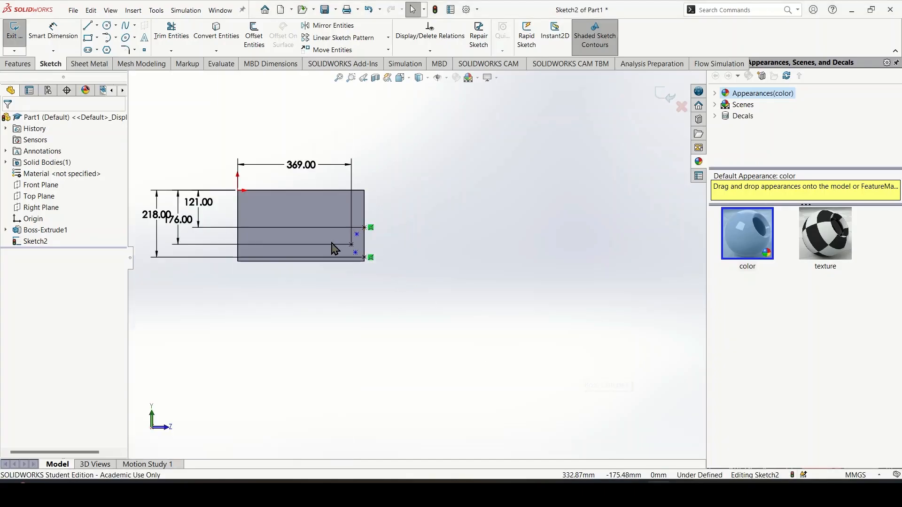
pyautogui.scroll(-3, 258, 206)
pyautogui.click(71, 33)
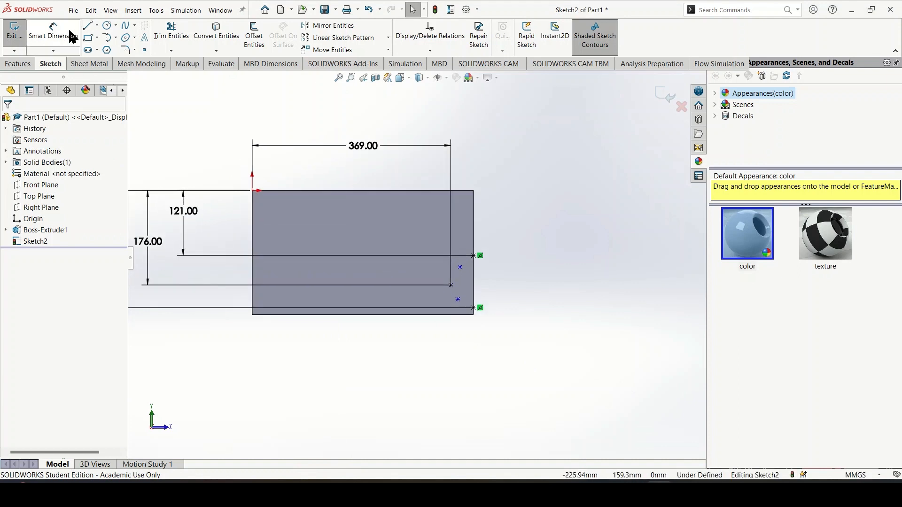
pyautogui.click(460, 267)
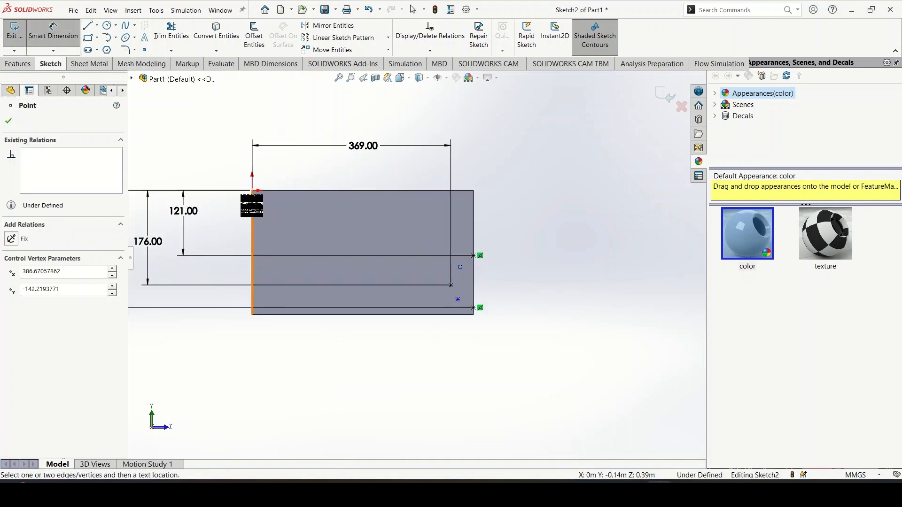
pyautogui.click(252, 205)
pyautogui.click(347, 101)
pyautogui.write('381')
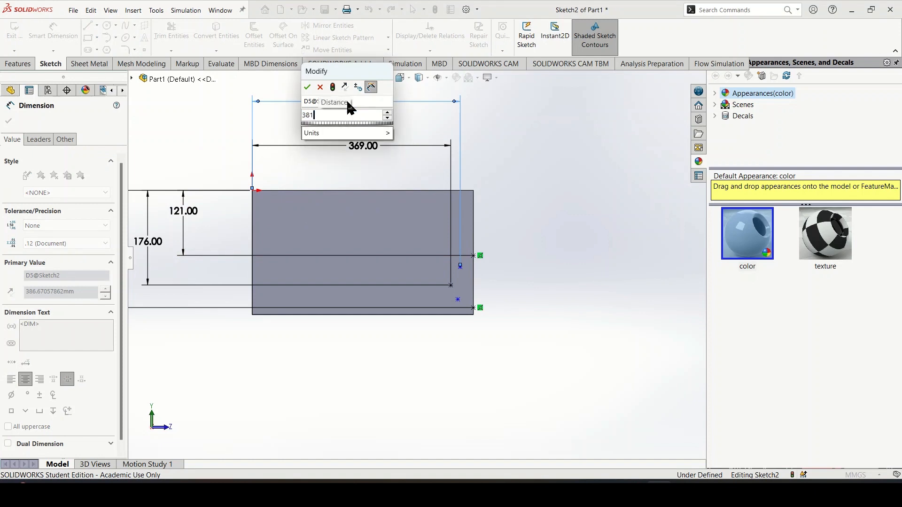
pyautogui.press('Return')
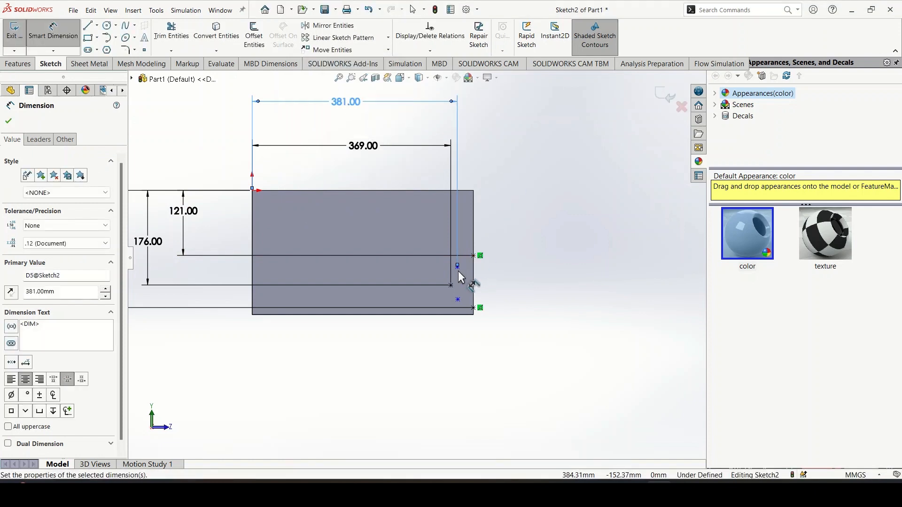
# Step: Dimension the same upper point 140 mm below the top edge of the face
pyautogui.click(458, 268)
pyautogui.click(354, 191)
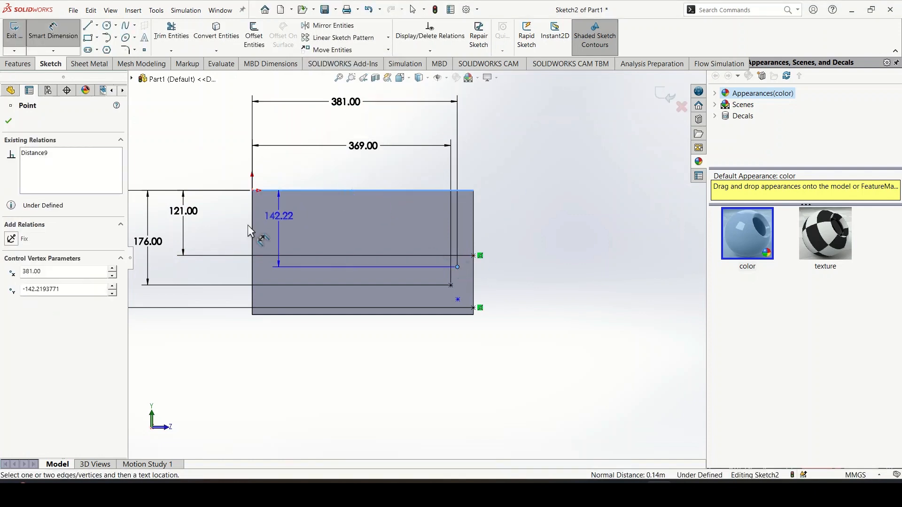
pyautogui.click(226, 230)
pyautogui.press('Return')
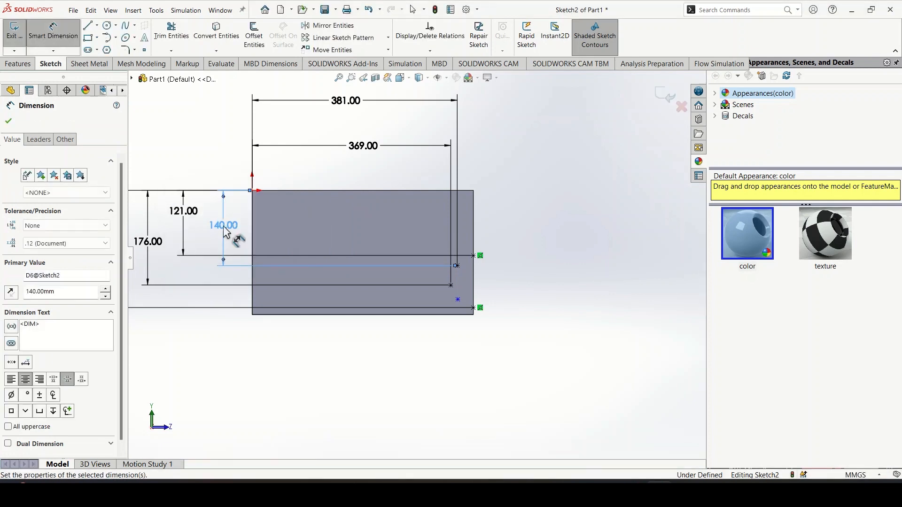
# Step: Check the lower fuselage outline's coordinates in Paint's front view and dimension the lower new SOLIDWORKS point 388 mm horizontally from the origin-side edge
pyautogui.moveTo(683, 493)
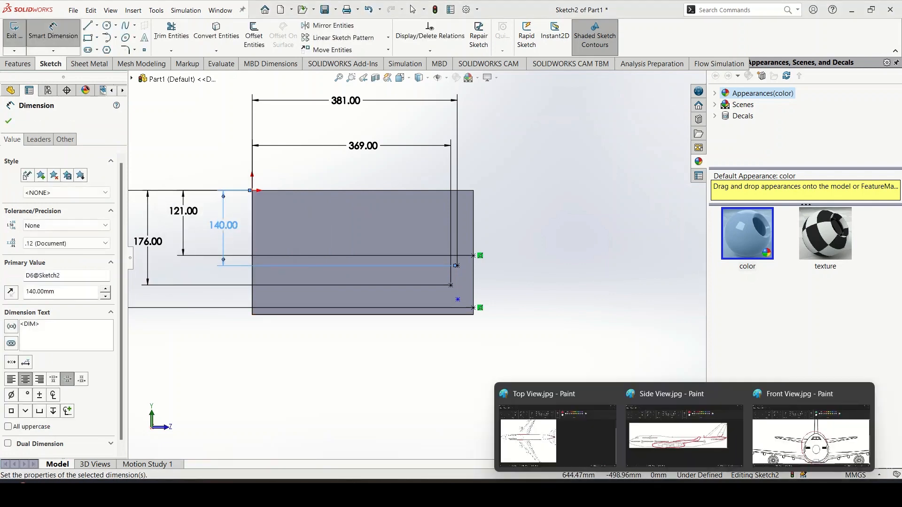
pyautogui.click(772, 439)
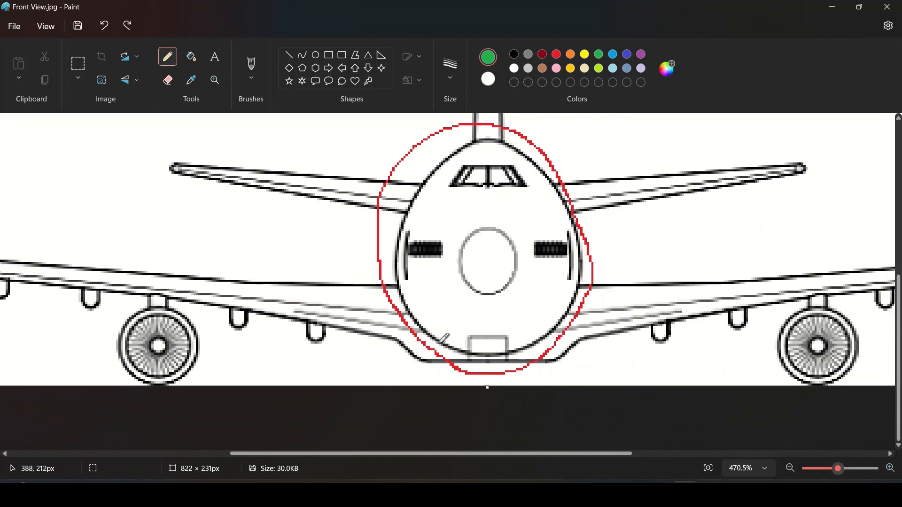
pyautogui.click(660, 494)
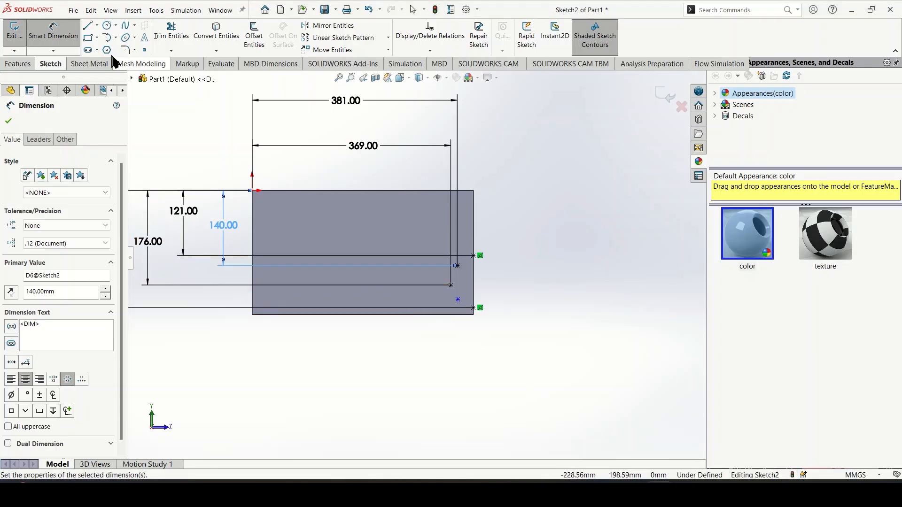
pyautogui.click(458, 299)
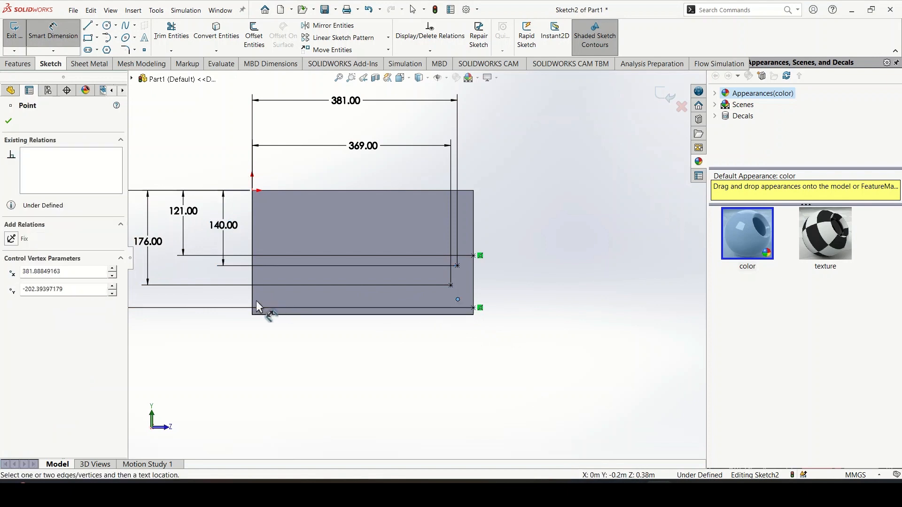
pyautogui.click(253, 303)
pyautogui.click(282, 407)
pyautogui.write('38')
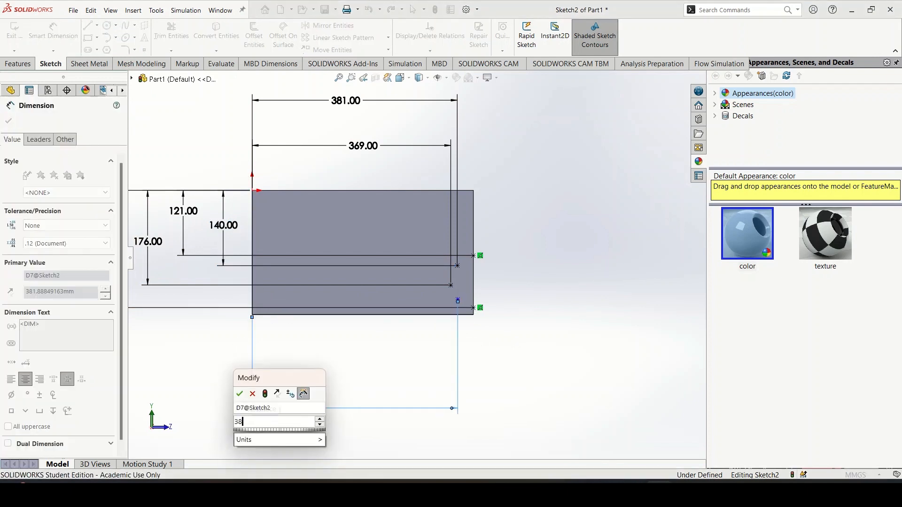
pyautogui.write('8')
pyautogui.press('Return')
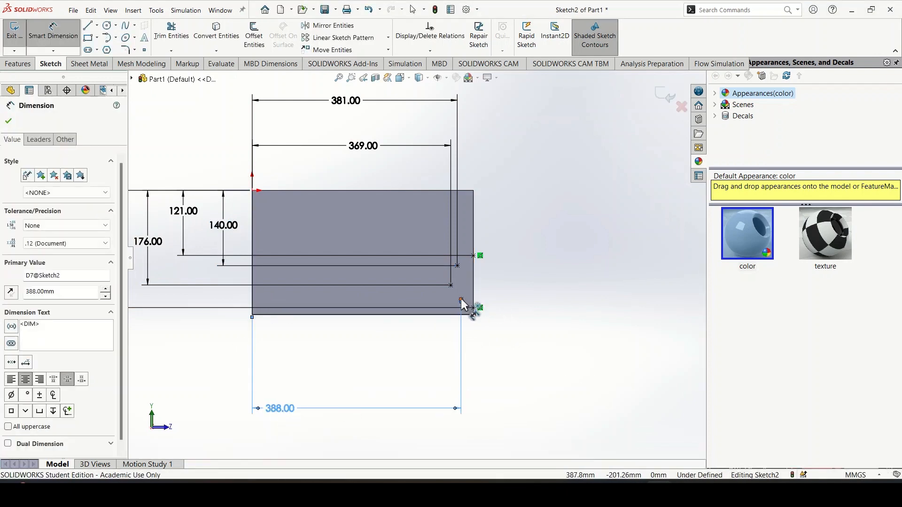
# Step: Dimension the lower new point 212 mm below the top edge of the face
pyautogui.click(461, 300)
pyautogui.click(409, 190)
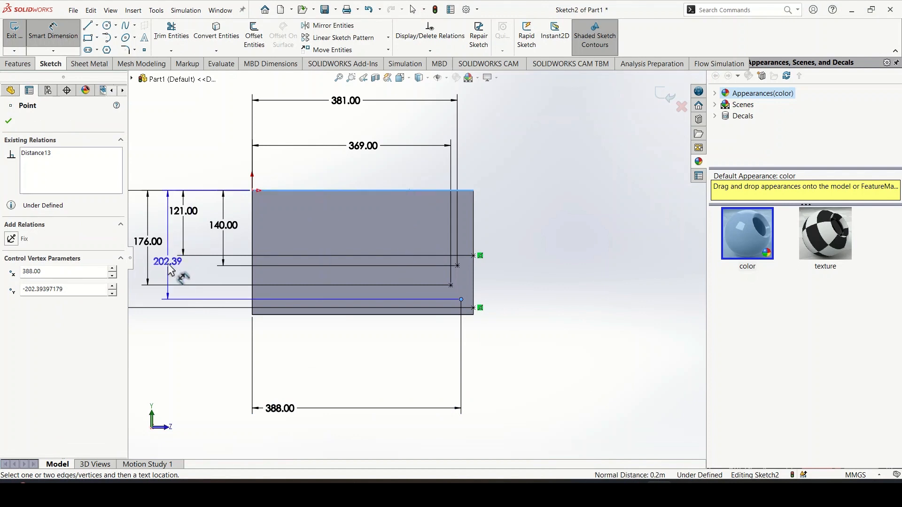
pyautogui.click(170, 270)
pyautogui.write('212')
pyautogui.press('Return')
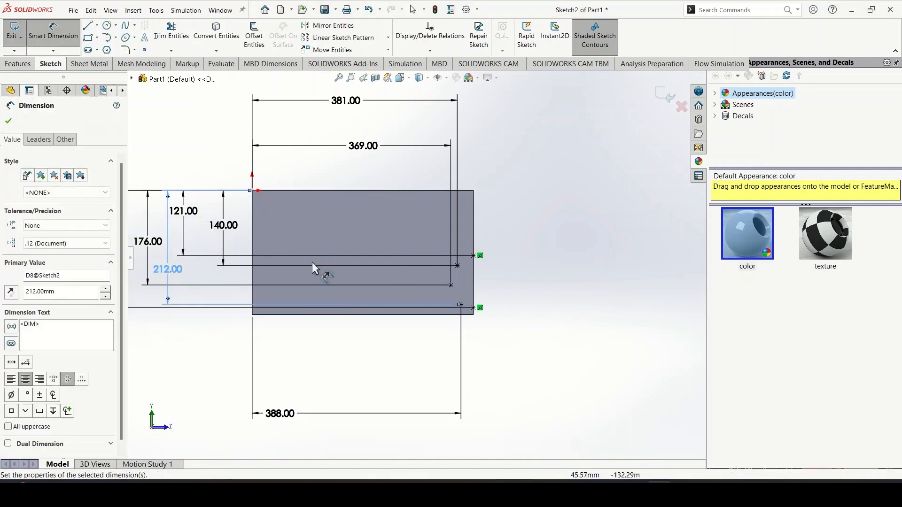
# Step: Draw a spline through the five sketch points, from the lower point on the far vertical edge around to the upper one
pyautogui.scroll(-4, 459, 305)
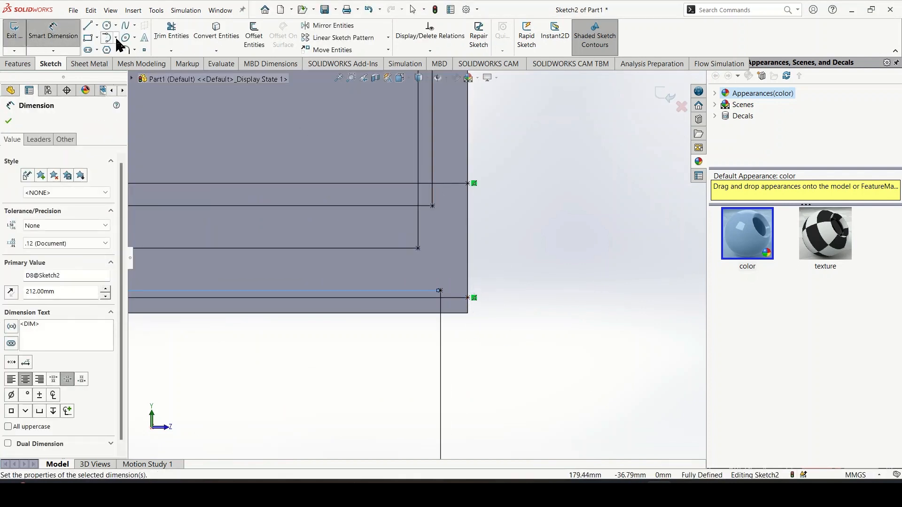
pyautogui.click(126, 27)
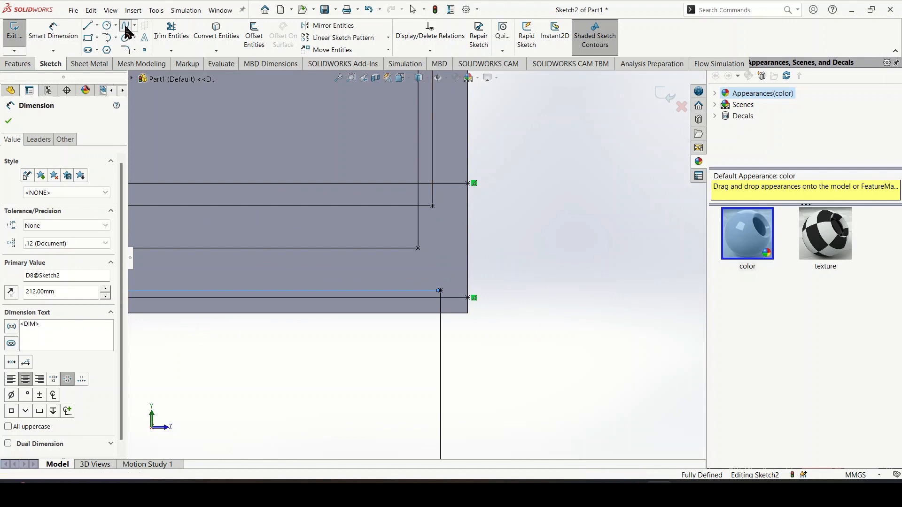
pyautogui.click(467, 298)
pyautogui.click(441, 290)
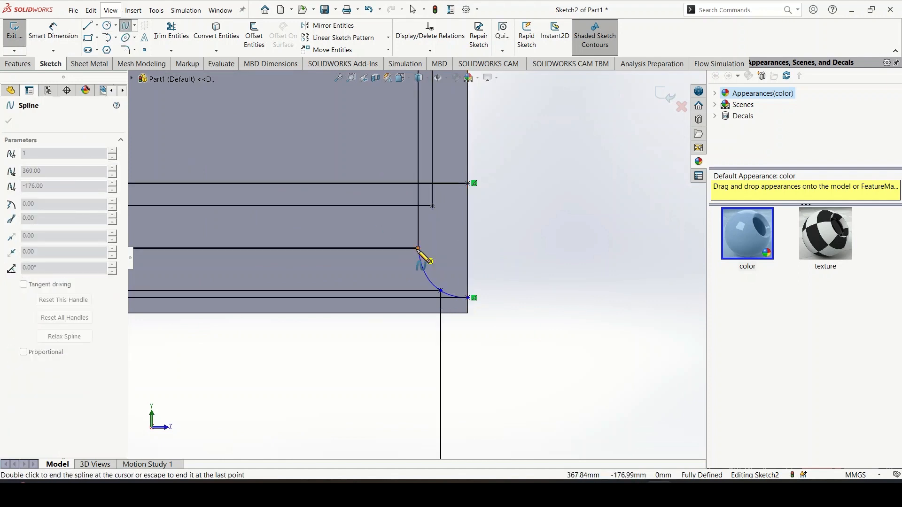
pyautogui.click(433, 206)
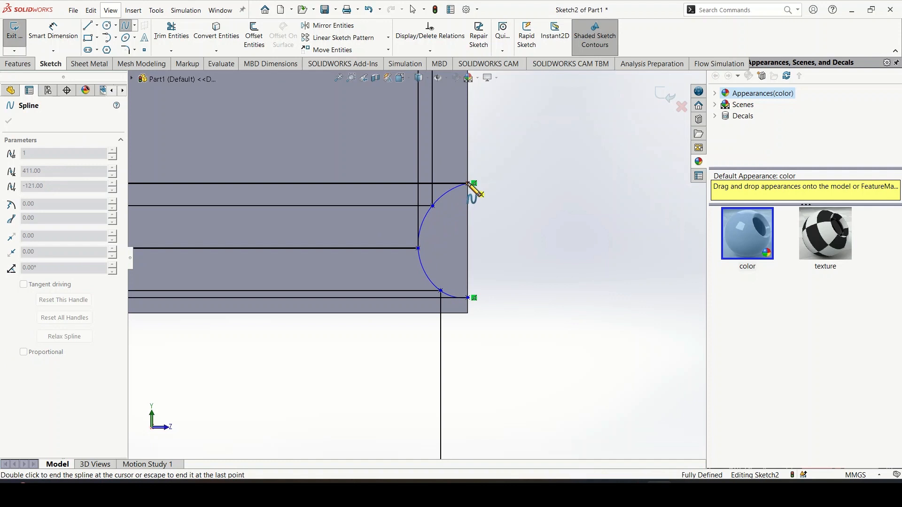
pyautogui.click(468, 183)
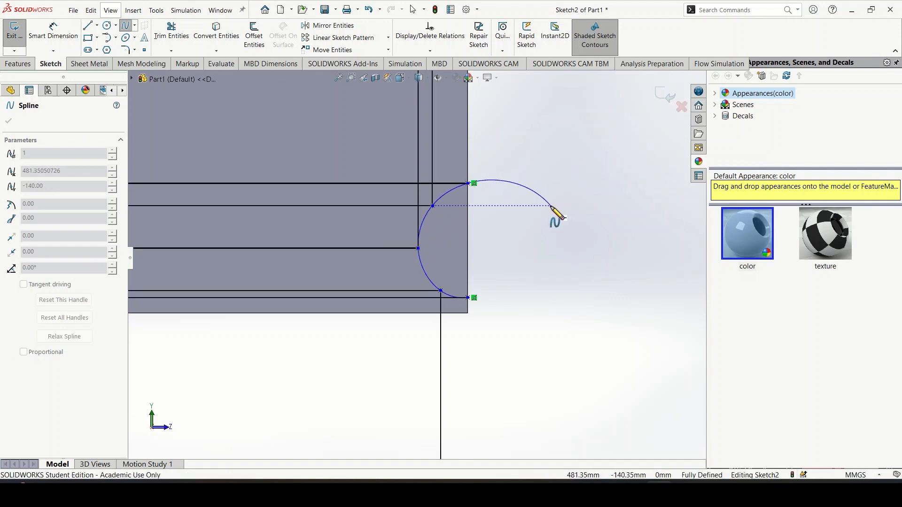
pyautogui.press('Escape')
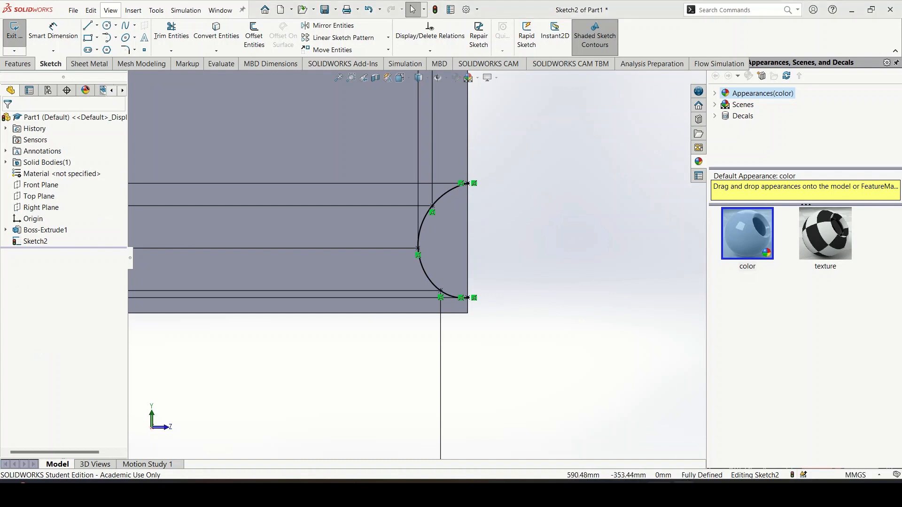
# Step: Draw a line chain from the spline's upper end about 74 mm outward, up above the box, around its opposite side and back beneath it
pyautogui.moveTo(684, 495)
pyautogui.scroll(3, 497, 263)
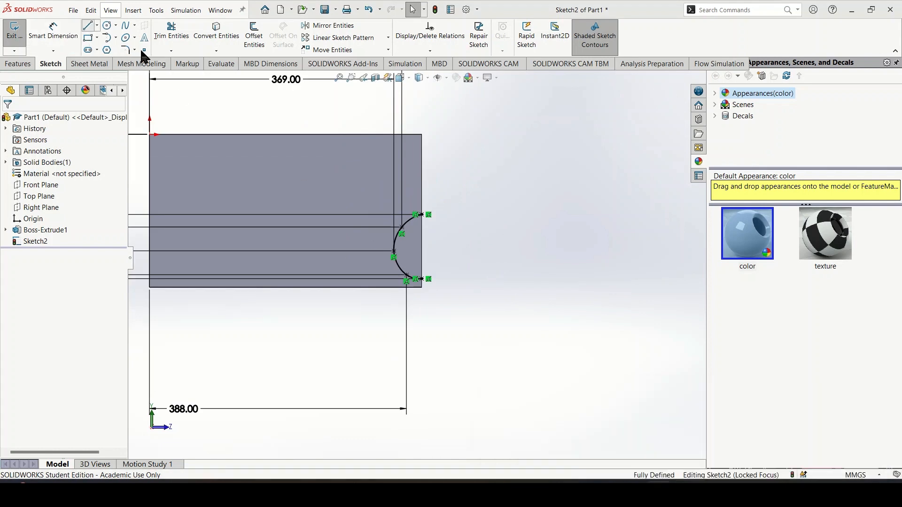
pyautogui.click(89, 25)
pyautogui.scroll(3, 416, 257)
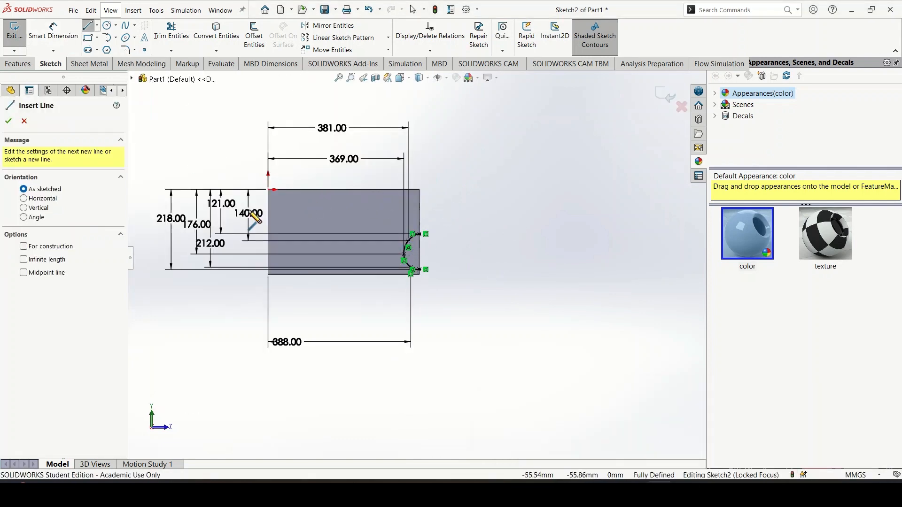
pyautogui.scroll(-1, 440, 225)
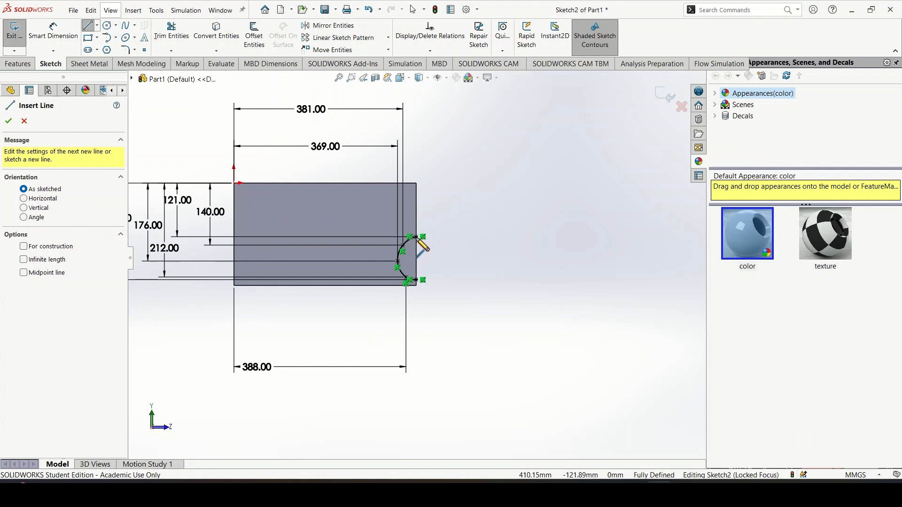
pyautogui.scroll(-3, 418, 240)
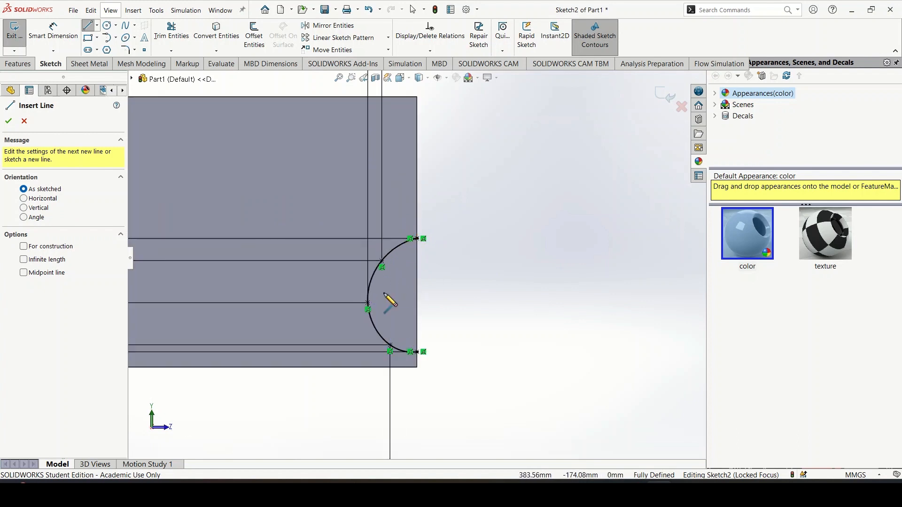
pyautogui.click(416, 239)
pyautogui.click(508, 239)
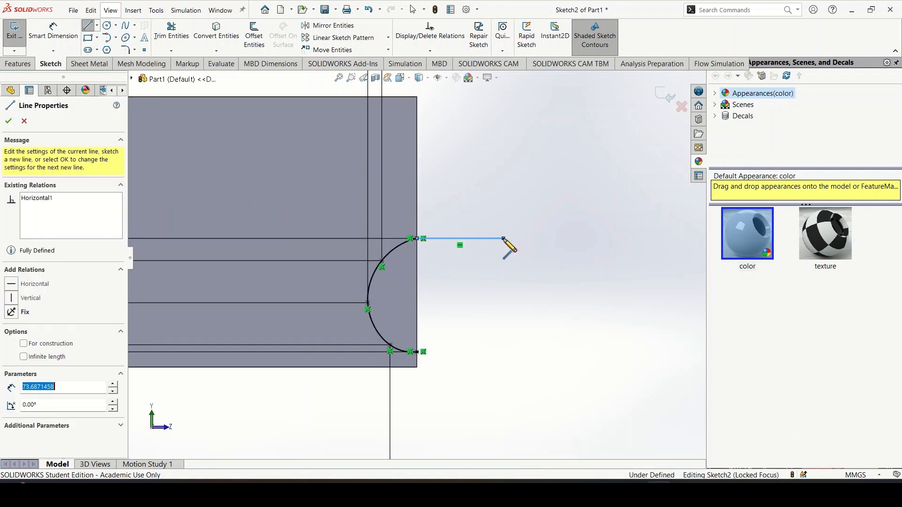
pyautogui.scroll(4, 528, 278)
pyautogui.click(435, 173)
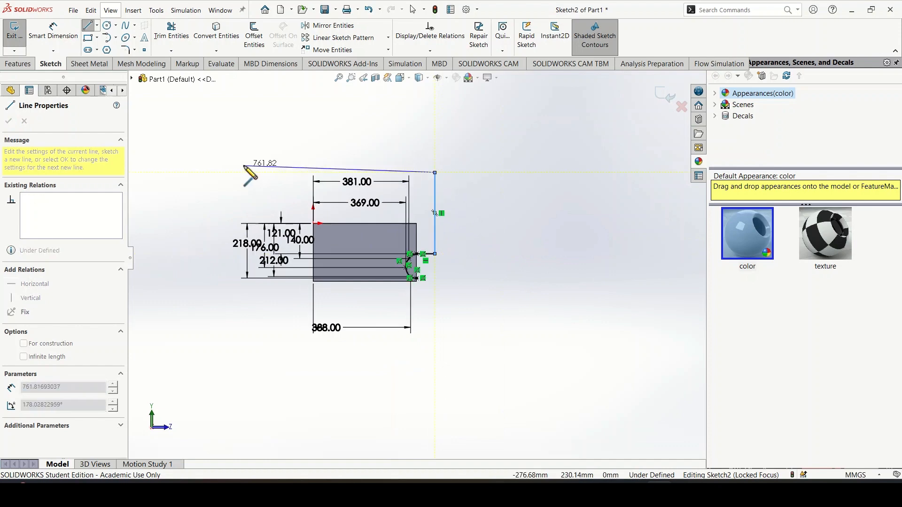
pyautogui.click(234, 173)
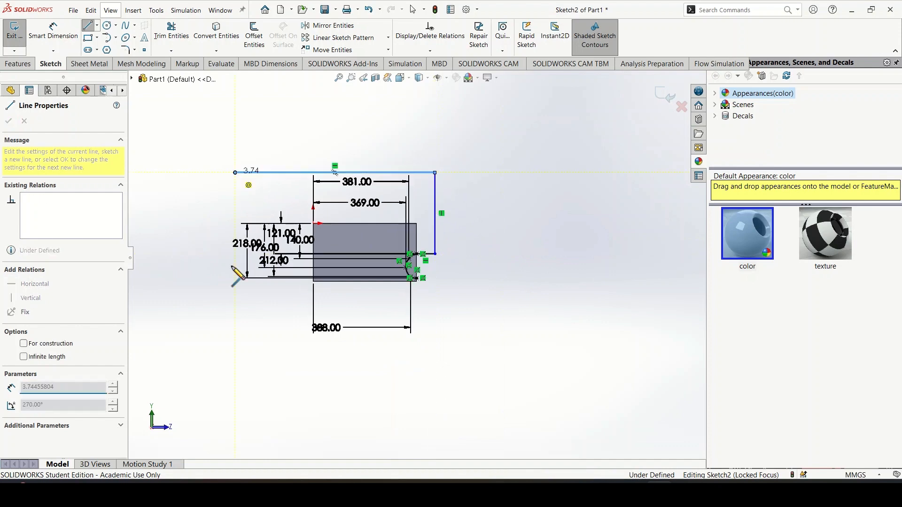
pyautogui.click(234, 326)
pyautogui.click(426, 301)
# Step: Close the outline with an arc, a short line and a horizontal line ending at the spline's lower endpoint, and exit the sketch
pyautogui.scroll(6, 411, 263)
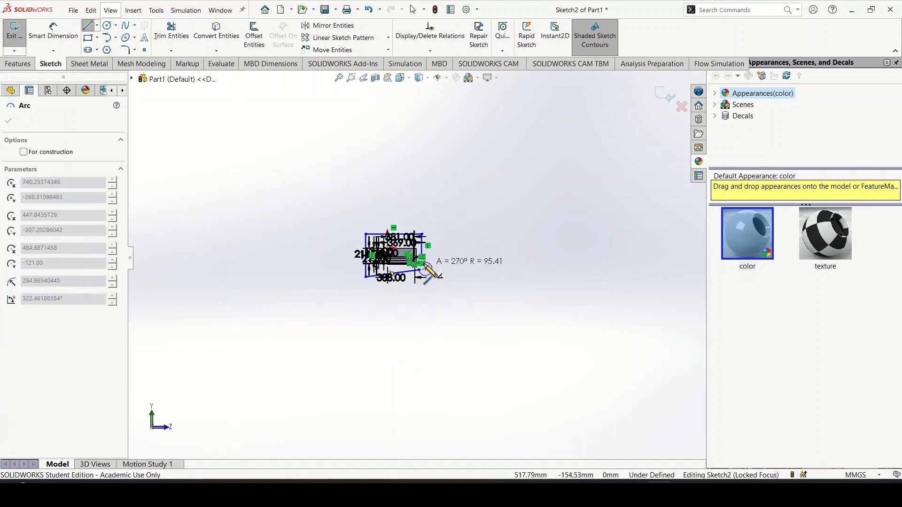
pyautogui.scroll(-6, 426, 271)
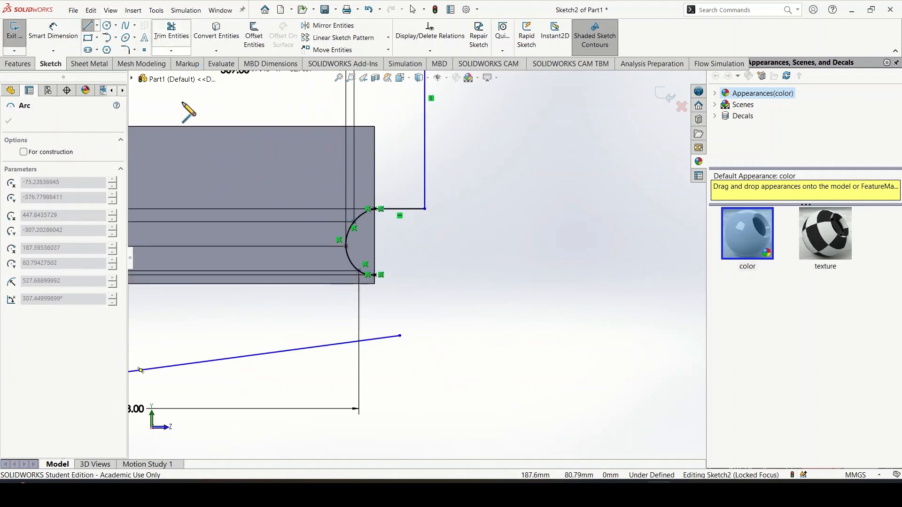
pyautogui.click(445, 313)
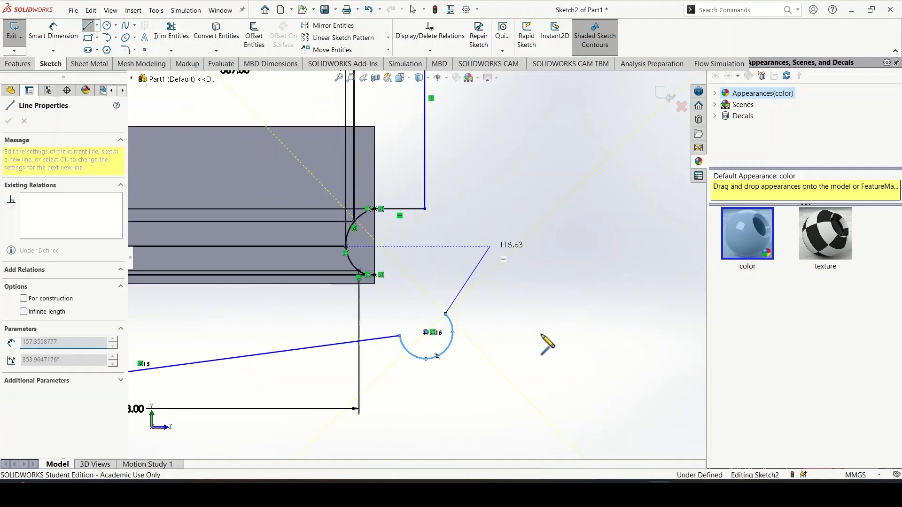
pyautogui.click(435, 275)
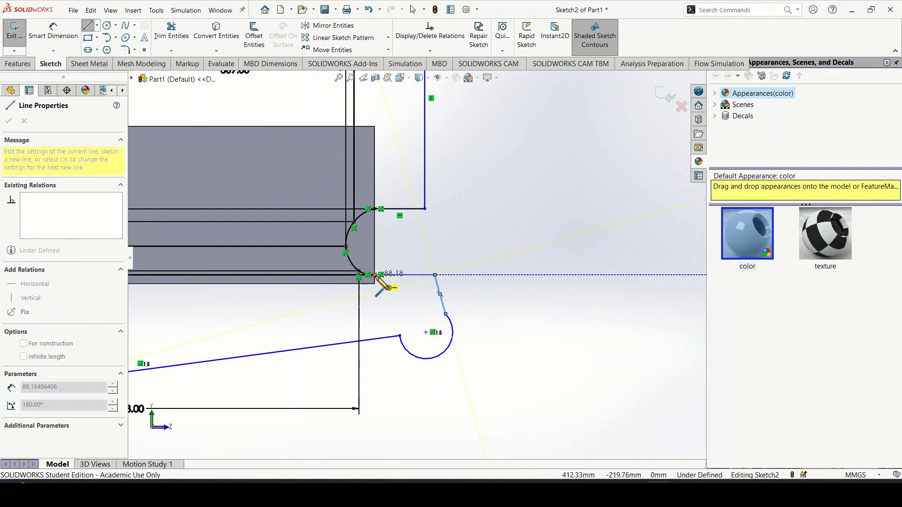
pyautogui.click(374, 275)
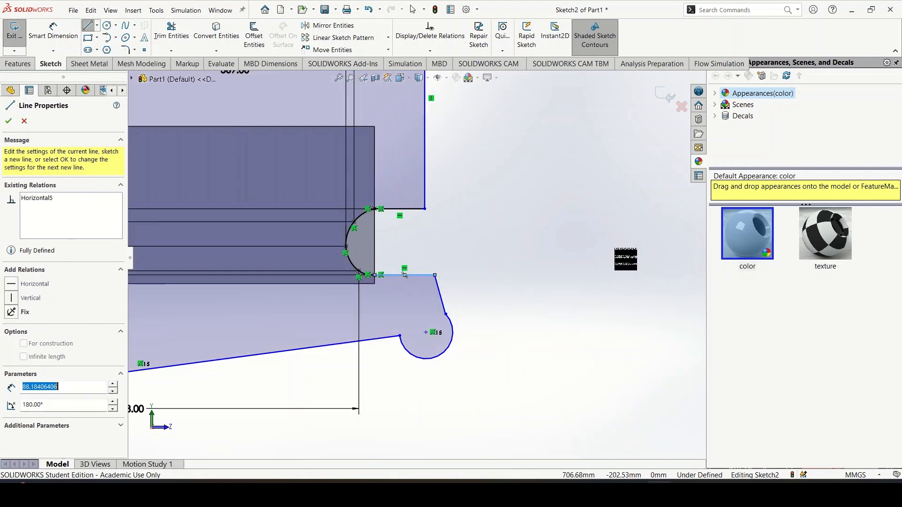
pyautogui.press('Escape')
pyautogui.click(663, 97)
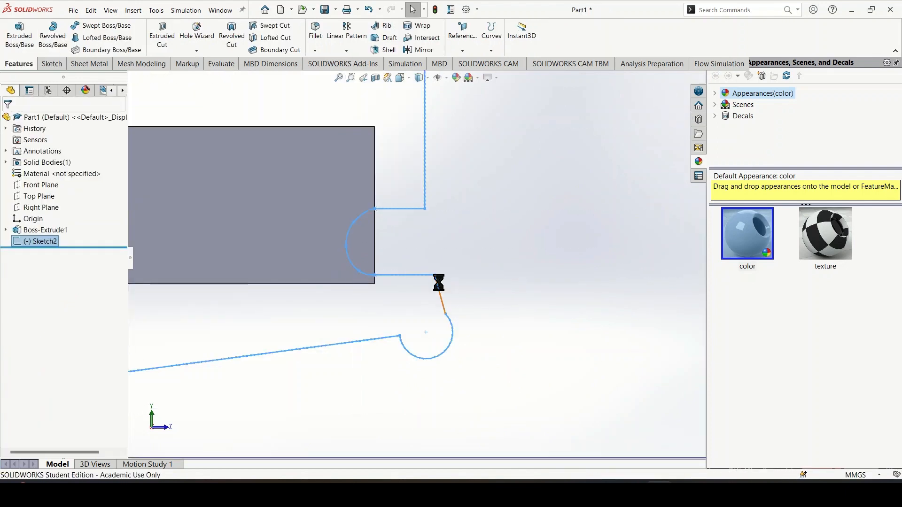
# Step: Extrude-cut the closed outline Through All so only the half-fuselage body is left, and inspect the cut profile end
pyautogui.click(162, 34)
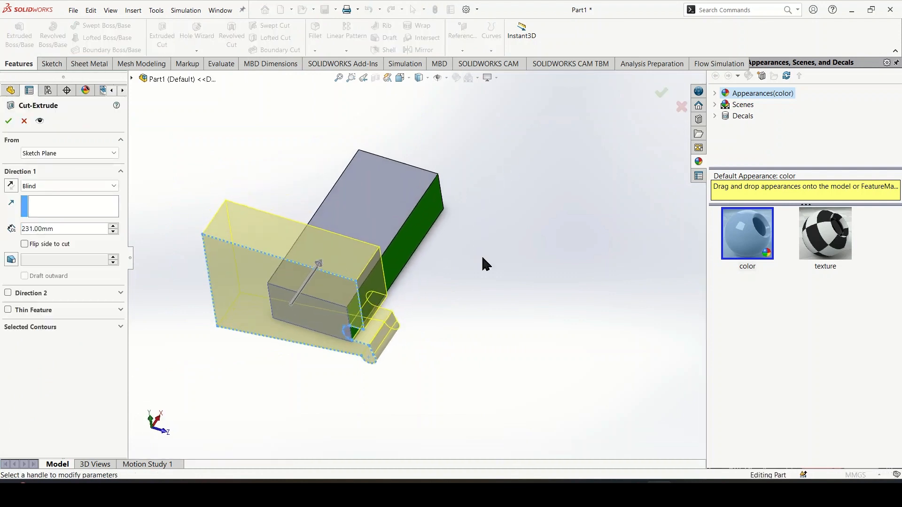
pyautogui.click(28, 186)
pyautogui.click(47, 198)
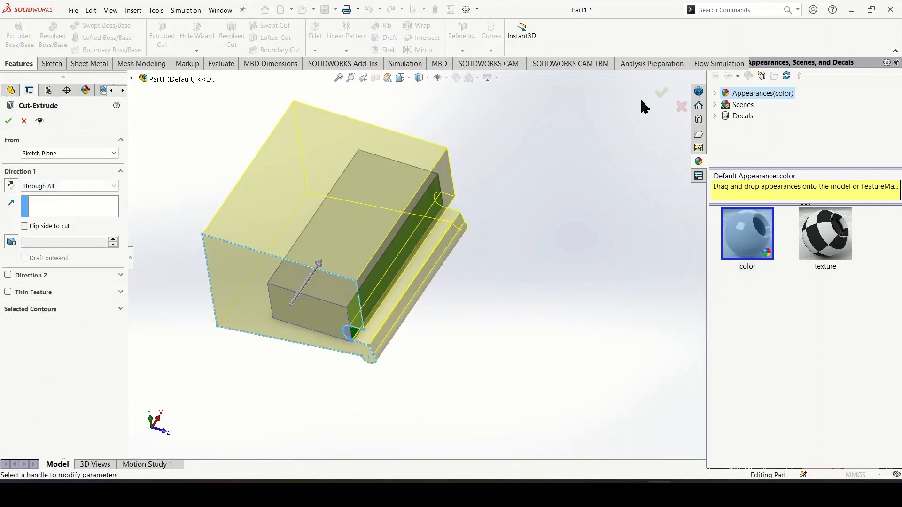
pyautogui.click(657, 97)
pyautogui.moveTo(398, 348); pyautogui.dragTo(401, 265, button='middle')
pyautogui.scroll(-5, 361, 271)
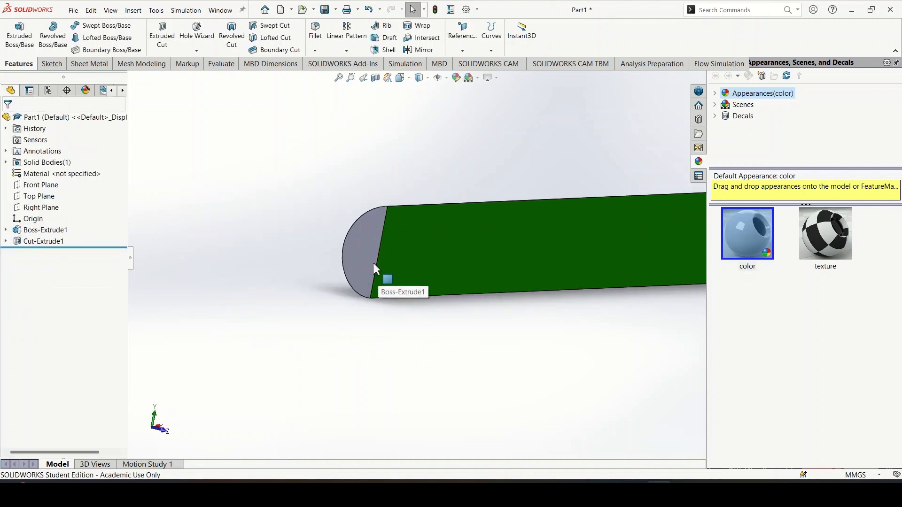
pyautogui.click(445, 260)
pyautogui.click(484, 345)
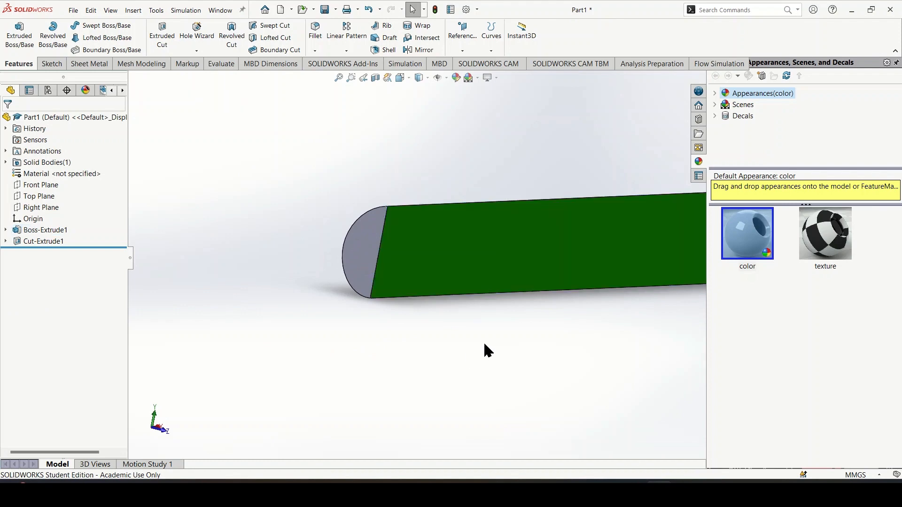
# Step: Check the nose tip in Paint's side view and dimension the SOLIDWORKS sketch point on the face's vertical edge 176 mm below the origin
pyautogui.click(813, 427)
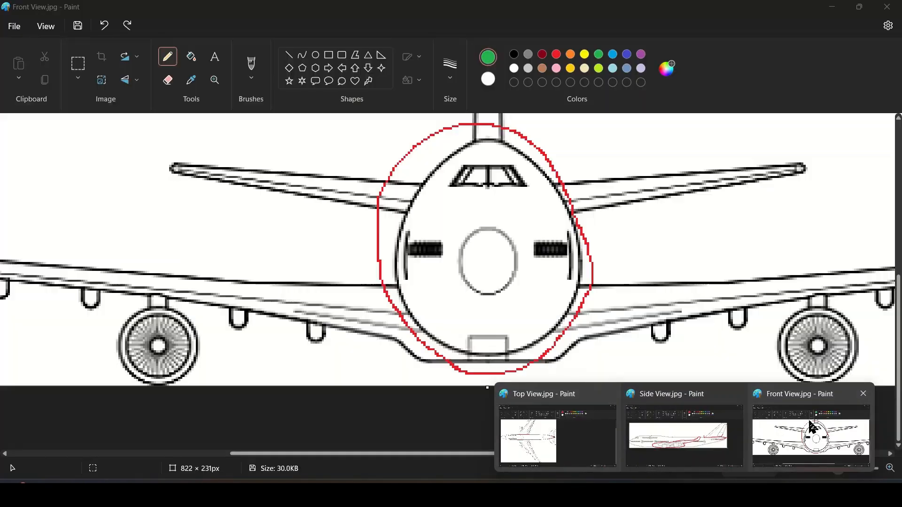
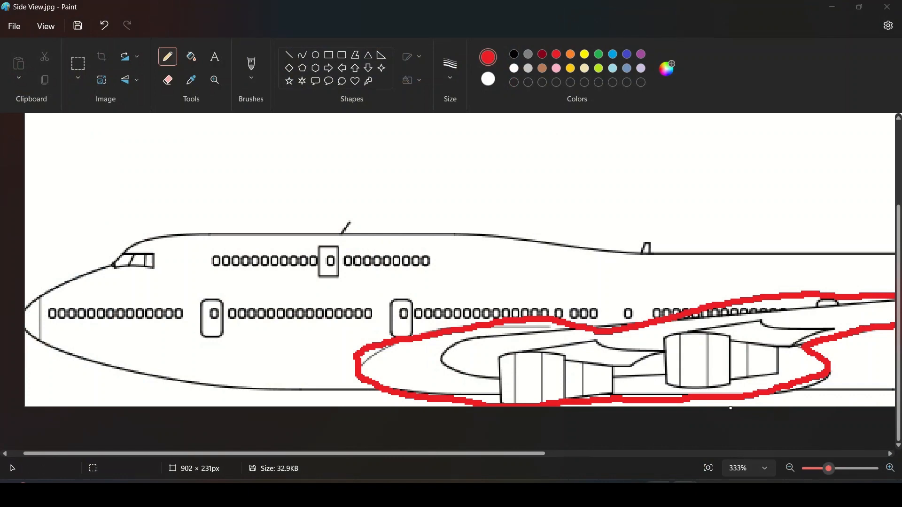
pyautogui.hotkey('alt', 'Tab')
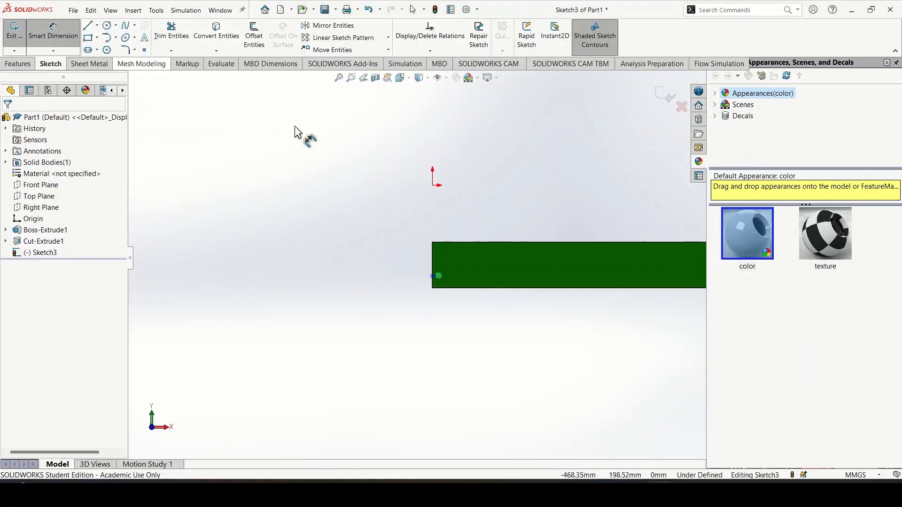
pyautogui.click(432, 186)
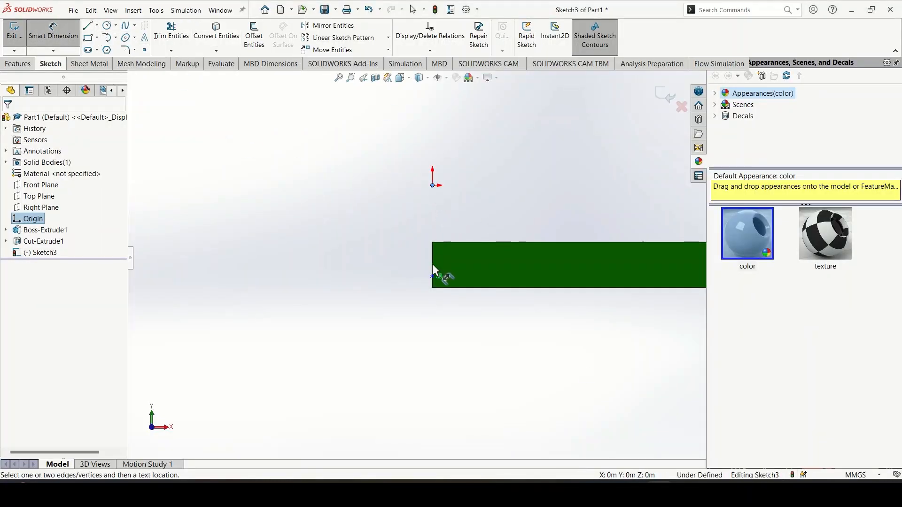
pyautogui.click(432, 275)
pyautogui.write('176')
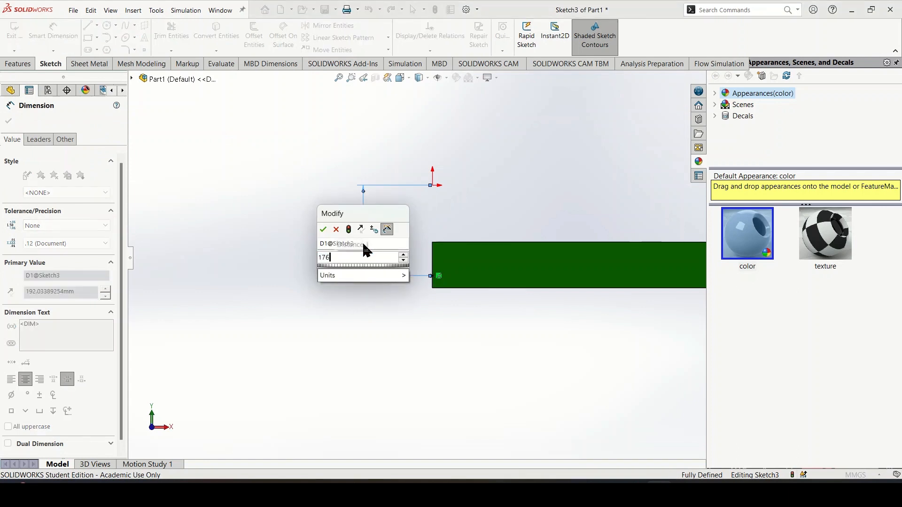
pyautogui.press('Return')
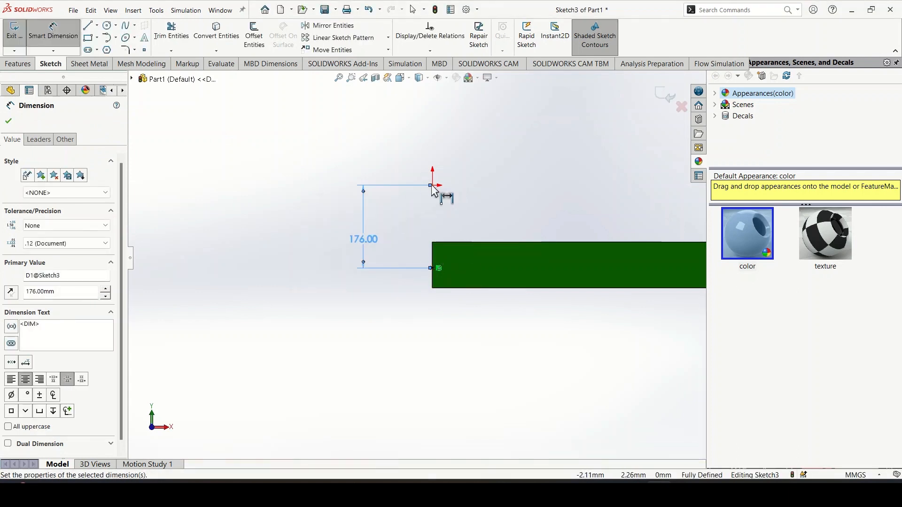
# Step: Check the upper nose outline in Paint's side view and place a SOLIDWORKS point about 53 mm from the vertical edge and 150 mm below the origin
pyautogui.scroll(-5, 499, 240)
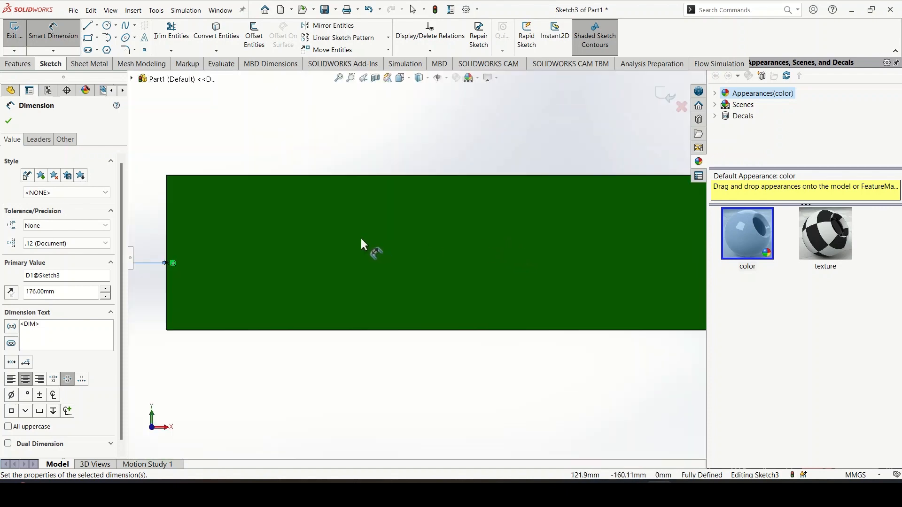
pyautogui.moveTo(684, 491)
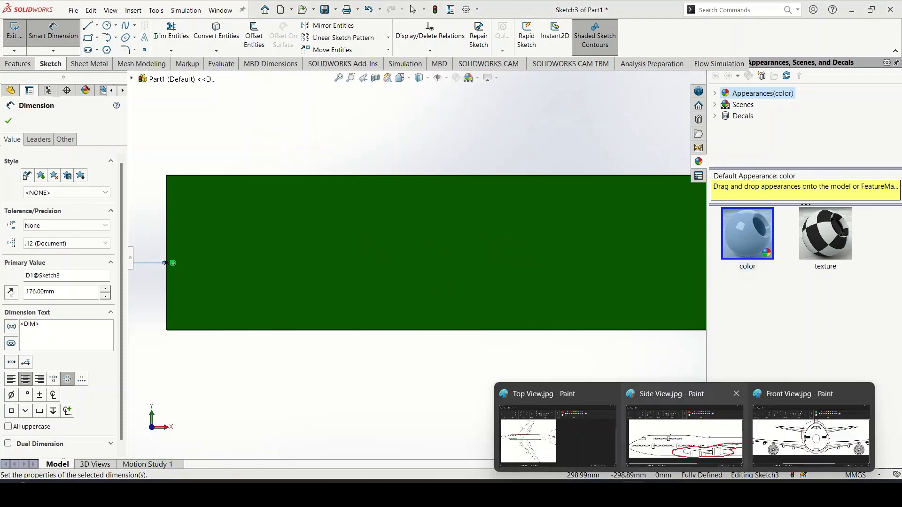
pyautogui.click(714, 448)
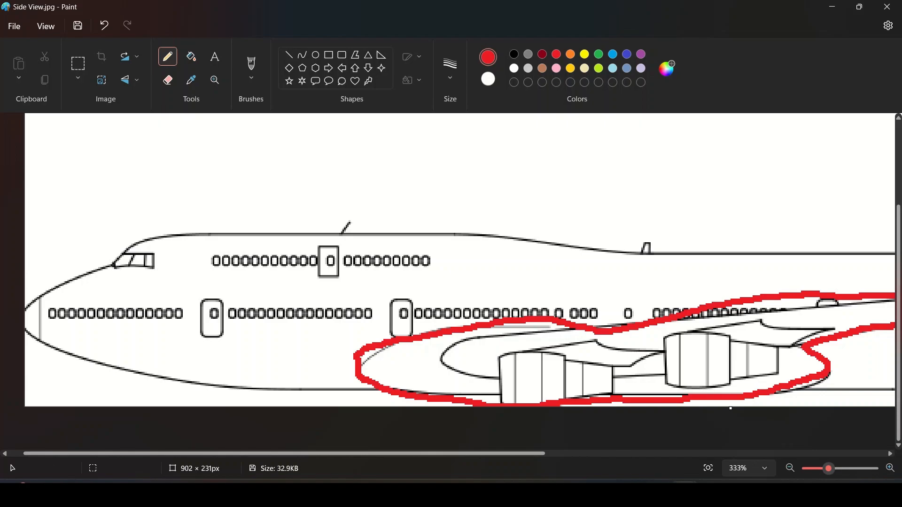
pyautogui.moveTo(658, 491)
pyautogui.click(656, 434)
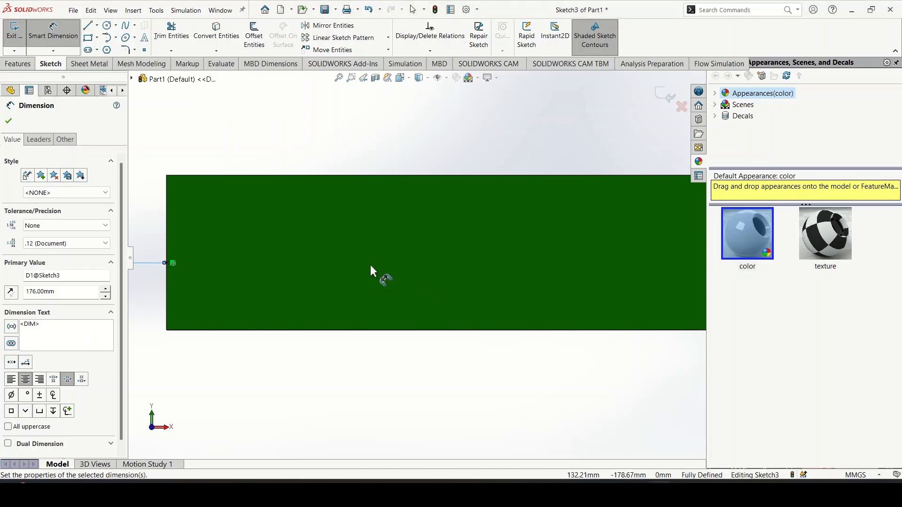
pyautogui.click(143, 49)
pyautogui.click(250, 223)
pyautogui.press('Escape')
# Step: Dimension the new point 55 mm horizontally from the face's nose-side vertical edge
pyautogui.click(52, 37)
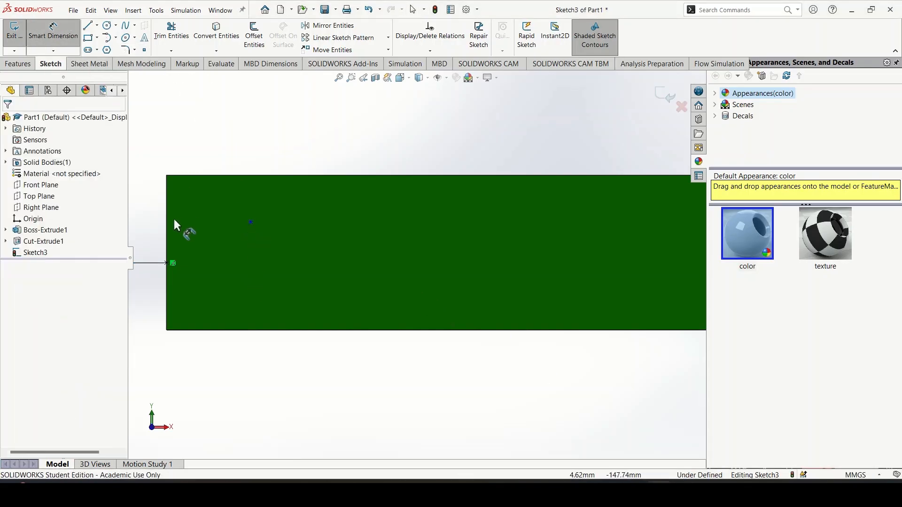
pyautogui.click(167, 222)
pyautogui.click(250, 222)
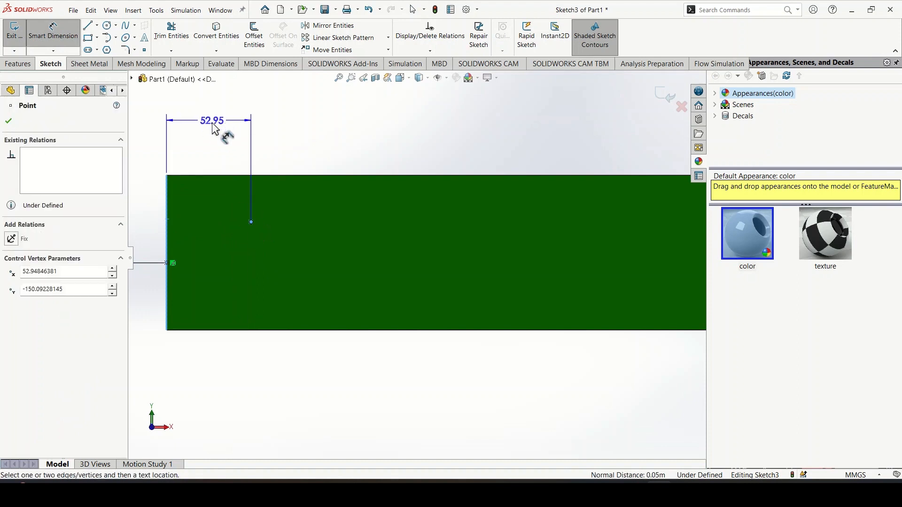
pyautogui.click(211, 136)
pyautogui.write('55')
pyautogui.press('Return')
# Step: Dimension the same point 142 mm vertically below the origin
pyautogui.scroll(6, 234, 145)
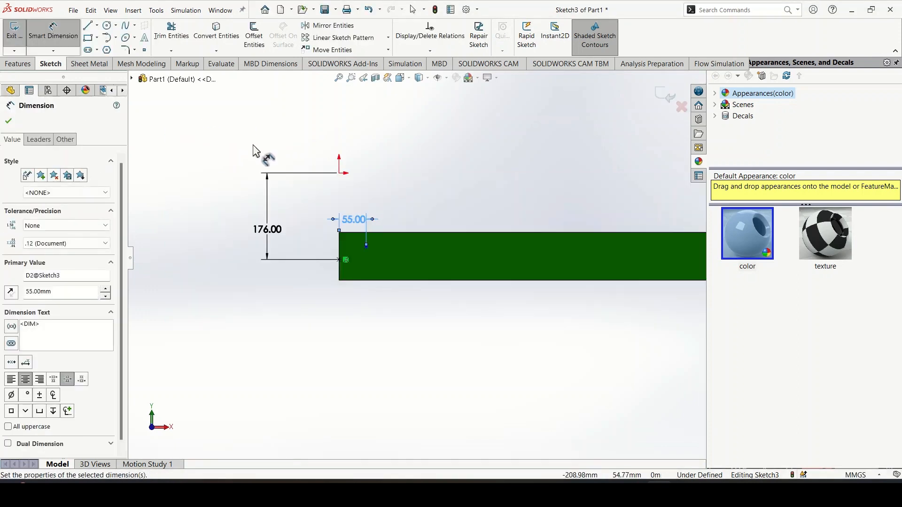
pyautogui.scroll(-6, 390, 172)
pyautogui.scroll(3, 311, 337)
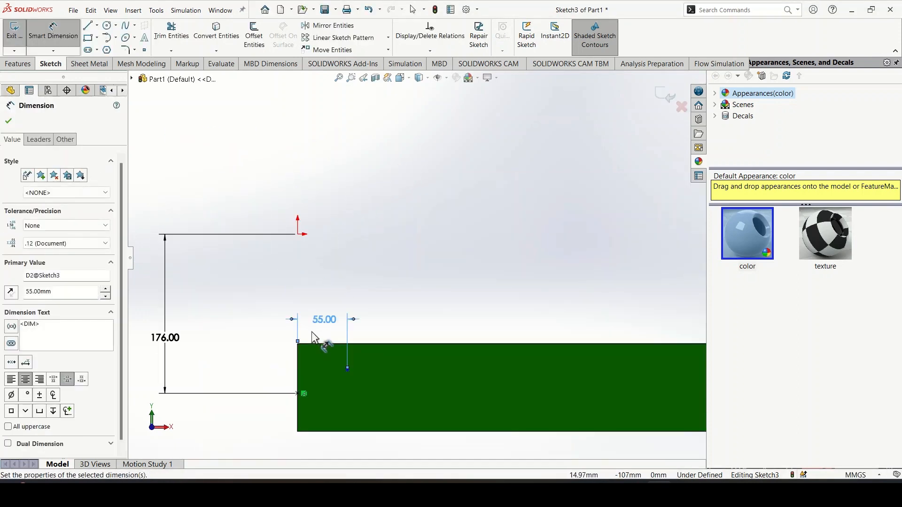
pyautogui.click(348, 369)
pyautogui.click(298, 234)
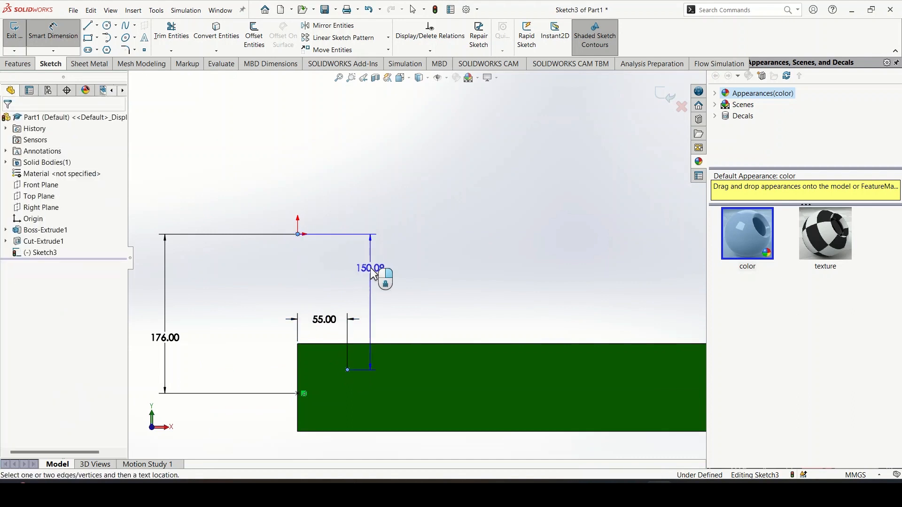
pyautogui.click(229, 295)
pyautogui.write('142')
pyautogui.press('Return')
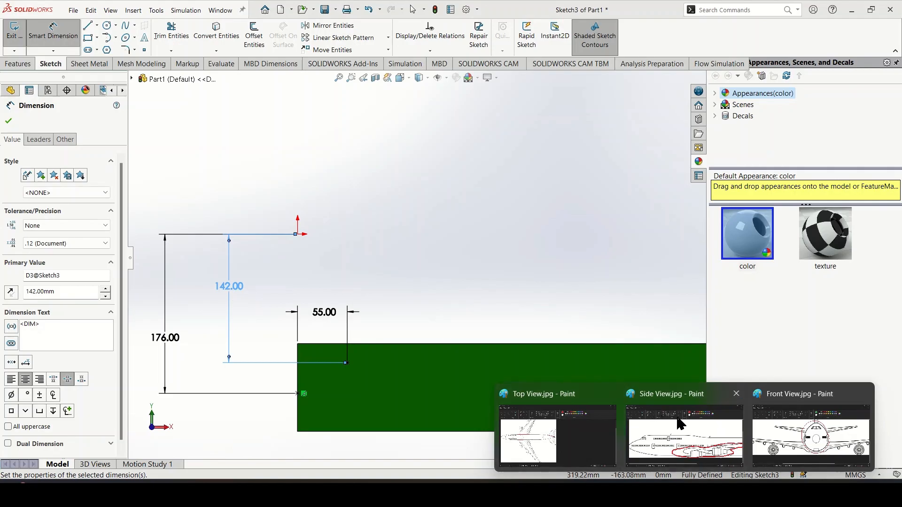
# Step: Check the windshield outline in Paint's side view and place a SOLIDWORKS point about 68 mm from the vertical edge and 131 mm below the origin
pyautogui.click(681, 423)
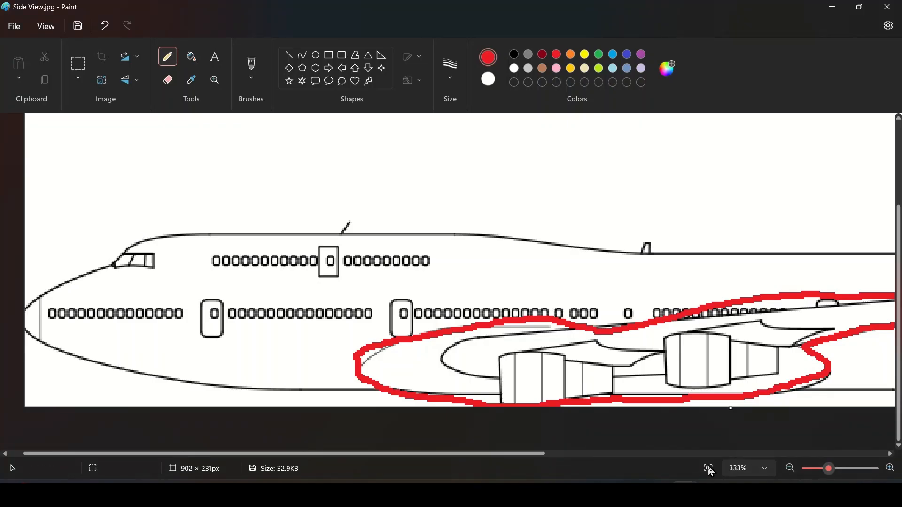
pyautogui.click(659, 491)
pyautogui.click(142, 50)
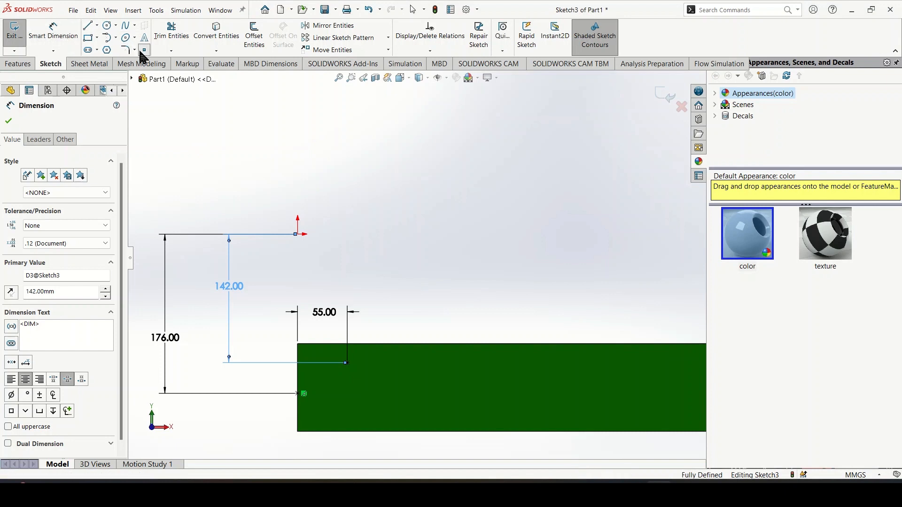
pyautogui.click(357, 360)
# Step: Dimension the new point 67 mm horizontally from the face's nose-side vertical edge
pyautogui.click(53, 33)
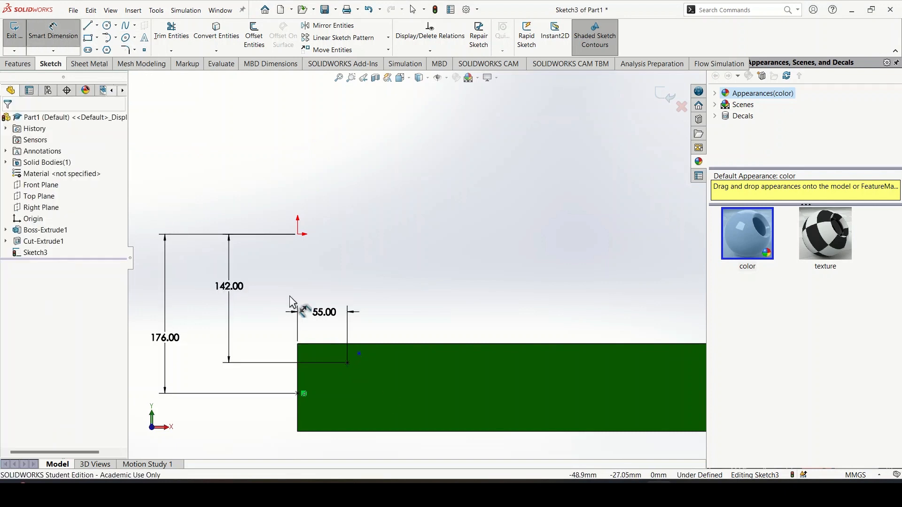
pyautogui.click(358, 357)
pyautogui.click(298, 382)
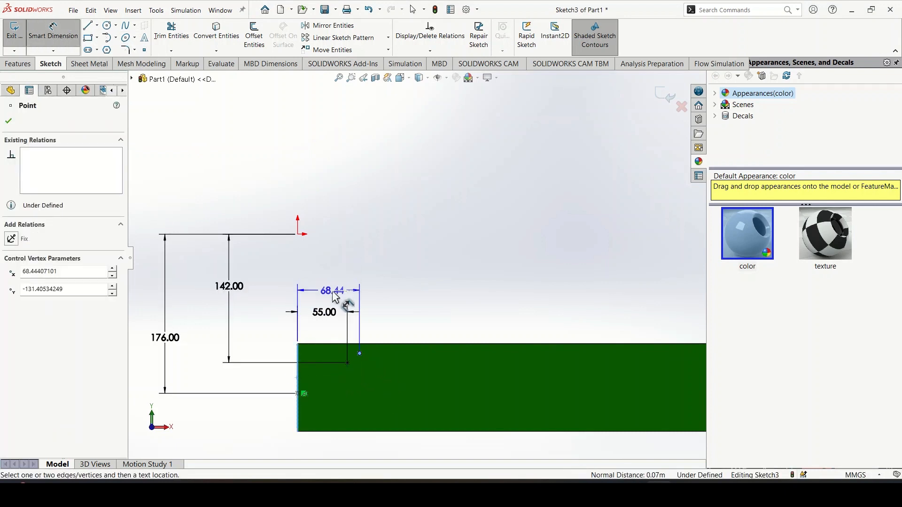
pyautogui.click(335, 297)
pyautogui.write('67')
pyautogui.press('Return')
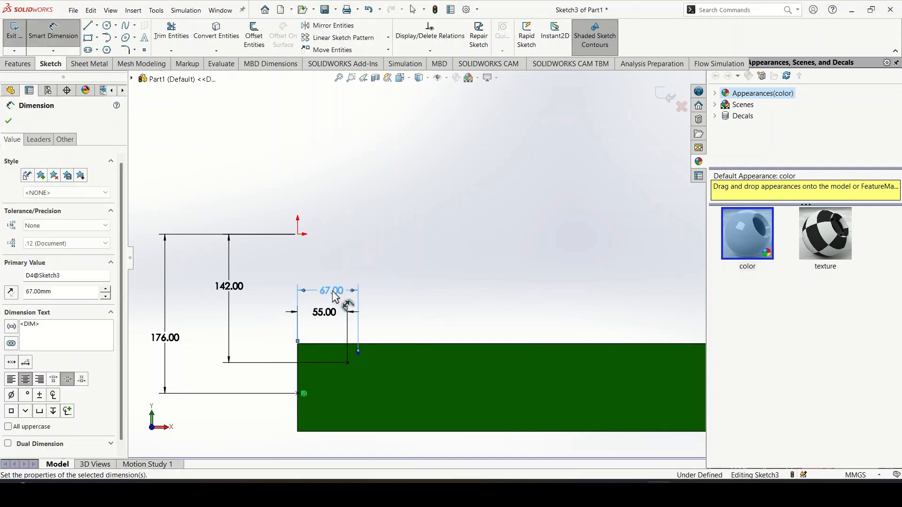
# Step: Dimension the same point 130 mm vertically below the origin
pyautogui.click(358, 352)
pyautogui.click(298, 234)
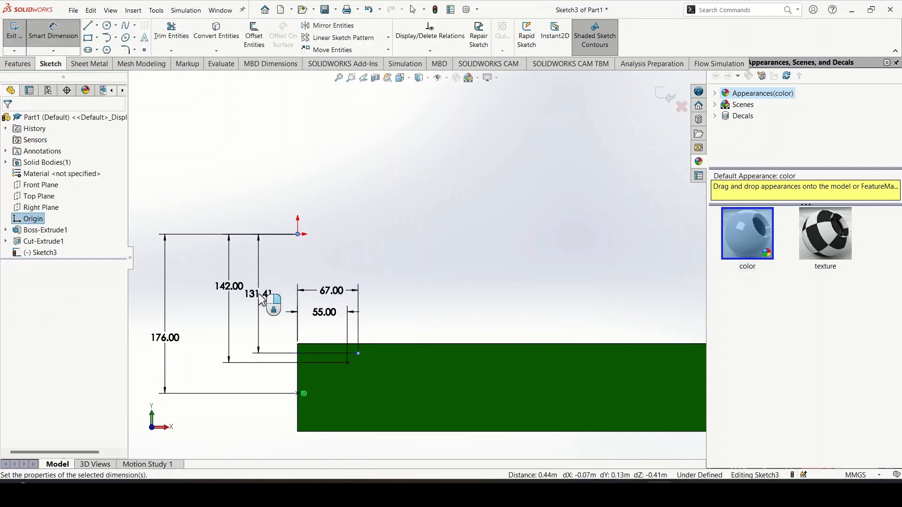
pyautogui.click(261, 299)
pyautogui.write('130')
pyautogui.press('Return')
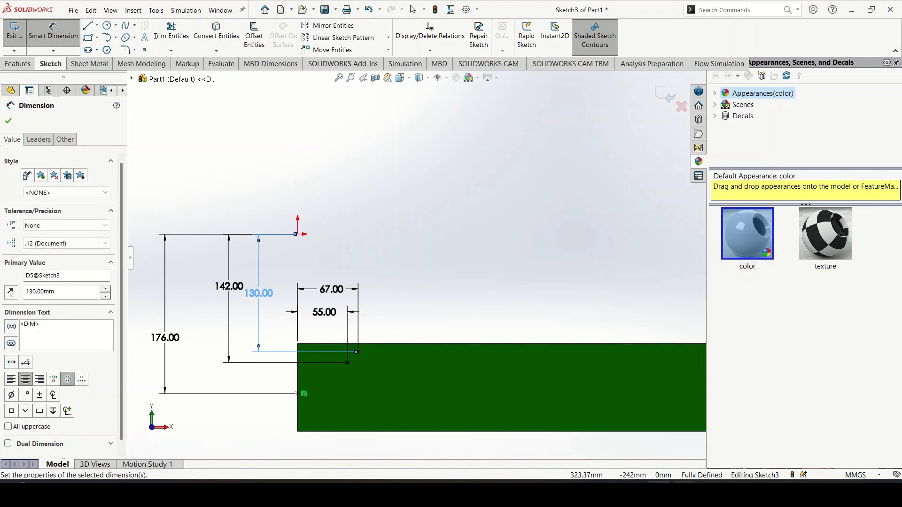
# Step: Check the start of the flat upper-deck roof in Paint's side view and place a SOLIDWORKS point about 122 mm across and 104 mm below the origin
pyautogui.click(712, 438)
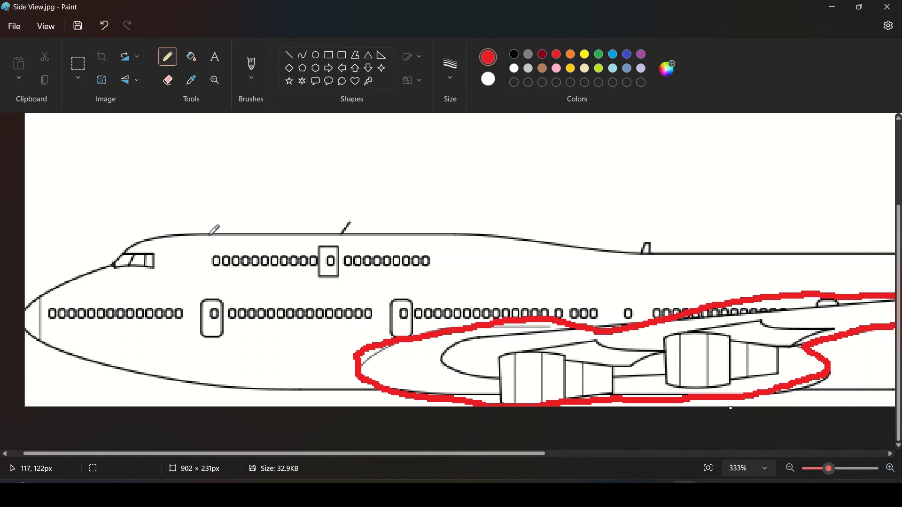
pyautogui.moveTo(658, 497)
pyautogui.click(619, 429)
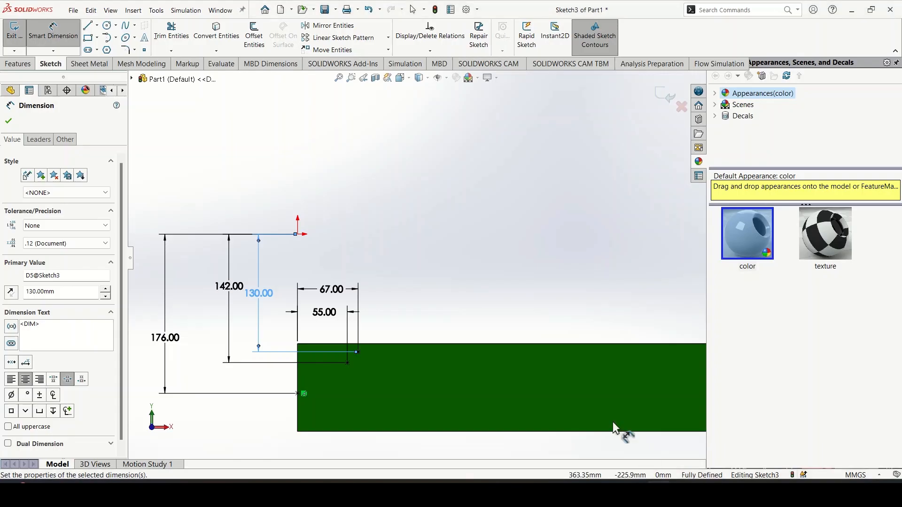
pyautogui.click(144, 49)
pyautogui.click(407, 328)
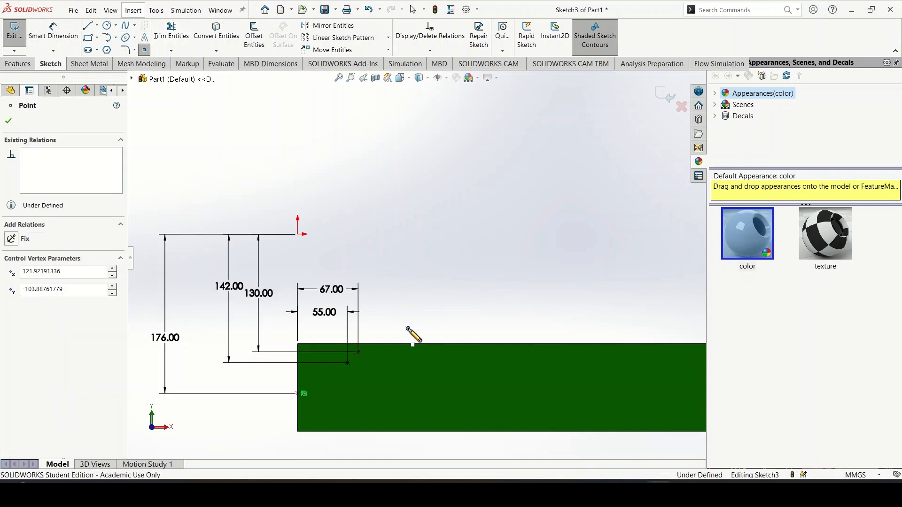
pyautogui.press('Escape')
# Step: Dimension the upper-deck roof's start point 117 mm horizontally from the origin
pyautogui.click(61, 31)
pyautogui.click(408, 329)
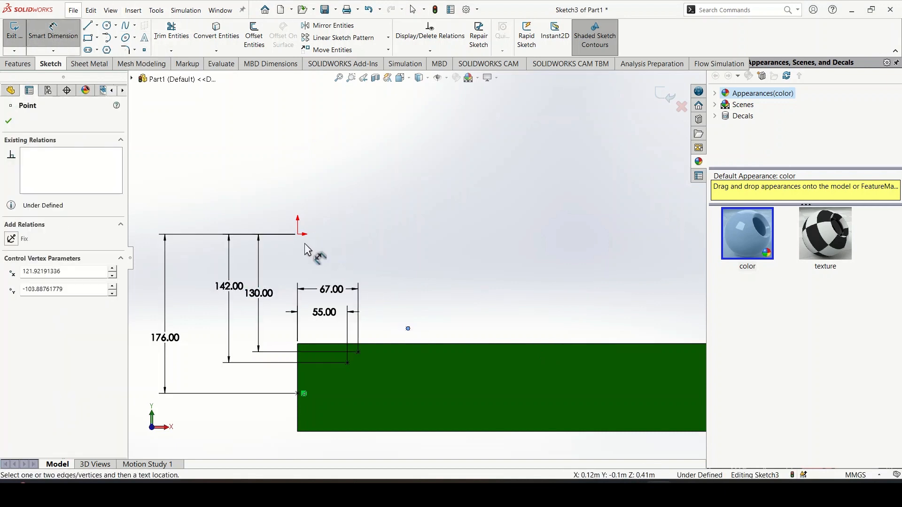
pyautogui.click(297, 234)
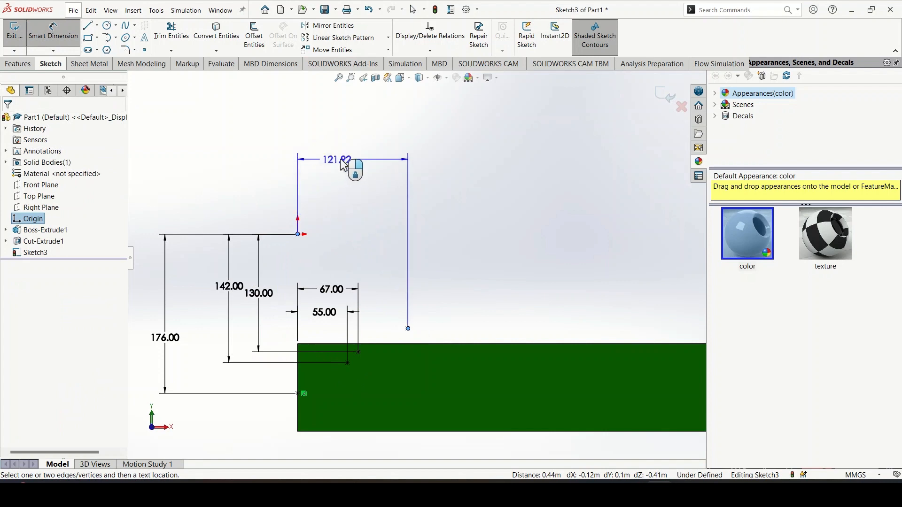
pyautogui.click(348, 169)
pyautogui.write('117')
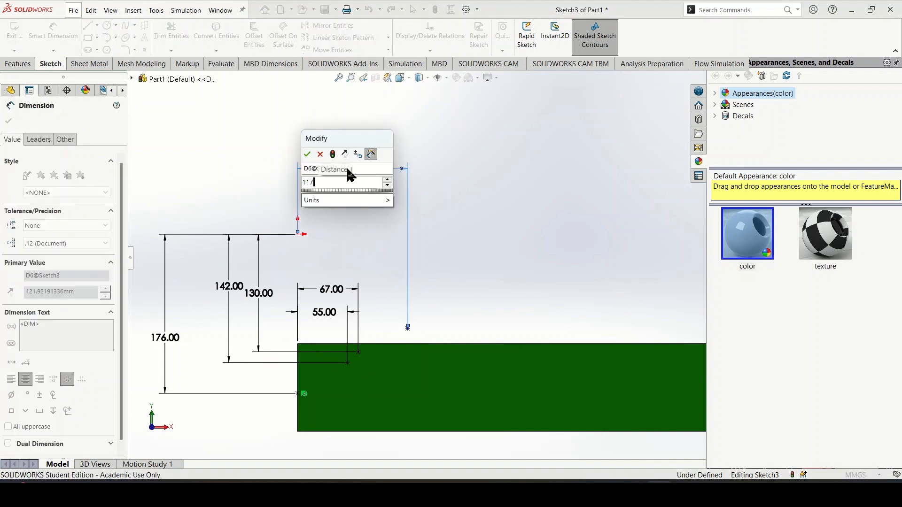
pyautogui.press('Return')
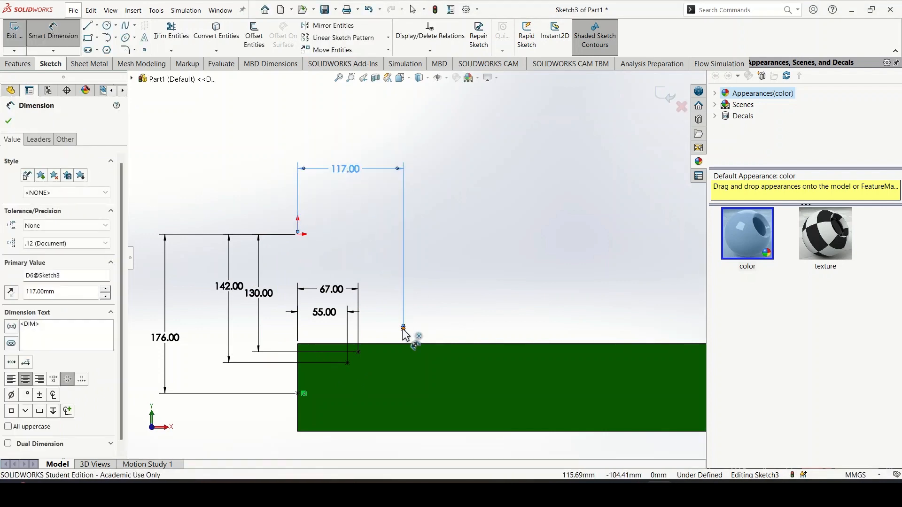
# Step: Dimension the upper-deck roof's start point 122 mm vertically below the origin
pyautogui.click(403, 327)
pyautogui.click(298, 234)
pyautogui.click(202, 301)
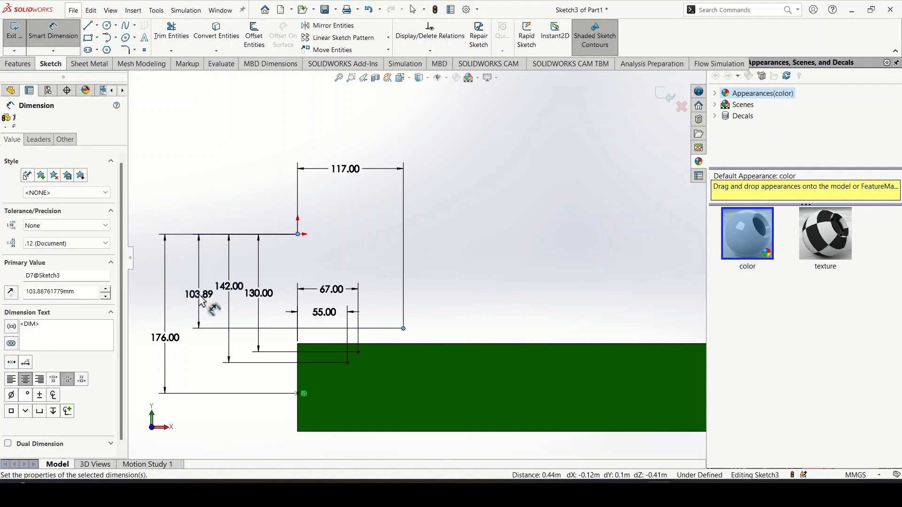
pyautogui.write('122')
pyautogui.press('Return')
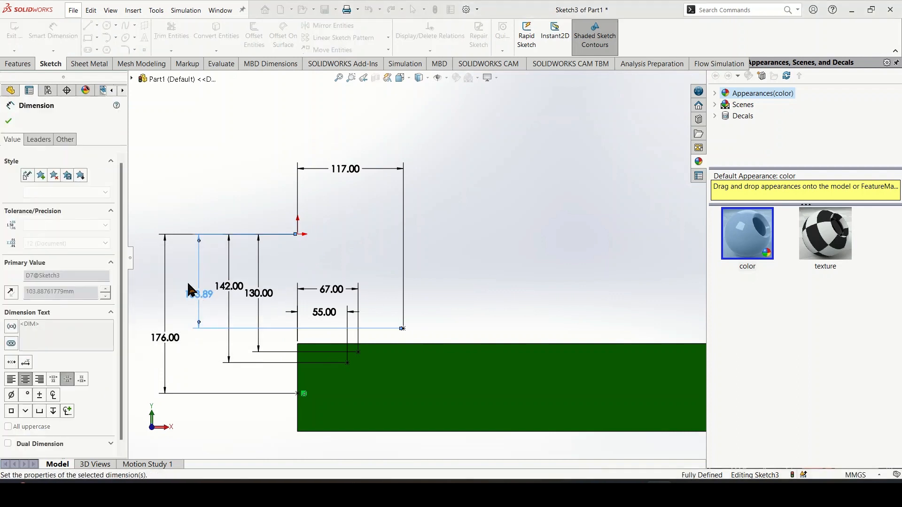
# Step: Check the end of the upper-deck roof in Paint's side view and place a SOLIDWORKS point level with the previous one, about 127 mm from the origin
pyautogui.scroll(5, 465, 255)
pyautogui.scroll(-12, 466, 255)
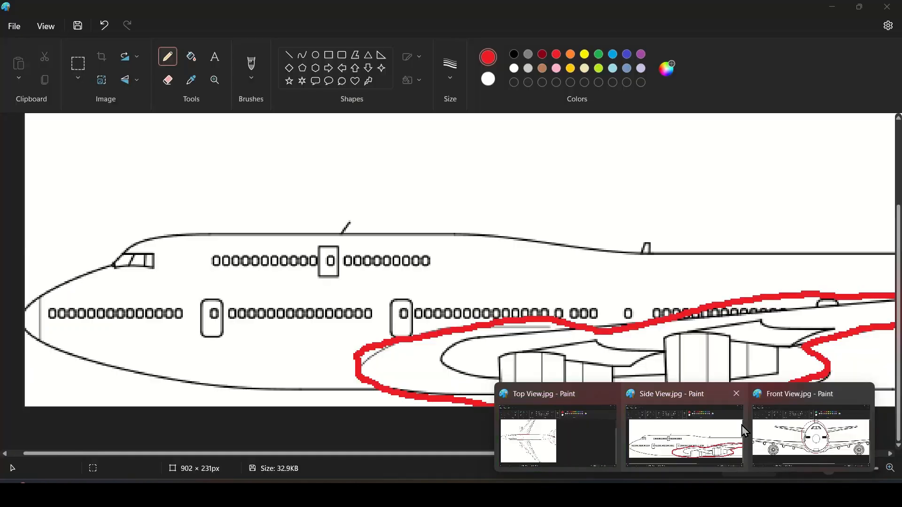
pyautogui.click(739, 426)
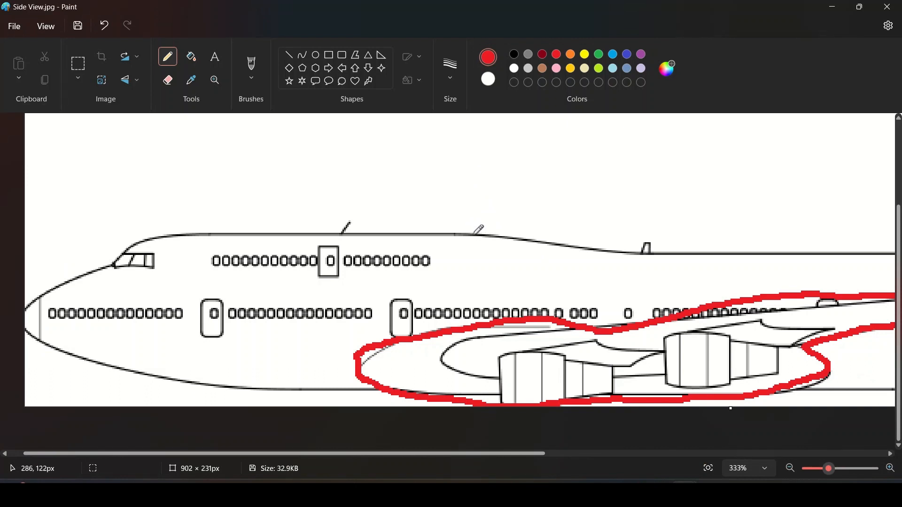
pyautogui.click(658, 482)
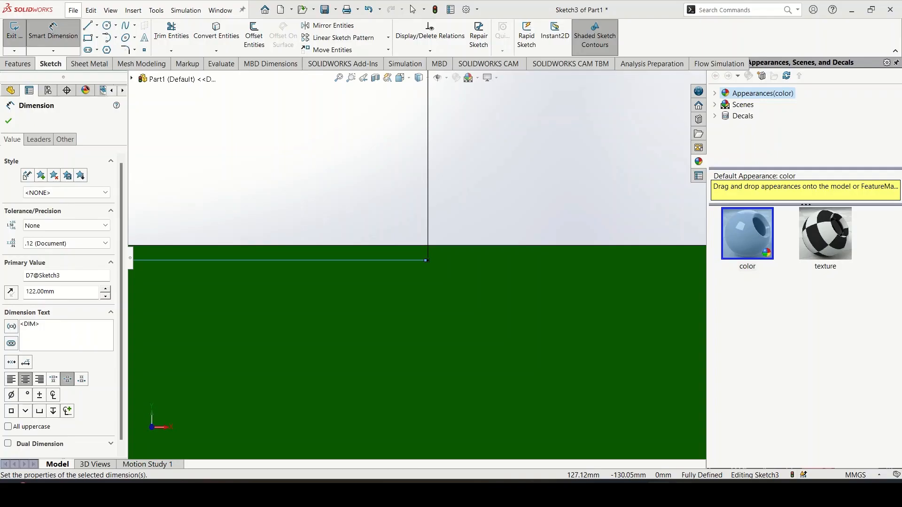
pyautogui.click(144, 49)
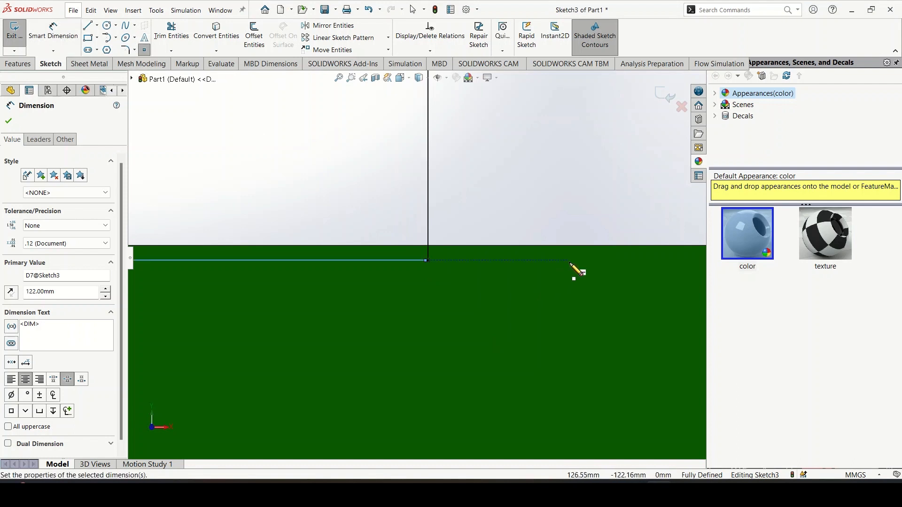
pyautogui.click(570, 259)
# Step: Dimension the upper-deck roof's end point 286 mm horizontally from the origin
pyautogui.scroll(10, 416, 263)
pyautogui.click(53, 34)
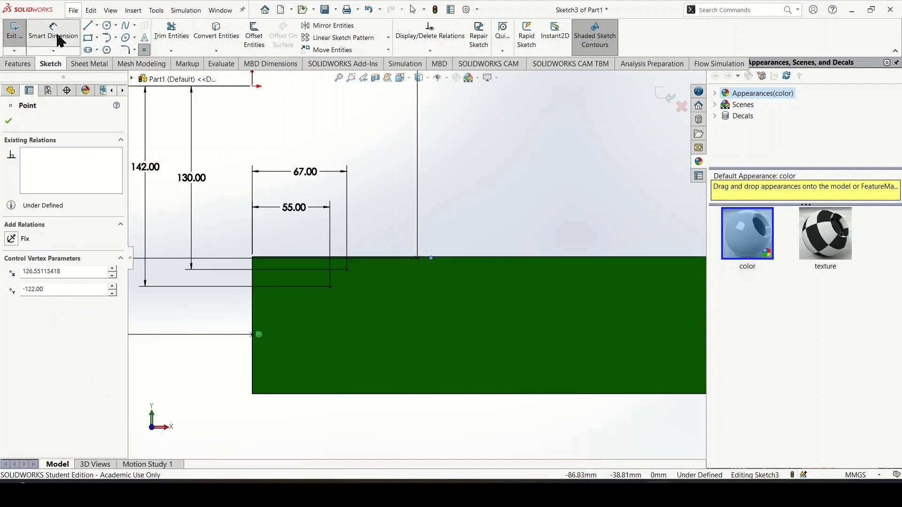
pyautogui.click(252, 87)
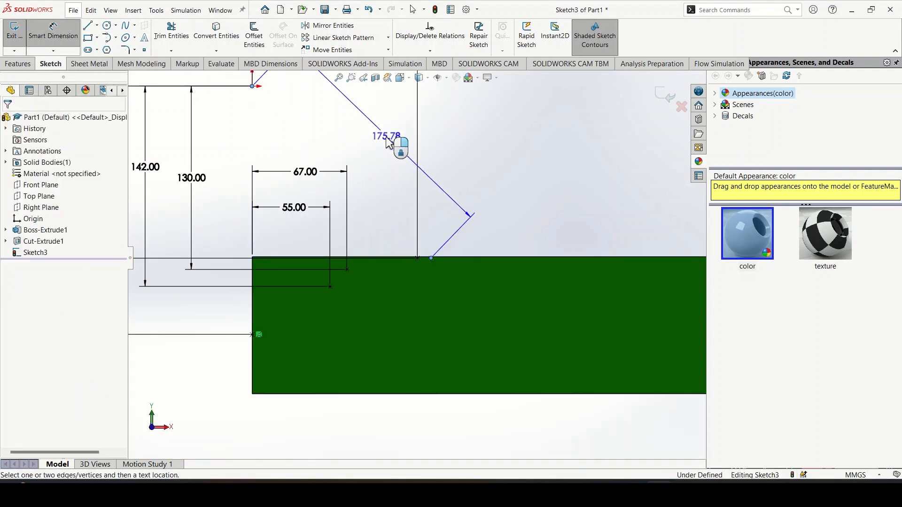
pyautogui.scroll(5, 457, 91)
pyautogui.click(398, 137)
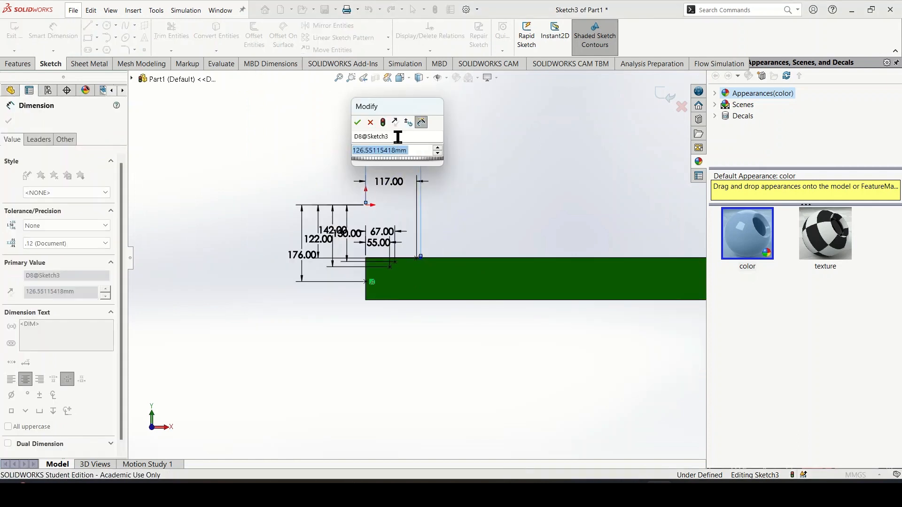
pyautogui.write('286')
pyautogui.press('Return')
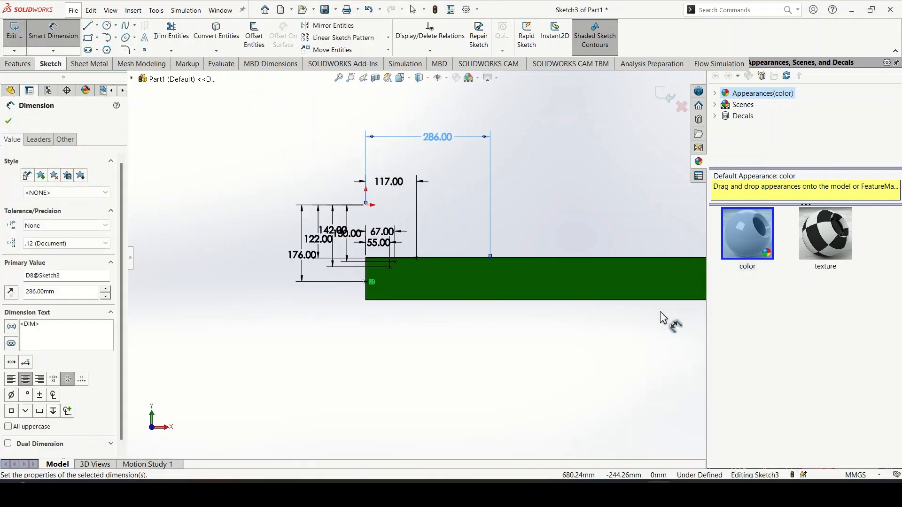
# Step: Check where the roof slope levels out in Paint's side view and place a SOLIDWORKS point about 420 mm across and 142 mm below the origin
pyautogui.scroll(-3, 573, 296)
pyautogui.click(719, 446)
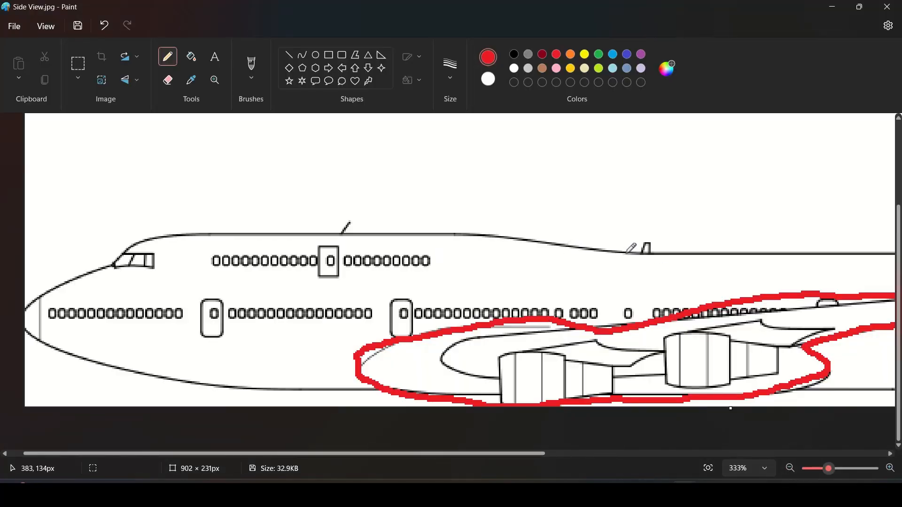
pyautogui.click(659, 489)
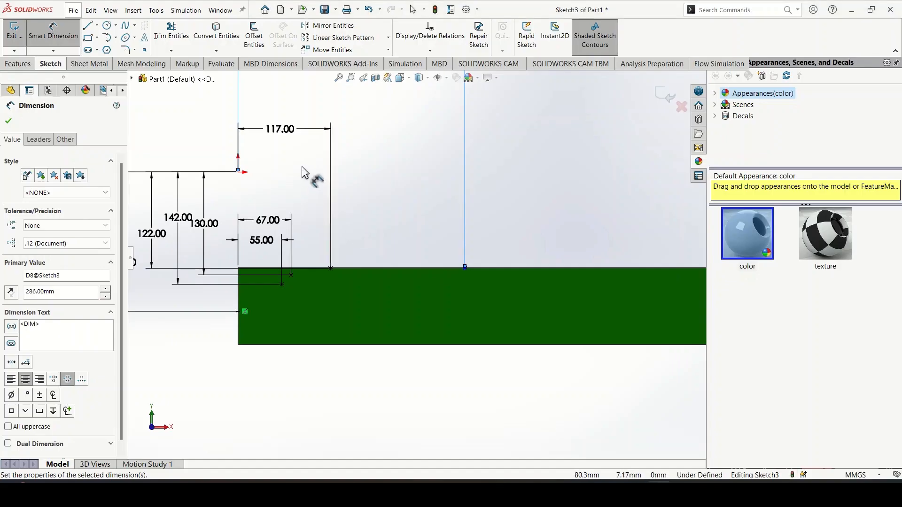
pyautogui.click(144, 49)
pyautogui.click(571, 285)
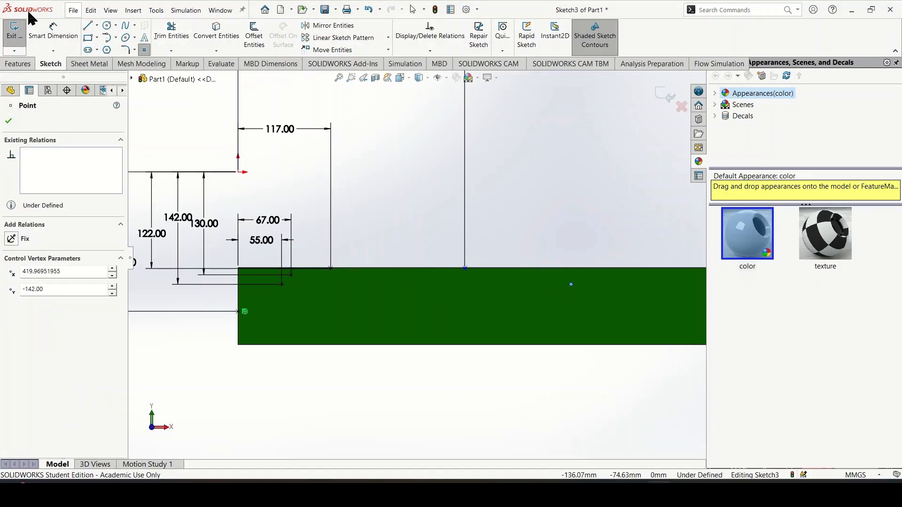
# Step: Dimension the point at the end of the roof slope 383 mm horizontally from the face's nose-side vertical edge
pyautogui.click(43, 31)
pyautogui.click(238, 330)
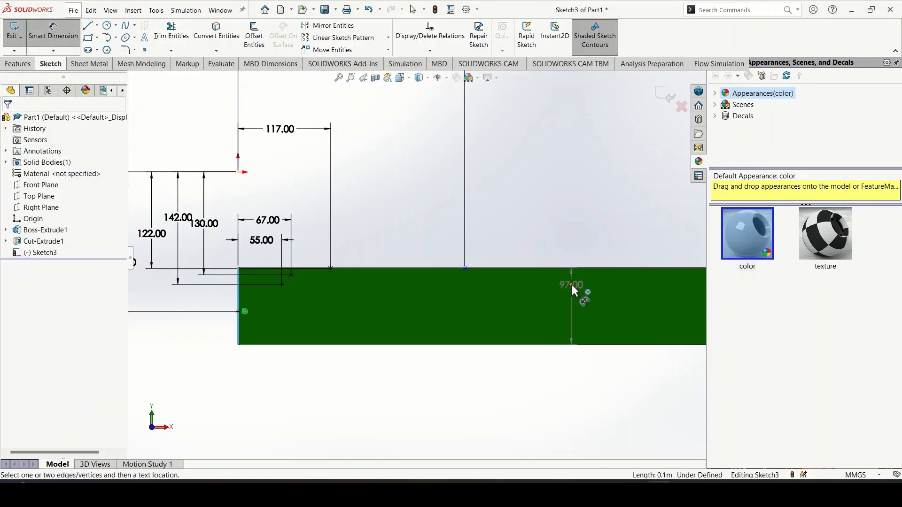
pyautogui.click(571, 284)
pyautogui.click(463, 423)
pyautogui.write('383')
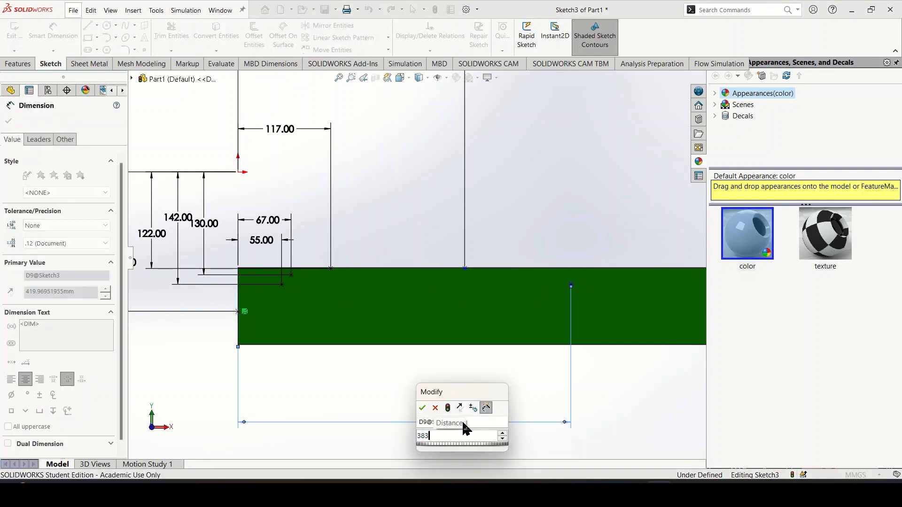
pyautogui.press('Return')
# Step: Dimension the point at the end of the roof slope 134 mm vertically below the origin
pyautogui.click(541, 284)
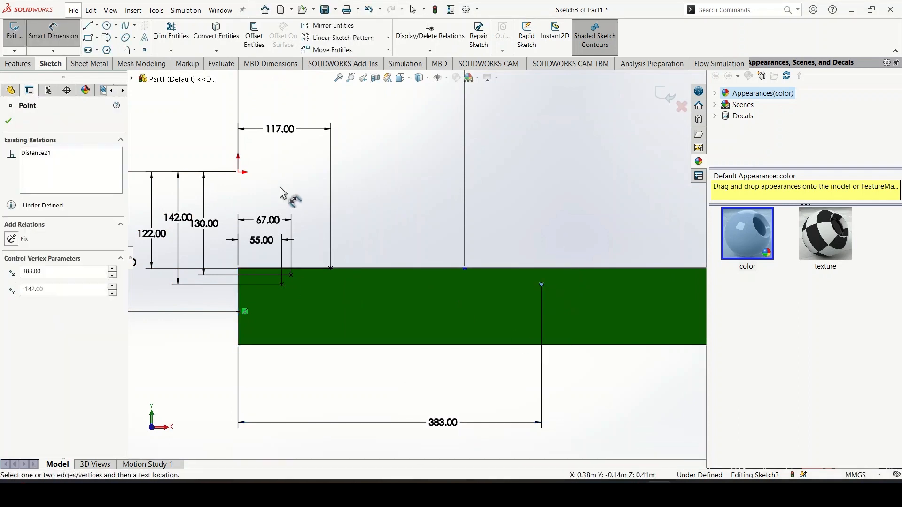
pyautogui.click(238, 172)
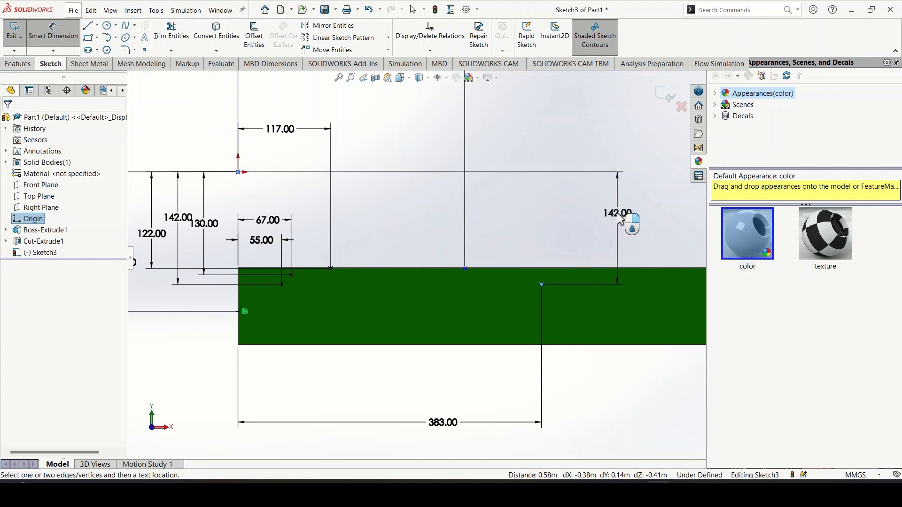
pyautogui.click(617, 220)
pyautogui.write('134')
pyautogui.press('Return')
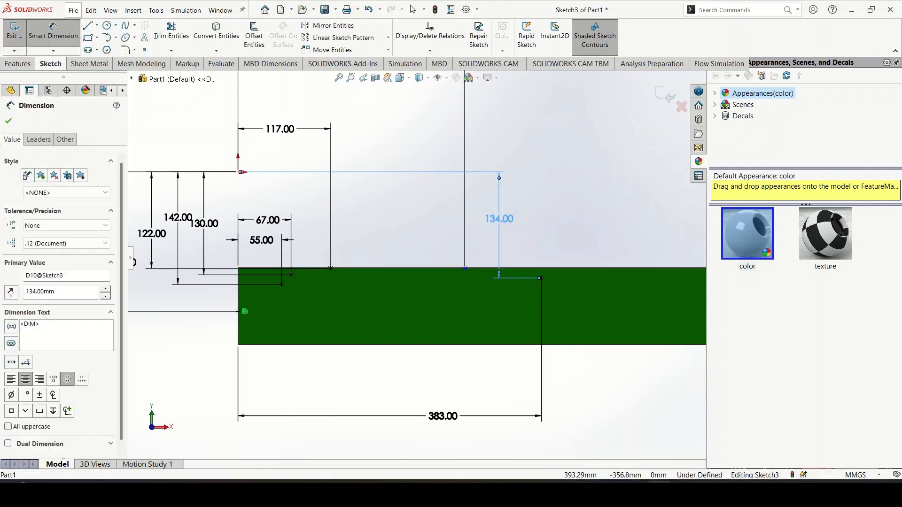
# Step: Switch to Paint's side view, undo the red strokes to check the rear roofline up to the tail, and redo them
pyautogui.moveTo(698, 495)
pyautogui.click(690, 425)
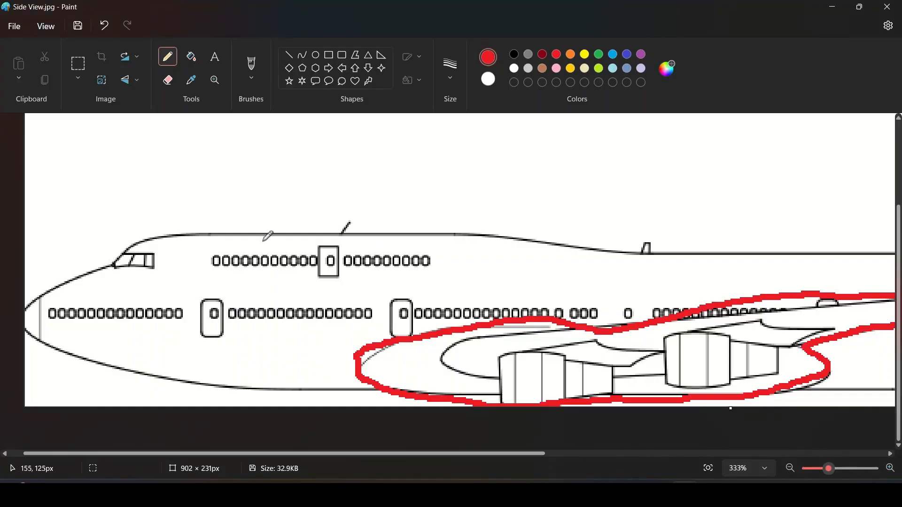
pyautogui.scroll(3, 237, 239)
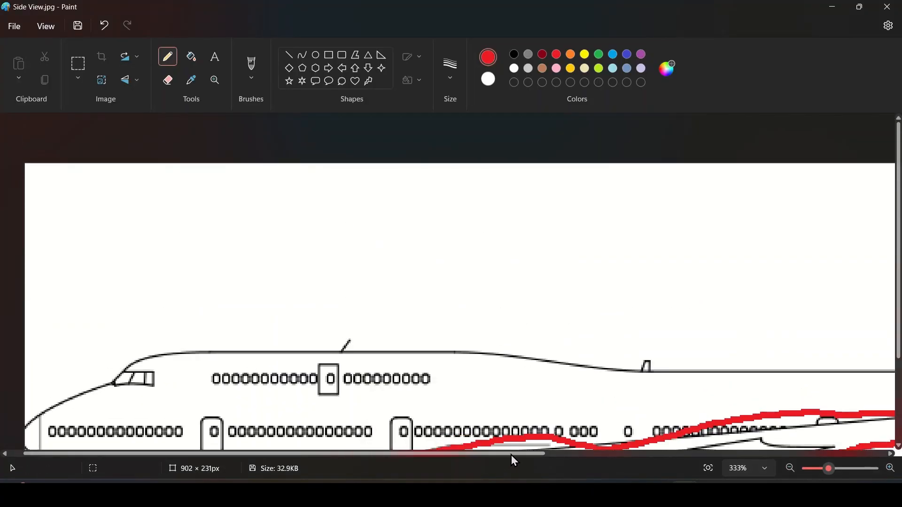
pyautogui.moveTo(512, 455); pyautogui.dragTo(873, 465)
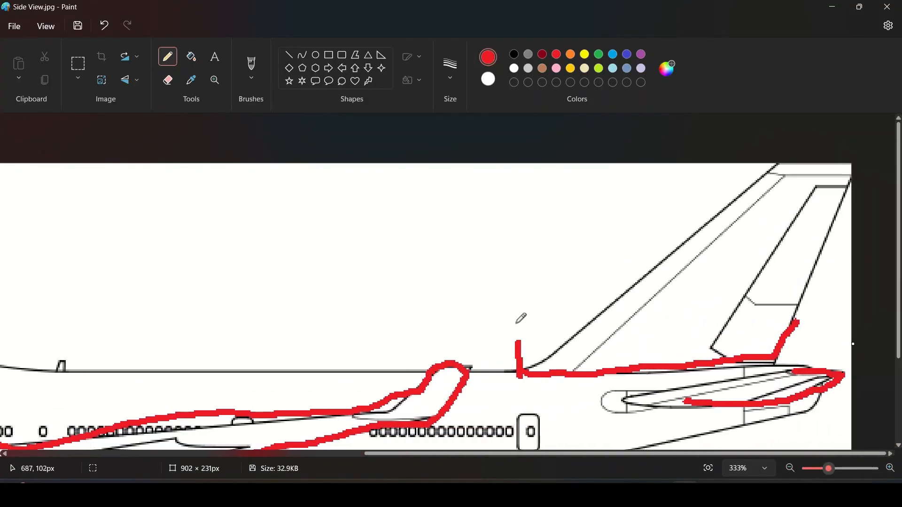
pyautogui.scroll(-3, 519, 194)
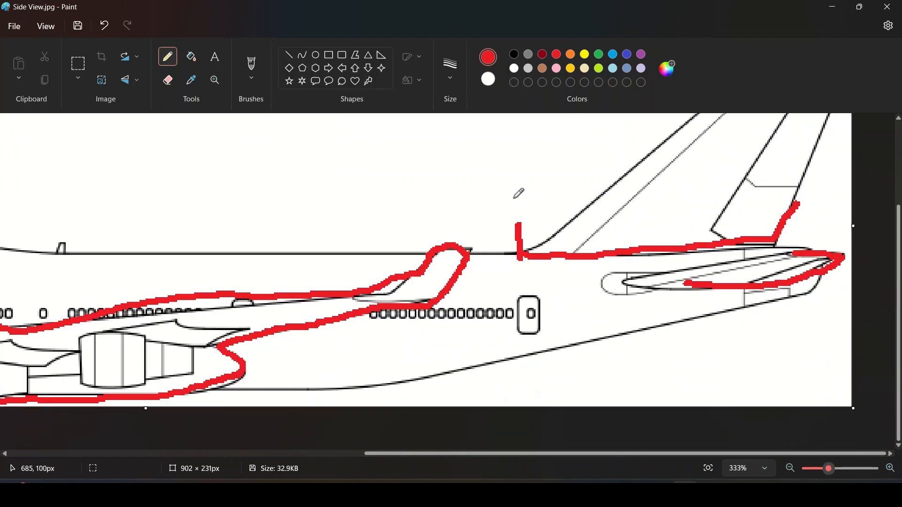
pyautogui.click(105, 28)
pyautogui.click(104, 31)
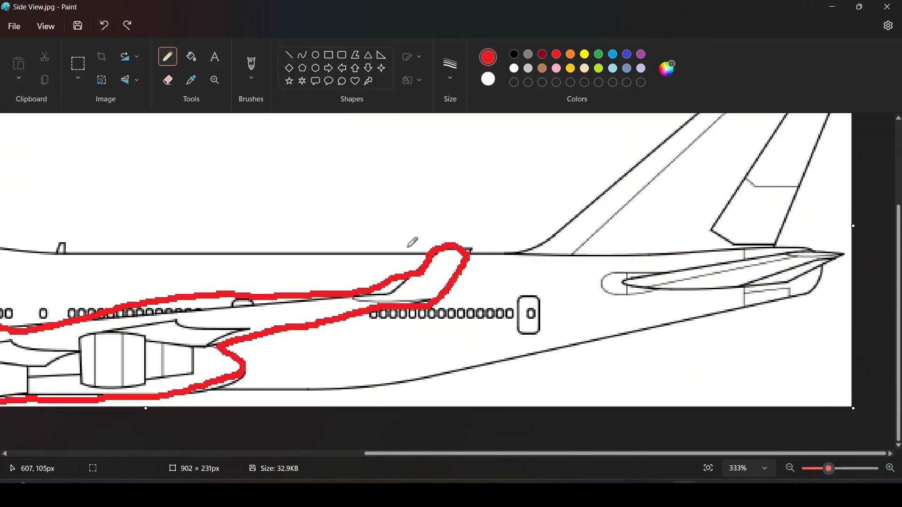
pyautogui.click(107, 31)
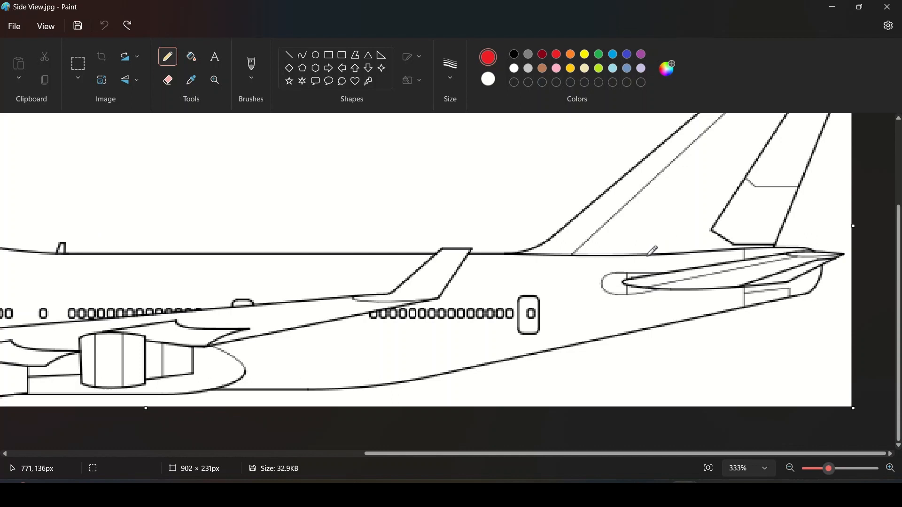
pyautogui.click(129, 26)
pyautogui.click(129, 26)
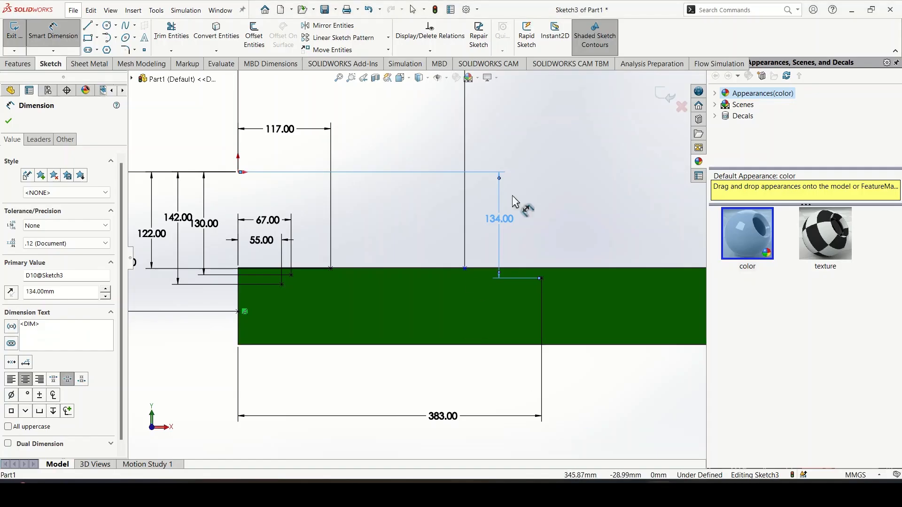
# Step: In the SOLIDWORKS sketch, place a point level with the roof slope's end point, about 438 mm across and 134 mm below the origin
pyautogui.scroll(-3, 305, 356)
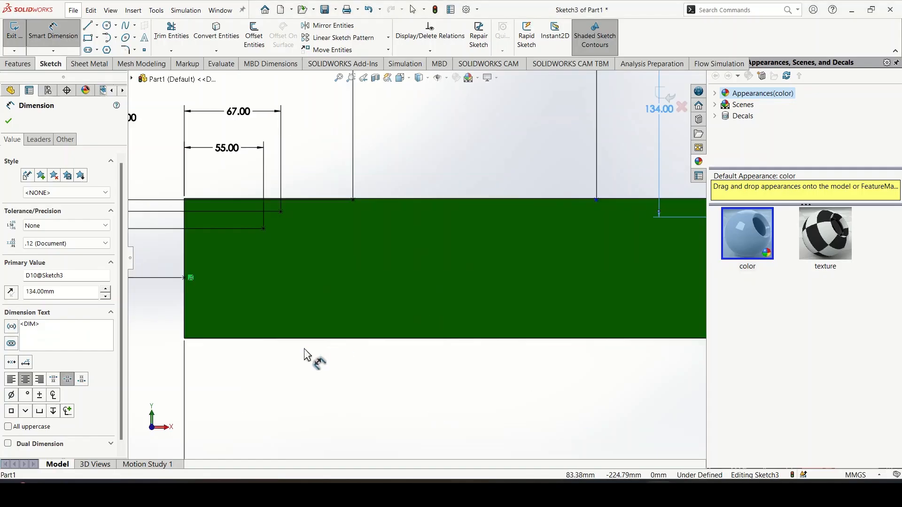
pyautogui.scroll(2, 305, 356)
pyautogui.scroll(2, 282, 277)
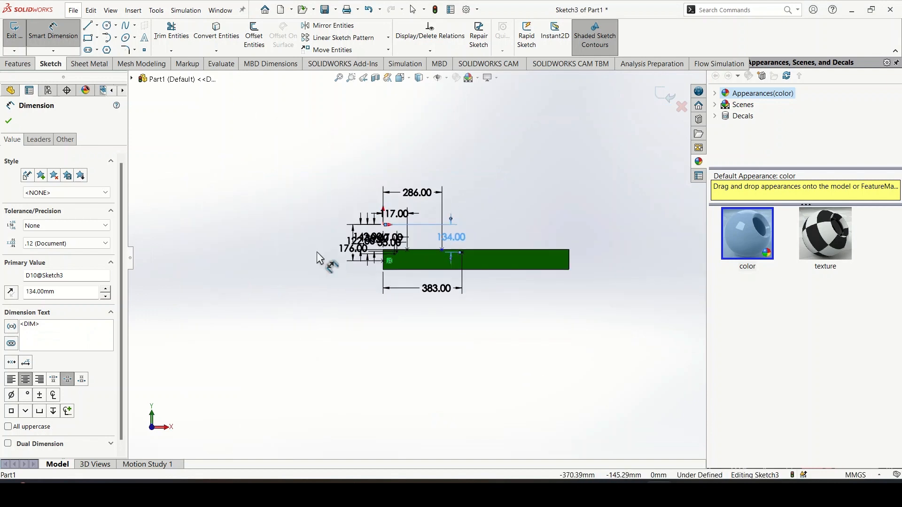
pyautogui.scroll(-1, 548, 249)
pyautogui.scroll(-2, 503, 329)
pyautogui.scroll(-1, 470, 357)
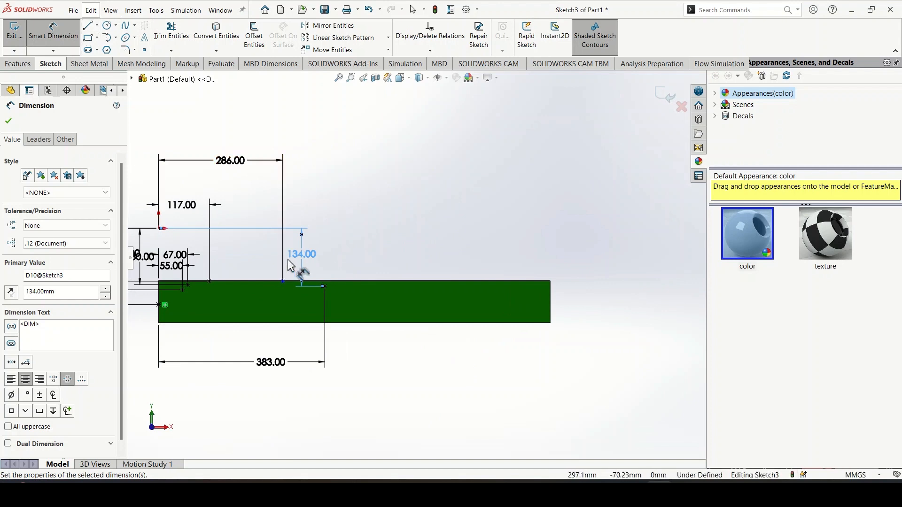
pyautogui.click(144, 49)
pyautogui.scroll(3, 358, 282)
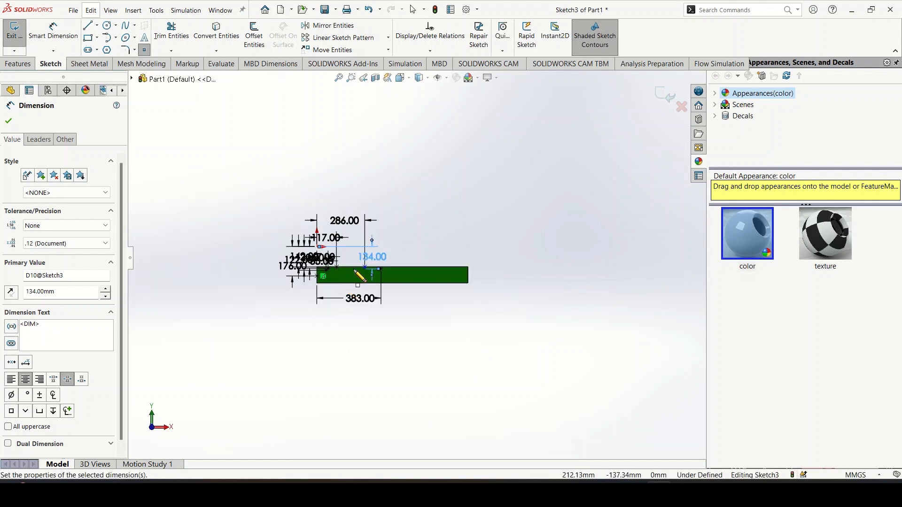
pyautogui.scroll(-5, 358, 276)
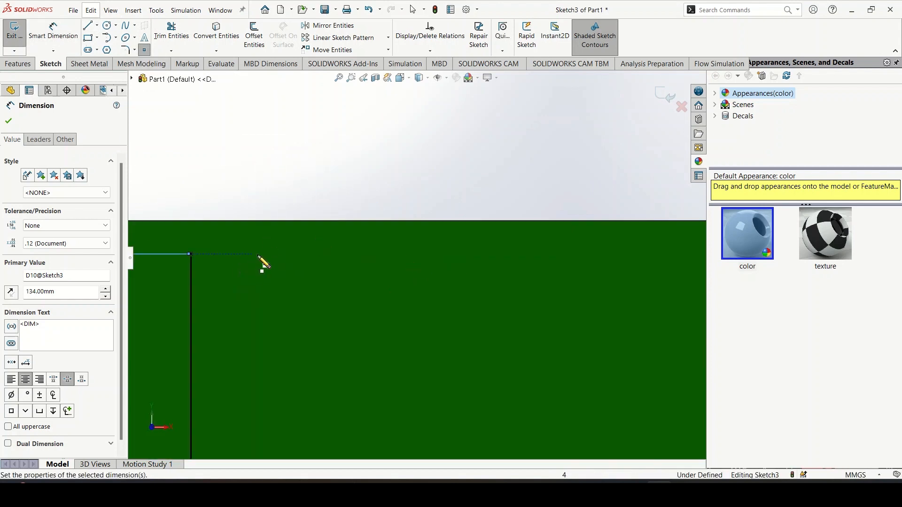
pyautogui.click(334, 255)
pyautogui.scroll(5, 320, 328)
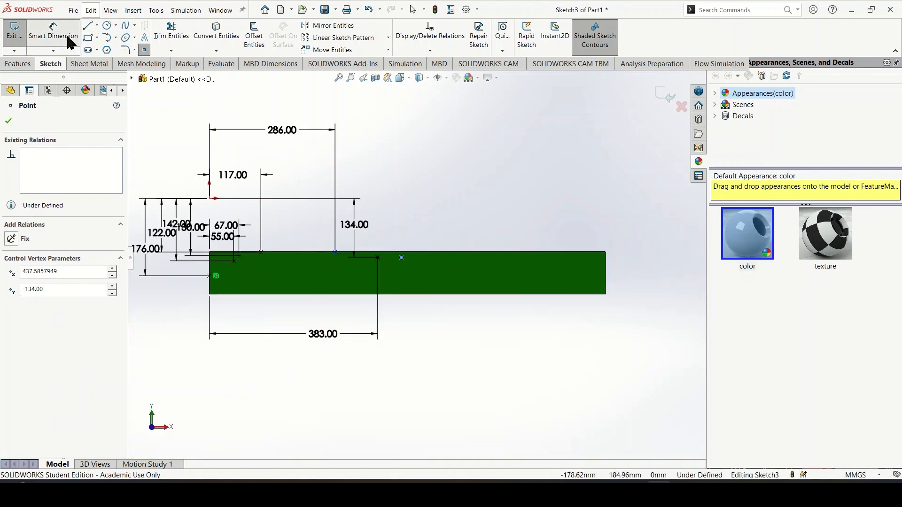
pyautogui.press('Escape')
# Step: Undo the red strokes in Paint's side view and check where the level rear roofline ends beneath the tail fin
pyautogui.click(700, 448)
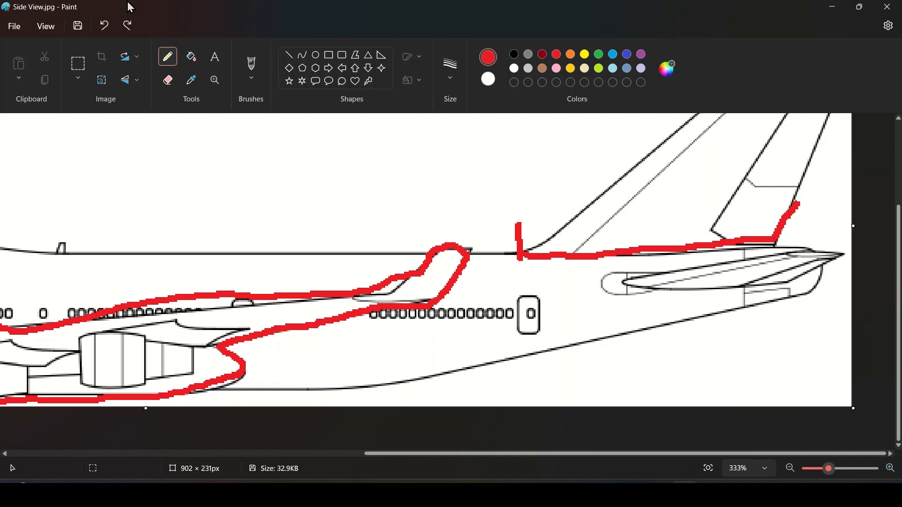
pyautogui.click(106, 29)
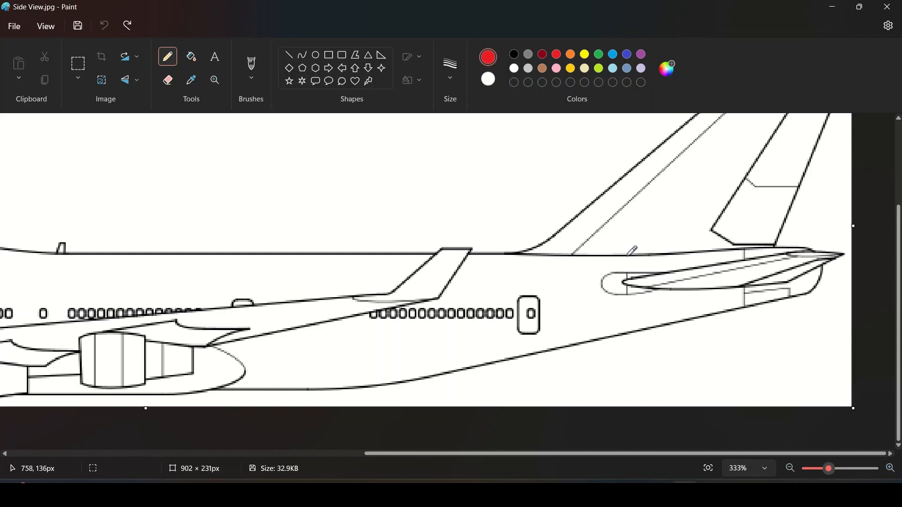
pyautogui.click(659, 489)
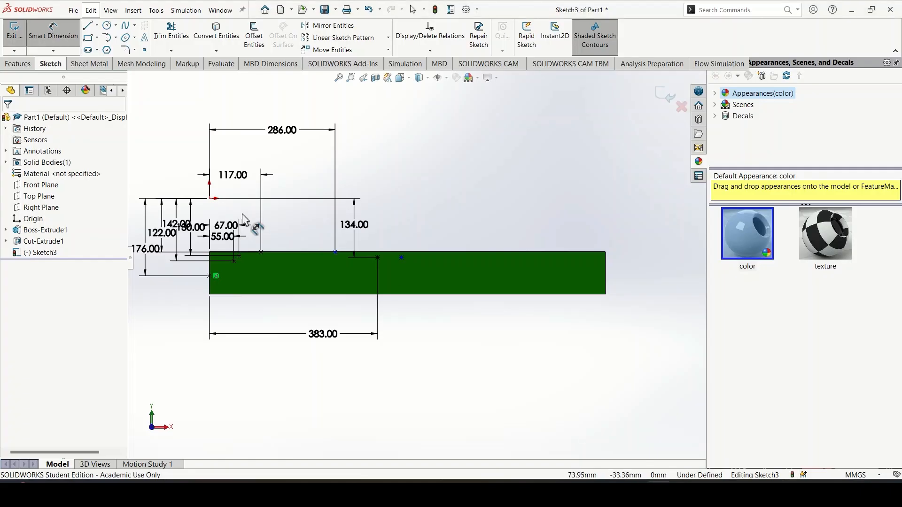
# Step: In SOLIDWORKS, dimension the newest roofline point 758 mm horizontally from the face's nose-side vertical edge
pyautogui.click(38, 45)
pyautogui.click(210, 284)
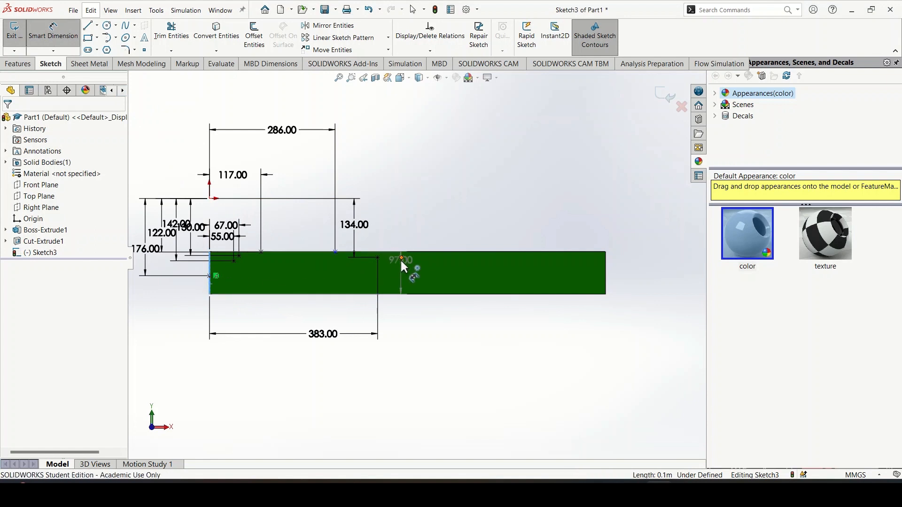
pyautogui.click(402, 260)
pyautogui.click(351, 405)
pyautogui.write('758')
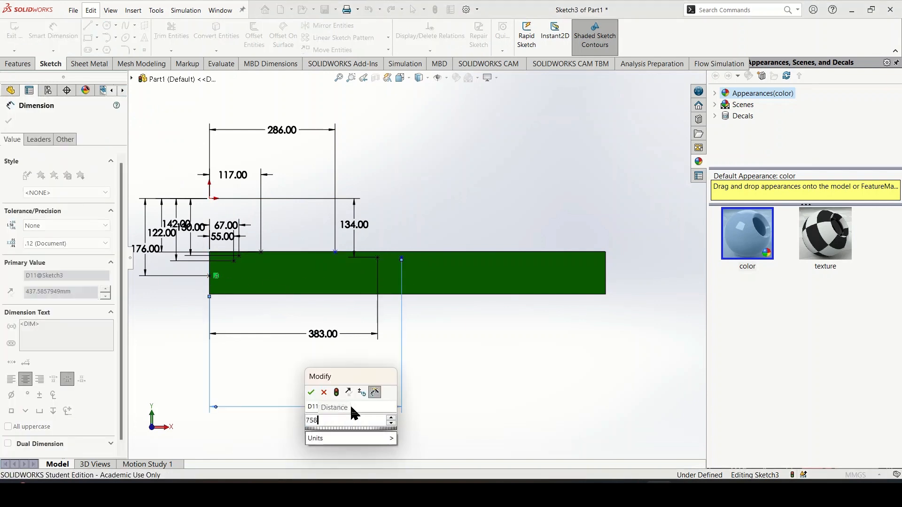
pyautogui.press('Return')
# Step: Check the roofline under the rudder in Paint's side view and place a SOLIDWORKS point about 852 mm across and 134 mm below the origin
pyautogui.moveTo(659, 489)
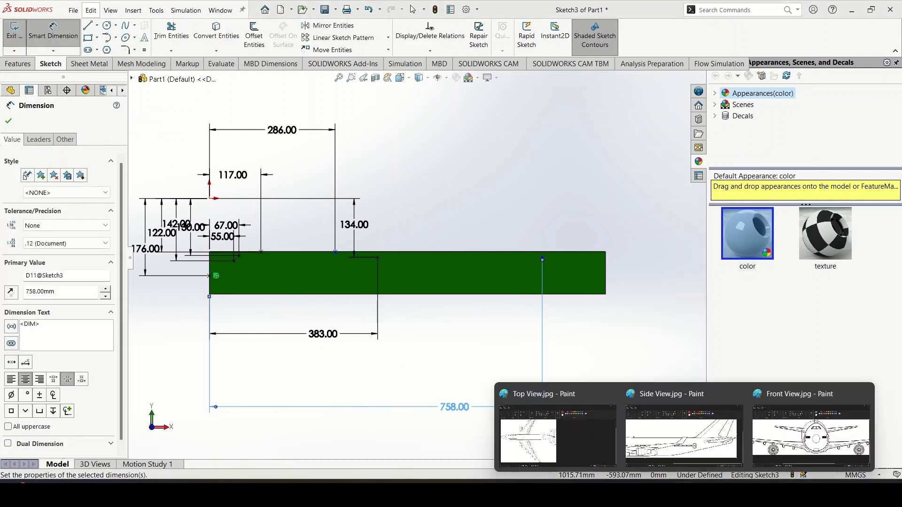
pyautogui.click(664, 436)
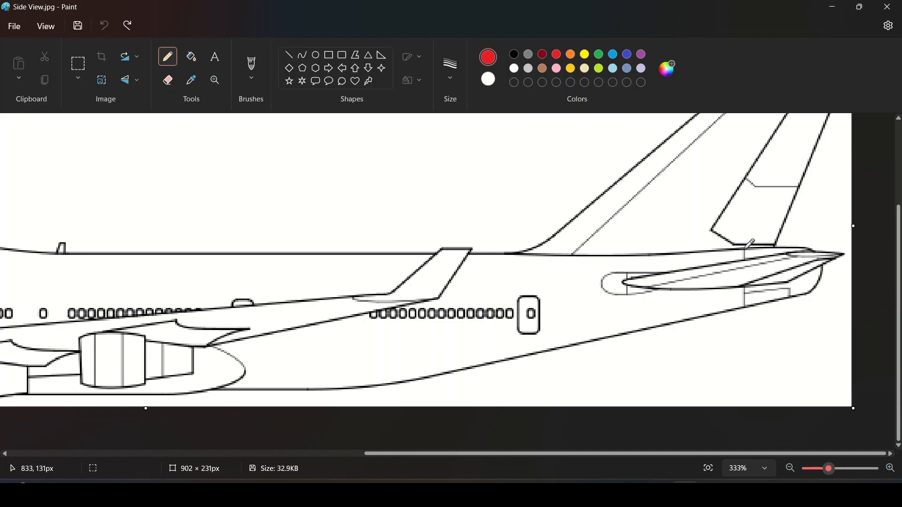
pyautogui.hotkey('alt', 'Tab')
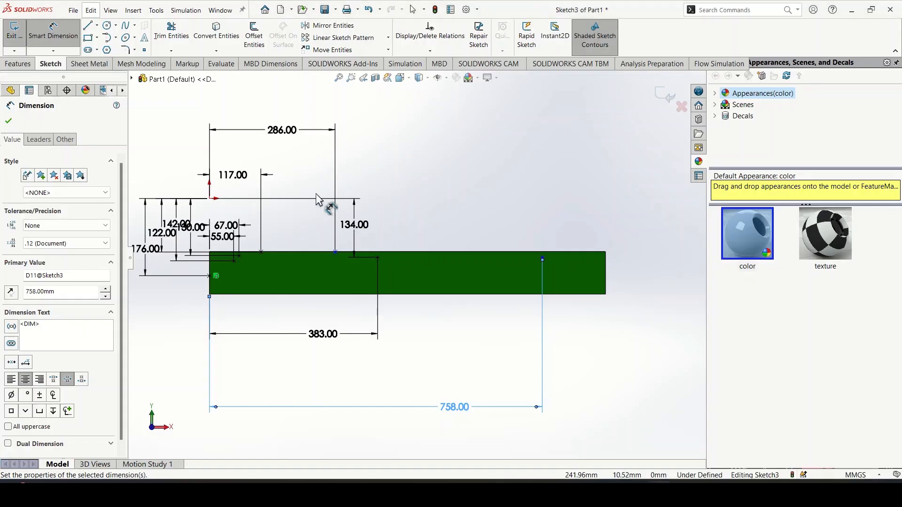
pyautogui.scroll(-3, 574, 267)
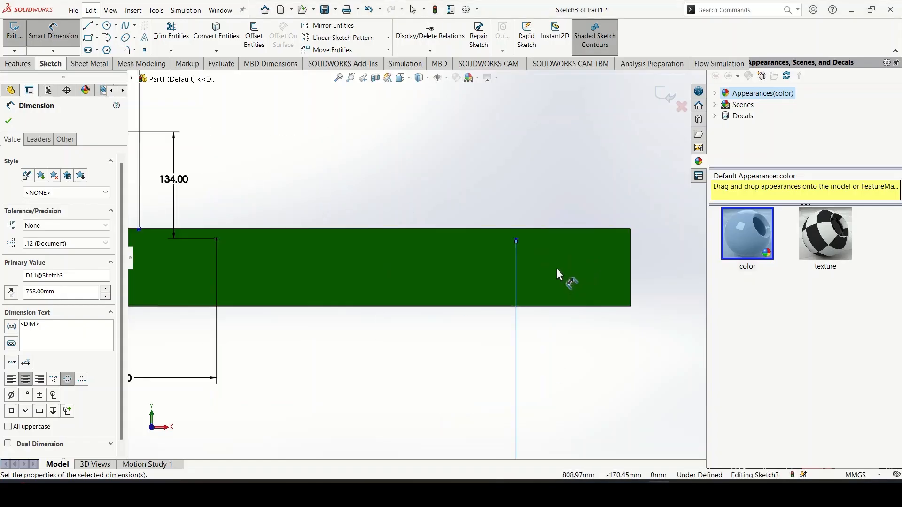
pyautogui.click(144, 49)
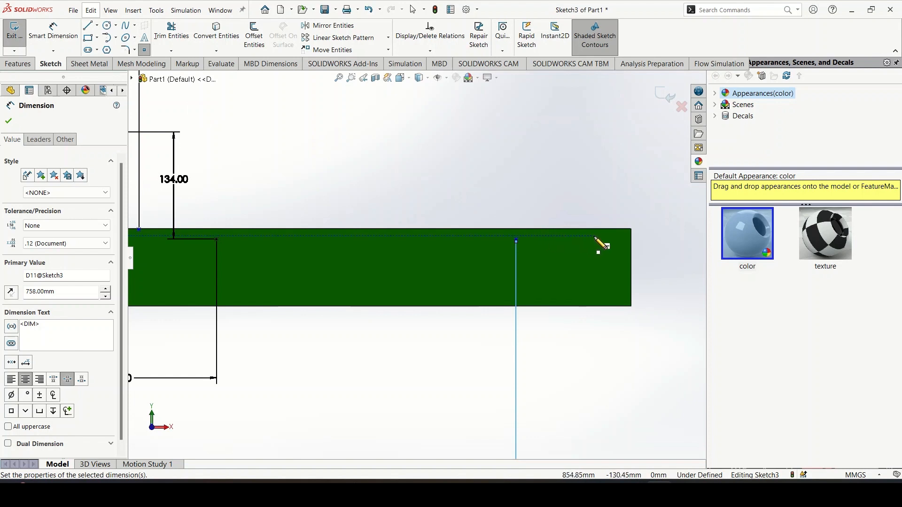
pyautogui.scroll(3, 590, 242)
pyautogui.scroll(-3, 442, 254)
pyautogui.click(461, 248)
pyautogui.scroll(-1, 434, 289)
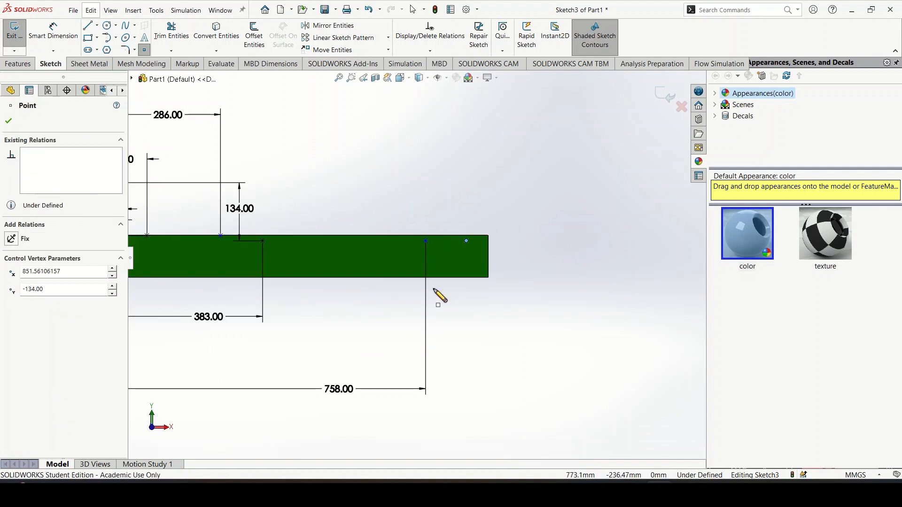
pyautogui.scroll(2, 433, 290)
# Step: Dimension the point under the rudder 833 mm horizontally from the face's lower nose-side corner
pyautogui.click(71, 34)
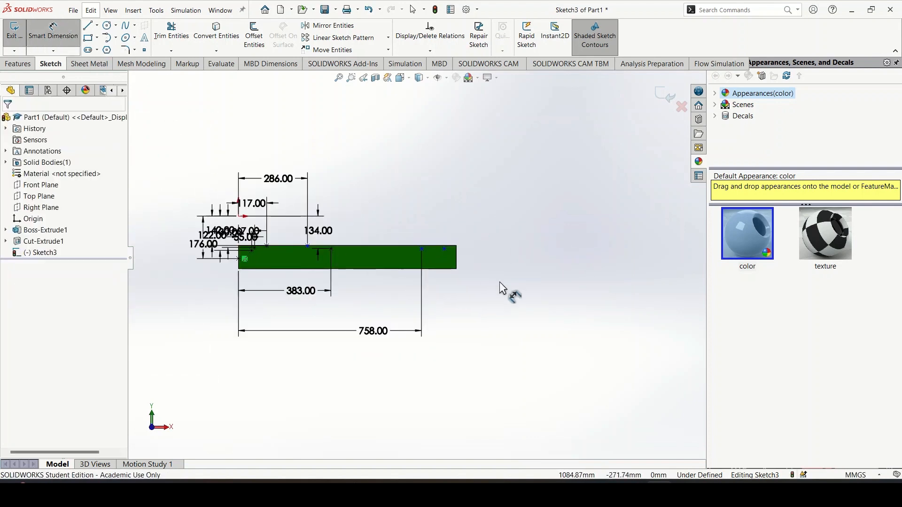
pyautogui.click(445, 249)
pyautogui.click(239, 268)
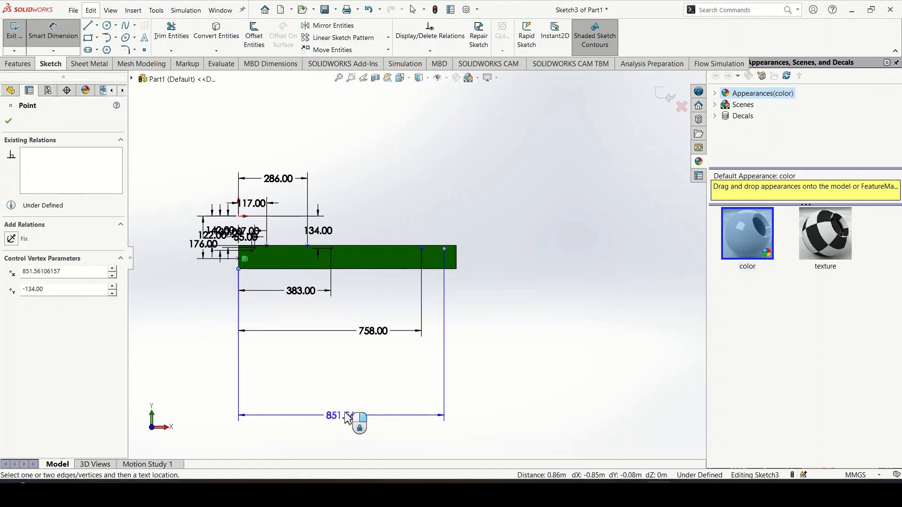
pyautogui.click(353, 404)
pyautogui.write('833')
pyautogui.press('Return')
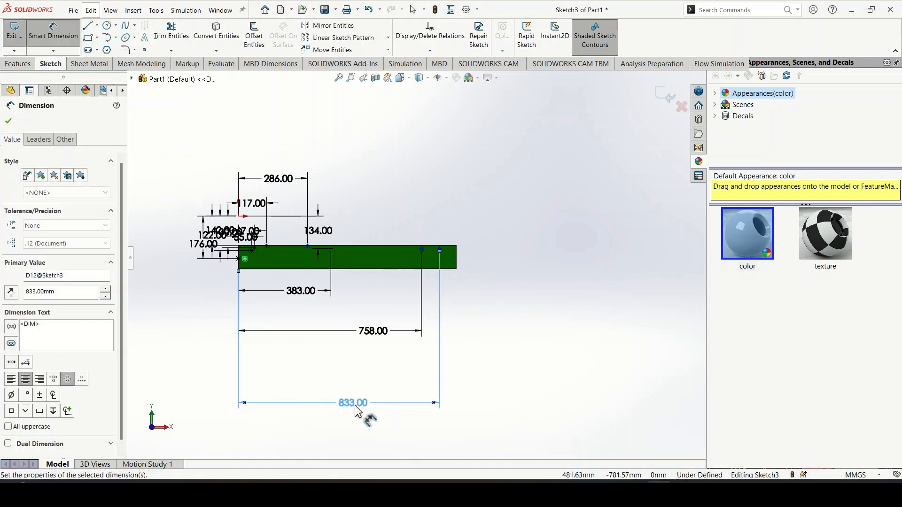
# Step: Dimension the point under the rudder 131 mm vertically below the origin
pyautogui.click(439, 250)
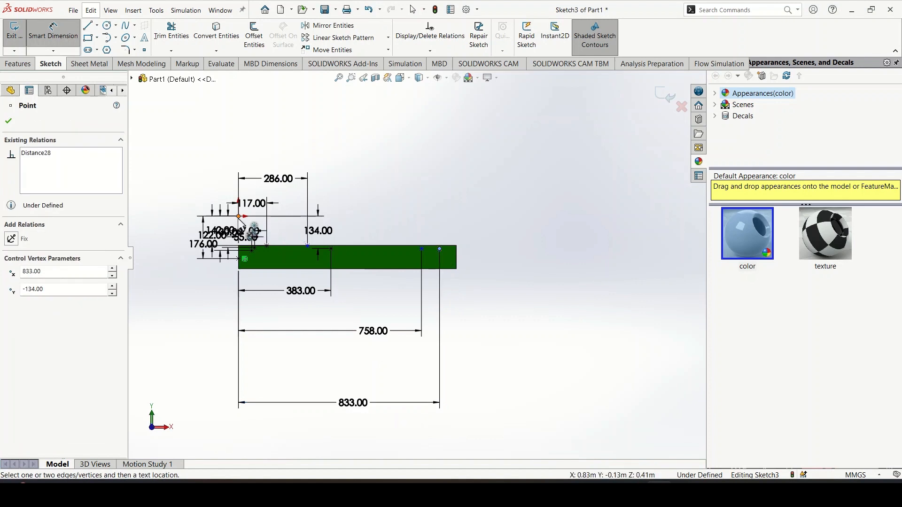
pyautogui.click(239, 216)
pyautogui.click(600, 235)
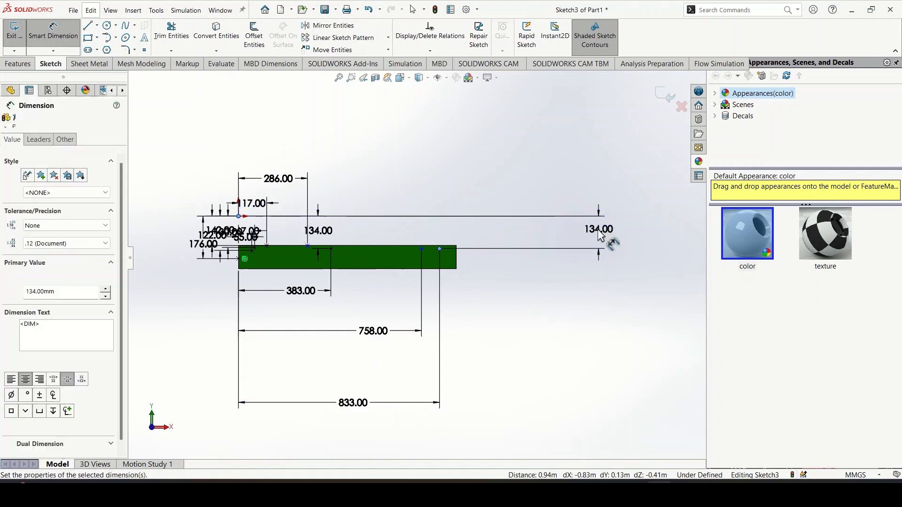
pyautogui.write('131')
pyautogui.press('Return')
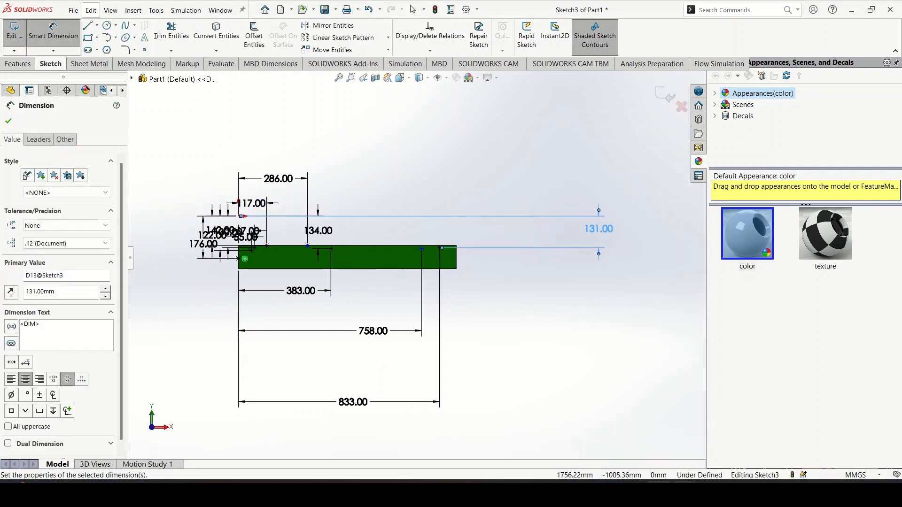
# Step: Check the rear end of the tail roofline in Paint and place a SOLIDWORKS point about 877 mm across and 131 mm below the origin
pyautogui.moveTo(684, 491)
pyautogui.click(679, 434)
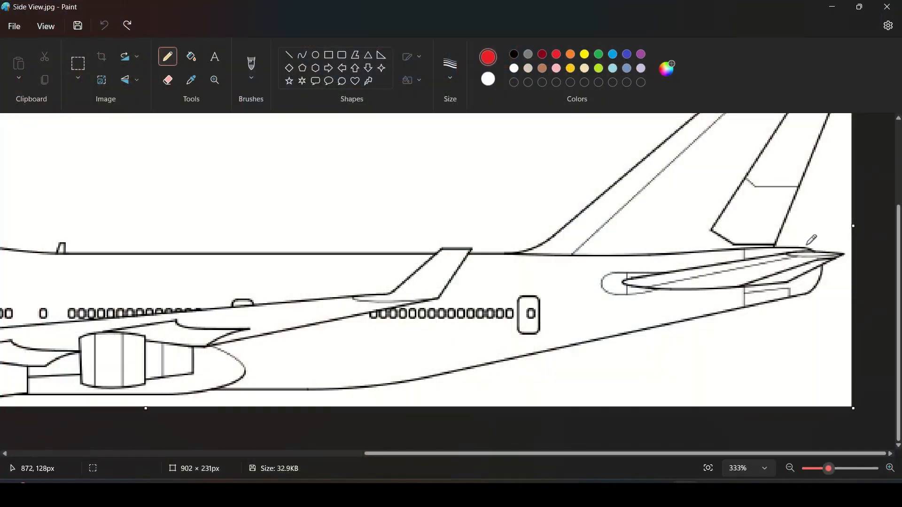
pyautogui.click(657, 423)
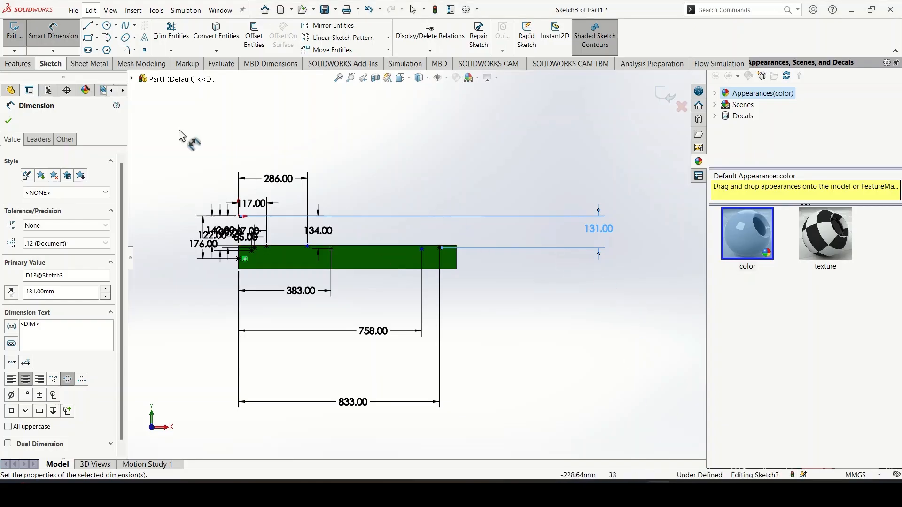
pyautogui.scroll(3, 365, 249)
pyautogui.scroll(-2, 382, 261)
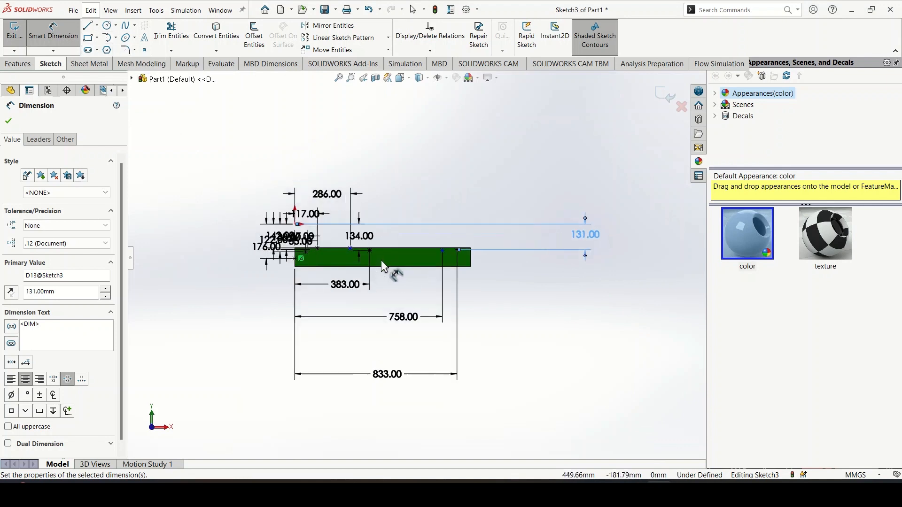
pyautogui.click(144, 49)
pyautogui.scroll(-8, 498, 252)
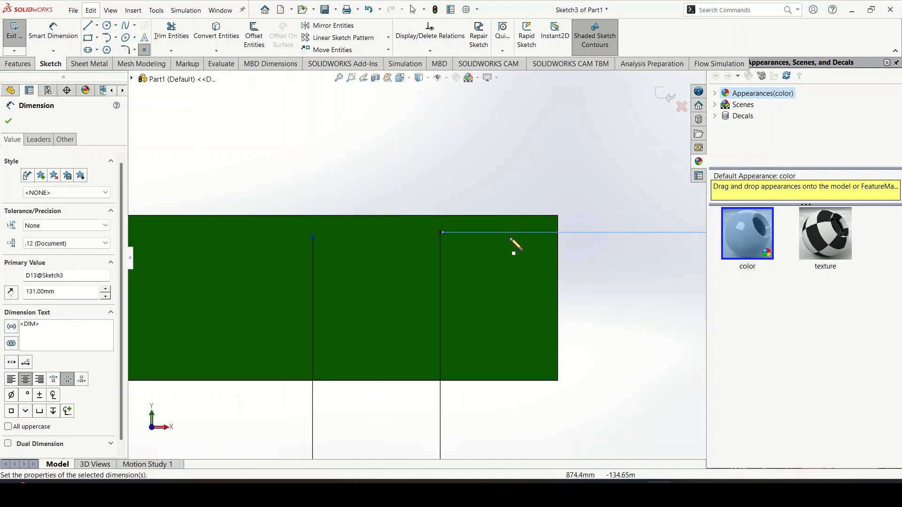
pyautogui.click(516, 232)
pyautogui.scroll(4, 487, 318)
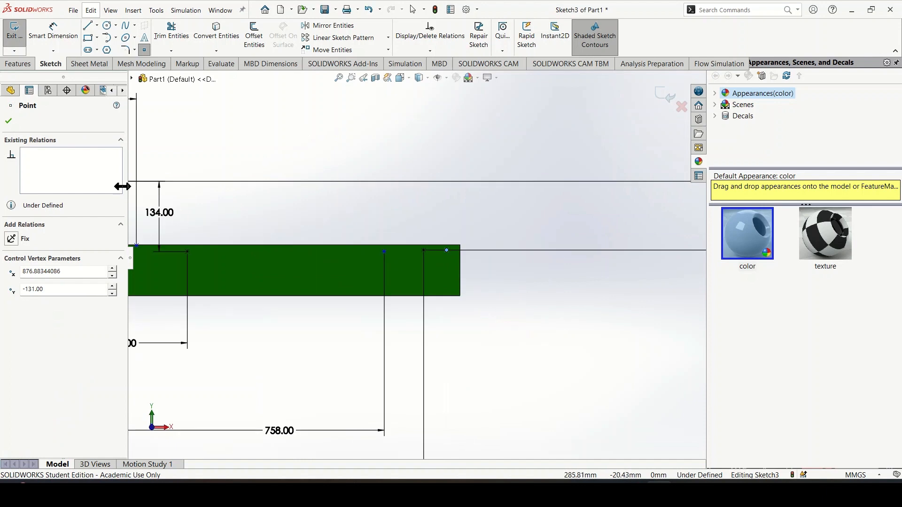
# Step: Dimension the point at the rear end of the tail roofline 872 mm horizontally from the face's nose-side edge
pyautogui.click(53, 34)
pyautogui.click(177, 264)
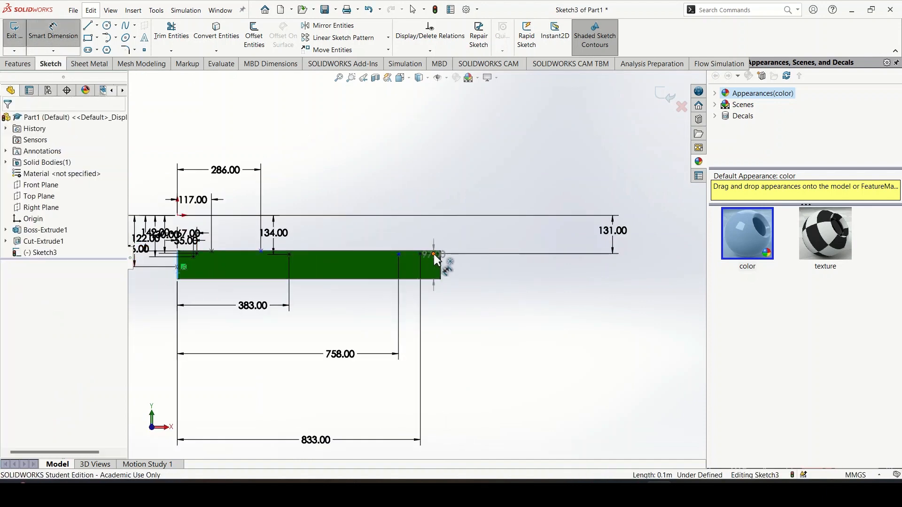
pyautogui.click(433, 253)
pyautogui.click(318, 124)
pyautogui.write('873')
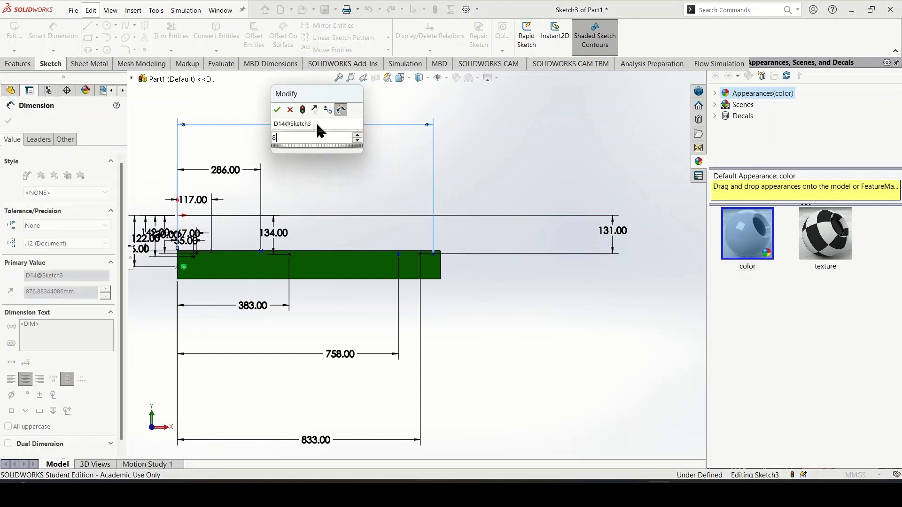
pyautogui.press('Return')
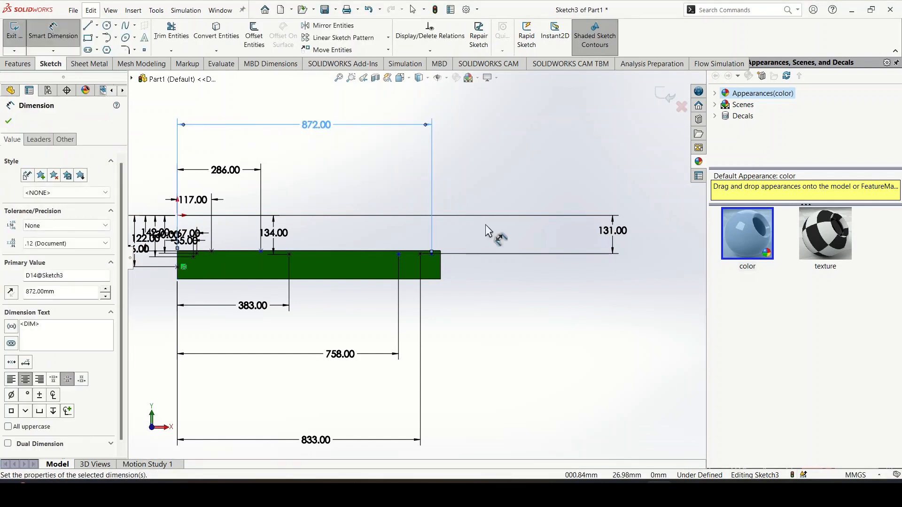
# Step: Dimension the point at the rear end of the tail roofline 130 mm vertically below the origin
pyautogui.click(432, 255)
pyautogui.click(178, 216)
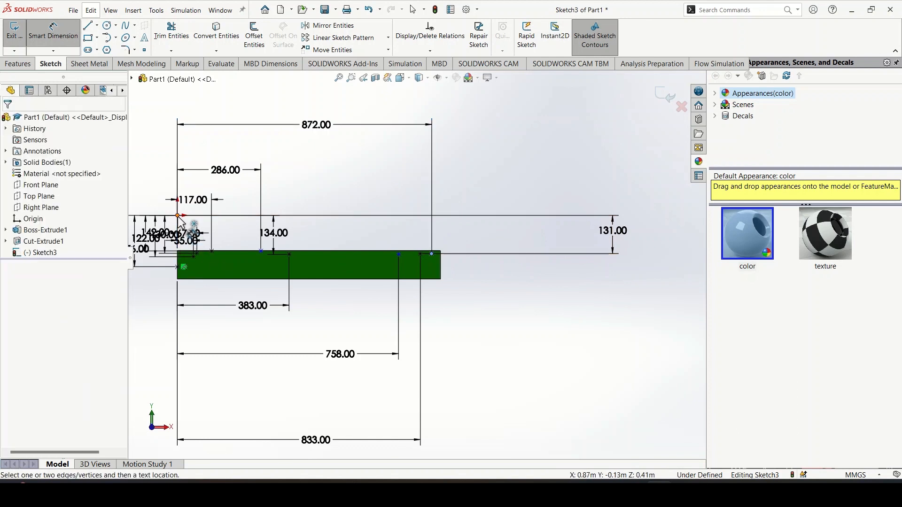
pyautogui.click(591, 234)
pyautogui.write('130')
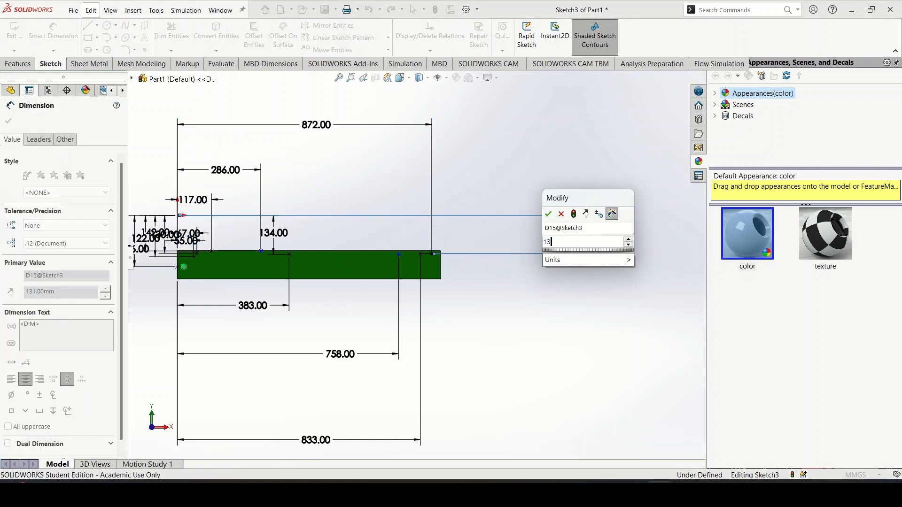
pyautogui.press('Return')
# Step: Check the upper tail cone end in Paint's side view and place a SOLIDWORKS point about 891 mm across and 176 mm below the origin
pyautogui.click(685, 494)
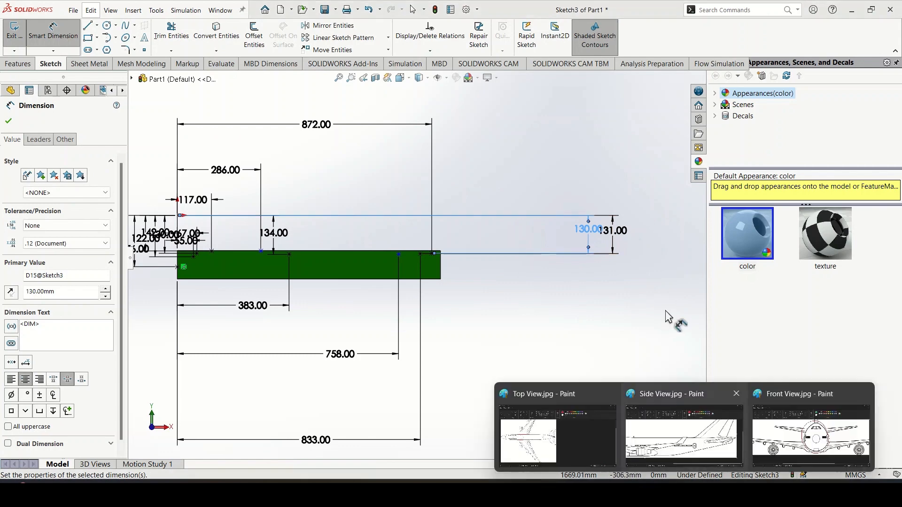
pyautogui.click(744, 422)
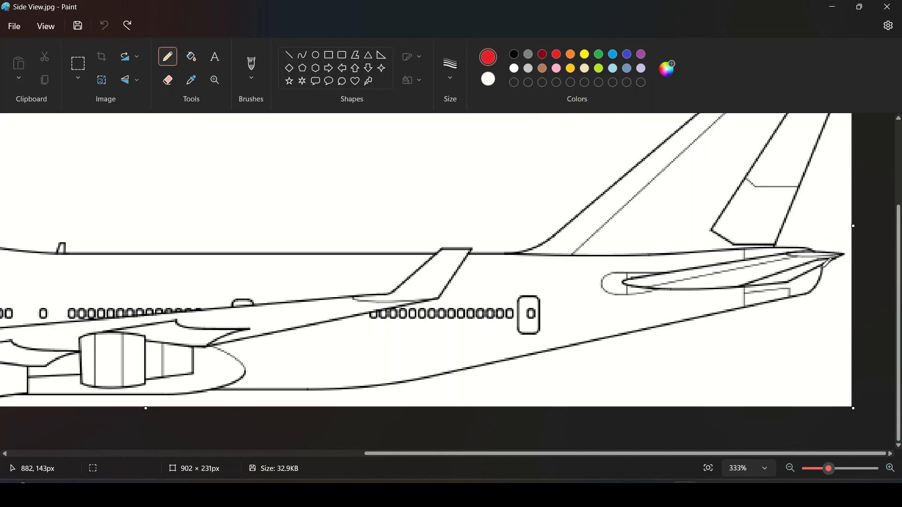
pyautogui.click(659, 493)
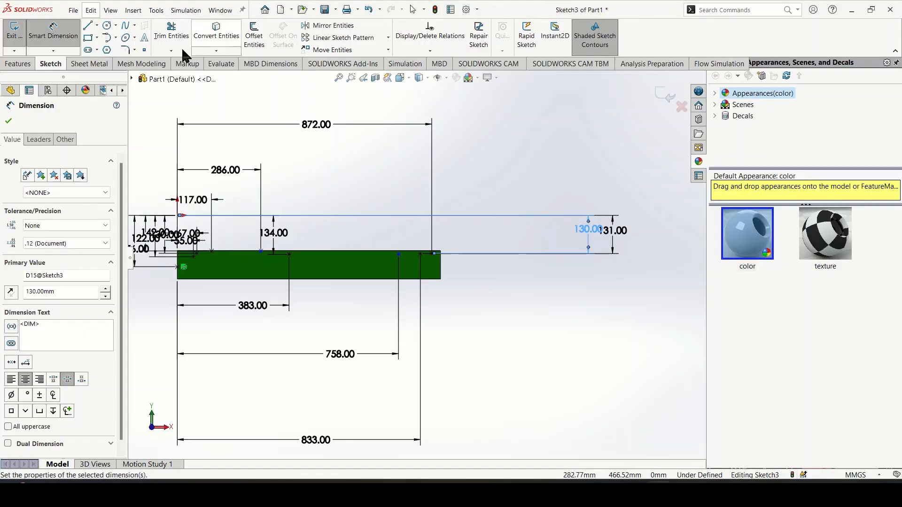
pyautogui.click(145, 50)
pyautogui.scroll(1, 441, 273)
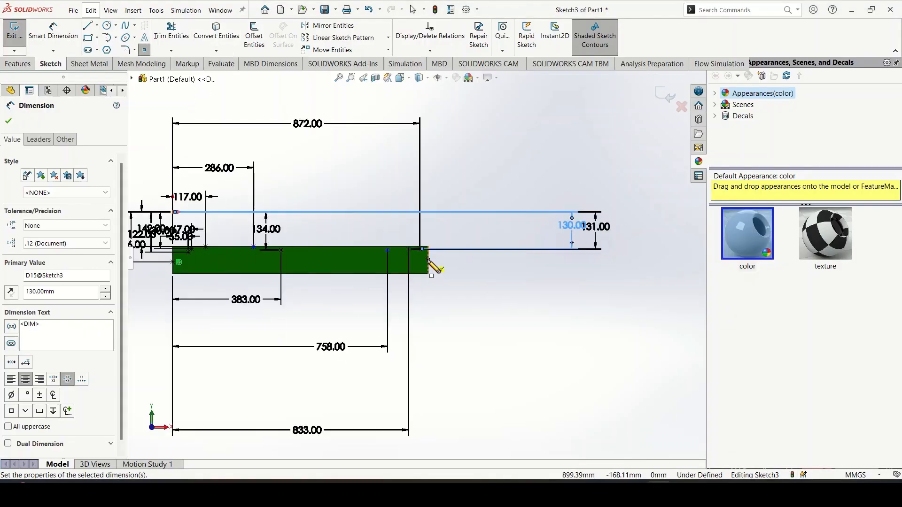
pyautogui.click(426, 261)
pyautogui.press('Escape')
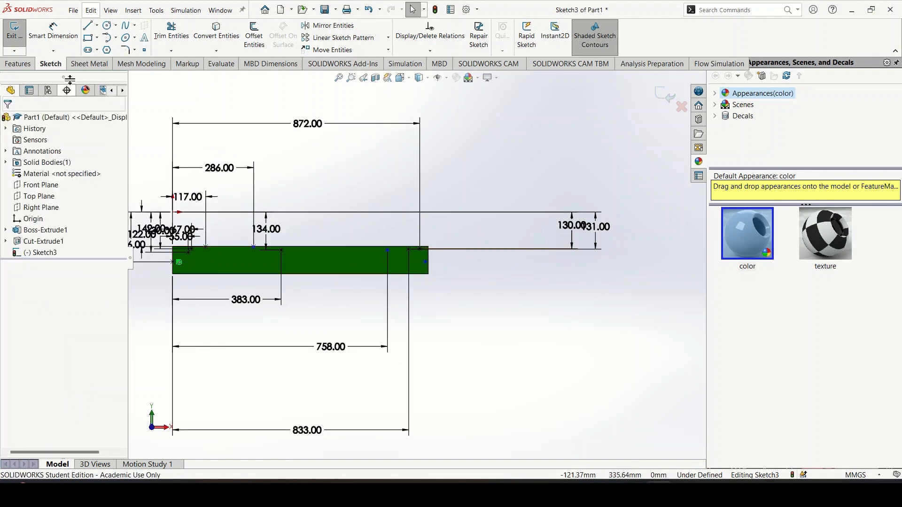
# Step: Dimension the tail cone end point 143 mm vertically below the origin
pyautogui.click(52, 36)
pyautogui.click(425, 261)
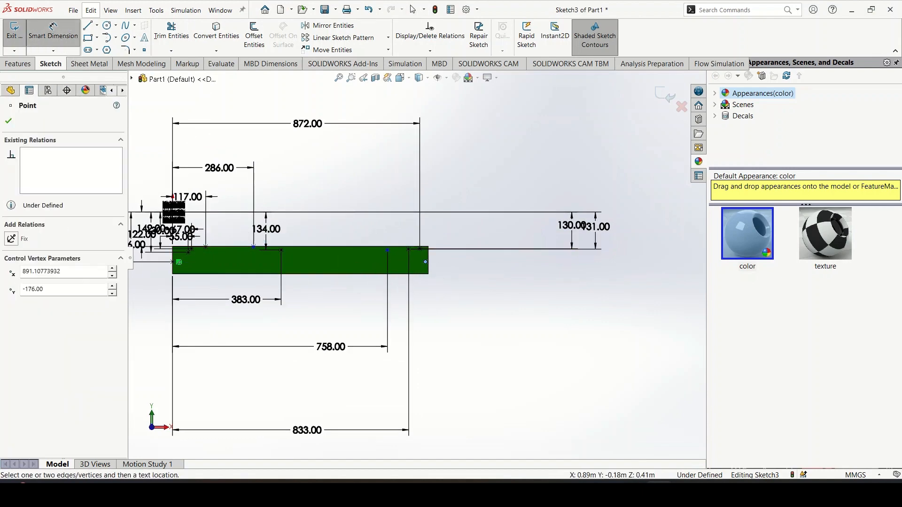
pyautogui.click(173, 211)
pyautogui.click(676, 234)
pyautogui.write('143')
pyautogui.press('Return')
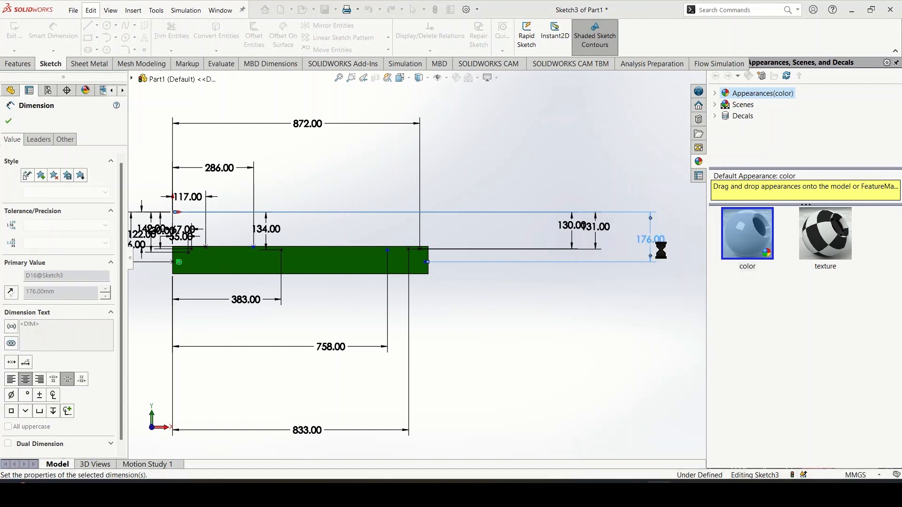
# Step: Dimension the tail cone end point 882 mm horizontally from the face's lower nose-side corner
pyautogui.scroll(-5, 428, 259)
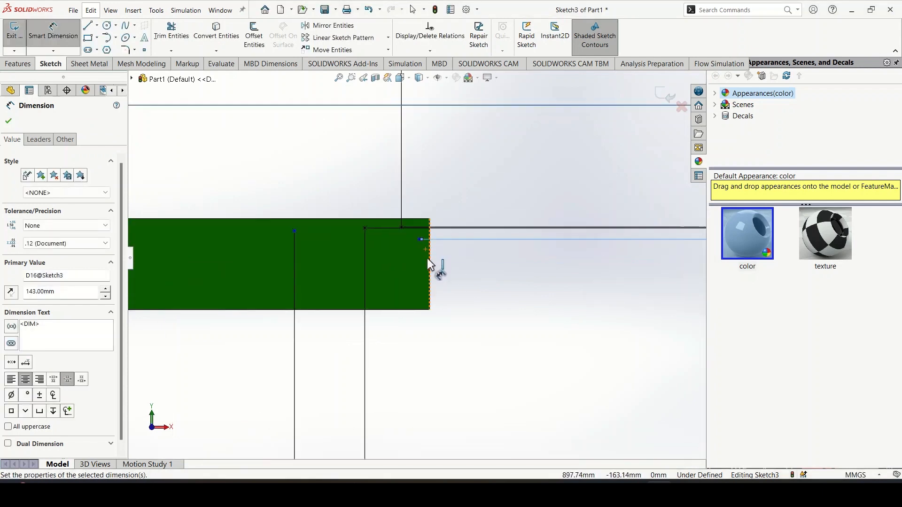
pyautogui.click(419, 240)
pyautogui.scroll(5, 419, 239)
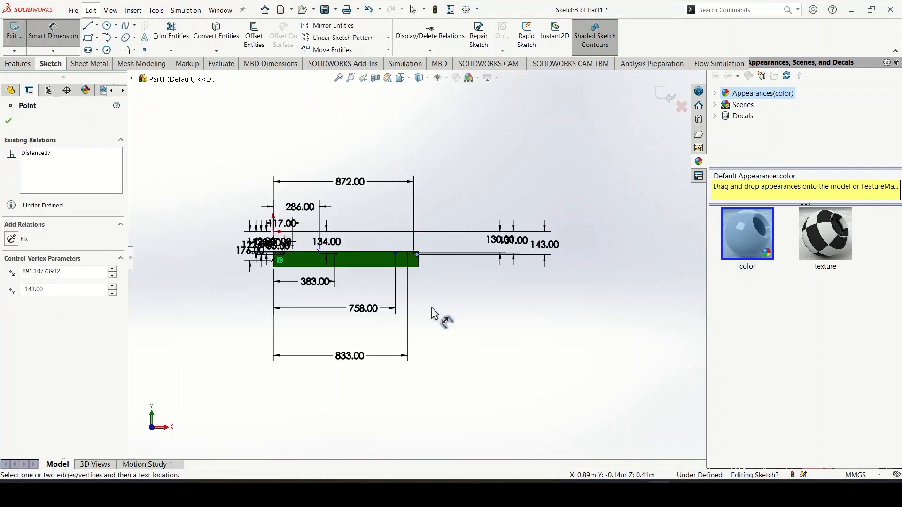
pyautogui.click(274, 266)
pyautogui.click(393, 410)
pyautogui.write('891')
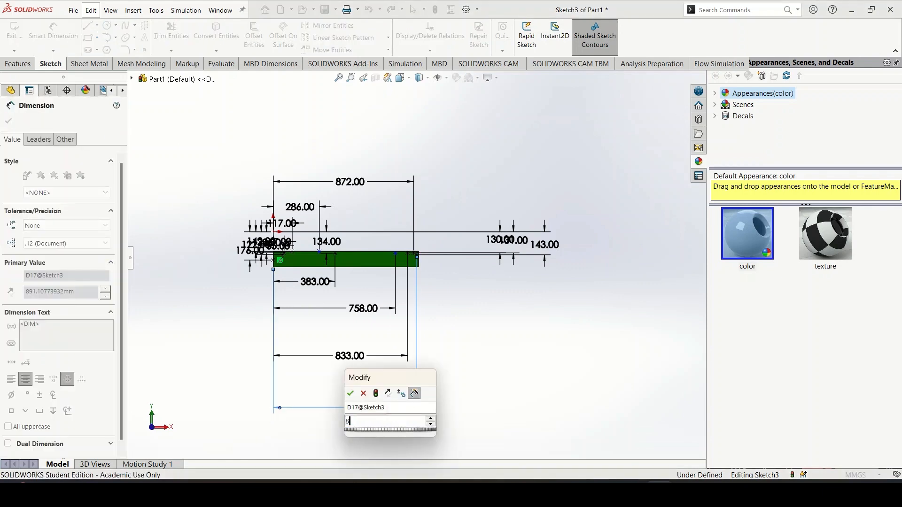
pyautogui.press('Return')
# Step: Switch to Paint's side view and check the pixel coordinates of the lower rear corner of the tail cone
pyautogui.click(684, 488)
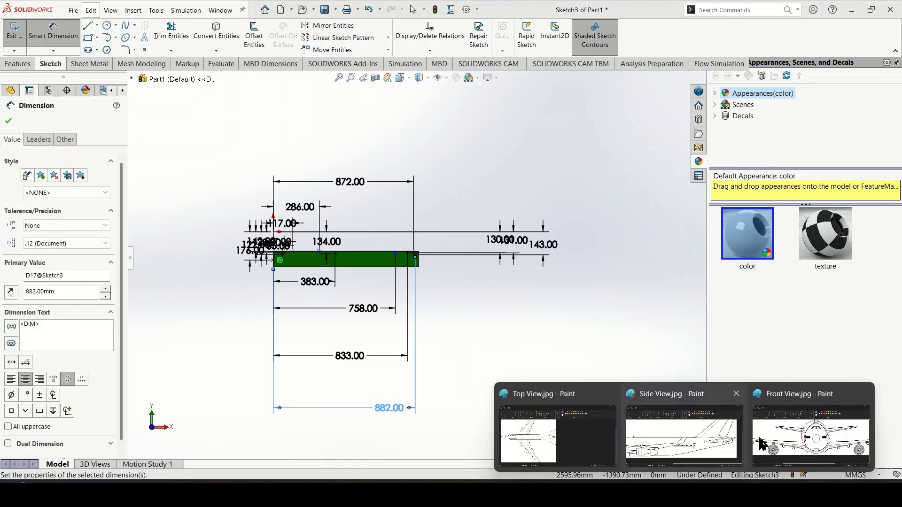
pyautogui.click(699, 452)
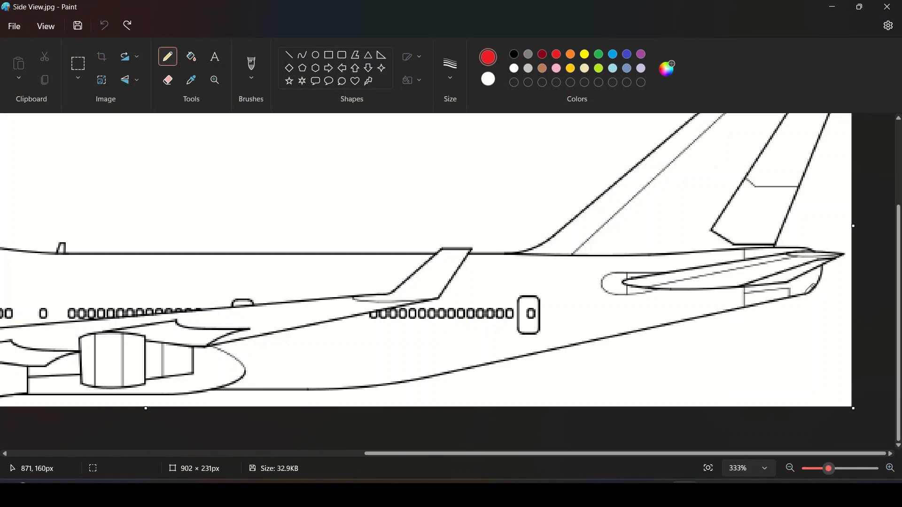
# Step: Switch to SOLIDWORKS, add a sketch point near the body's lower tail-end corner and dimension it 871 mm horizontally from the body's front edge
pyautogui.click(659, 489)
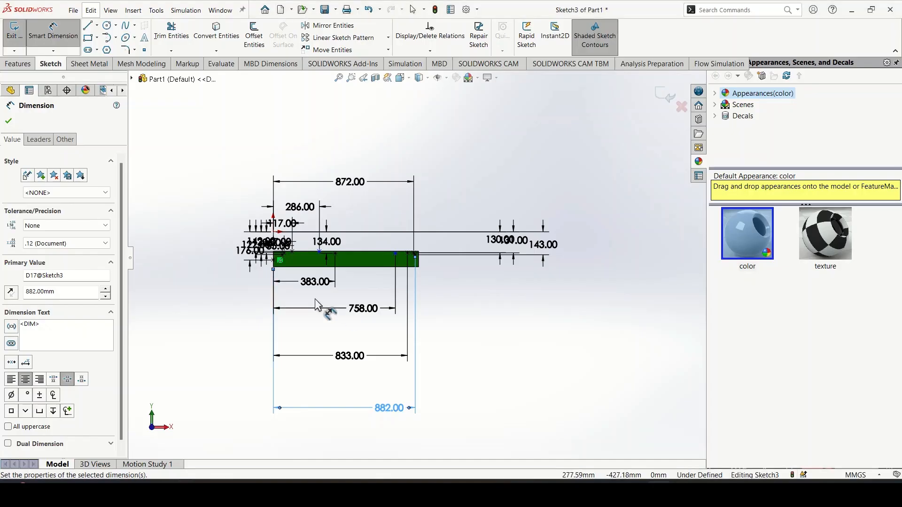
pyautogui.click(144, 50)
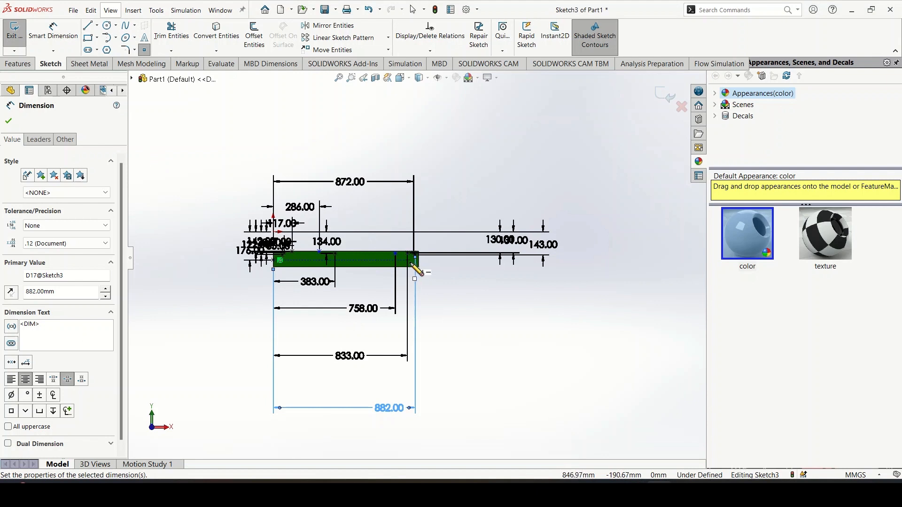
pyautogui.press('Escape')
pyautogui.press('Escape')
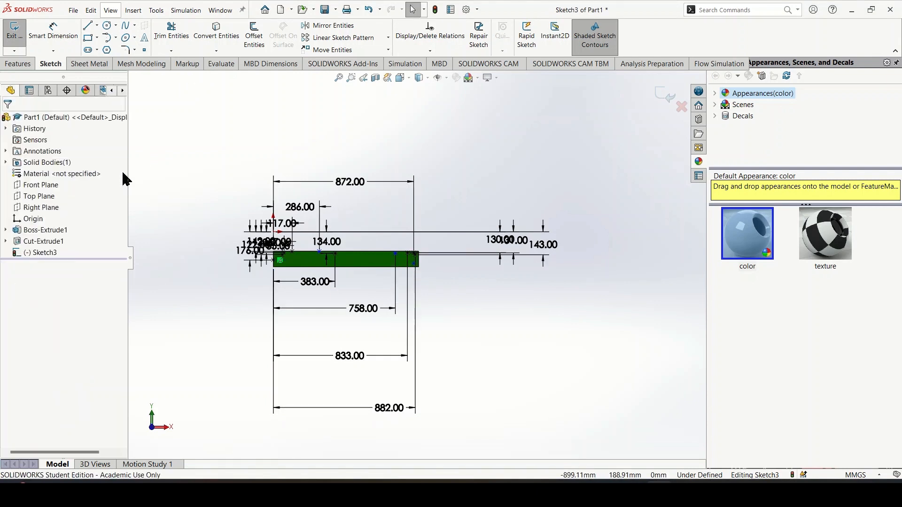
pyautogui.click(48, 46)
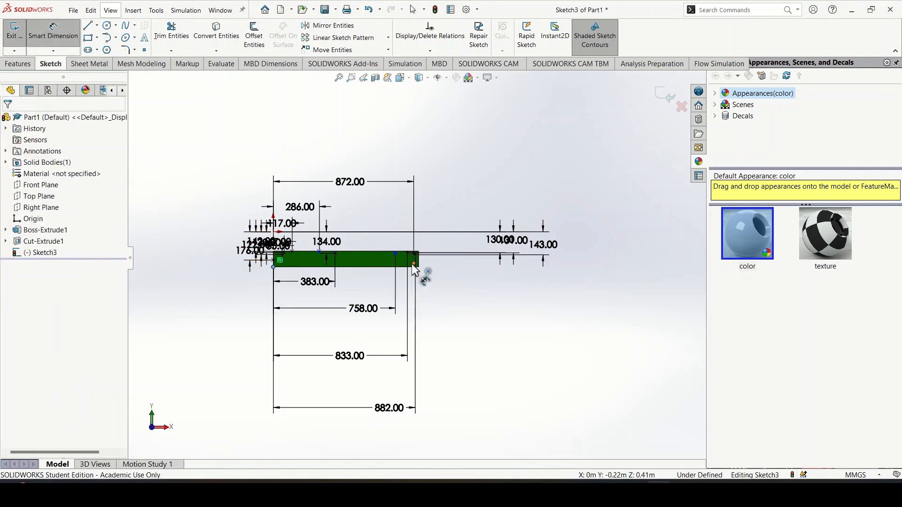
pyautogui.click(413, 264)
pyautogui.click(381, 437)
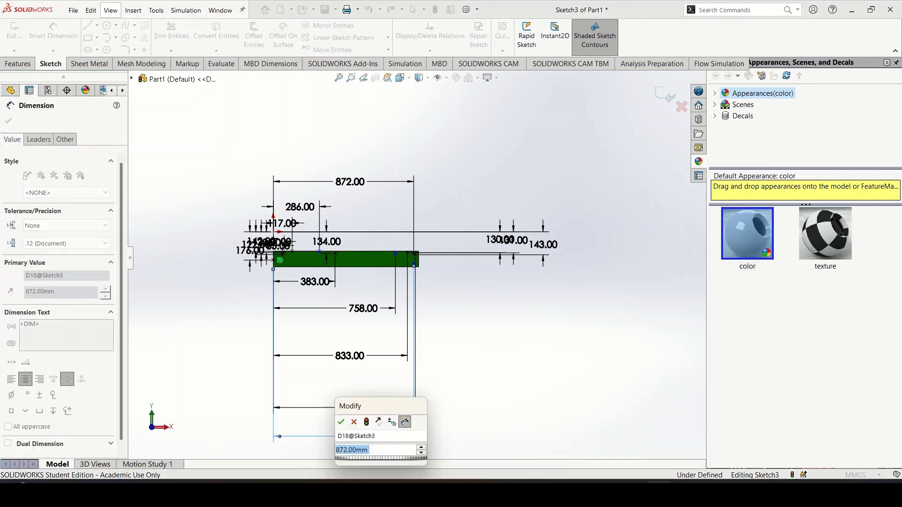
pyautogui.write('871')
pyautogui.press('Return')
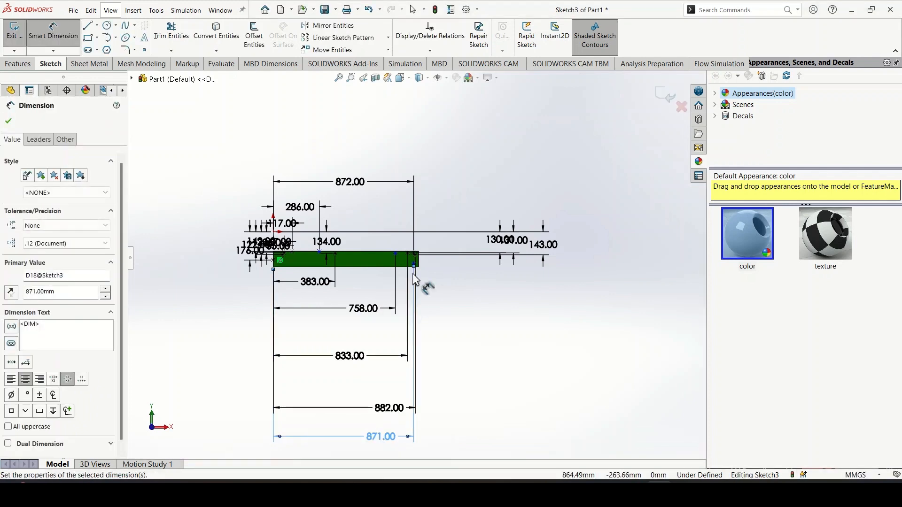
# Step: Dimension the new tail-end point 160 mm vertically from the origin
pyautogui.click(413, 265)
pyautogui.click(273, 232)
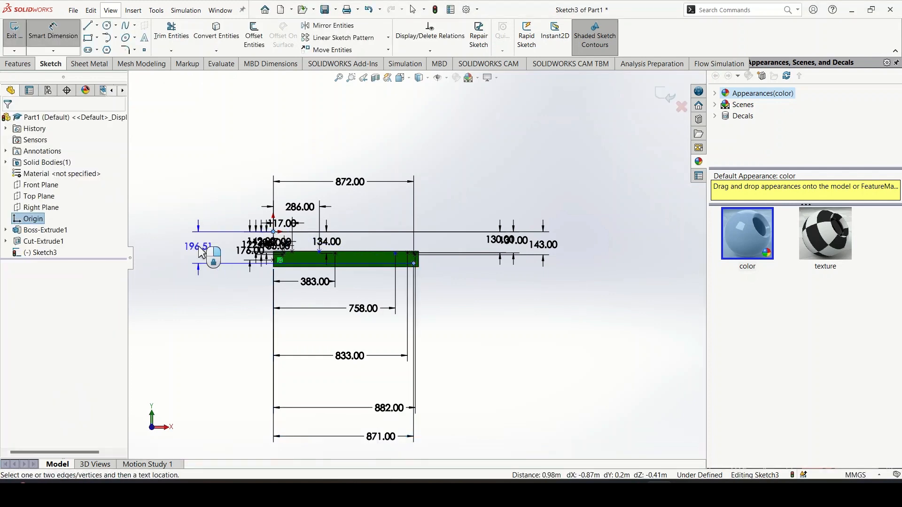
pyautogui.click(198, 247)
pyautogui.write('160')
pyautogui.press('Return')
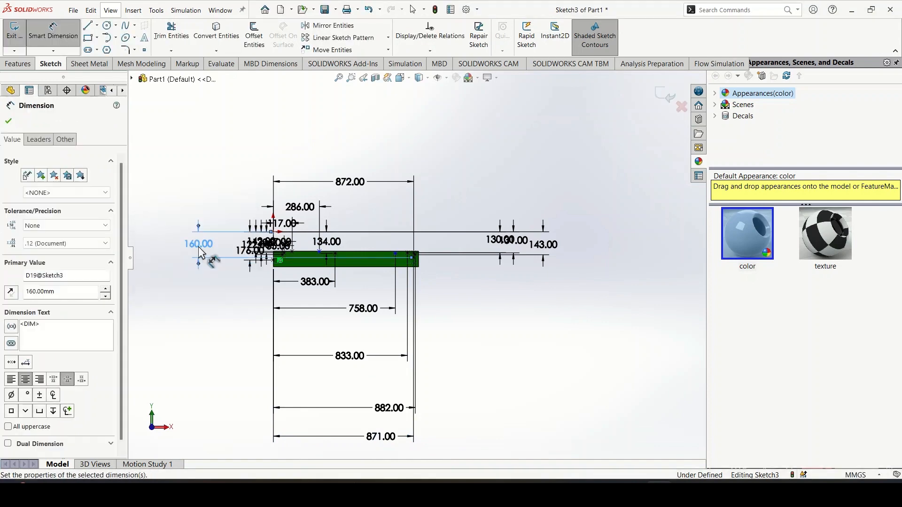
# Step: Switch to Paint to examine the rear fuselage underside in Side View.jpg and return to SOLIDWORKS
pyautogui.moveTo(761, 449)
pyautogui.click(684, 425)
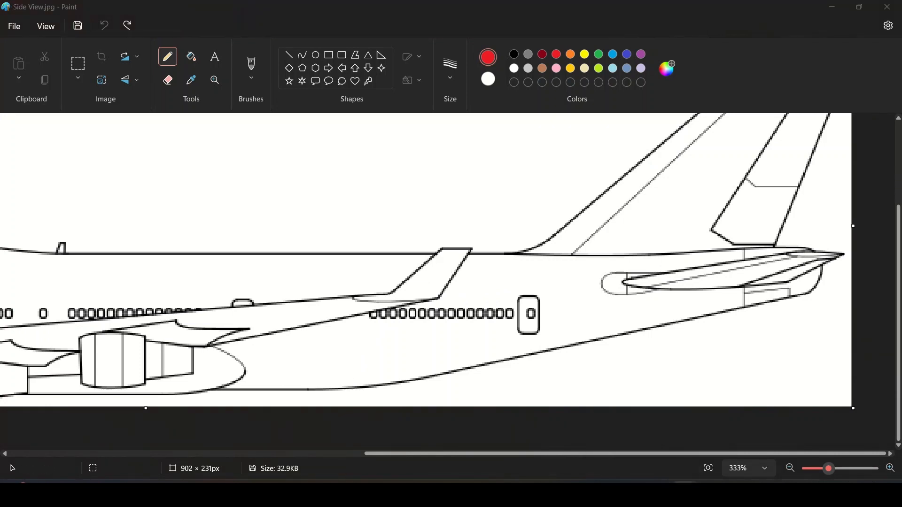
pyautogui.click(658, 483)
pyautogui.scroll(-1, 332, 291)
pyautogui.scroll(5, 391, 266)
pyautogui.scroll(-3, 391, 265)
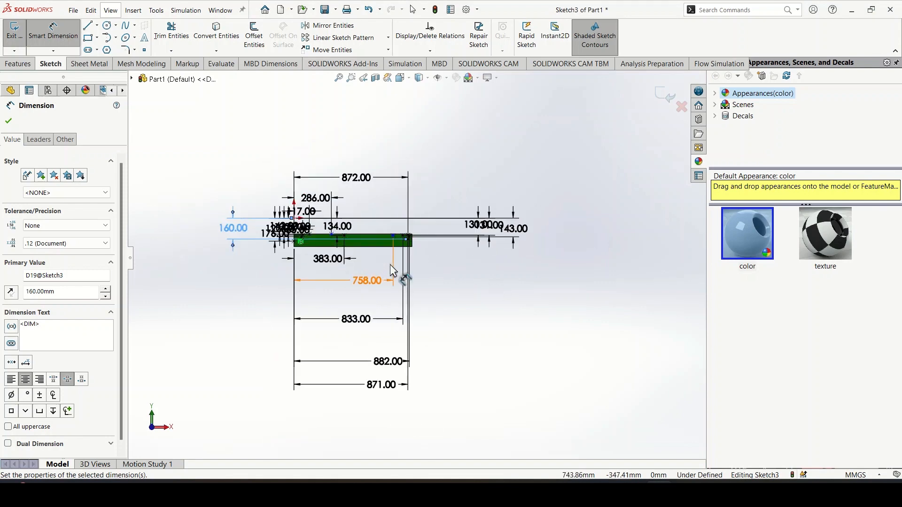
pyautogui.click(144, 50)
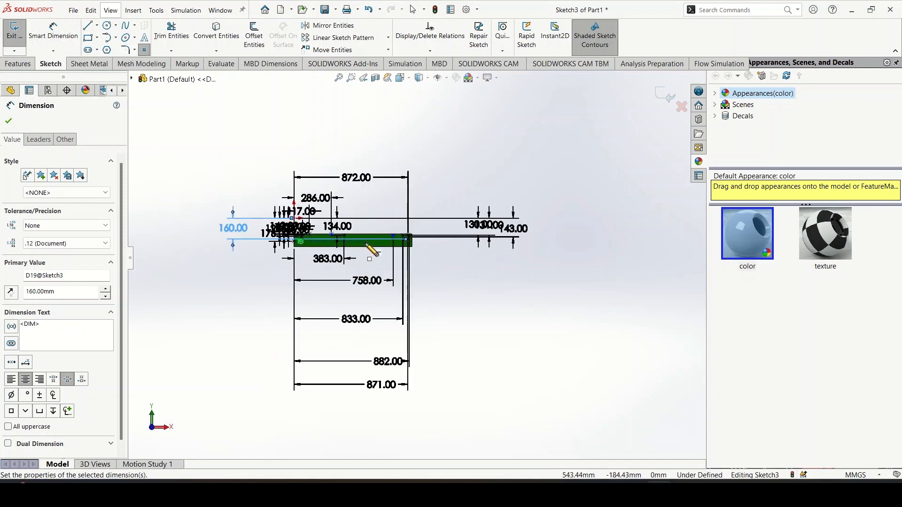
pyautogui.click(367, 245)
pyautogui.scroll(-2, 376, 252)
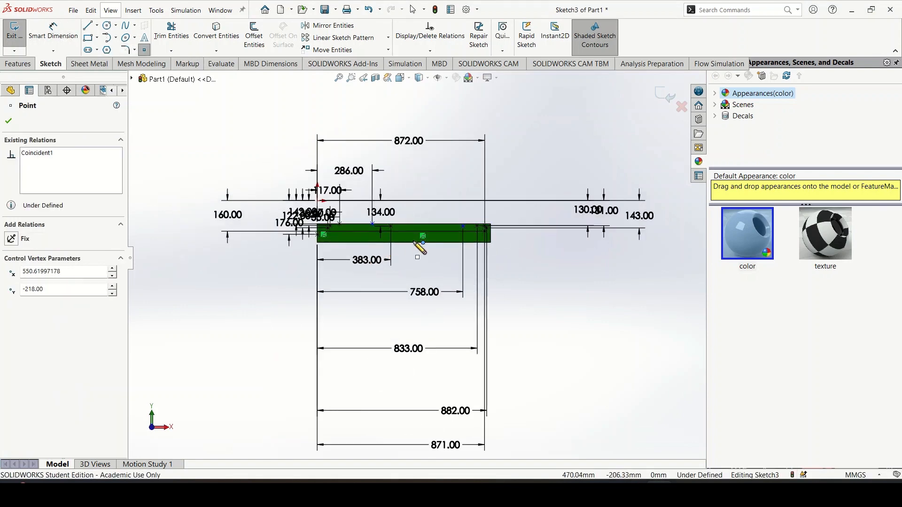
pyautogui.scroll(-6, 410, 241)
pyautogui.press('Escape')
pyautogui.click(502, 256)
pyautogui.press('Delete')
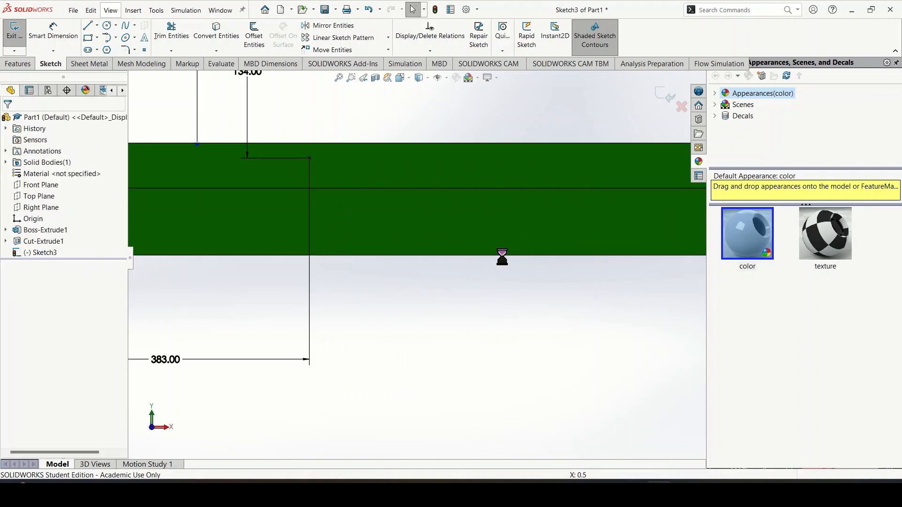
# Step: Add a sketch point for the rear belly on the body's lower edge, 575 mm from the front edge, checking Side View.jpg in Paint
pyautogui.click(144, 50)
pyautogui.click(467, 238)
pyautogui.scroll(5, 487, 313)
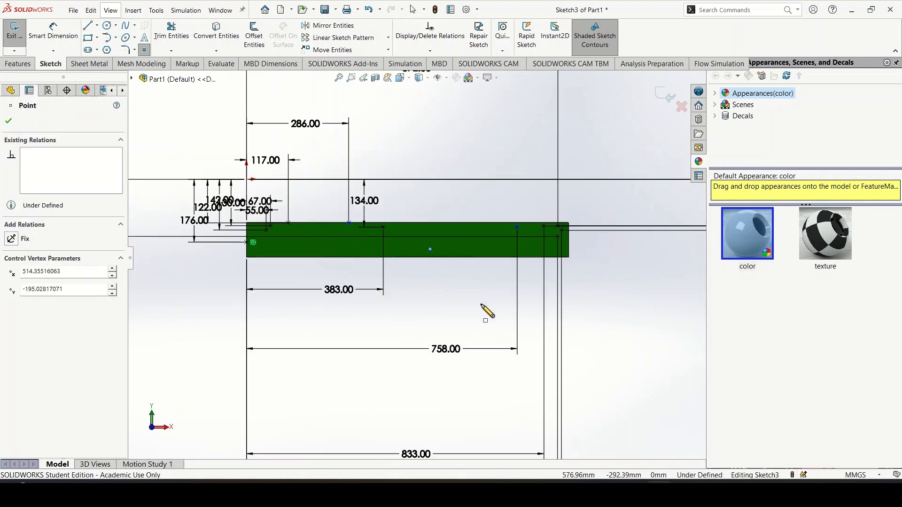
pyautogui.click(48, 38)
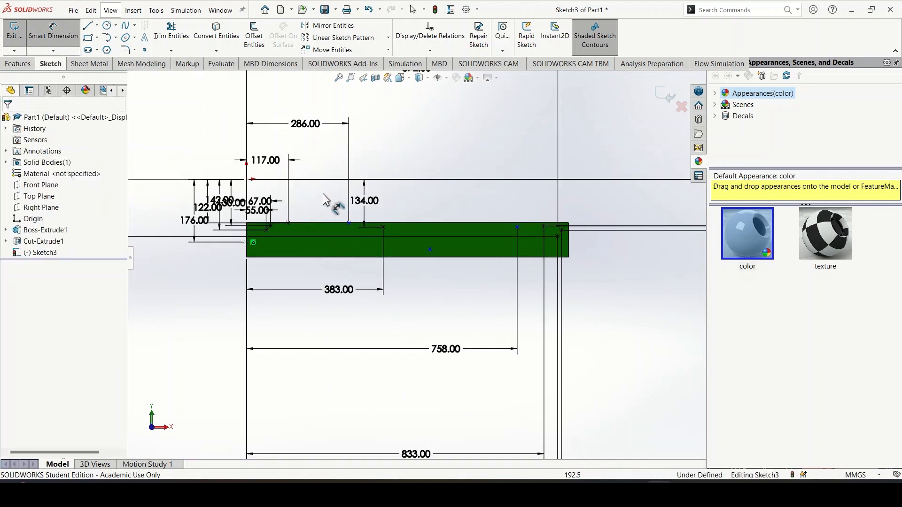
pyautogui.click(418, 249)
pyautogui.moveTo(670, 491)
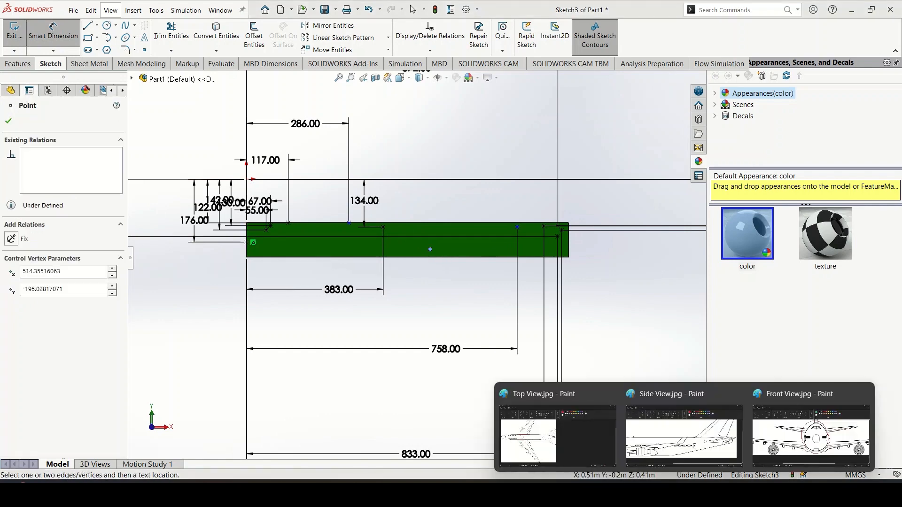
pyautogui.click(698, 432)
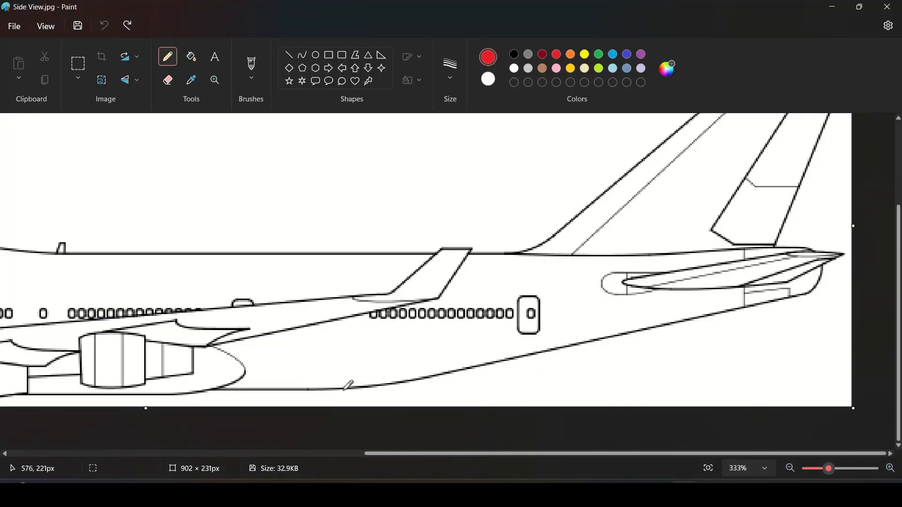
pyautogui.click(659, 491)
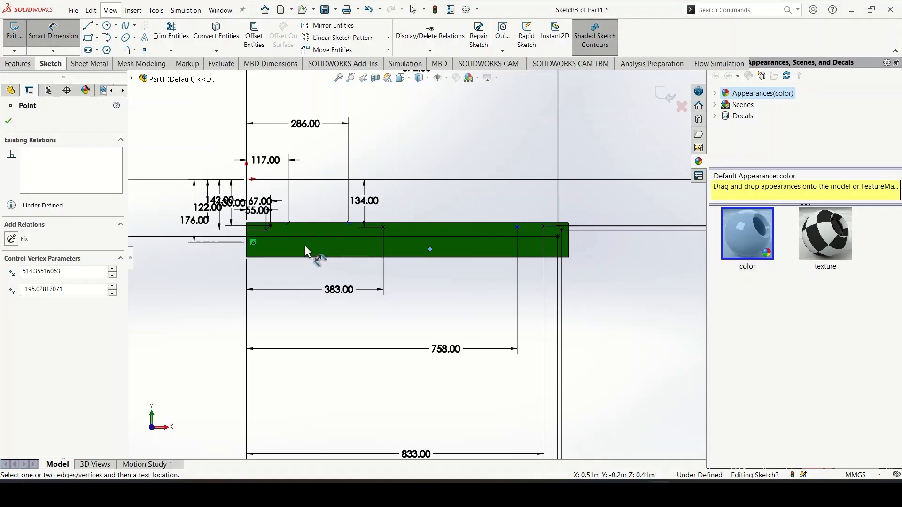
pyautogui.click(247, 253)
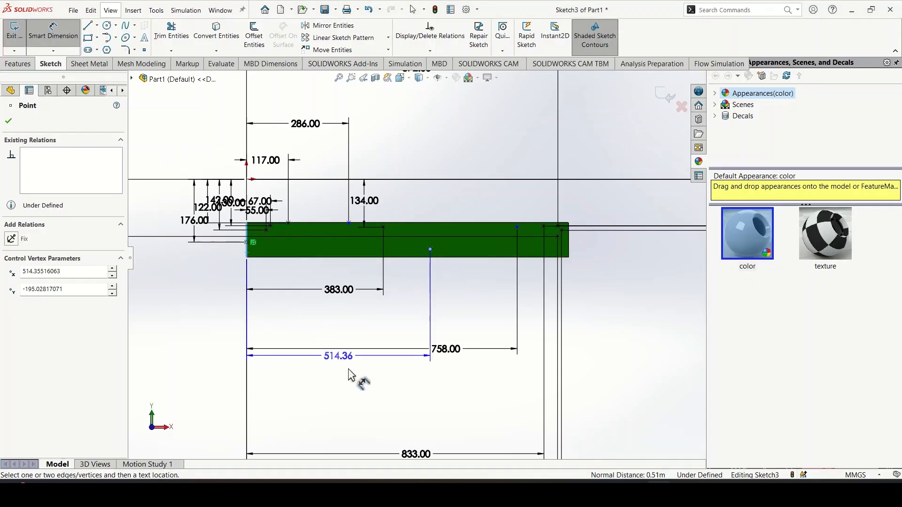
pyautogui.click(362, 401)
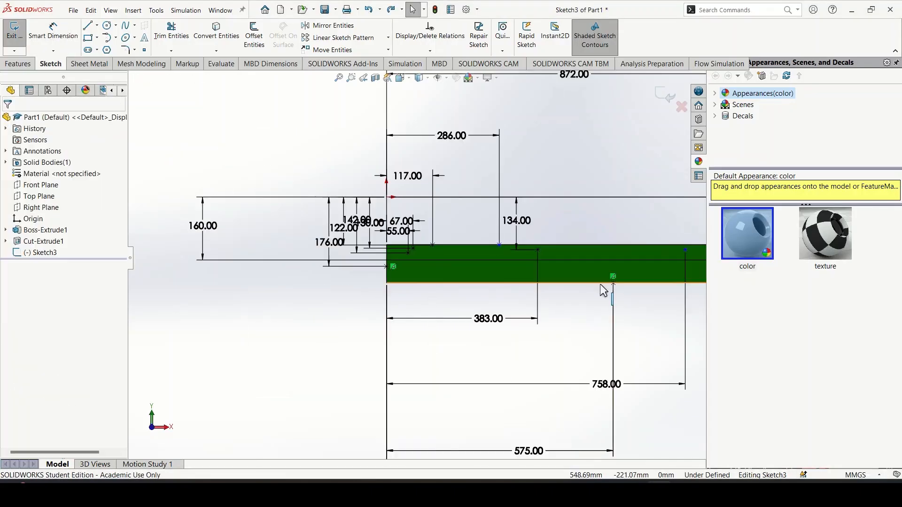
# Step: Check the nose underside in Side View.jpg in Paint, and place a SOLIDWORKS sketch point on the body's lower edge about 104 mm from the front edge
pyautogui.scroll(-3, 472, 289)
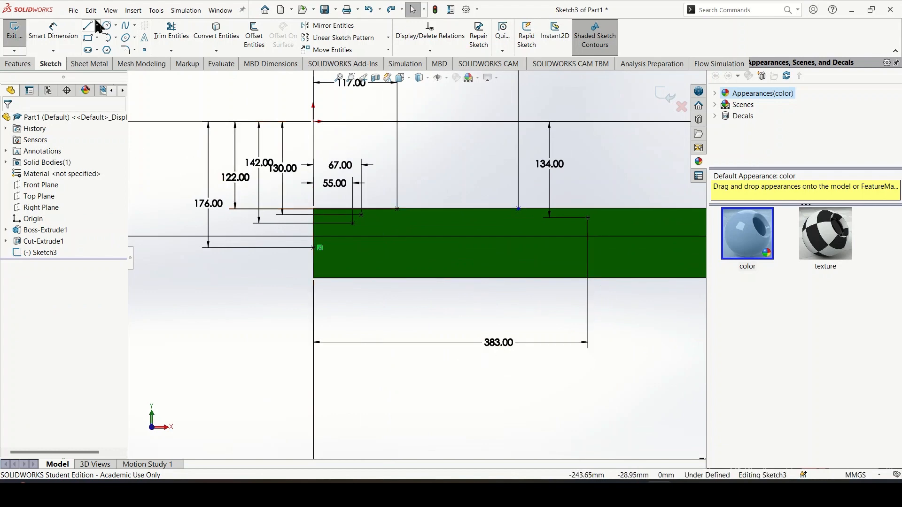
pyautogui.moveTo(684, 488)
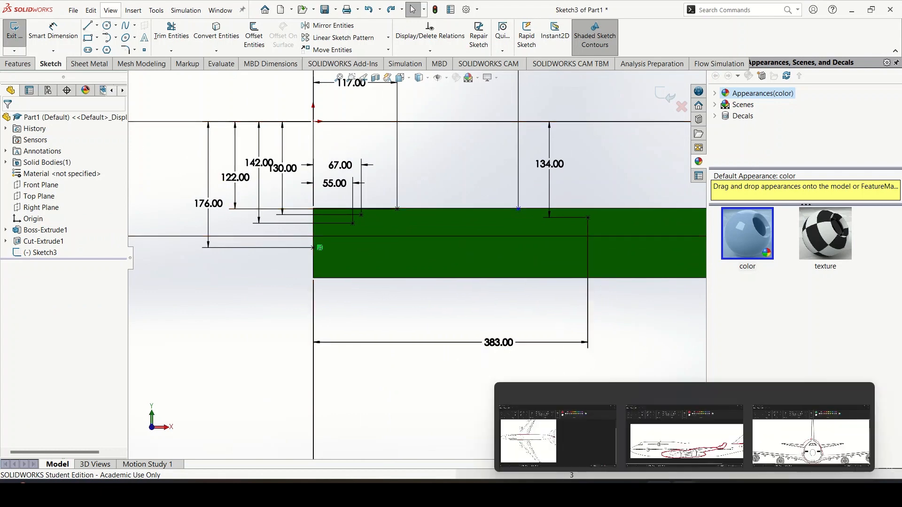
pyautogui.click(685, 437)
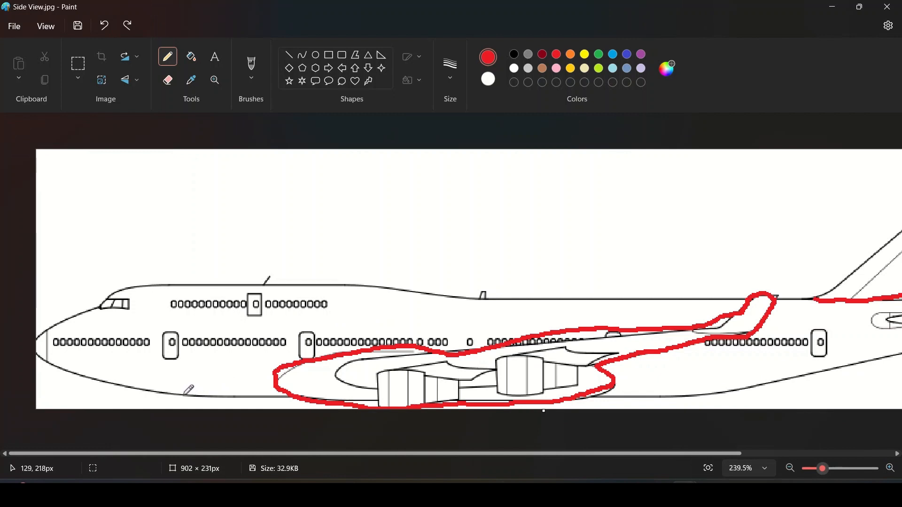
pyautogui.moveTo(663, 493)
pyautogui.click(662, 435)
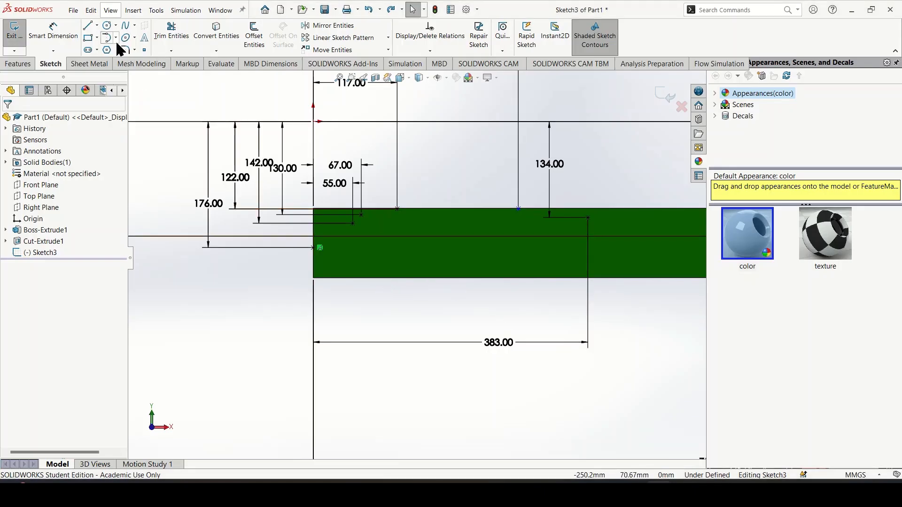
pyautogui.click(145, 50)
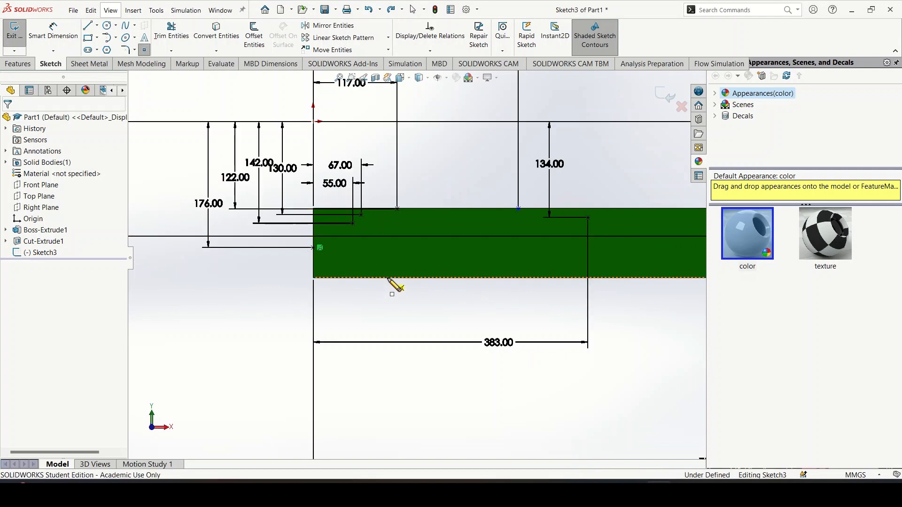
pyautogui.click(388, 278)
pyautogui.press('Escape')
# Step: Dimension the new lower-edge point 281 mm horizontally from the body's front edge
pyautogui.click(53, 31)
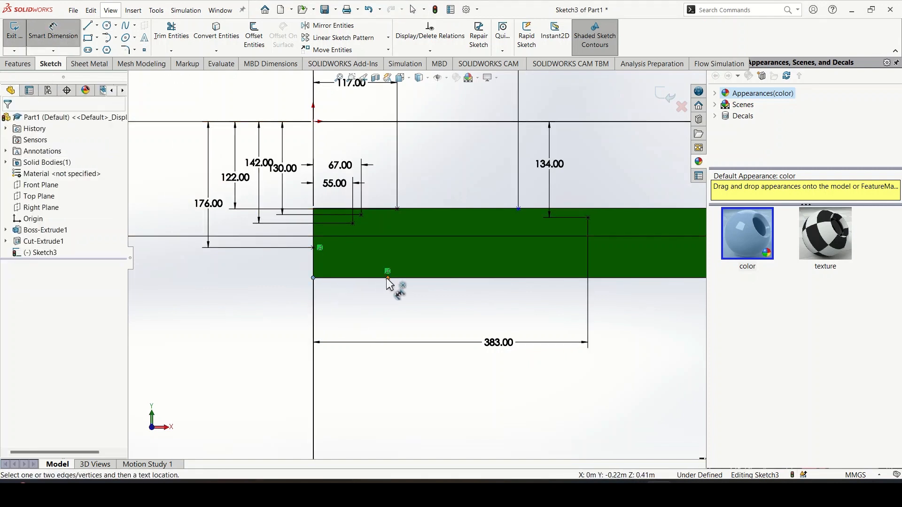
pyautogui.click(387, 278)
pyautogui.click(372, 417)
pyautogui.write('28')
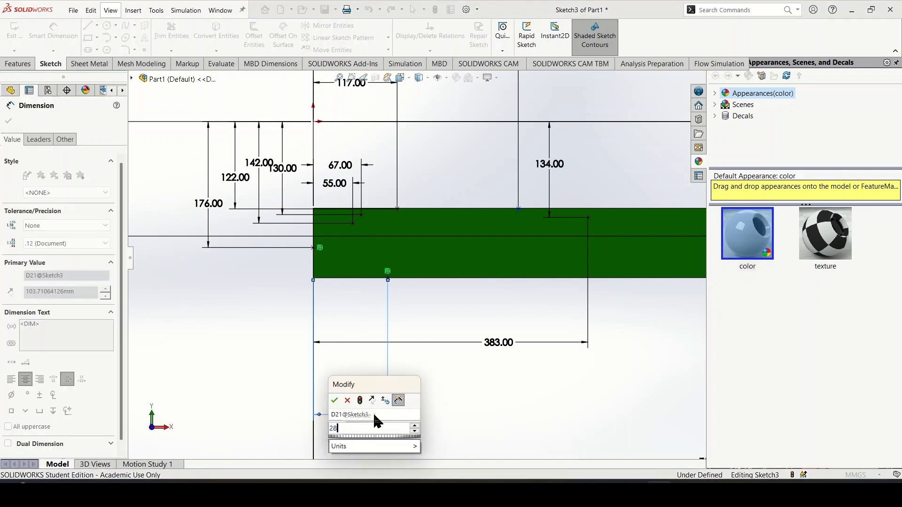
pyautogui.write('1')
pyautogui.press('Return')
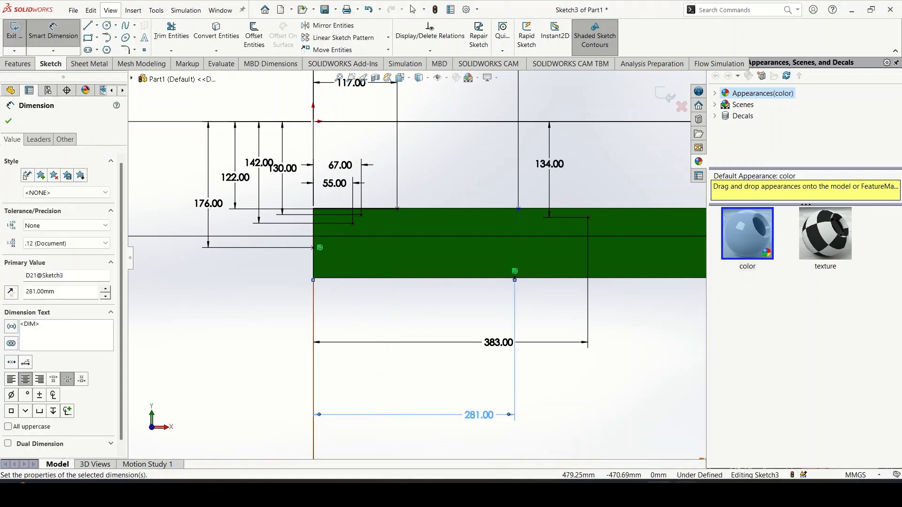
# Step: Recheck the front belly curve in Side View.jpg in Paint, and set the lower-edge point's distance to 220 mm in SOLIDWORKS
pyautogui.moveTo(685, 493)
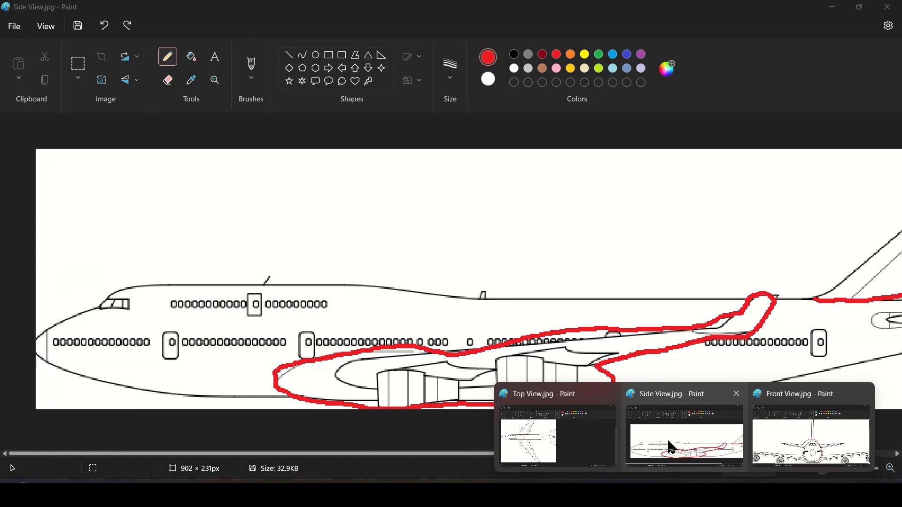
pyautogui.click(670, 447)
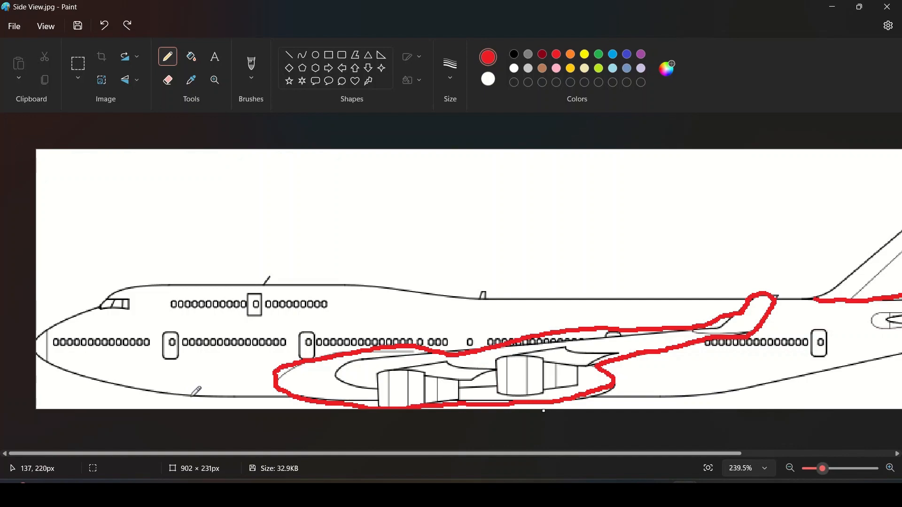
pyautogui.click(659, 492)
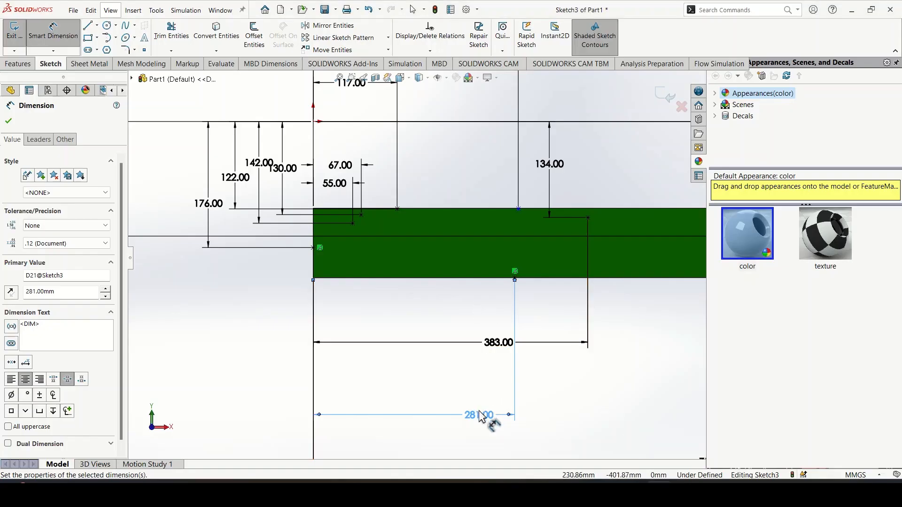
pyautogui.doubleClick(479, 416)
pyautogui.write('220')
pyautogui.press('Return')
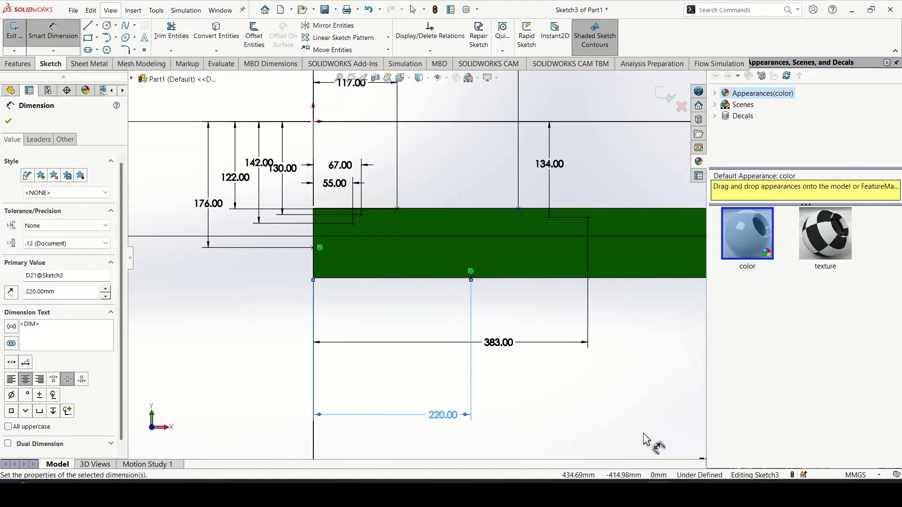
# Step: Check the nose underside in Side View.jpg in Paint, and place a SOLIDWORKS sketch point inside the body about 97 mm from its front edge
pyautogui.moveTo(685, 493)
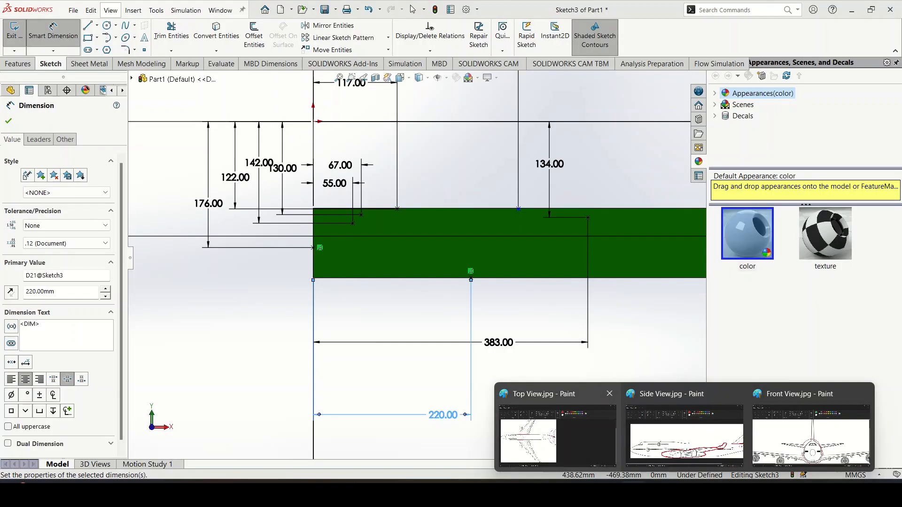
pyautogui.click(685, 437)
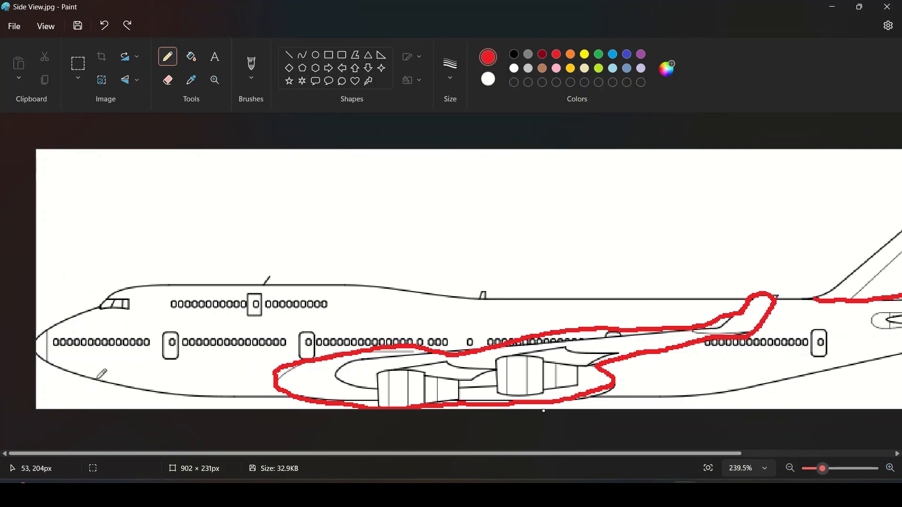
pyautogui.click(658, 492)
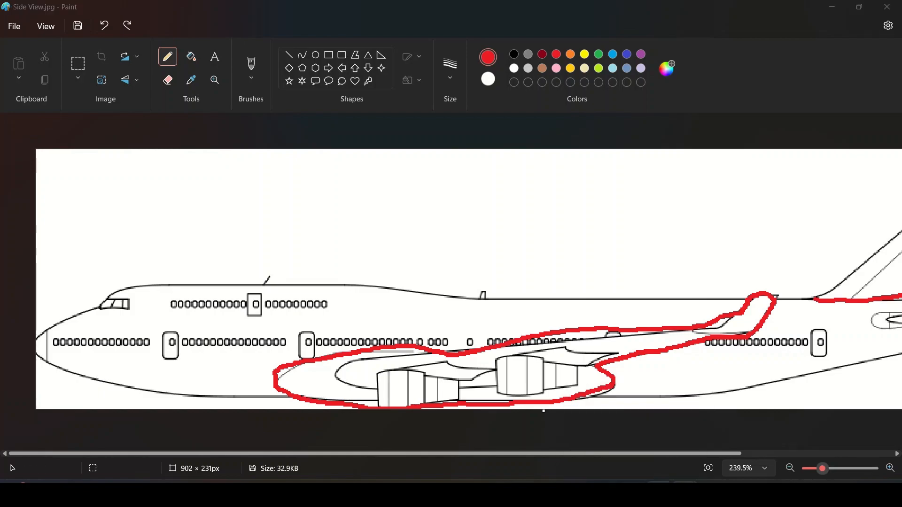
pyautogui.click(143, 49)
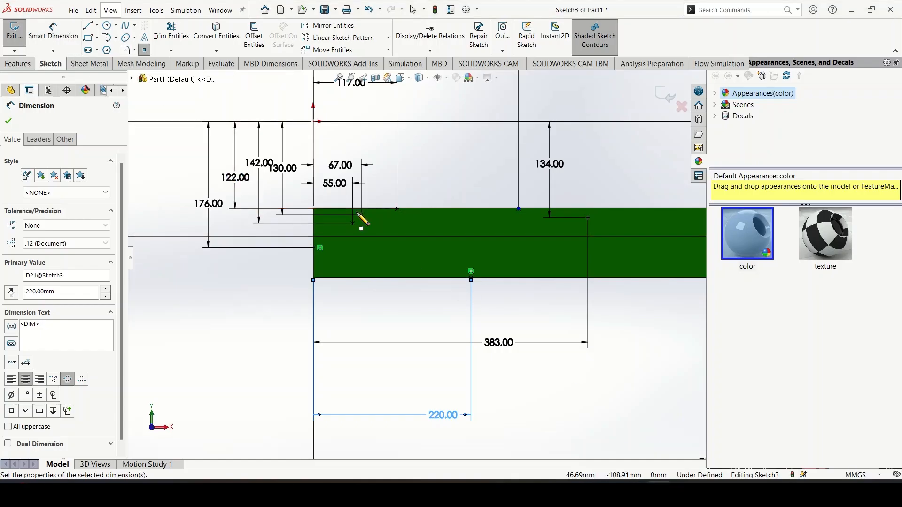
pyautogui.click(383, 258)
# Step: Dimension the new lower nose point 53 mm horizontally from the body's front edge
pyautogui.click(47, 42)
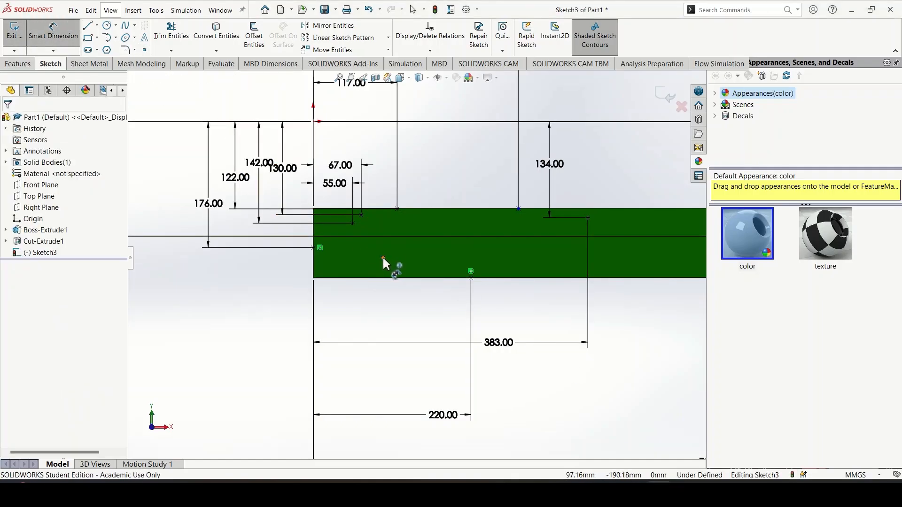
pyautogui.click(383, 258)
pyautogui.click(314, 265)
pyautogui.click(355, 313)
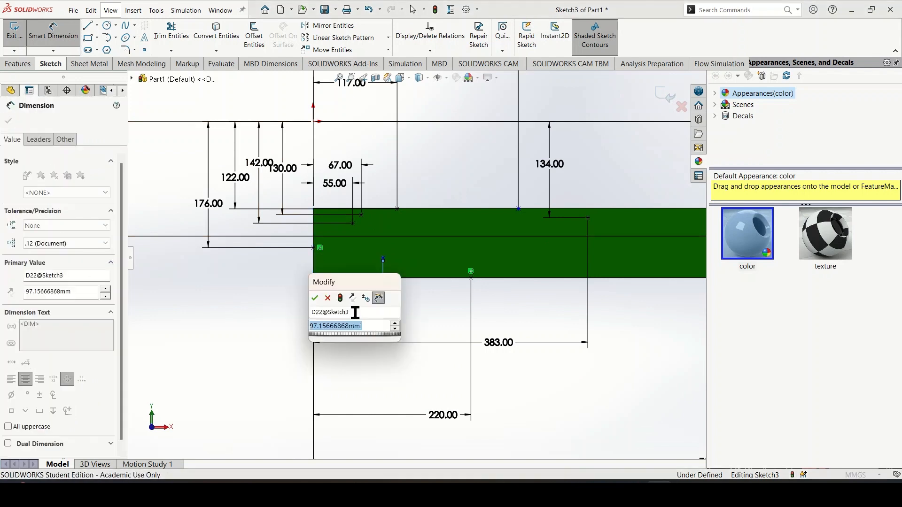
pyautogui.write('53')
pyautogui.press('Return')
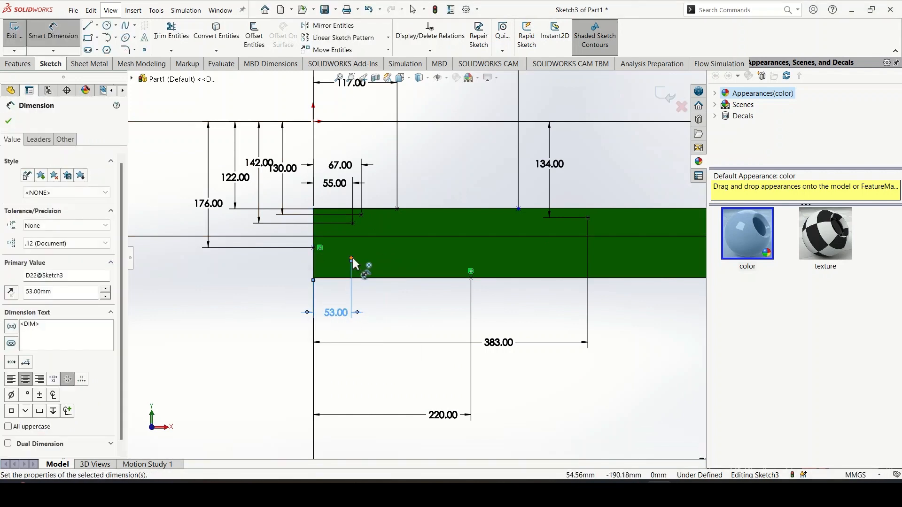
# Step: Dimension the lower nose point 205 mm vertically below the origin
pyautogui.click(351, 258)
pyautogui.click(313, 122)
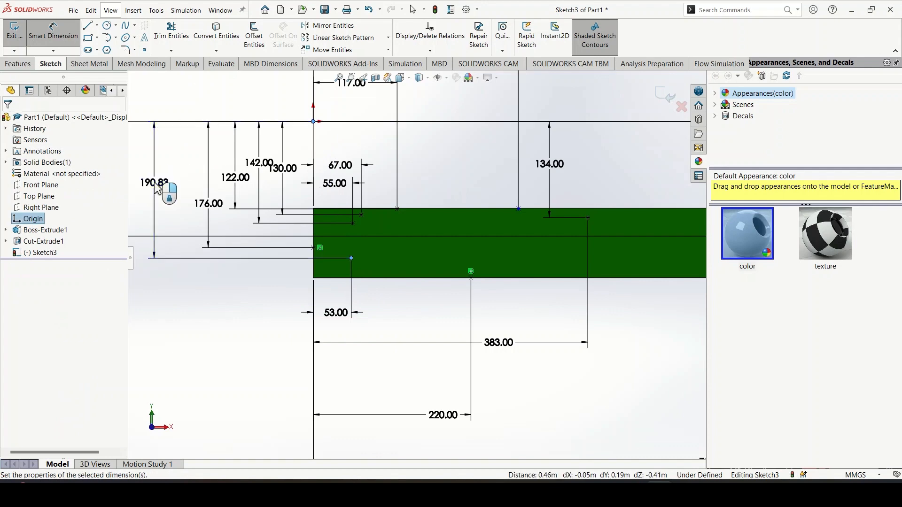
pyautogui.click(156, 187)
pyautogui.write('205')
pyautogui.press('Return')
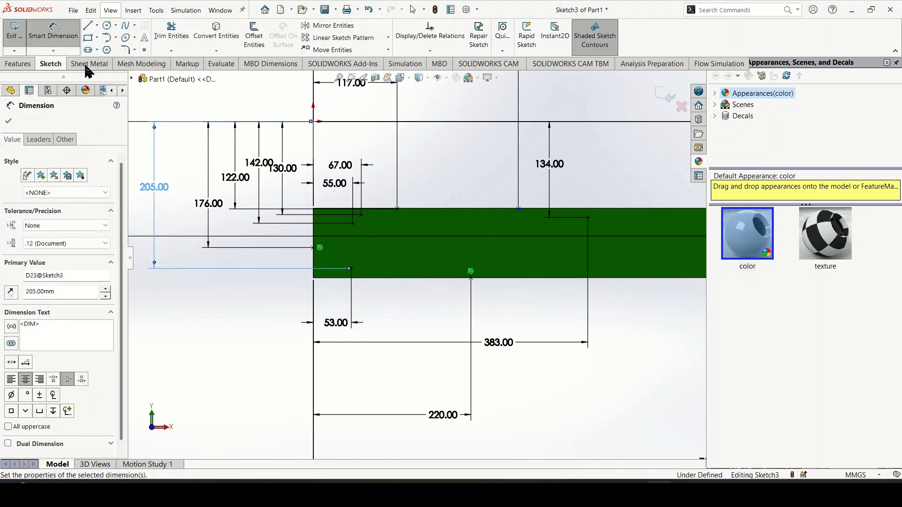
# Step: Draw connected lines from the nose tip on the front edge through the 55 mm and 67 mm points to the 117 mm point
pyautogui.click(88, 24)
pyautogui.scroll(-5, 361, 206)
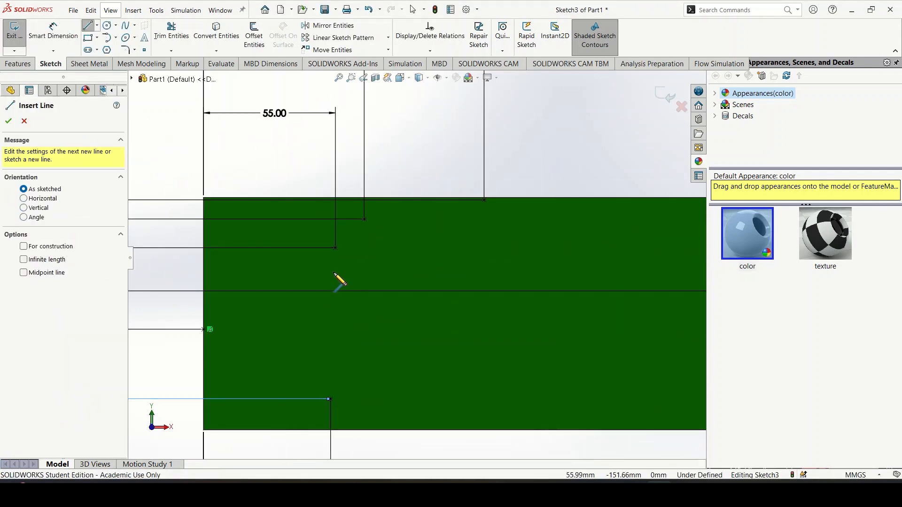
pyautogui.click(204, 330)
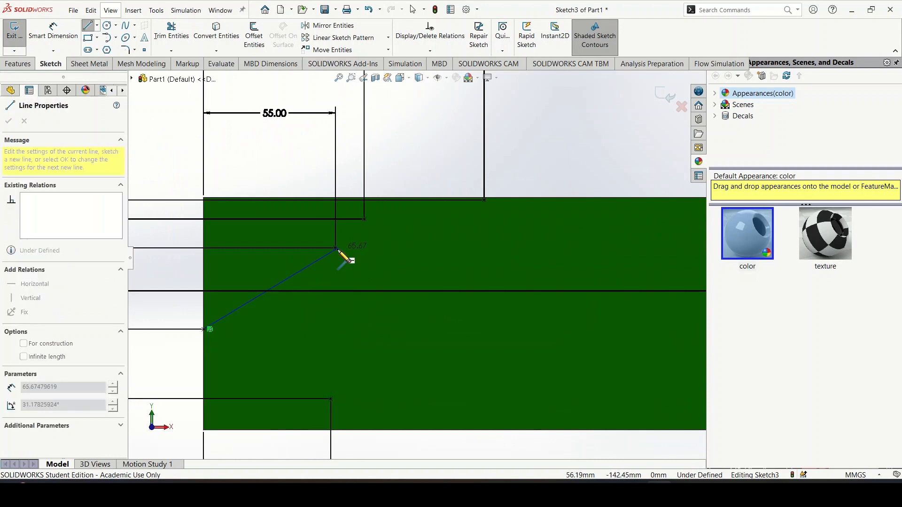
pyautogui.click(336, 247)
pyautogui.click(364, 219)
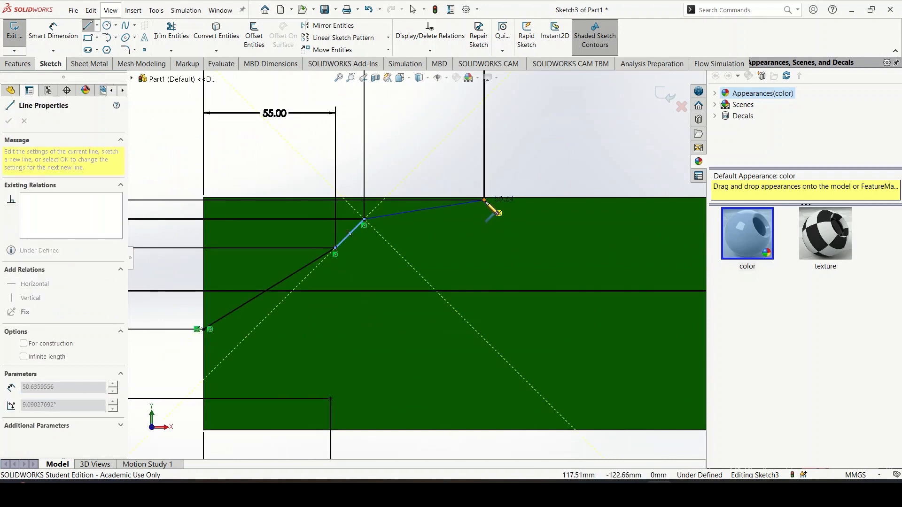
pyautogui.click(484, 200)
# Step: Continue the line chain along the roof to the 286 mm point and down to the 383 mm point
pyautogui.scroll(5, 278, 278)
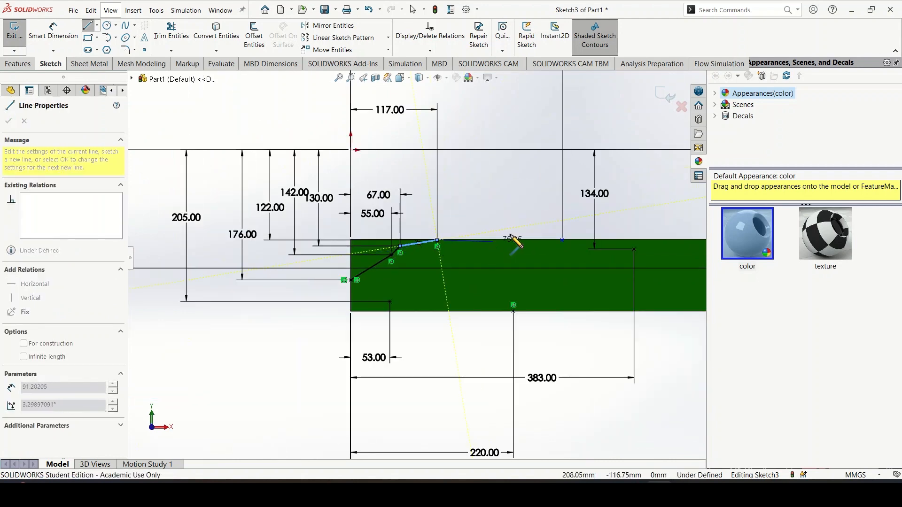
pyautogui.scroll(-8, 513, 245)
pyautogui.click(578, 281)
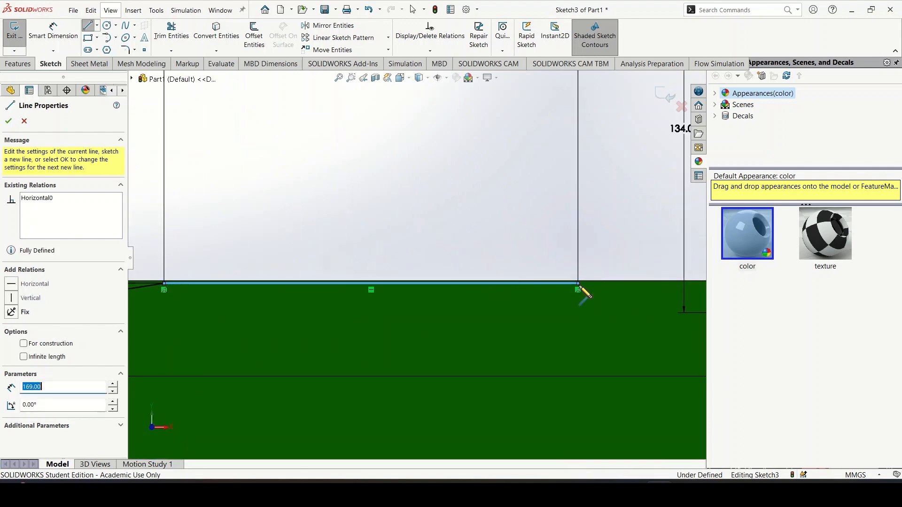
pyautogui.scroll(3, 416, 261)
pyautogui.scroll(-4, 516, 276)
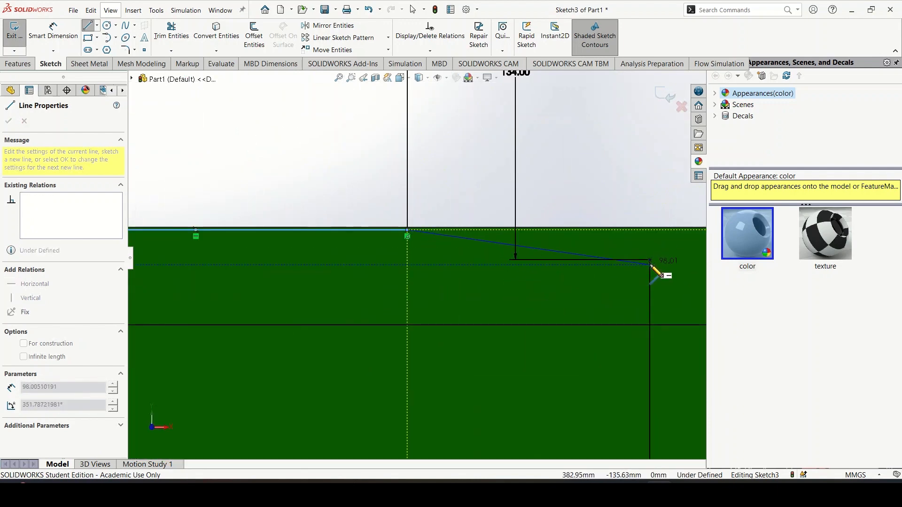
pyautogui.scroll(6, 358, 328)
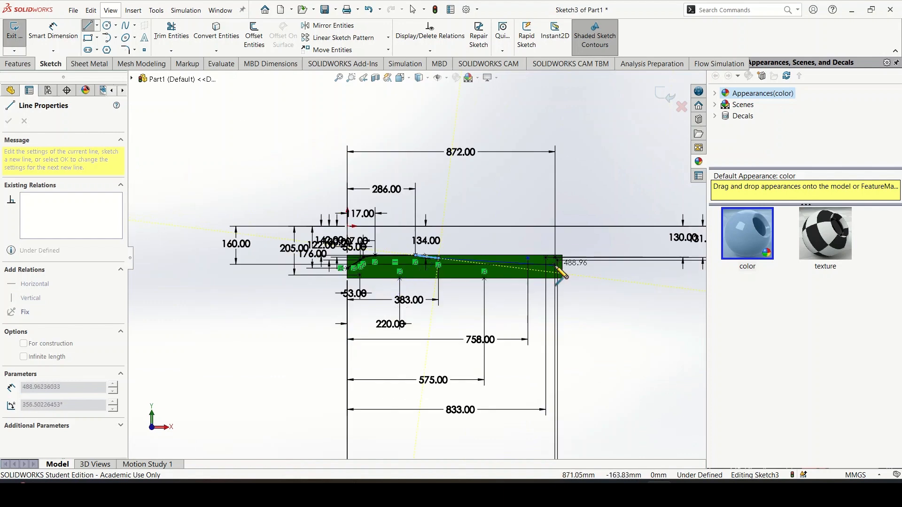
# Step: Continue the outline through the 758 mm, 833 mm and 872 mm upper points, around the tail end, and down to the 575 mm belly point
pyautogui.scroll(-4, 467, 265)
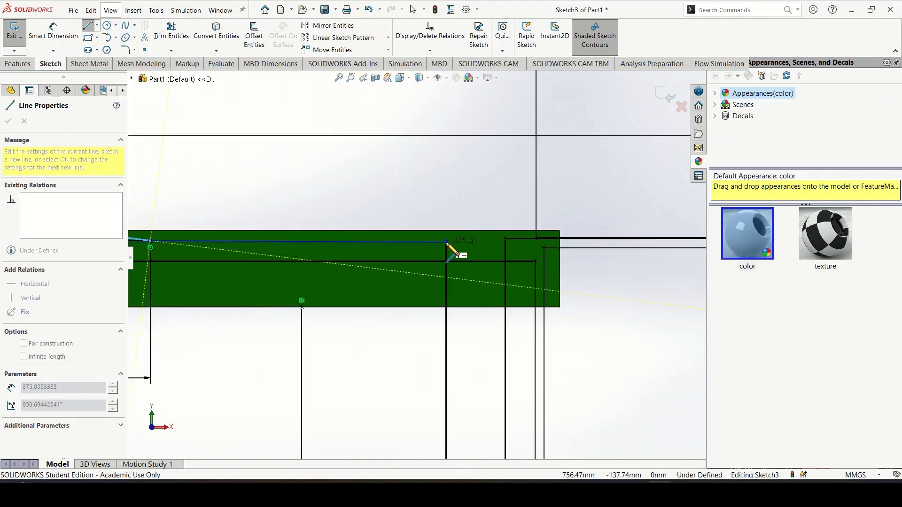
pyautogui.click(446, 241)
pyautogui.click(505, 239)
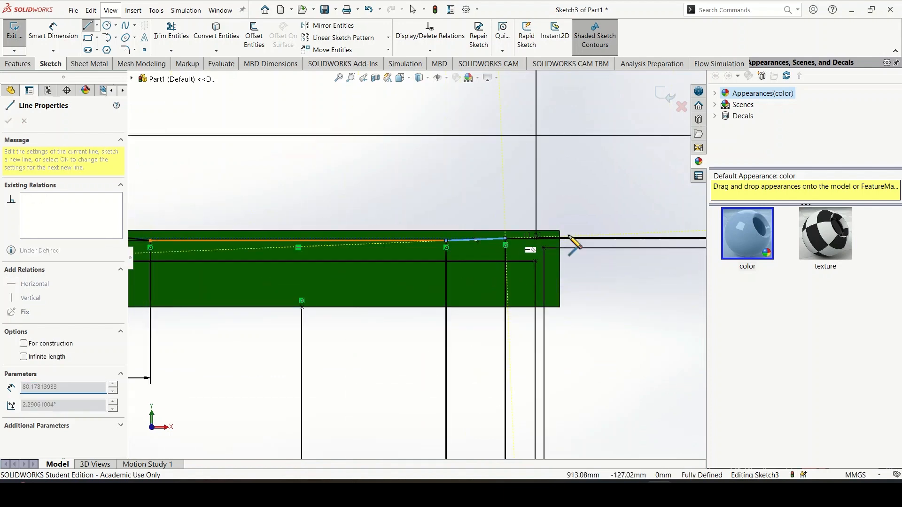
pyautogui.click(536, 238)
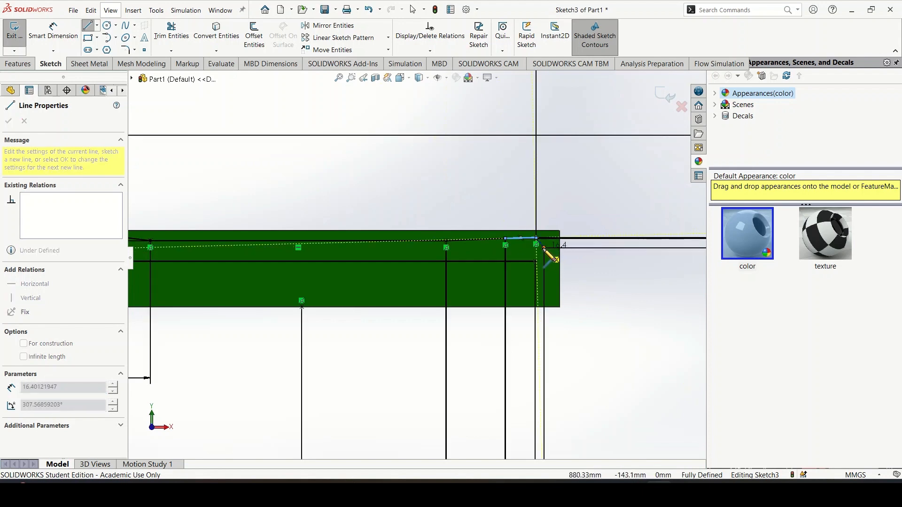
pyautogui.click(544, 255)
pyautogui.click(535, 261)
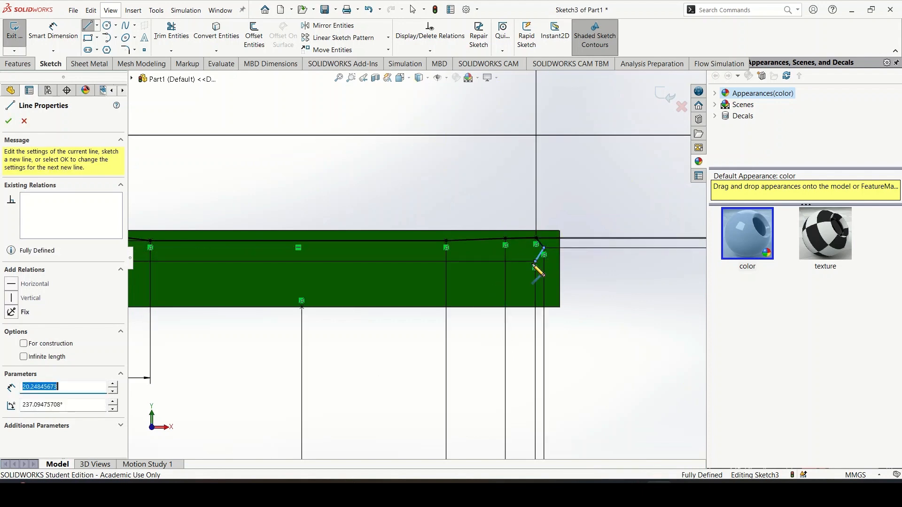
pyautogui.click(302, 307)
# Step: Close the fuselage outline with lines from the 575 mm belly point through the 220 mm and 53 mm lower points to the nose tip
pyautogui.scroll(5, 433, 353)
pyautogui.scroll(-5, 298, 296)
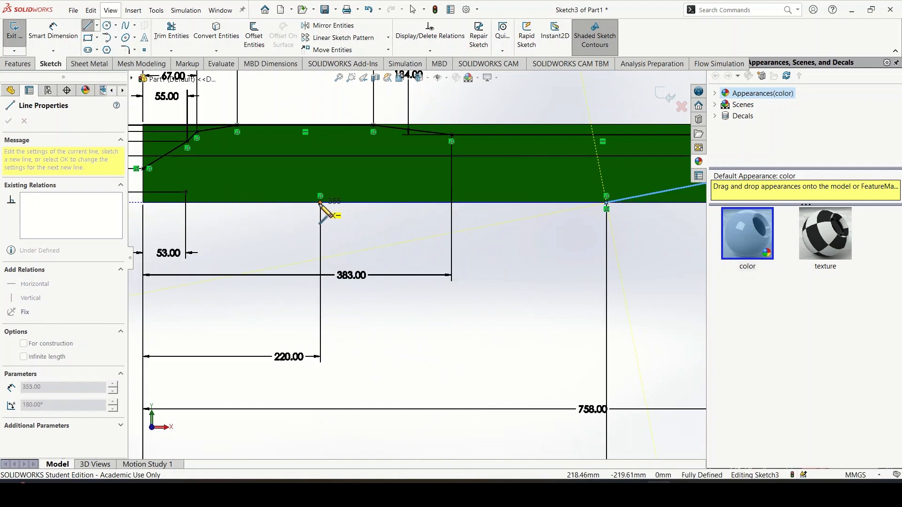
pyautogui.click(320, 202)
pyautogui.click(187, 193)
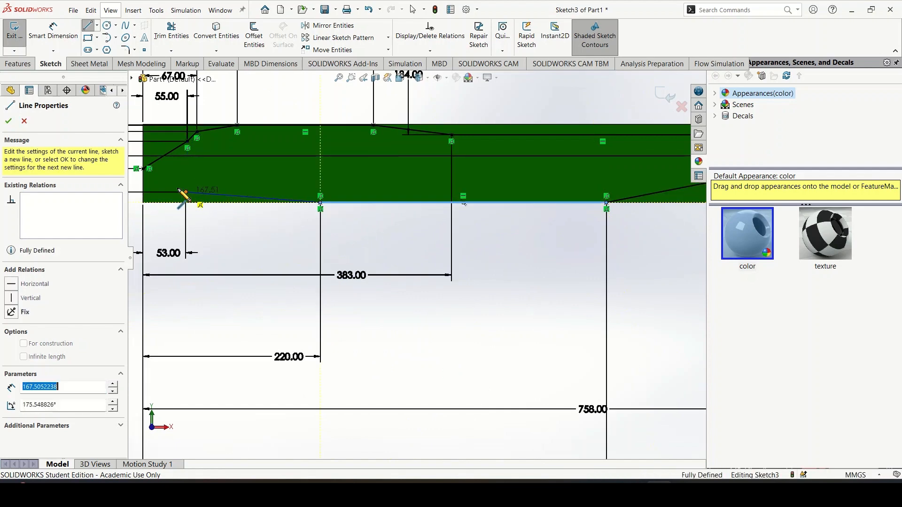
pyautogui.click(144, 169)
pyautogui.scroll(-2, 587, 292)
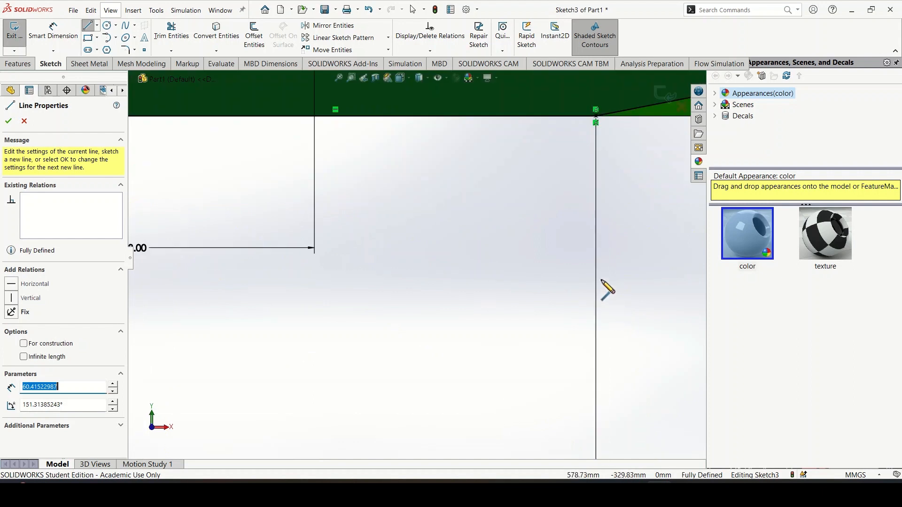
pyautogui.scroll(4, 554, 220)
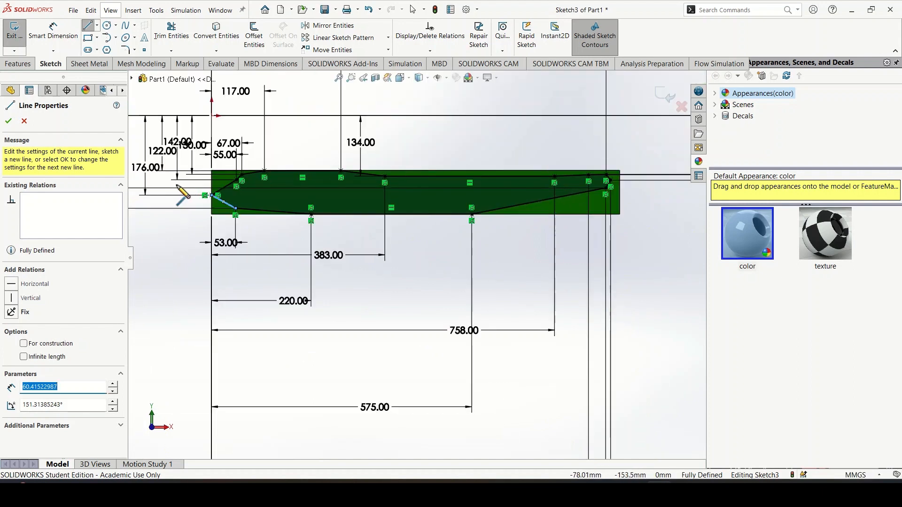
# Step: Check the nose curve in Side View.jpg in Paint, and replace the SOLIDWORKS line between the nose tip and 55 mm point with an outward-bulging spline
pyautogui.scroll(-5, 270, 186)
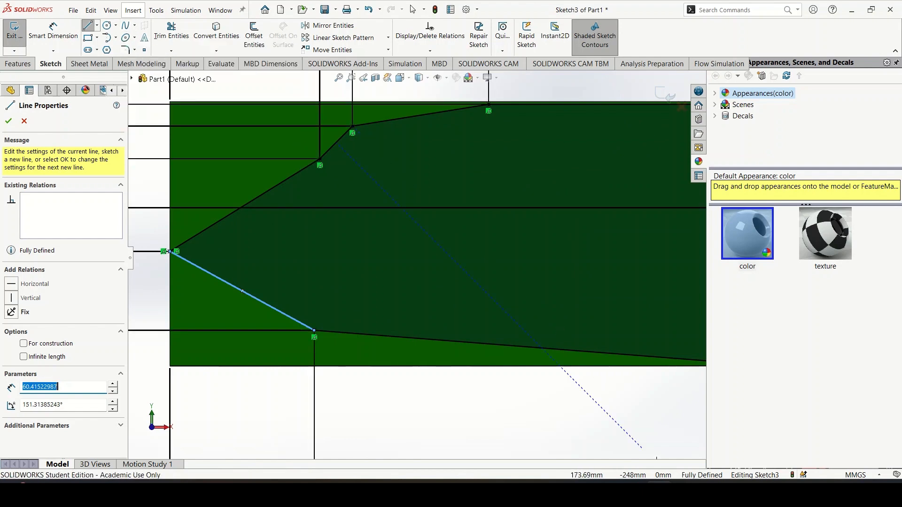
pyautogui.moveTo(677, 493)
pyautogui.click(675, 439)
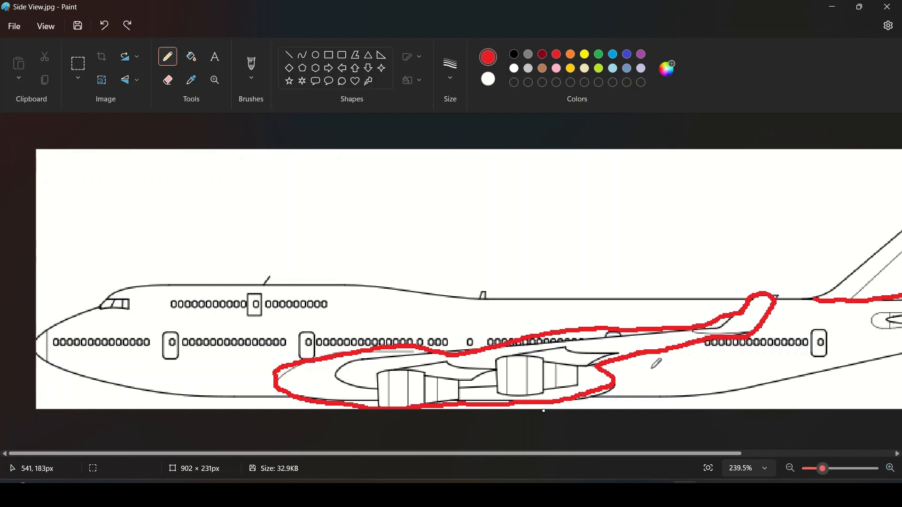
pyautogui.click(662, 489)
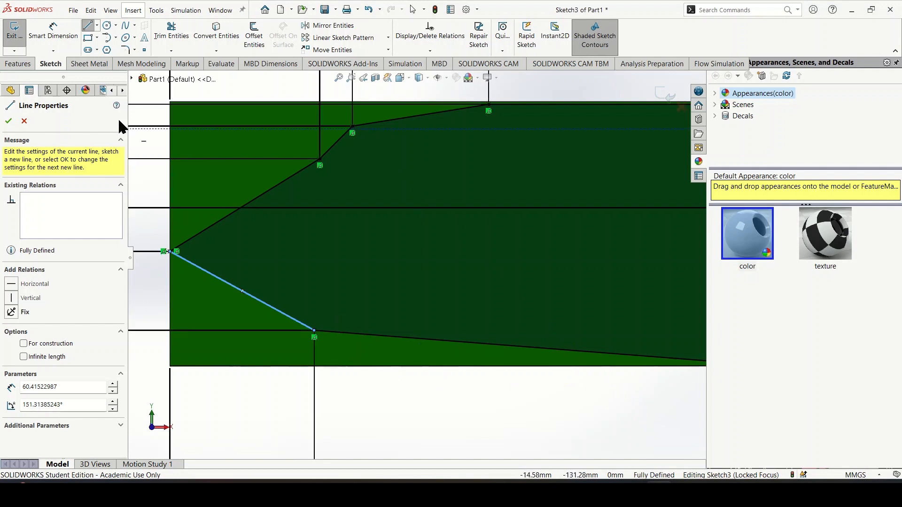
pyautogui.click(125, 26)
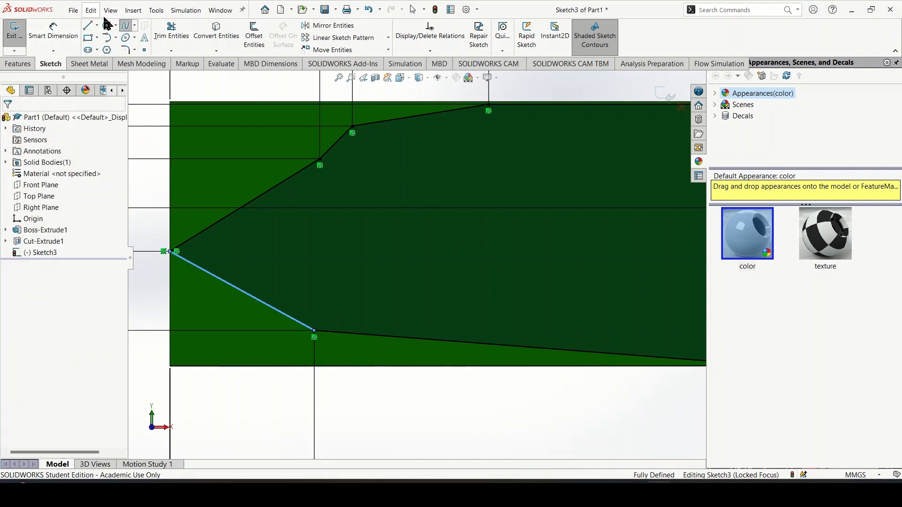
pyautogui.click(171, 252)
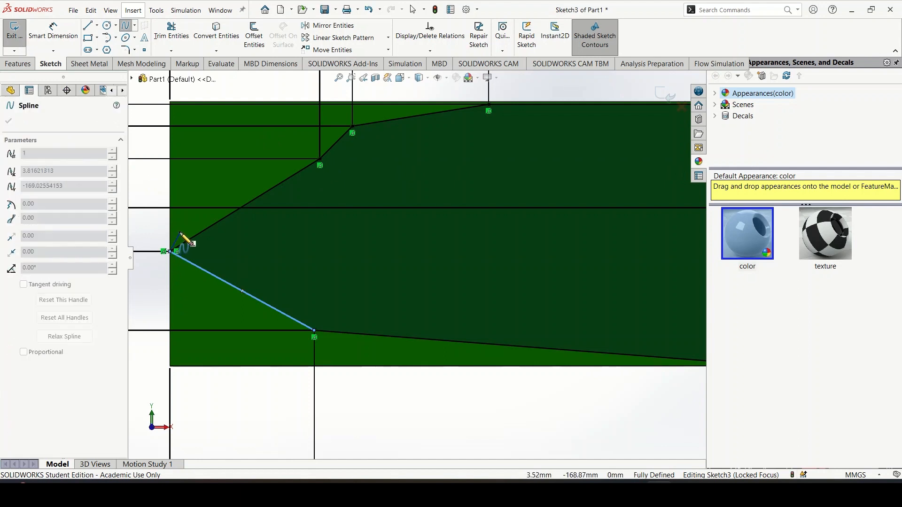
pyautogui.click(181, 230)
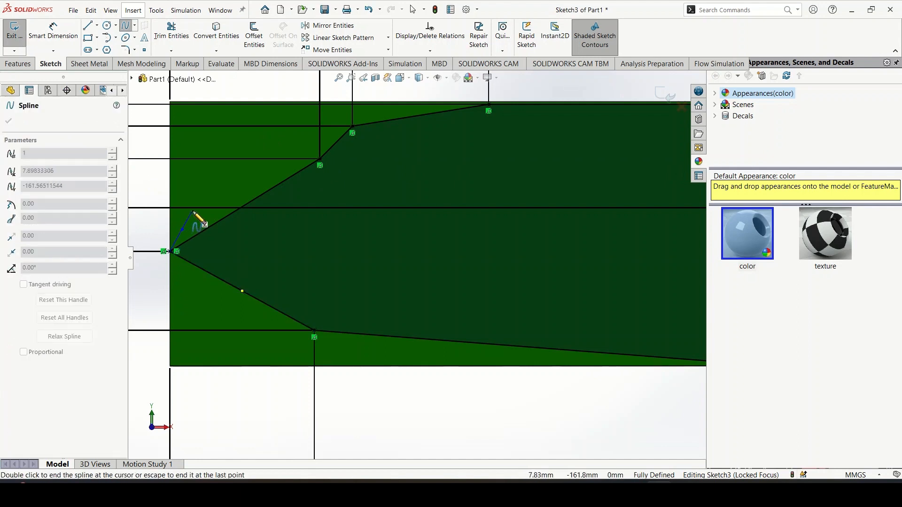
pyautogui.click(212, 204)
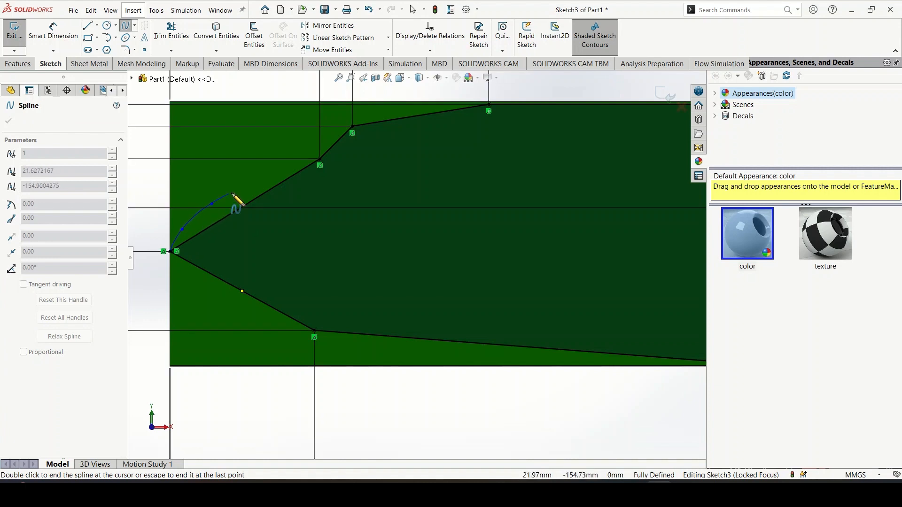
pyautogui.click(246, 186)
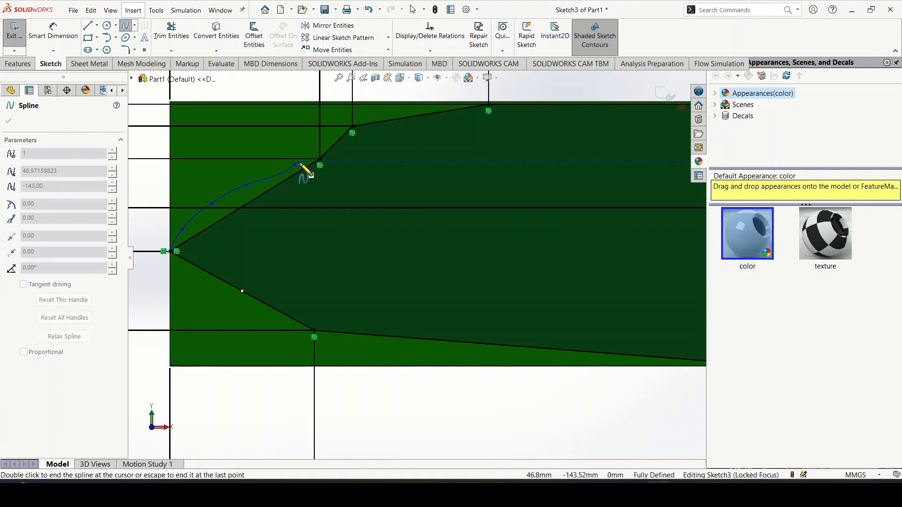
pyautogui.doubleClick(320, 160)
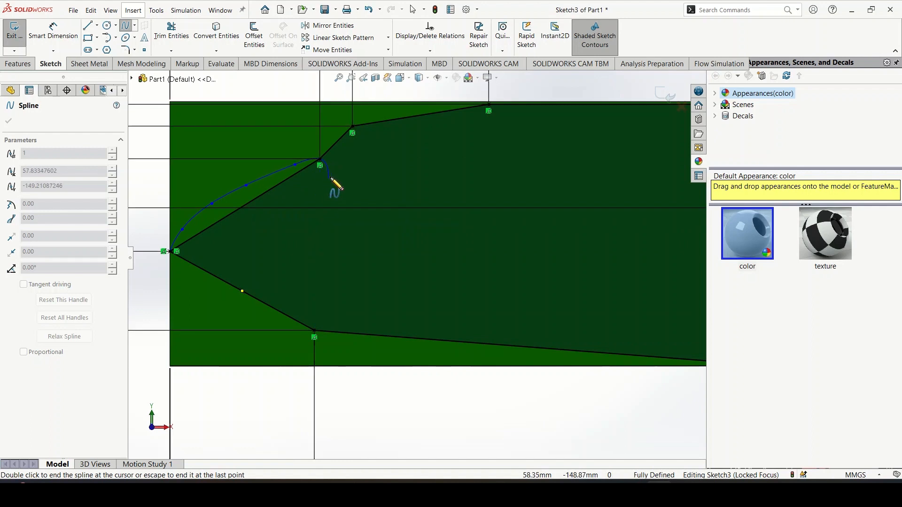
pyautogui.press('Escape')
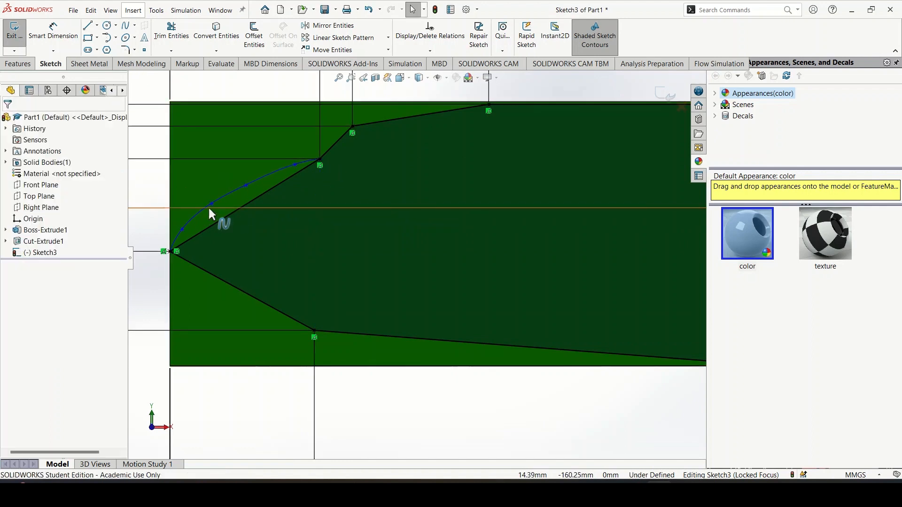
pyautogui.click(215, 225)
pyautogui.press('Delete')
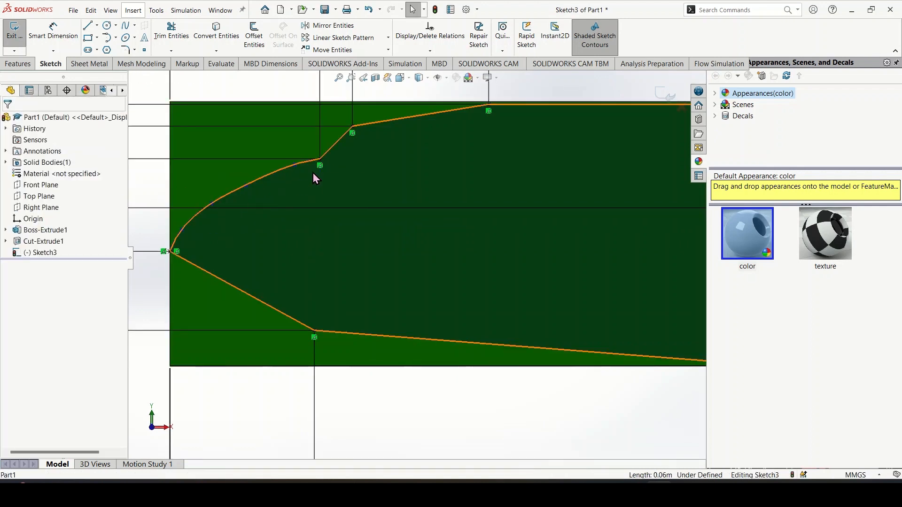
# Step: Draw a spline bulging outward from the 55 mm point through the 67 mm point to the 117 mm roof point
pyautogui.moveTo(684, 489)
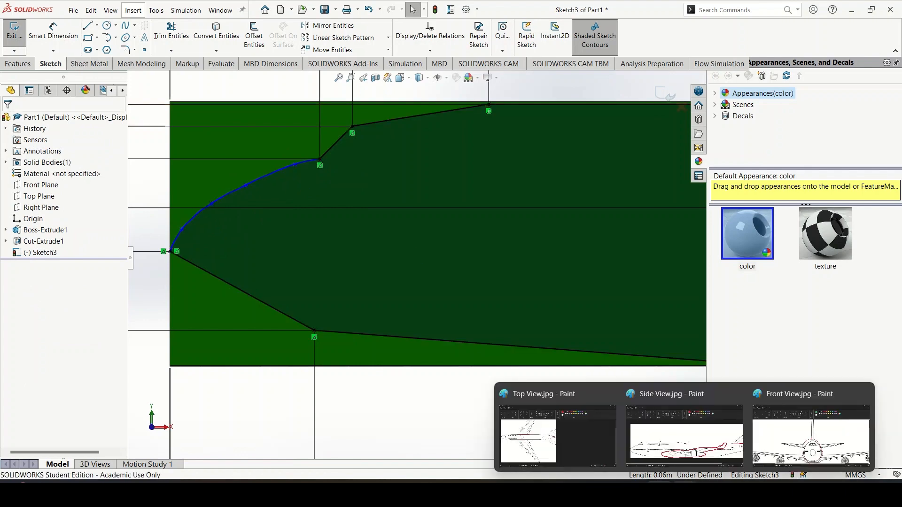
pyautogui.moveTo(674, 451)
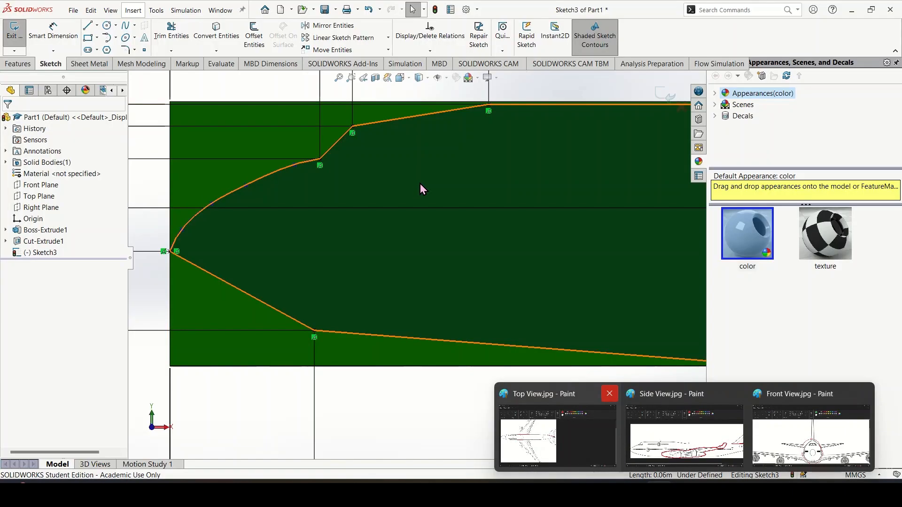
pyautogui.click(125, 26)
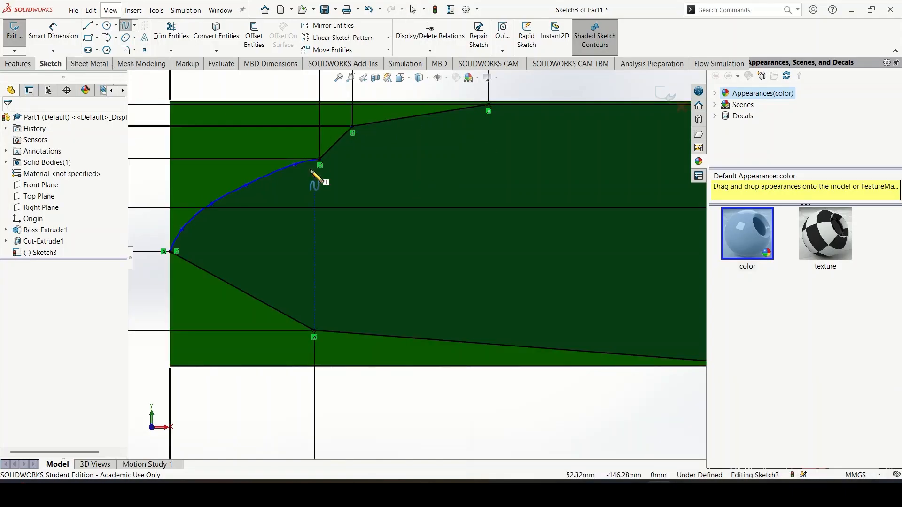
pyautogui.click(324, 157)
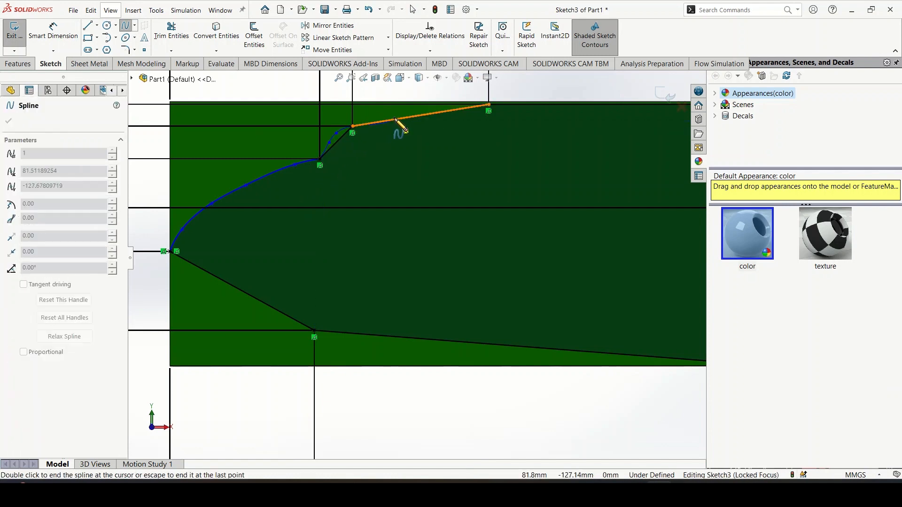
pyautogui.scroll(-5, 397, 126)
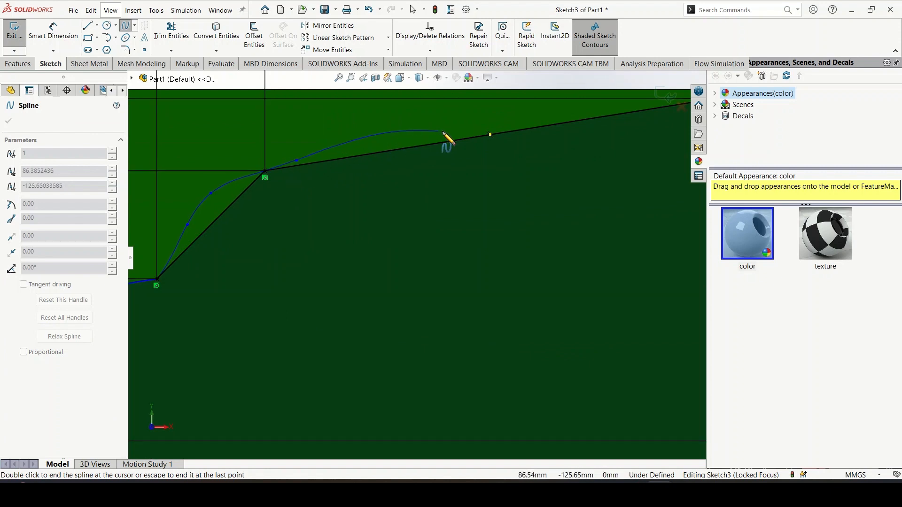
pyautogui.scroll(5, 489, 136)
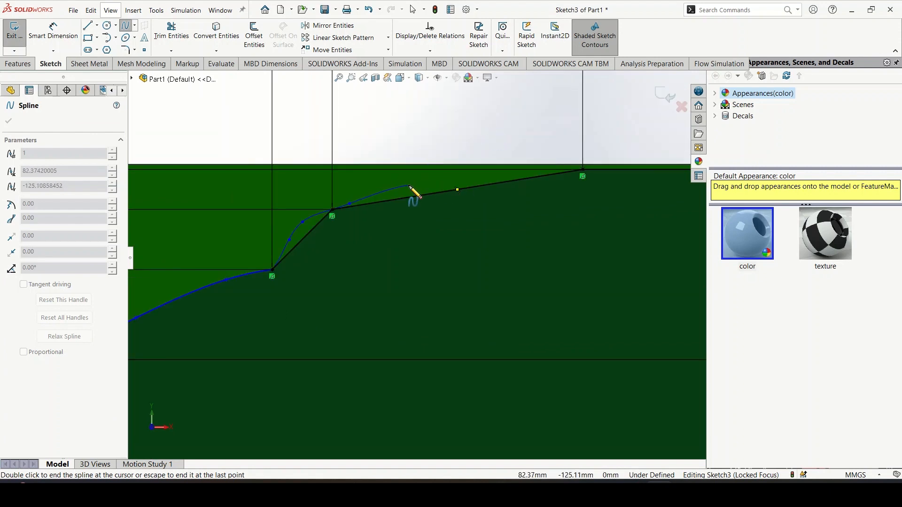
pyautogui.scroll(-2, 412, 207)
pyautogui.scroll(-5, 410, 214)
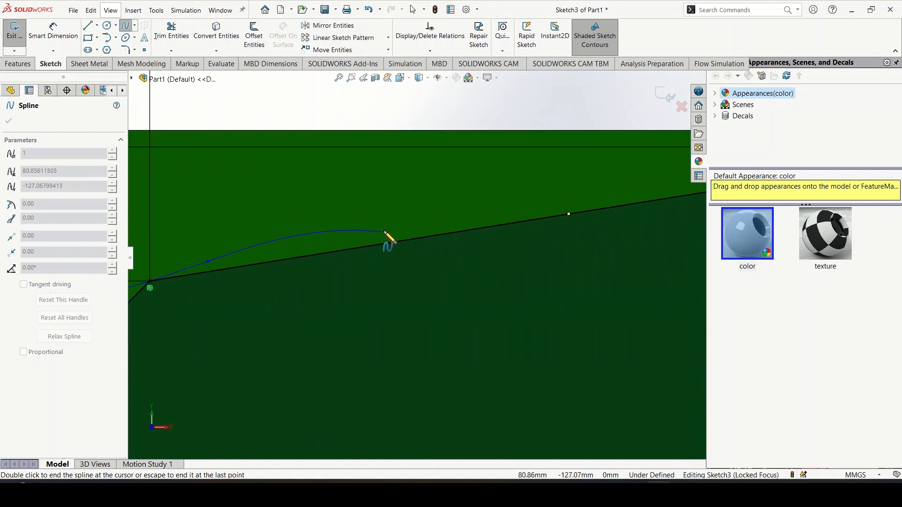
pyautogui.click(415, 220)
pyautogui.press('z')
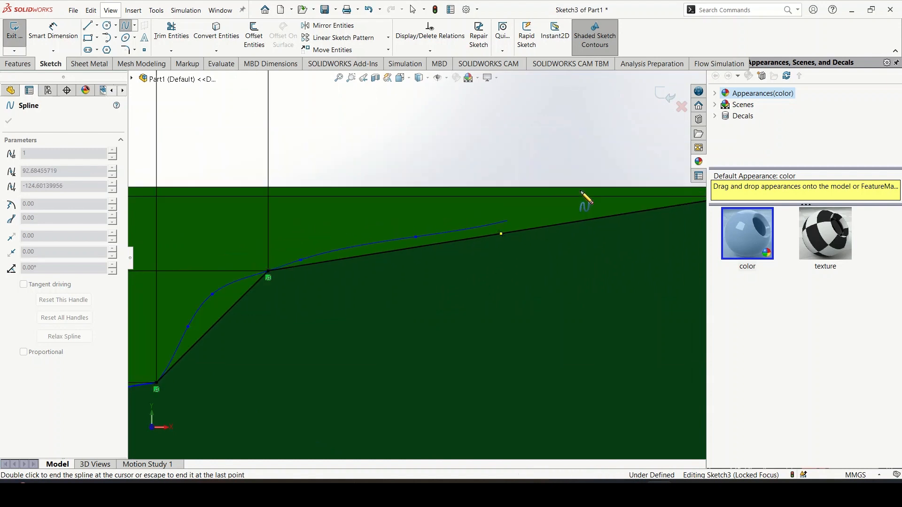
pyautogui.scroll(-3, 626, 201)
pyautogui.scroll(3, 621, 202)
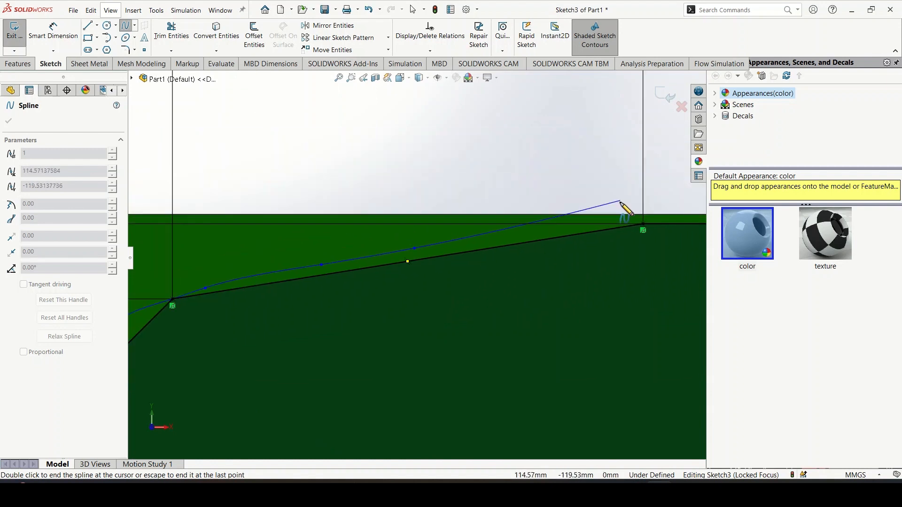
pyautogui.doubleClick(644, 225)
pyautogui.press('Escape')
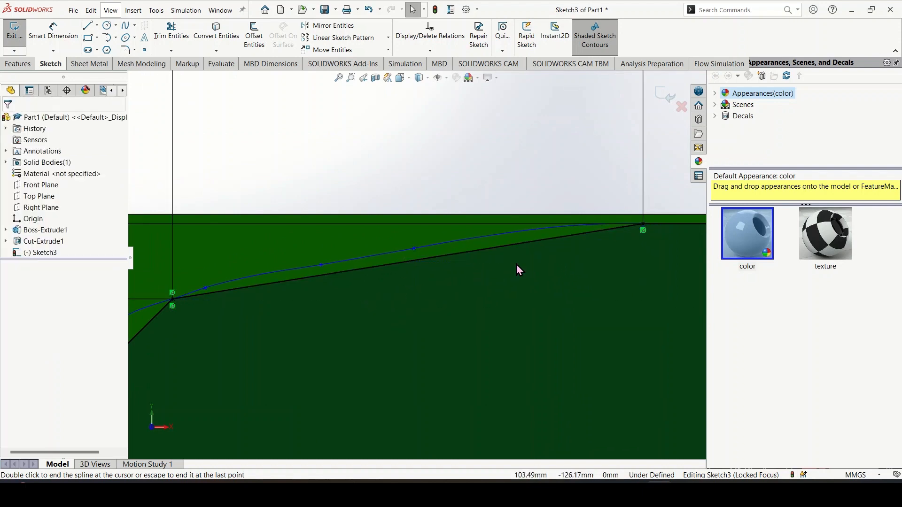
# Step: Delete the two straight lines beneath the new spline between the 55 mm, 67 mm and 117 mm points
pyautogui.click(272, 285)
pyautogui.press('Delete')
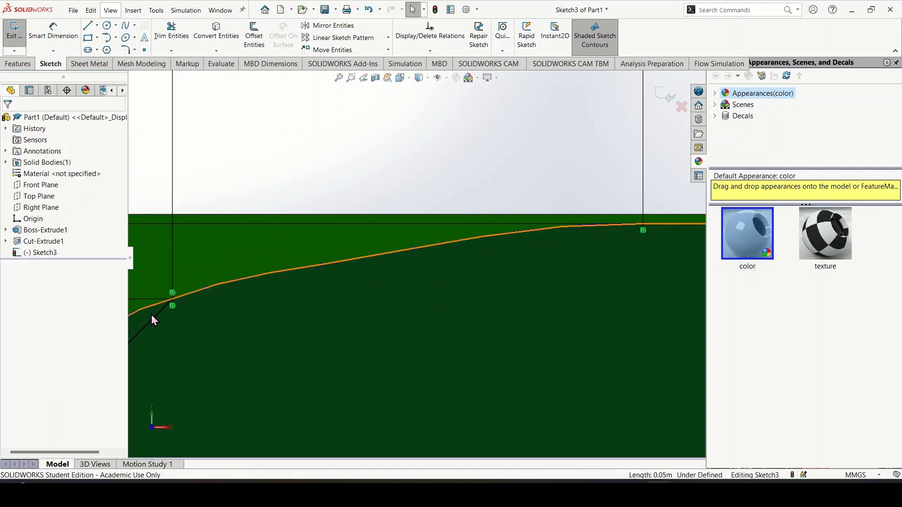
pyautogui.click(154, 315)
pyautogui.press('Delete')
pyautogui.scroll(5, 432, 346)
pyautogui.scroll(-2, 433, 346)
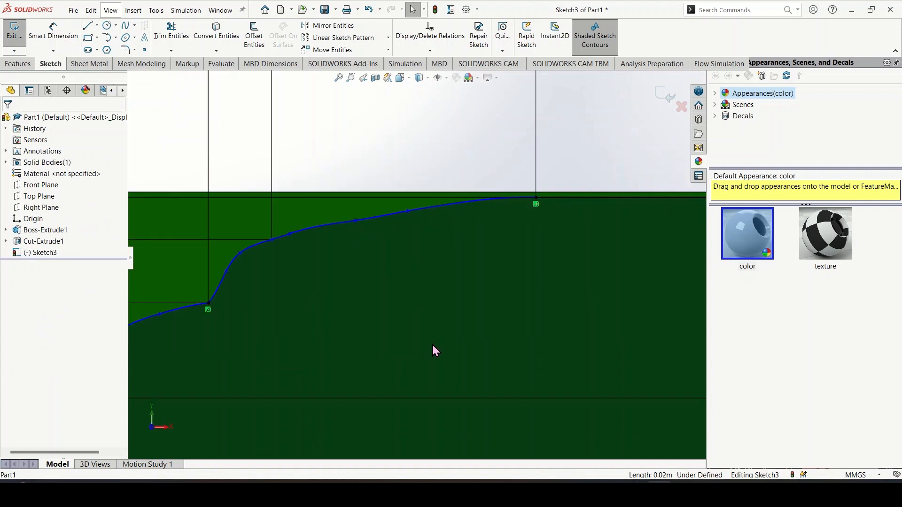
# Step: Replace the straight line between the nose tip and the 53 mm lower point with an outward-bulging spline
pyautogui.scroll(6, 432, 345)
pyautogui.scroll(-6, 313, 415)
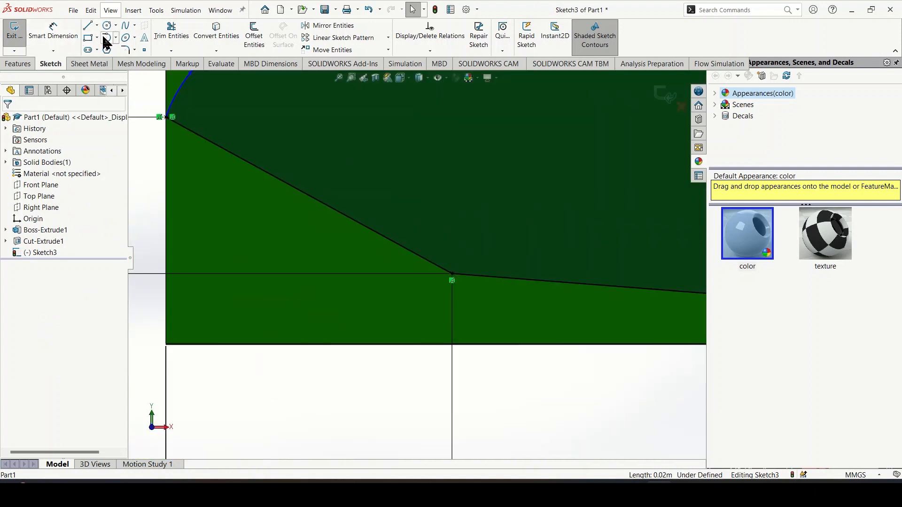
pyautogui.click(125, 25)
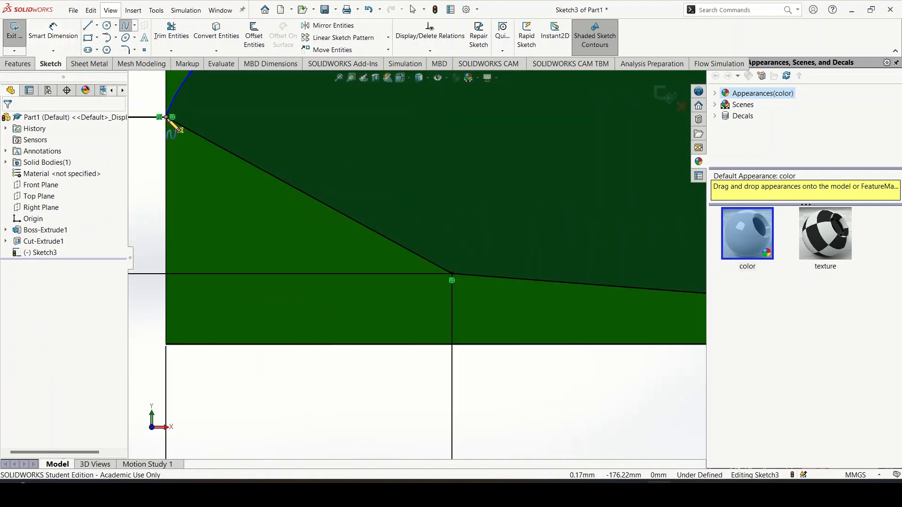
pyautogui.click(173, 117)
pyautogui.click(199, 147)
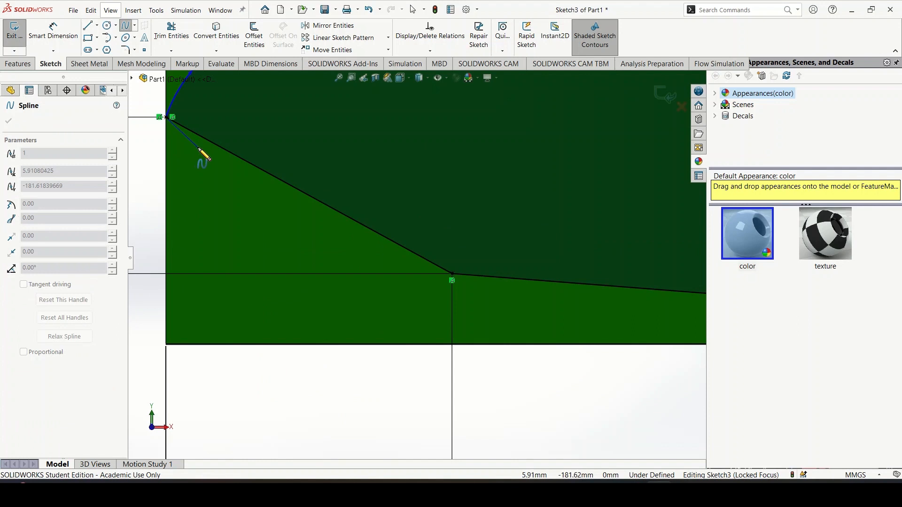
pyautogui.click(267, 194)
pyautogui.click(408, 260)
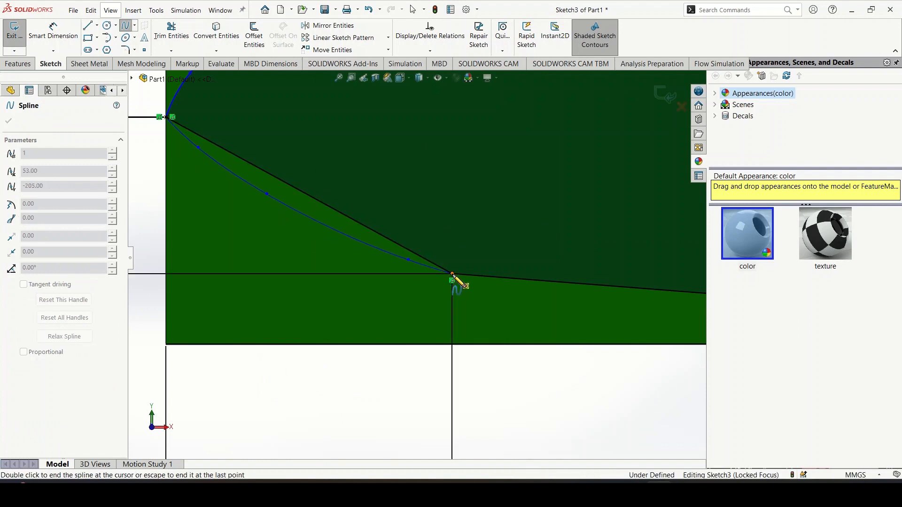
pyautogui.doubleClick(452, 275)
pyautogui.press('Escape')
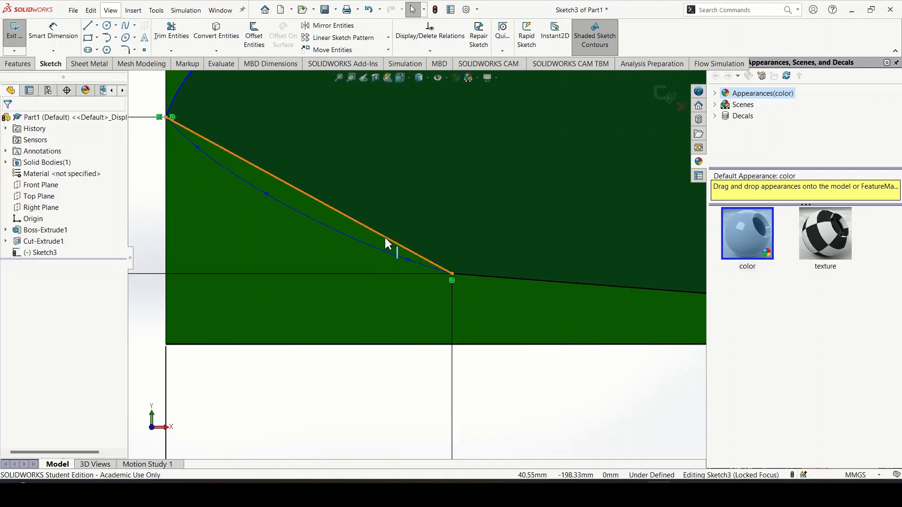
pyautogui.scroll(10, 385, 243)
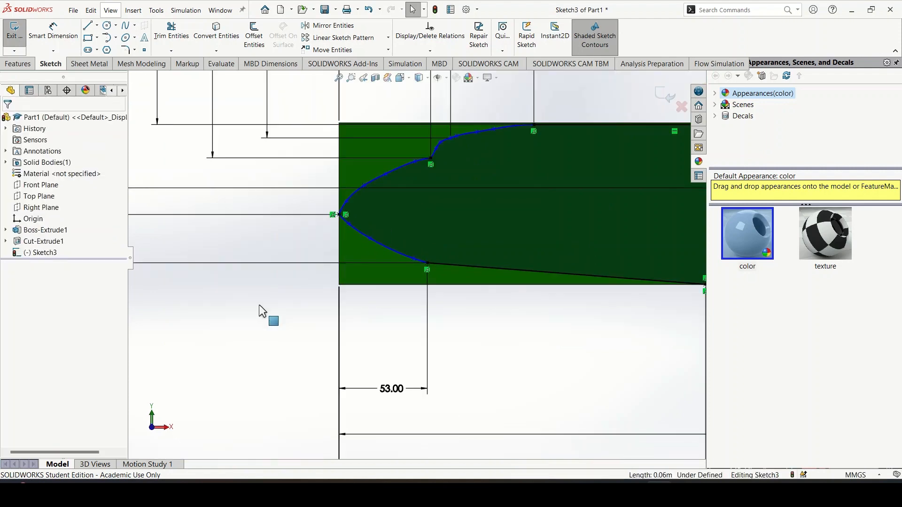
# Step: Sketch a rectangle of about 1341 by 547 mm around the whole fuselage profile and exit the sketch
pyautogui.scroll(-6, 583, 289)
pyautogui.scroll(6, 332, 258)
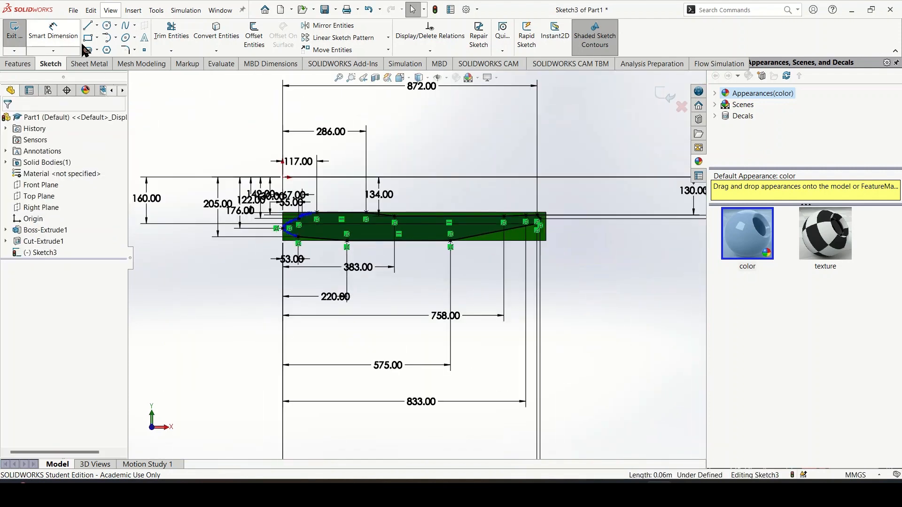
pyautogui.click(88, 38)
pyautogui.click(215, 136)
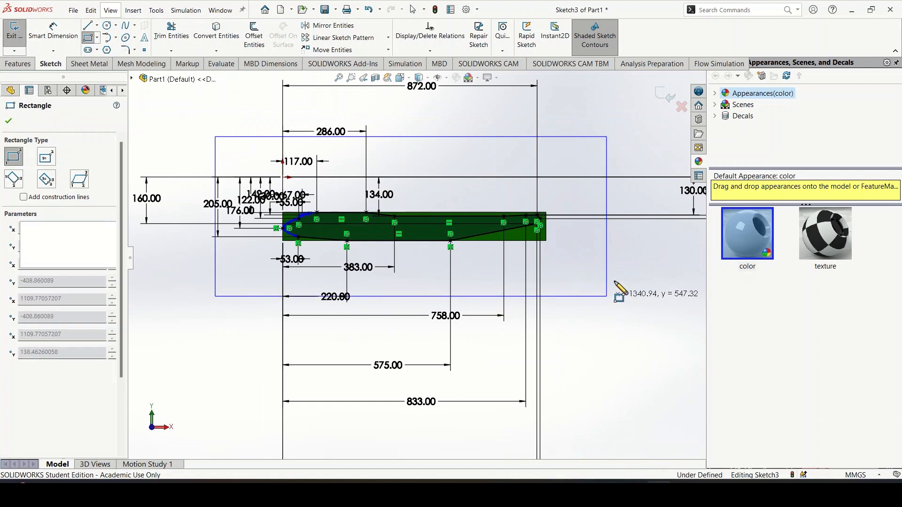
pyautogui.click(607, 296)
pyautogui.click(670, 101)
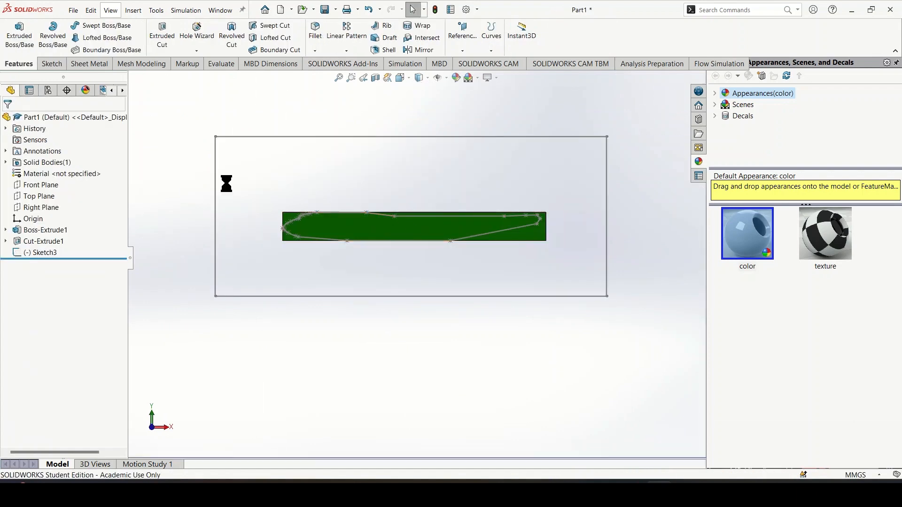
# Step: Cut away the body outside the fuselage profile with an Extruded Cut of the side-profile sketch set to Through All
pyautogui.click(40, 253)
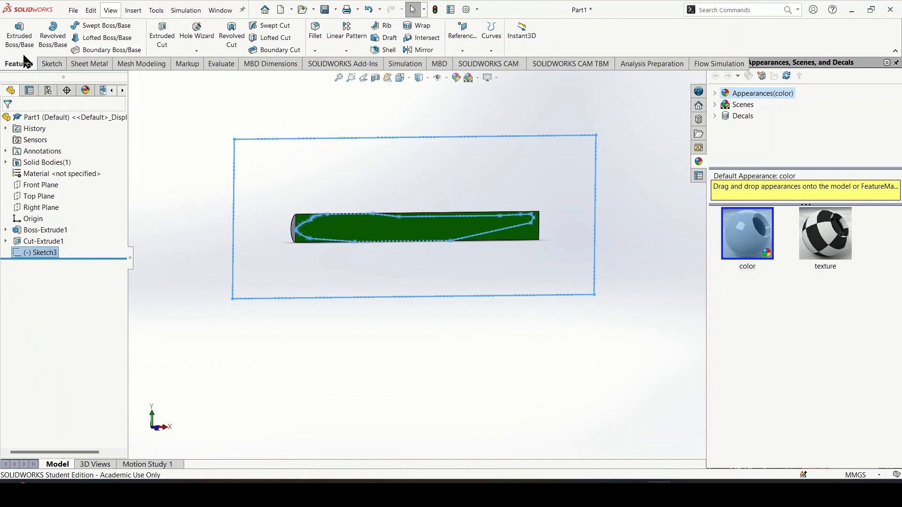
pyautogui.click(161, 41)
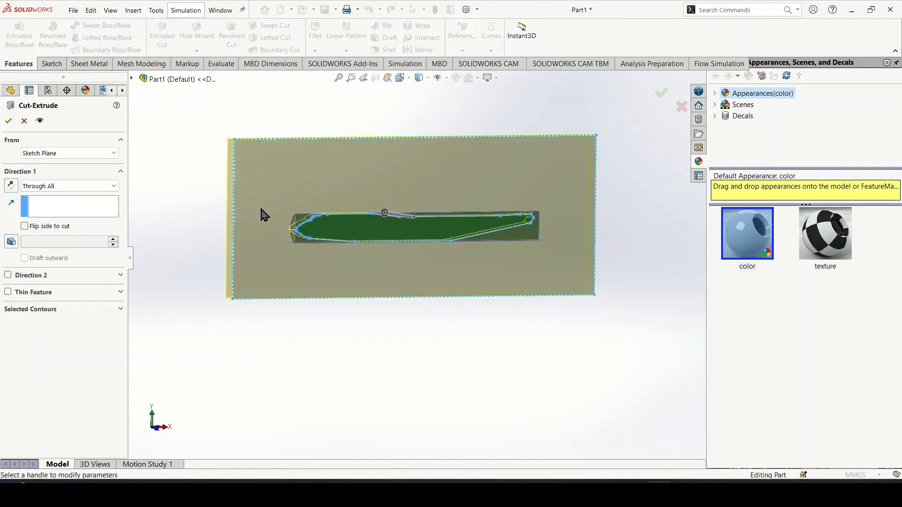
pyautogui.moveTo(184, 173); pyautogui.dragTo(235, 212, button='middle')
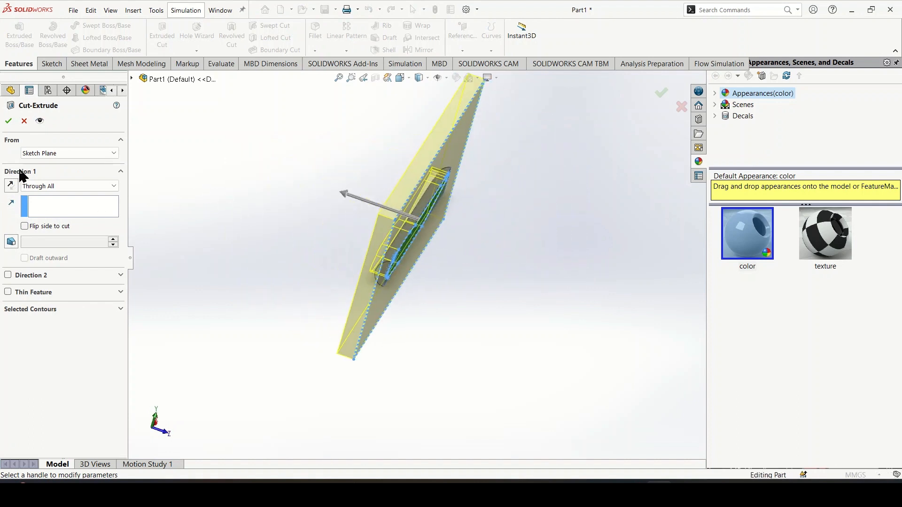
pyautogui.click(661, 99)
pyautogui.moveTo(439, 298); pyautogui.dragTo(400, 303, button='middle')
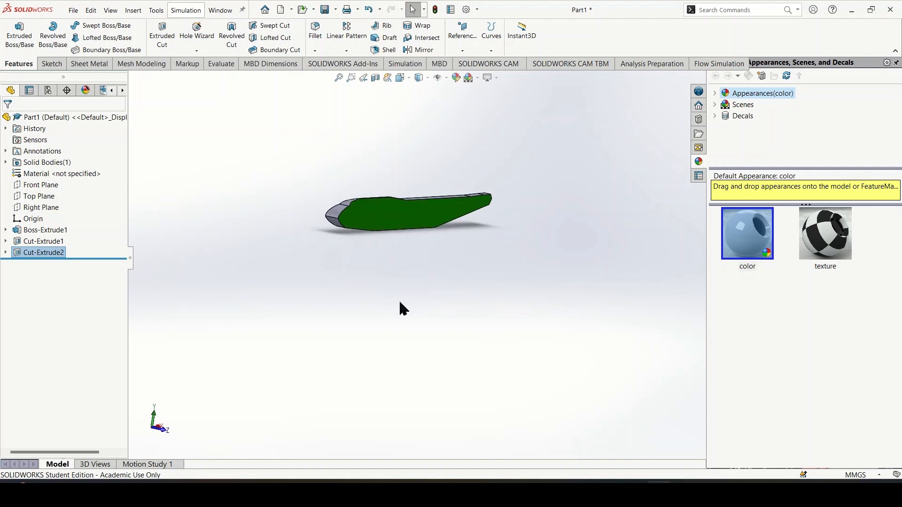
# Step: Compare the fuselage outline in Top View.jpg in Paint with the cut body in SOLIDWORKS
pyautogui.moveTo(685, 492)
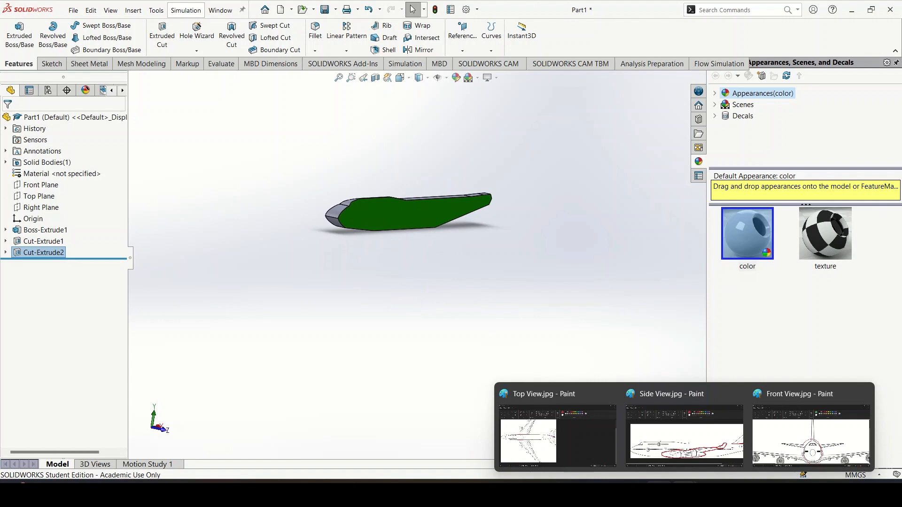
pyautogui.click(581, 460)
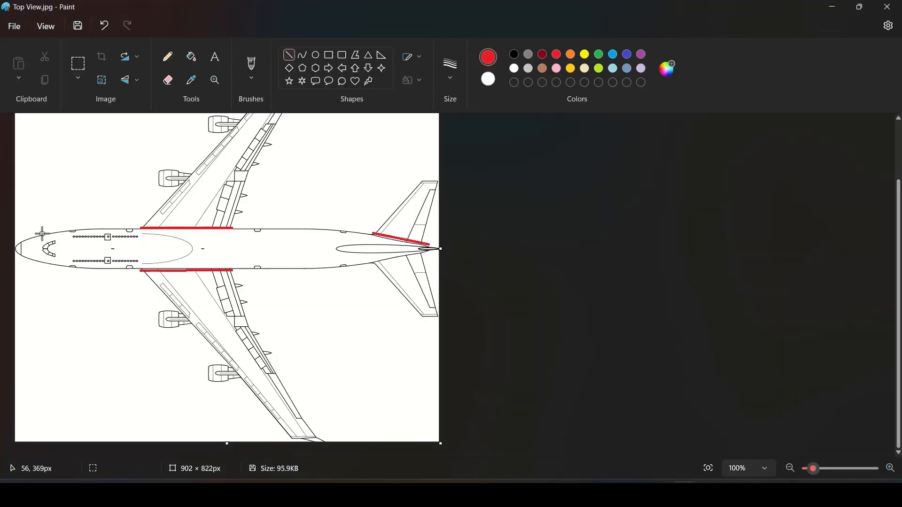
pyautogui.keyDown('ctrl'); pyautogui.scroll(5, 21, 254); pyautogui.keyUp('ctrl')
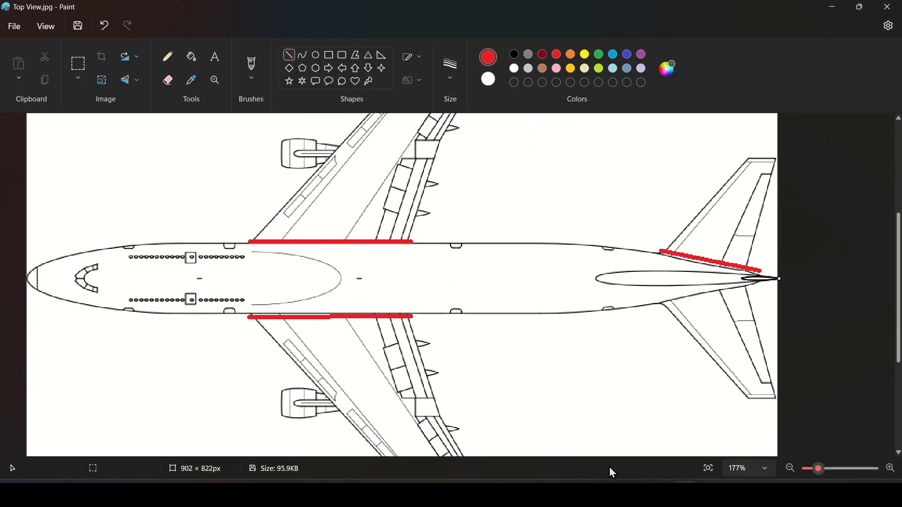
pyautogui.hotkey('alt', 'Tab')
pyautogui.moveTo(393, 218)
pyautogui.mouseDown(button='middle')
pyautogui.moveTo(378, 336)
pyautogui.moveTo(352, 296)
pyautogui.moveTo(405, 326)
pyautogui.moveTo(386, 301)
pyautogui.mouseUp(button='middle')
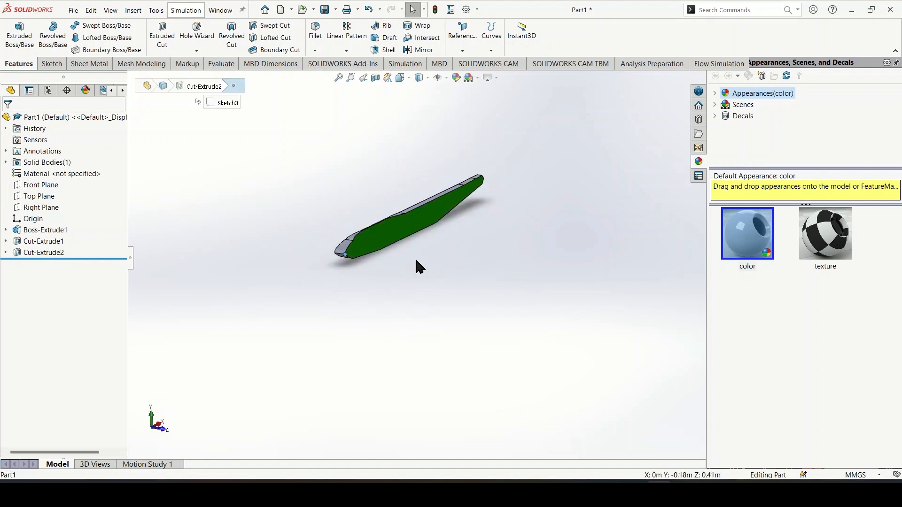
pyautogui.click(426, 233)
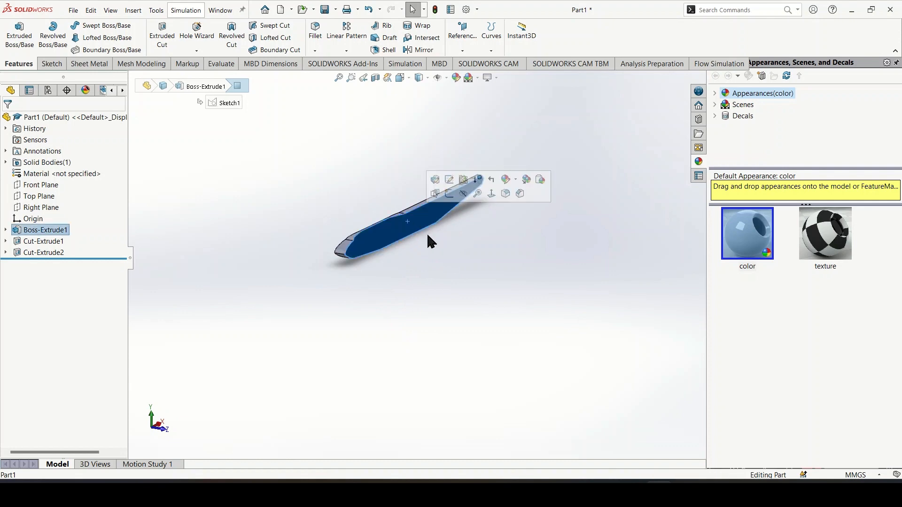
pyautogui.click(625, 405)
# Step: Switch to Top View.jpg in Paint and read the pixel coordinates where the nose line meets the upper fuselage outline
pyautogui.click(684, 492)
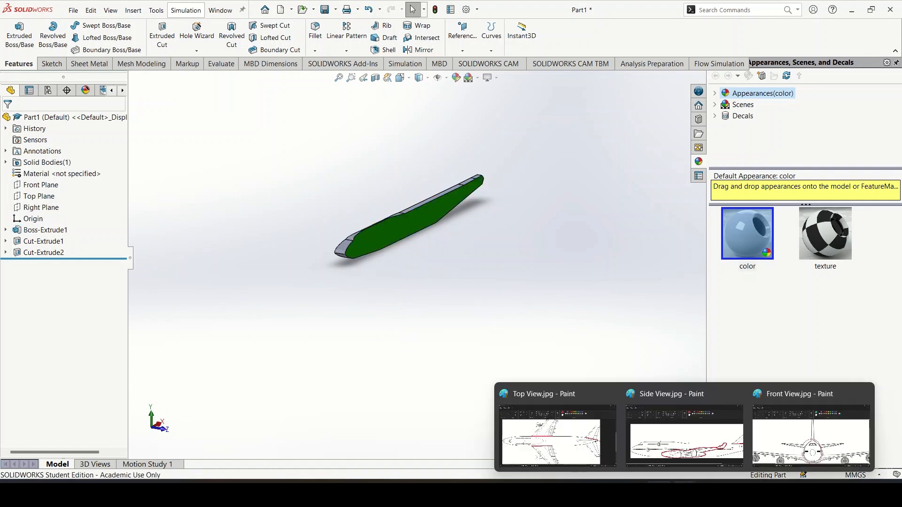
pyautogui.click(581, 446)
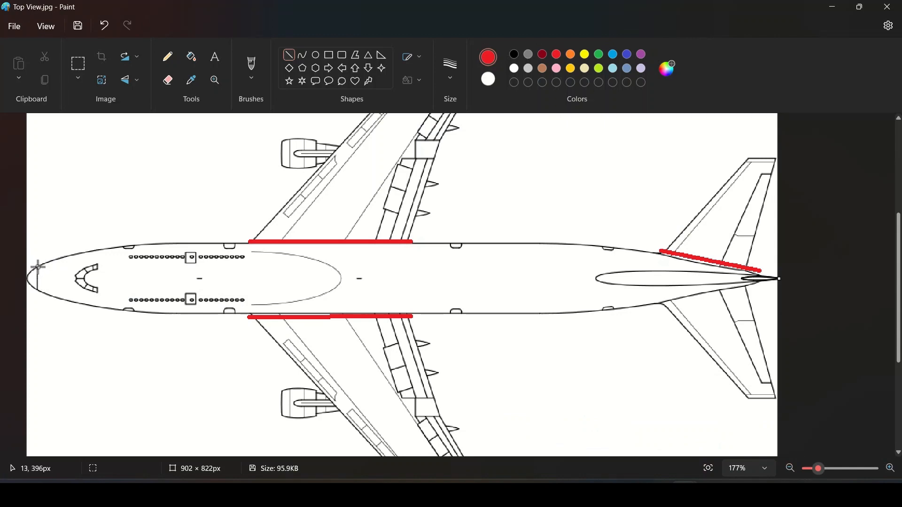
pyautogui.keyDown('ctrl'); pyautogui.scroll(1, 38, 266); pyautogui.keyUp('ctrl')
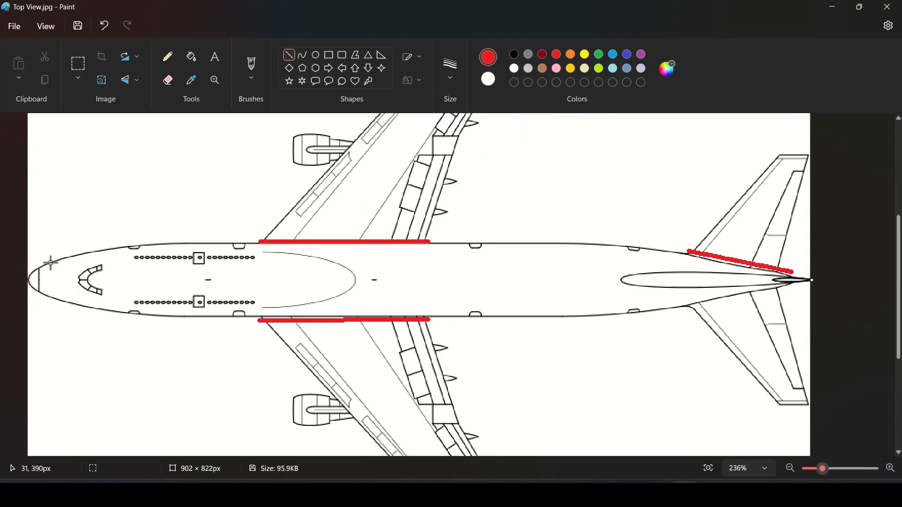
pyautogui.keyDown('ctrl'); pyautogui.scroll(-5, 48, 260); pyautogui.keyUp('ctrl')
pyautogui.keyDown('ctrl'); pyautogui.scroll(5, 60, 326); pyautogui.keyUp('ctrl')
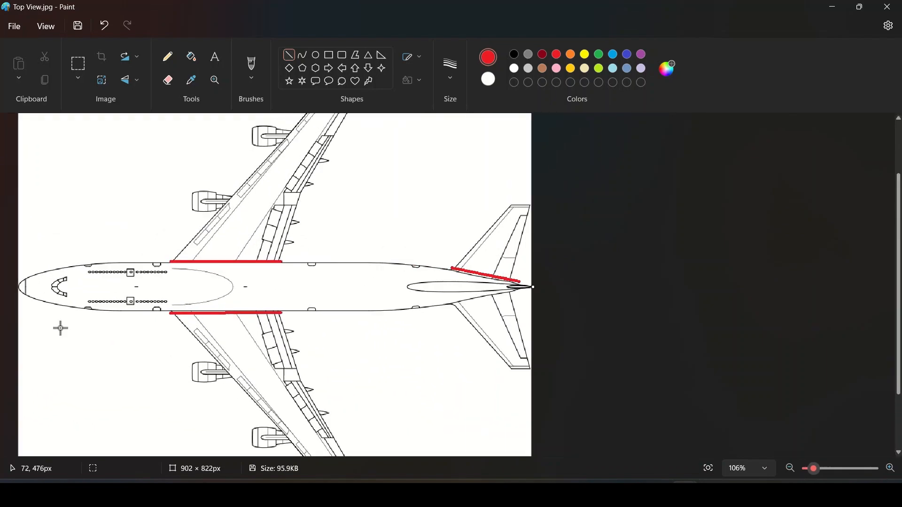
pyautogui.keyDown('ctrl'); pyautogui.scroll(-1, 118, 323); pyautogui.keyUp('ctrl')
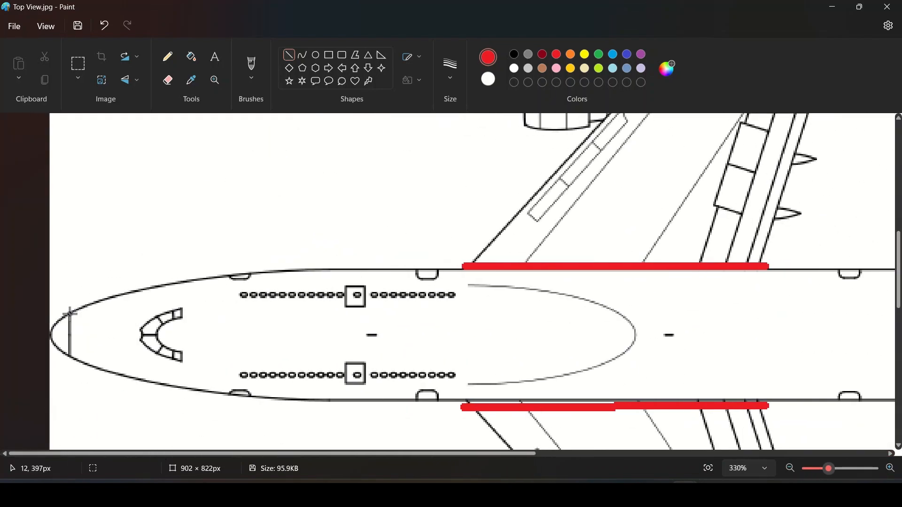
pyautogui.moveTo(685, 488)
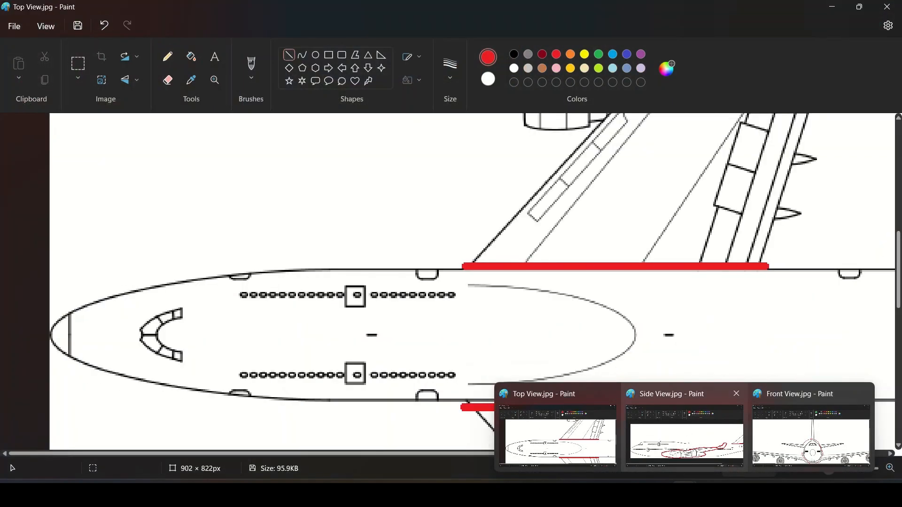
pyautogui.click(543, 459)
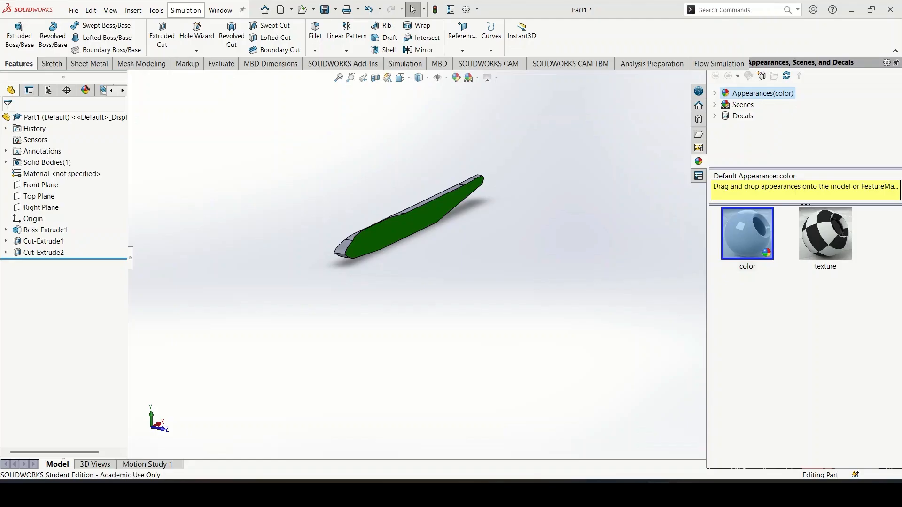
# Step: Start a sketch on the Top Plane in SOLIDWORKS and place a point about 113 mm across and 249 mm down from the origin
pyautogui.click(45, 198)
pyautogui.click(53, 185)
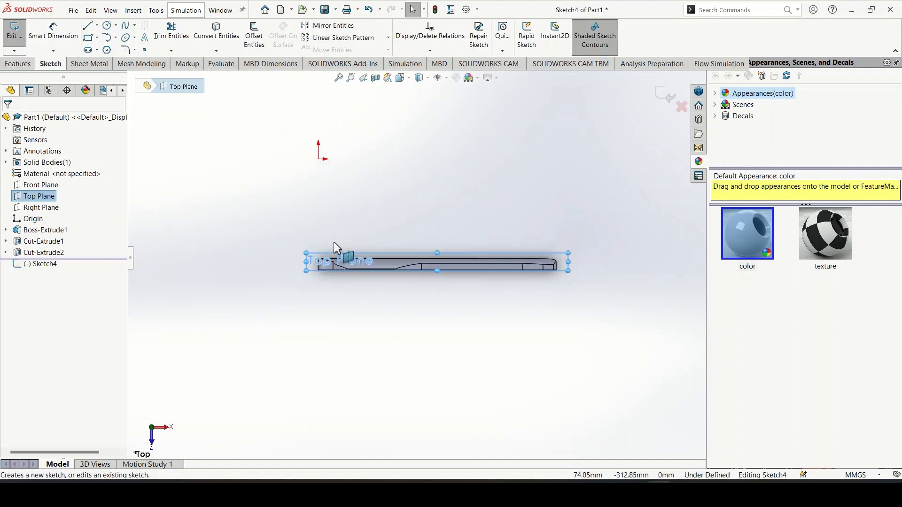
pyautogui.click(144, 50)
pyautogui.press('Escape')
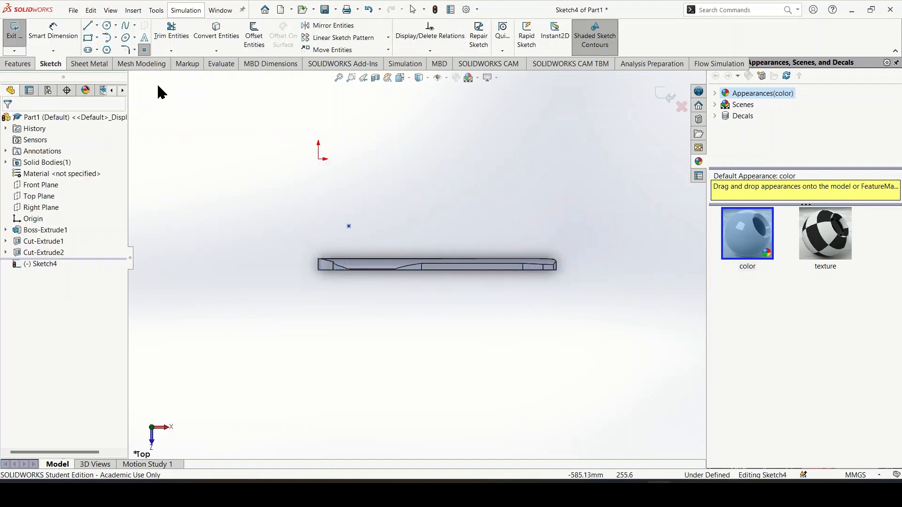
# Step: Dimension the sketch point 12 mm horizontally and 397 mm vertically from the origin
pyautogui.click(53, 32)
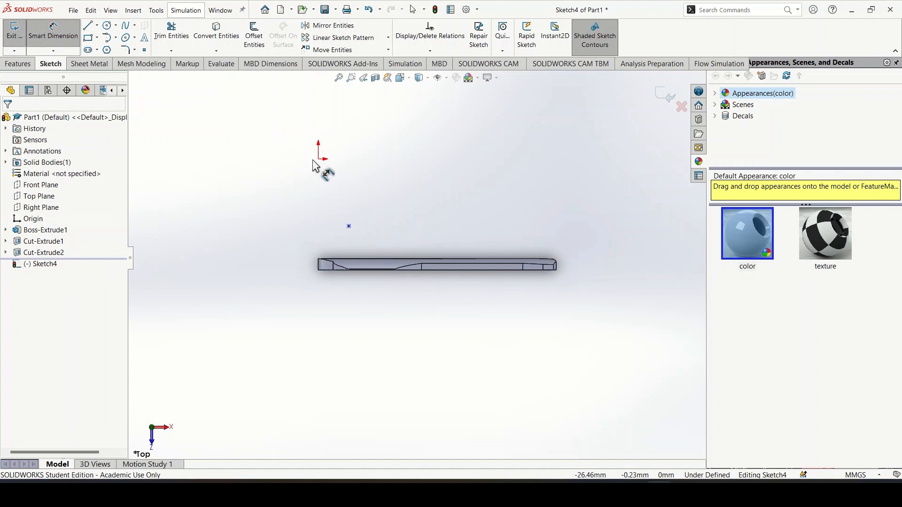
pyautogui.click(349, 227)
pyautogui.click(338, 120)
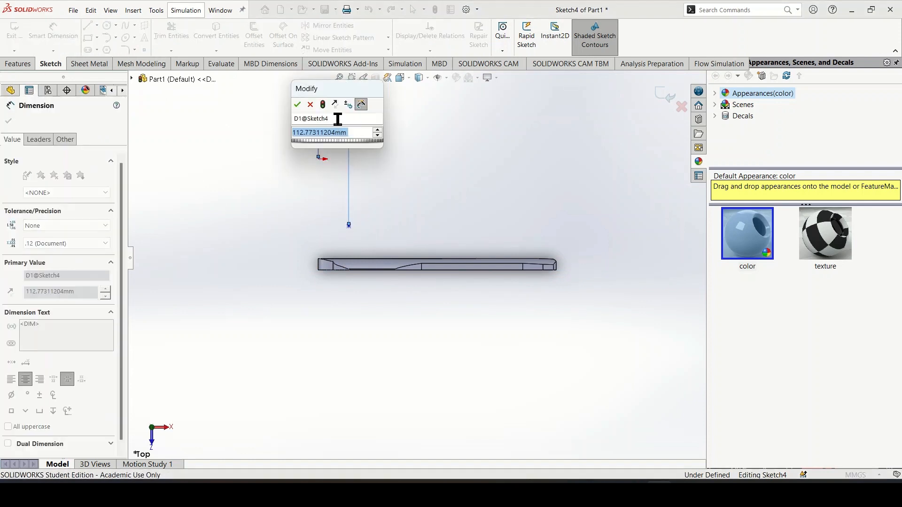
pyautogui.write('2')
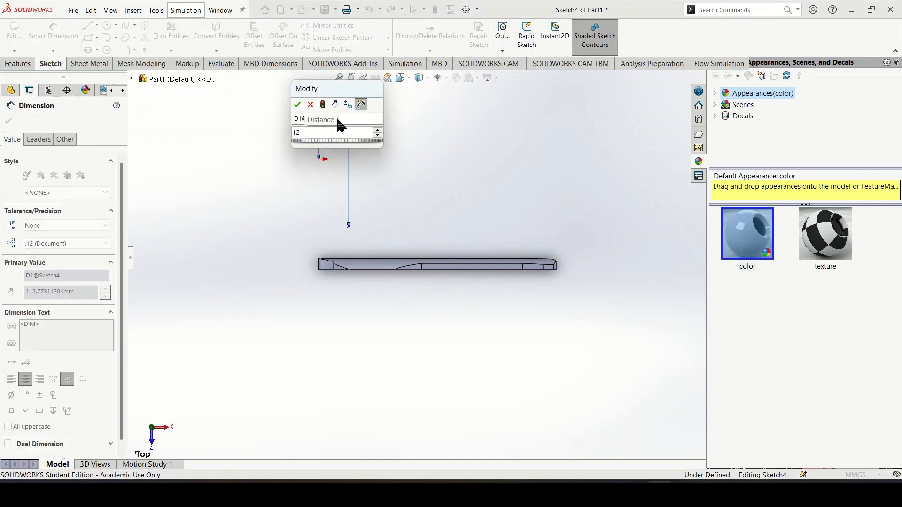
pyautogui.press('Return')
pyautogui.click(321, 226)
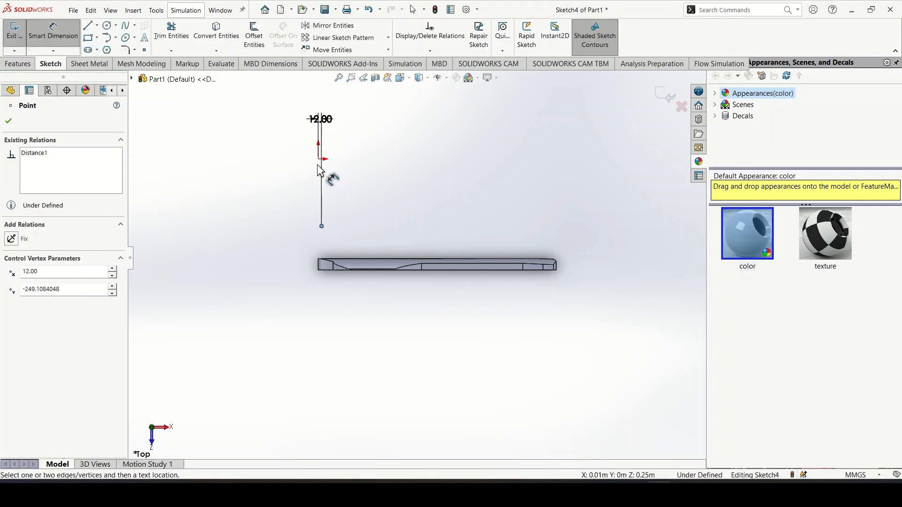
pyautogui.click(318, 159)
pyautogui.click(242, 202)
pyautogui.write('397')
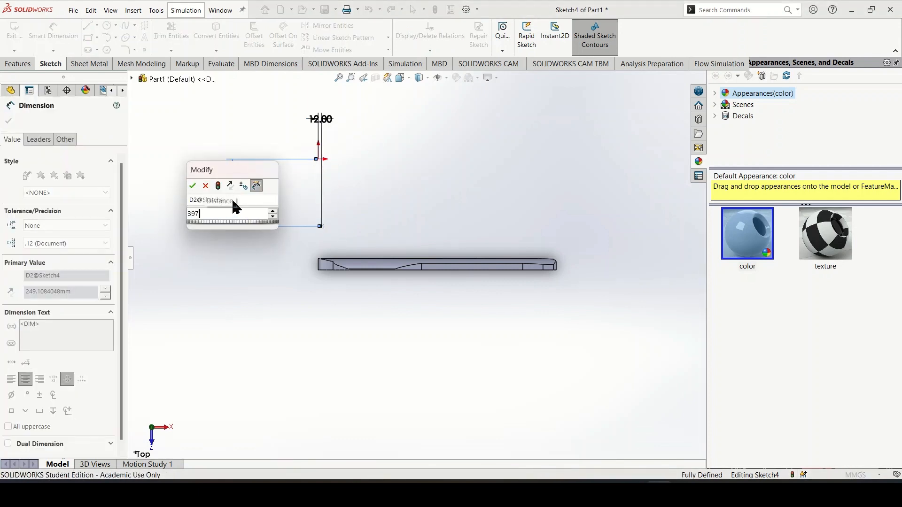
pyautogui.press('Return')
# Step: Check the nose outline in Top View.jpg in Paint and place a second sketch point about 83 mm across and 380 mm down from the origin
pyautogui.scroll(-3, 337, 267)
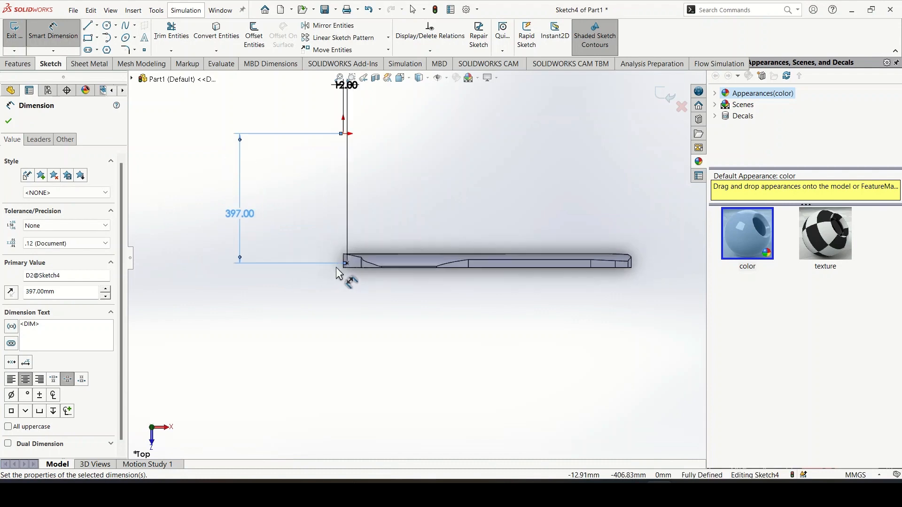
pyautogui.scroll(-3, 378, 266)
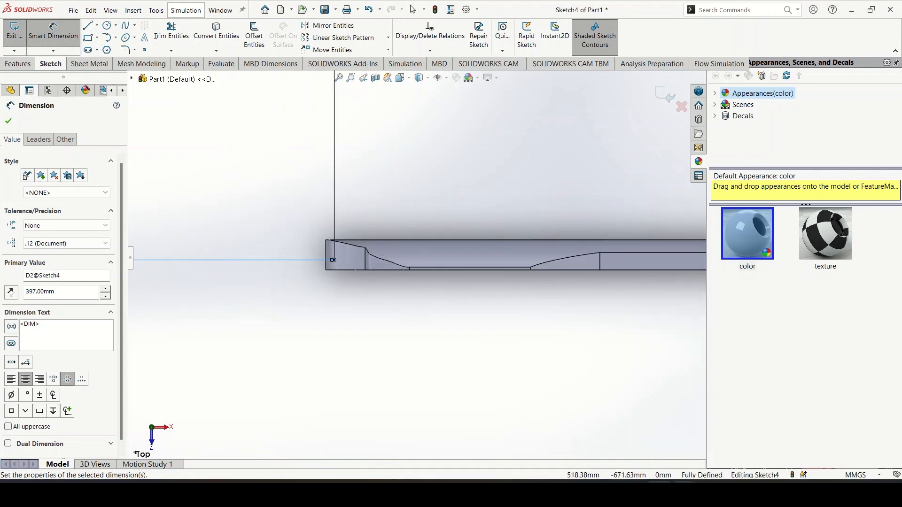
pyautogui.moveTo(685, 494)
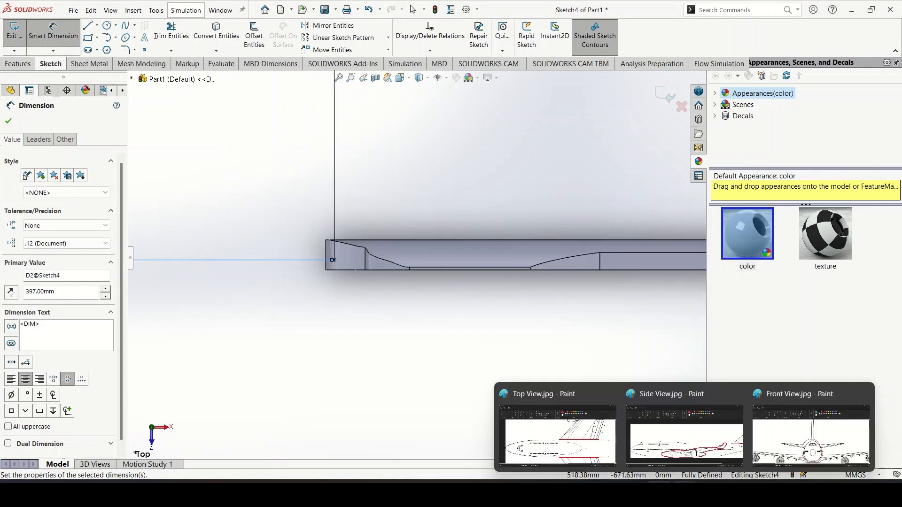
pyautogui.click(558, 435)
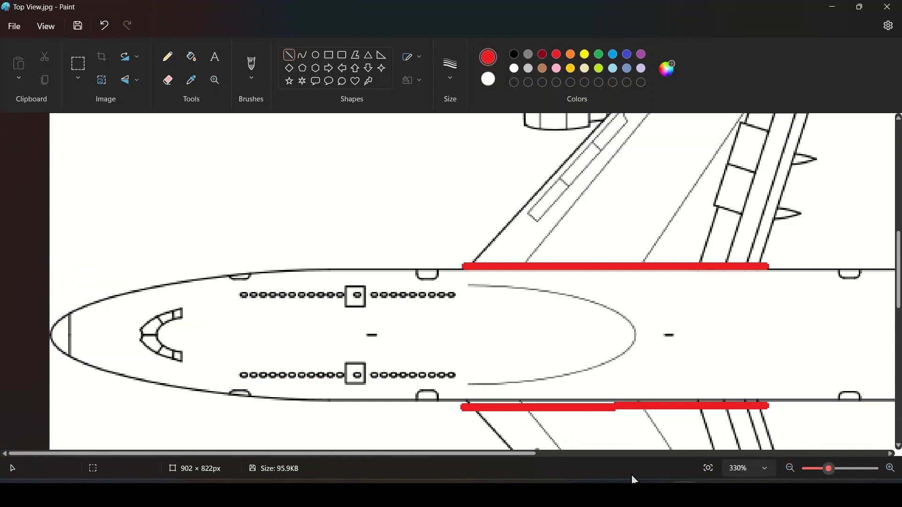
pyautogui.click(632, 490)
pyautogui.click(145, 50)
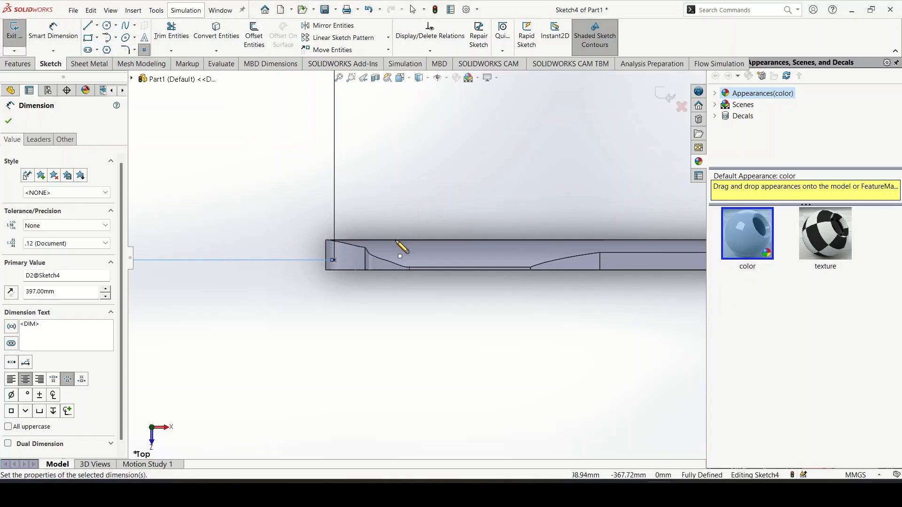
pyautogui.click(384, 248)
# Step: Dimension the second sketch point 372 mm vertically and 116 mm horizontally from the origin
pyautogui.scroll(4, 385, 283)
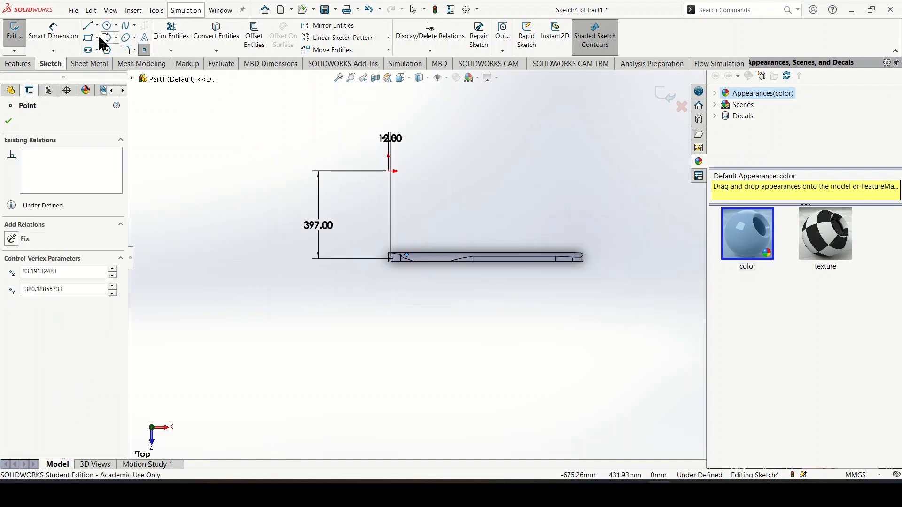
pyautogui.click(59, 37)
pyautogui.click(389, 172)
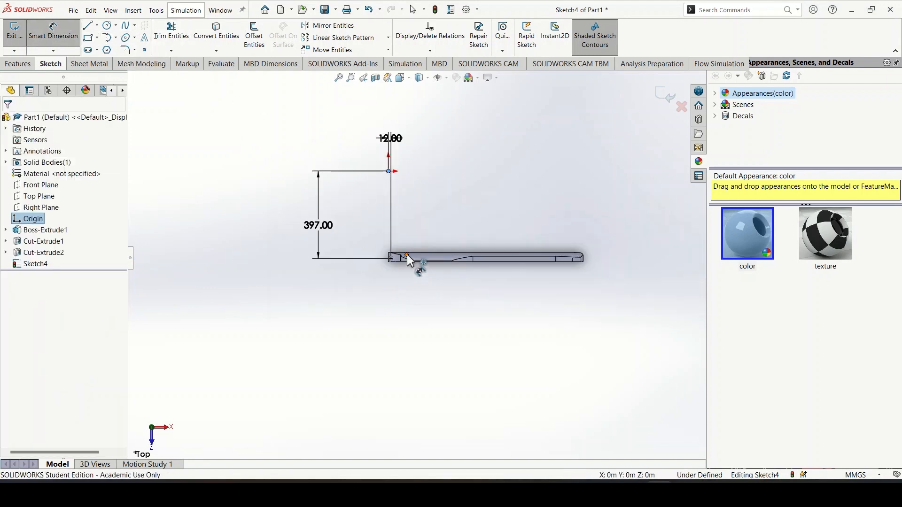
pyautogui.click(407, 256)
pyautogui.click(339, 207)
pyautogui.write('372')
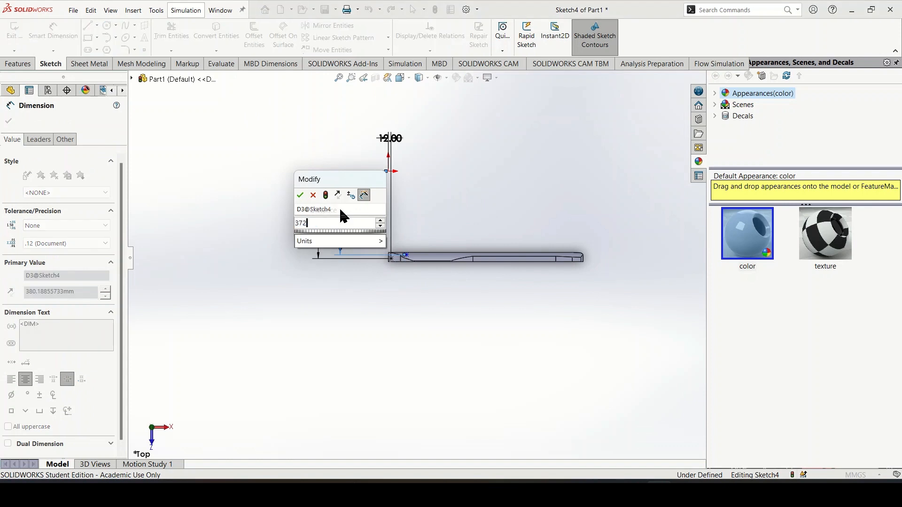
pyautogui.press('Return')
pyautogui.click(407, 254)
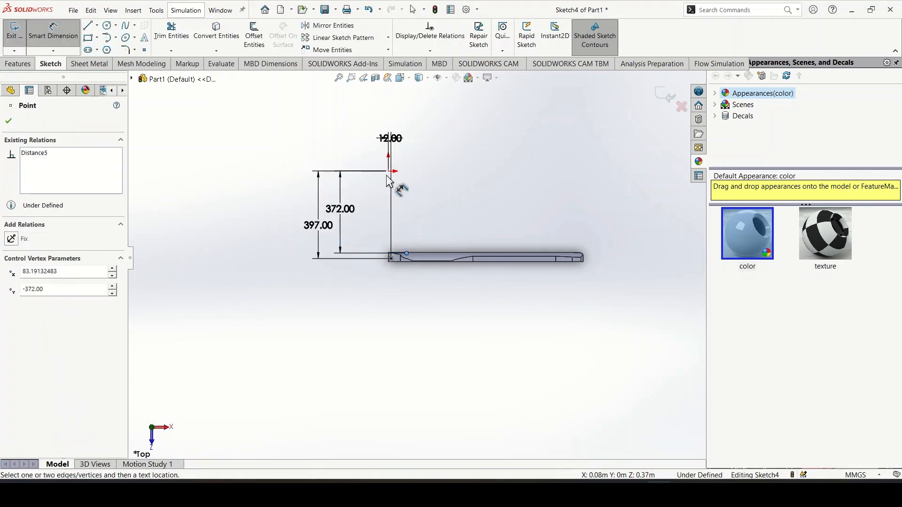
pyautogui.click(388, 172)
pyautogui.click(397, 111)
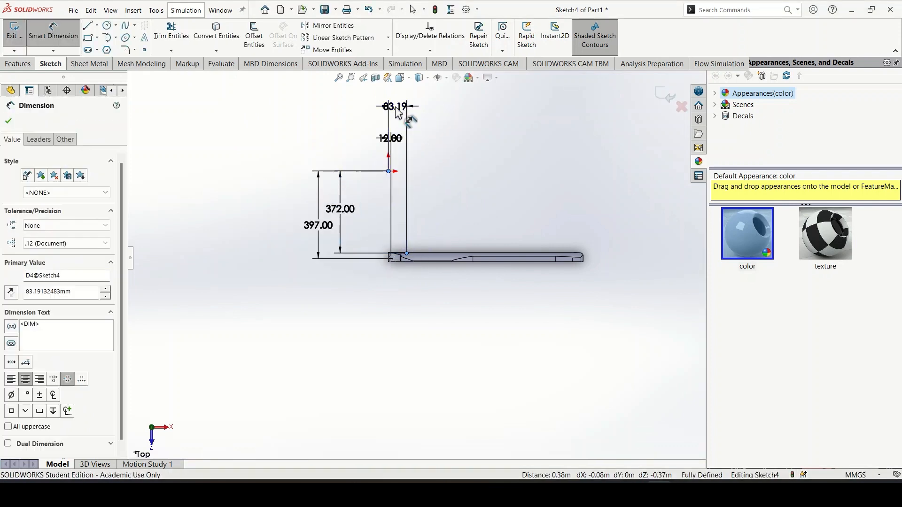
pyautogui.write('116')
pyautogui.press('Return')
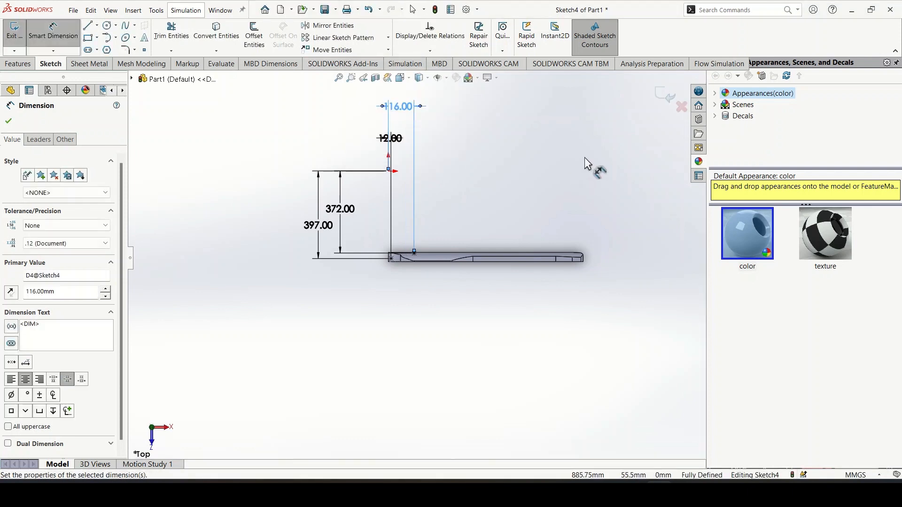
# Step: Check the forward fuselage outline in Top View.jpg in Paint and place a third sketch point about 196 mm across and 324 mm down from the origin
pyautogui.scroll(-3, 564, 169)
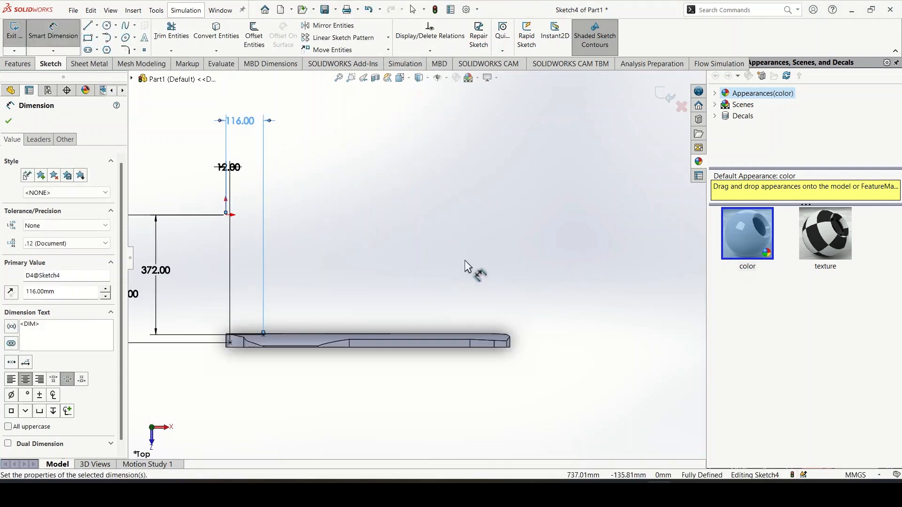
pyautogui.moveTo(684, 493)
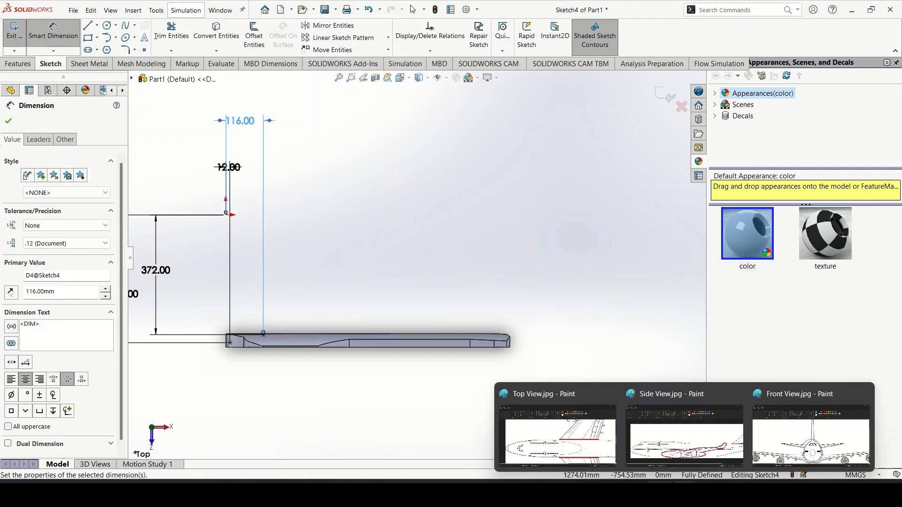
pyautogui.click(541, 444)
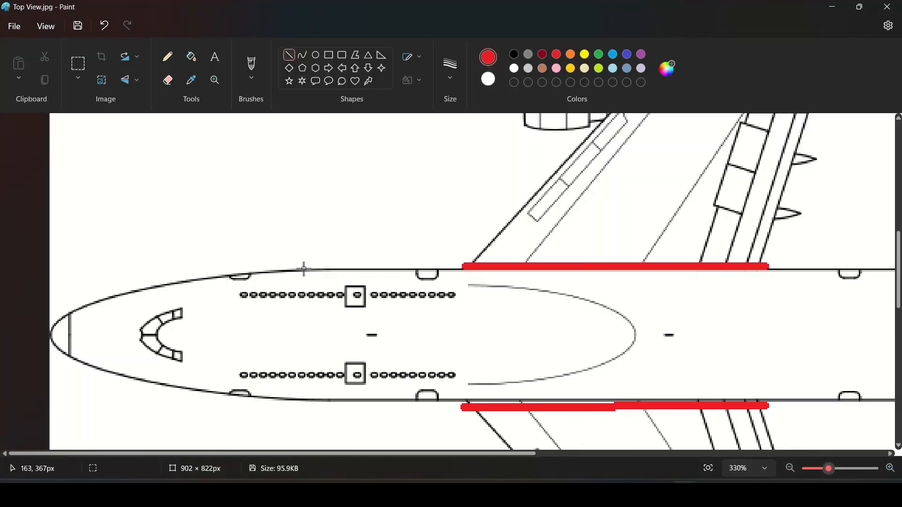
pyautogui.moveTo(680, 493)
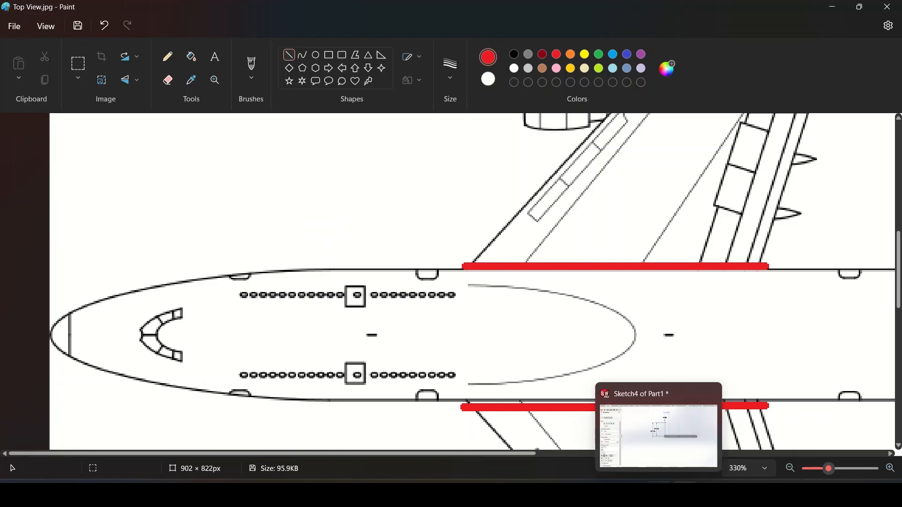
pyautogui.click(679, 425)
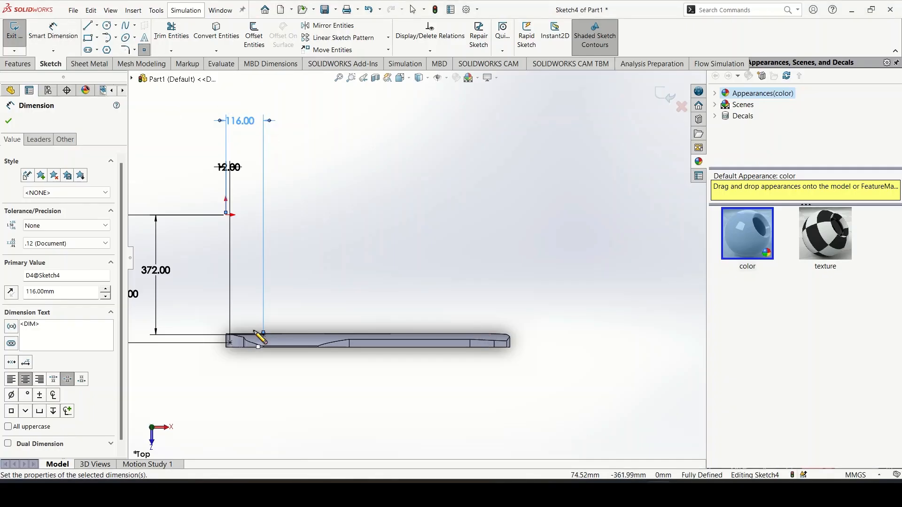
pyautogui.click(288, 319)
# Step: Dimension the third sketch point 163 mm horizontally and 367 mm vertically from the origin
pyautogui.click(53, 33)
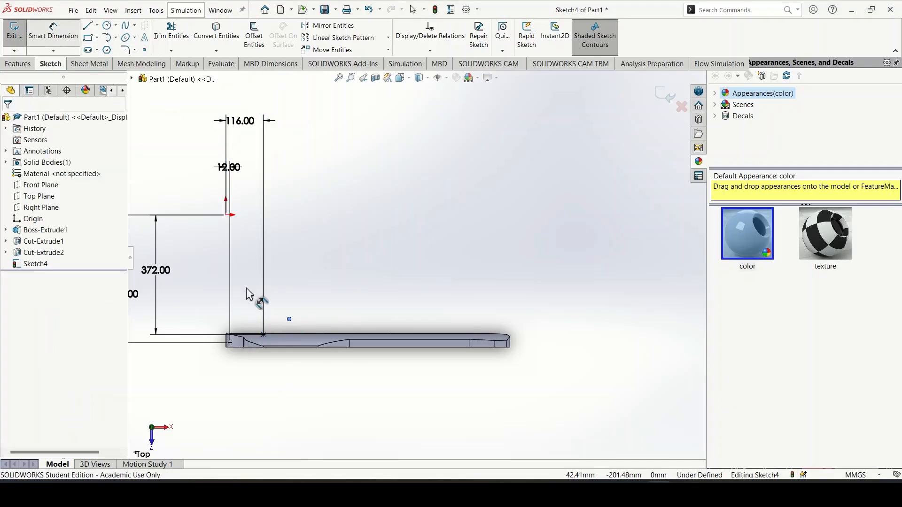
pyautogui.click(226, 216)
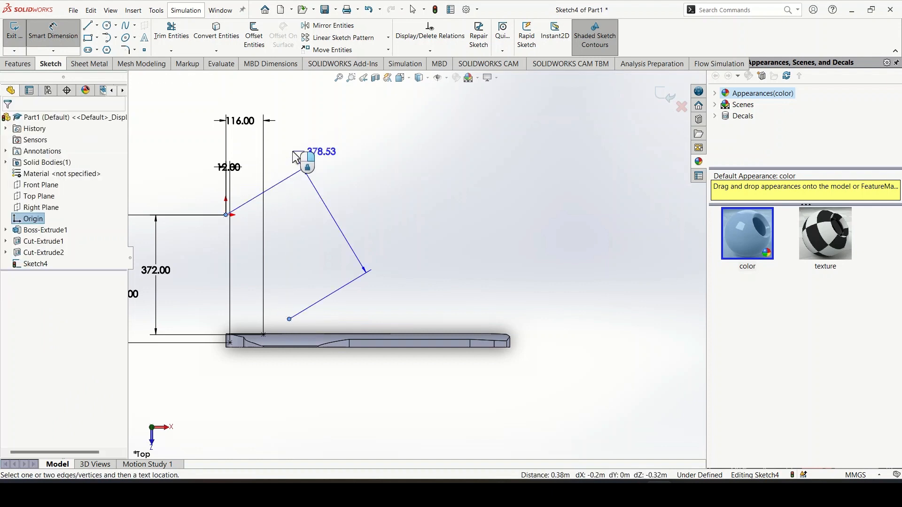
pyautogui.click(270, 96)
pyautogui.write('163')
pyautogui.press('Return')
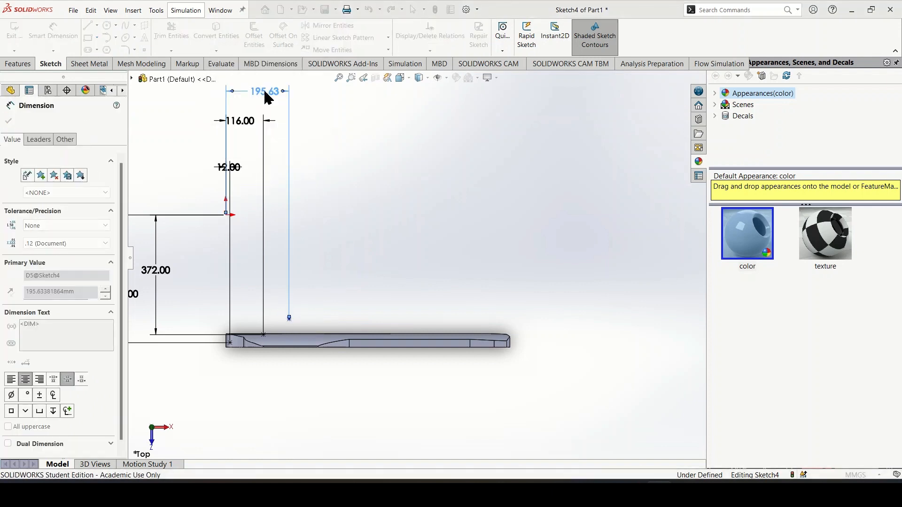
pyautogui.click(279, 319)
pyautogui.click(225, 216)
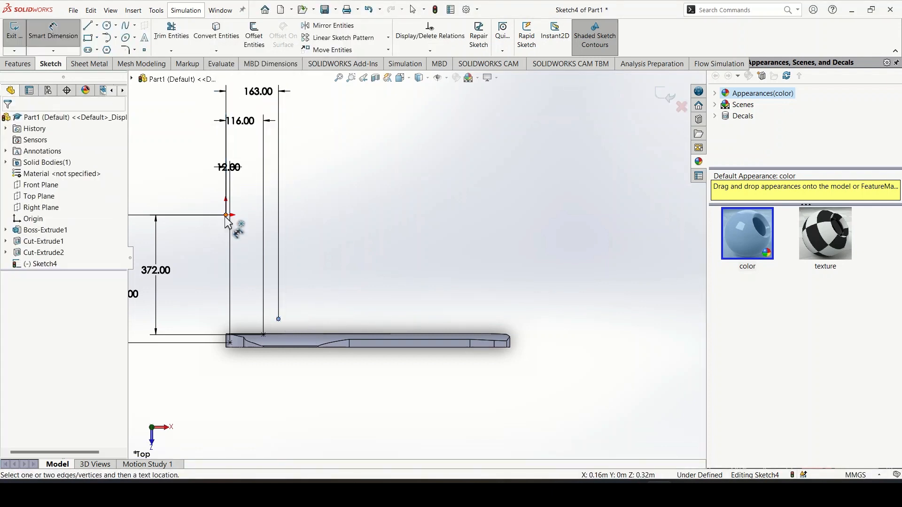
pyautogui.click(192, 255)
pyautogui.write('367')
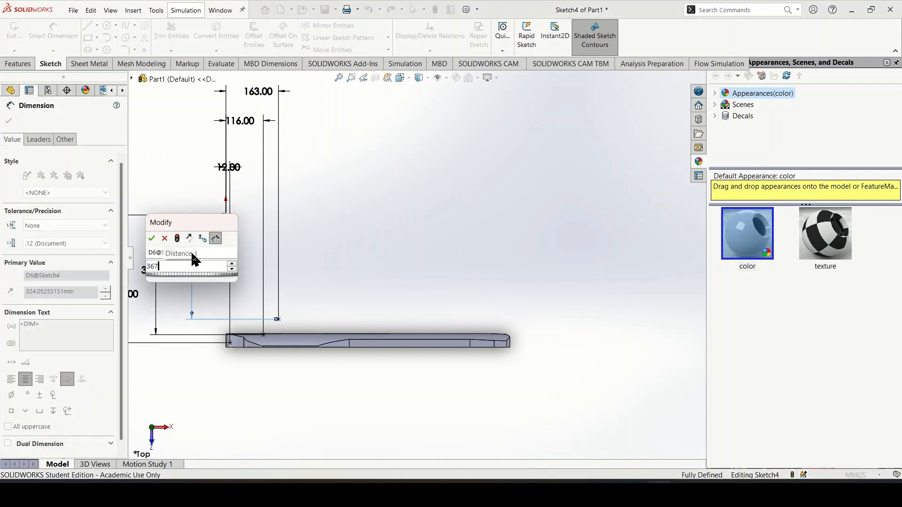
pyautogui.press('Return')
# Step: Set the third sketch point's vertical distance from the origin to 371 mm
pyautogui.scroll(-10, 281, 339)
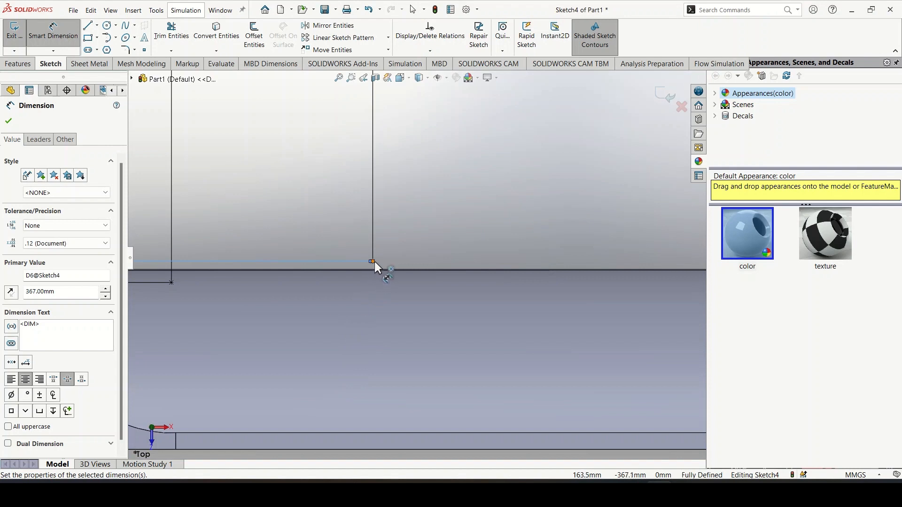
pyautogui.scroll(4, 374, 262)
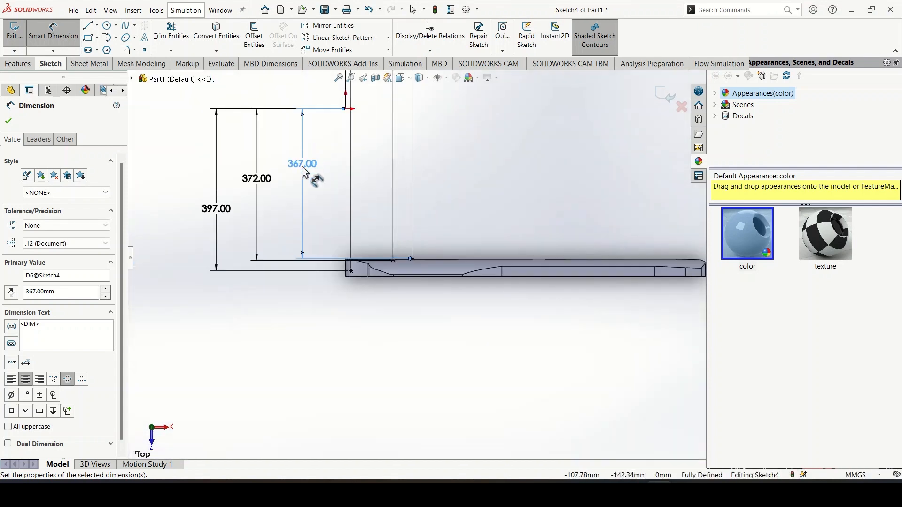
pyautogui.doubleClick(303, 168)
pyautogui.click(268, 179)
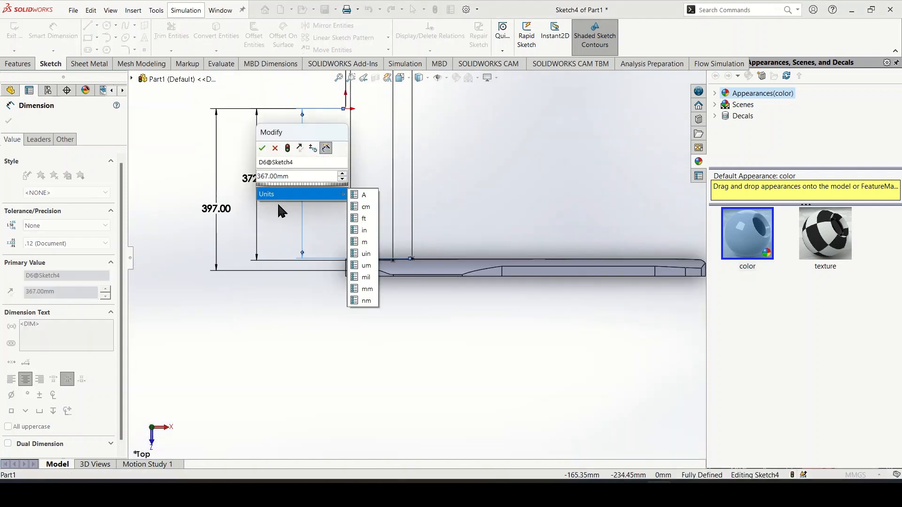
pyautogui.press('BackSpace')
pyautogui.write('1')
pyautogui.press('Return')
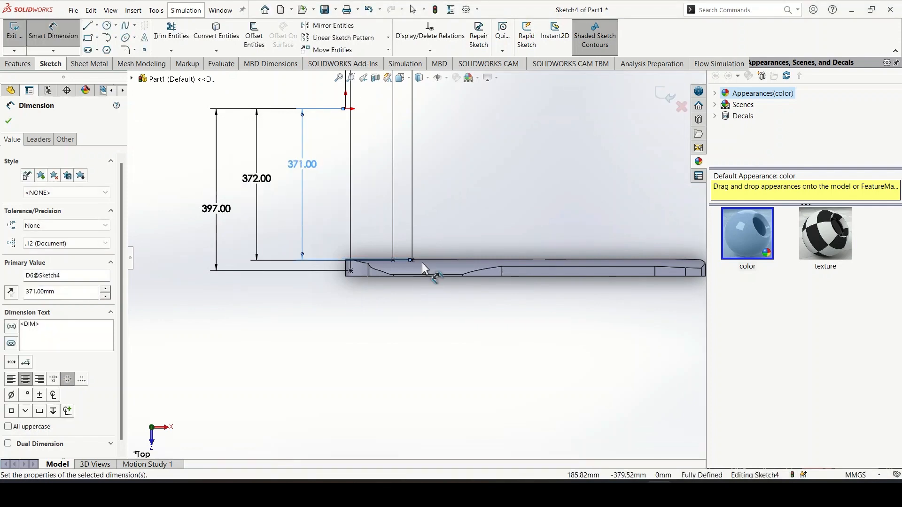
# Step: Set the third sketch point's vertical distance from the origin to 370 mm
pyautogui.scroll(-5, 359, 258)
pyautogui.scroll(2, 324, 250)
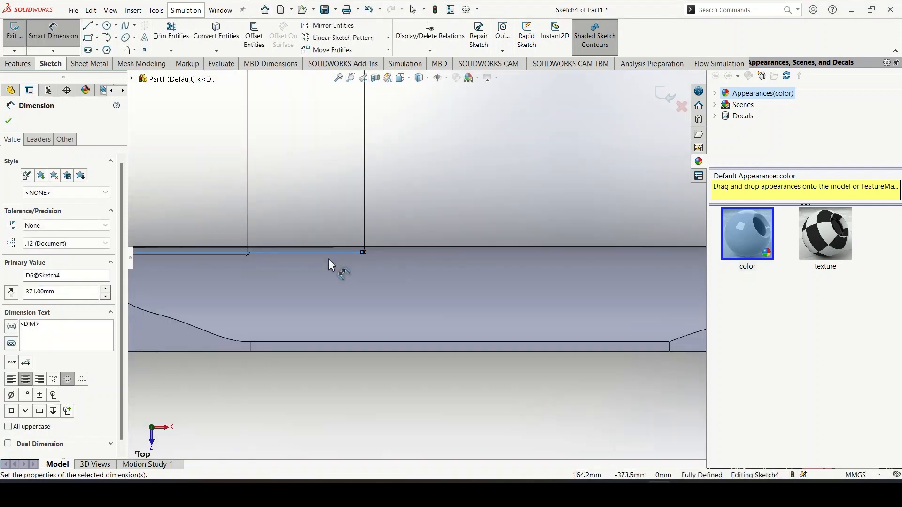
pyautogui.scroll(3, 329, 259)
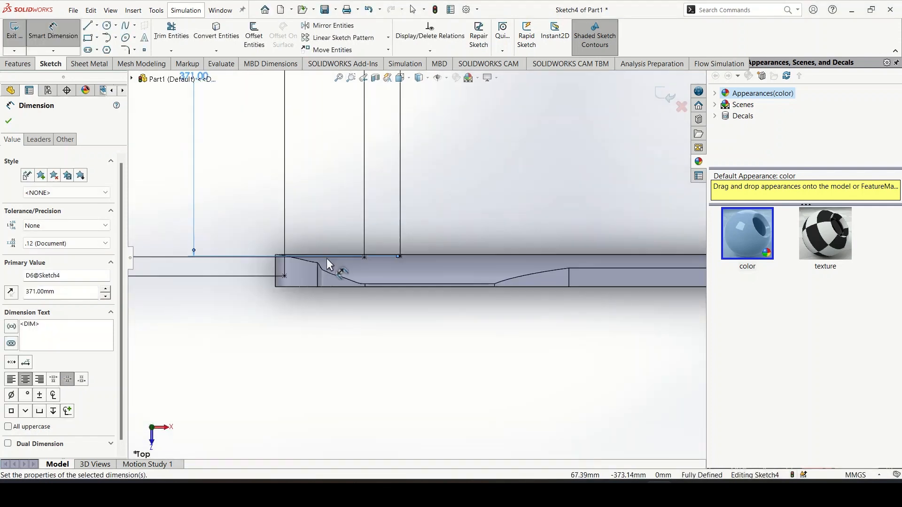
pyautogui.click(196, 78)
pyautogui.click(246, 141)
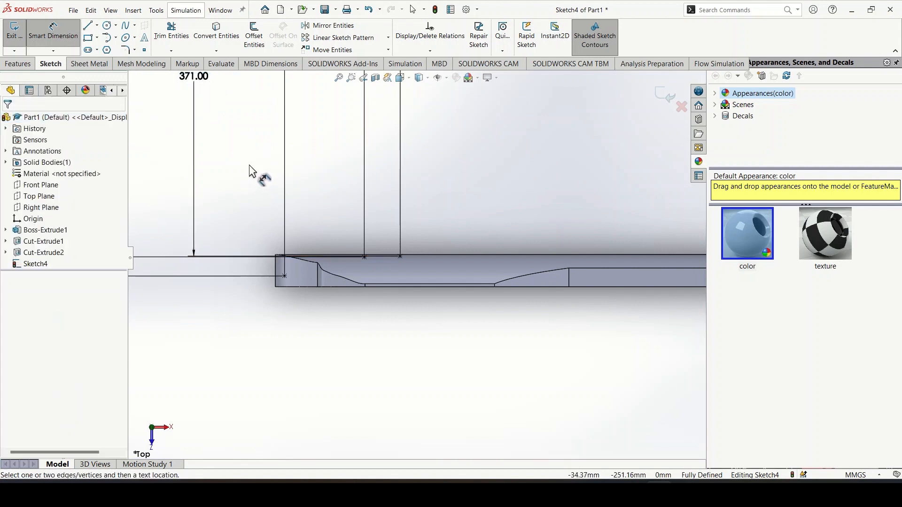
pyautogui.scroll(3, 249, 155)
pyautogui.click(292, 158)
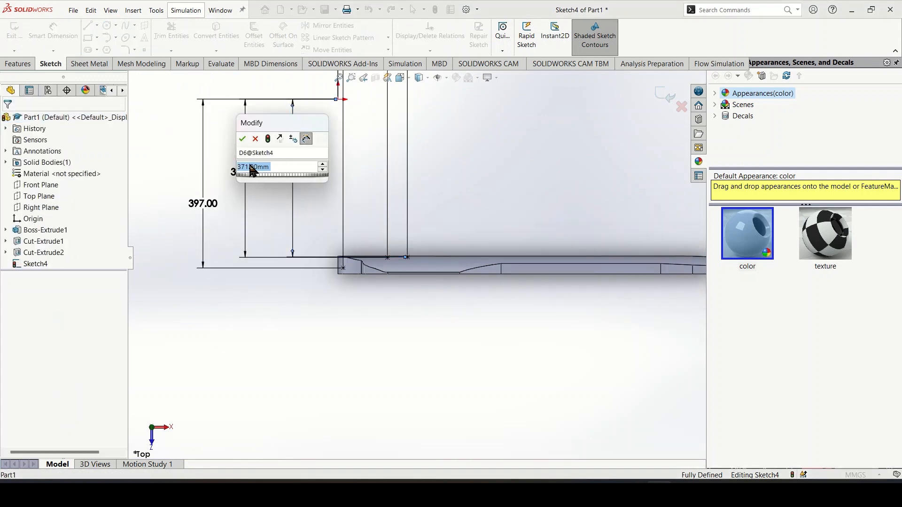
pyautogui.rightClick(251, 170)
pyautogui.moveTo(257, 190)
pyautogui.press('BackSpace')
pyautogui.write('0')
pyautogui.press('Return')
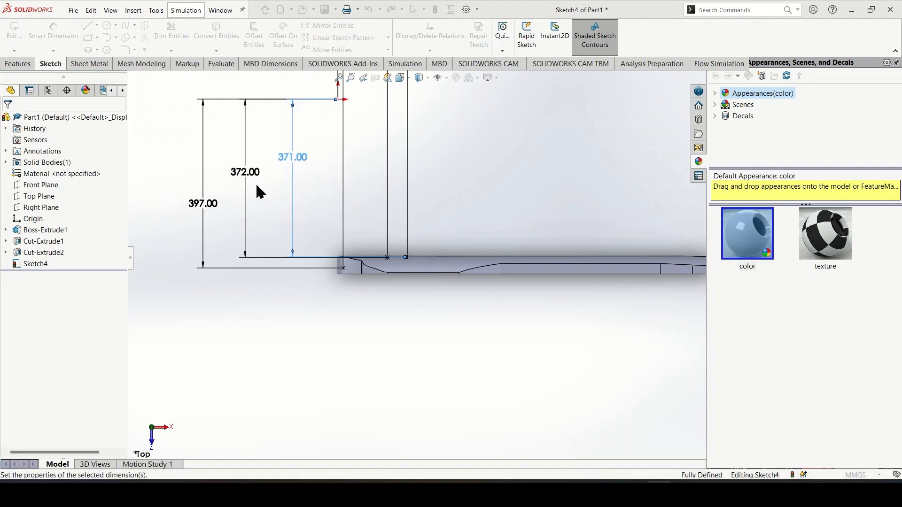
# Step: Check the rear fuselage outline in Top View.jpg in Paint and place a fourth sketch point about 170 mm across and 370 mm down from the origin
pyautogui.scroll(-5, 425, 263)
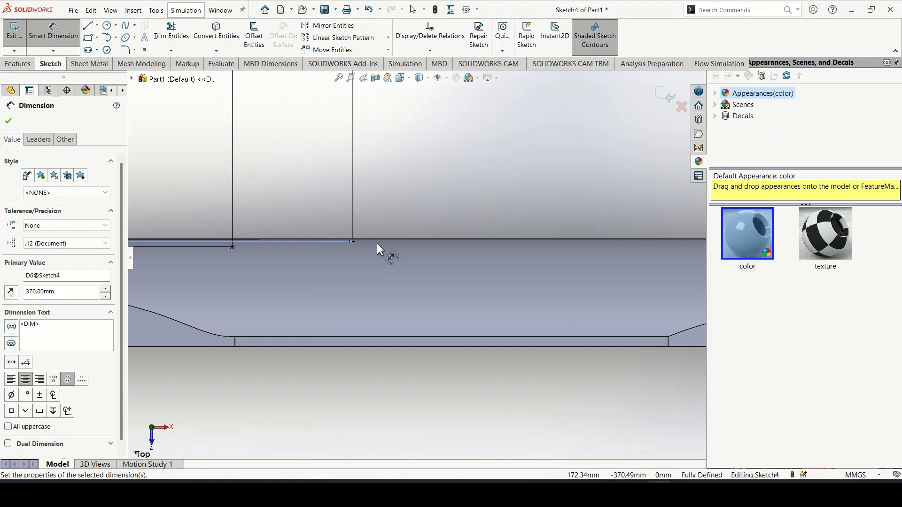
pyautogui.scroll(-5, 217, 215)
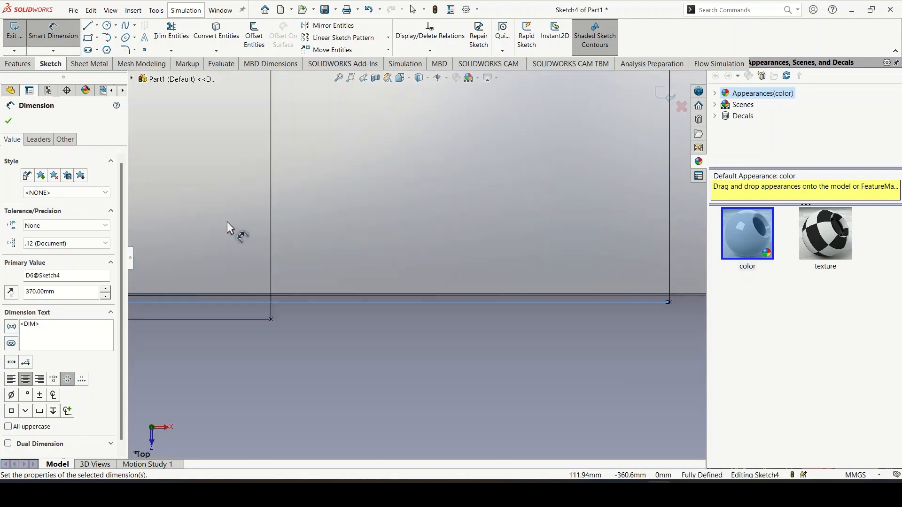
pyautogui.scroll(5, 229, 230)
pyautogui.scroll(4, 229, 230)
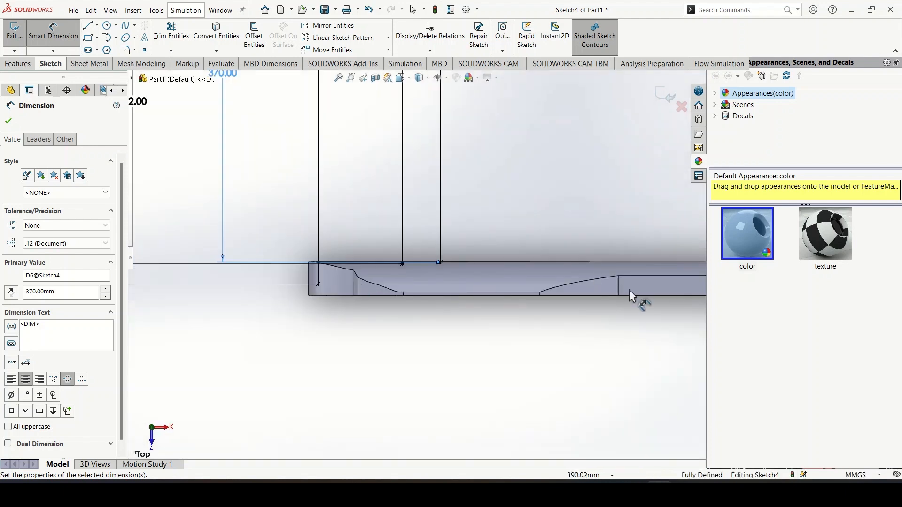
pyautogui.moveTo(520, 449)
pyautogui.click(564, 437)
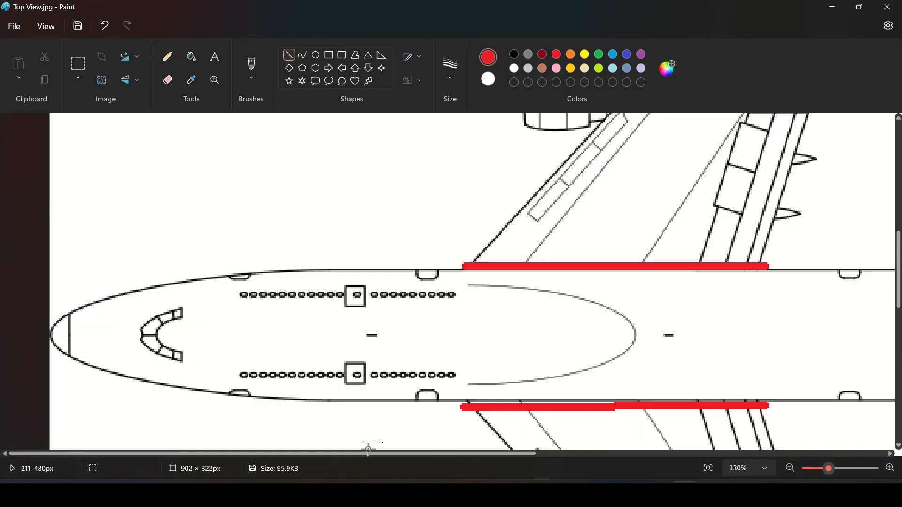
pyautogui.moveTo(403, 459); pyautogui.dragTo(686, 465)
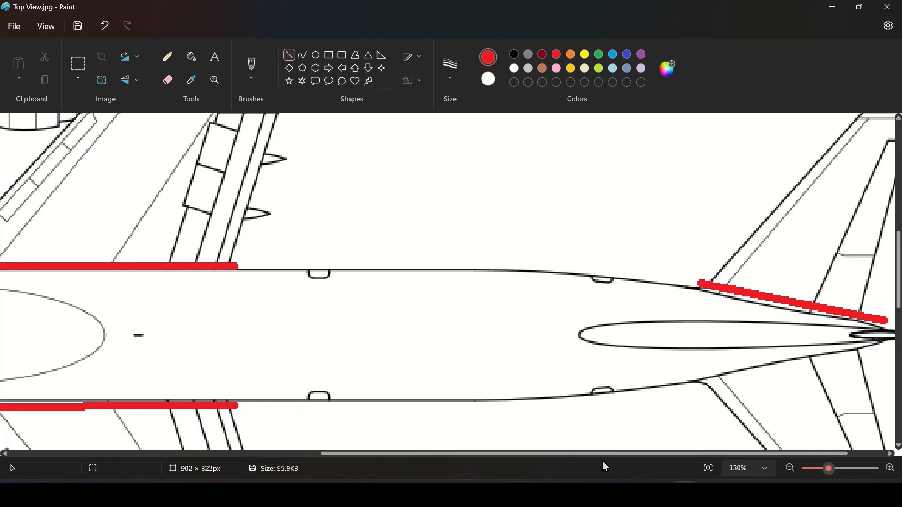
pyautogui.moveTo(659, 482)
pyautogui.click(658, 432)
pyautogui.scroll(5, 415, 260)
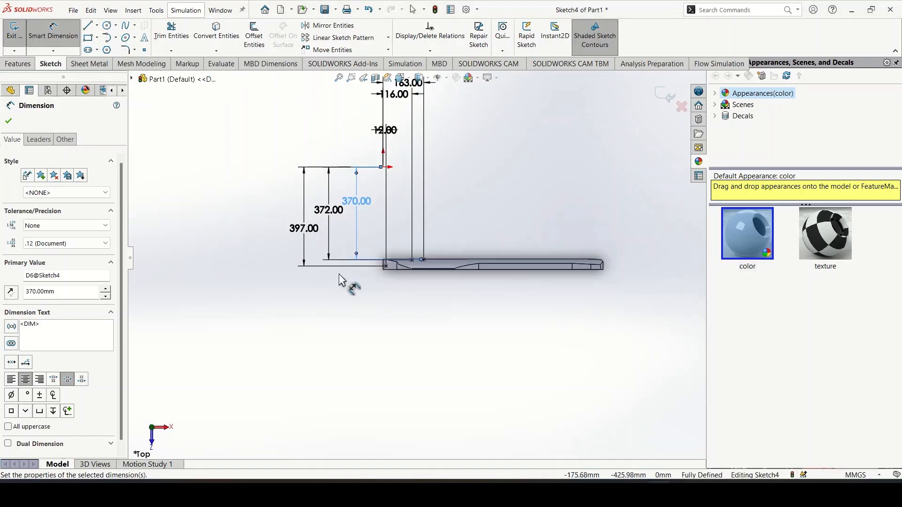
pyautogui.click(145, 50)
pyautogui.scroll(5, 423, 262)
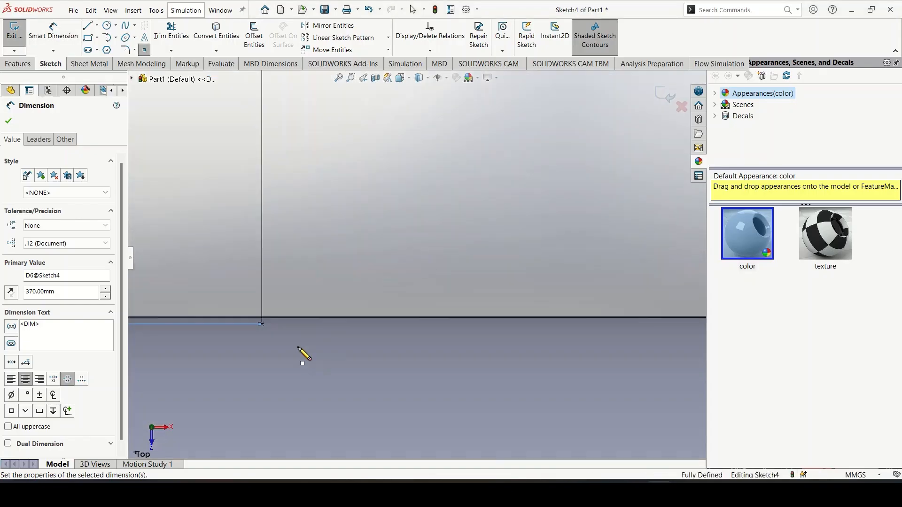
pyautogui.click(313, 324)
pyautogui.scroll(3, 362, 389)
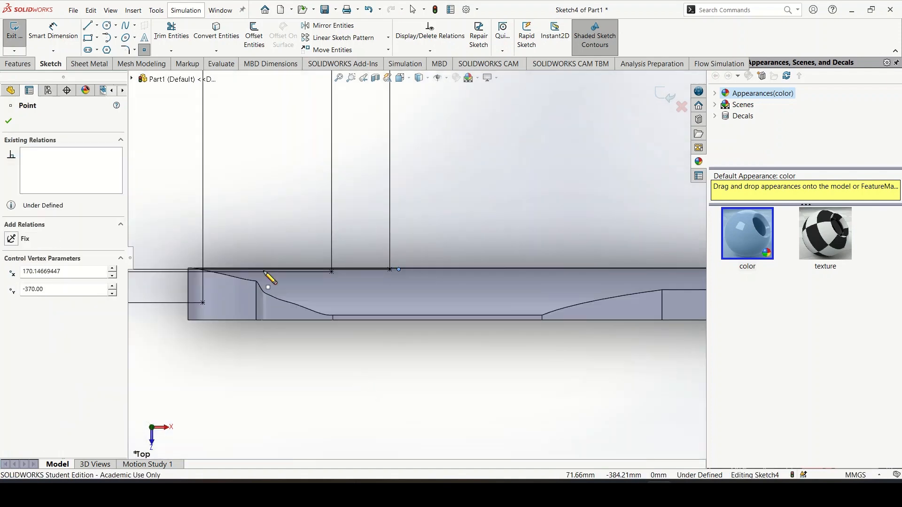
# Step: Check where the tail taper starts in Top View.jpg and dimension the fourth point 648 mm horizontally from the body's nose-end edge
pyautogui.moveTo(684, 494)
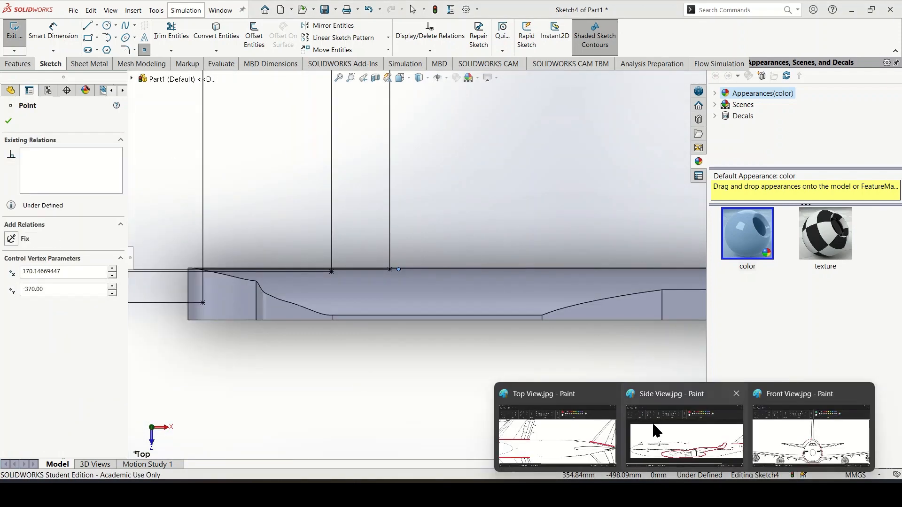
pyautogui.click(559, 427)
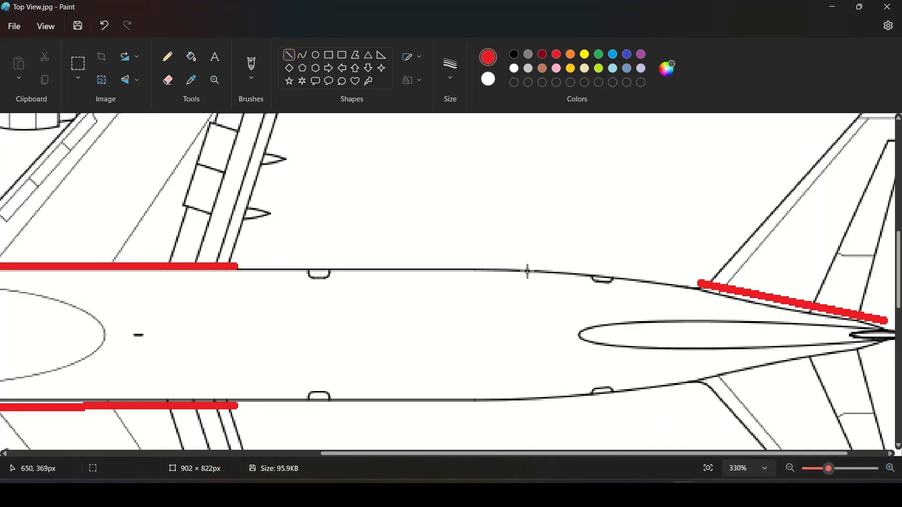
pyautogui.moveTo(606, 493)
pyautogui.click(591, 437)
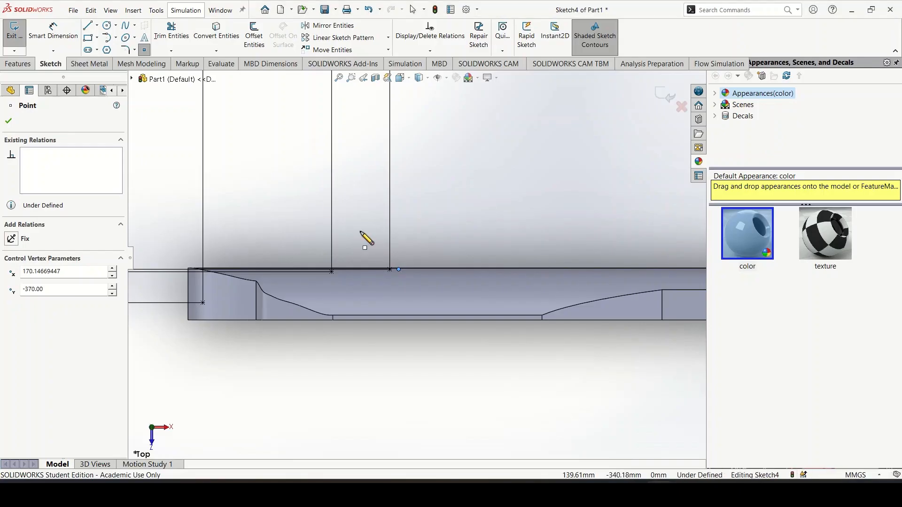
pyautogui.click(43, 37)
pyautogui.click(188, 285)
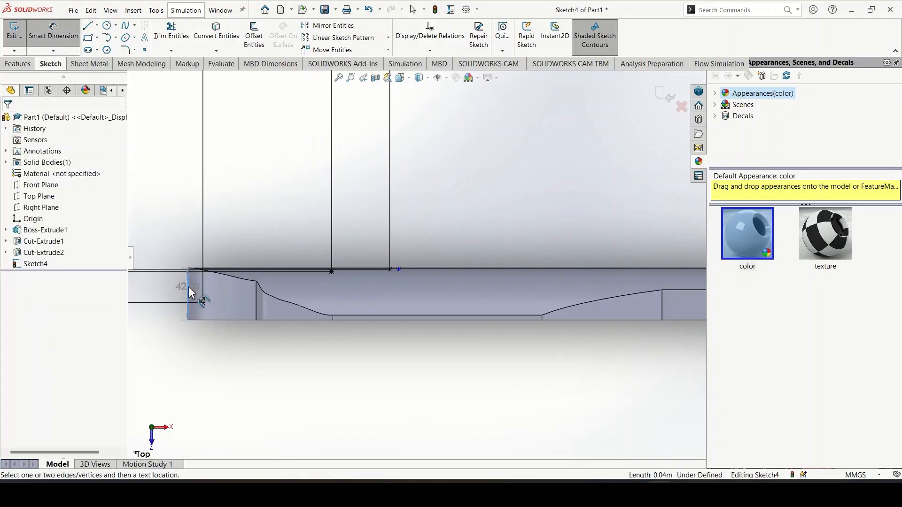
pyautogui.click(399, 270)
pyautogui.click(278, 171)
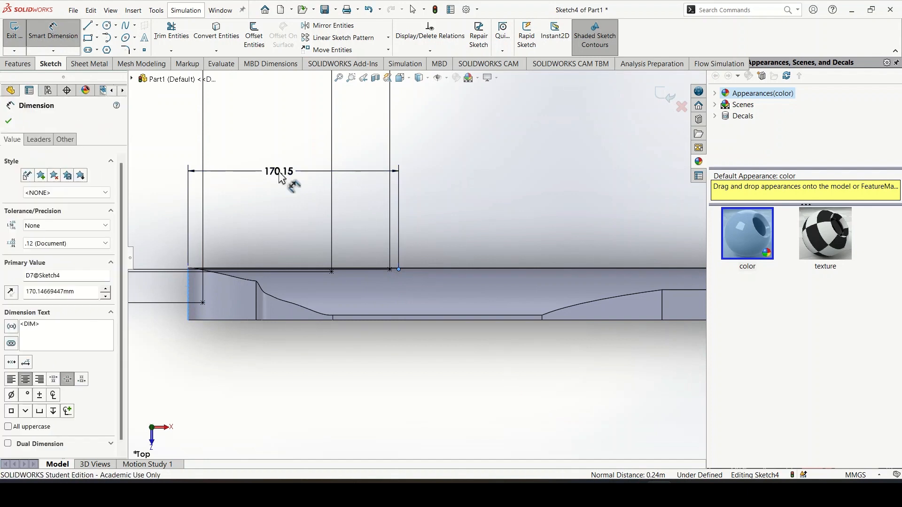
pyautogui.write('648')
pyautogui.press('Return')
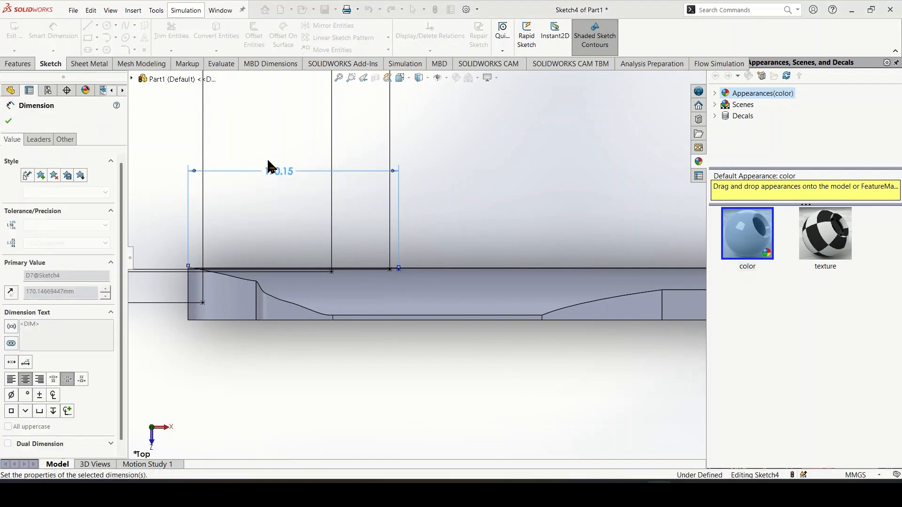
# Step: Check the tail outline in Top View.jpg in Paint and place a fifth sketch point about 607 mm across and 153 mm down from the origin
pyautogui.press('f')
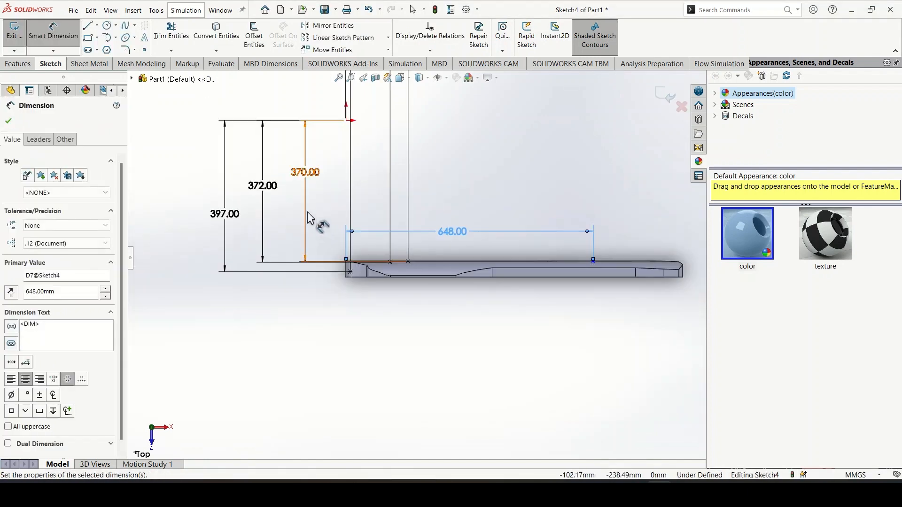
pyautogui.scroll(-5, 637, 268)
pyautogui.moveTo(684, 493)
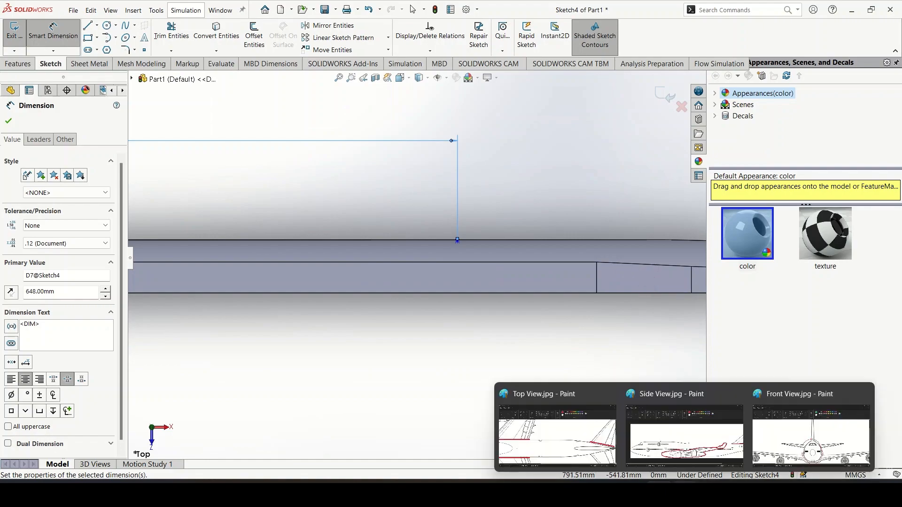
pyautogui.click(566, 442)
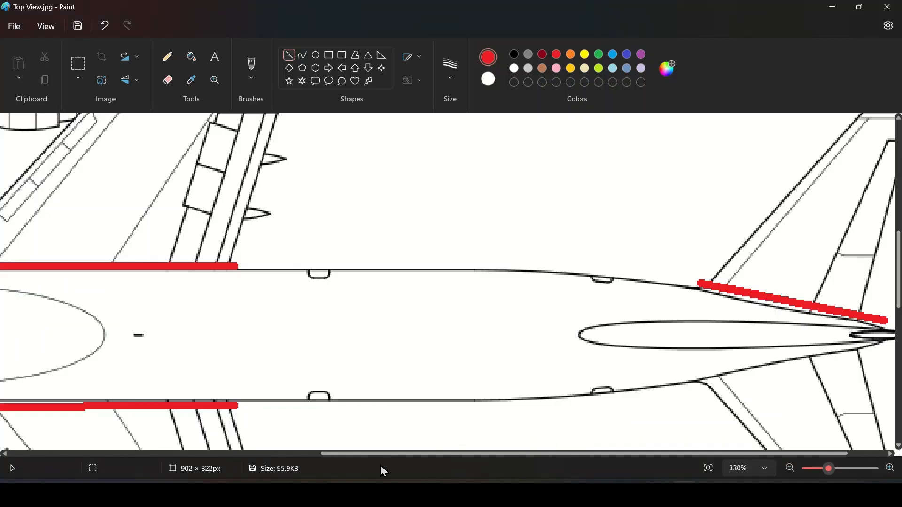
pyautogui.moveTo(417, 454); pyautogui.dragTo(455, 454)
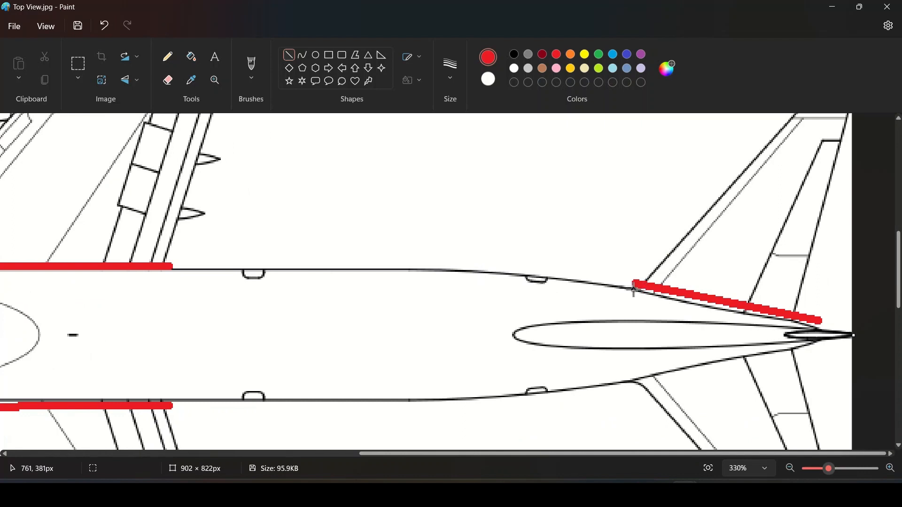
pyautogui.click(659, 490)
pyautogui.scroll(6, 405, 353)
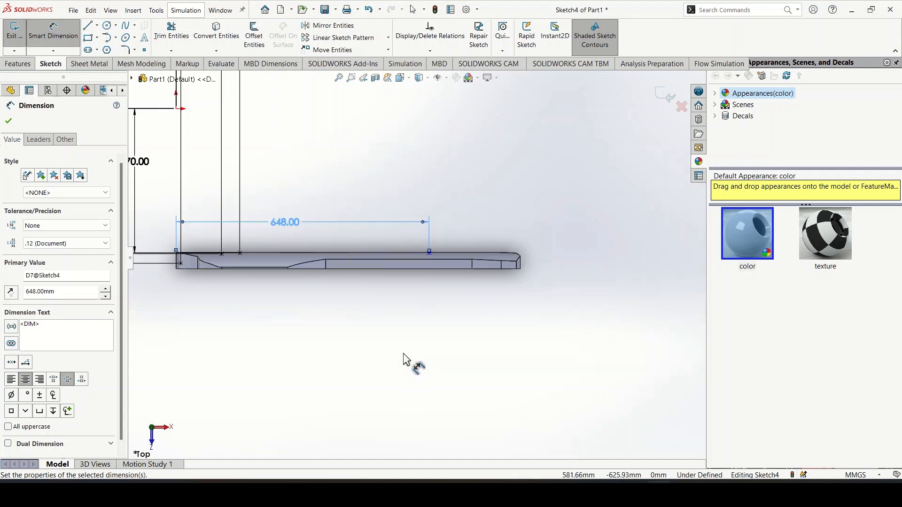
pyautogui.click(145, 50)
pyautogui.click(413, 167)
# Step: Dimension the fifth sketch point 381 mm vertically from the origin
pyautogui.click(53, 34)
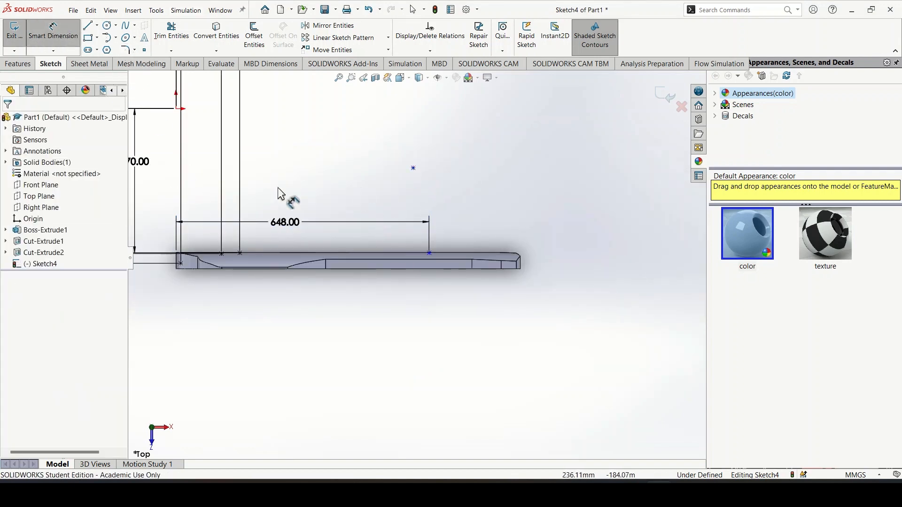
pyautogui.scroll(3, 404, 244)
pyautogui.click(414, 208)
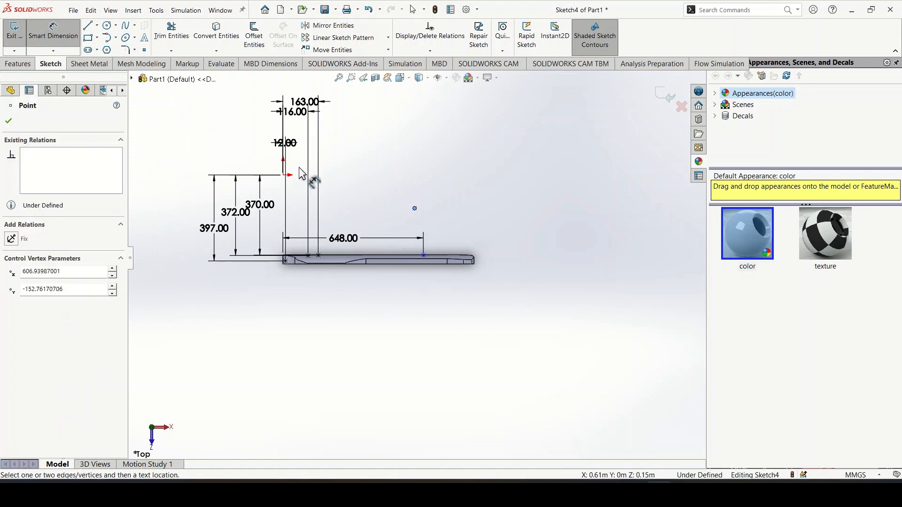
pyautogui.click(284, 175)
pyautogui.click(173, 205)
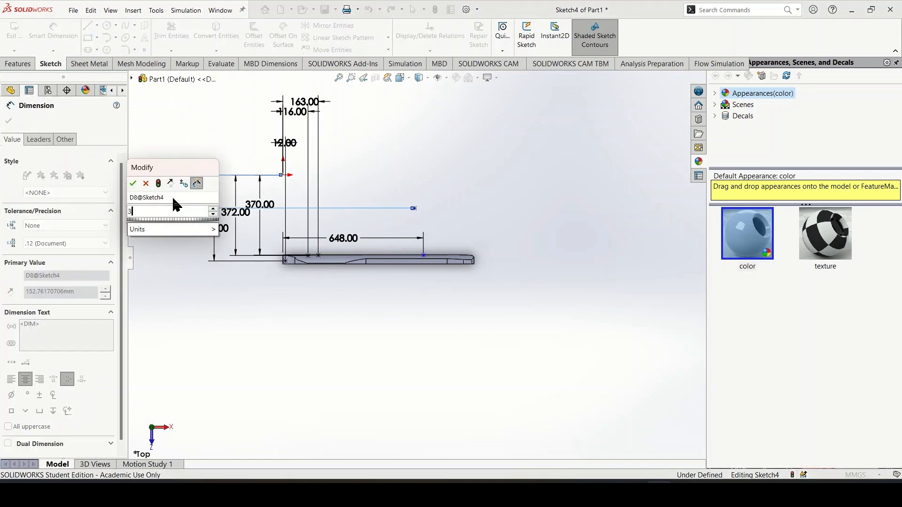
pyautogui.write('381')
pyautogui.press('Return')
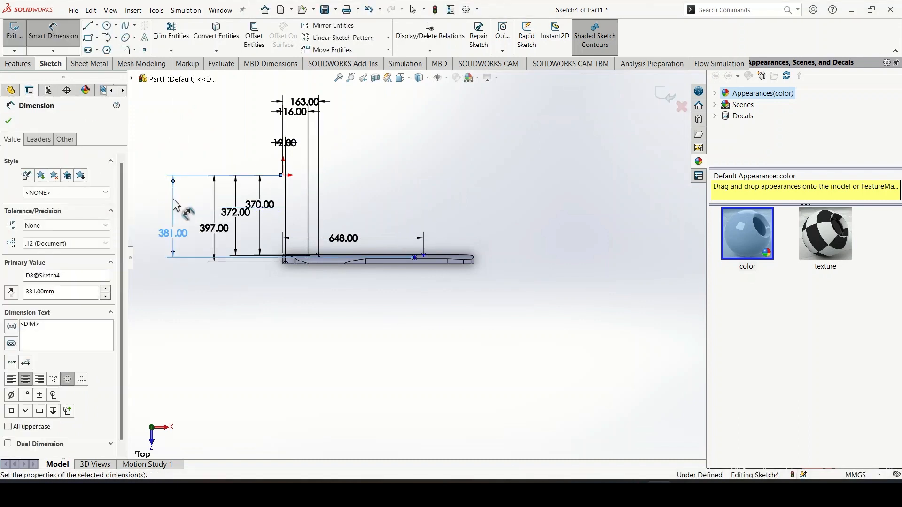
# Step: Dimension the fifth sketch point 761 mm horizontally from the origin
pyautogui.click(283, 176)
pyautogui.click(414, 257)
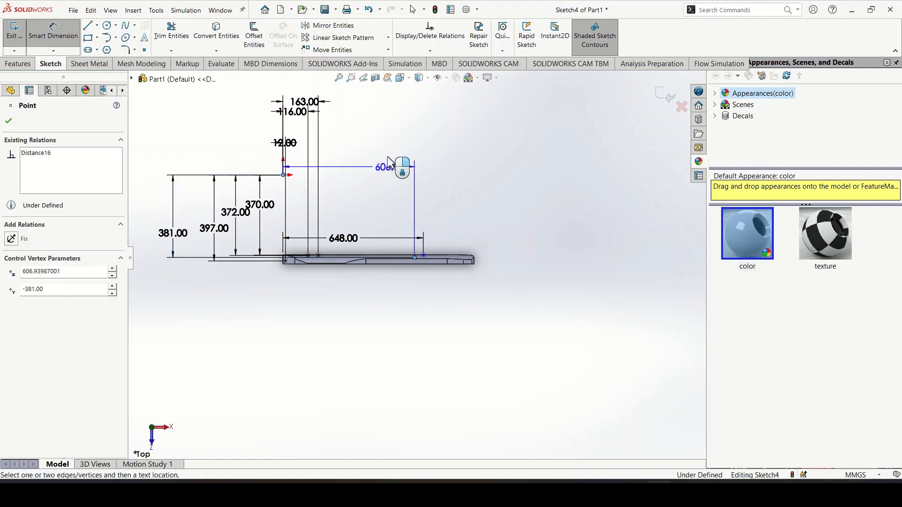
pyautogui.click(360, 97)
pyautogui.write('761')
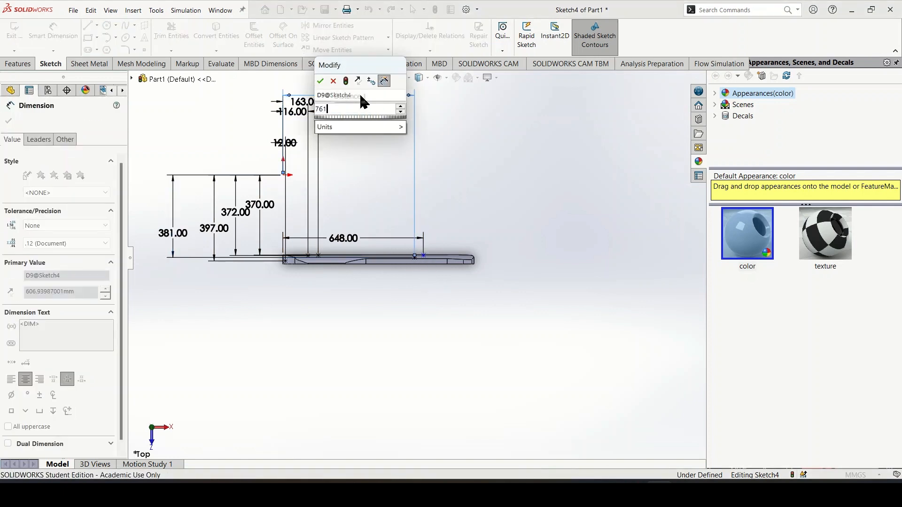
pyautogui.press('Return')
# Step: Check the tail tip in Top View.jpg in Paint and place a sixth sketch point on the body's long centreline edge, about 863 mm across
pyautogui.scroll(-10, 488, 237)
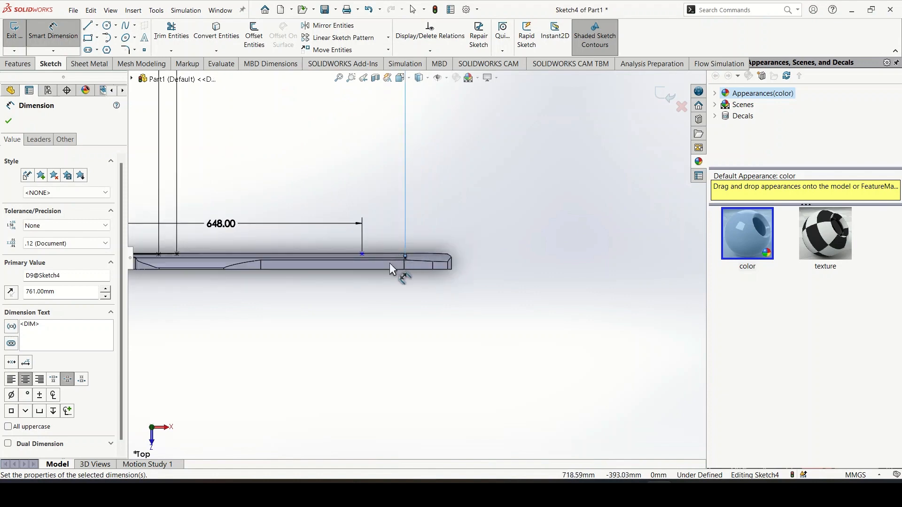
pyautogui.moveTo(684, 493)
pyautogui.click(580, 447)
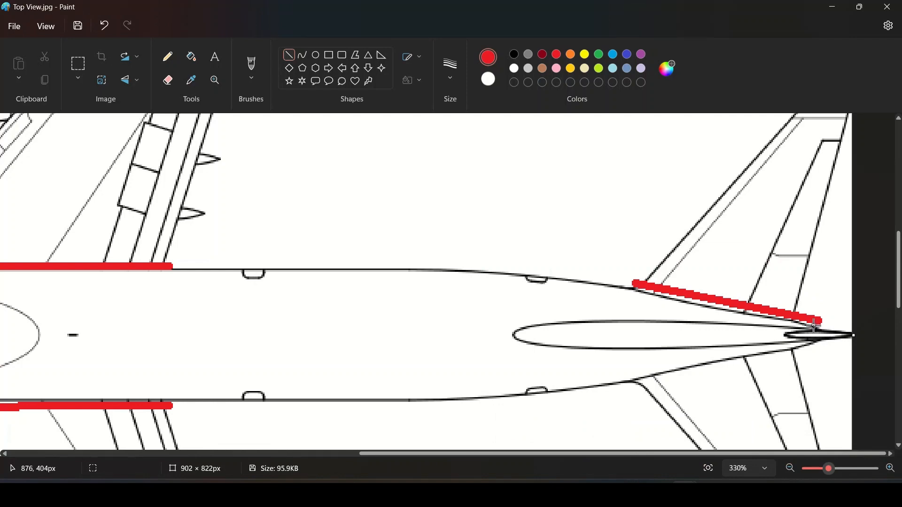
pyautogui.keyDown('ctrl'); pyautogui.scroll(3, 814, 325); pyautogui.keyUp('ctrl')
pyautogui.keyDown('ctrl'); pyautogui.scroll(-5, 812, 346); pyautogui.keyUp('ctrl')
pyautogui.keyDown('ctrl'); pyautogui.scroll(2, 624, 334); pyautogui.keyUp('ctrl')
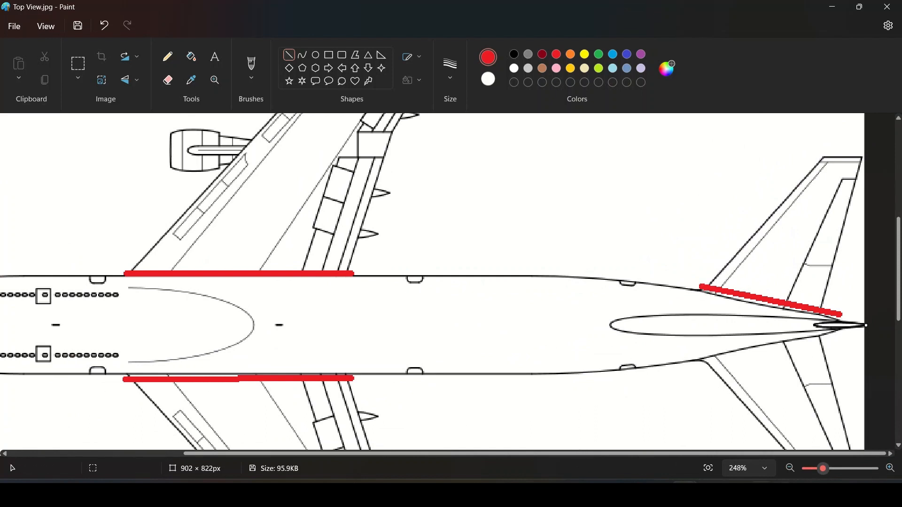
pyautogui.moveTo(685, 482)
pyautogui.click(660, 482)
pyautogui.click(143, 50)
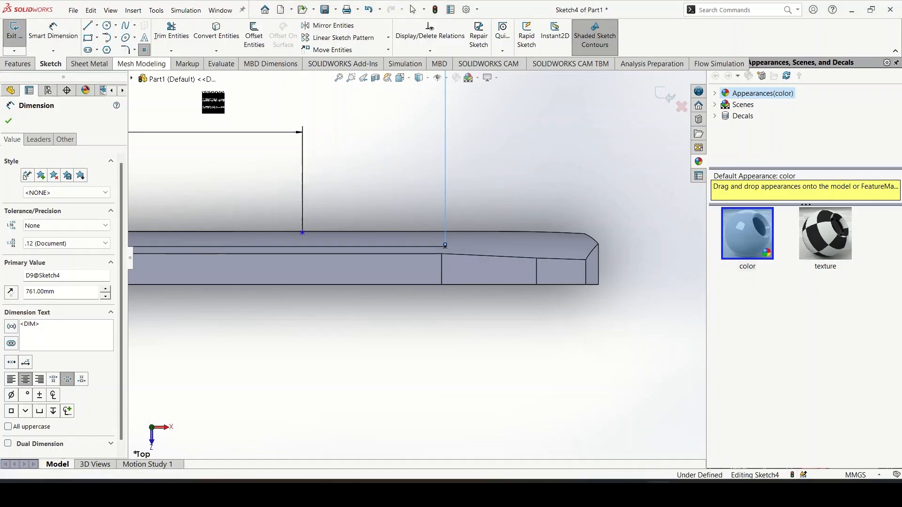
pyautogui.scroll(3, 549, 292)
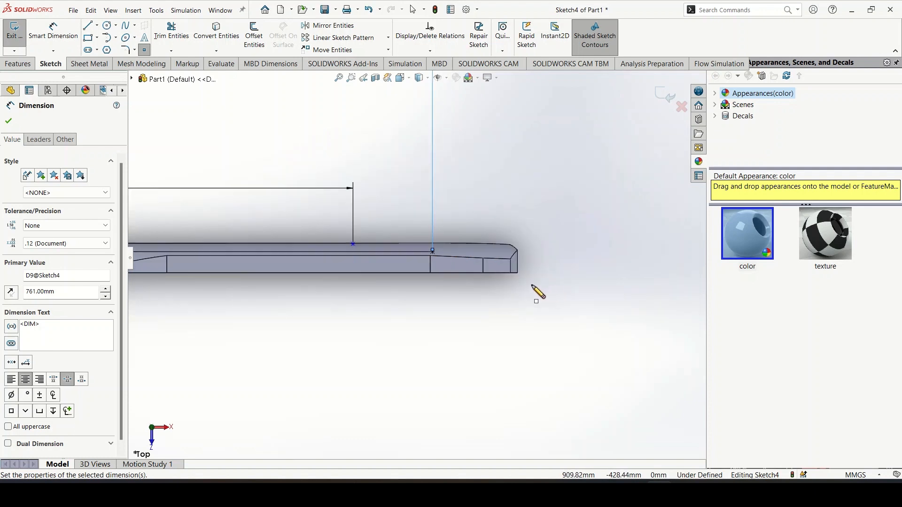
pyautogui.click(504, 273)
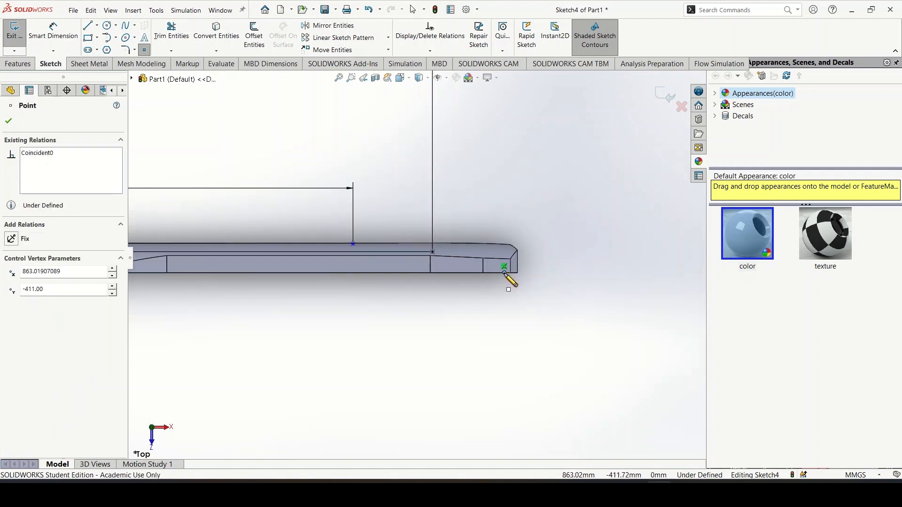
pyautogui.press('Escape')
# Step: Dimension the sixth sketch point 882 mm horizontally from the origin
pyautogui.scroll(7, 469, 353)
pyautogui.scroll(-1, 303, 234)
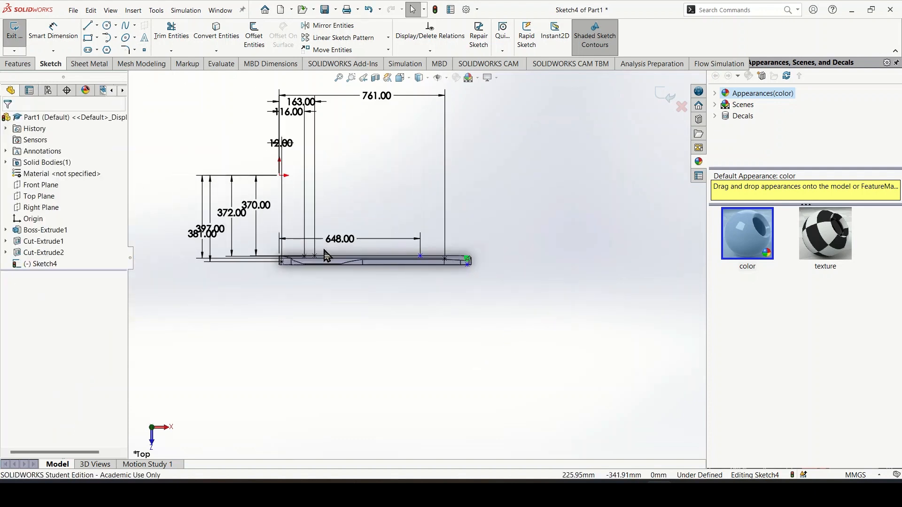
pyautogui.click(53, 31)
pyautogui.click(467, 263)
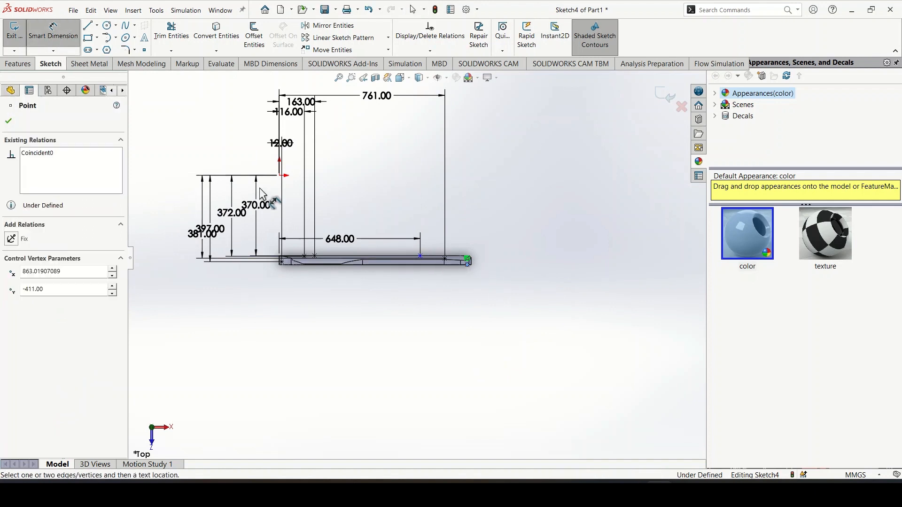
pyautogui.click(280, 175)
pyautogui.click(346, 371)
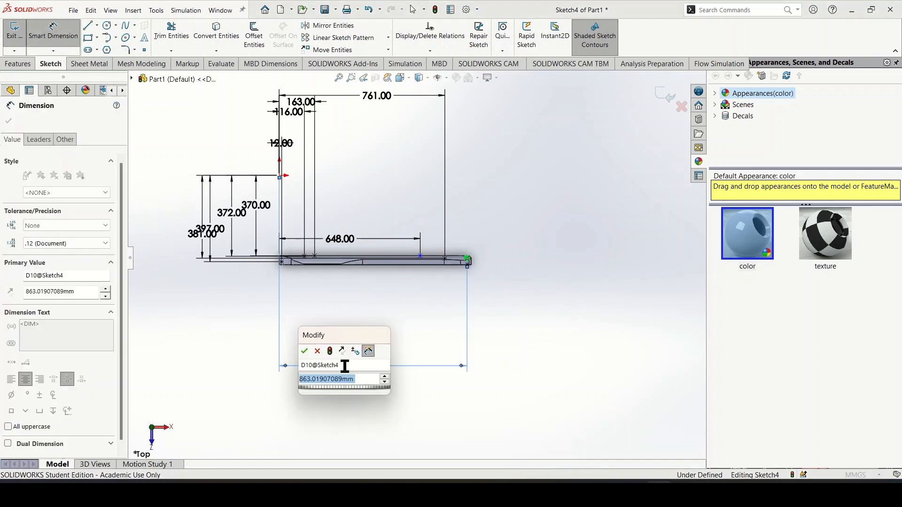
pyautogui.write('882')
pyautogui.press('Return')
pyautogui.scroll(-3, 483, 281)
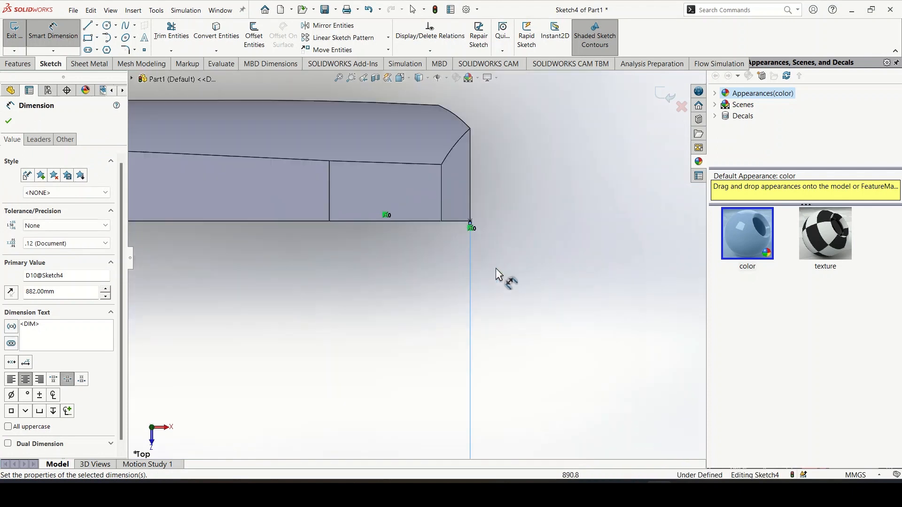
pyautogui.scroll(3, 487, 318)
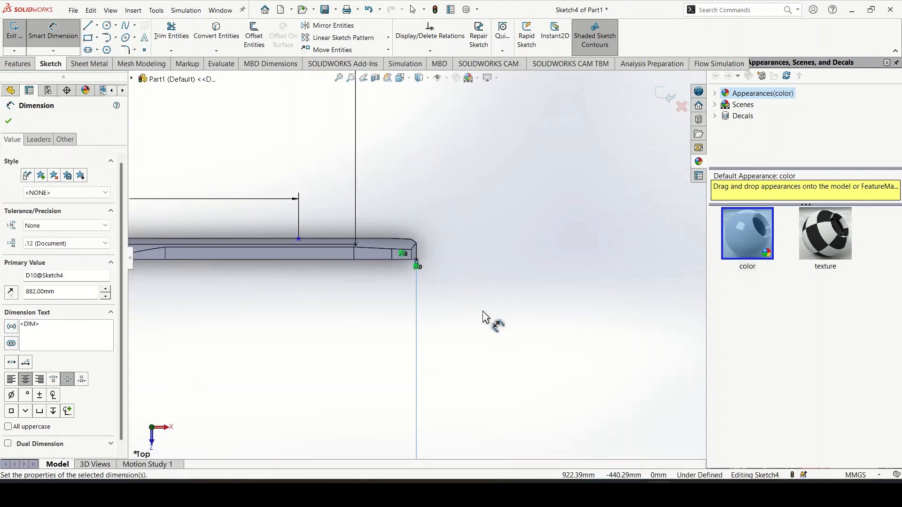
pyautogui.scroll(2, 430, 301)
pyautogui.scroll(-4, 429, 298)
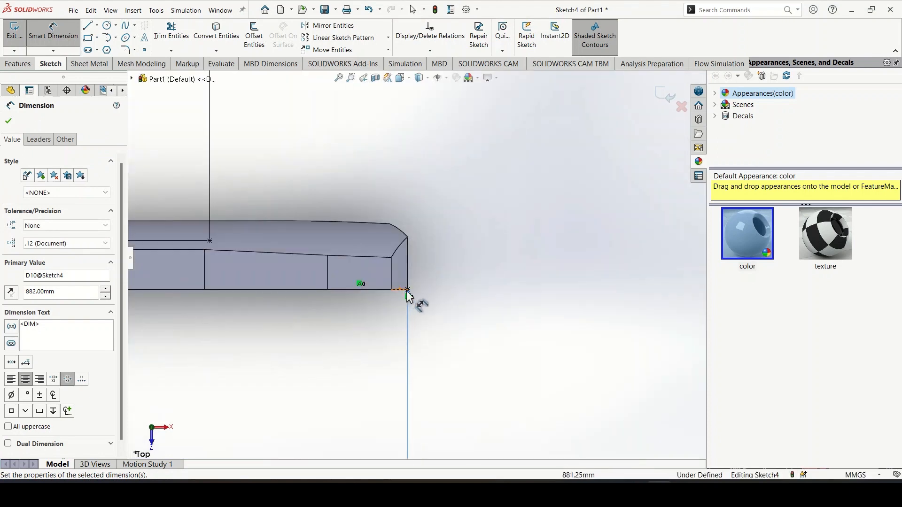
pyautogui.scroll(-1, 408, 295)
pyautogui.scroll(5, 409, 295)
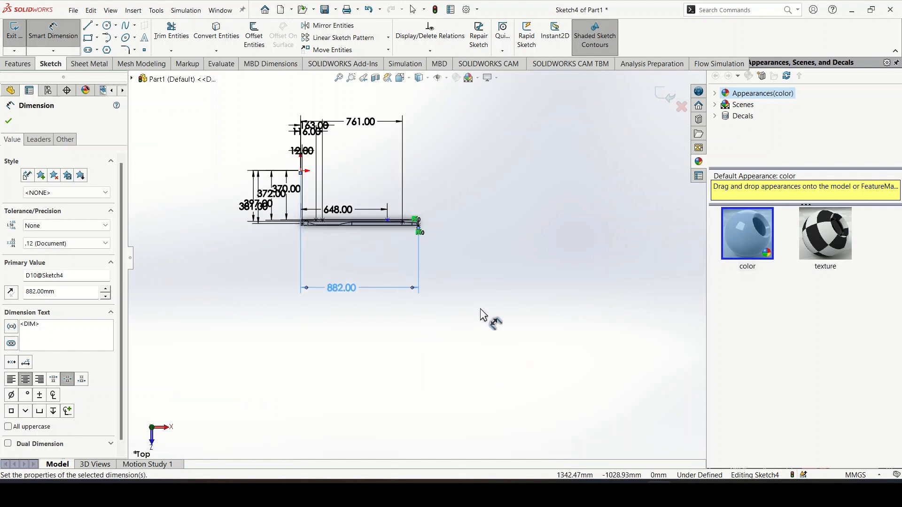
pyautogui.moveTo(682, 495)
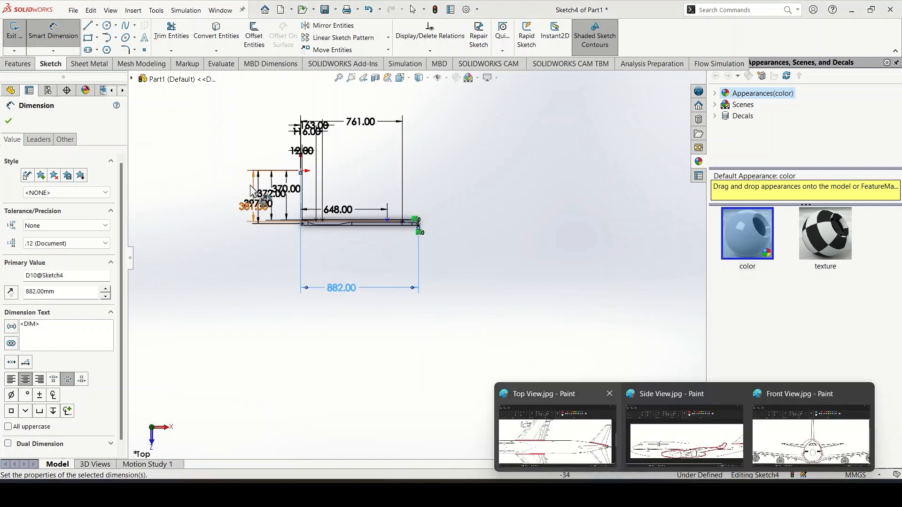
# Step: Draw connected lines from the body's nose-end corner on the long centreline edge through the first, second and third sketch points
pyautogui.click(87, 25)
pyautogui.scroll(-1, 172, 174)
pyautogui.scroll(-3, 357, 249)
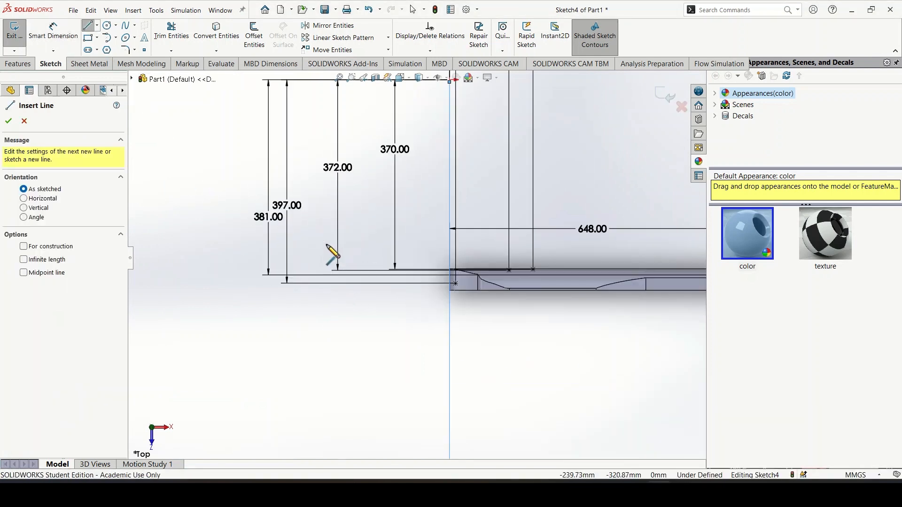
pyautogui.scroll(-3, 517, 318)
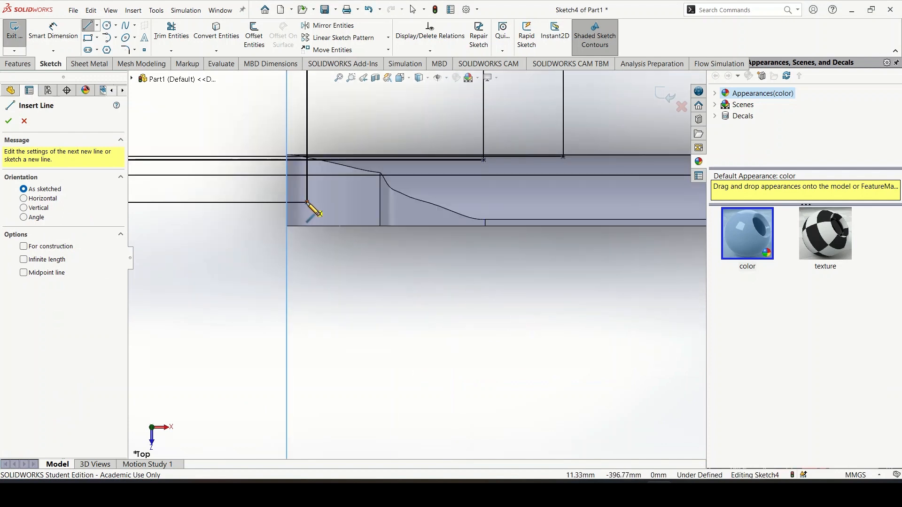
pyautogui.click(287, 225)
pyautogui.click(307, 203)
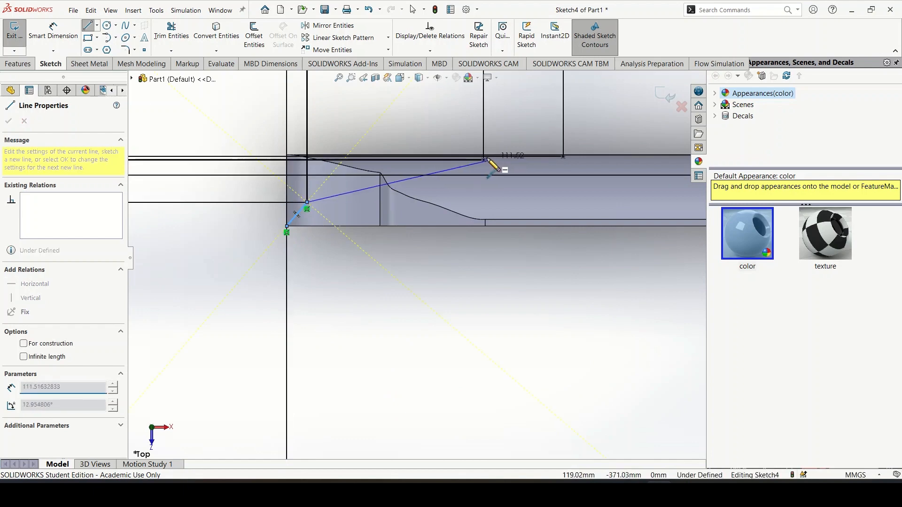
pyautogui.click(483, 160)
pyautogui.scroll(5, 563, 156)
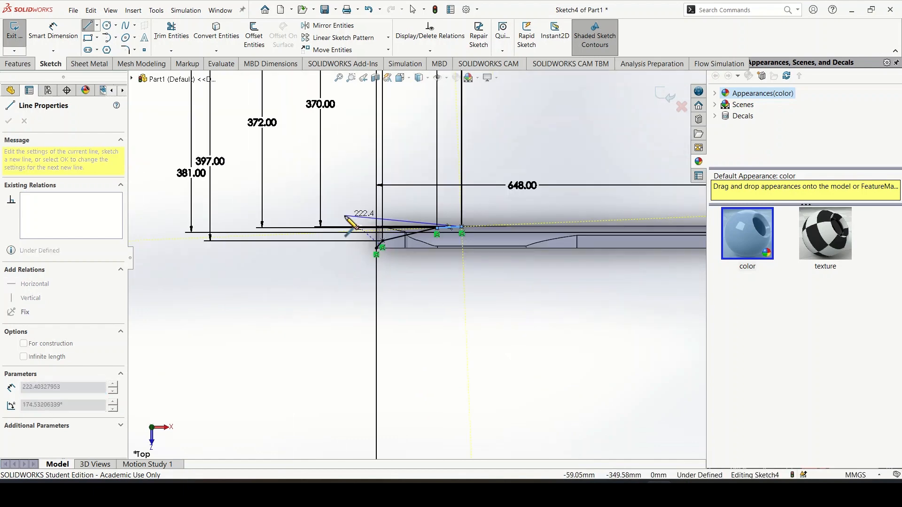
# Step: Continue the line chain through the fourth and fifth points to the tail point and close it with a horizontal line to the nose corner
pyautogui.scroll(-5, 453, 252)
pyautogui.click(398, 242)
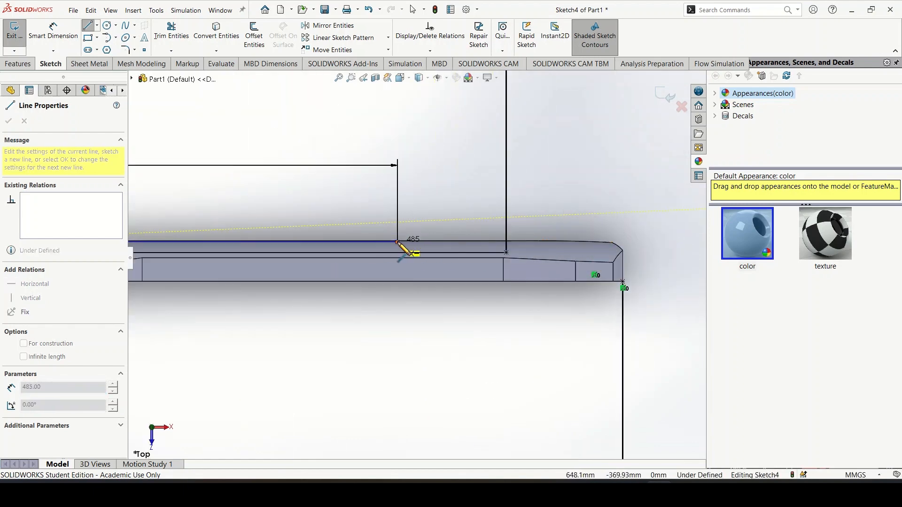
pyautogui.click(506, 253)
pyautogui.click(624, 282)
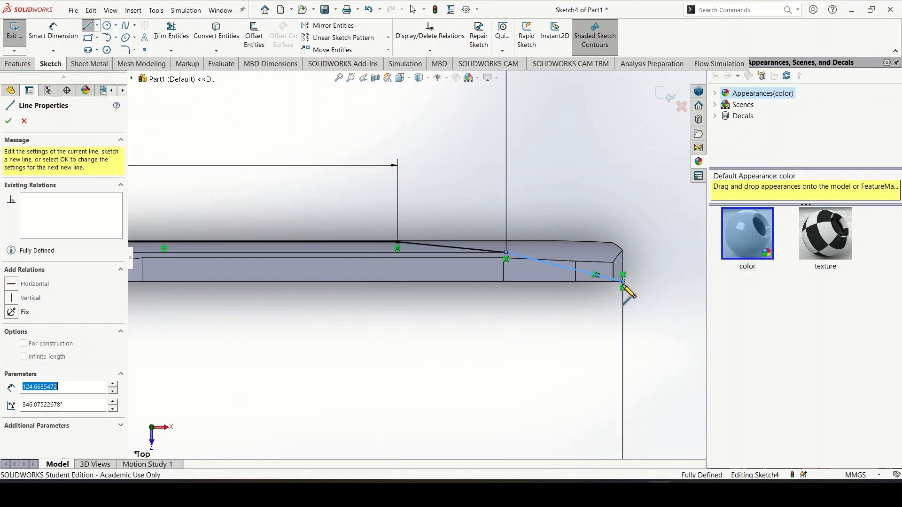
pyautogui.scroll(5, 469, 338)
pyautogui.scroll(-5, 221, 276)
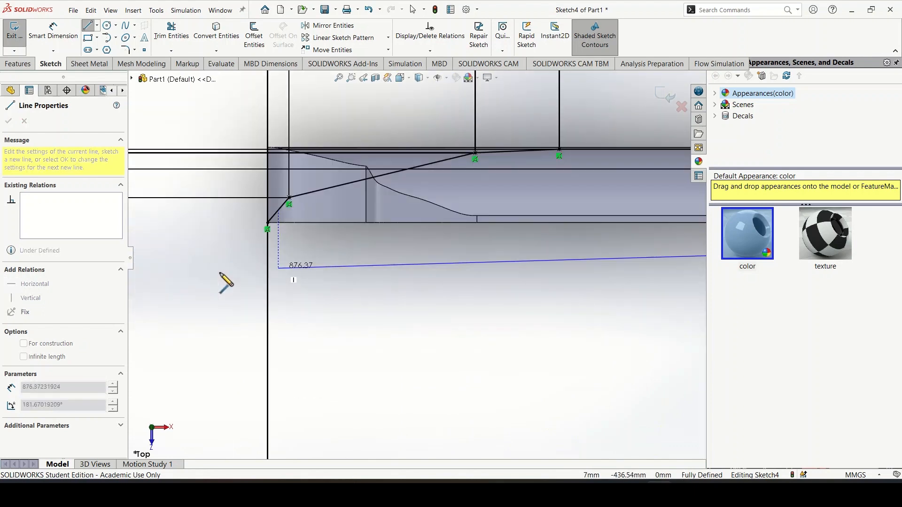
pyautogui.click(270, 222)
pyautogui.scroll(3, 422, 338)
# Step: Check the rounded nose contour of the fuselage in Top View.jpg in Paint, and return to the SOLIDWORKS sketch
pyautogui.moveTo(684, 494)
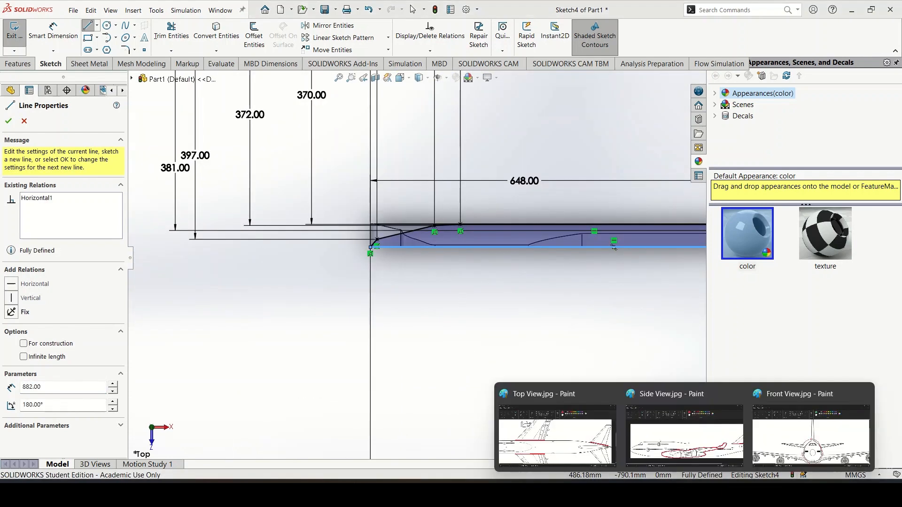
pyautogui.click(542, 437)
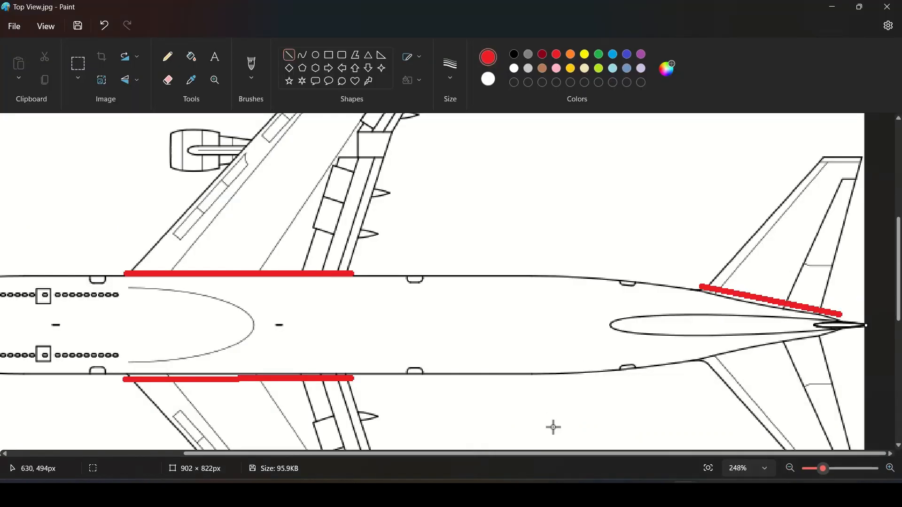
pyautogui.moveTo(624, 454); pyautogui.dragTo(400, 446)
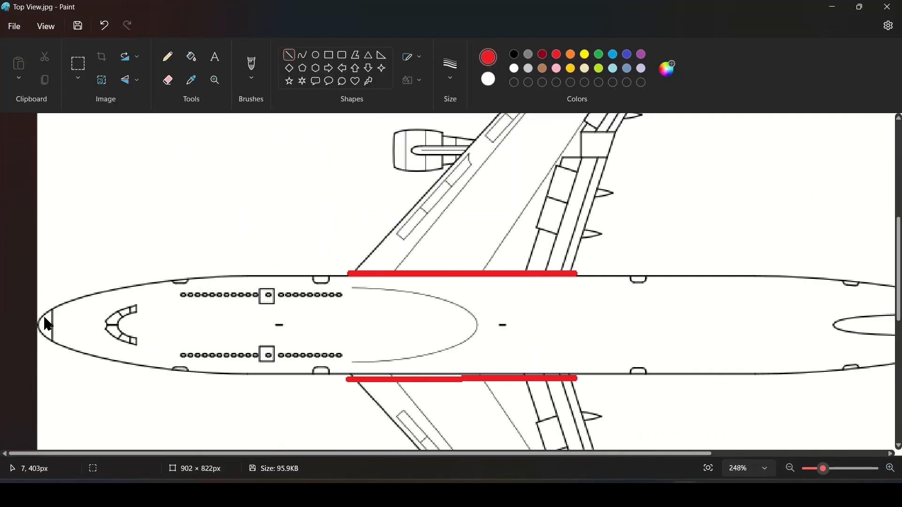
pyautogui.moveTo(683, 494)
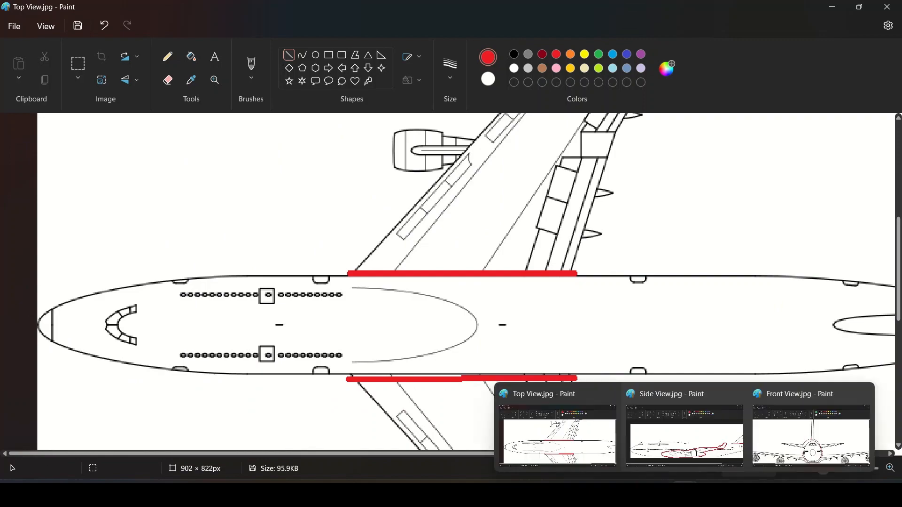
pyautogui.click(660, 489)
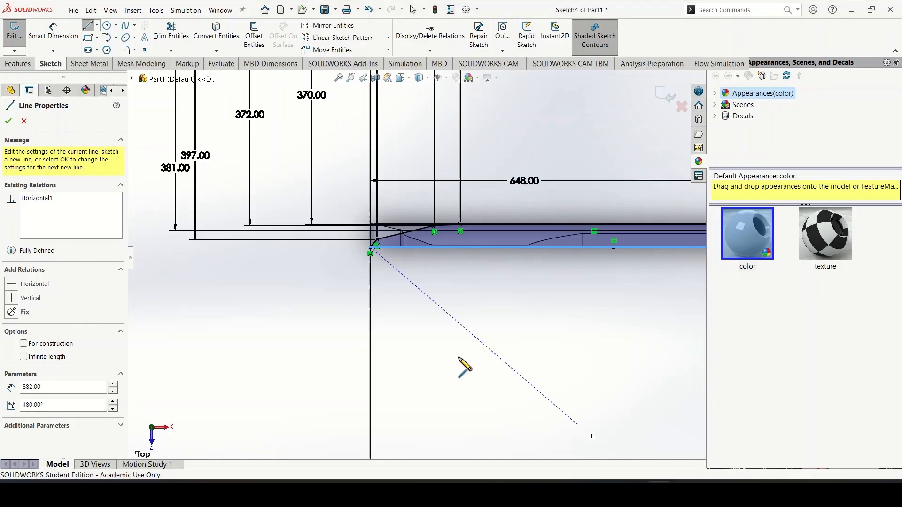
# Step: Draw a spline from the nose-end corner through three points bulging outside the straight nose lines, ending at the second sketch point
pyautogui.scroll(3, 418, 249)
pyautogui.scroll(-8, 416, 250)
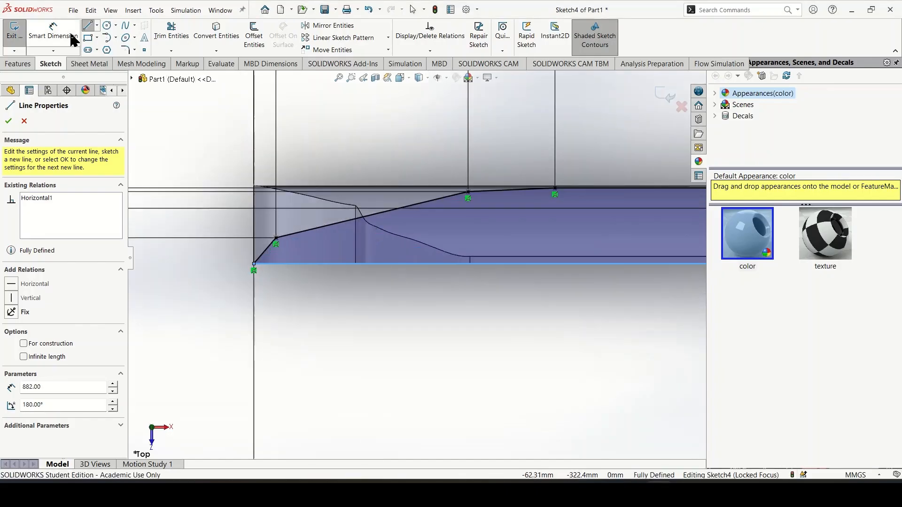
pyautogui.click(126, 25)
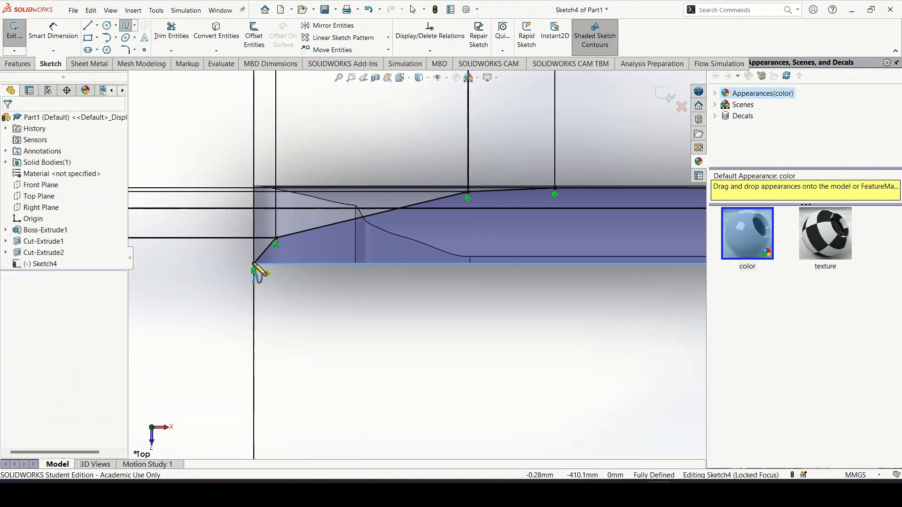
pyautogui.click(263, 249)
pyautogui.click(261, 245)
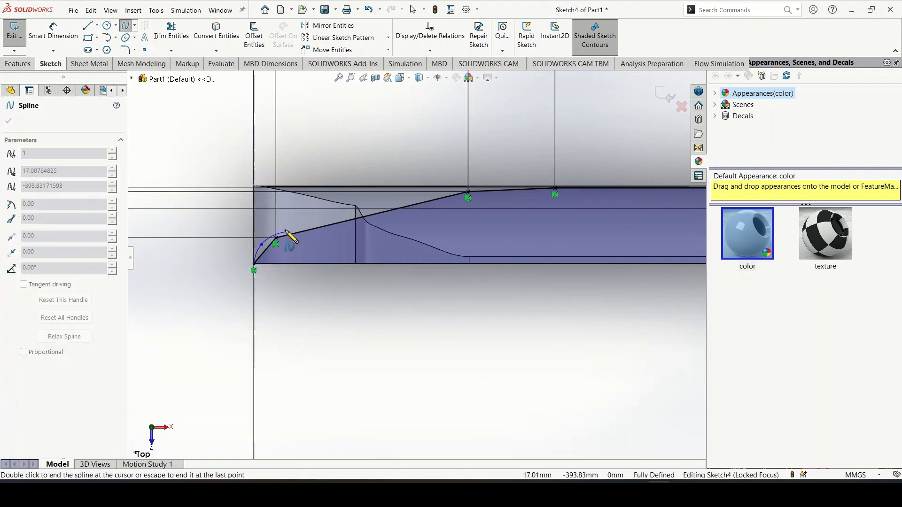
pyautogui.click(293, 225)
pyautogui.click(402, 202)
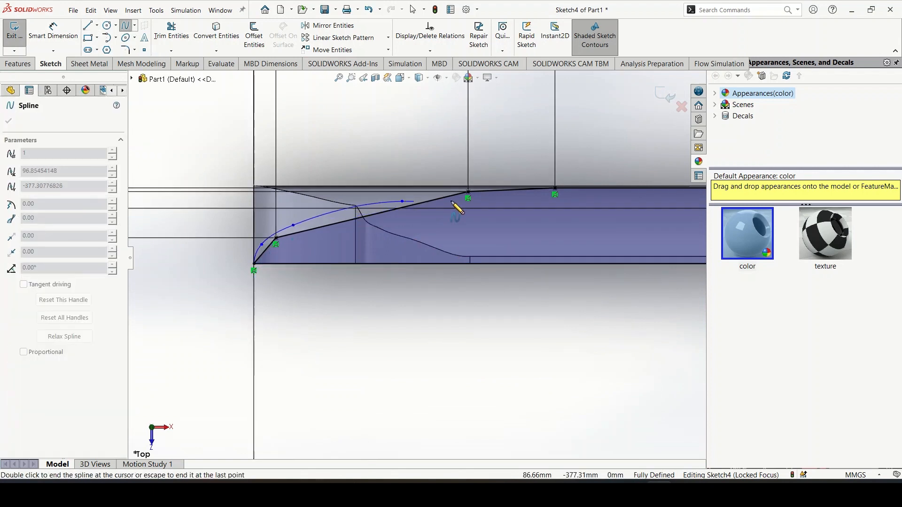
pyautogui.click(468, 192)
pyautogui.press('Escape')
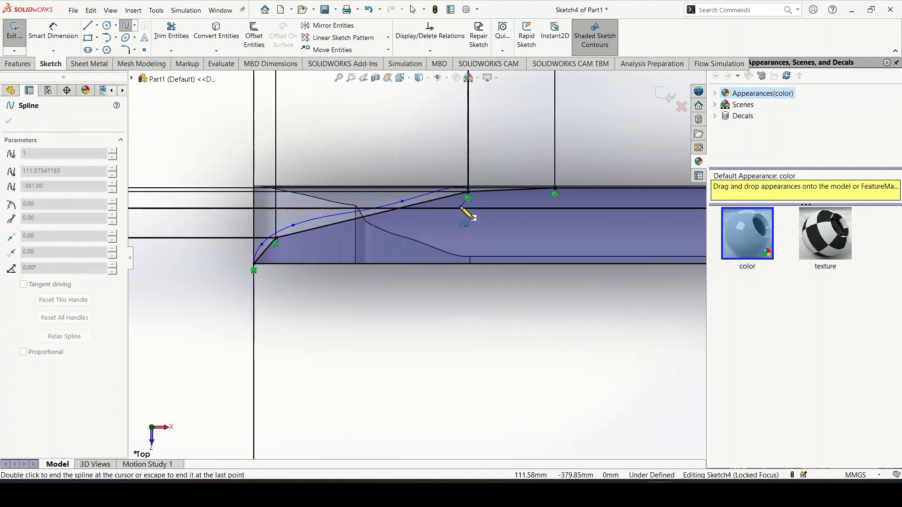
# Step: Delete the straight nose lines between the nose-end corner and the second sketch point, leaving the spline as the nose outline
pyautogui.press('Escape')
pyautogui.click(418, 204)
pyautogui.press('Delete')
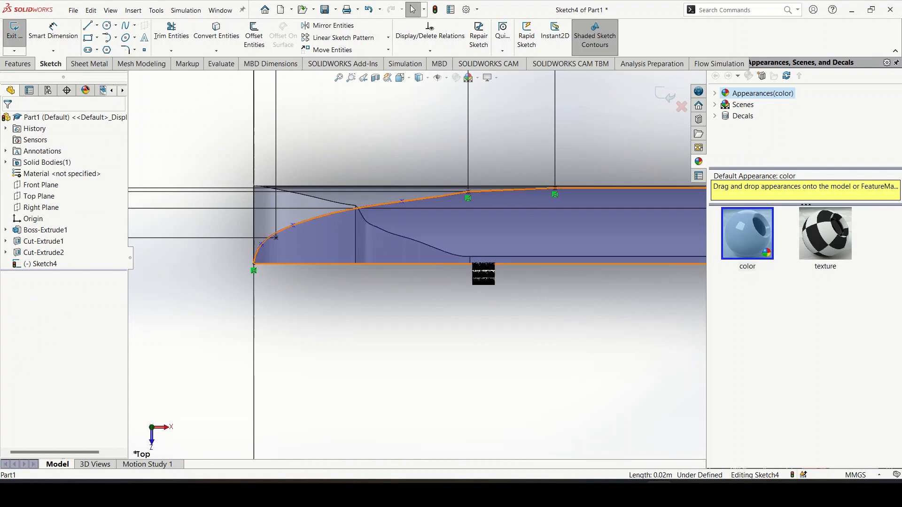
# Step: Draw a corner rectangle about 850 mm tall enclosing the entire fuselage half outline with wide margins, and exit the sketch
pyautogui.scroll(4, 362, 288)
pyautogui.scroll(-3, 617, 261)
pyautogui.scroll(3, 473, 247)
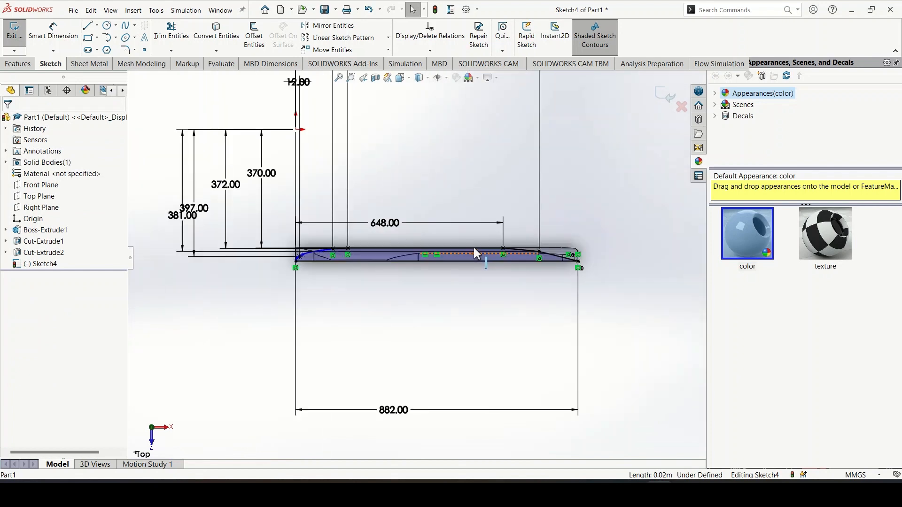
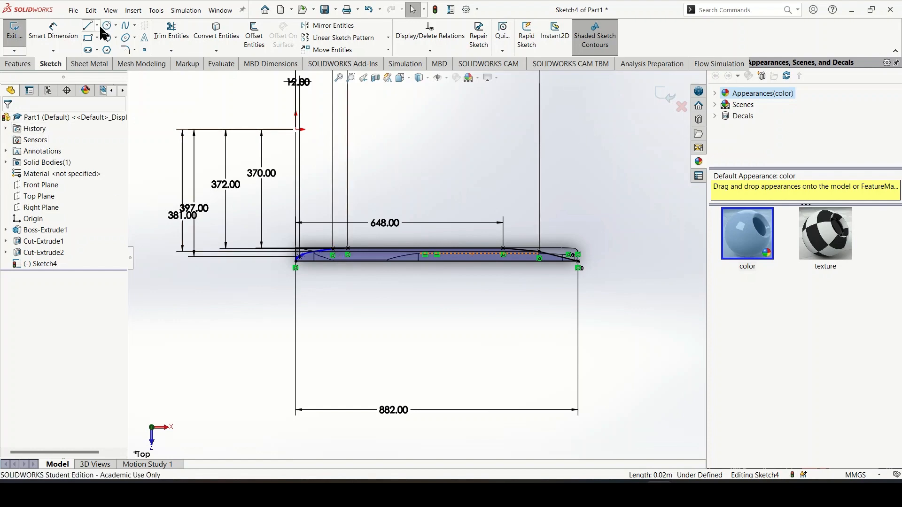
pyautogui.click(168, 111)
pyautogui.click(669, 383)
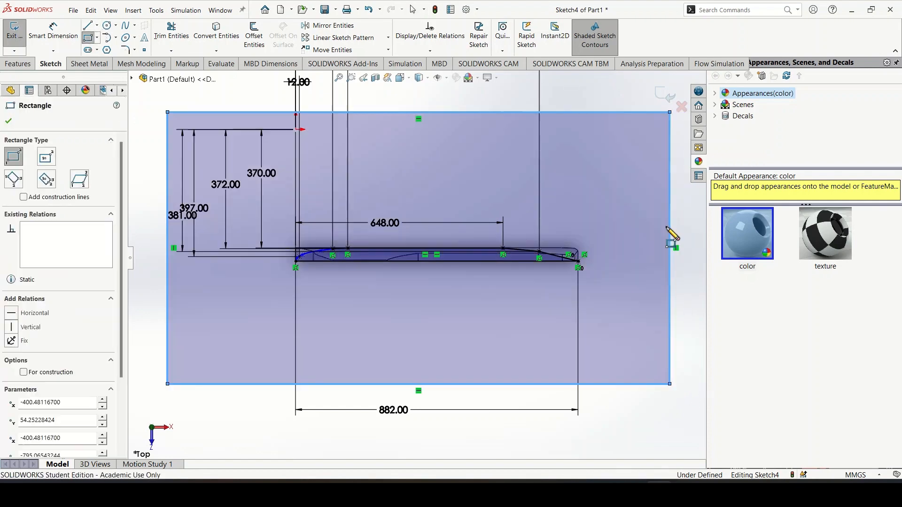
pyautogui.click(672, 101)
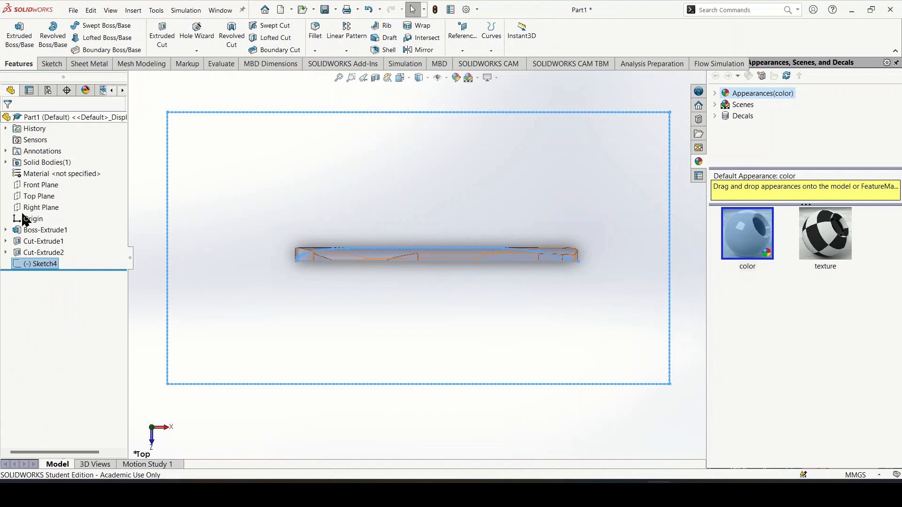
# Step: Cut-extrude the area between the rectangle and the fuselage outline with Through All, and inspect the body in trimetric view
pyautogui.rightClick(36, 265)
pyautogui.click(164, 32)
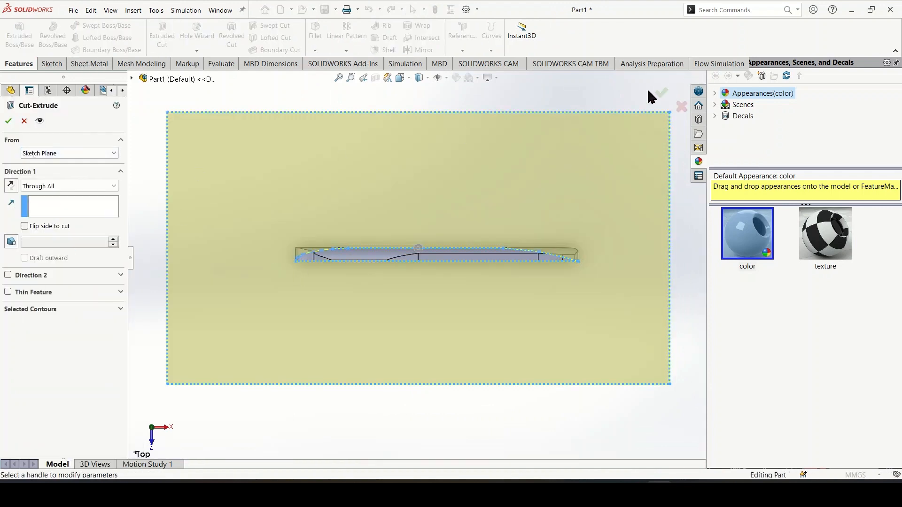
pyautogui.click(660, 94)
pyautogui.moveTo(360, 315); pyautogui.dragTo(435, 256, button='middle')
pyautogui.click(403, 77)
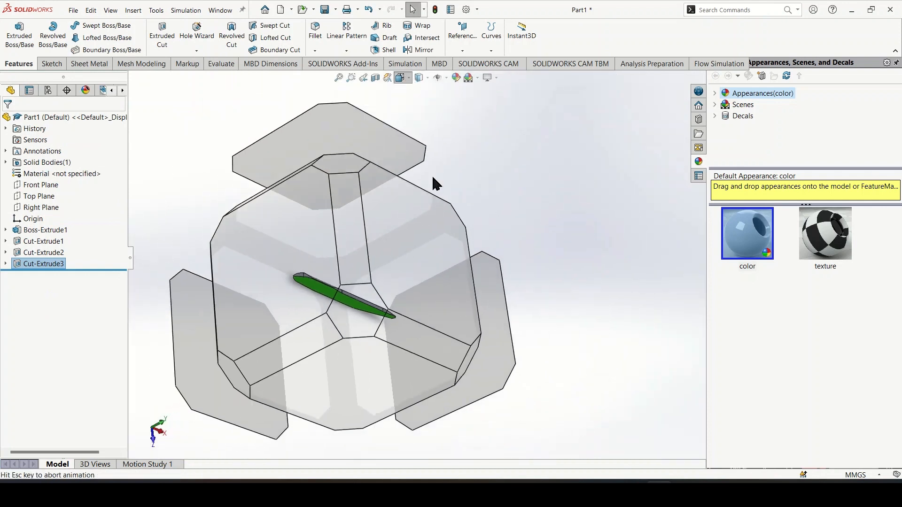
pyautogui.click(458, 130)
pyautogui.click(480, 138)
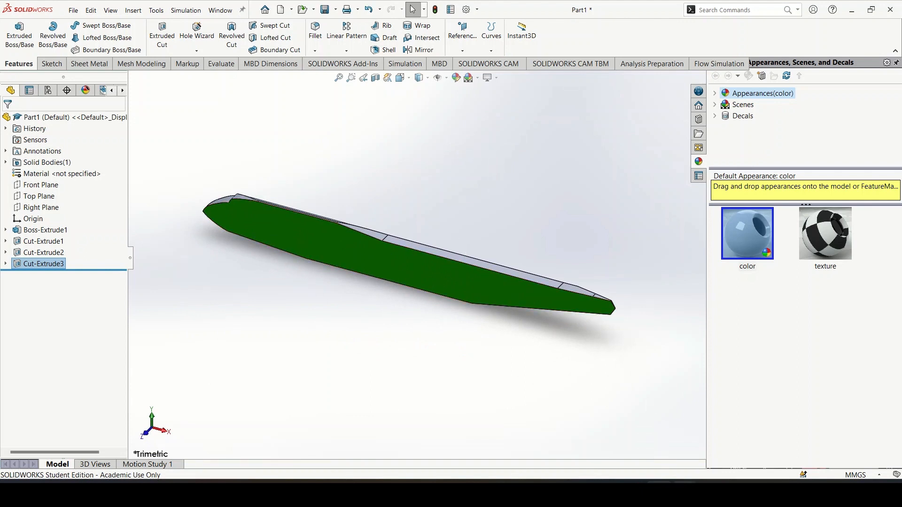
# Step: Examine the wing planform and its root at the fuselage in Top View.jpg in Paint, and return to SOLIDWORKS
pyautogui.moveTo(684, 493)
pyautogui.click(554, 437)
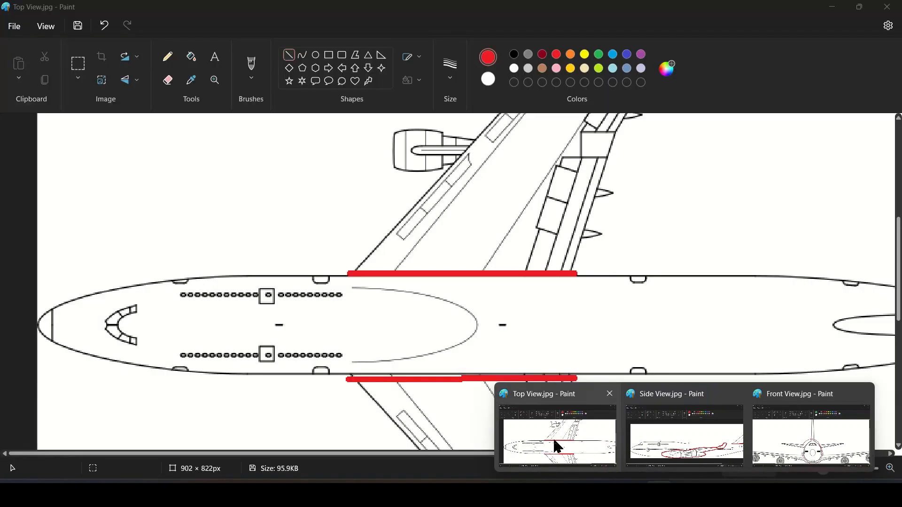
pyautogui.scroll(3, 512, 320)
pyautogui.keyDown('ctrl'); pyautogui.scroll(-2, 465, 362); pyautogui.keyUp('ctrl')
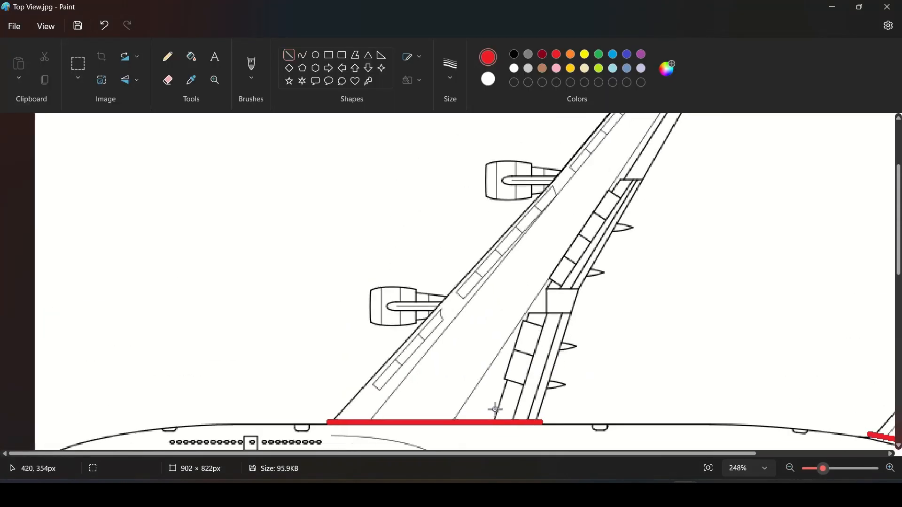
pyautogui.click(659, 493)
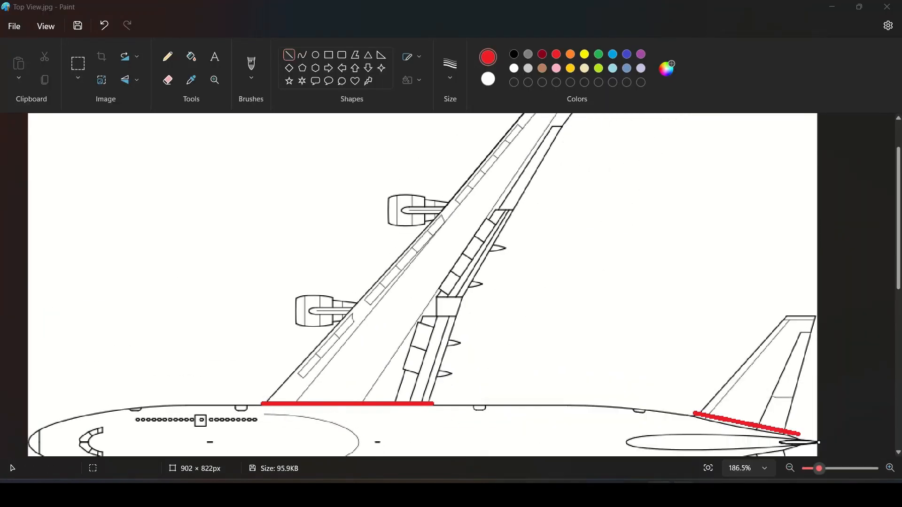
# Step: Change the part's document unit system to MKS (meter, kilogram, second)
pyautogui.click(465, 11)
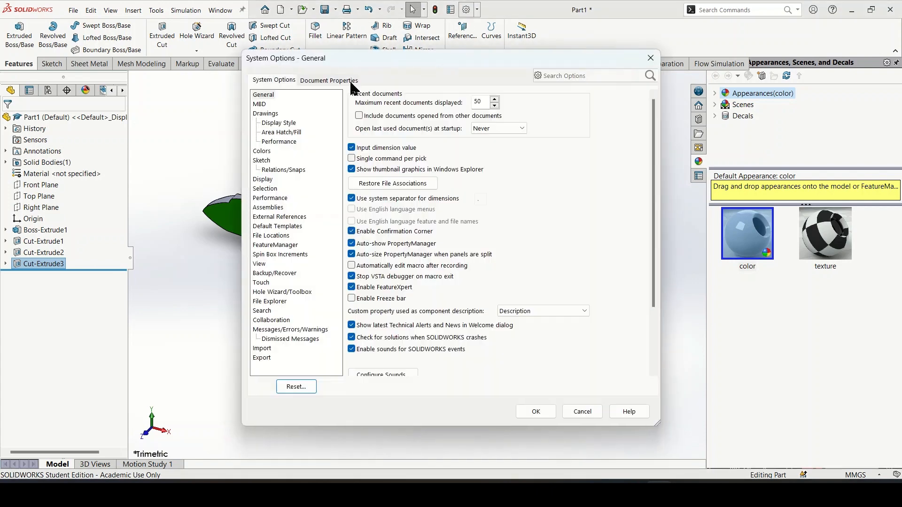
pyautogui.click(337, 80)
pyautogui.click(260, 169)
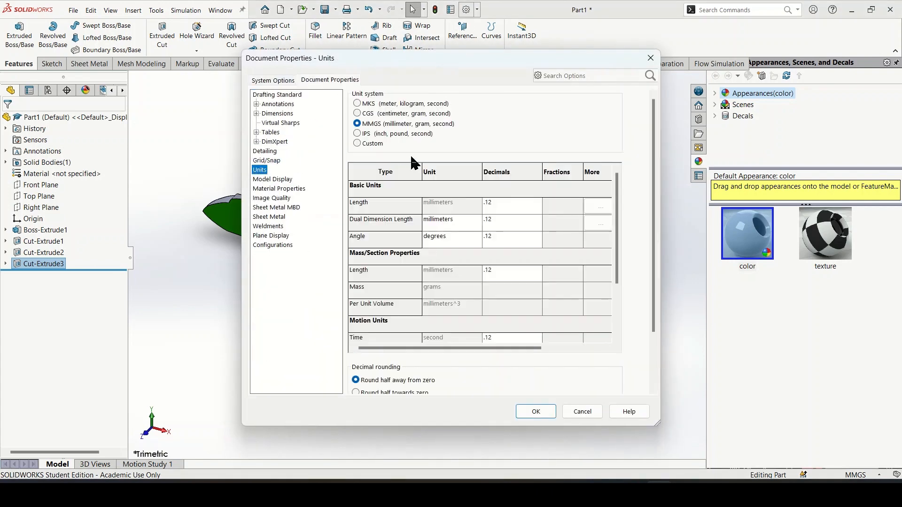
pyautogui.click(396, 105)
pyautogui.click(548, 407)
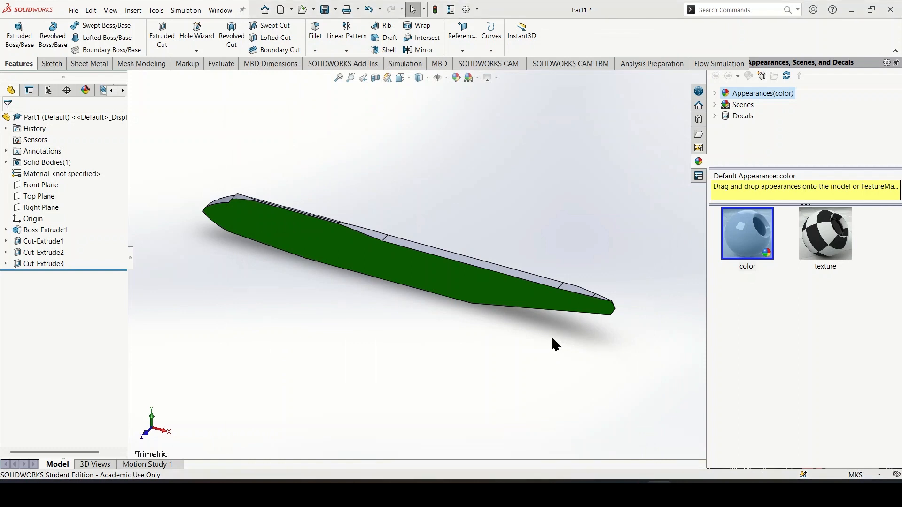
# Step: Open the Selig format dat file of the Whitcomb integral supercritical airfoil in the browser and copy its entire coordinate listing
pyautogui.click(626, 486)
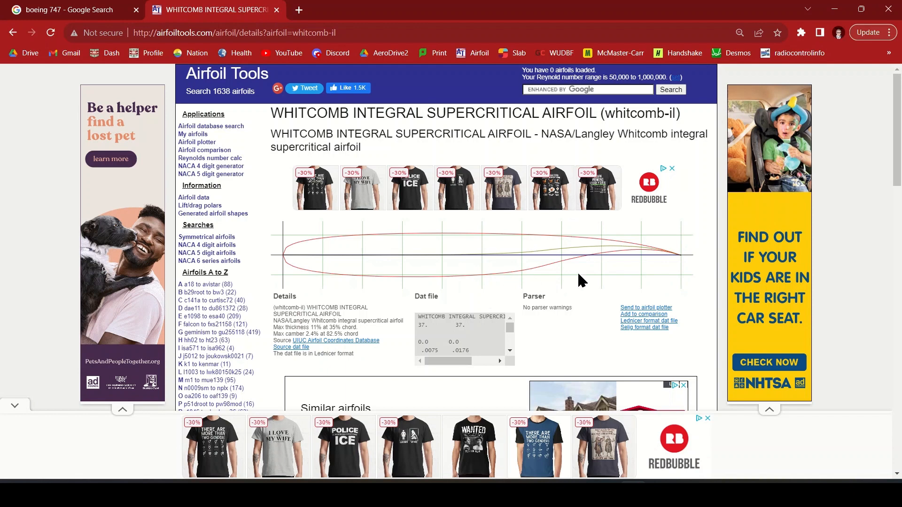
pyautogui.click(632, 328)
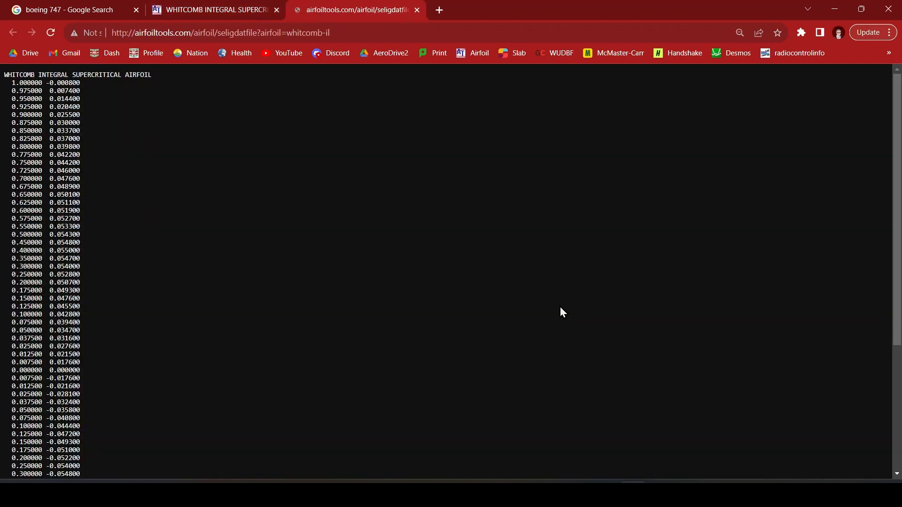
pyautogui.keyDown('shift'); pyautogui.moveTo(139, 127); pyautogui.dragTo(62, 465); pyautogui.keyUp('shift')
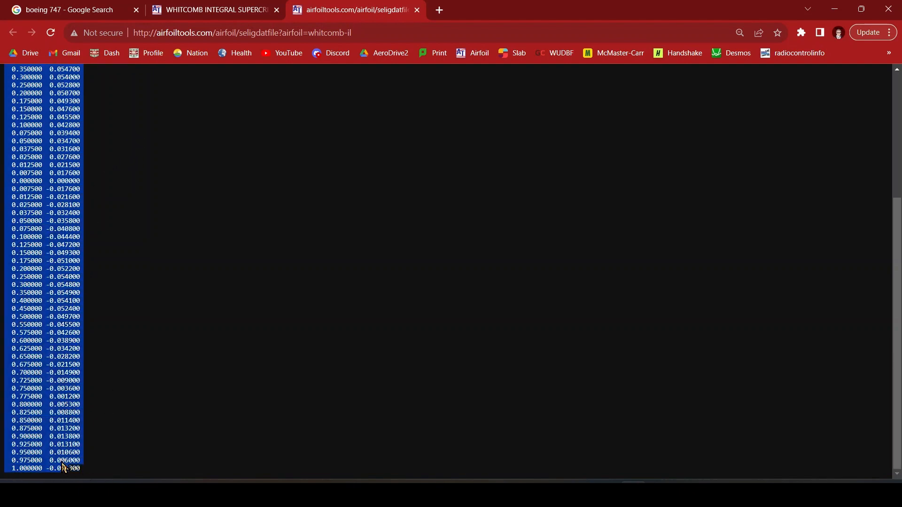
# Step: Create a Microsoft Excel worksheet named Whitcomb in the Boeing 747 folder and open it
pyautogui.hotkey('alt', 'Tab')
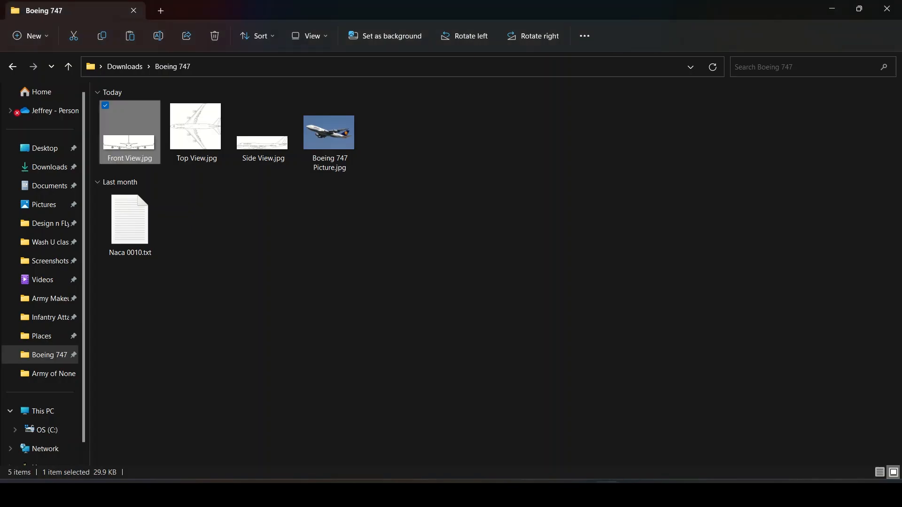
pyautogui.click(402, 241)
pyautogui.rightClick(407, 292)
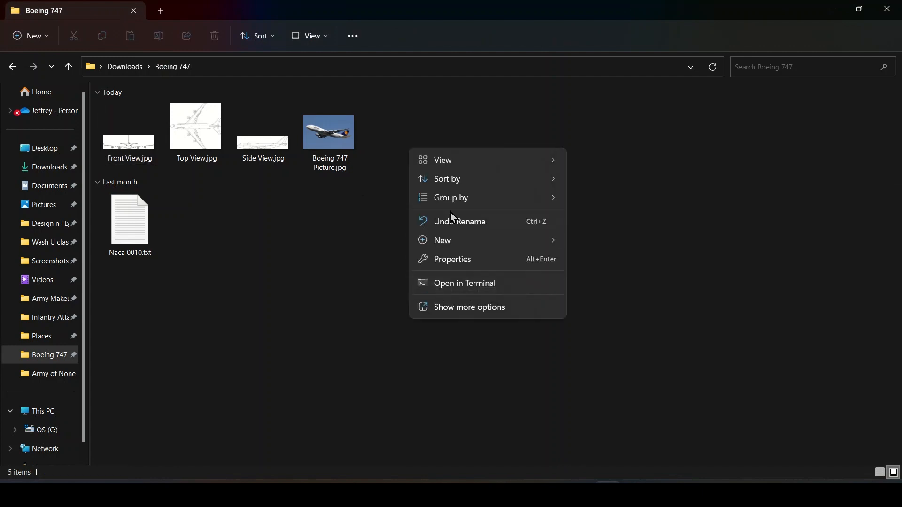
pyautogui.moveTo(461, 244)
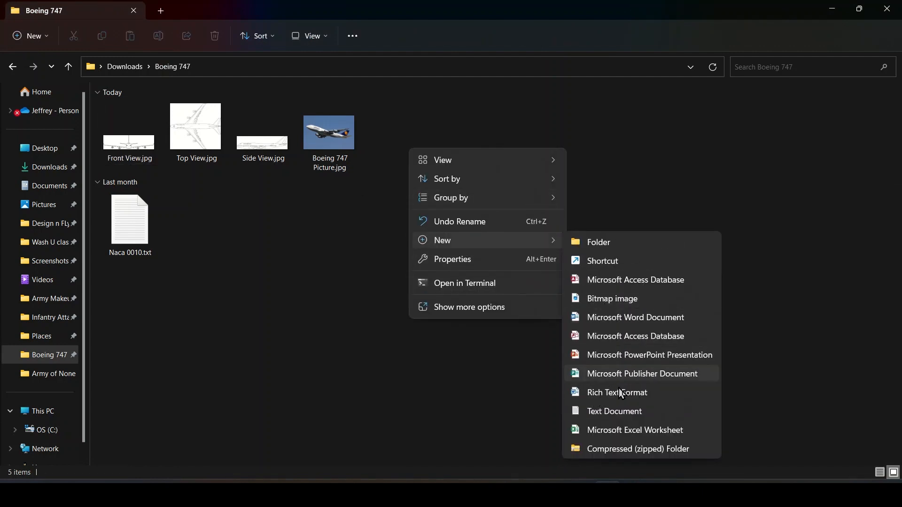
pyautogui.click(615, 431)
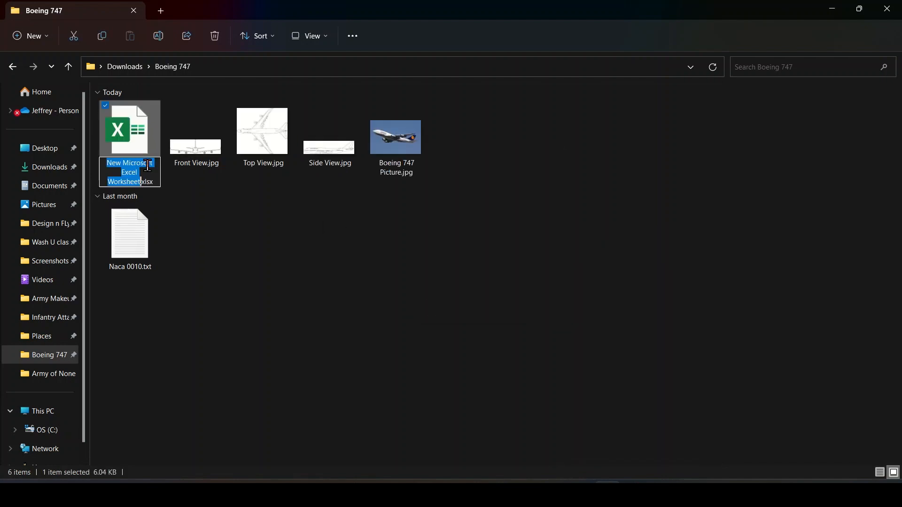
pyautogui.write('Whitcomb')
pyautogui.press('Return')
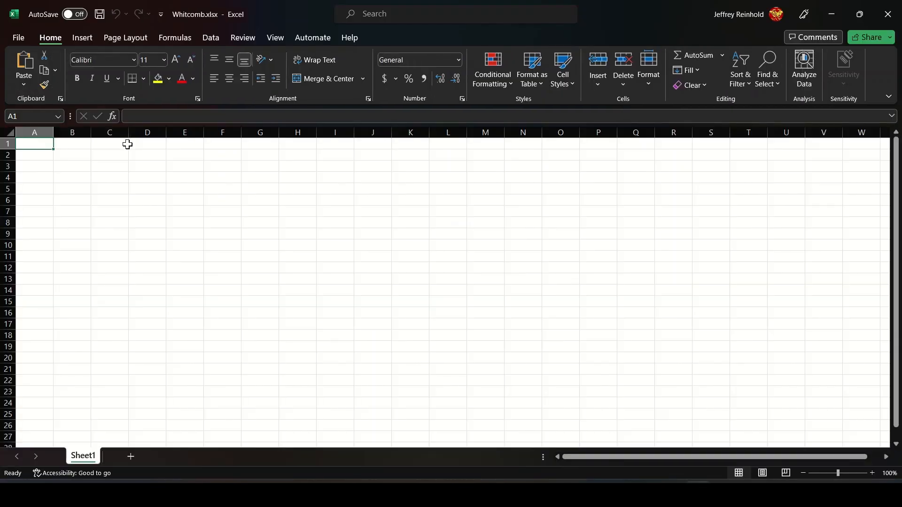
# Step: Try to paste the copied airfoil listing into the Whitcomb sheet at cell A1, and undo the paste
pyautogui.hotkey('ctrl', 'v')
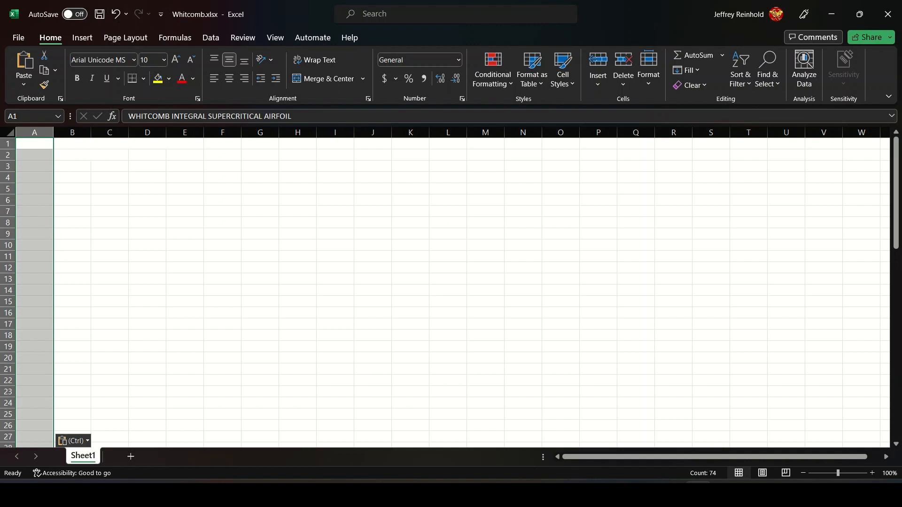
pyautogui.click(116, 18)
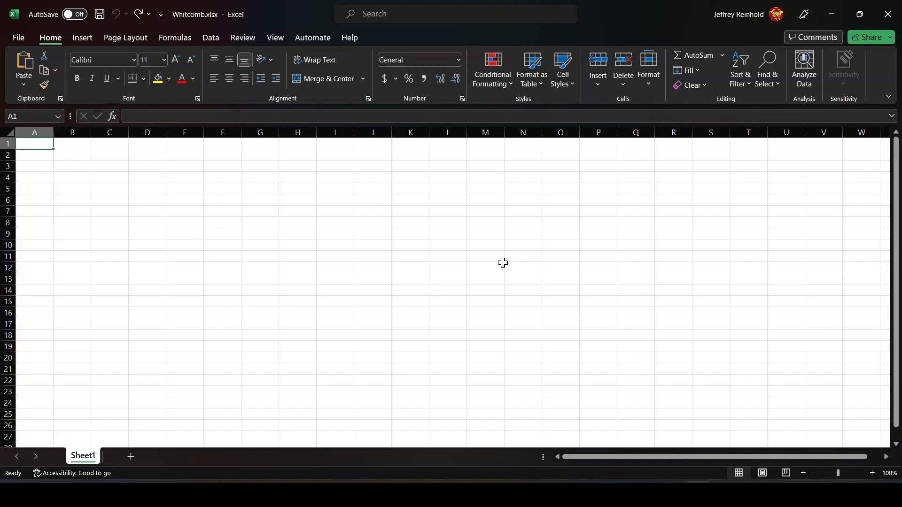
# Step: Copy all Whitcomb coordinate rows without the title from the browser's dat file and paste them into the Excel sheet at B2
pyautogui.hotkey('alt', 'Tab')
pyautogui.scroll(4, 158, 135)
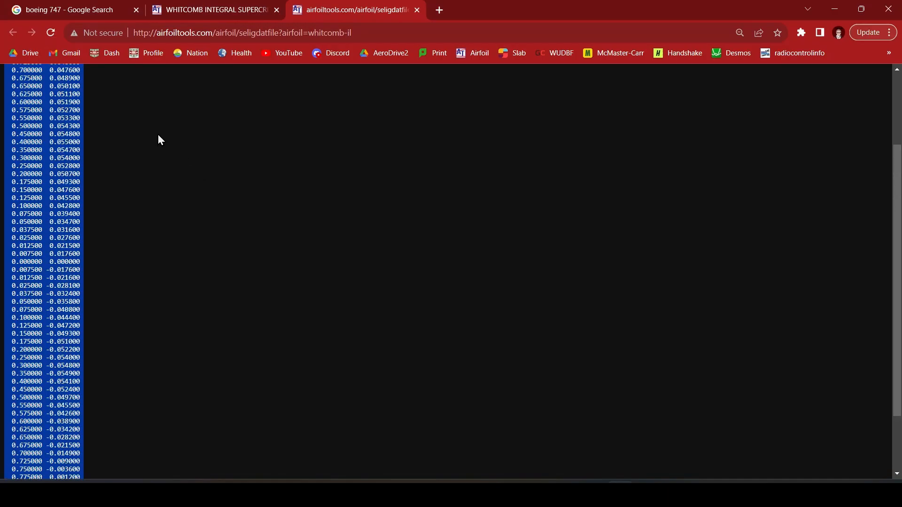
pyautogui.click(76, 117)
pyautogui.moveTo(16, 82); pyautogui.dragTo(84, 474)
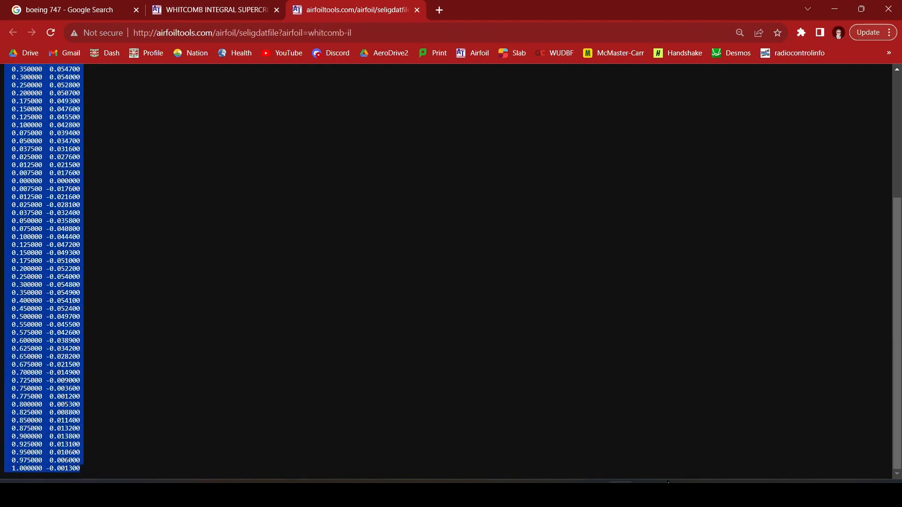
pyautogui.hotkey('ctrl', 'c')
pyautogui.click(668, 482)
pyautogui.click(71, 154)
pyautogui.hotkey('ctrl', 'v')
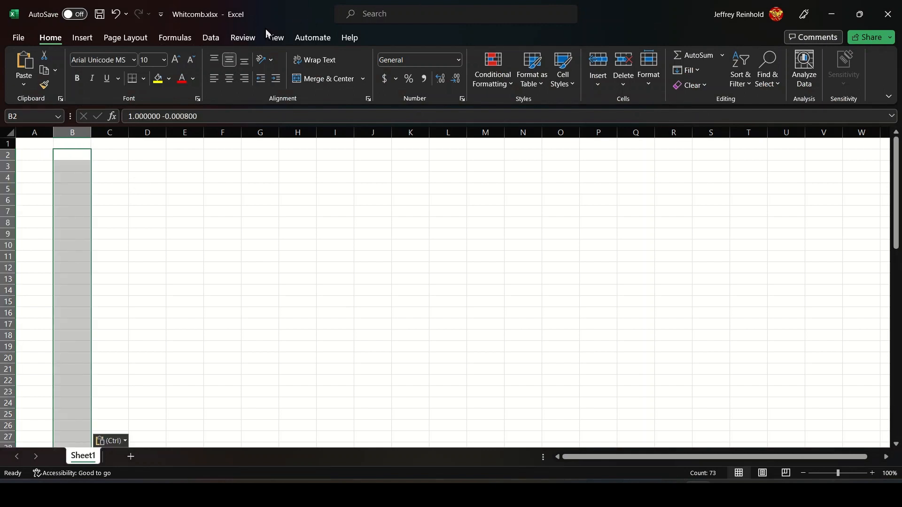
# Step: Split the pasted coordinates with Text to Columns as delimited data, using only Space as the delimiter
pyautogui.click(207, 41)
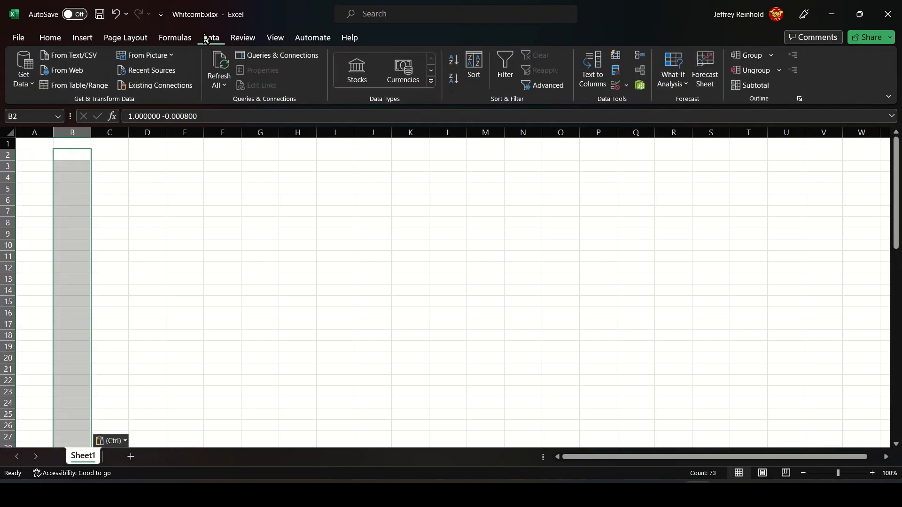
pyautogui.click(589, 73)
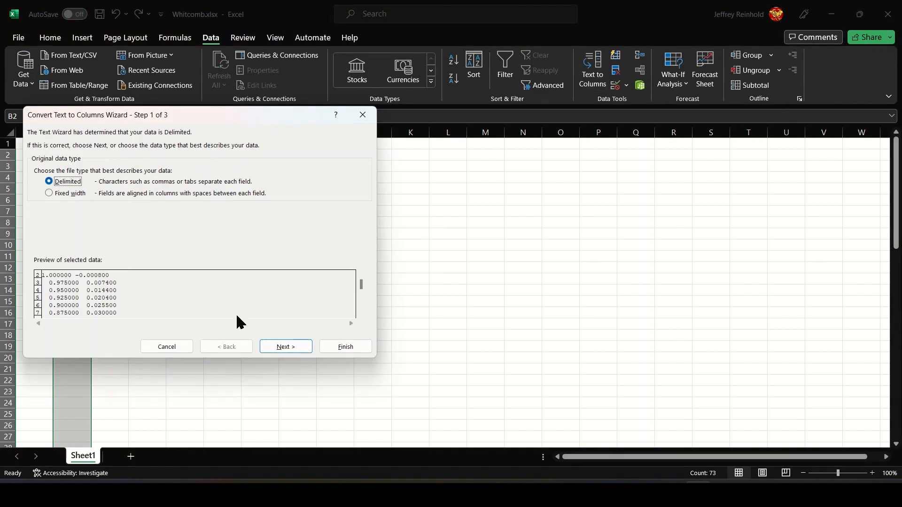
pyautogui.click(286, 346)
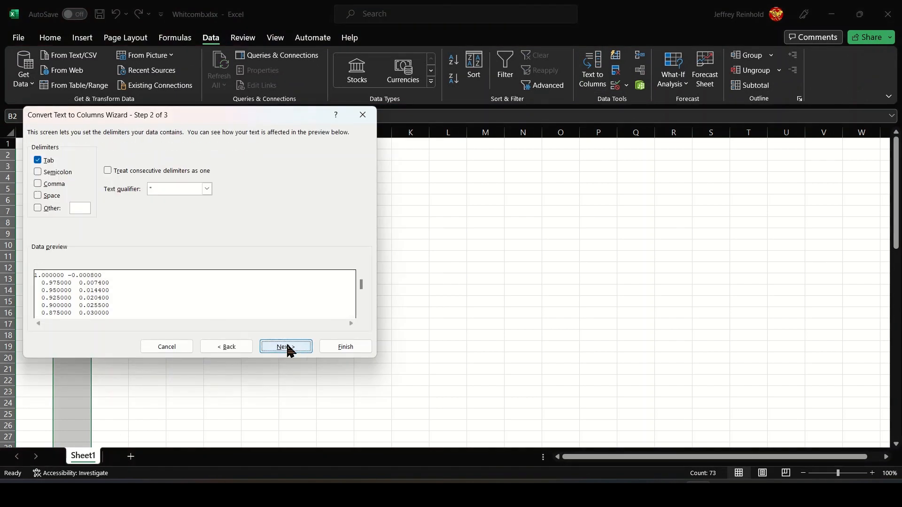
pyautogui.click(51, 197)
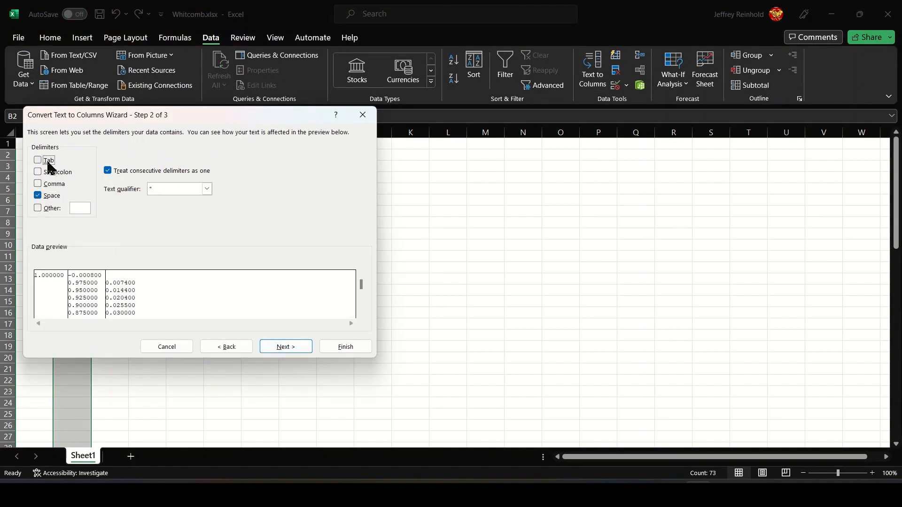
pyautogui.click(290, 347)
pyautogui.click(344, 347)
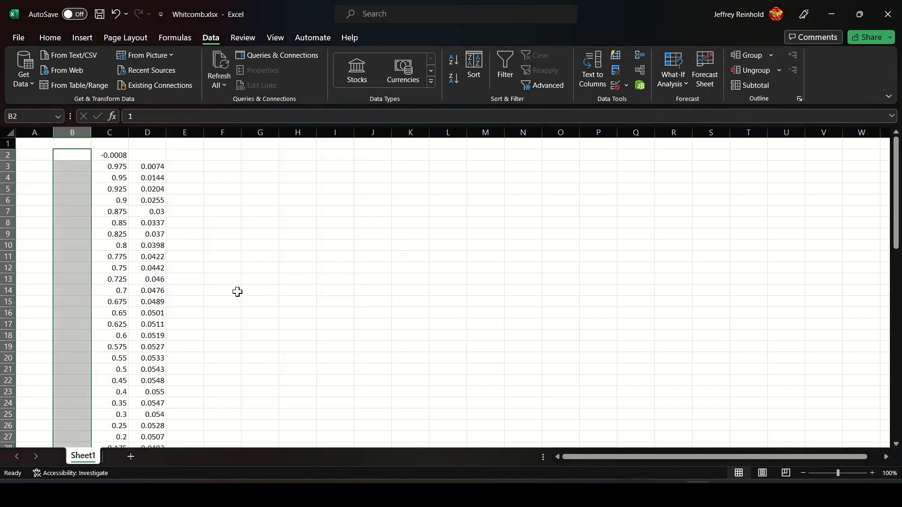
# Step: Move the first coordinate pair from B2:C2 to C2:D2 to line it up with the rows below
pyautogui.click(81, 156)
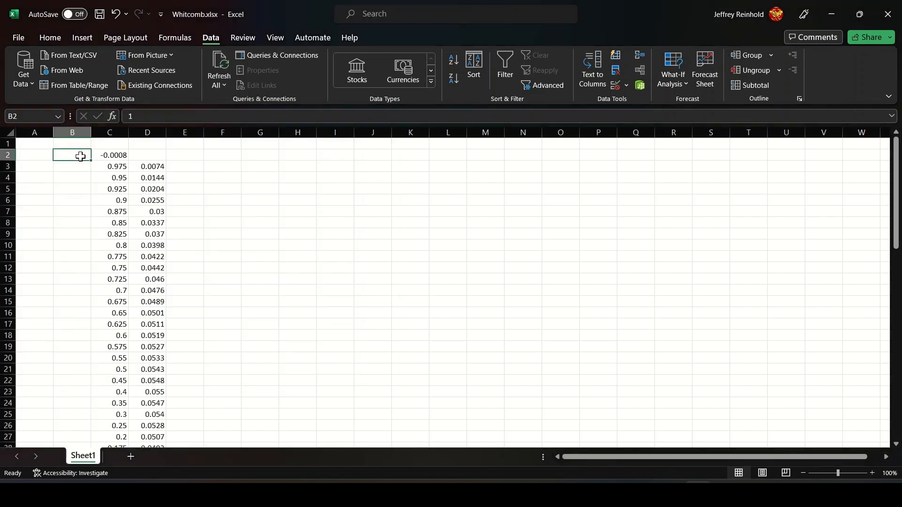
pyautogui.moveTo(73, 154); pyautogui.dragTo(105, 153)
pyautogui.hotkey('ctrl', 'x')
pyautogui.click(106, 154)
pyautogui.hotkey('ctrl', 'v')
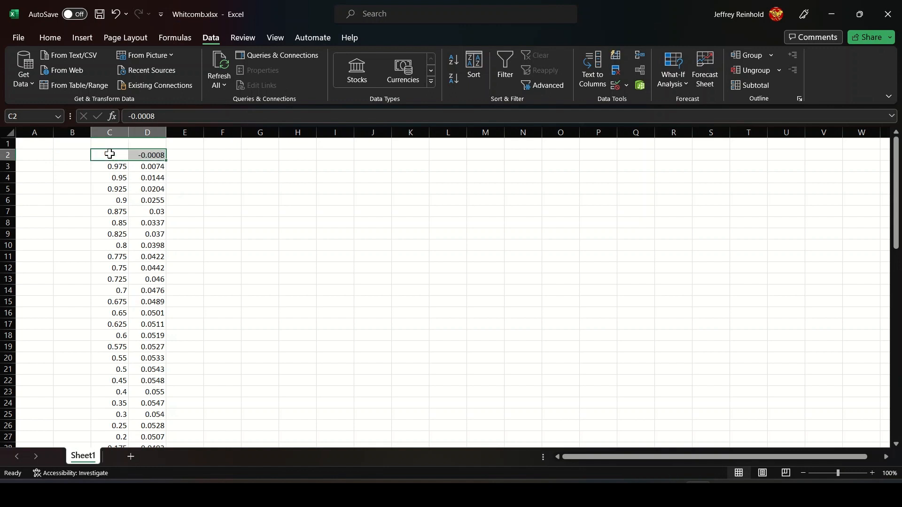
# Step: Enter 1 in cell C2 and set its font color to black
pyautogui.click(113, 152)
pyautogui.write('1')
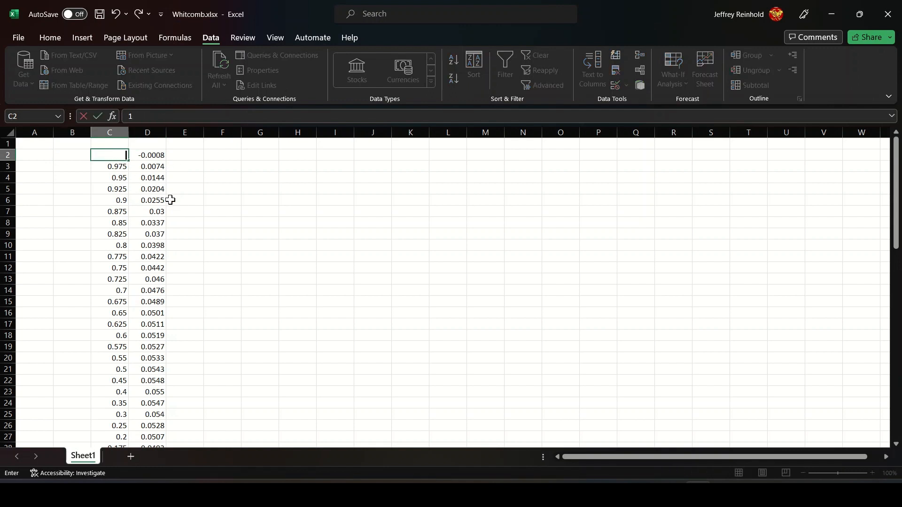
pyautogui.press('Return')
pyautogui.click(109, 156)
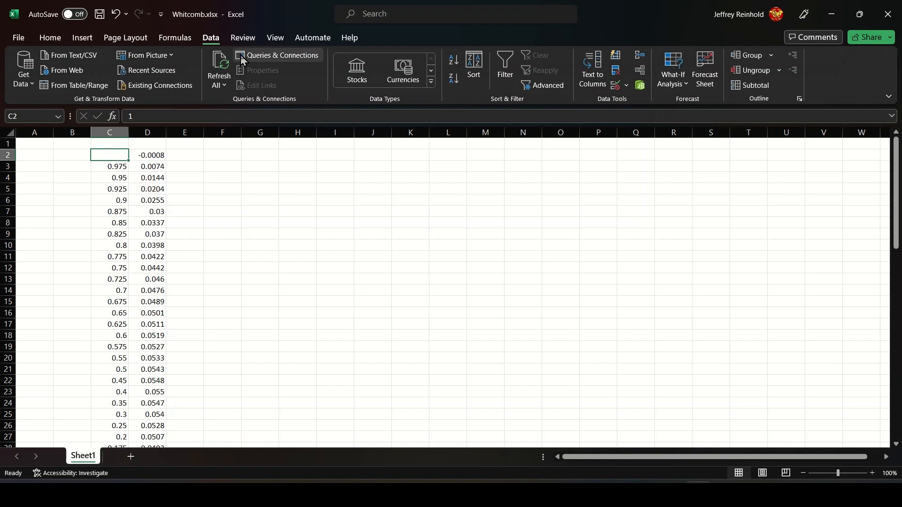
pyautogui.click(51, 39)
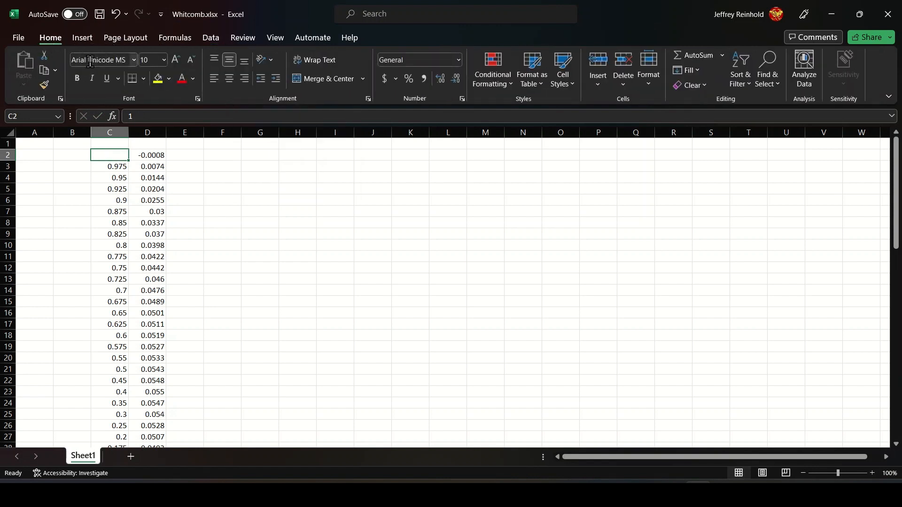
pyautogui.click(192, 80)
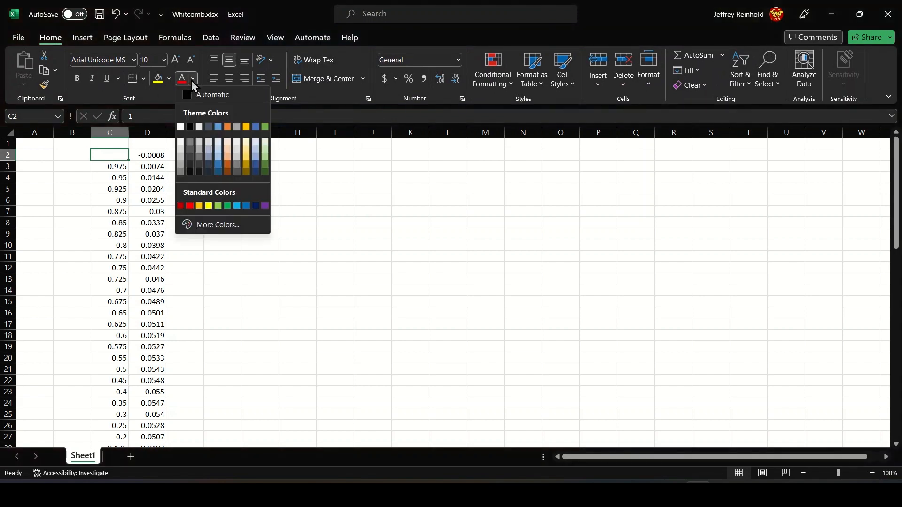
pyautogui.click(190, 126)
pyautogui.click(235, 224)
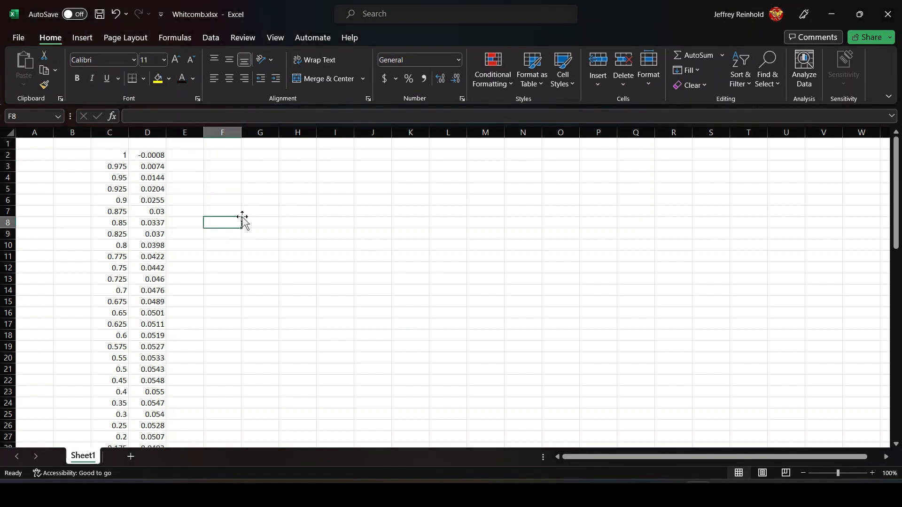
# Step: Move the whole coordinate block from columns C and D to columns A and B, starting at A1
pyautogui.keyDown('ctrl'); pyautogui.scroll(-3, 160, 178); pyautogui.keyUp('ctrl')
pyautogui.moveTo(69, 142); pyautogui.dragTo(87, 438)
pyautogui.scroll(7, 124, 389)
pyautogui.hotkey('ctrl', 'c')
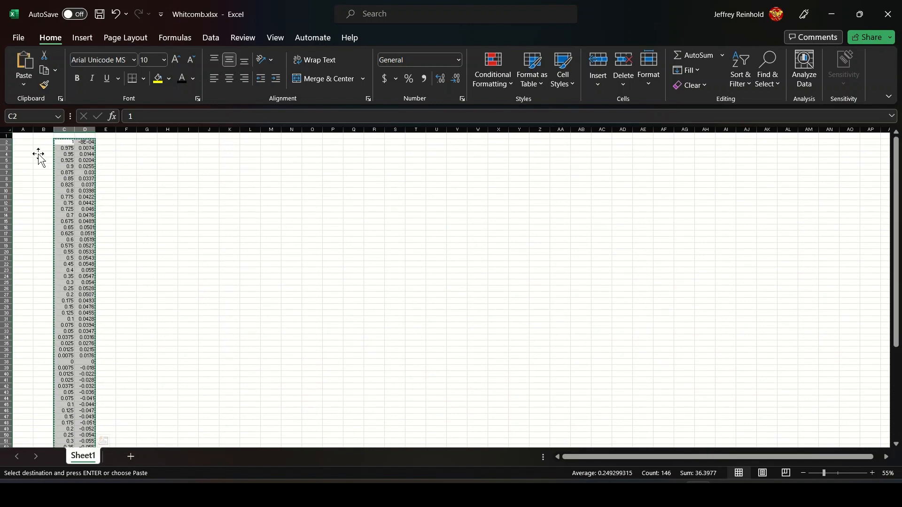
pyautogui.click(22, 135)
pyautogui.hotkey('ctrl', 'v')
pyautogui.click(103, 196)
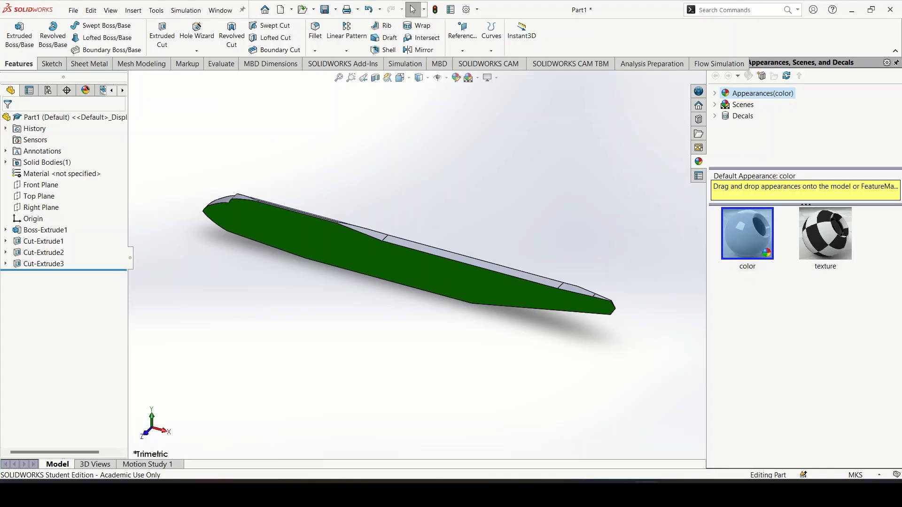
# Step: Check the axis directions of the fuselage part in SOLIDWORKS, and return to the x and y columns of the Whitcomb sheet
pyautogui.moveTo(273, 403); pyautogui.dragTo(322, 362, button='middle')
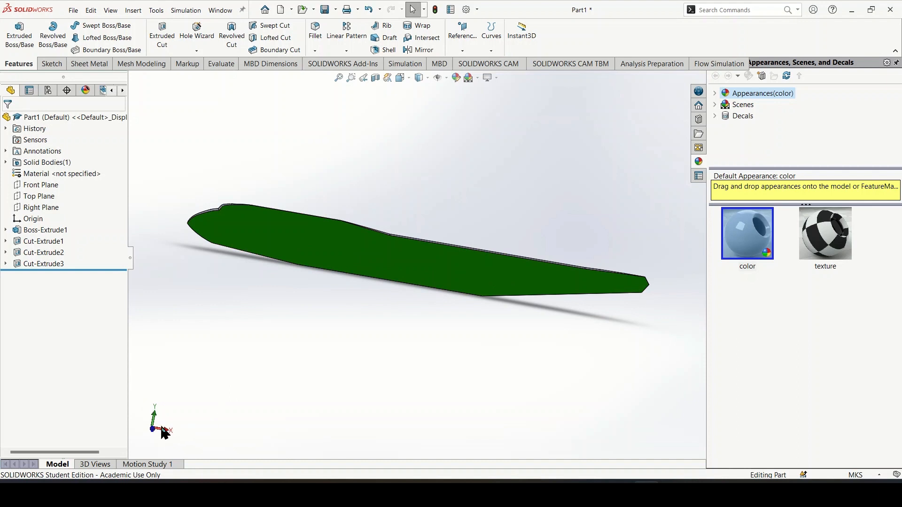
pyautogui.scroll(3, 406, 346)
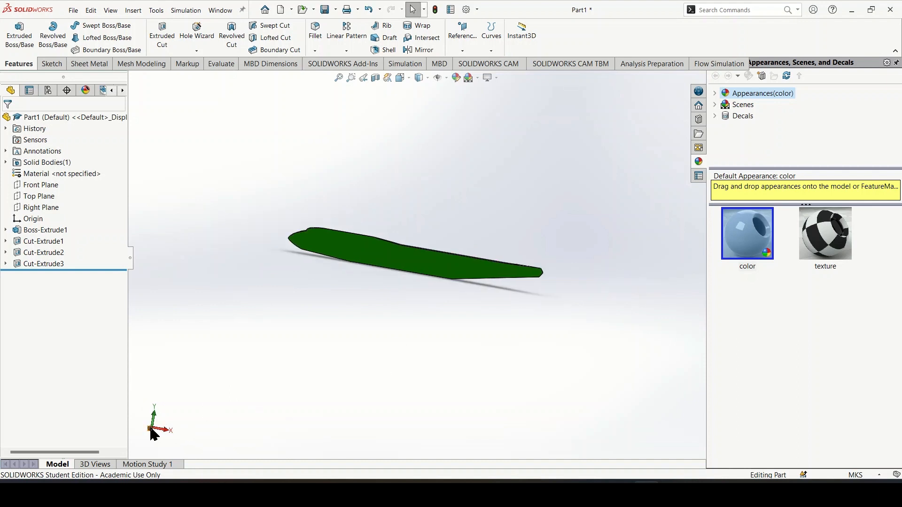
pyautogui.click(697, 490)
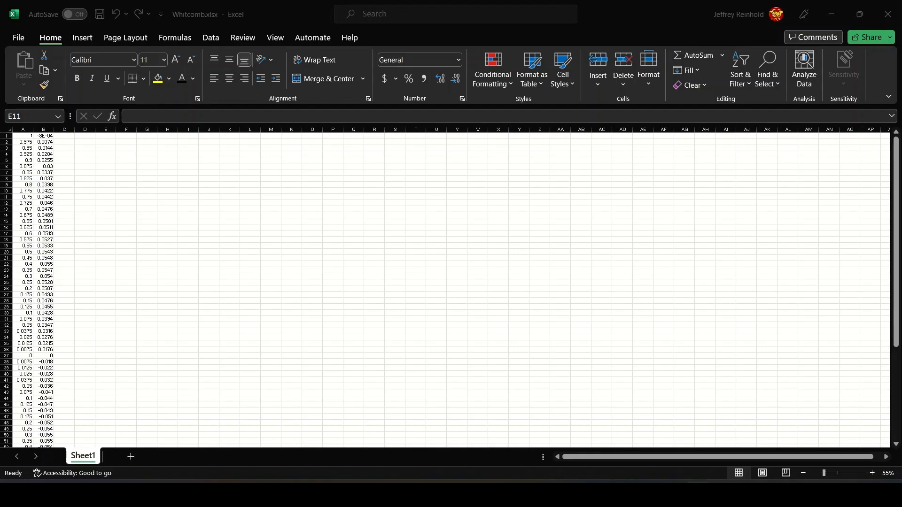
pyautogui.click(25, 136)
pyautogui.click(45, 139)
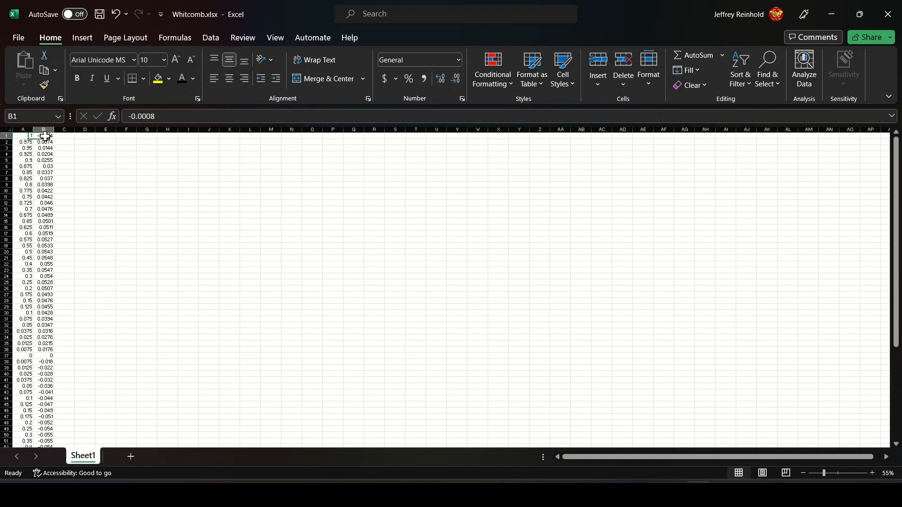
# Step: Enter 0 as the third coordinate in each cell from C1 to C15
pyautogui.click(60, 137)
pyautogui.write('0 0 0 0 0 0')
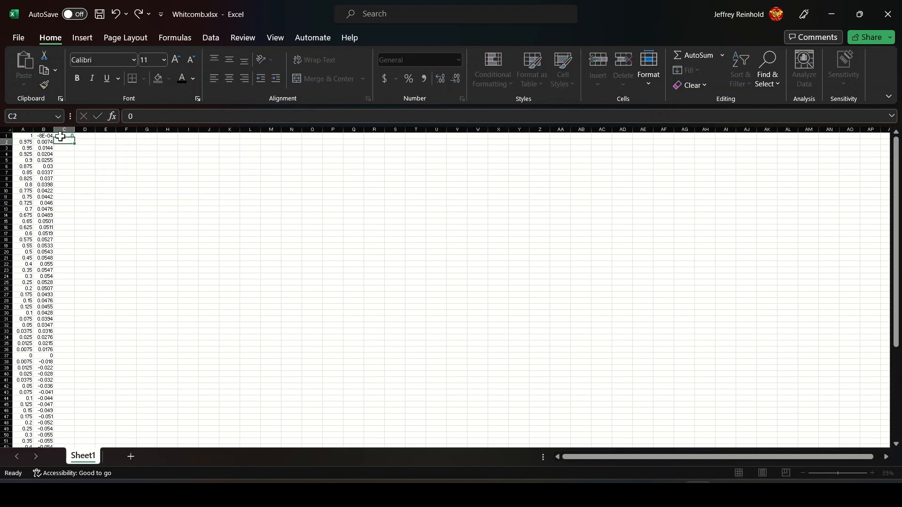
pyautogui.press('Return')
pyautogui.press('Return')
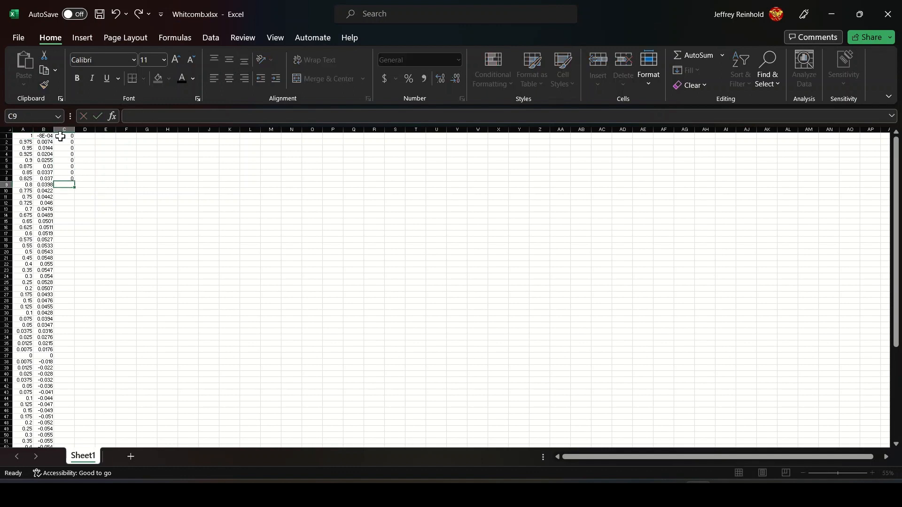
pyautogui.keyDown('ctrl'); pyautogui.scroll(6, 61, 137); pyautogui.keyUp('ctrl')
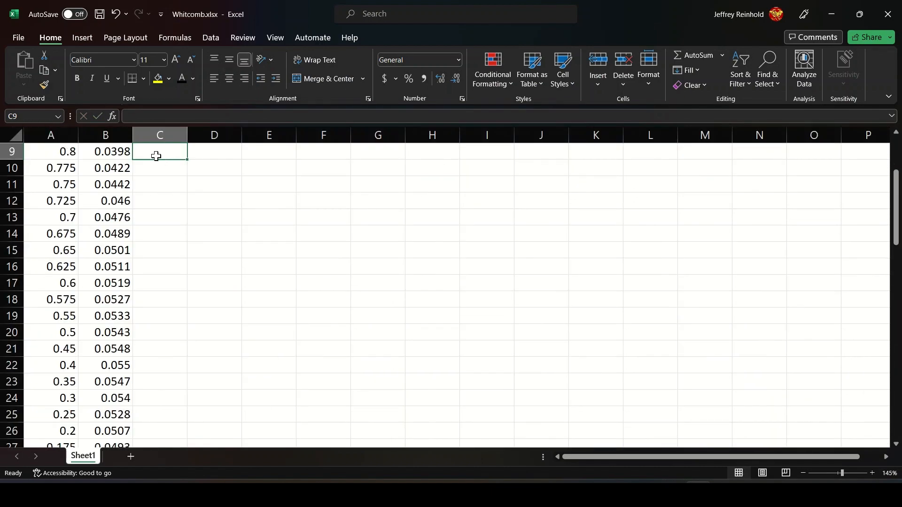
pyautogui.click(215, 298)
pyautogui.click(159, 150)
pyautogui.write('0 0 0 0 0 0 ')
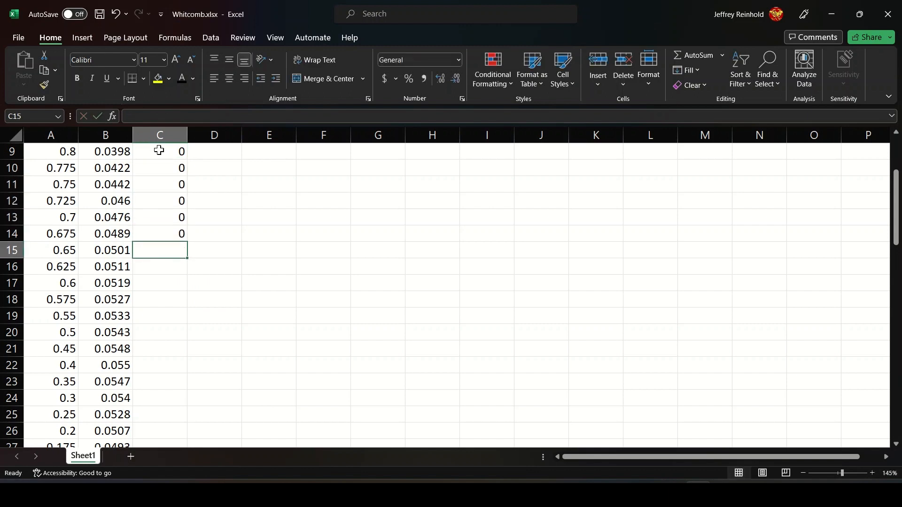
pyautogui.write('0')
pyautogui.press('Return')
# Step: Copy the zeros in C9:C15 and paste them into column C starting at C16
pyautogui.moveTo(170, 154); pyautogui.dragTo(175, 246)
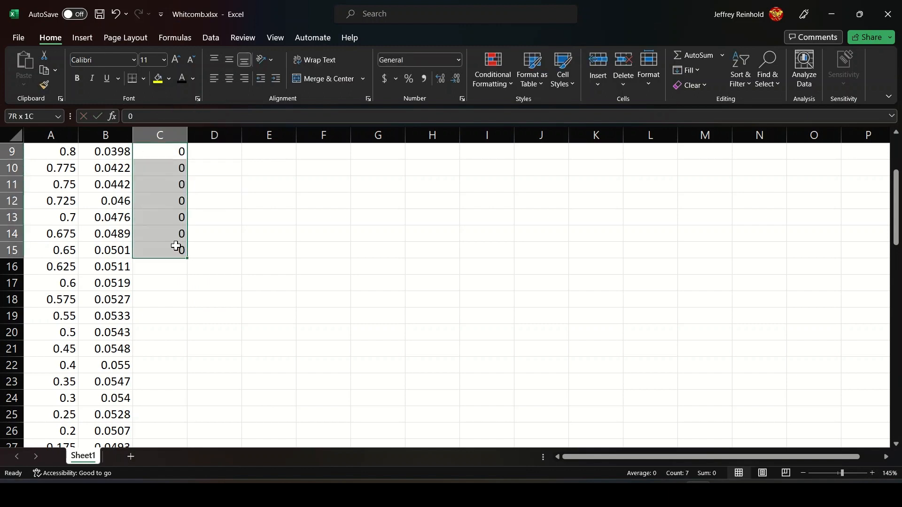
pyautogui.hotkey('ctrl', 'c')
pyautogui.click(171, 267)
pyautogui.hotkey('ctrl', 'v')
pyautogui.scroll(-3, 173, 254)
pyautogui.keyDown('ctrl'); pyautogui.scroll(-3, 172, 254); pyautogui.keyUp('ctrl')
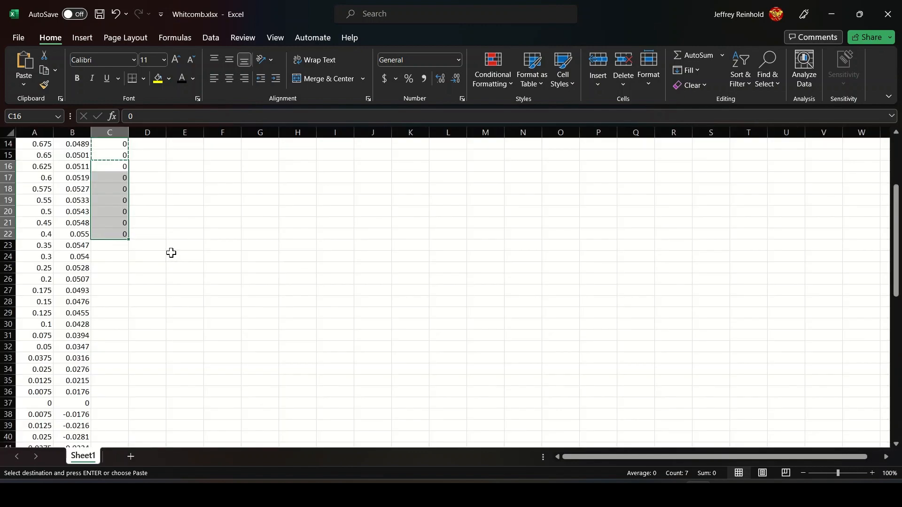
# Step: Copy the zeros in C1:C21 and paste them at C23, C44 and C65 to fill column C past the last coordinate row
pyautogui.moveTo(108, 143)
pyautogui.mouseDown()
pyautogui.moveTo(121, 245)
pyautogui.moveTo(111, 117)
pyautogui.moveTo(121, 141)
pyautogui.mouseUp()
pyautogui.click(120, 237)
pyautogui.hotkey('ctrl', 'v')
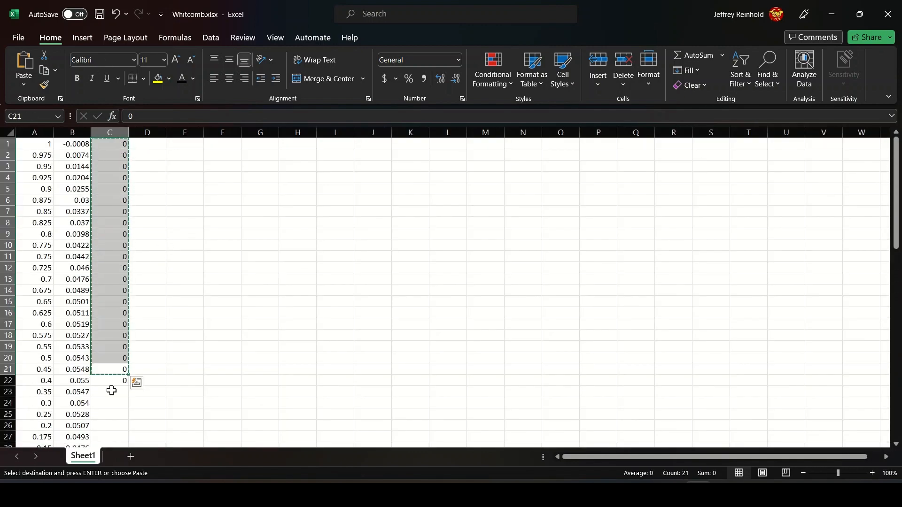
pyautogui.click(112, 390)
pyautogui.hotkey('ctrl', 'v')
pyautogui.scroll(-12, 111, 276)
pyautogui.click(109, 223)
pyautogui.hotkey('ctrl', 'v')
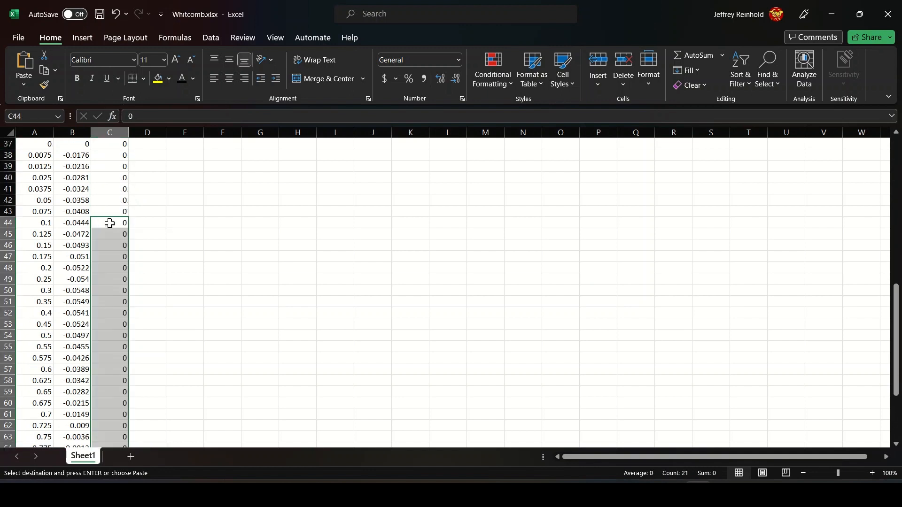
pyautogui.scroll(-6, 115, 235)
pyautogui.click(115, 256)
pyautogui.hotkey('ctrl', 'v')
pyautogui.scroll(-3, 118, 300)
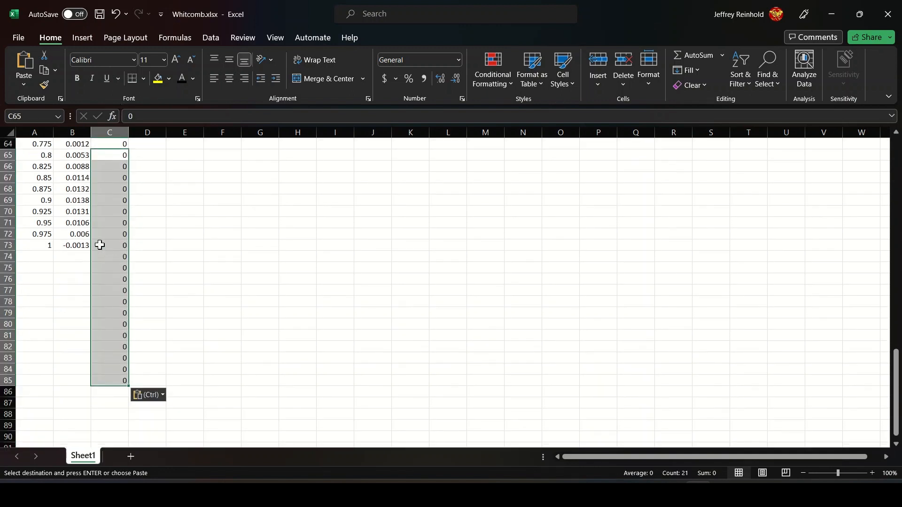
# Step: Delete the surplus zeros in C74:C85 below the last coordinate row and save the workbook
pyautogui.moveTo(107, 256); pyautogui.dragTo(116, 381)
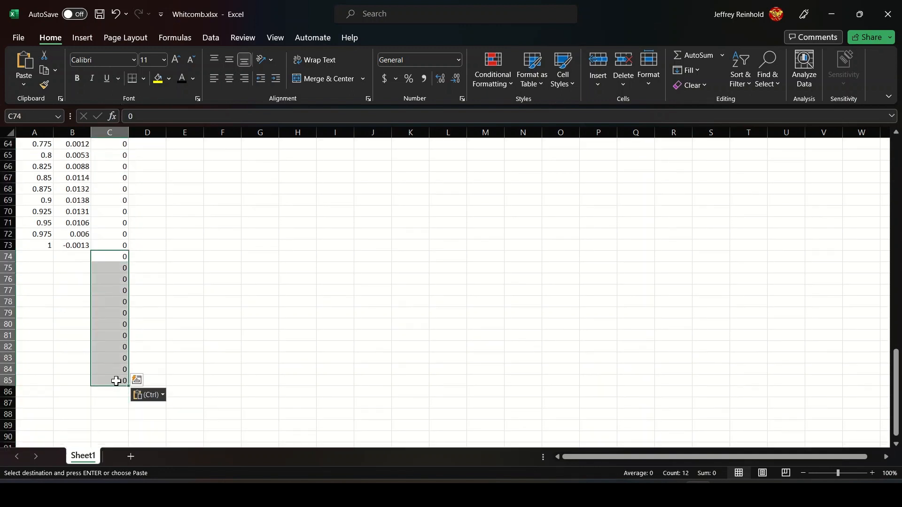
pyautogui.press('Delete')
pyautogui.click(224, 290)
pyautogui.keyDown('ctrl'); pyautogui.scroll(6, 221, 301); pyautogui.keyUp('ctrl')
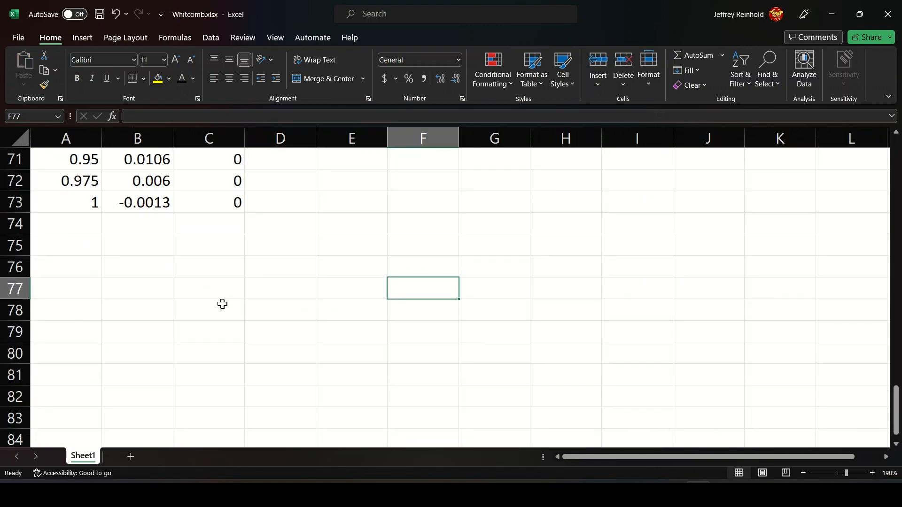
pyautogui.keyDown('ctrl'); pyautogui.scroll(-9, 223, 305); pyautogui.keyUp('ctrl')
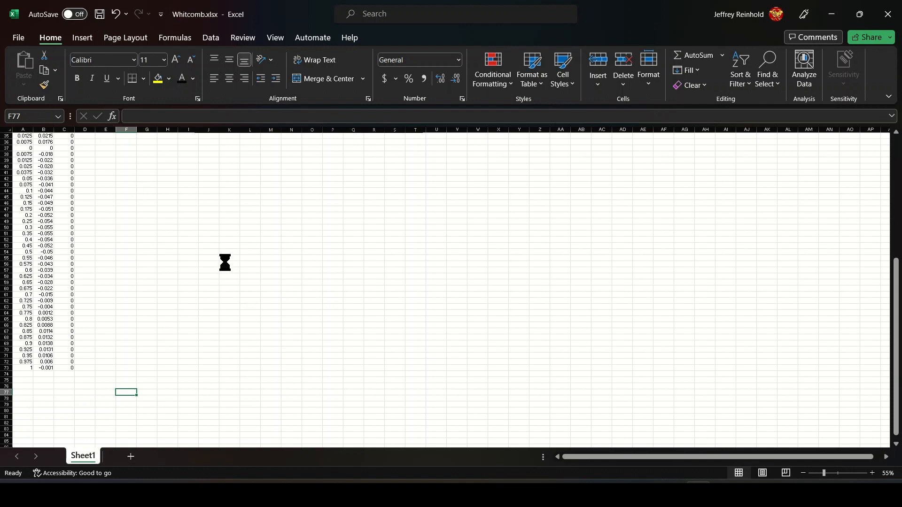
pyautogui.keyDown('ctrl'); pyautogui.scroll(-3, 225, 262); pyautogui.keyUp('ctrl')
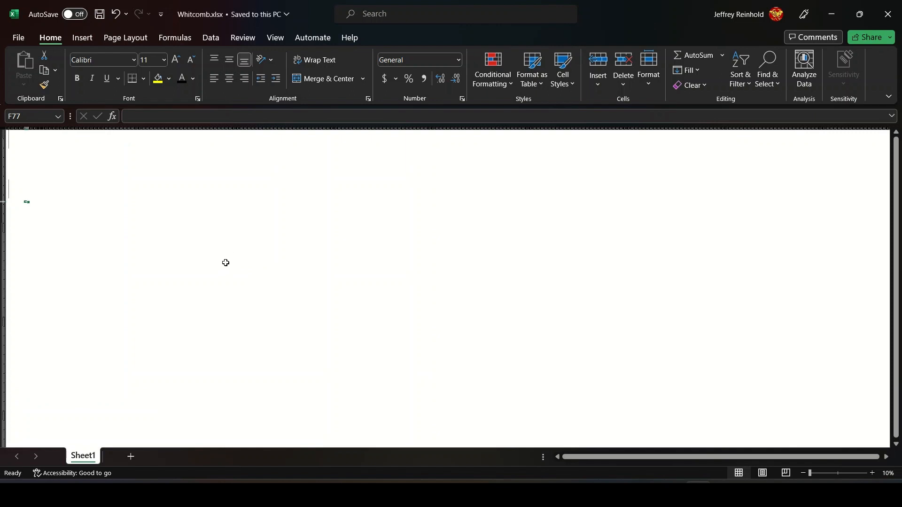
pyautogui.click(225, 262)
pyautogui.click(14, 141)
pyautogui.keyDown('ctrl'); pyautogui.scroll(9, 12, 137); pyautogui.keyUp('ctrl')
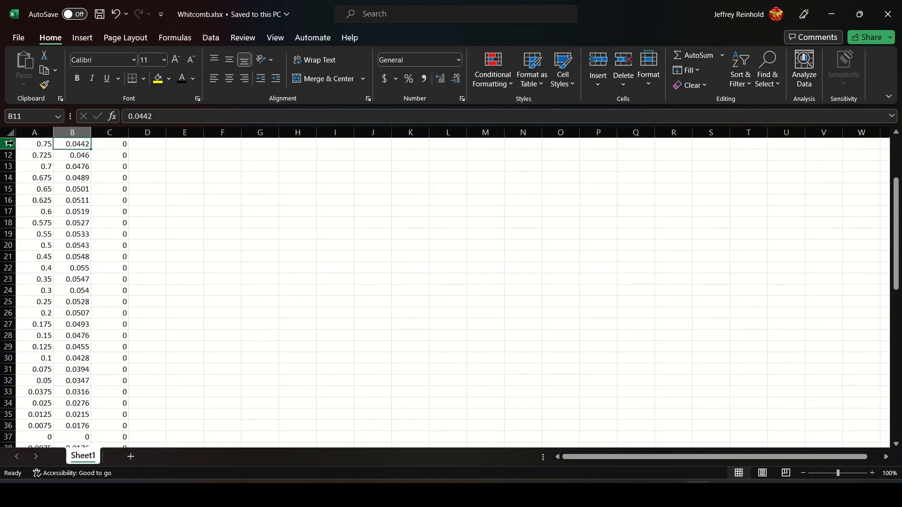
# Step: Save the coordinate sheet as the tab-delimited text file Whitcomb.txt in the Boeing 747 folder
pyautogui.keyDown('ctrl'); pyautogui.scroll(-3, 60, 166); pyautogui.keyUp('ctrl')
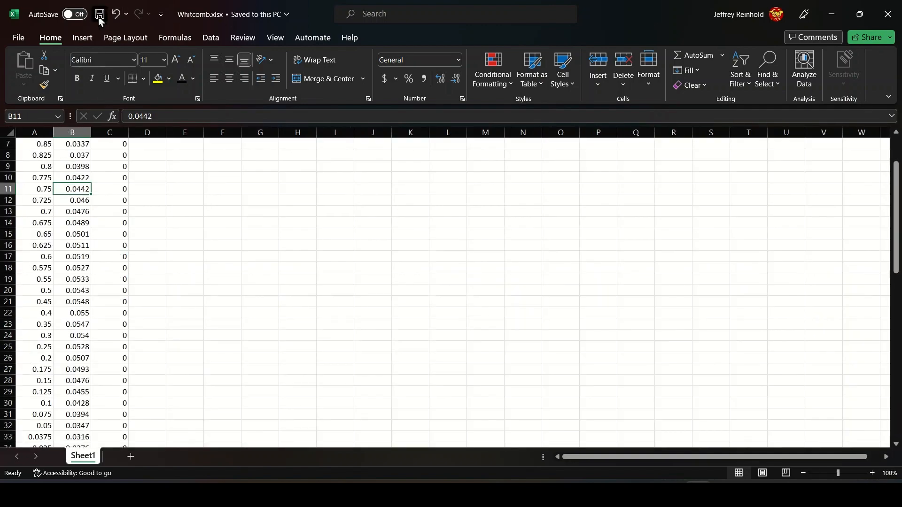
pyautogui.click(18, 39)
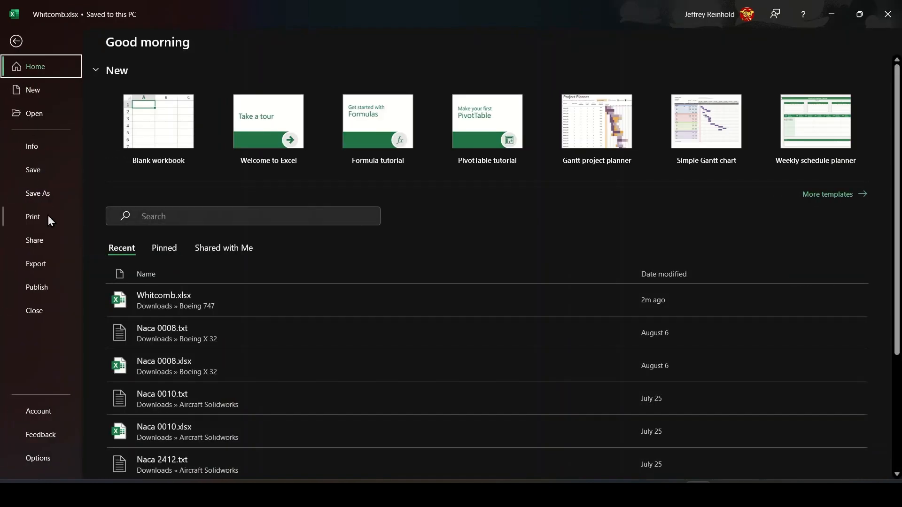
pyautogui.click(50, 198)
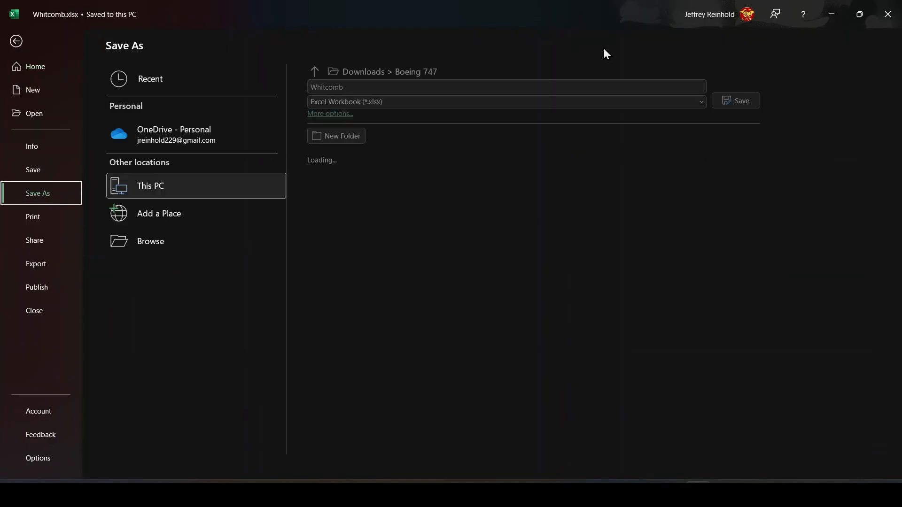
pyautogui.click(701, 103)
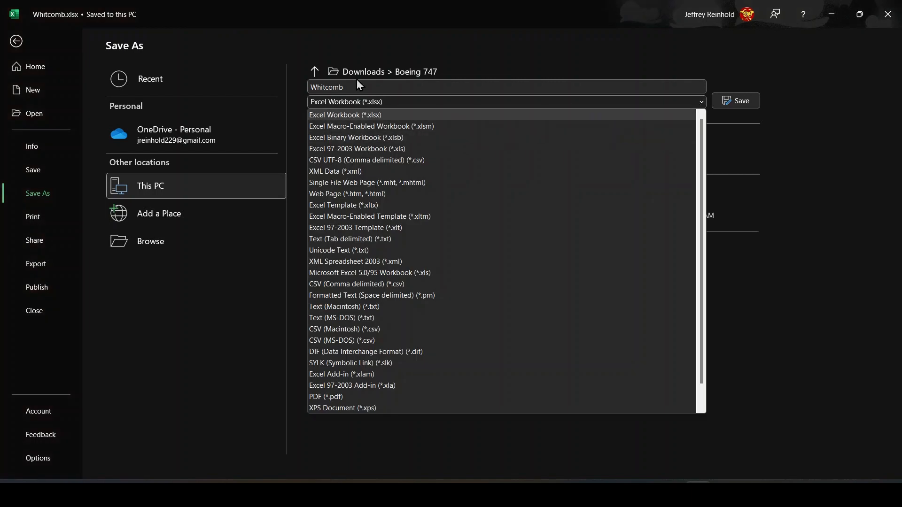
pyautogui.click(375, 239)
pyautogui.click(732, 105)
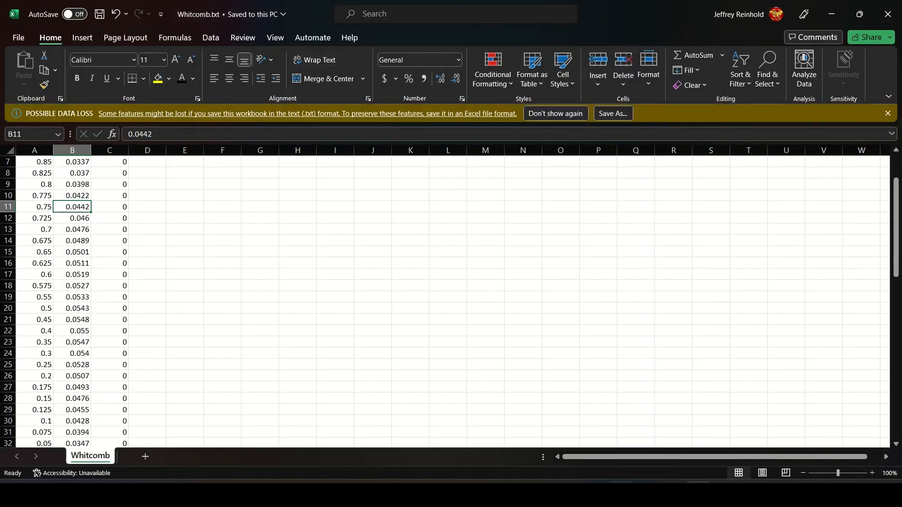
# Step: Switch to the Boeing 747 folder, open Whitcomb.txt and check its three coordinate columns from start to end, and close it
pyautogui.hotkey('alt', 'Tab')
pyautogui.click(132, 148)
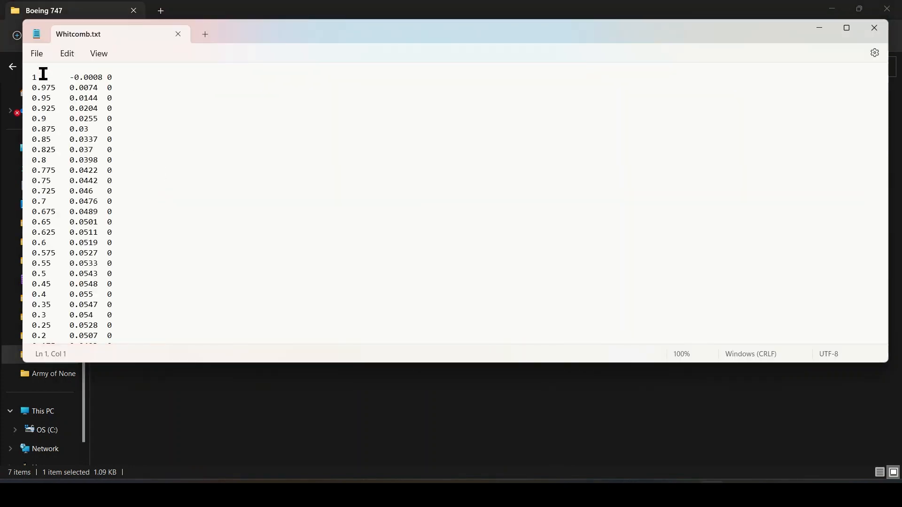
pyautogui.scroll(-15, 122, 102)
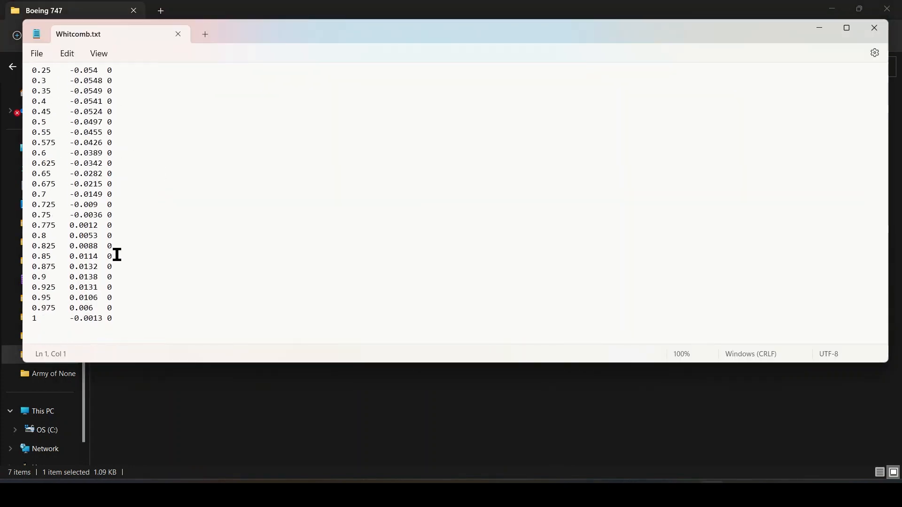
pyautogui.scroll(15, 66, 193)
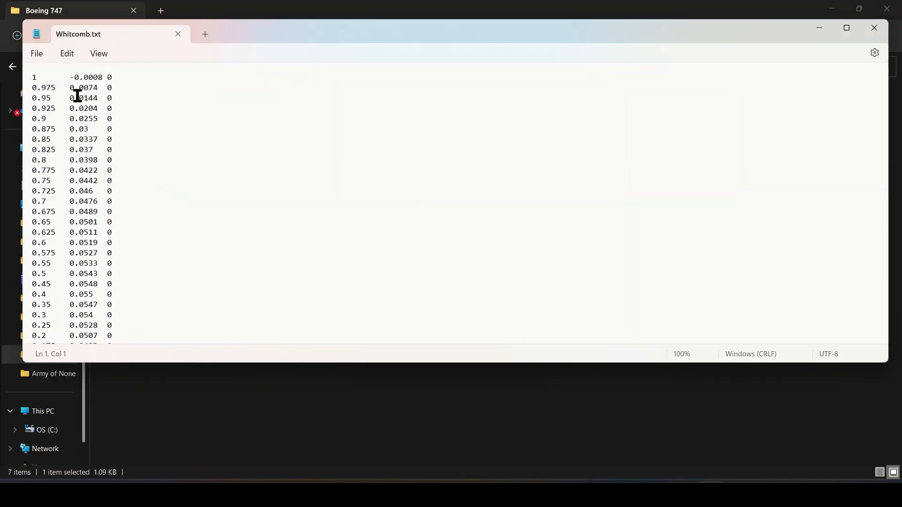
pyautogui.scroll(-15, 86, 113)
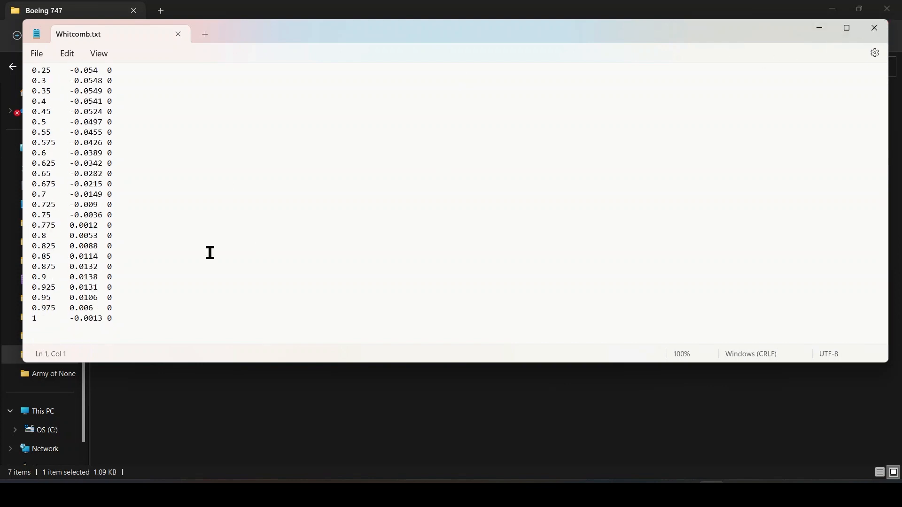
pyautogui.scroll(15, 209, 252)
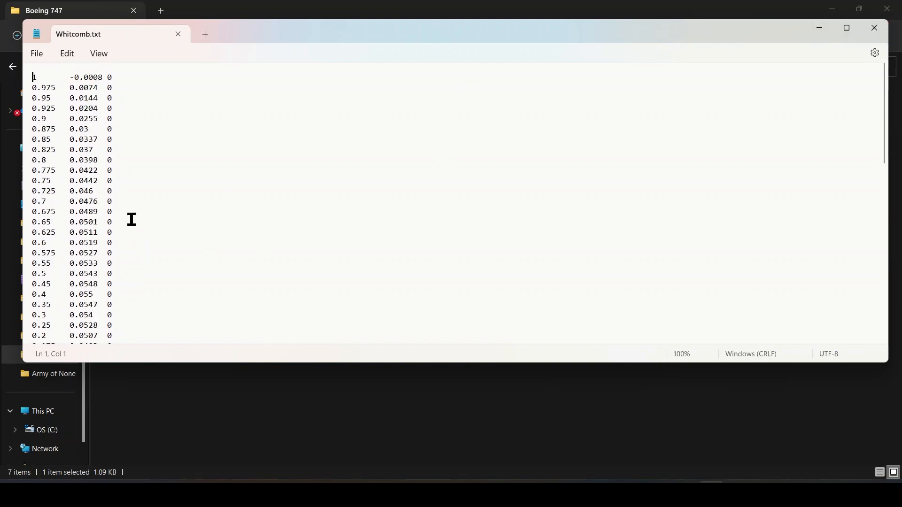
pyautogui.click(872, 31)
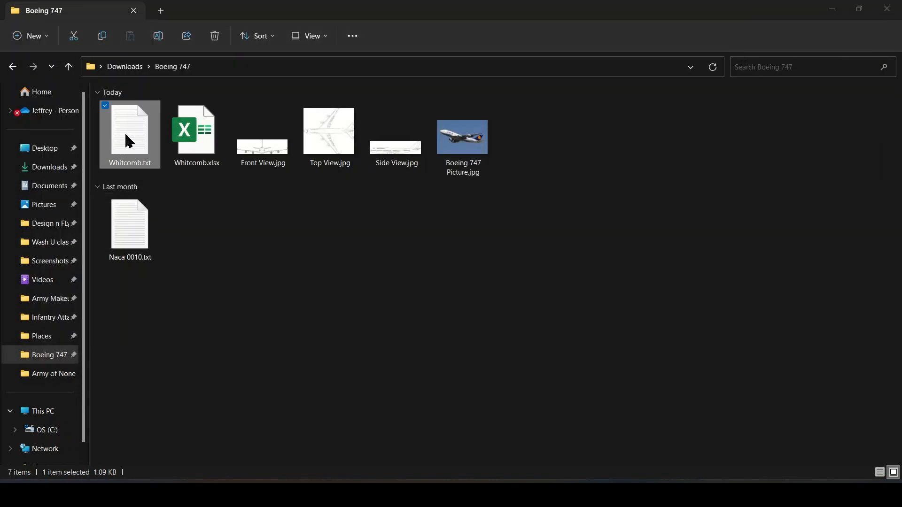
pyautogui.click(129, 242)
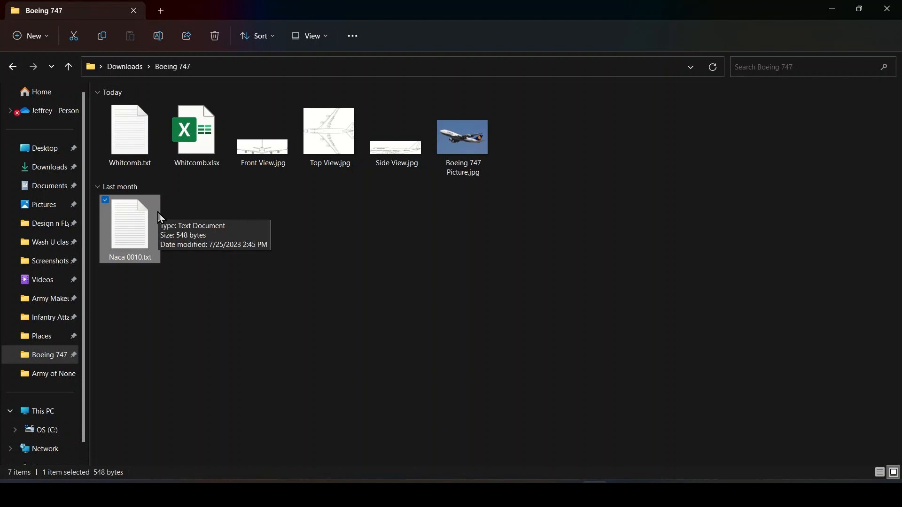
# Step: Switch to SOLIDWORKS and create a Curve Through XYZ Points from Whitcomb Finished.txt in the Downloads > Boeing 747 folder
pyautogui.moveTo(698, 495)
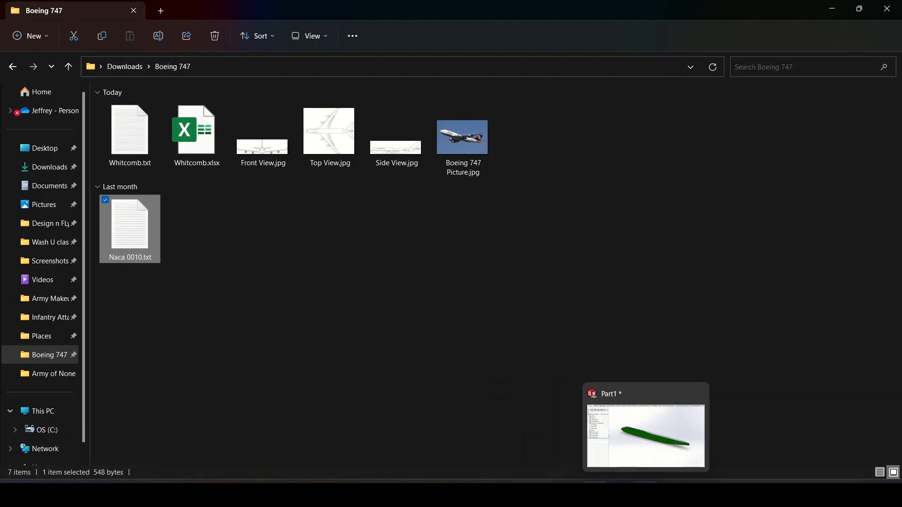
pyautogui.click(646, 494)
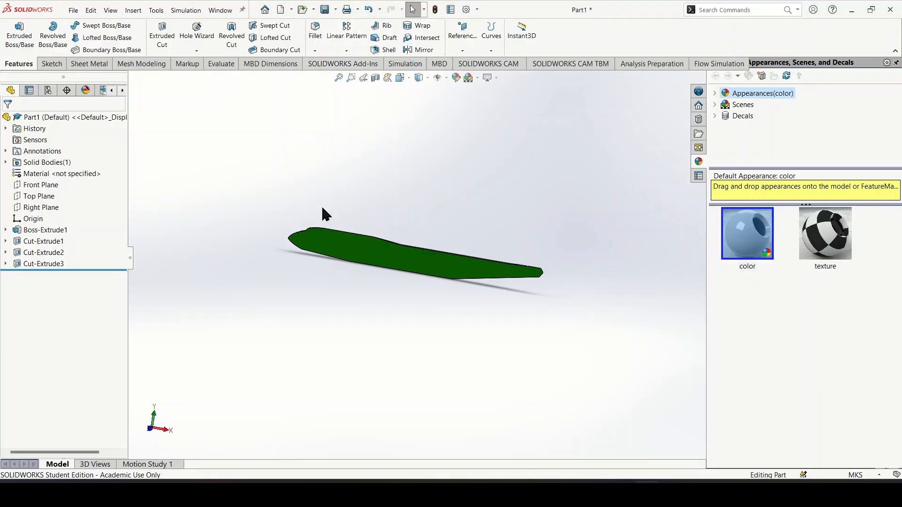
pyautogui.moveTo(306, 284); pyautogui.dragTo(371, 308, button='middle')
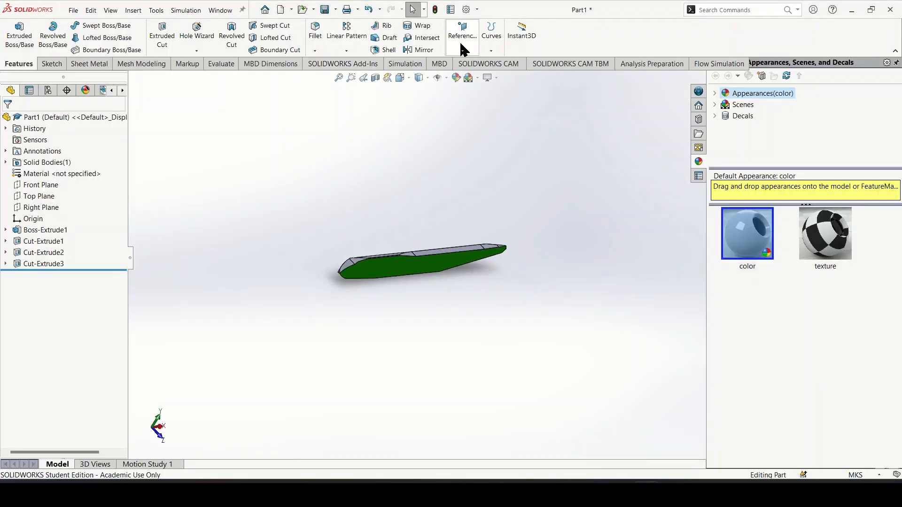
pyautogui.click(489, 35)
pyautogui.click(532, 99)
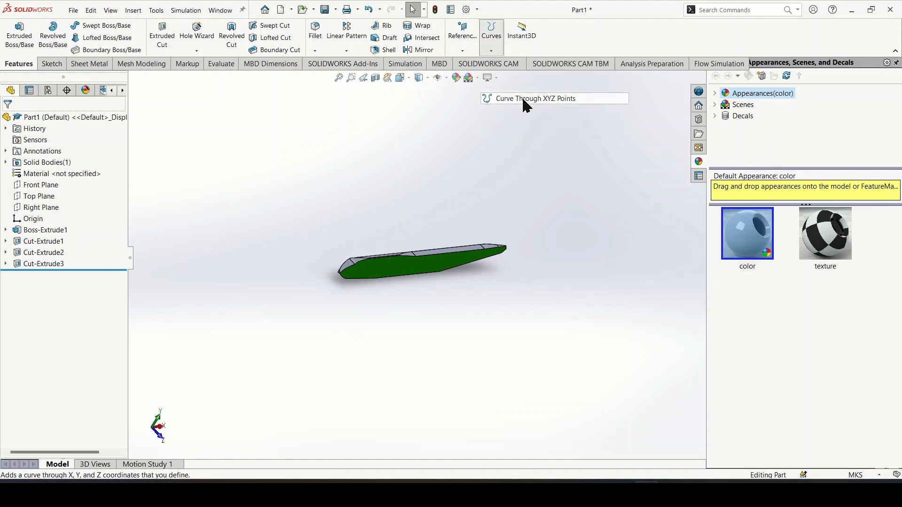
pyautogui.click(160, 29)
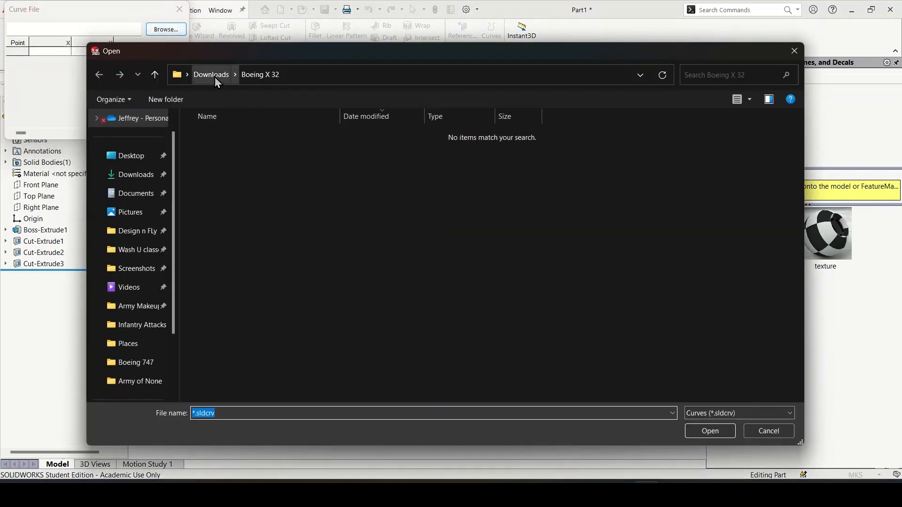
pyautogui.click(210, 75)
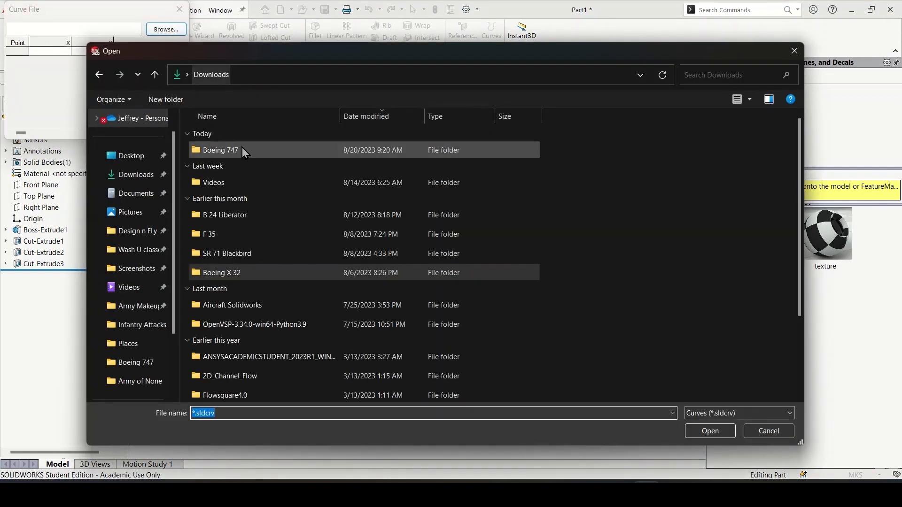
pyautogui.doubleClick(242, 153)
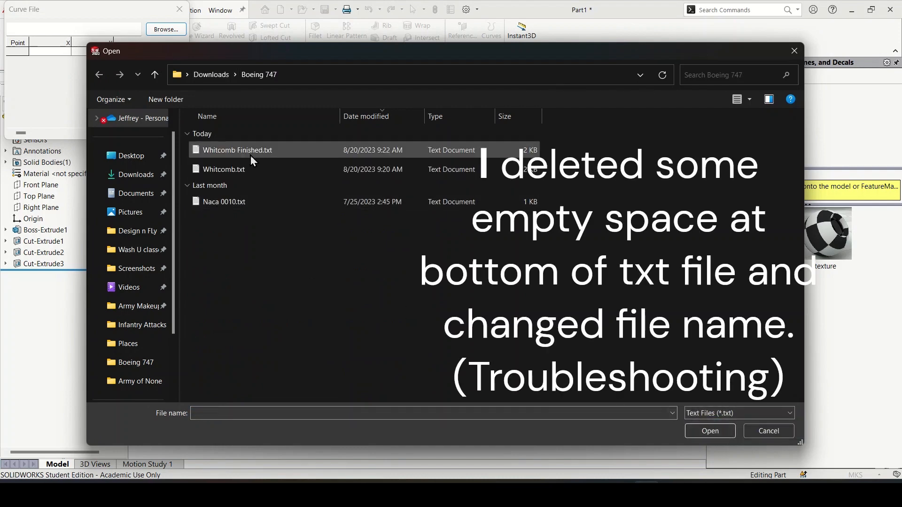
pyautogui.click(250, 155)
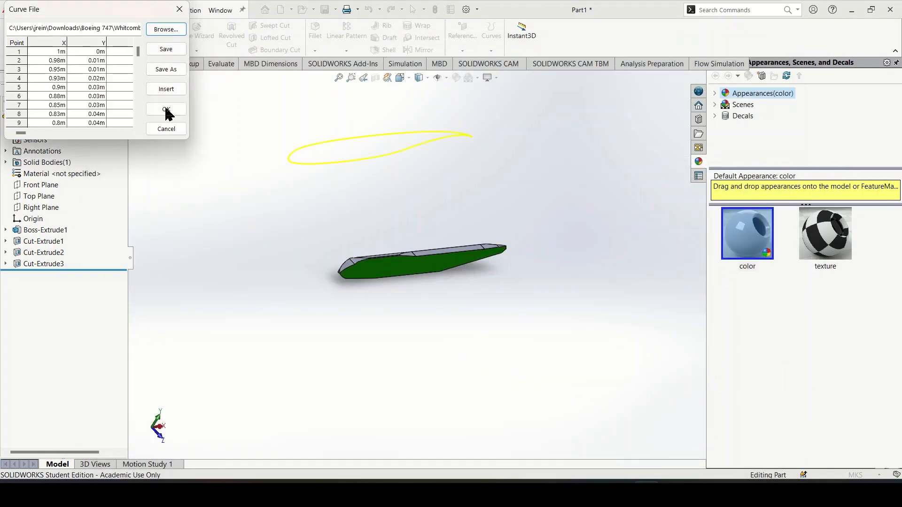
pyautogui.click(166, 109)
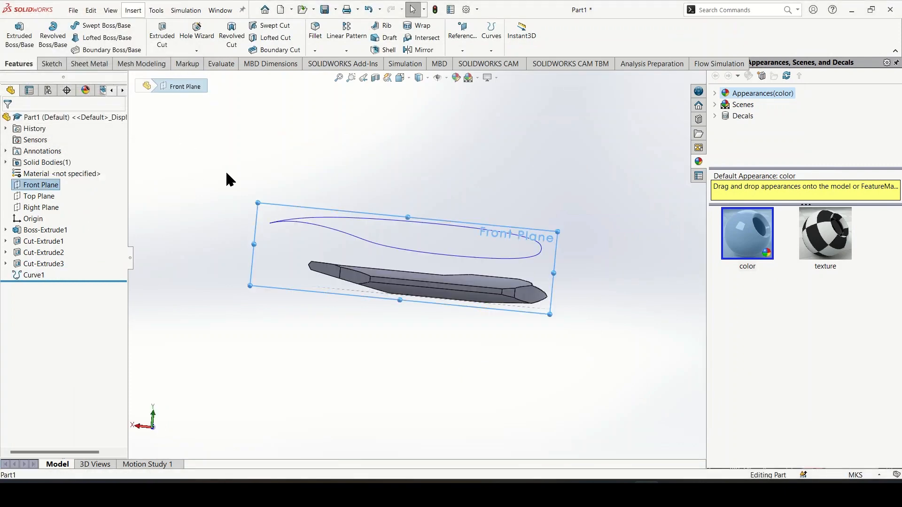
# Step: Start a sketch on the Front Plane and convert the imported airfoil curve into sketch entities
pyautogui.rightClick(44, 185)
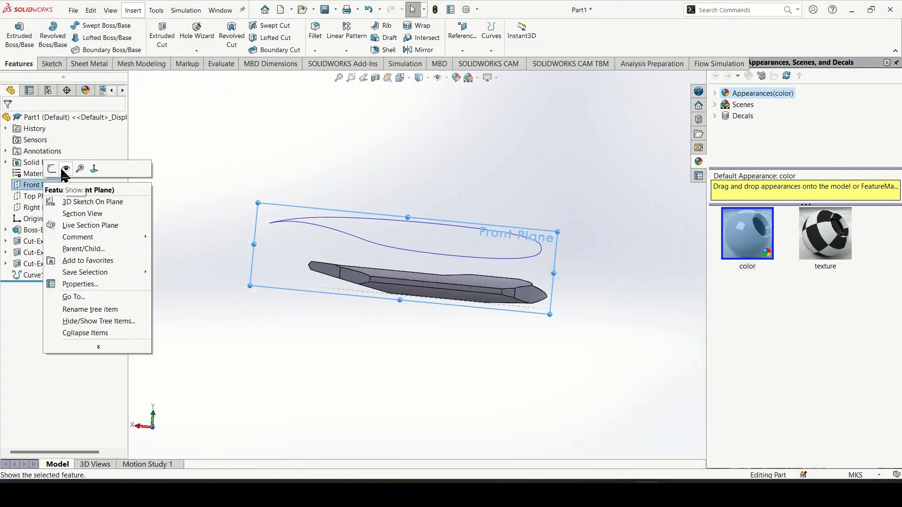
pyautogui.click(52, 168)
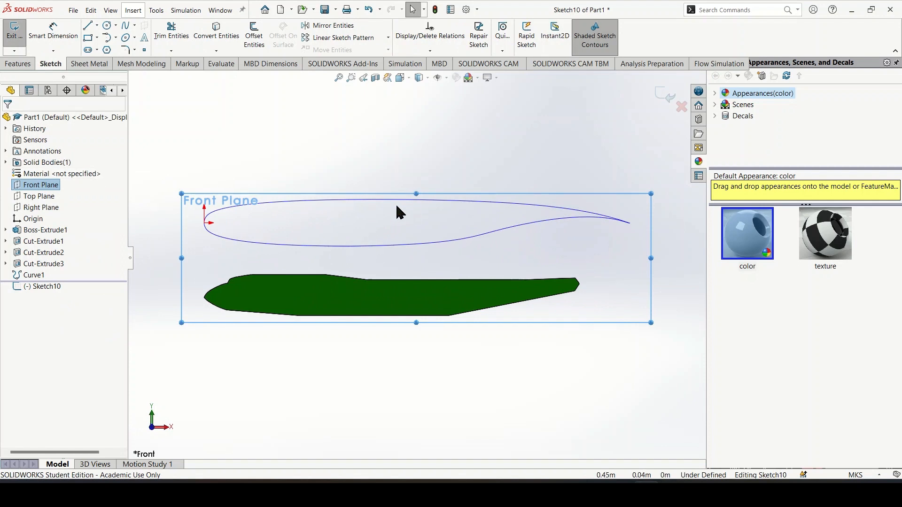
pyautogui.click(229, 36)
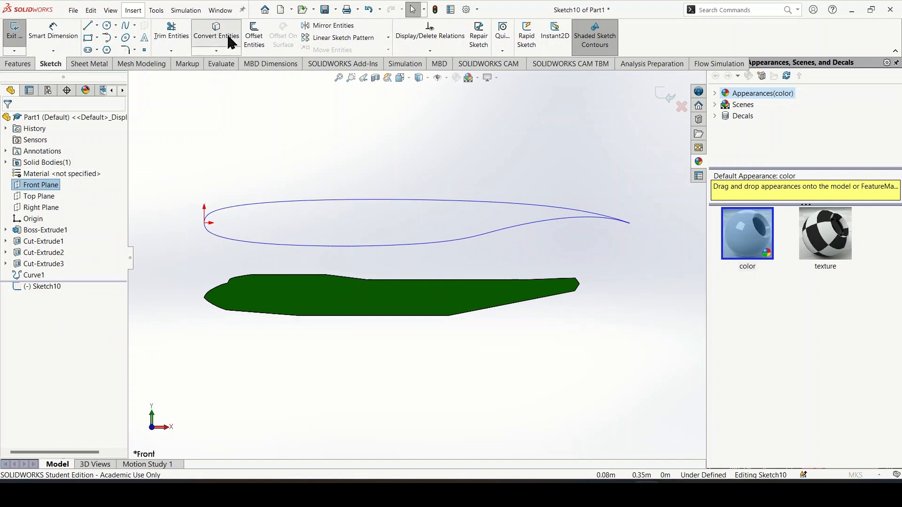
pyautogui.click(276, 201)
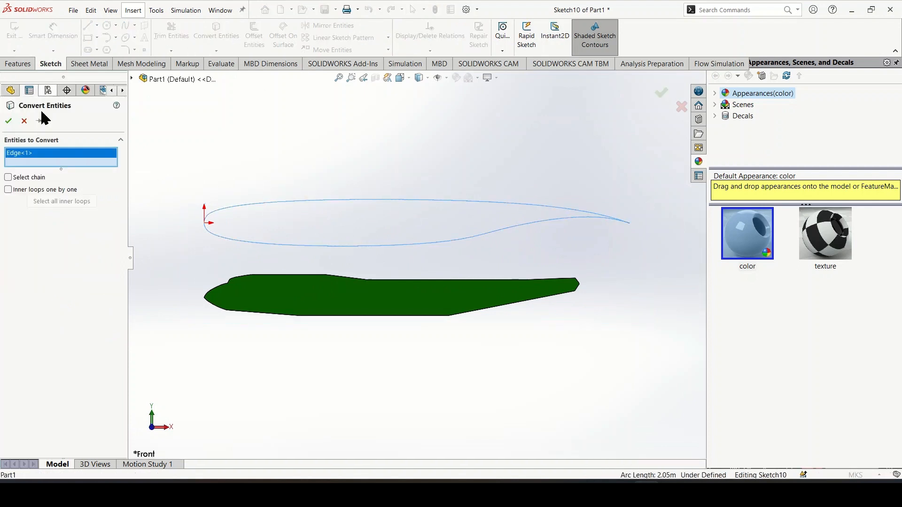
pyautogui.click(8, 121)
# Step: Close the airfoil's open trailing edge with two lines meeting just behind it, the lower about 0.0037 m long, and exit the sketch
pyautogui.scroll(-5, 669, 225)
pyautogui.scroll(-4, 418, 169)
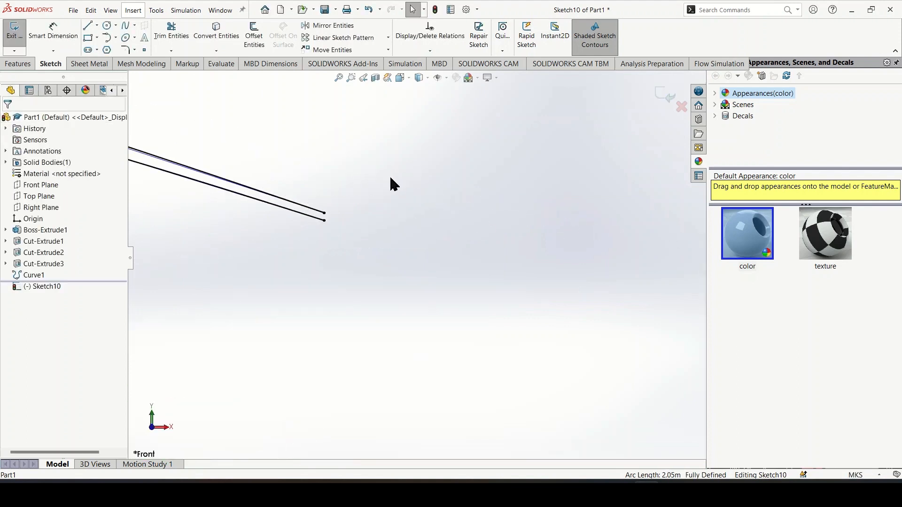
pyautogui.scroll(-4, 306, 229)
pyautogui.click(87, 25)
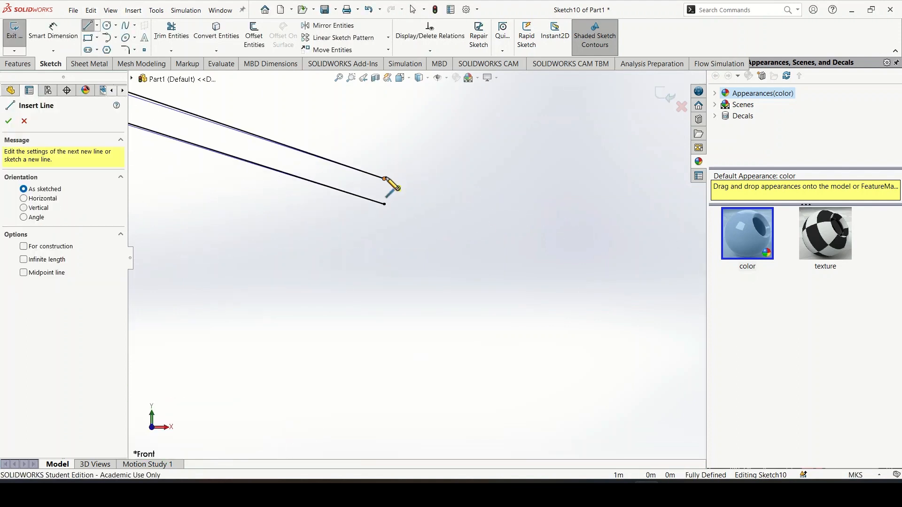
pyautogui.click(385, 179)
pyautogui.click(566, 254)
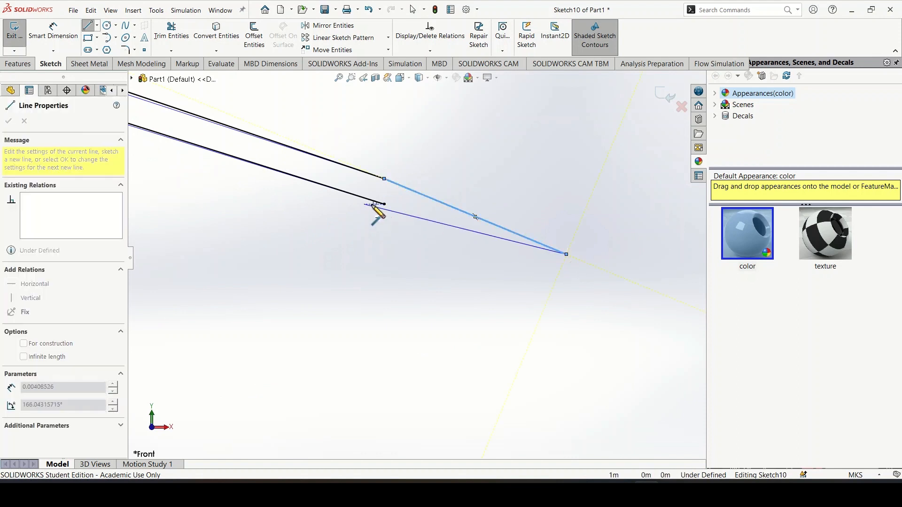
pyautogui.click(385, 206)
pyautogui.scroll(3, 469, 302)
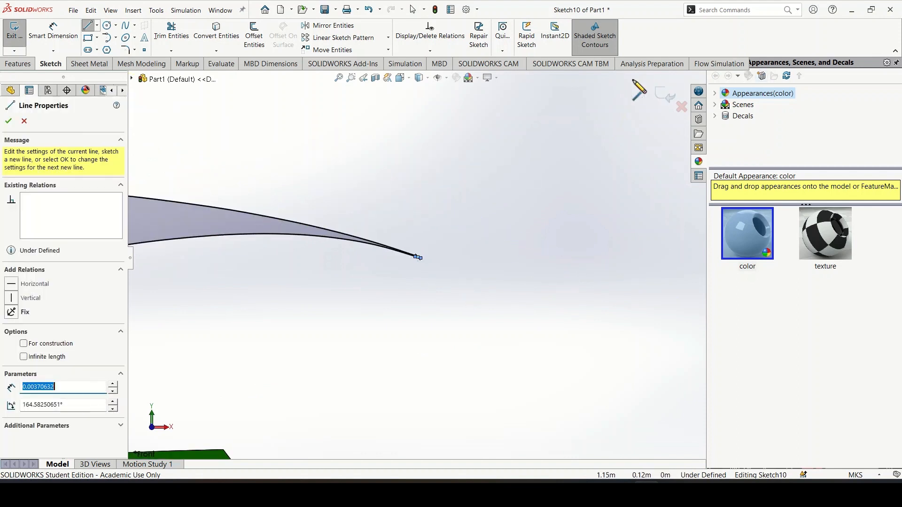
pyautogui.scroll(10, 321, 279)
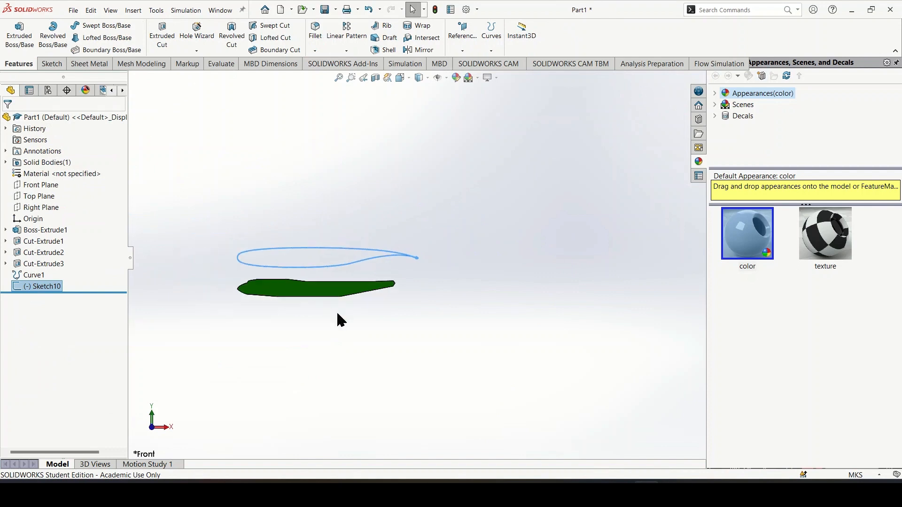
# Step: Copy the closed airfoil sketch and paste it as a second sketch in the part
pyautogui.moveTo(337, 311)
pyautogui.mouseDown(button='middle')
pyautogui.moveTo(354, 341)
pyautogui.moveTo(458, 353)
pyautogui.mouseUp(button='middle')
pyautogui.click(31, 287)
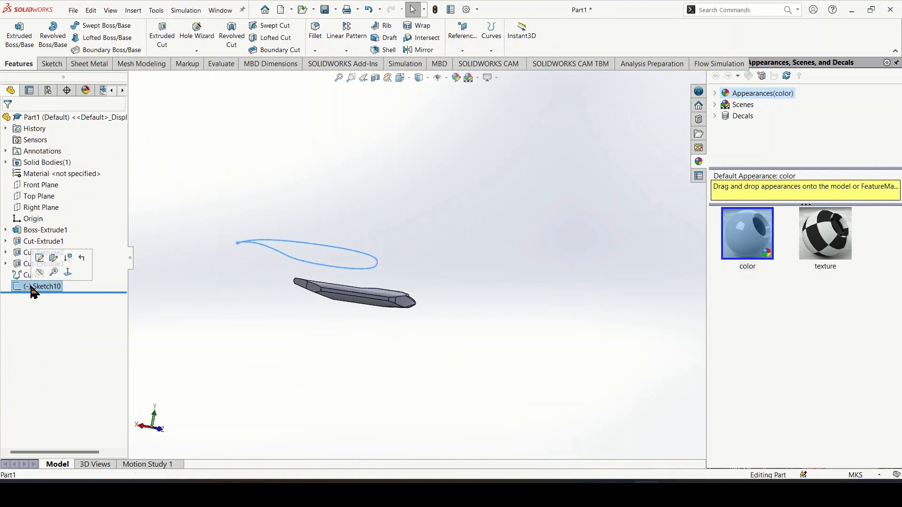
pyautogui.click(20, 288)
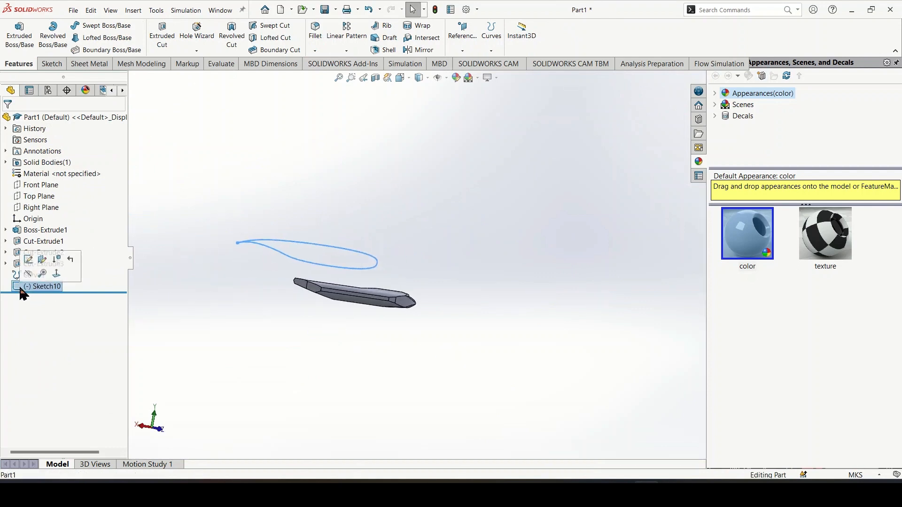
pyautogui.hotkey('ctrl', 'v')
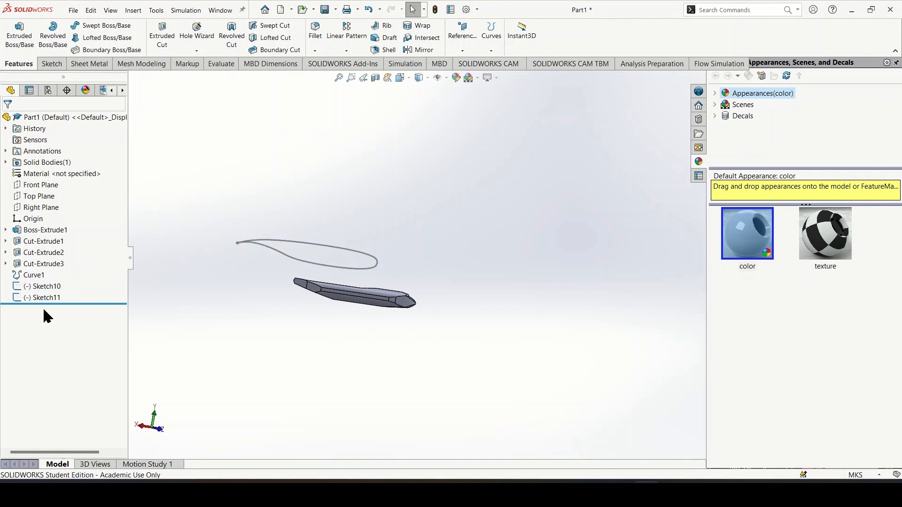
# Step: Rename the pasted copy of the airfoil sketch as root wing
pyautogui.click(42, 303)
pyautogui.rightClick(43, 305)
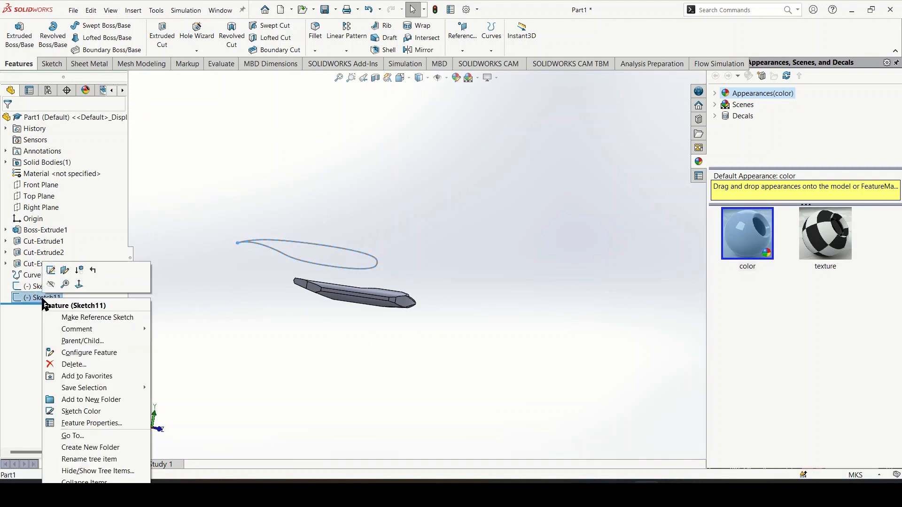
pyautogui.click(89, 459)
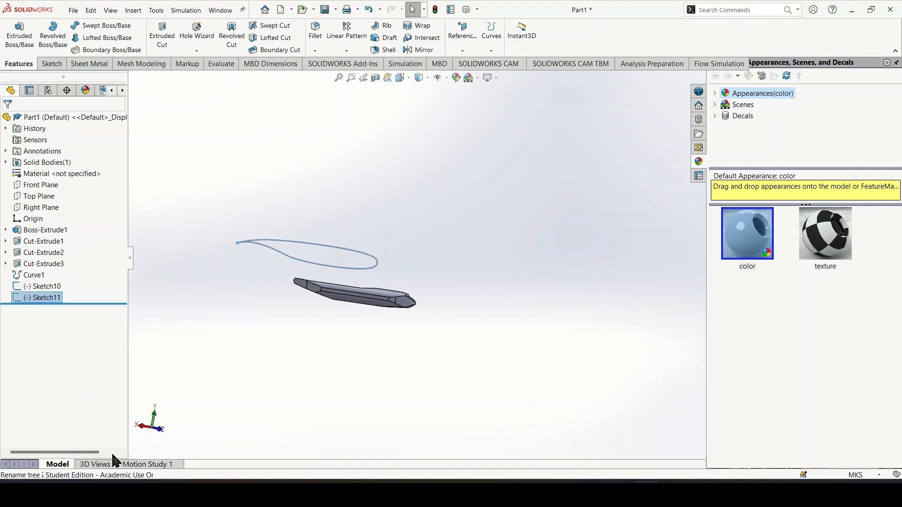
pyautogui.write('r')
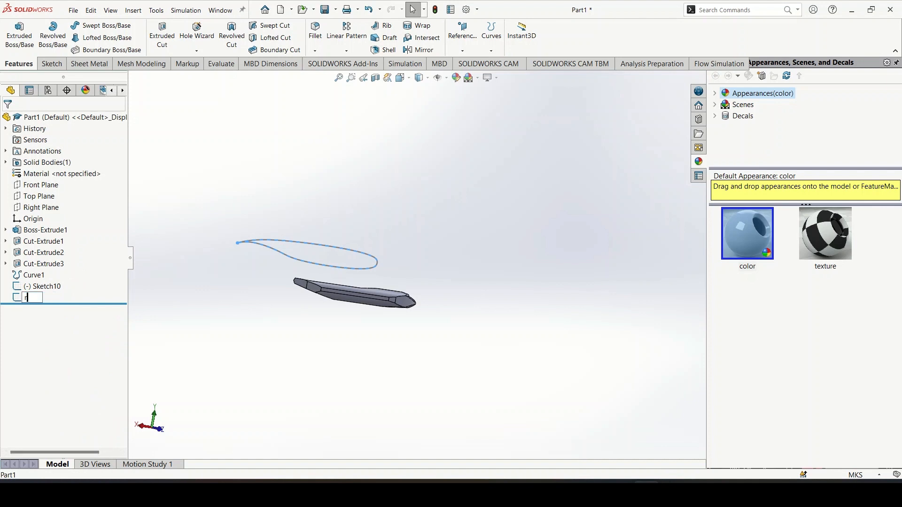
pyautogui.write('oot wing')
pyautogui.press('Return')
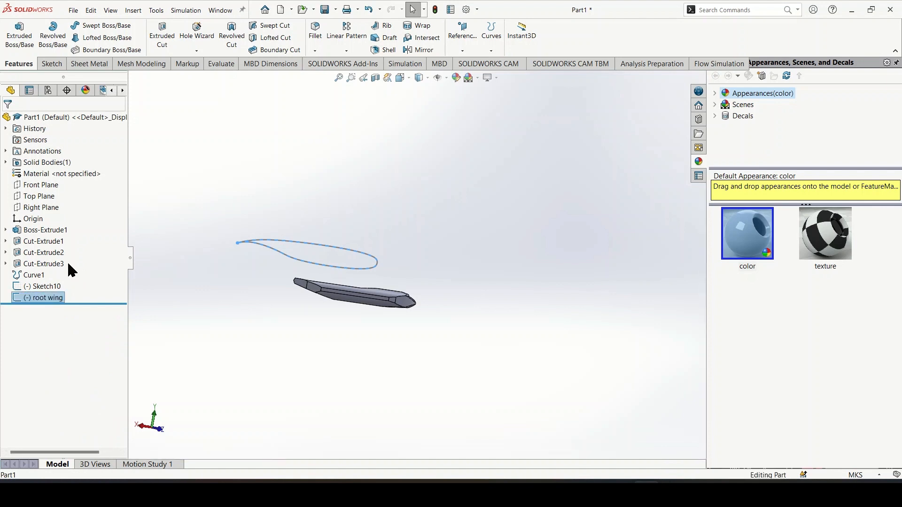
# Step: Paste another copy of the airfoil sketch and rename it as tip wing
pyautogui.click(56, 285)
pyautogui.hotkey('ctrl', 'v')
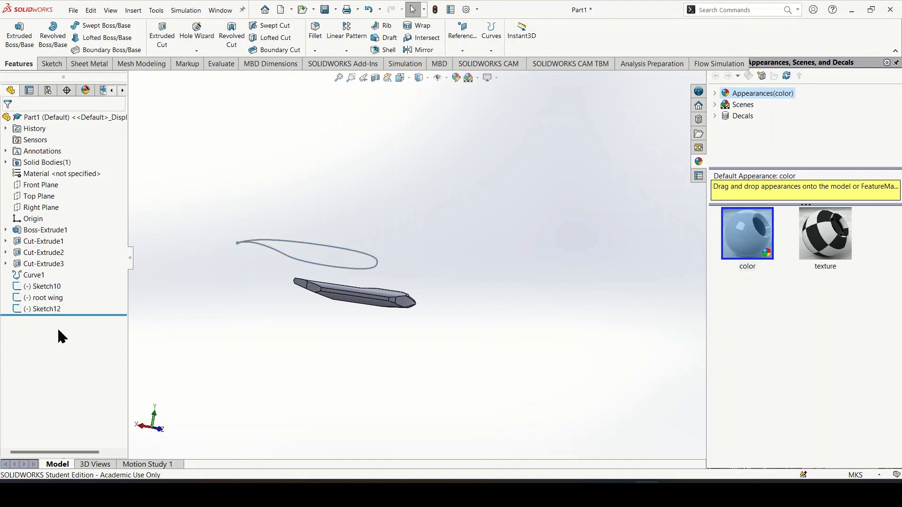
pyautogui.rightClick(46, 310)
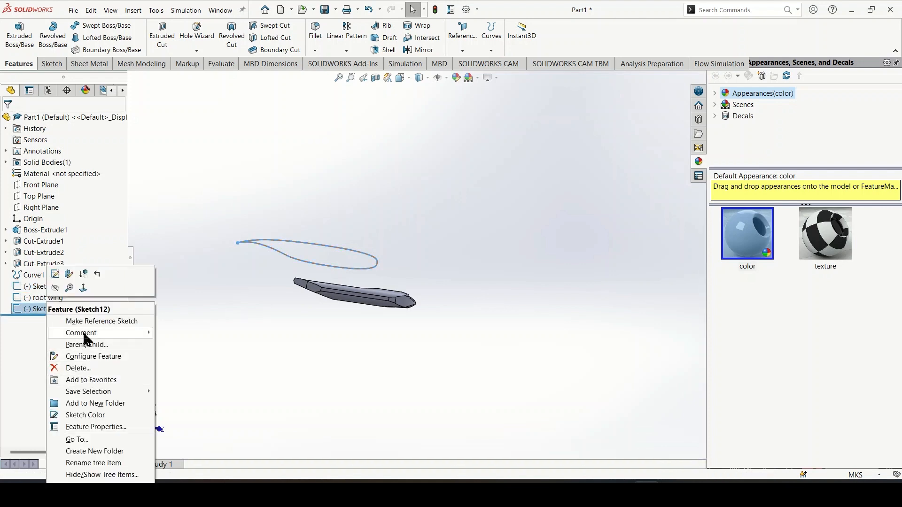
pyautogui.click(96, 463)
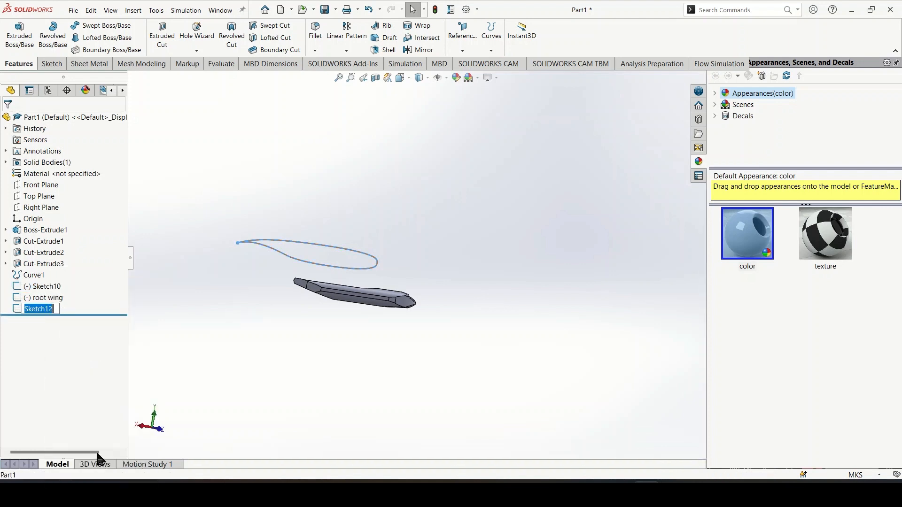
pyautogui.write('tip wing')
pyautogui.press('Return')
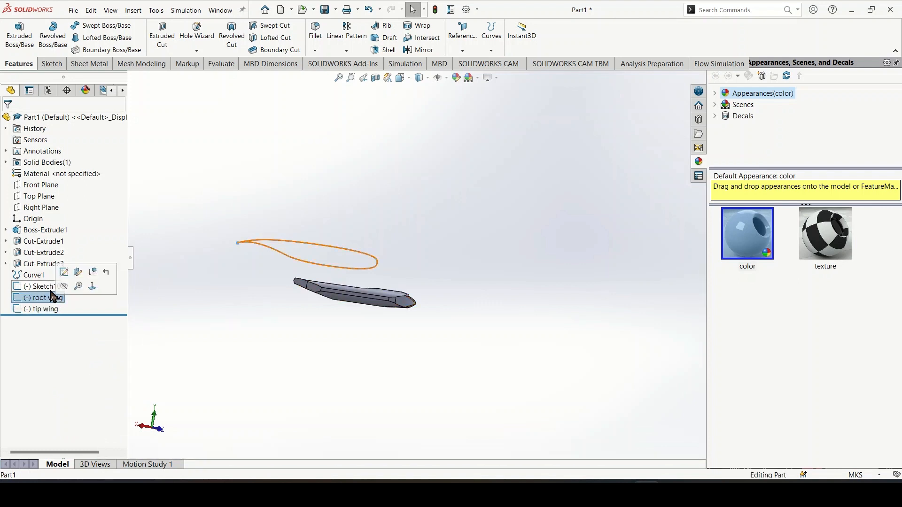
# Step: Open the root wing sketch for editing
pyautogui.rightClick(46, 287)
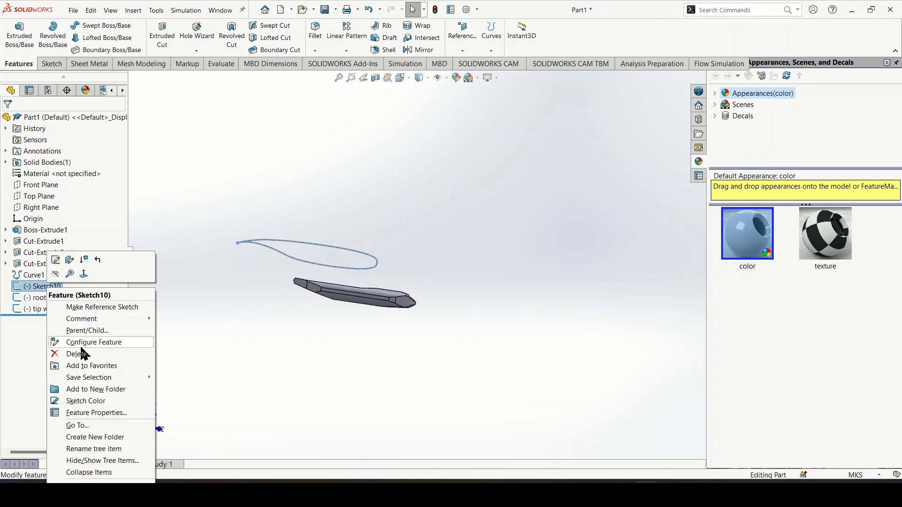
pyautogui.click(47, 298)
pyautogui.click(47, 298)
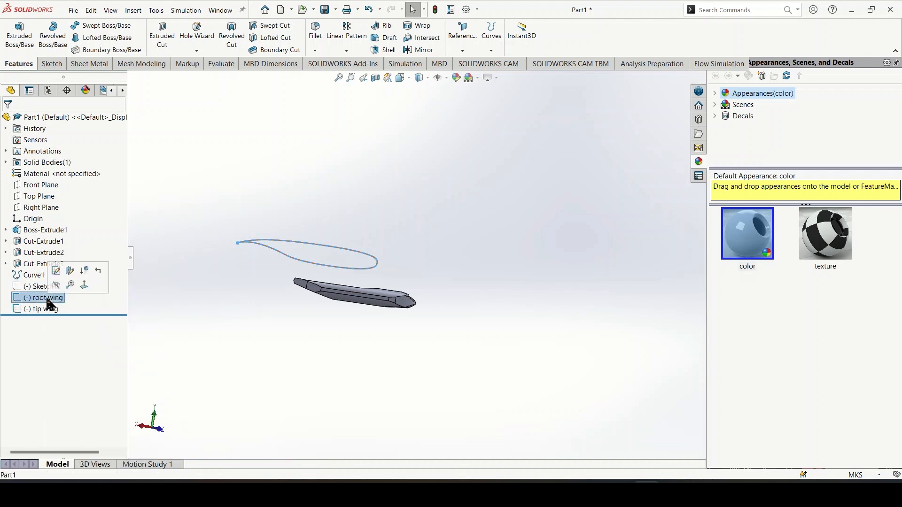
pyautogui.click(56, 271)
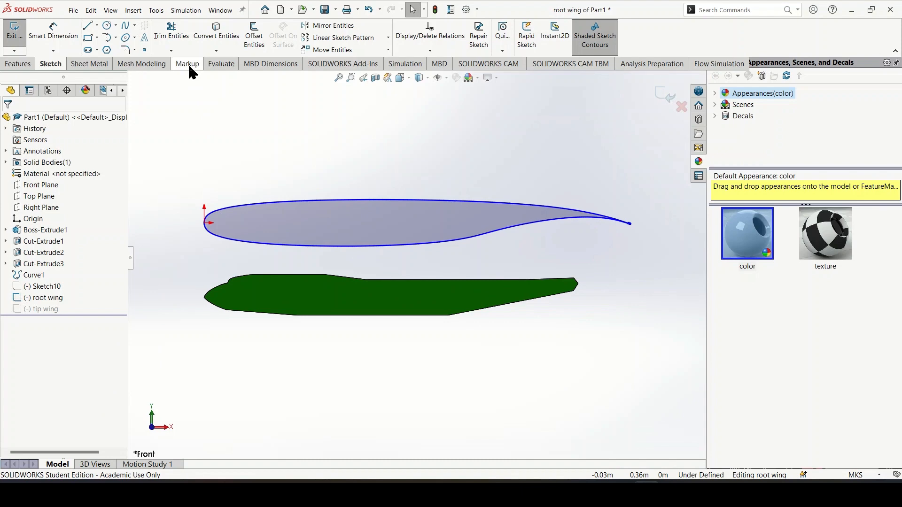
# Step: Switch to Top View.jpg in Paint to examine where the wing root meets the fuselage, and return to SOLIDWORKS
pyautogui.moveTo(671, 493)
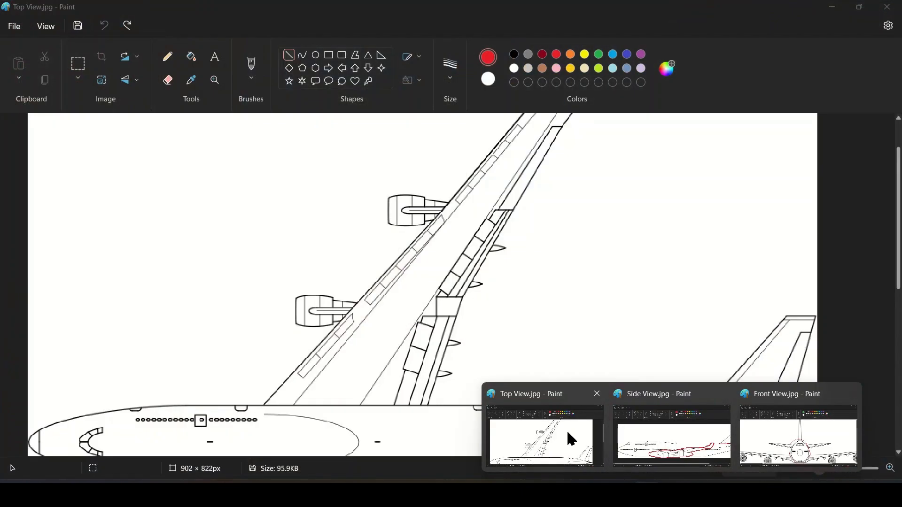
pyautogui.click(566, 430)
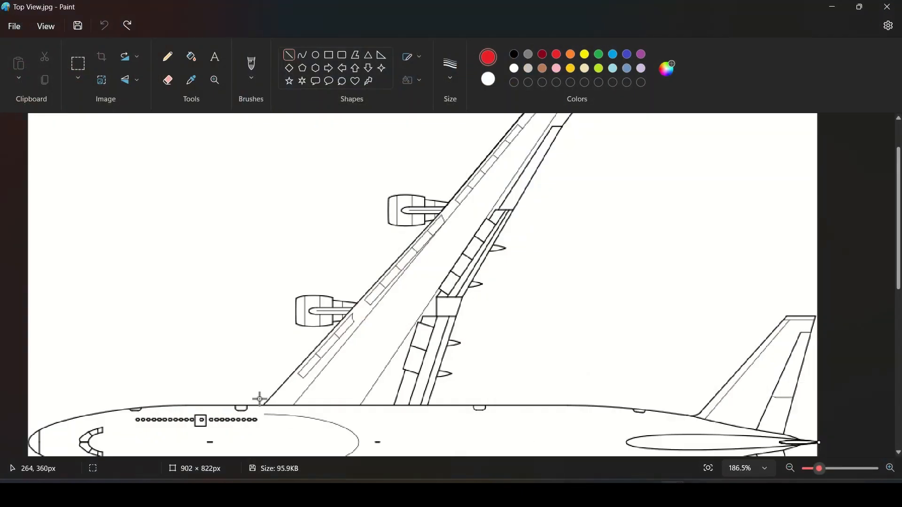
pyautogui.scroll(-3, 312, 266)
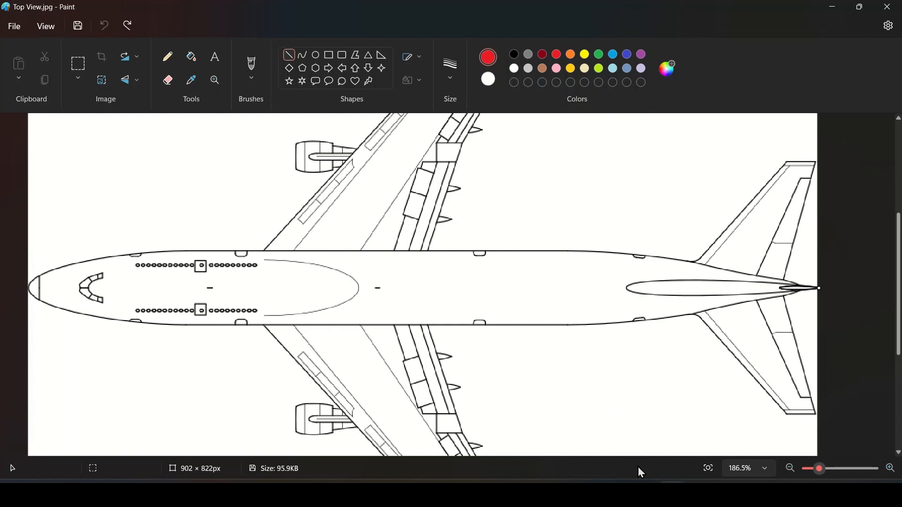
pyautogui.click(645, 491)
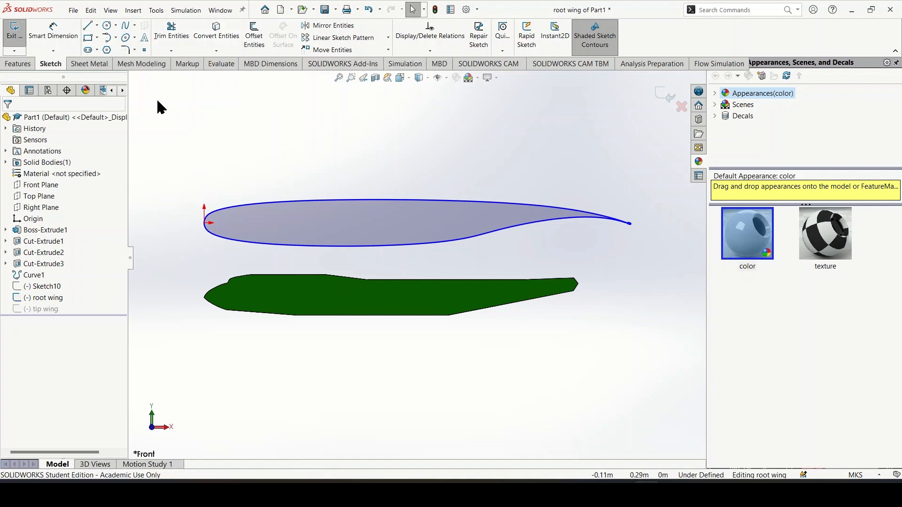
# Step: Scale the whole root wing airfoil, its spline and two closing lines, by a factor of 0.19 about the origin at its leading edge
pyautogui.click(156, 10)
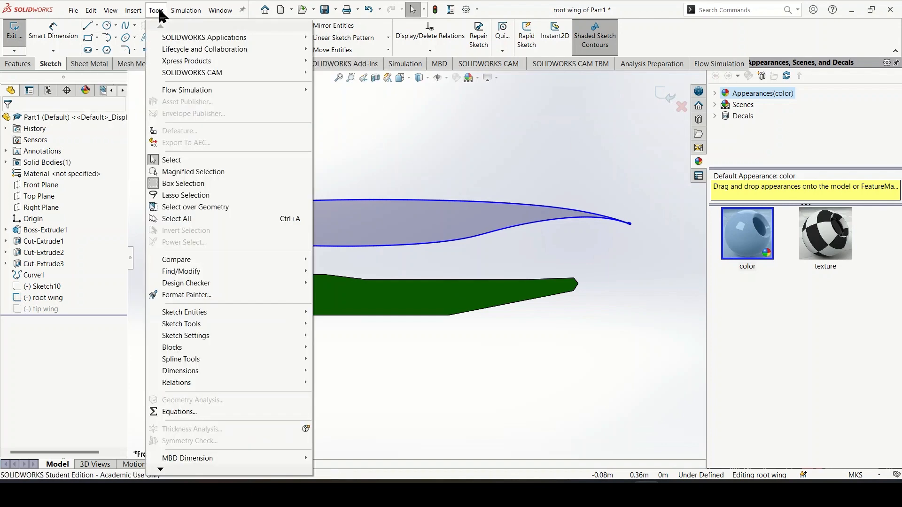
pyautogui.moveTo(201, 326)
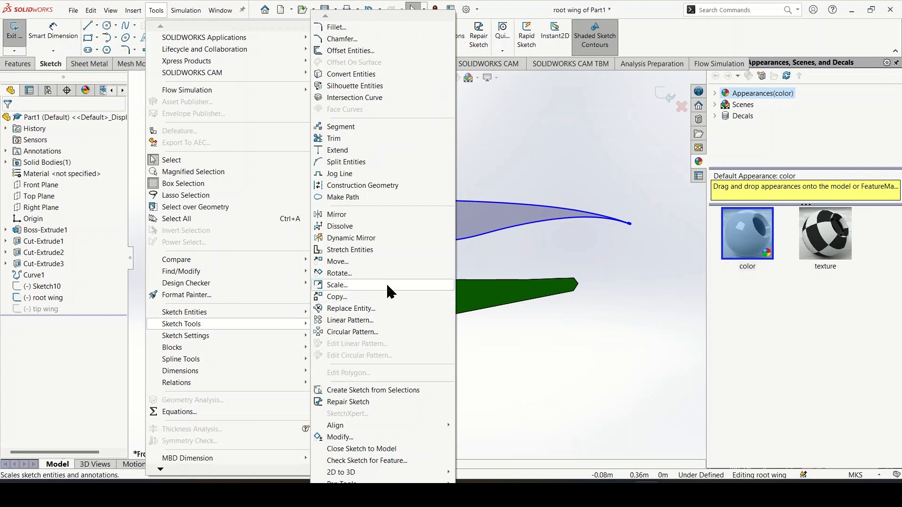
pyautogui.click(345, 285)
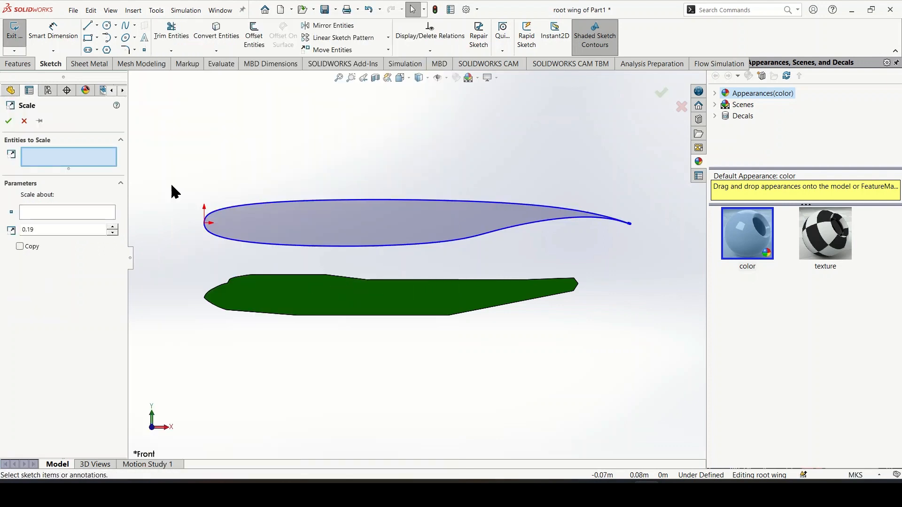
pyautogui.moveTo(149, 135); pyautogui.dragTo(685, 291)
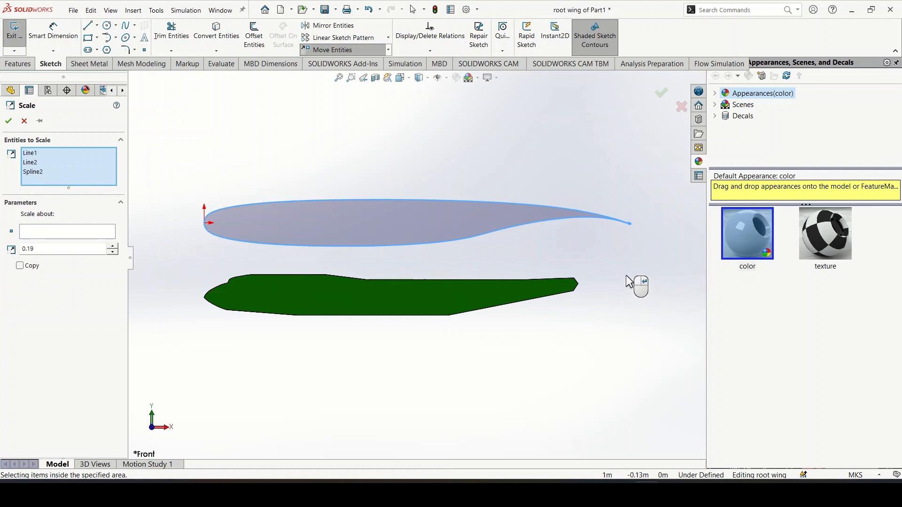
pyautogui.click(40, 231)
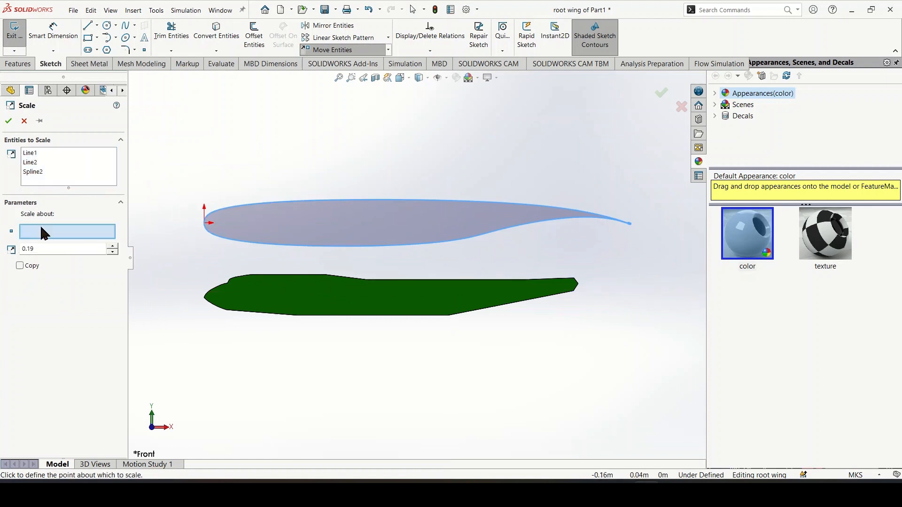
pyautogui.click(206, 224)
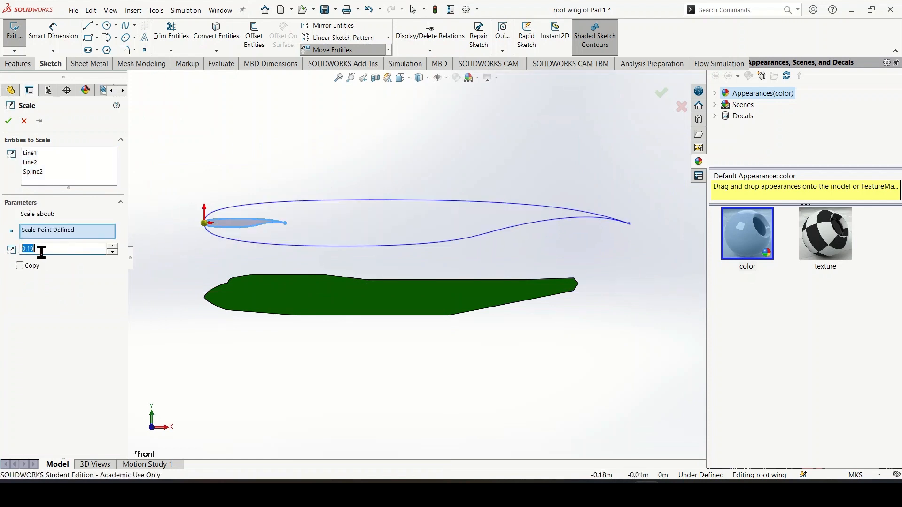
pyautogui.click(662, 93)
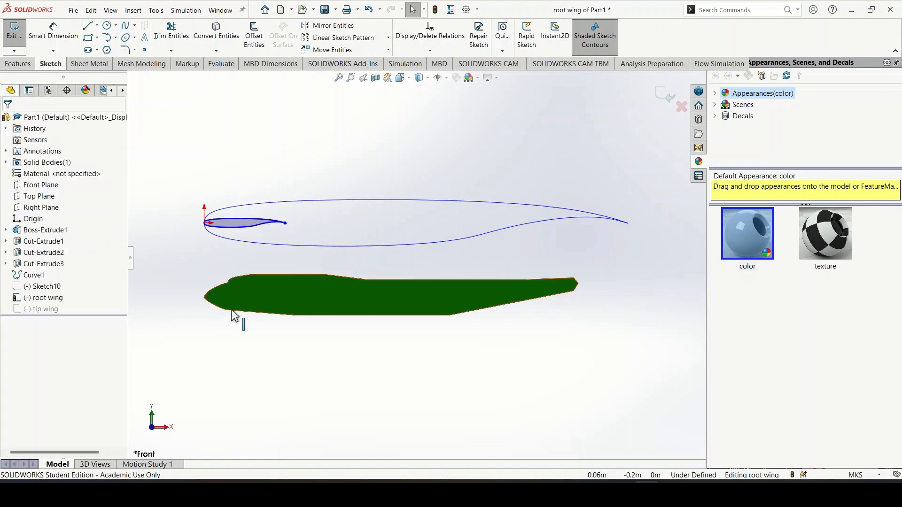
# Step: Orient the model to the Back view, facing the side of the fuselage body
pyautogui.moveTo(236, 317); pyautogui.dragTo(376, 318, button='middle')
pyautogui.click(400, 78)
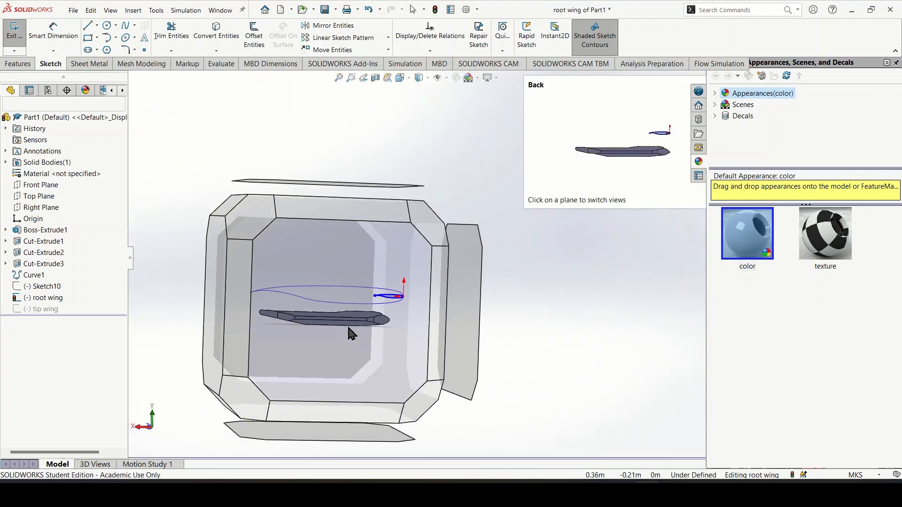
pyautogui.click(348, 328)
pyautogui.moveTo(478, 167)
pyautogui.mouseDown()
pyautogui.moveTo(652, 232)
pyautogui.moveTo(661, 244)
pyautogui.mouseUp()
pyautogui.click(159, 12)
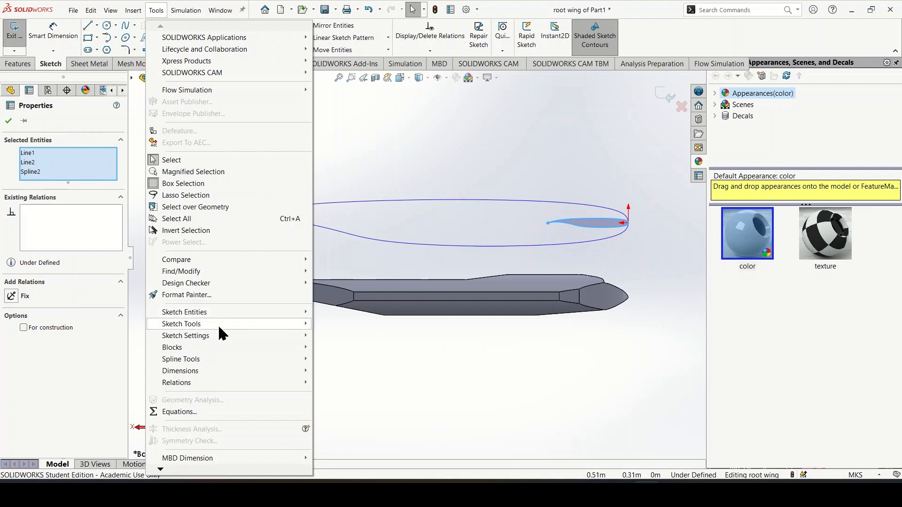
pyautogui.click(654, 390)
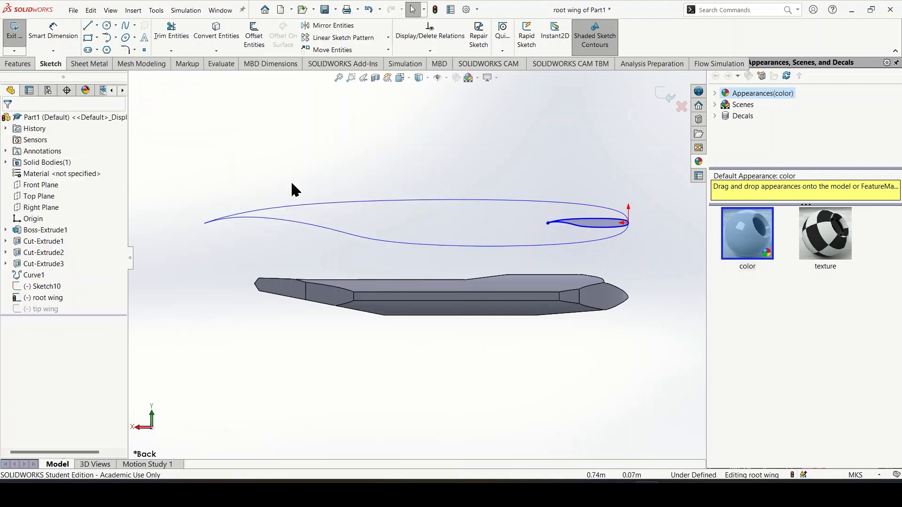
# Step: Place a sketch point on the fuselage's middle side band behind the tapered nose, at about X 0.176 m and Y -0.173 m
pyautogui.click(143, 50)
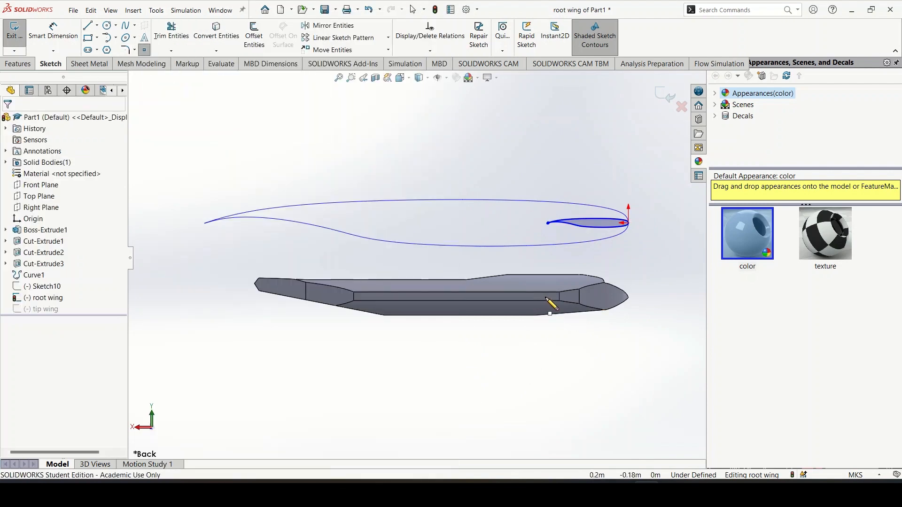
pyautogui.scroll(-5, 541, 301)
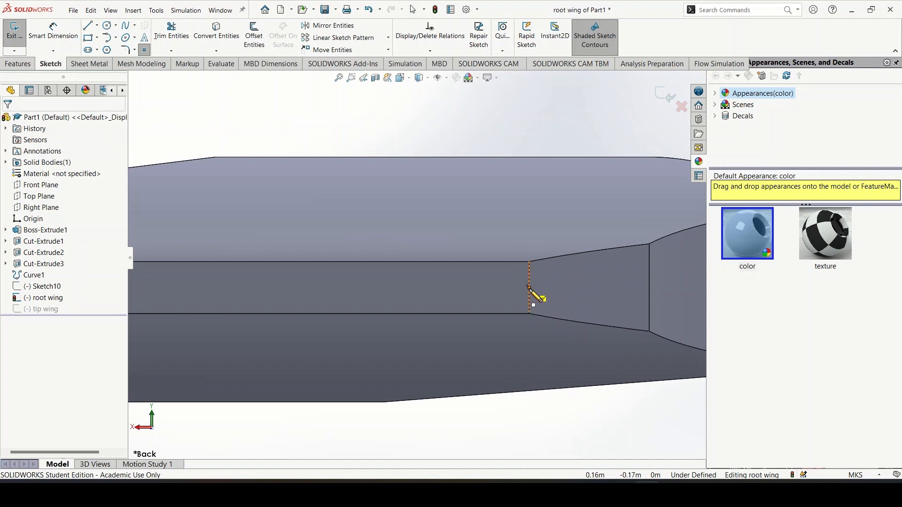
pyautogui.click(498, 288)
pyautogui.scroll(5, 519, 303)
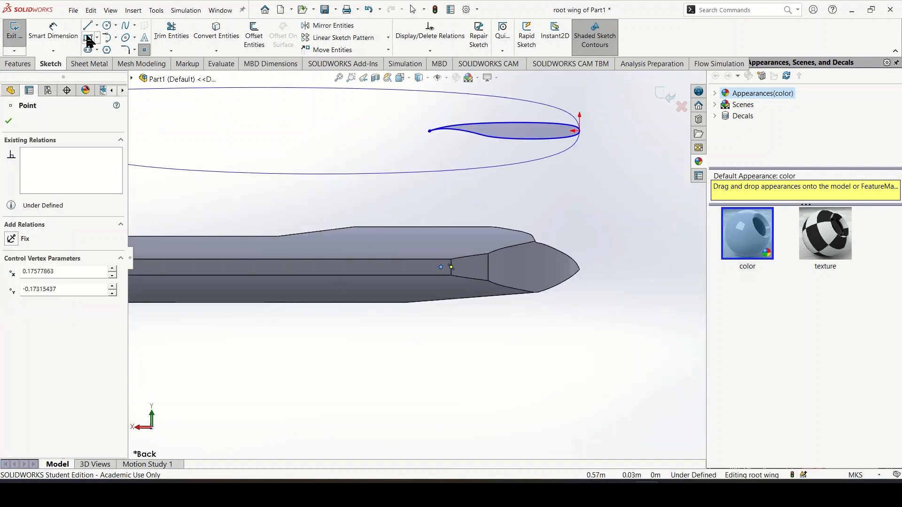
# Step: Add a horizontal dimension between the new fuselage point and the origin at the airfoil's leading edge
pyautogui.click(53, 33)
pyautogui.click(441, 267)
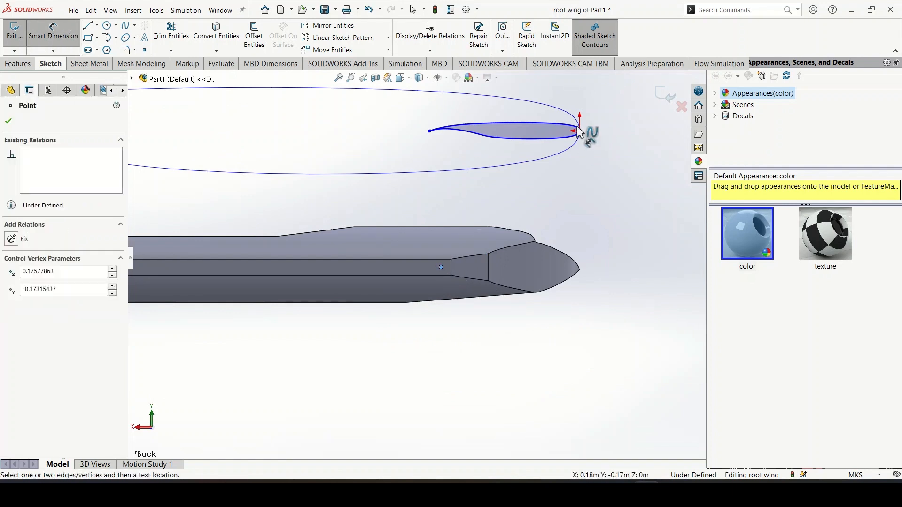
pyautogui.click(580, 131)
pyautogui.click(509, 408)
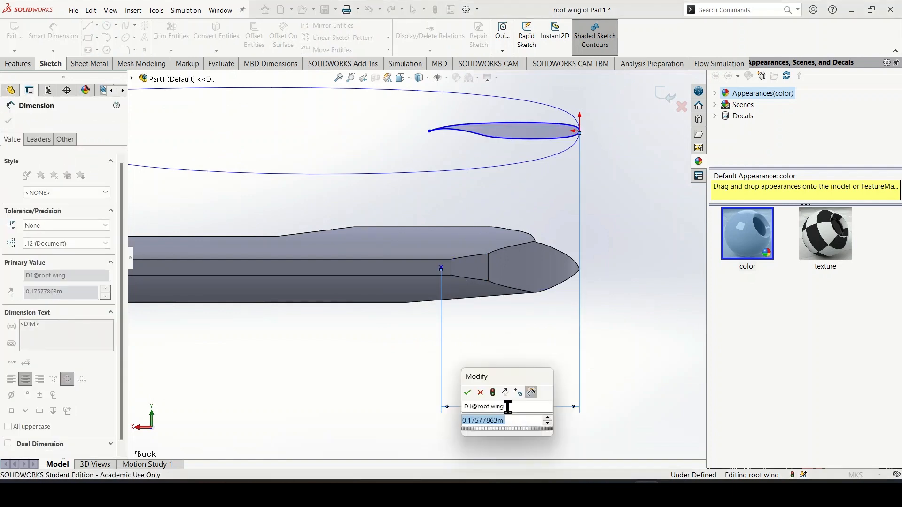
# Step: Set the horizontal distance between the origin and the sketch point on the fuselage to 0.268 m
pyautogui.write('.268')
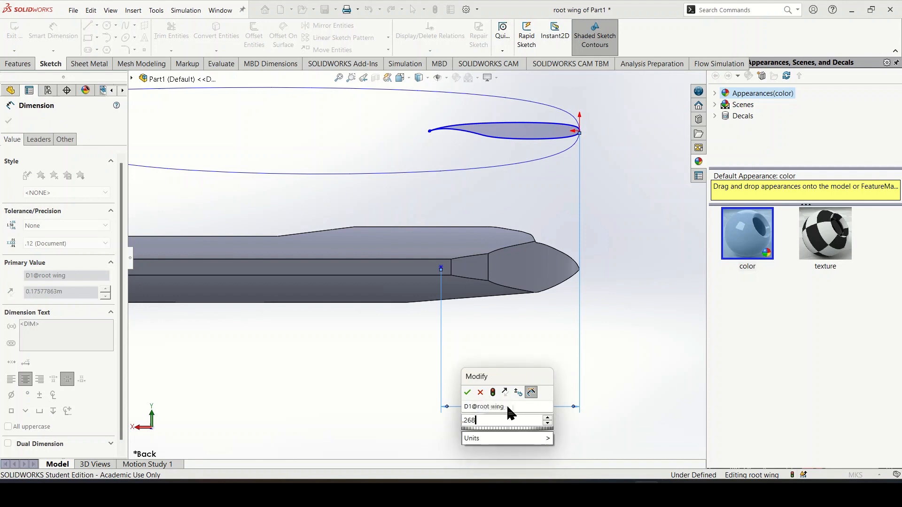
pyautogui.press('Return')
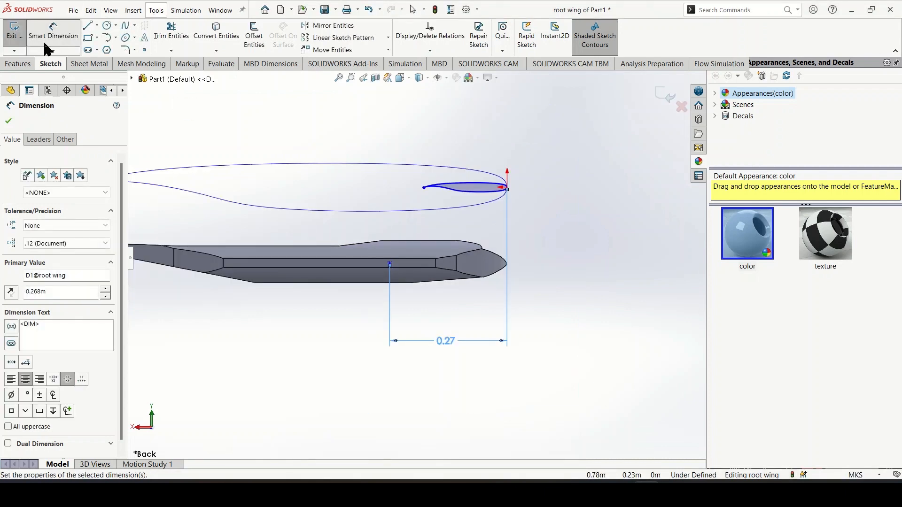
pyautogui.press('Escape')
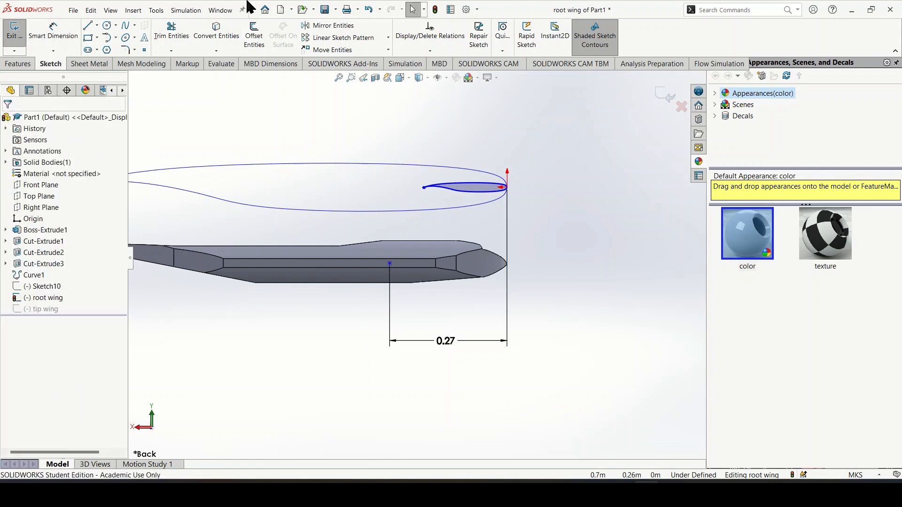
# Step: Move the root wing airfoil from its leading-edge point at the origin onto the dimensioned sketch point, and exit the sketch
pyautogui.click(156, 11)
pyautogui.moveTo(207, 331)
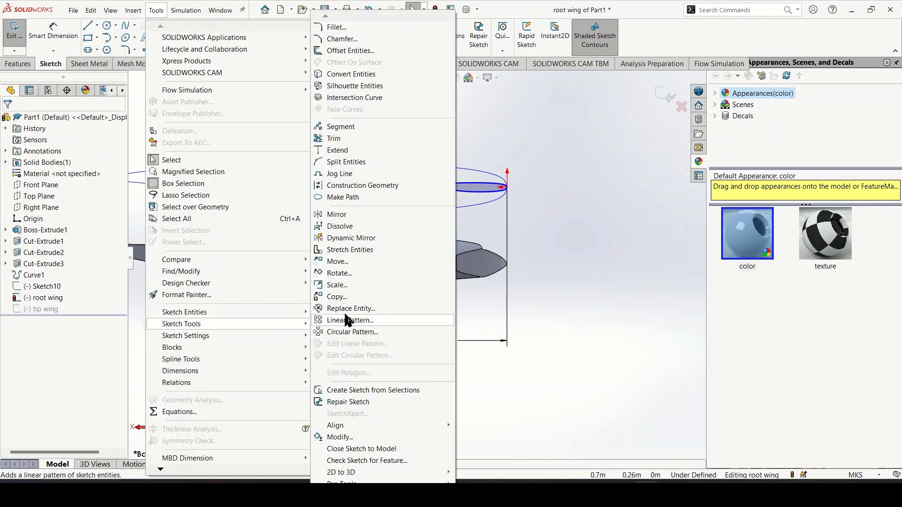
pyautogui.click(393, 261)
pyautogui.moveTo(354, 127); pyautogui.dragTo(562, 212)
pyautogui.click(103, 266)
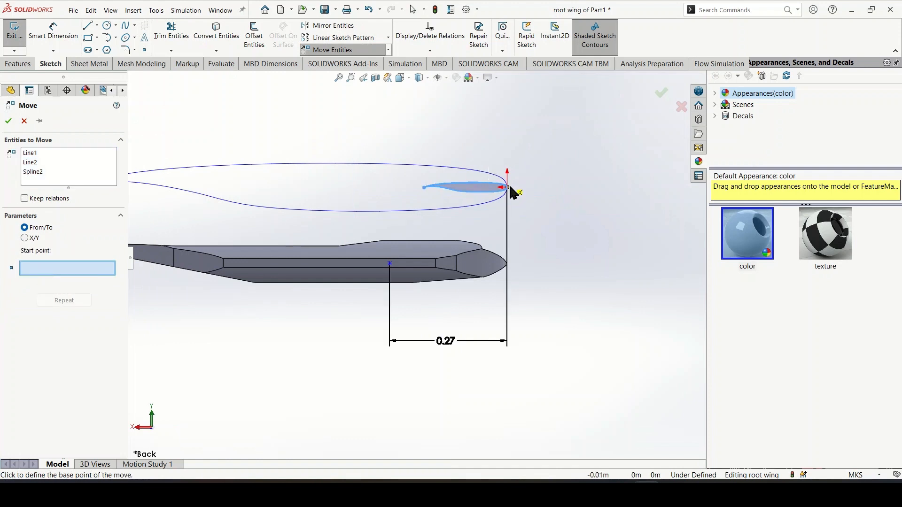
pyautogui.click(509, 188)
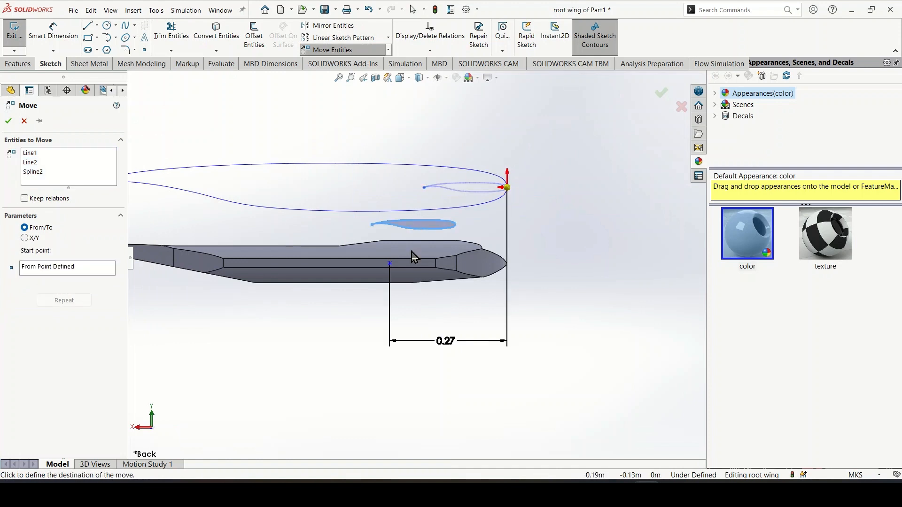
pyautogui.click(391, 265)
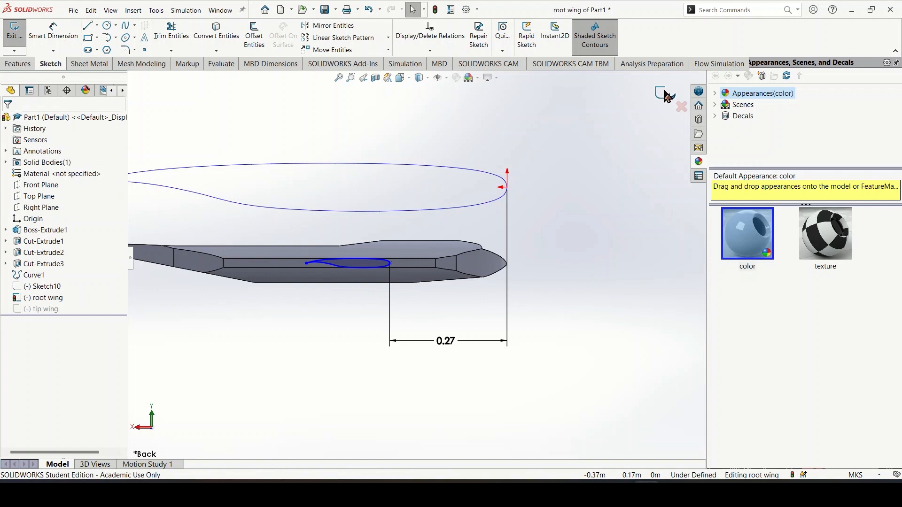
pyautogui.click(666, 96)
# Step: Change the root wing sketch's plane to the long, narrow flat face on the side of the fuselage
pyautogui.moveTo(558, 192)
pyautogui.mouseDown(button='middle')
pyautogui.moveTo(523, 206)
pyautogui.moveTo(498, 231)
pyautogui.mouseUp(button='middle')
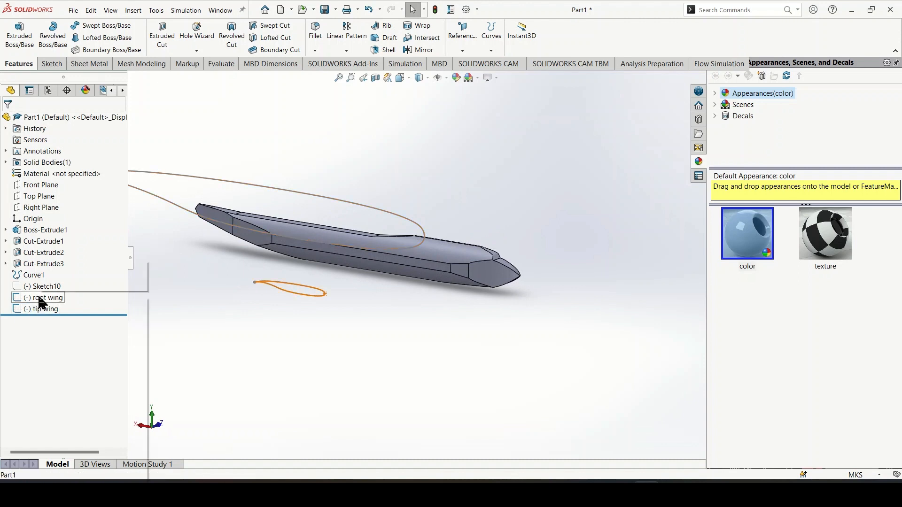
pyautogui.rightClick(39, 296)
pyautogui.click(62, 266)
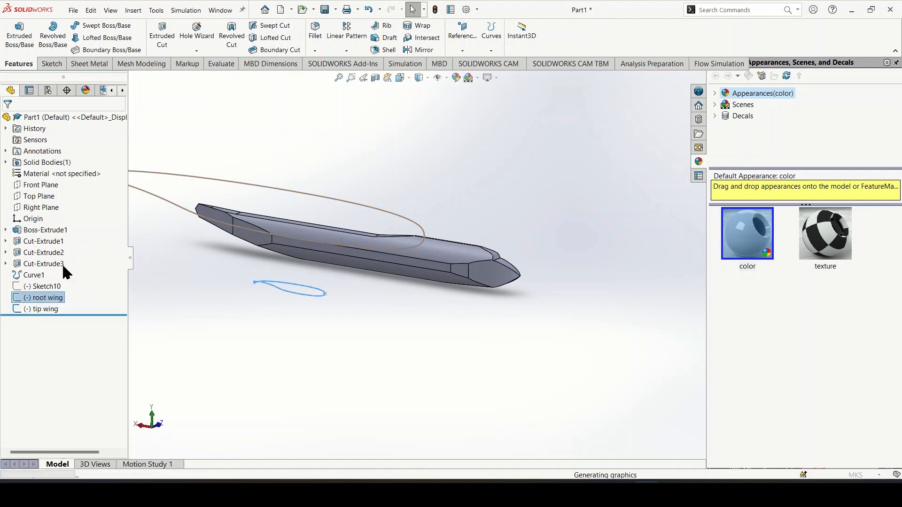
pyautogui.rightClick(47, 156)
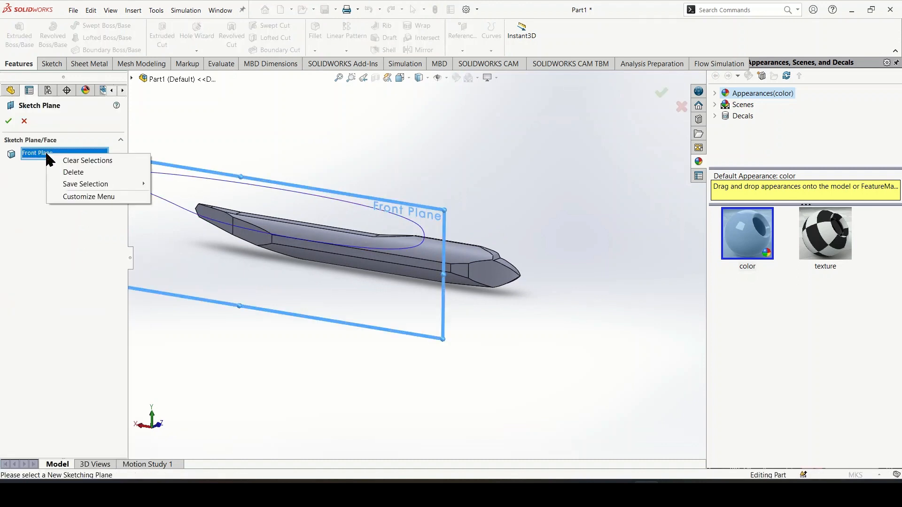
pyautogui.click(84, 178)
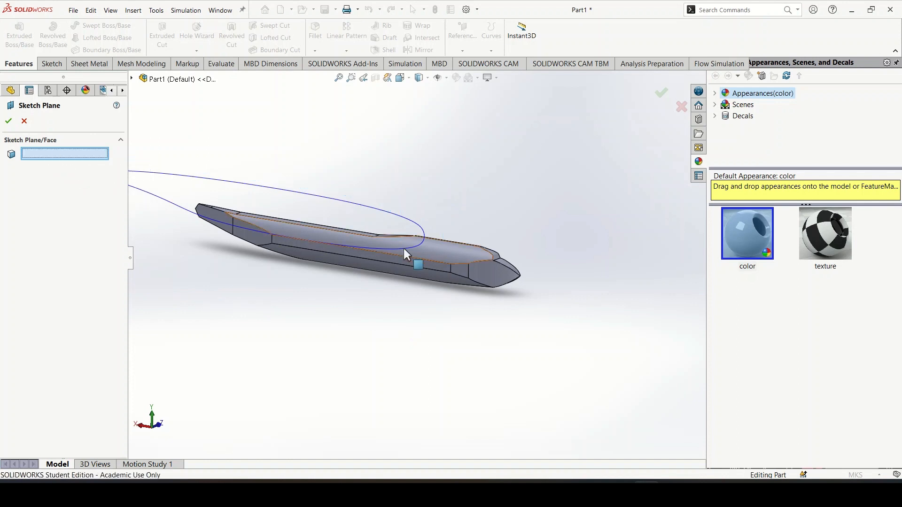
pyautogui.click(425, 266)
pyautogui.click(8, 120)
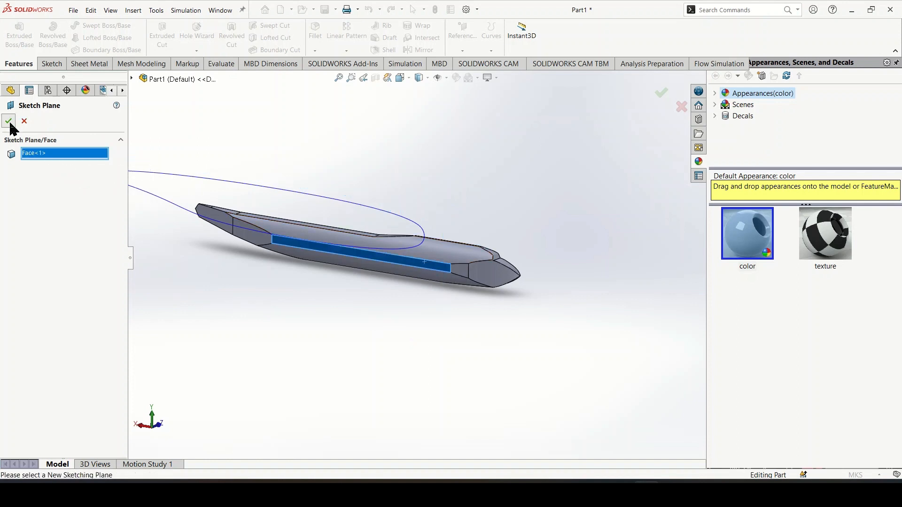
pyautogui.scroll(-3, 393, 267)
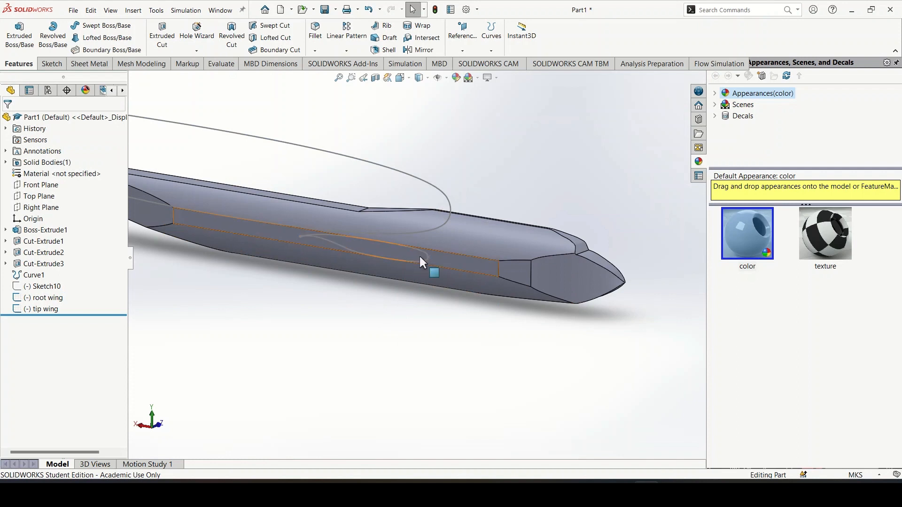
pyautogui.scroll(4, 419, 257)
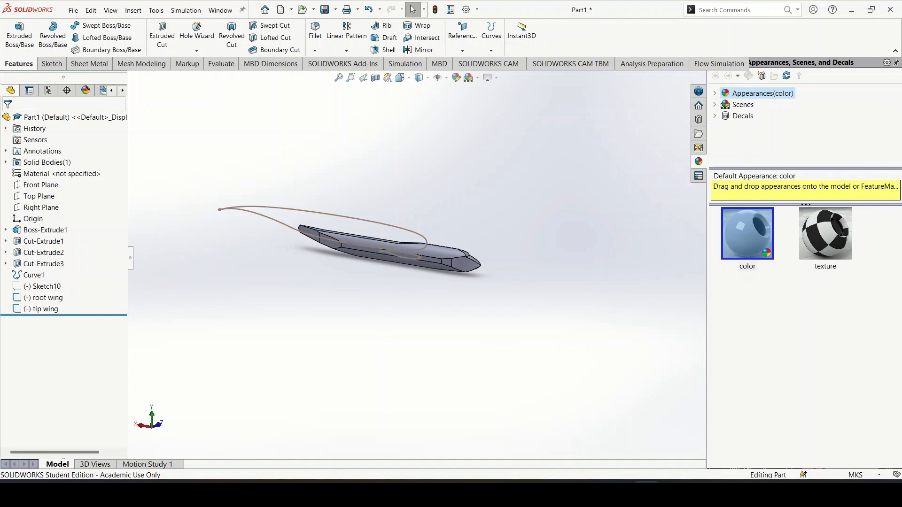
# Step: Switch to Paint to examine the wing and its tip position in Top View.jpg, and return to SOLIDWORKS
pyautogui.moveTo(671, 489)
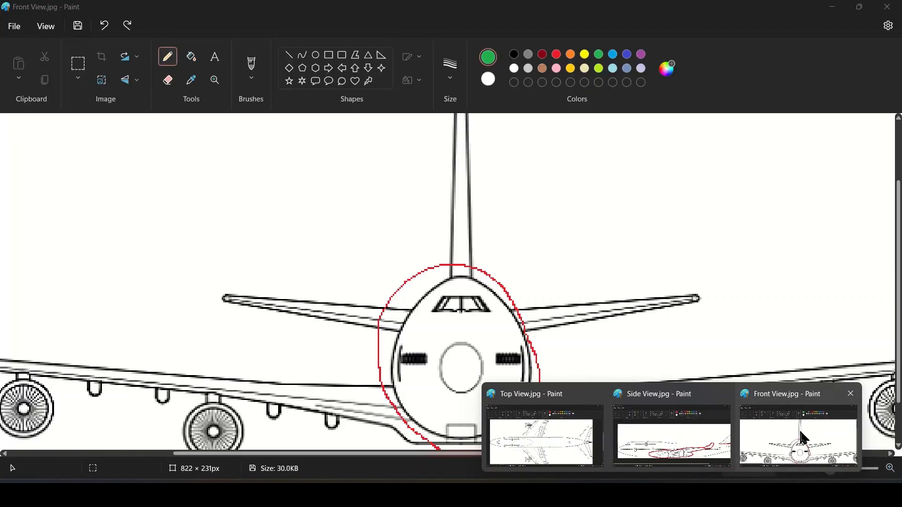
pyautogui.click(542, 440)
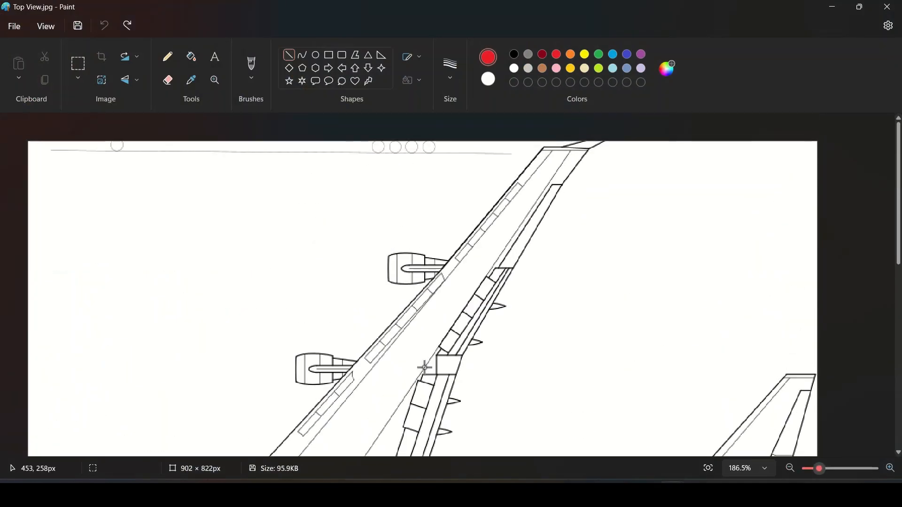
pyautogui.keyDown('ctrl'); pyautogui.scroll(-2, 417, 393); pyautogui.keyUp('ctrl')
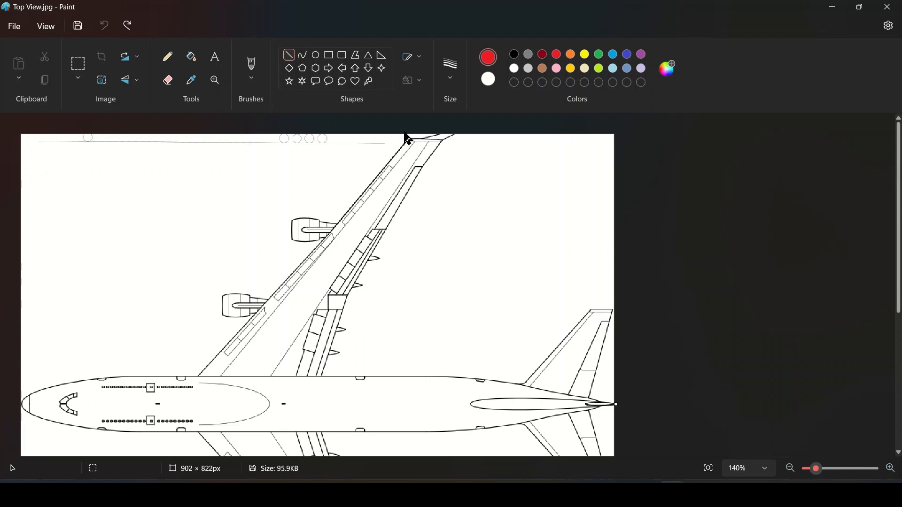
pyautogui.click(646, 489)
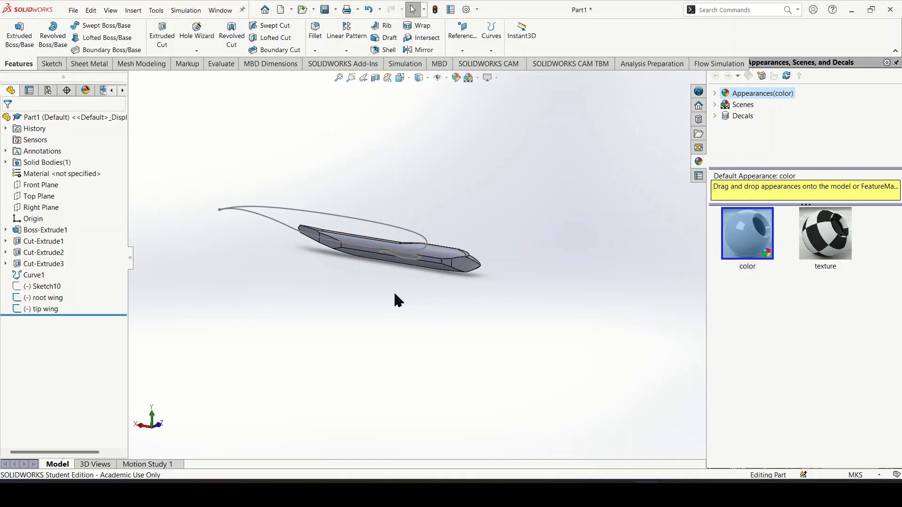
pyautogui.scroll(-2, 395, 295)
pyautogui.moveTo(422, 311); pyautogui.dragTo(463, 318, button='middle')
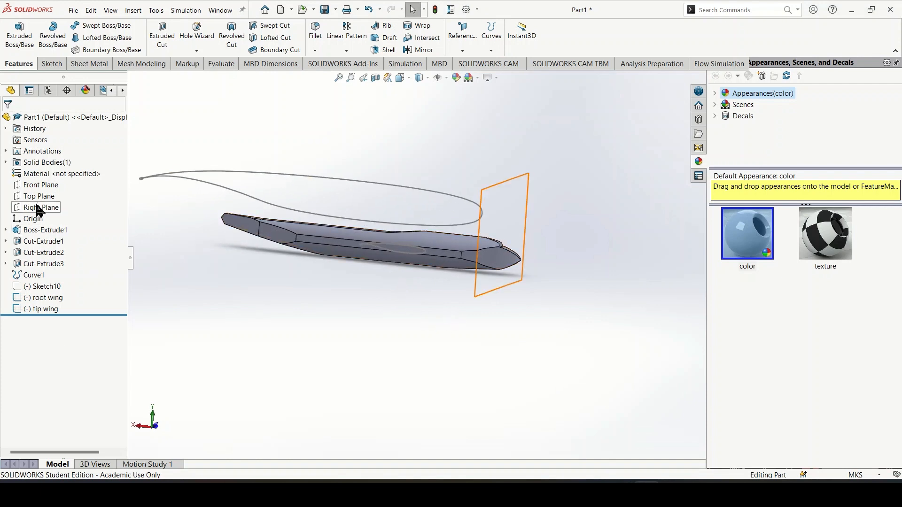
pyautogui.click(40, 185)
pyautogui.click(52, 174)
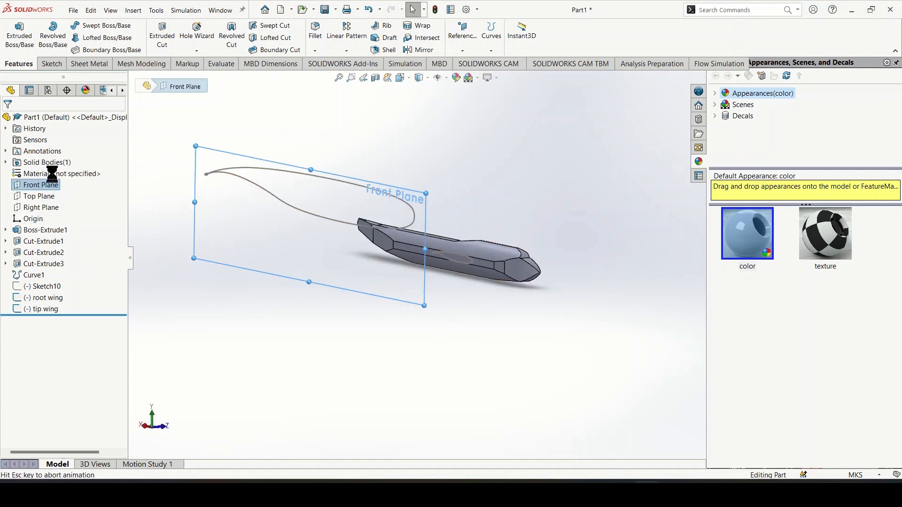
pyautogui.click(144, 50)
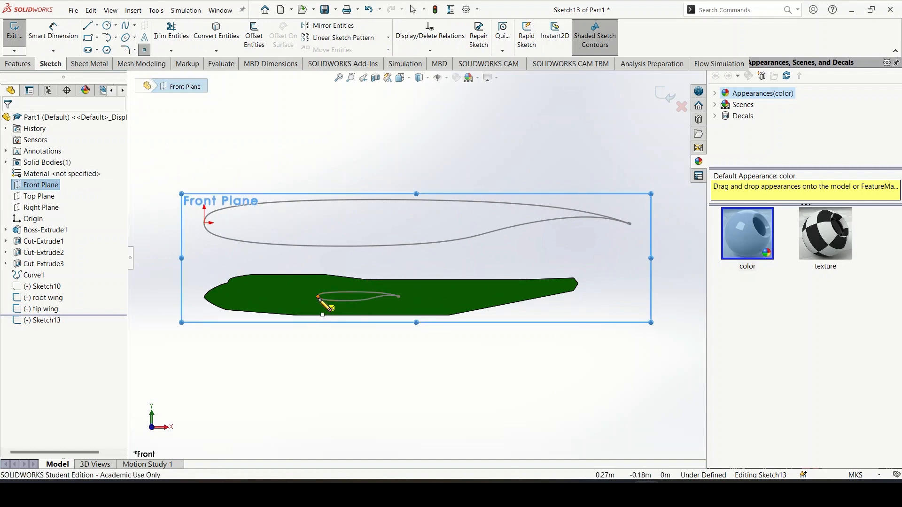
pyautogui.click(423, 296)
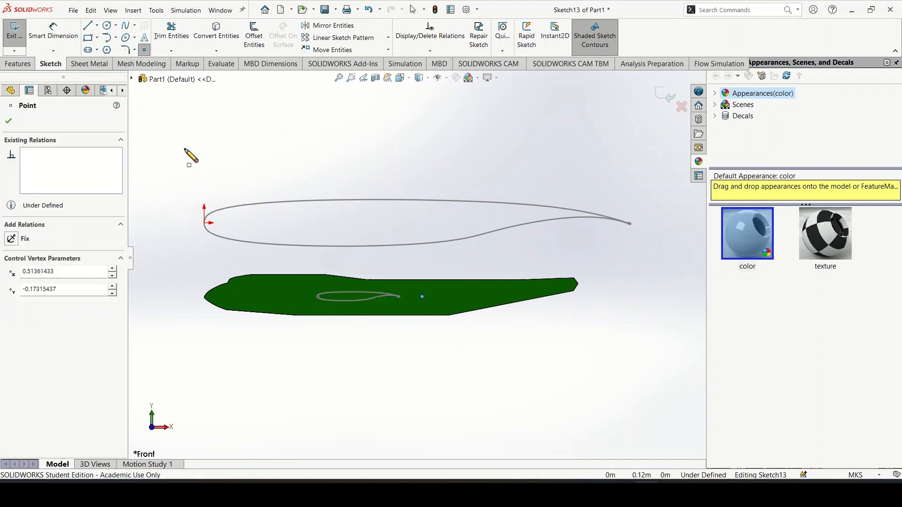
pyautogui.click(53, 33)
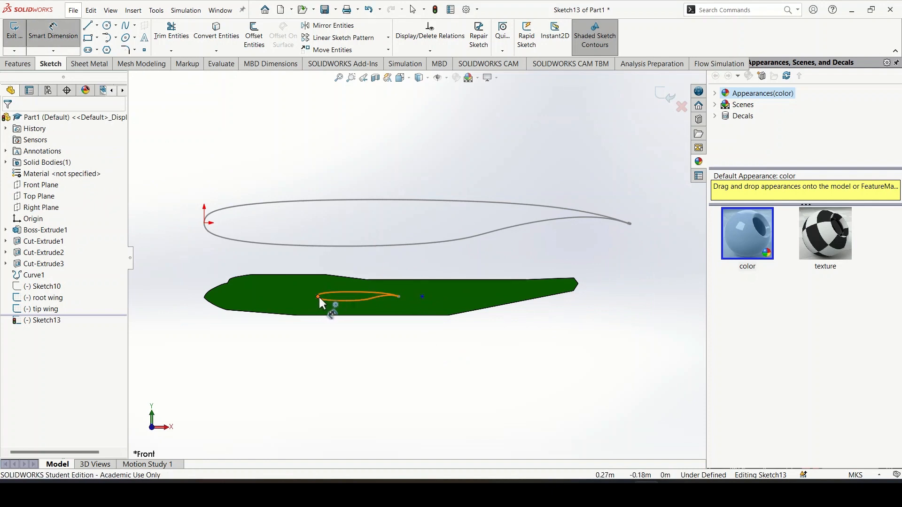
pyautogui.click(422, 296)
pyautogui.click(205, 223)
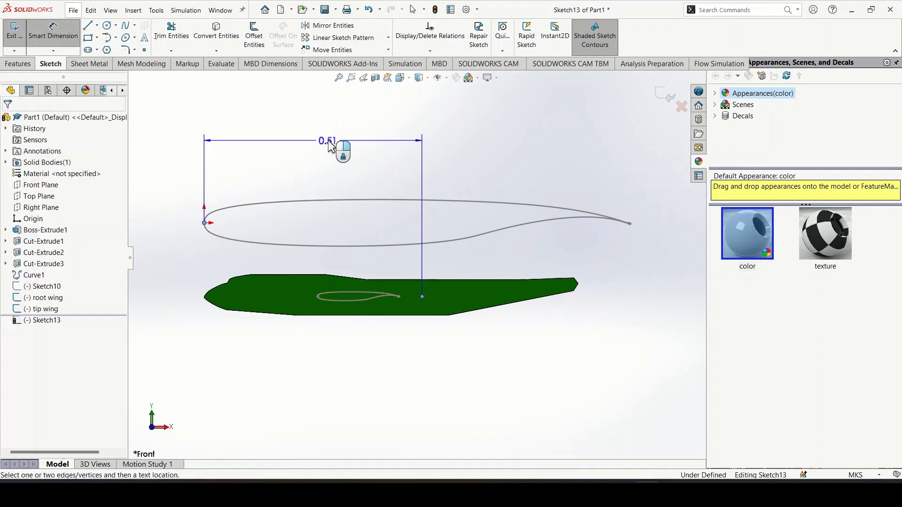
pyautogui.click(339, 143)
pyautogui.write('0.586')
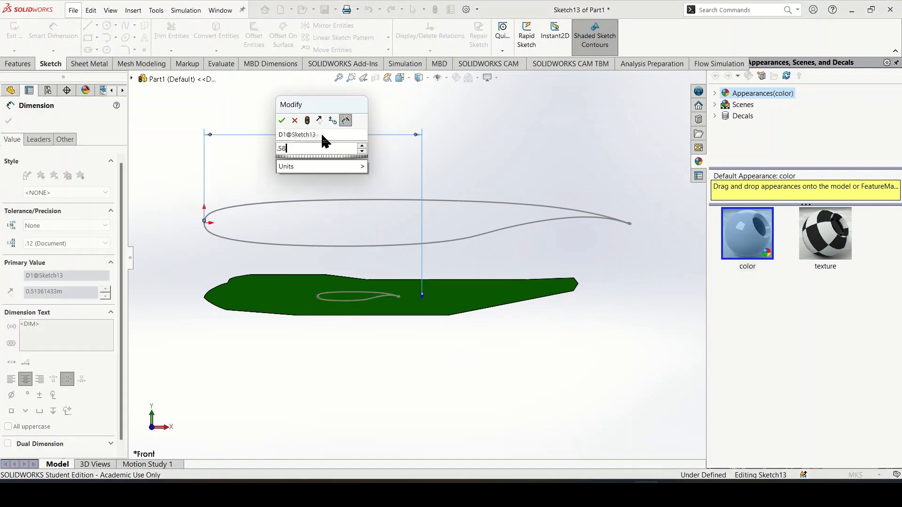
pyautogui.press('Return')
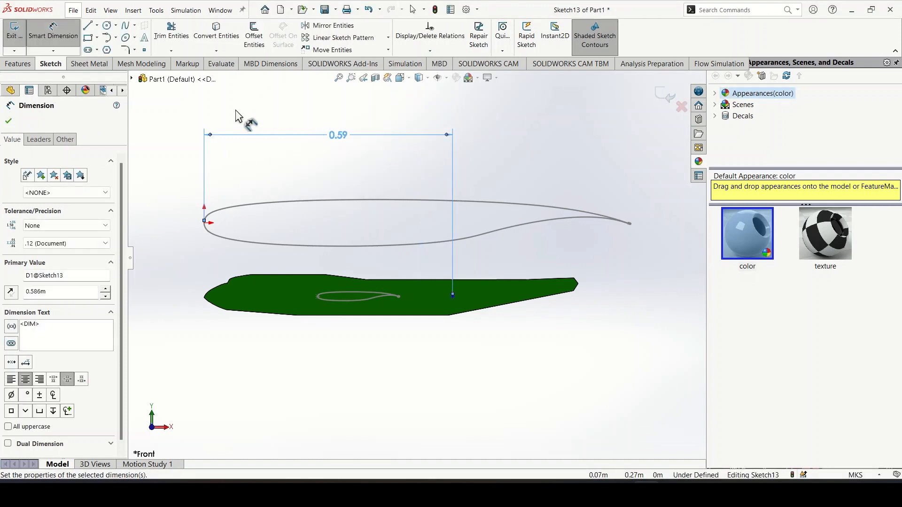
pyautogui.press('Escape')
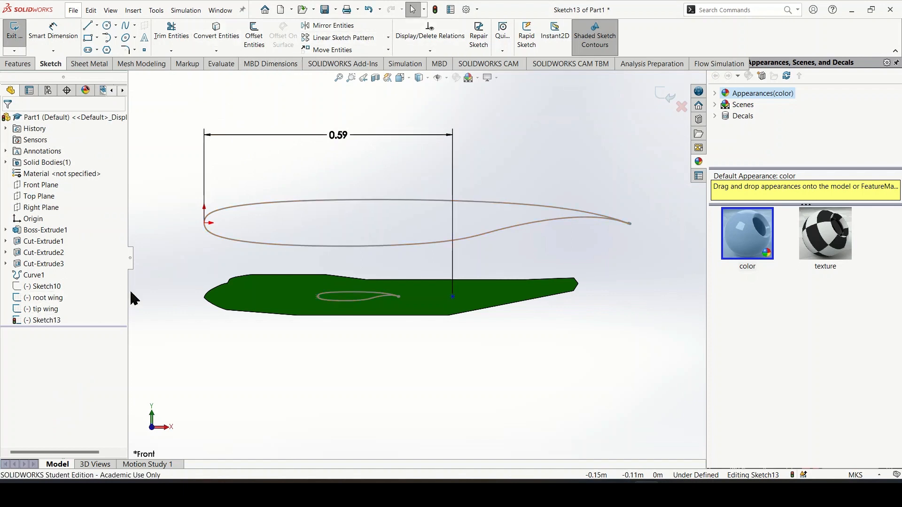
pyautogui.click(681, 108)
pyautogui.click(444, 247)
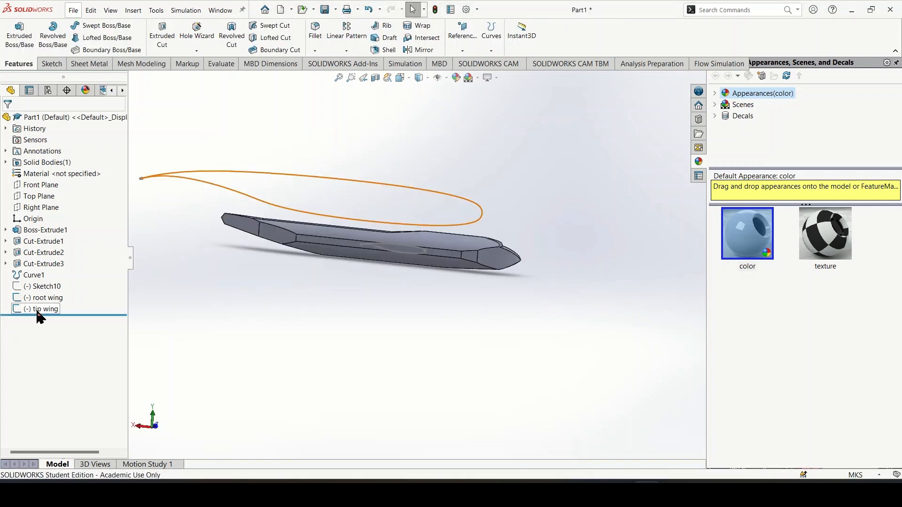
# Step: Edit the tip wing sketch and place a point on the fuselage level with the root airfoil, about 0.52 m horizontally from the origin
pyautogui.rightClick(37, 311)
pyautogui.click(44, 275)
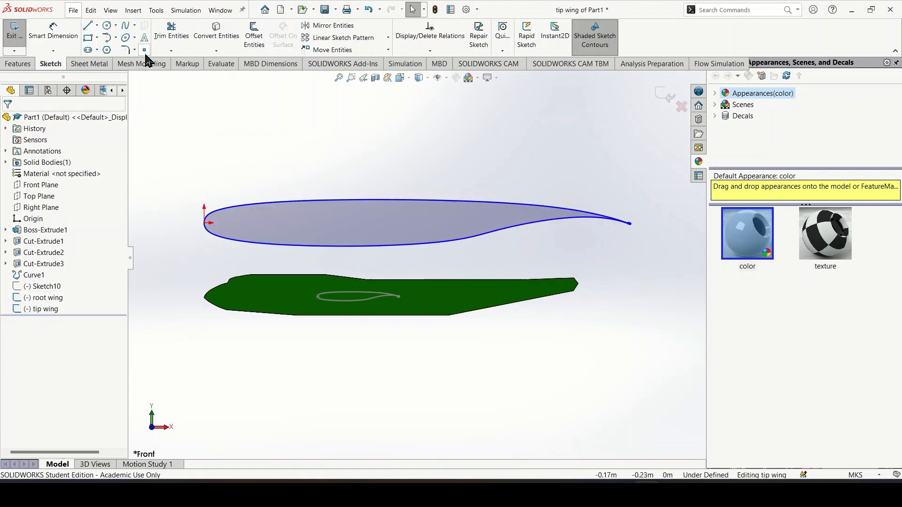
pyautogui.click(144, 50)
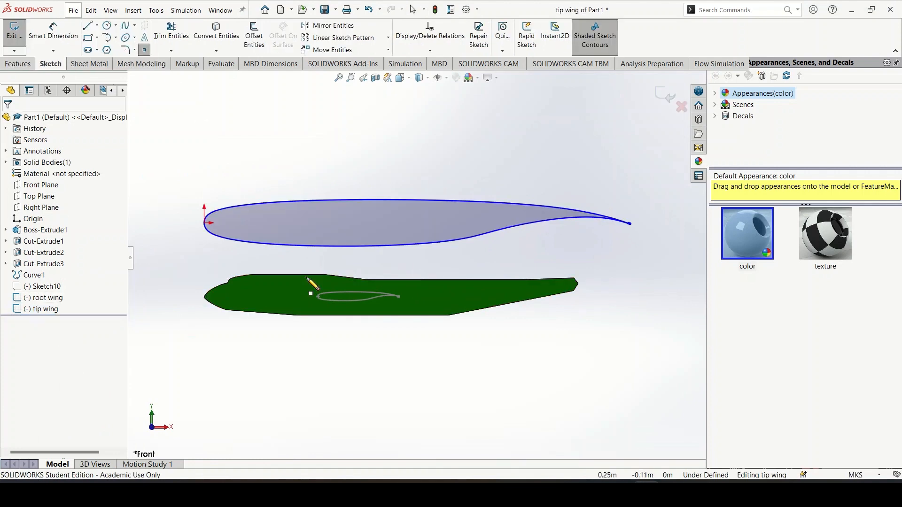
pyautogui.click(426, 296)
# Step: Dimension the horizontal distance from the origin to the new tip wing point as 0.586 m
pyautogui.click(53, 32)
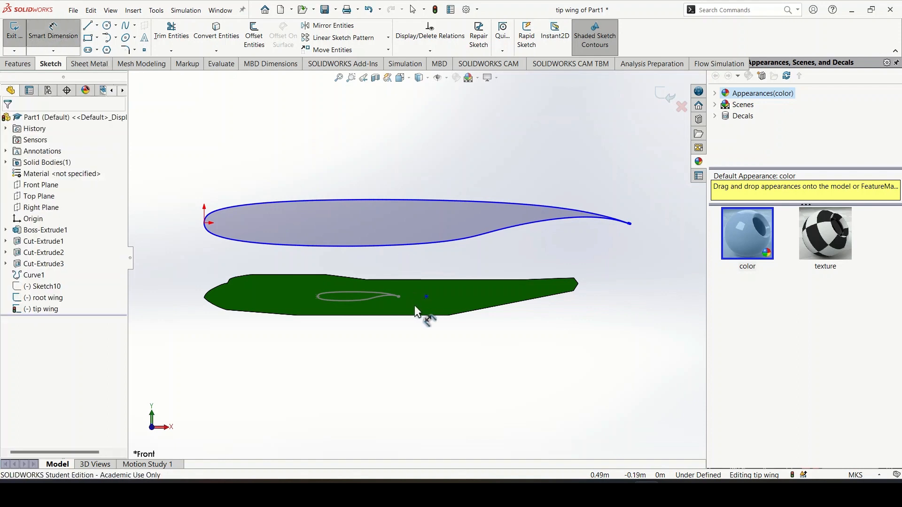
pyautogui.click(426, 296)
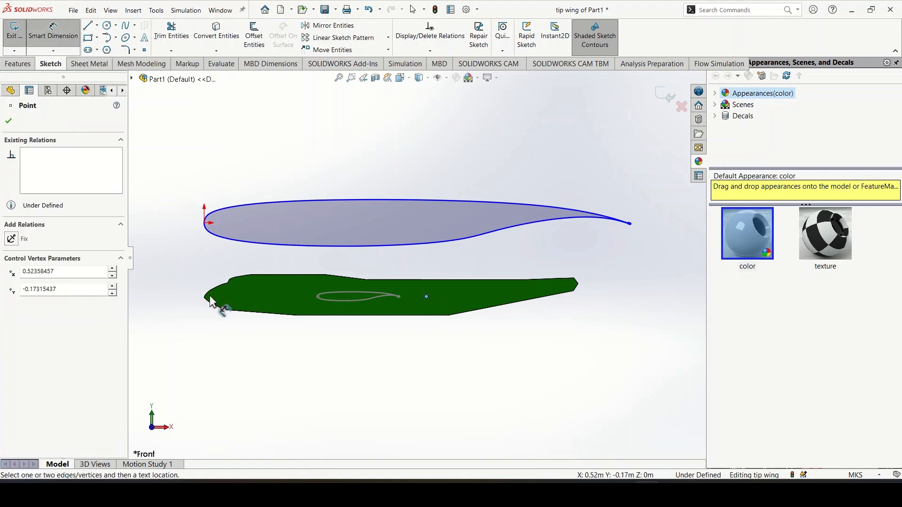
pyautogui.click(204, 221)
pyautogui.click(339, 134)
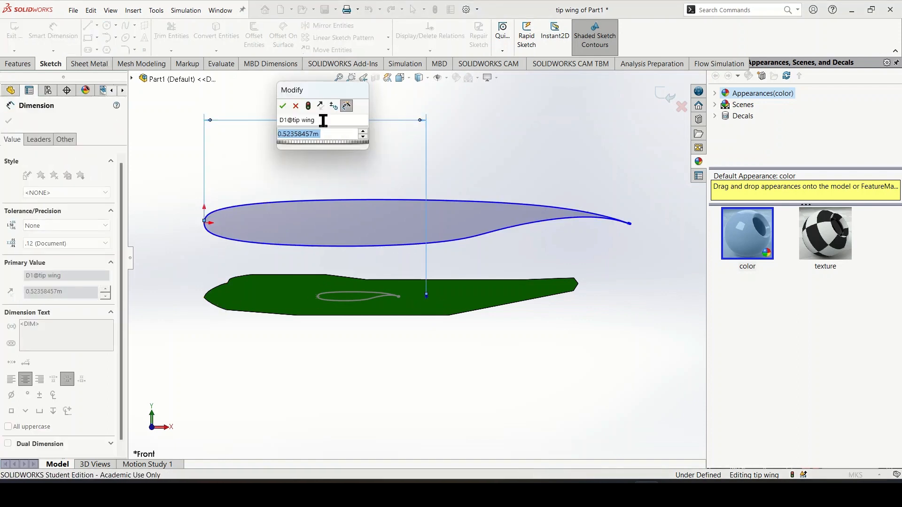
pyautogui.press('BackSpace')
pyautogui.write('0.586')
pyautogui.press('Return')
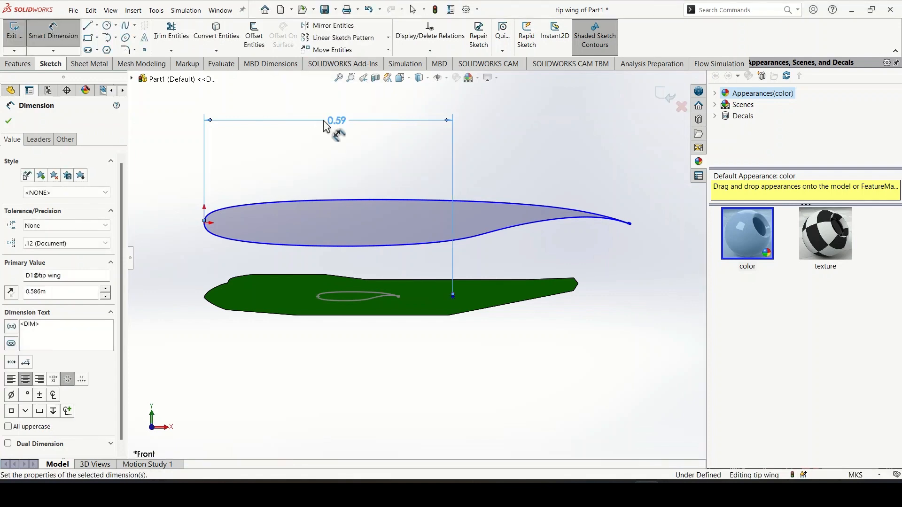
pyautogui.press('Escape')
# Step: Scale the entire tip wing airfoil by a factor of 0.053 about its leading-edge point at the origin
pyautogui.moveTo(149, 163)
pyautogui.mouseDown()
pyautogui.moveTo(553, 246)
pyautogui.moveTo(669, 256)
pyautogui.mouseUp()
pyautogui.click(159, 13)
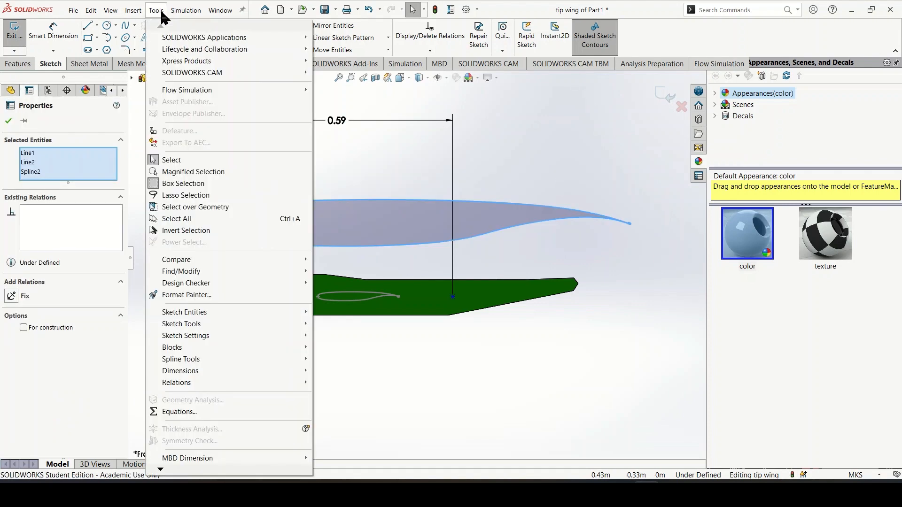
pyautogui.moveTo(202, 323)
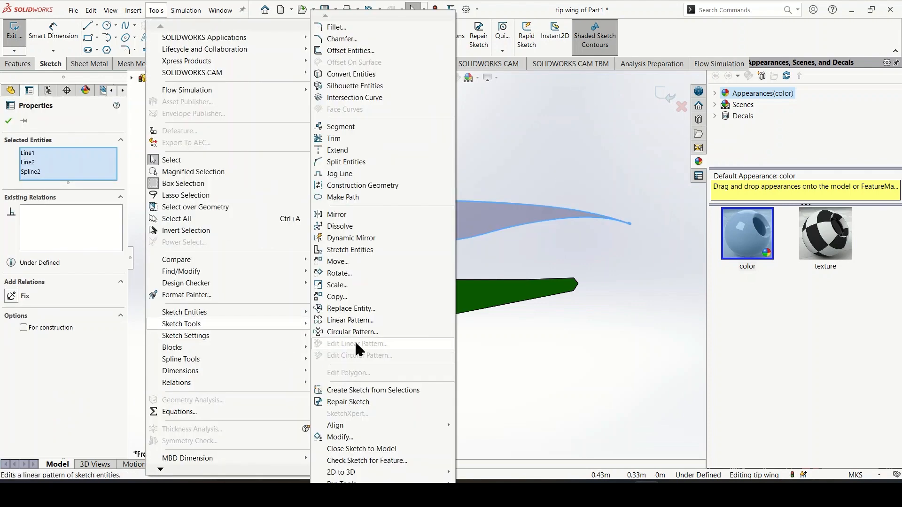
pyautogui.click(343, 286)
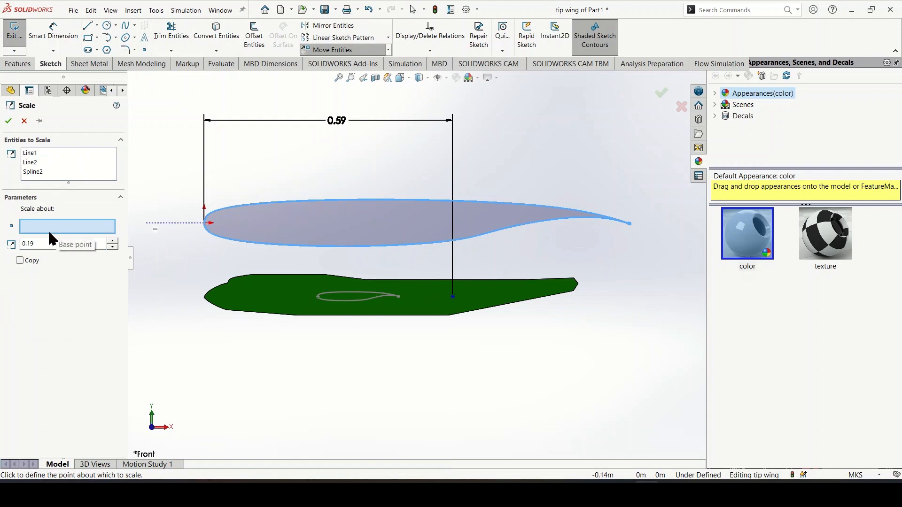
pyautogui.click(54, 245)
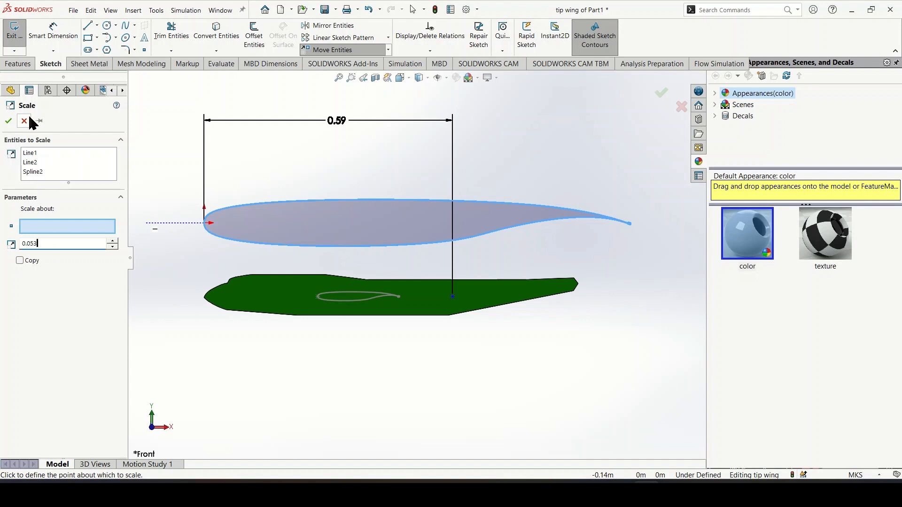
pyautogui.click(205, 224)
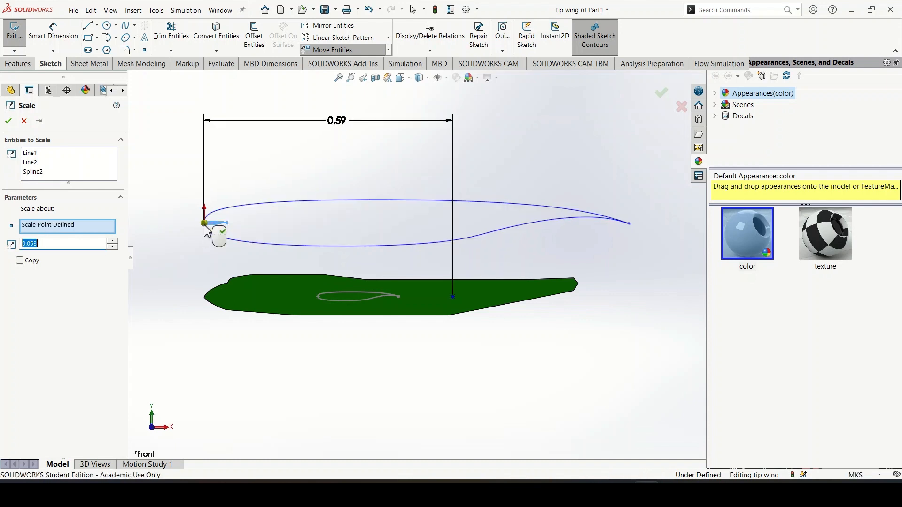
pyautogui.click(661, 96)
# Step: Move the scaled tip airfoil from its leading-edge point to the dimensioned point on the fuselage and exit the sketch
pyautogui.moveTo(164, 189); pyautogui.dragTo(278, 254)
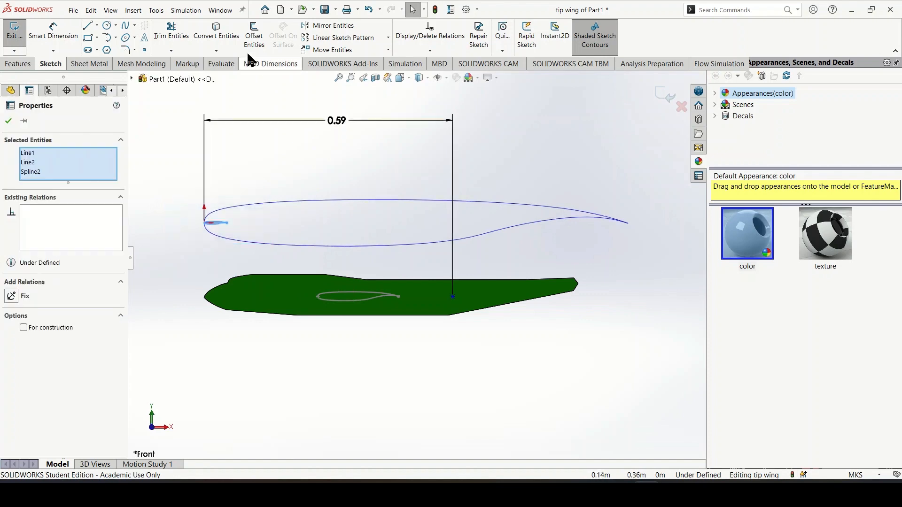
pyautogui.click(156, 10)
pyautogui.moveTo(216, 324)
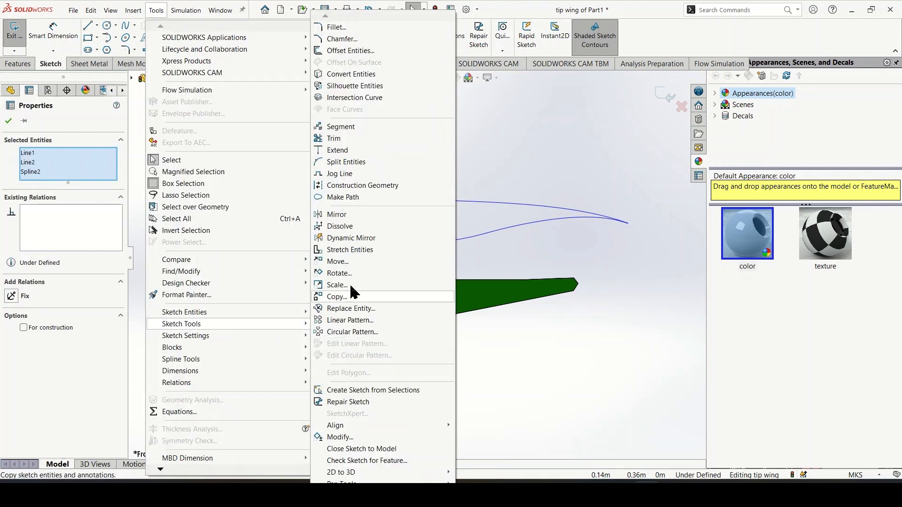
pyautogui.click(338, 261)
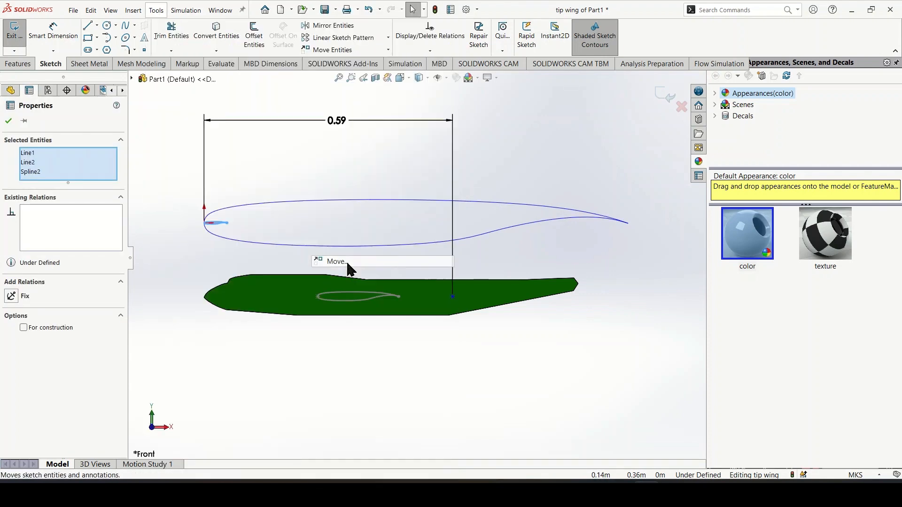
pyautogui.click(203, 223)
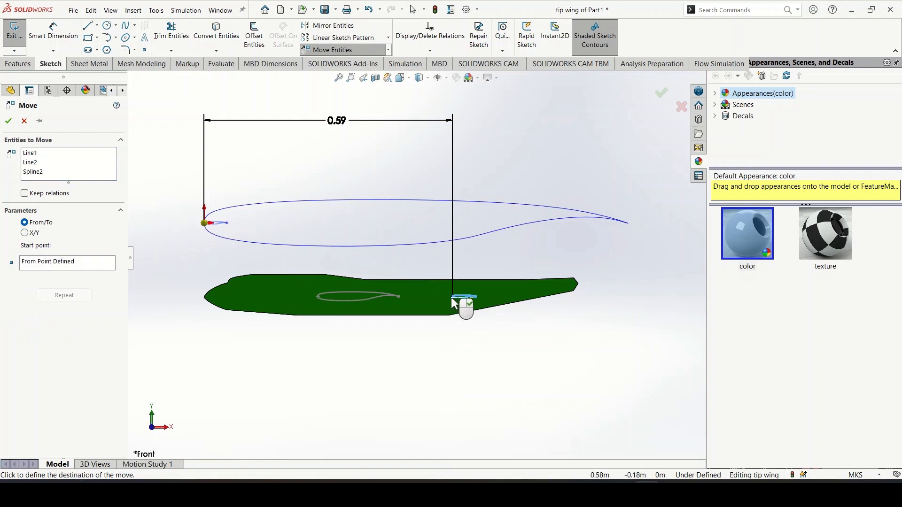
pyautogui.click(452, 299)
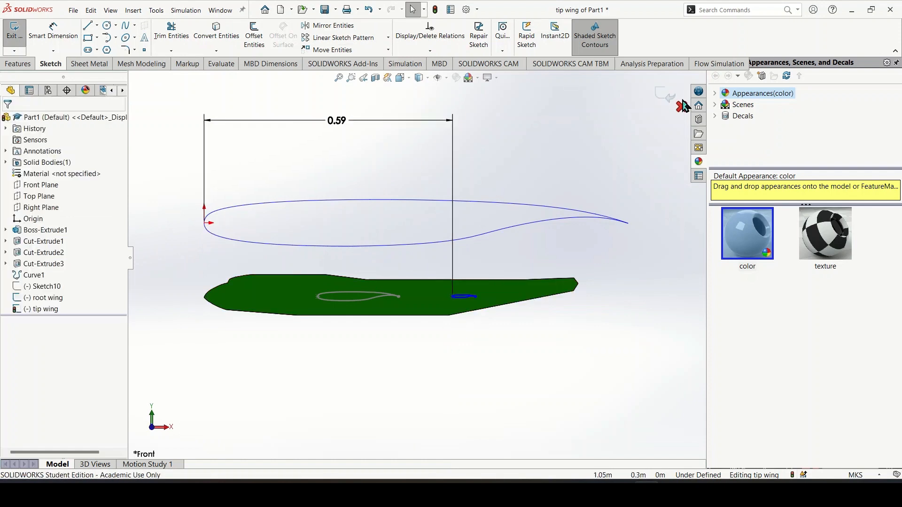
pyautogui.click(665, 96)
# Step: Hide the large imported airfoil curve, Curve1
pyautogui.moveTo(503, 137)
pyautogui.mouseDown(button='middle')
pyautogui.moveTo(498, 351)
pyautogui.moveTo(634, 316)
pyautogui.moveTo(520, 229)
pyautogui.moveTo(511, 143)
pyautogui.moveTo(479, 170)
pyautogui.mouseUp(button='middle')
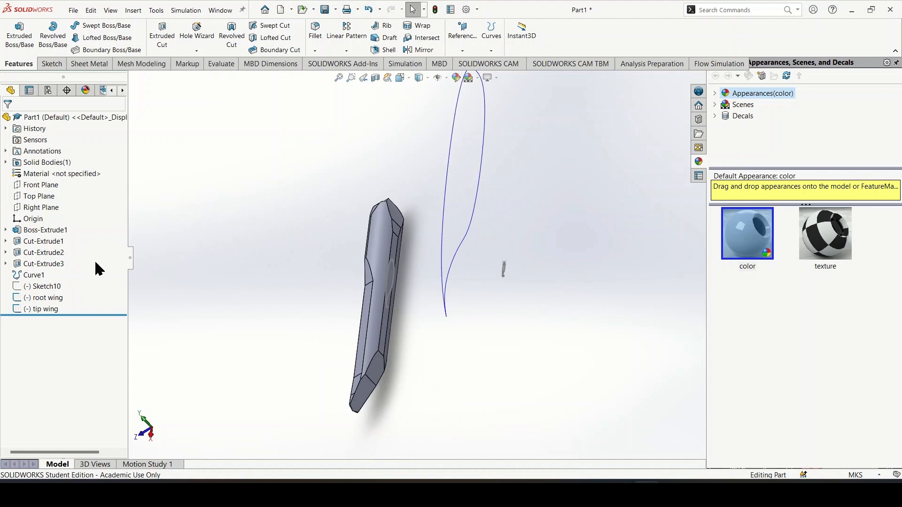
pyautogui.rightClick(37, 277)
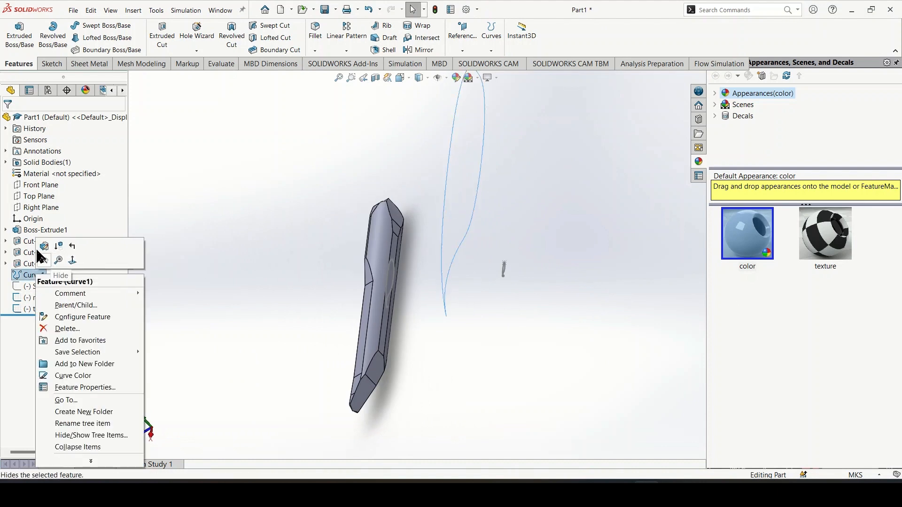
pyautogui.click(41, 258)
# Step: Loft a solid wing from the root wing sketch to the tip wing sketch, merging it with the fuselage
pyautogui.moveTo(473, 295); pyautogui.dragTo(441, 329, button='middle')
pyautogui.click(103, 37)
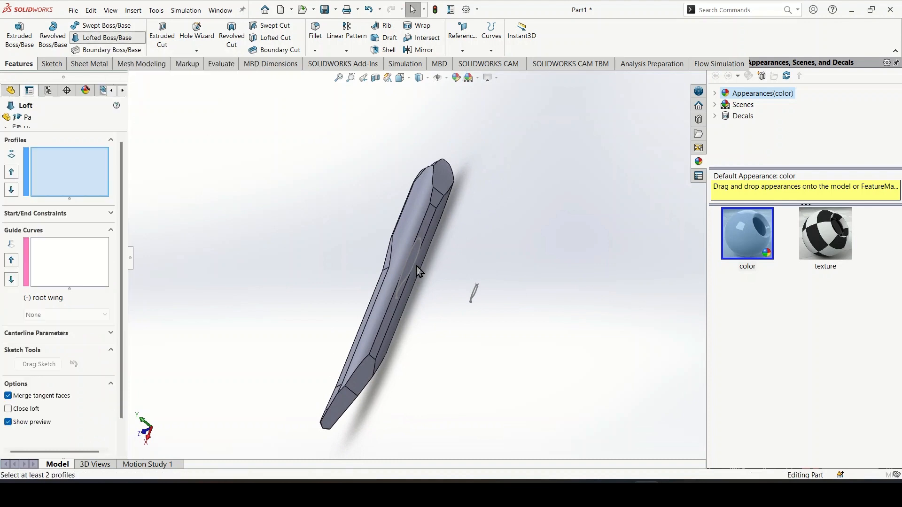
pyautogui.click(408, 277)
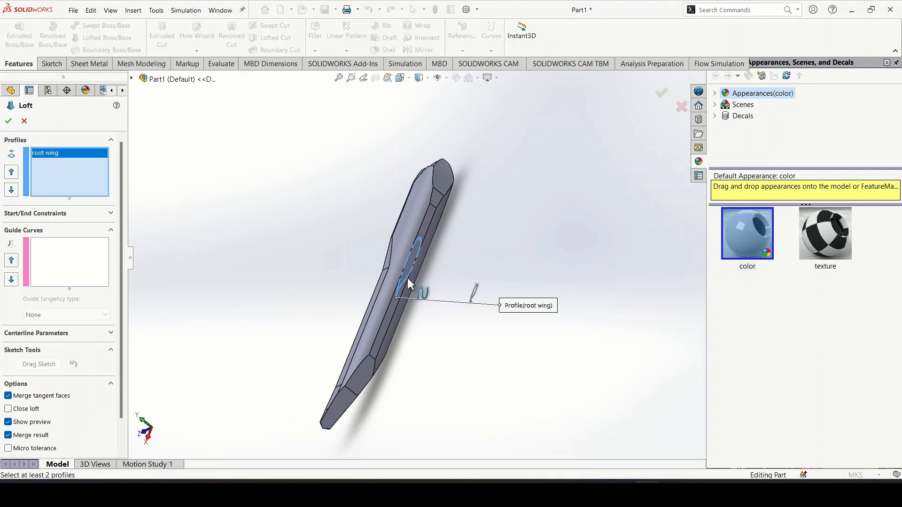
pyautogui.click(476, 296)
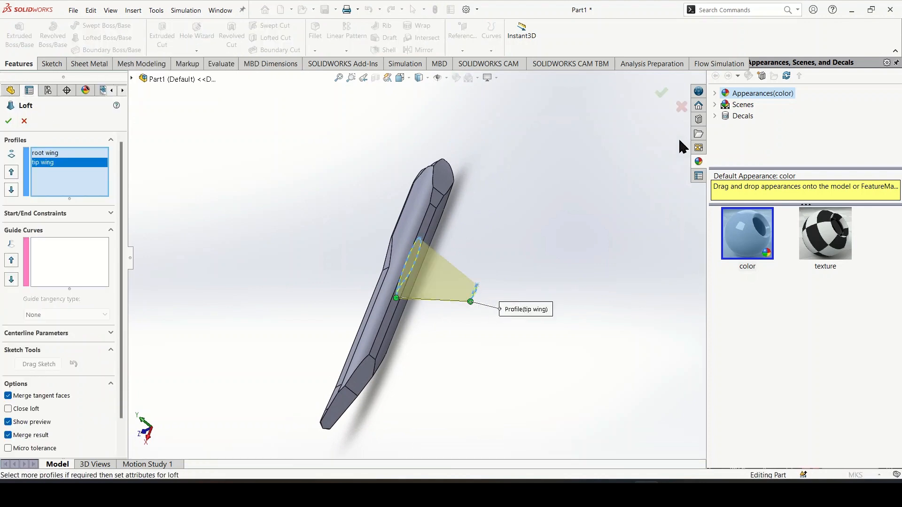
pyautogui.click(663, 92)
pyautogui.moveTo(517, 331); pyautogui.dragTo(467, 306, button='middle')
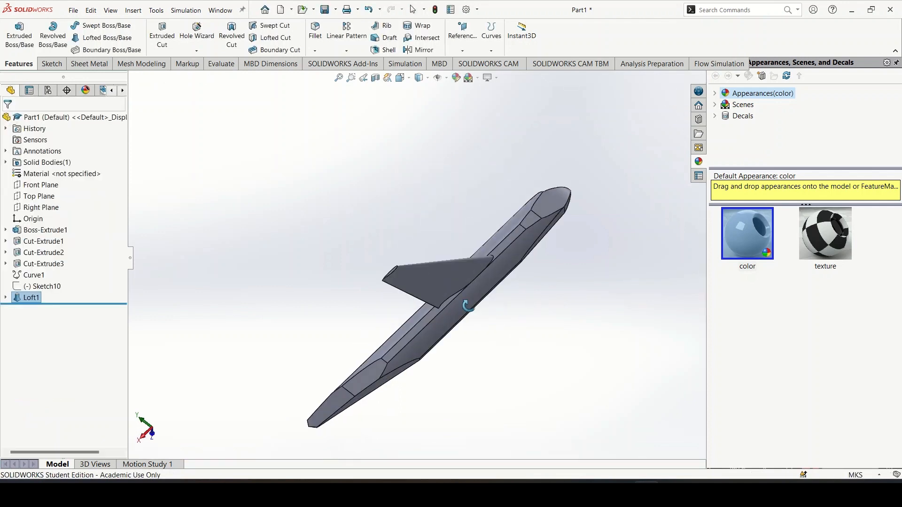
pyautogui.scroll(-5, 423, 312)
pyautogui.scroll(6, 527, 326)
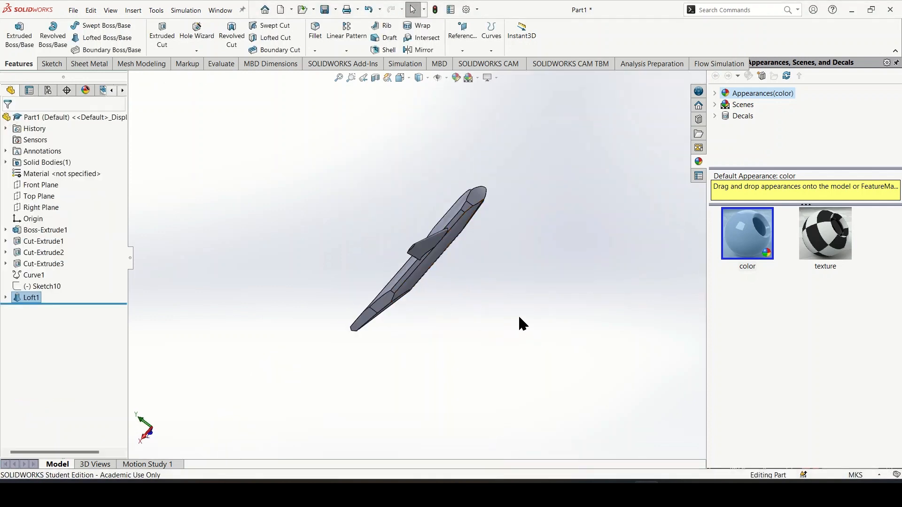
pyautogui.moveTo(521, 323)
pyautogui.mouseDown(button='middle')
pyautogui.moveTo(491, 308)
pyautogui.moveTo(515, 323)
pyautogui.mouseUp(button='middle')
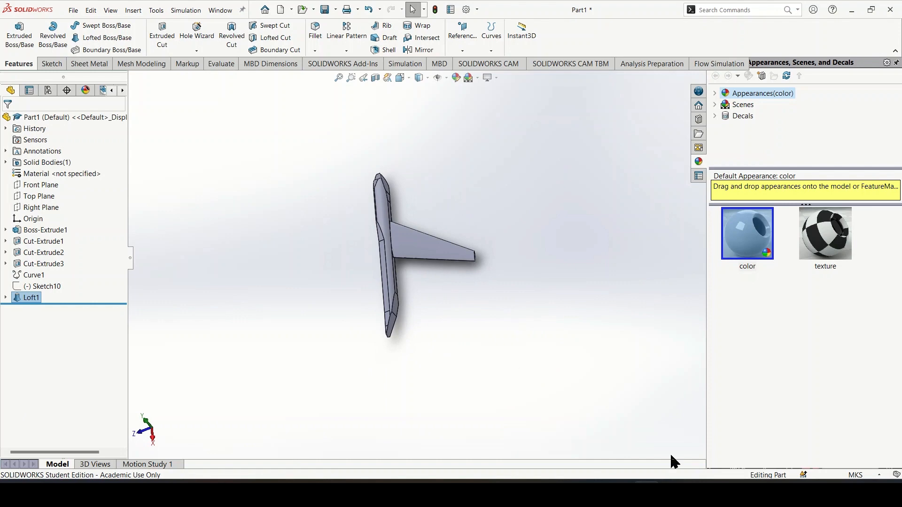
# Step: Switch to Paint to examine the horizontal tail in Top View.jpg
pyautogui.moveTo(697, 493)
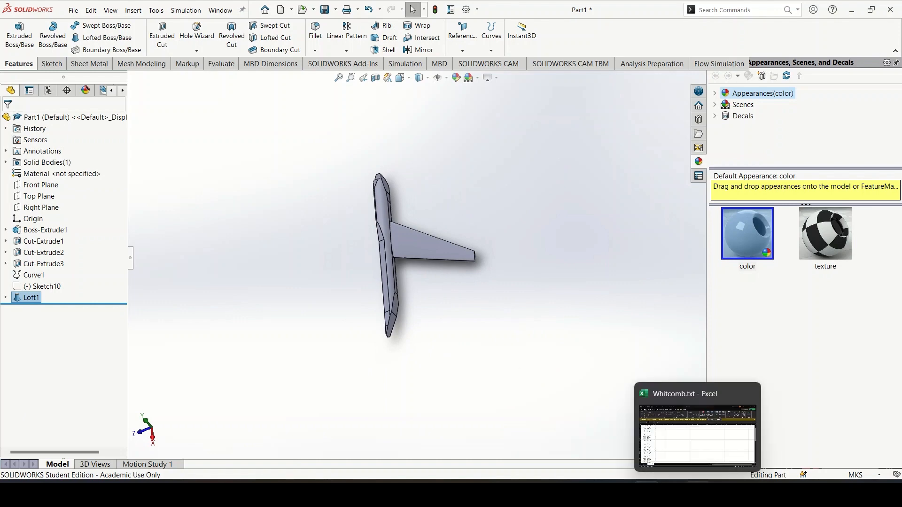
pyautogui.click(528, 438)
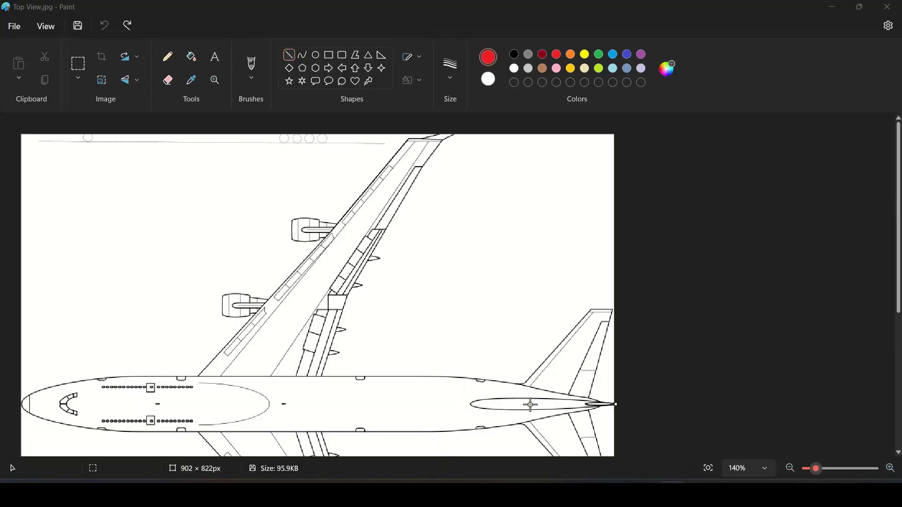
pyautogui.scroll(-3, 531, 405)
pyautogui.scroll(3, 580, 278)
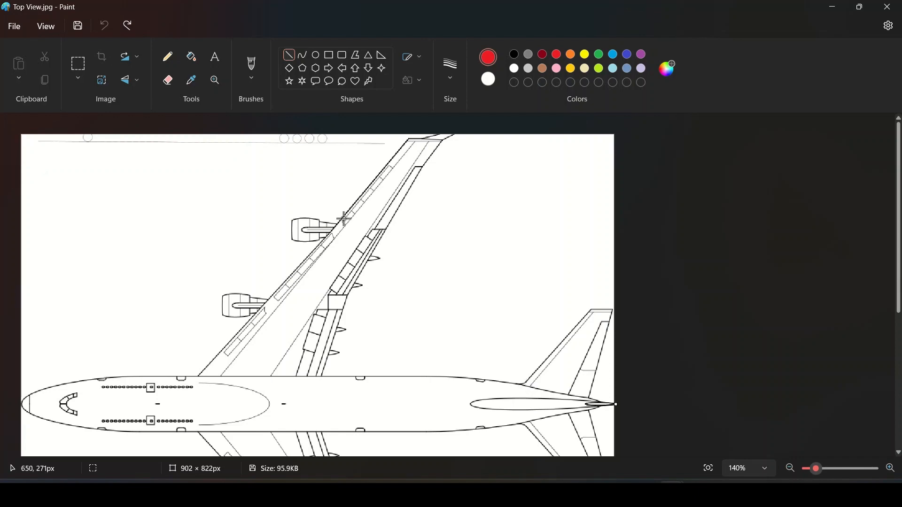
# Step: Draw a red horizontal line about 267 px long with the Line tool along the rear fuselage's centreline
pyautogui.click(168, 57)
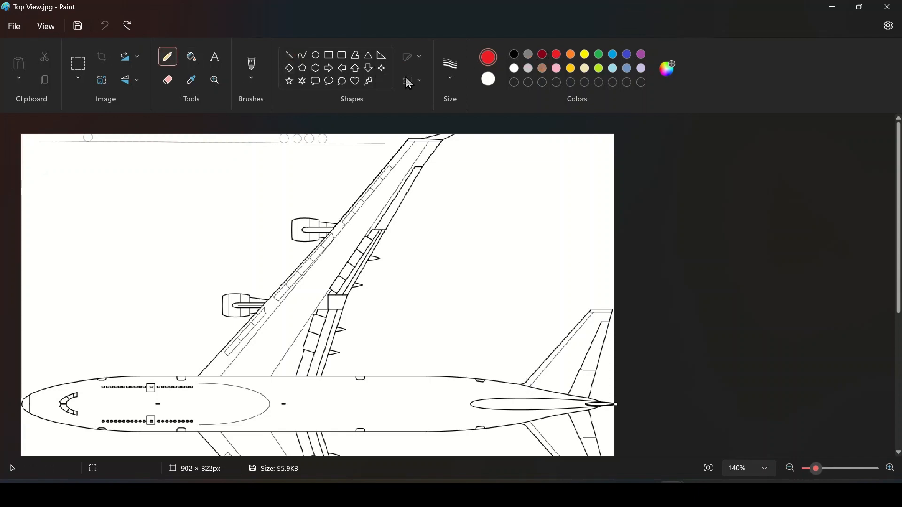
pyautogui.click(288, 56)
pyautogui.scroll(-3, 564, 188)
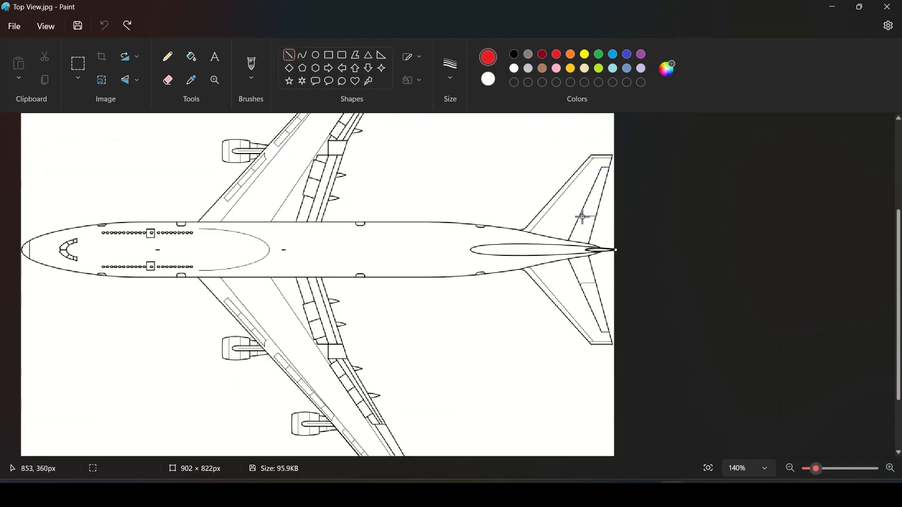
pyautogui.keyDown('ctrl'); pyautogui.scroll(2, 581, 220); pyautogui.keyUp('ctrl')
pyautogui.keyDown('ctrl'); pyautogui.scroll(4, 422, 443); pyautogui.keyUp('ctrl')
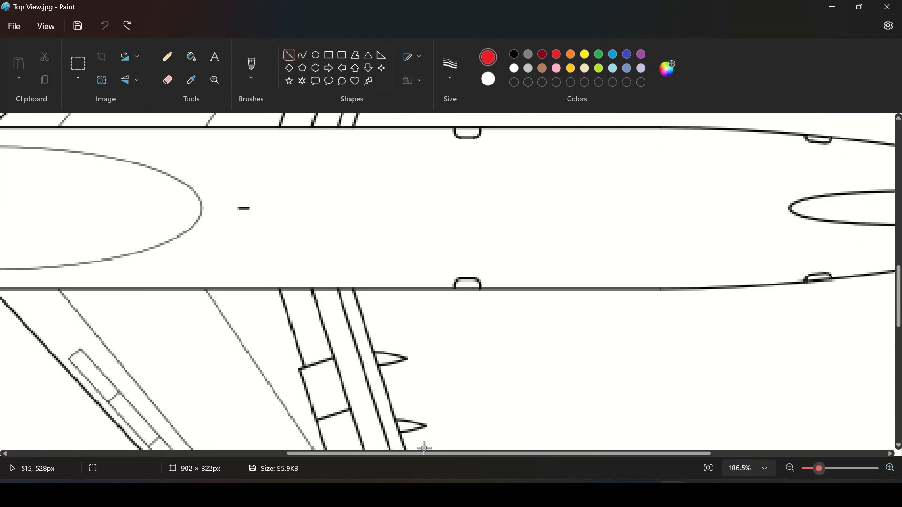
pyautogui.moveTo(409, 454); pyautogui.dragTo(714, 461)
pyautogui.scroll(3, 714, 382)
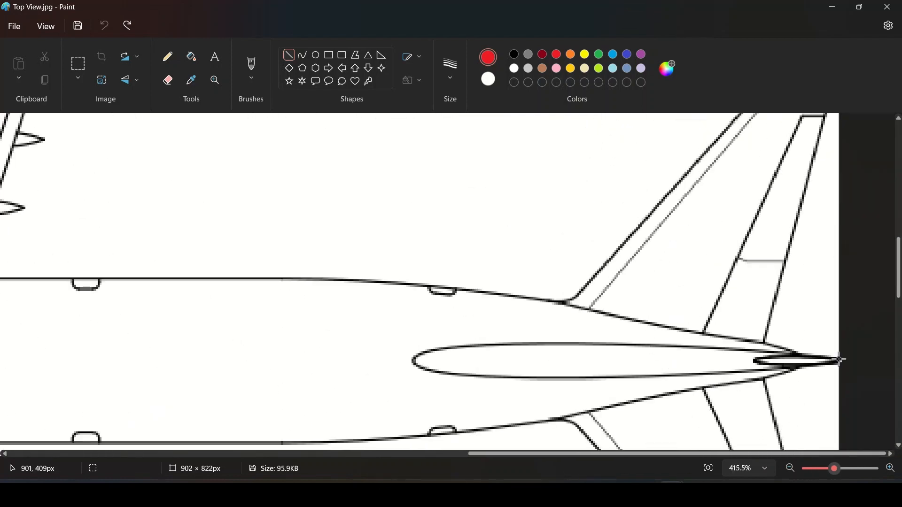
pyautogui.moveTo(807, 362)
pyautogui.mouseDown()
pyautogui.moveTo(576, 355)
pyautogui.moveTo(287, 362)
pyautogui.mouseUp()
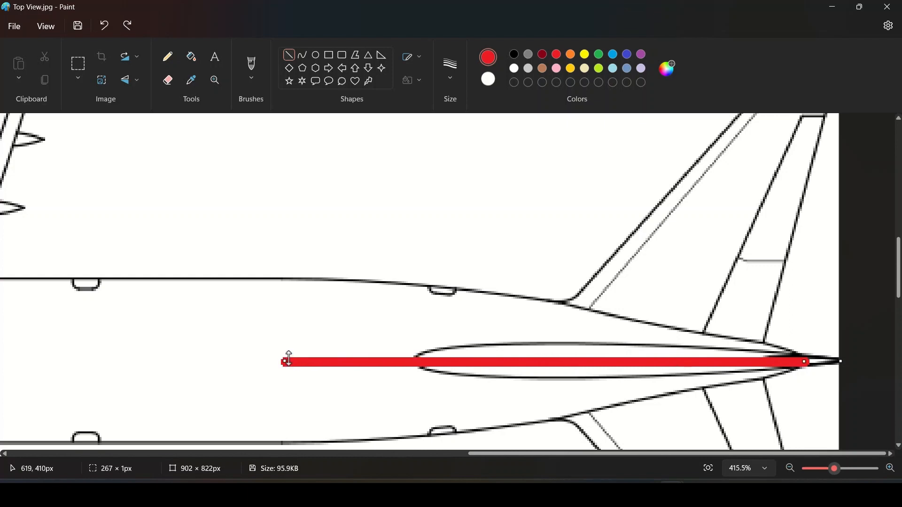
pyautogui.click(555, 210)
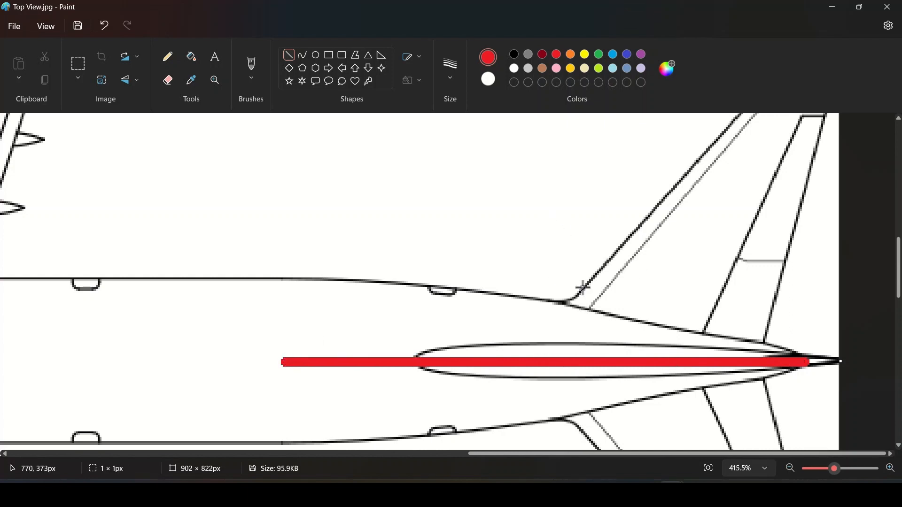
pyautogui.moveTo(582, 287); pyautogui.dragTo(516, 342)
pyautogui.hotkey('ctrl', 'z')
pyautogui.moveTo(643, 223); pyautogui.dragTo(510, 361)
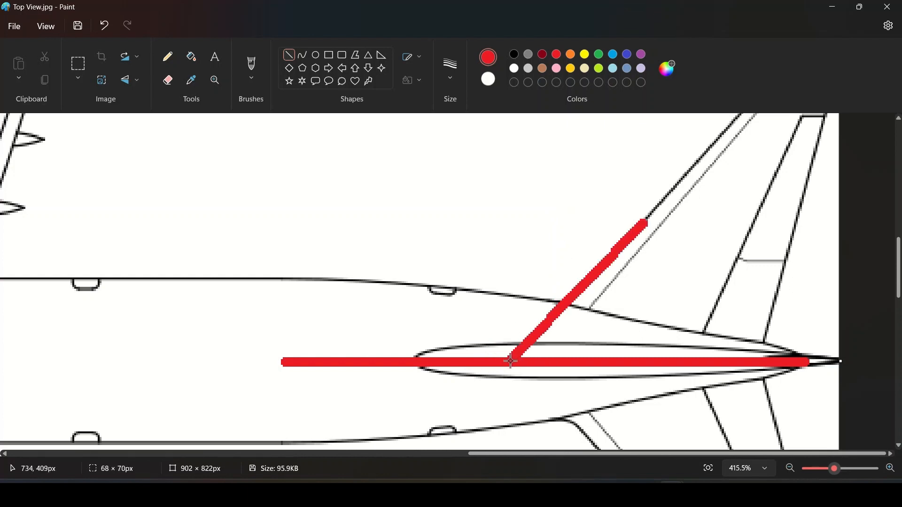
pyautogui.hotkey('ctrl', 'z')
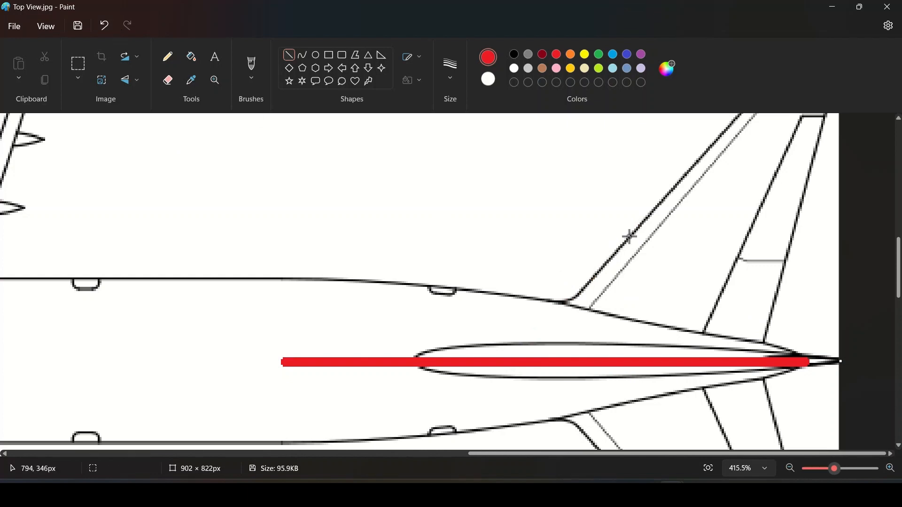
# Step: Extend the upper horizontal stabilizer's leading and trailing edges to the red centreline with lines spanning about 61 × 67 px and 9 × 31 px
pyautogui.moveTo(629, 235); pyautogui.dragTo(513, 363)
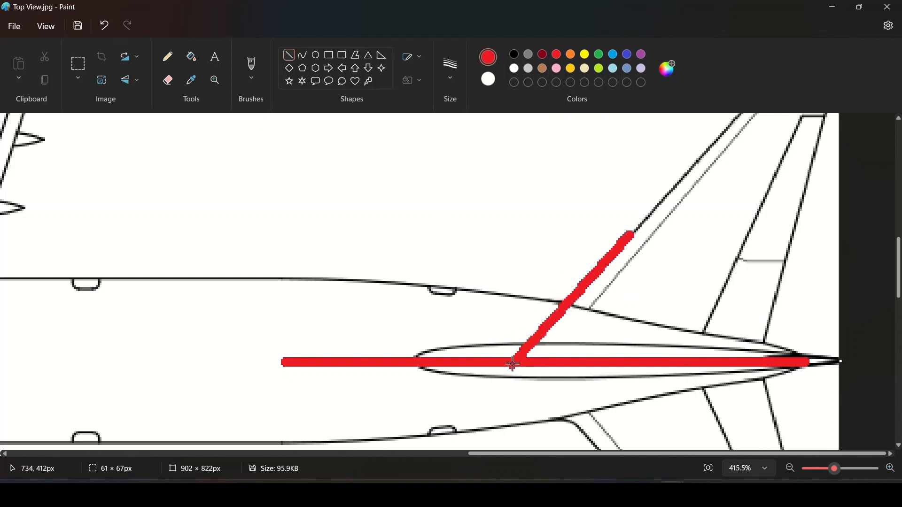
pyautogui.click(810, 284)
pyautogui.moveTo(775, 303); pyautogui.dragTo(760, 364)
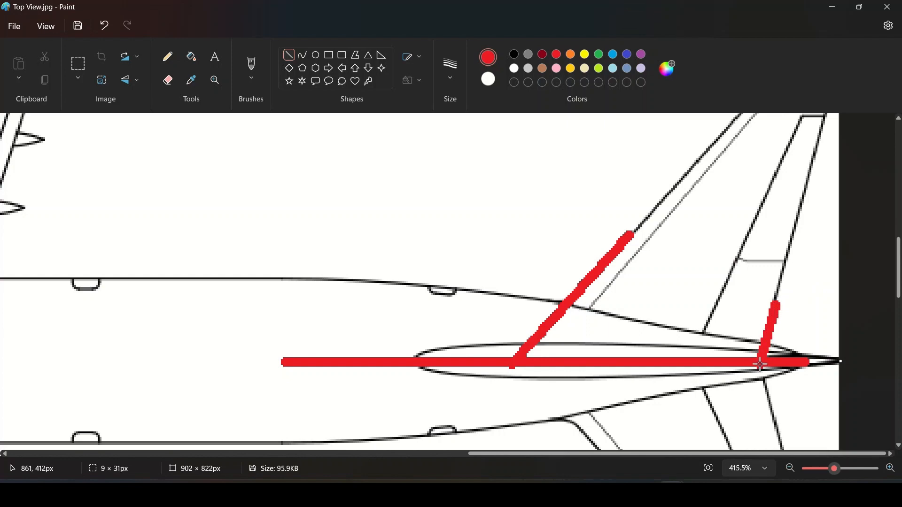
pyautogui.click(834, 429)
pyautogui.keyDown('ctrl'); pyautogui.scroll(-5, 572, 281); pyautogui.keyUp('ctrl')
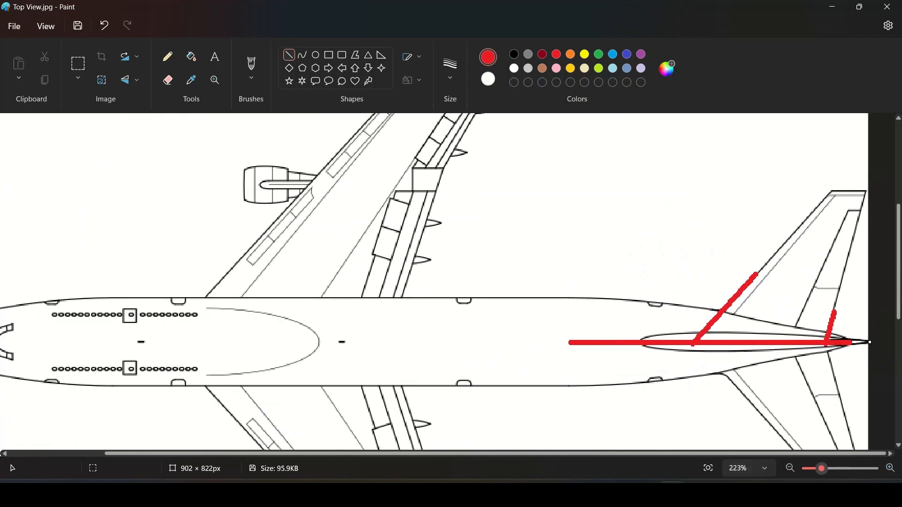
# Step: Switch to SOLIDWORKS and insert a Curve Through XYZ Points from the text file Naca 0010.txt
pyautogui.moveTo(698, 493)
pyautogui.click(647, 492)
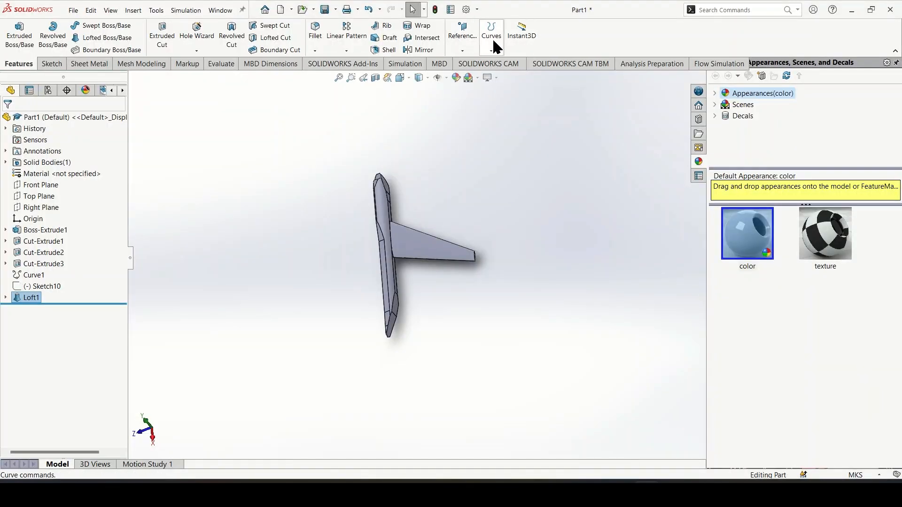
pyautogui.click(492, 38)
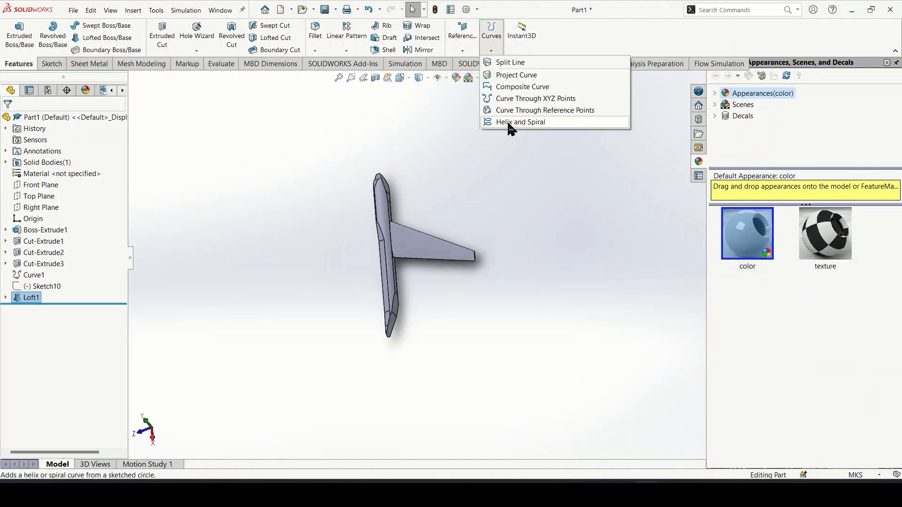
pyautogui.click(526, 99)
pyautogui.click(165, 30)
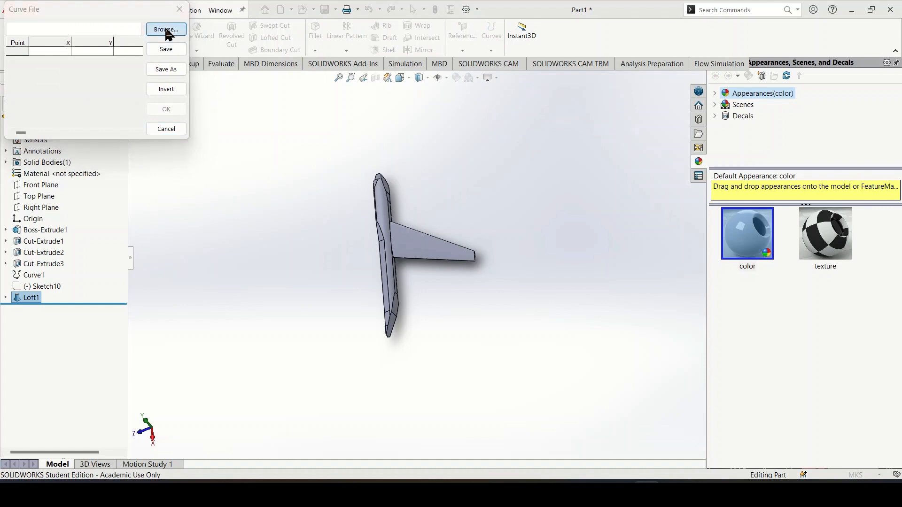
pyautogui.click(735, 413)
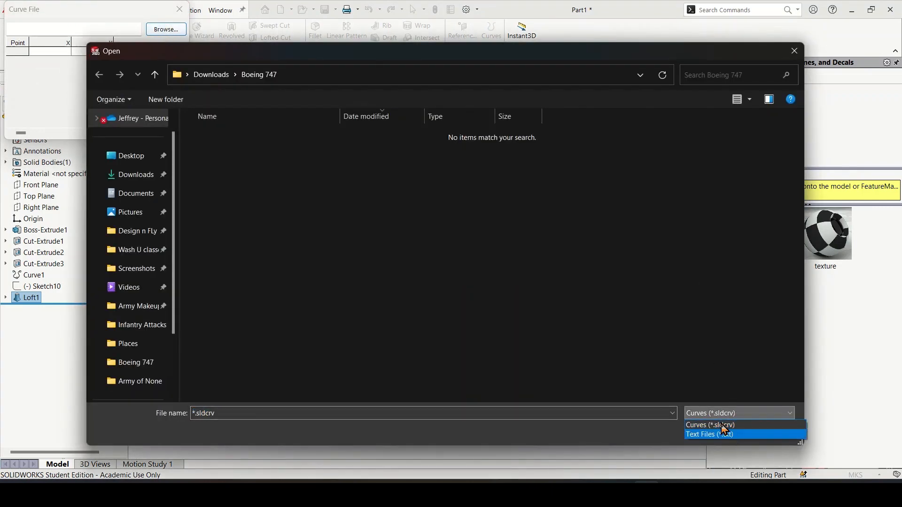
pyautogui.click(728, 429)
pyautogui.click(259, 202)
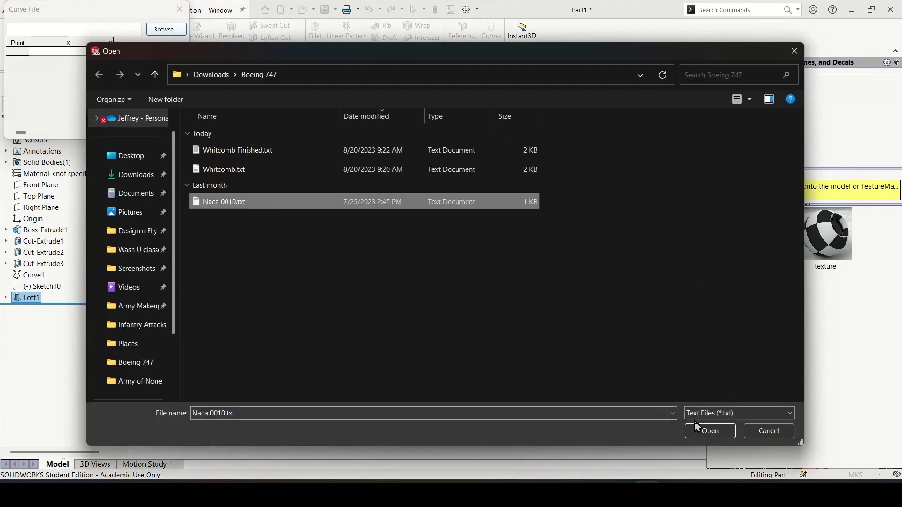
pyautogui.click(707, 430)
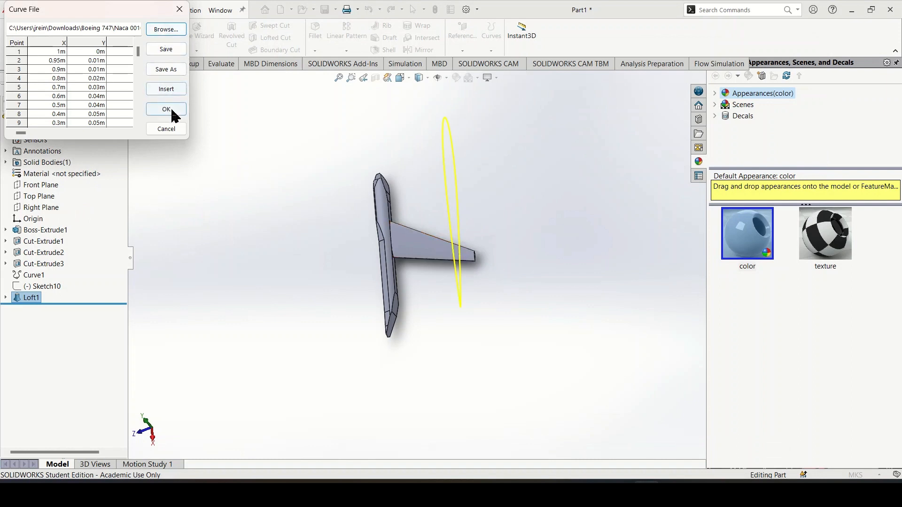
pyautogui.click(172, 111)
# Step: Start a sketch on the Front Plane and convert the imported NACA 0010 curve into sketch geometry
pyautogui.moveTo(512, 221); pyautogui.dragTo(445, 120, button='middle')
pyautogui.moveTo(338, 181); pyautogui.dragTo(412, 144, button='middle')
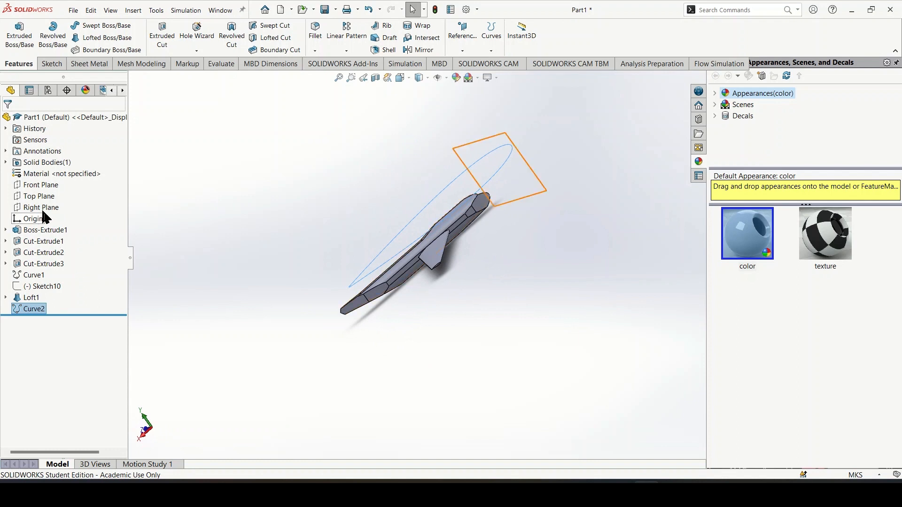
pyautogui.click(37, 185)
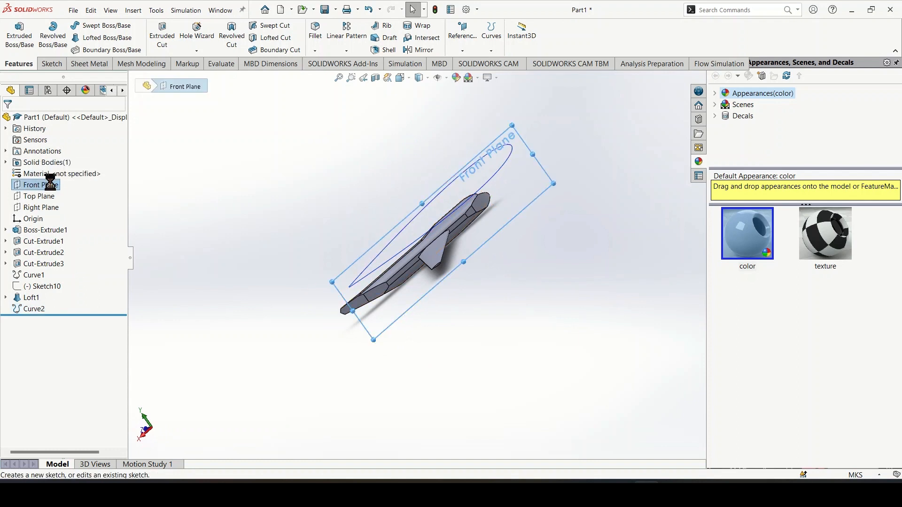
pyautogui.click(42, 170)
pyautogui.click(217, 33)
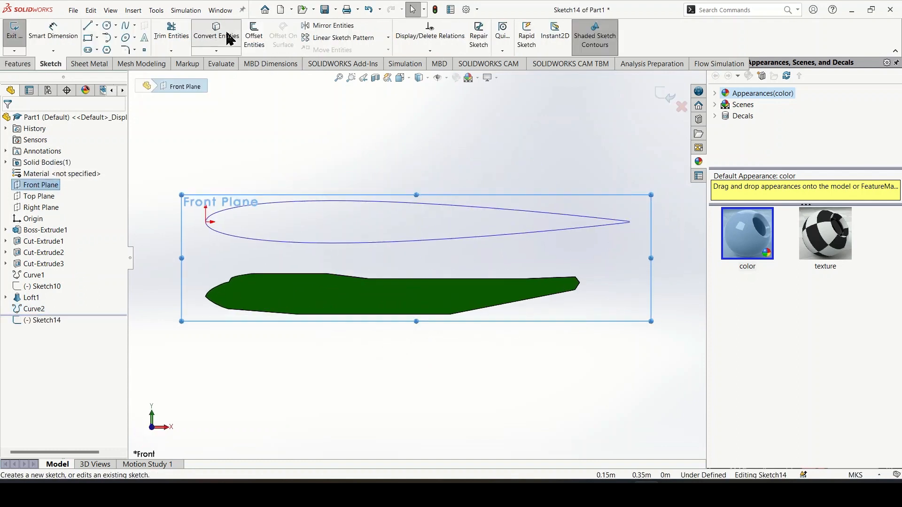
pyautogui.click(382, 244)
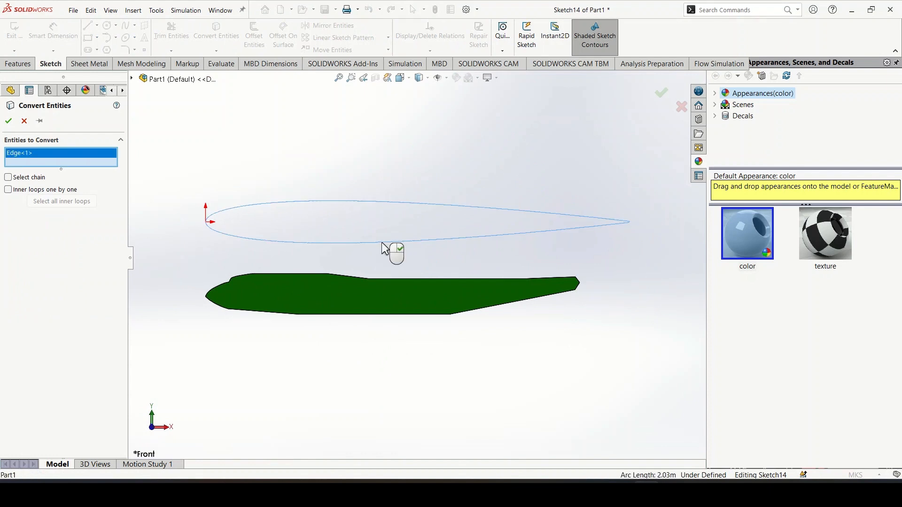
pyautogui.click(11, 121)
# Step: Close the airfoil's open trailing edge with two lines about 0.013 m long meeting at a point behind it, and exit the sketch
pyautogui.scroll(-8, 652, 229)
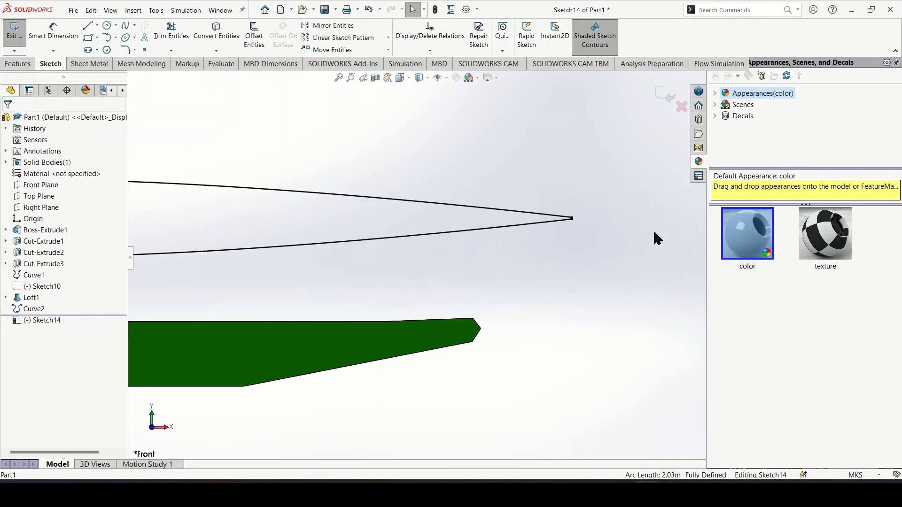
pyautogui.scroll(4, 207, 158)
pyautogui.scroll(-6, 310, 235)
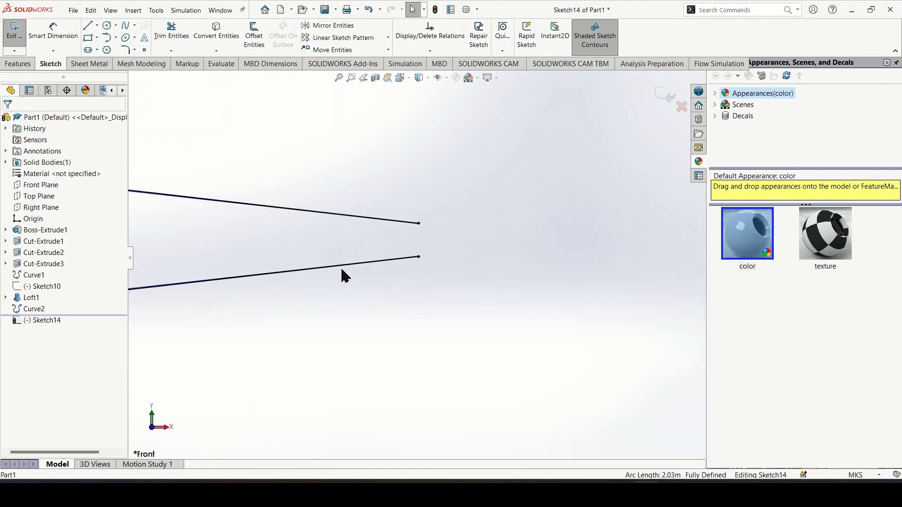
pyautogui.click(88, 26)
pyautogui.click(418, 223)
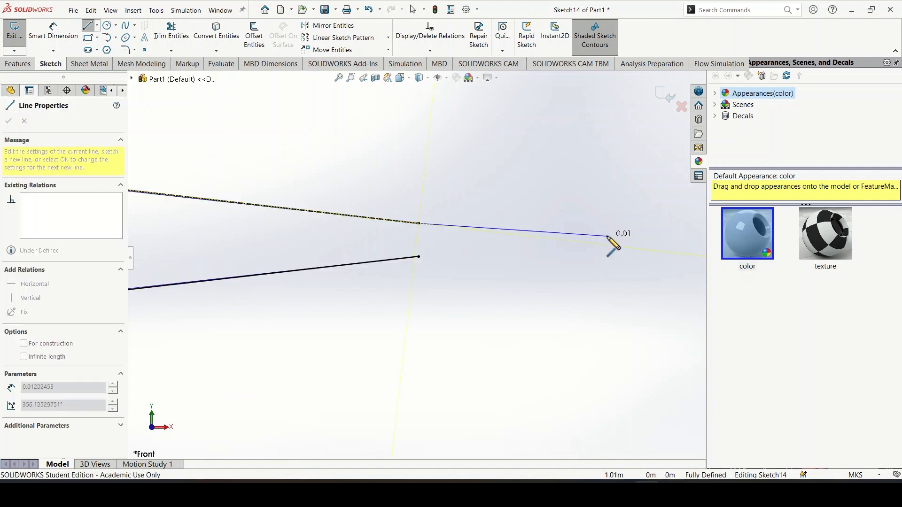
pyautogui.click(623, 244)
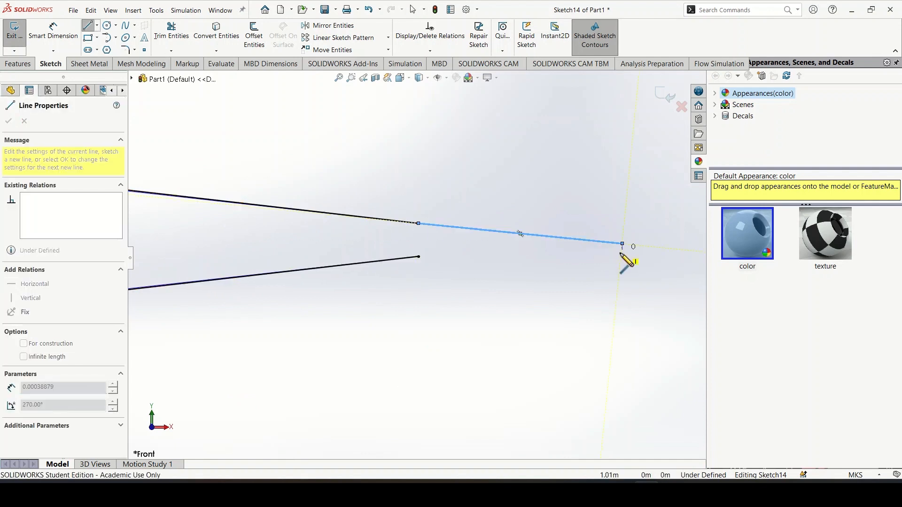
pyautogui.click(419, 256)
pyautogui.scroll(5, 541, 361)
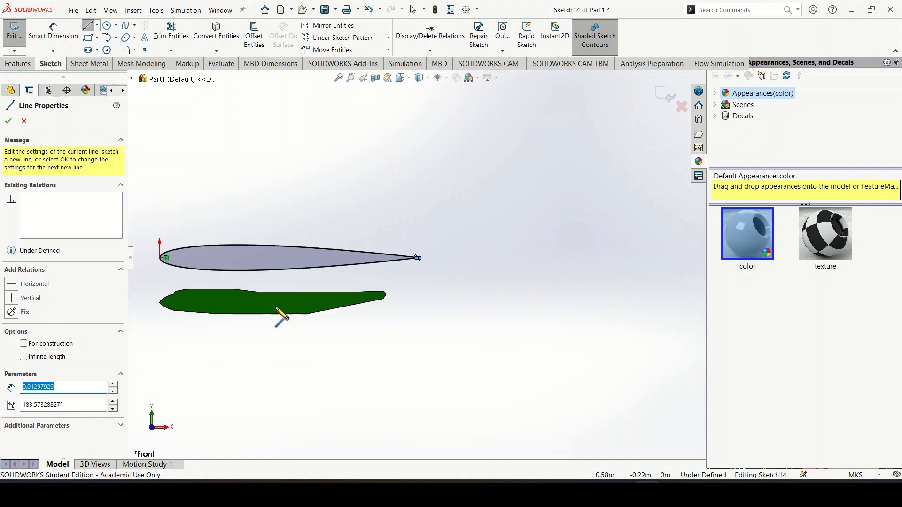
pyautogui.click(672, 101)
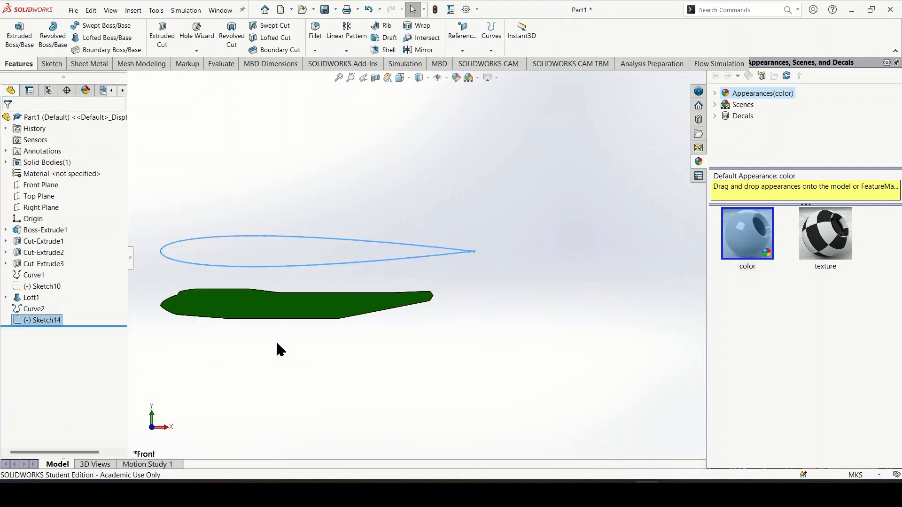
# Step: Copy the closed airfoil sketch, Sketch14, and paste it twice into the part
pyautogui.moveTo(281, 350); pyautogui.dragTo(376, 411, button='middle')
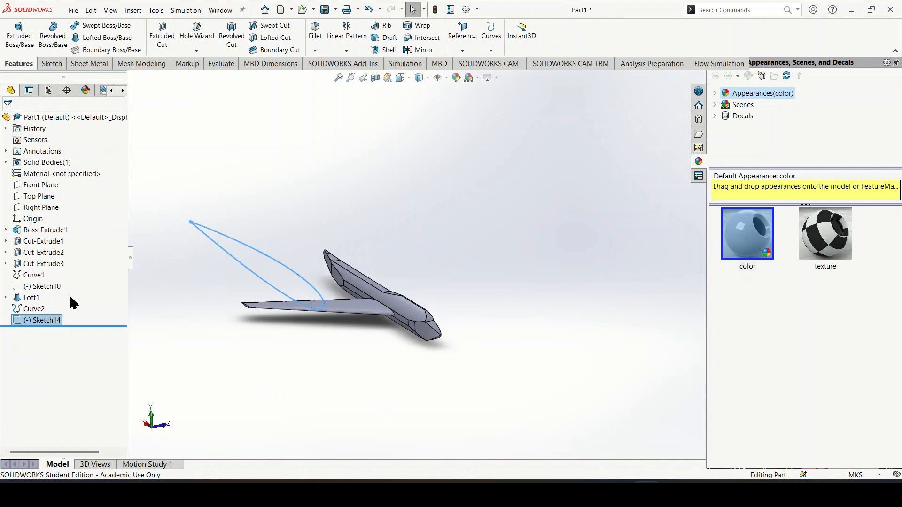
pyautogui.click(46, 322)
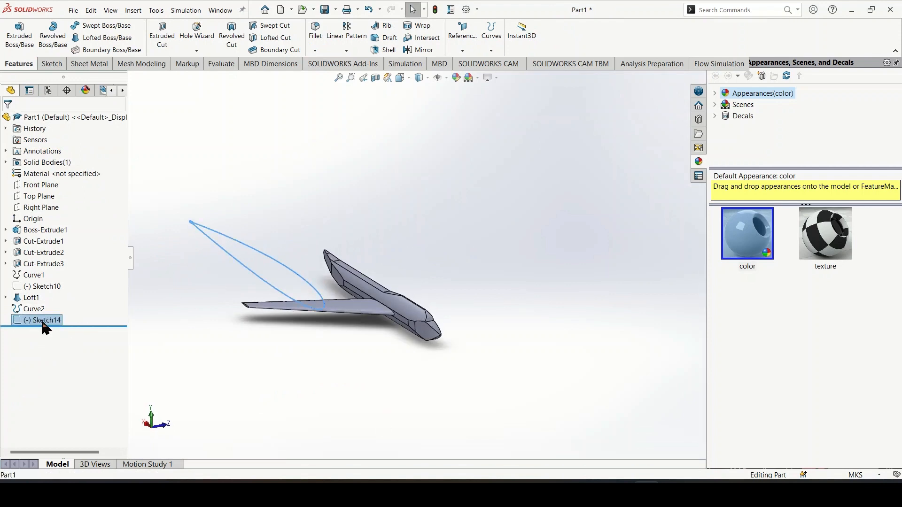
pyautogui.hotkey('ctrl', 'v')
pyautogui.hotkey('ctrl', 'v')
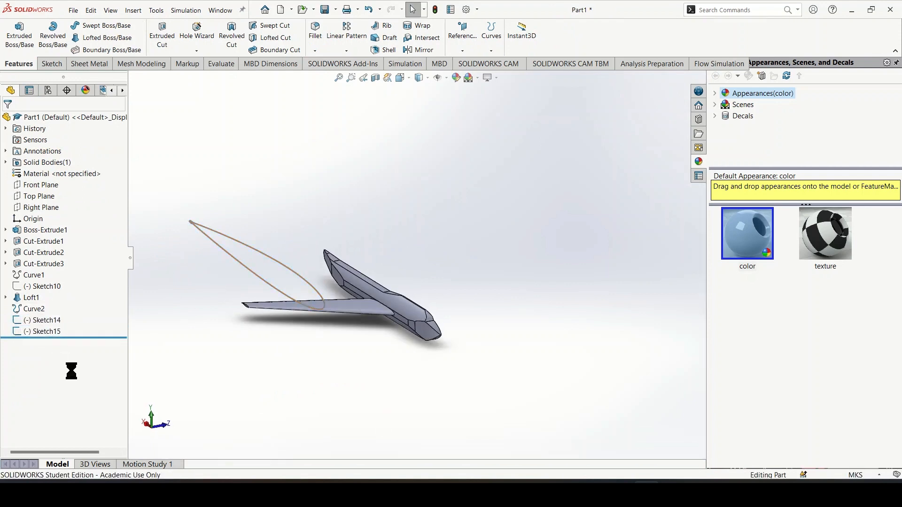
# Step: Rename the two pasted airfoil sketches "root tail" and "tip tail"
pyautogui.rightClick(45, 332)
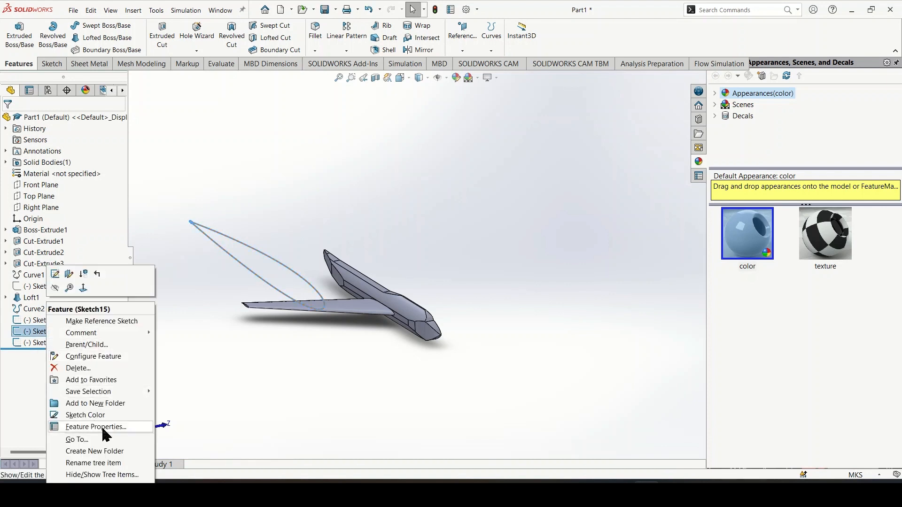
pyautogui.click(96, 462)
pyautogui.write('ro')
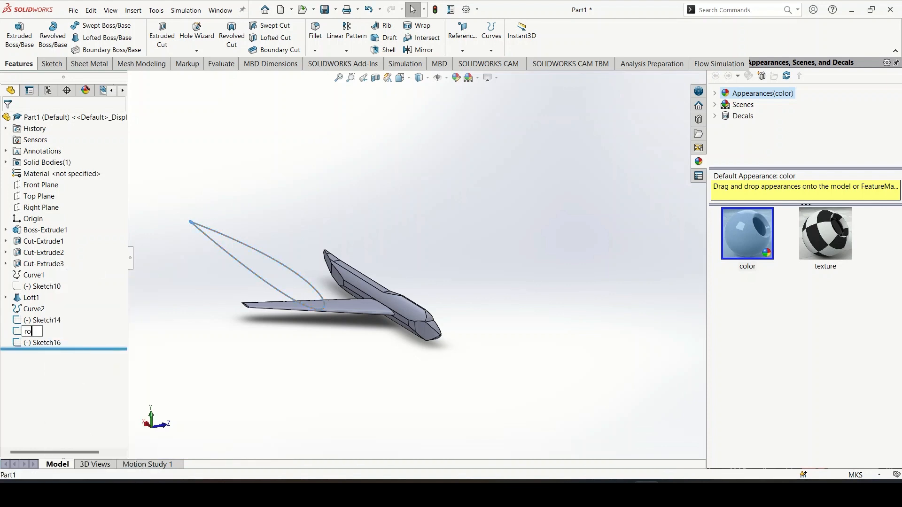
pyautogui.write('ot tail')
pyautogui.press('Return')
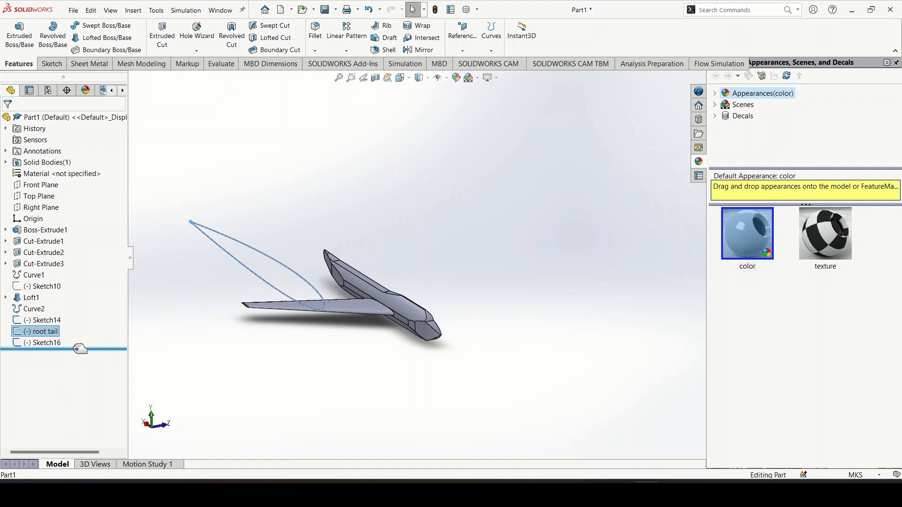
pyautogui.rightClick(49, 343)
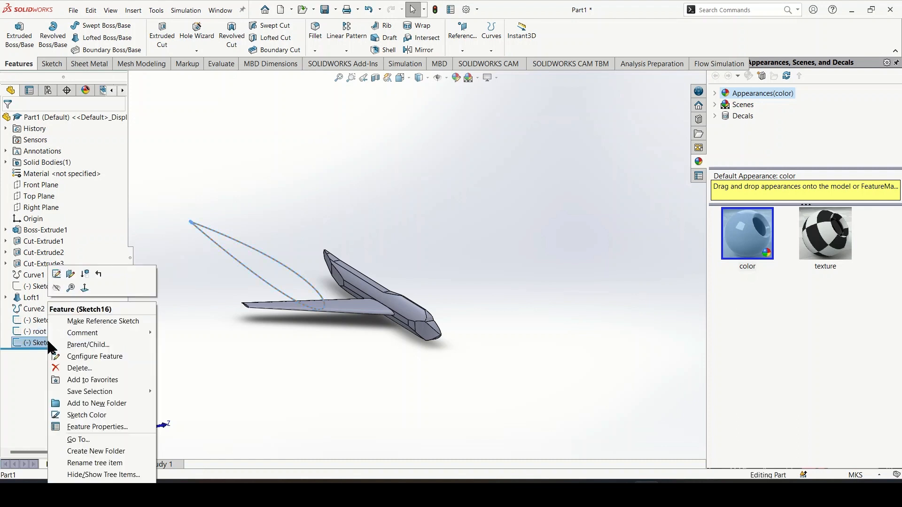
pyautogui.click(101, 463)
pyautogui.write('tip tail')
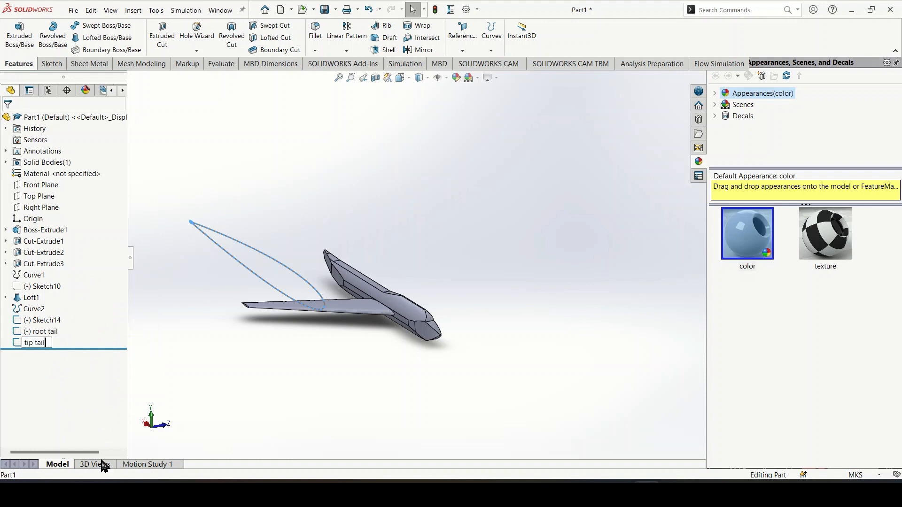
pyautogui.press('Return')
pyautogui.click(163, 314)
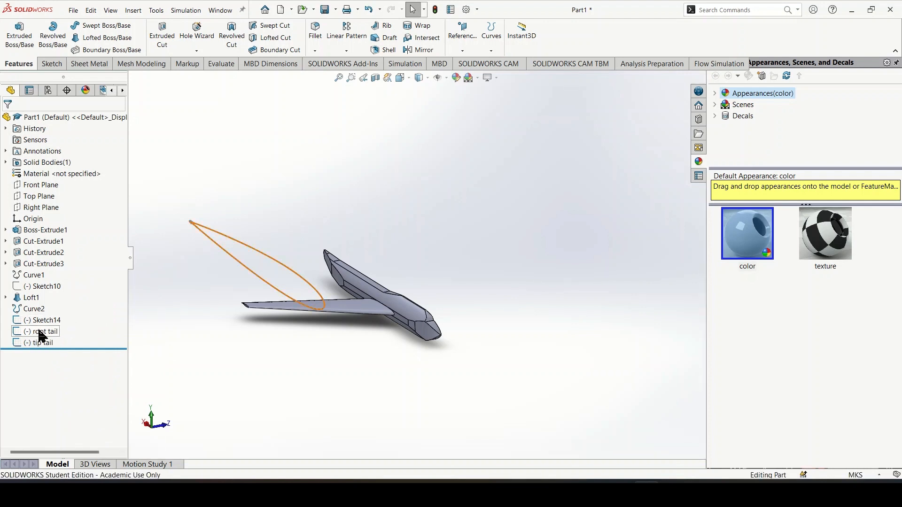
# Step: Scale the whole airfoil in the root tail sketch by 0.125 about its leading edge at the origin, and exit the sketch
pyautogui.click(41, 334)
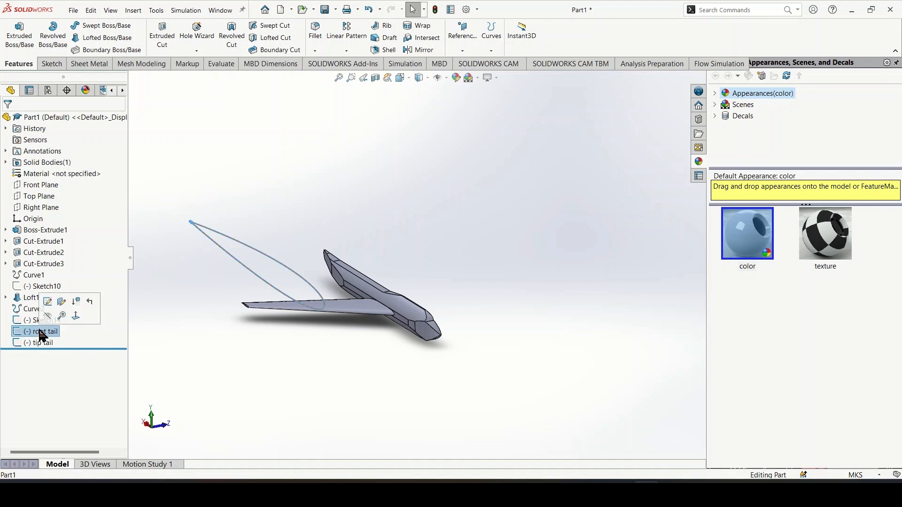
pyautogui.click(49, 302)
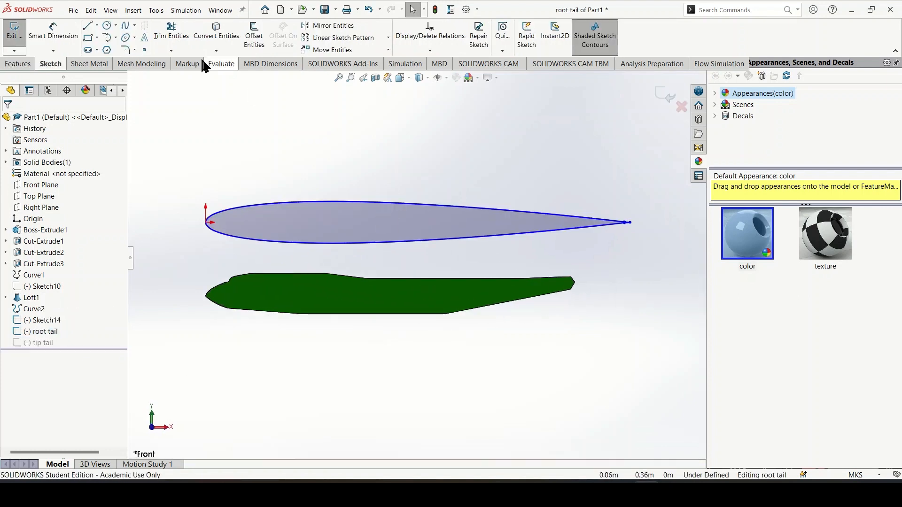
pyautogui.moveTo(167, 142)
pyautogui.mouseDown()
pyautogui.moveTo(340, 187)
pyautogui.moveTo(686, 248)
pyautogui.moveTo(677, 256)
pyautogui.mouseUp()
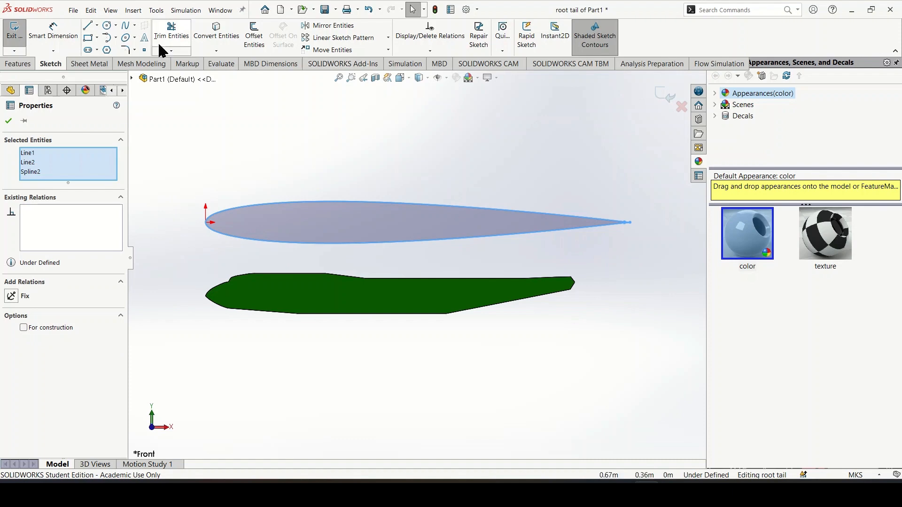
pyautogui.click(156, 9)
pyautogui.moveTo(202, 324)
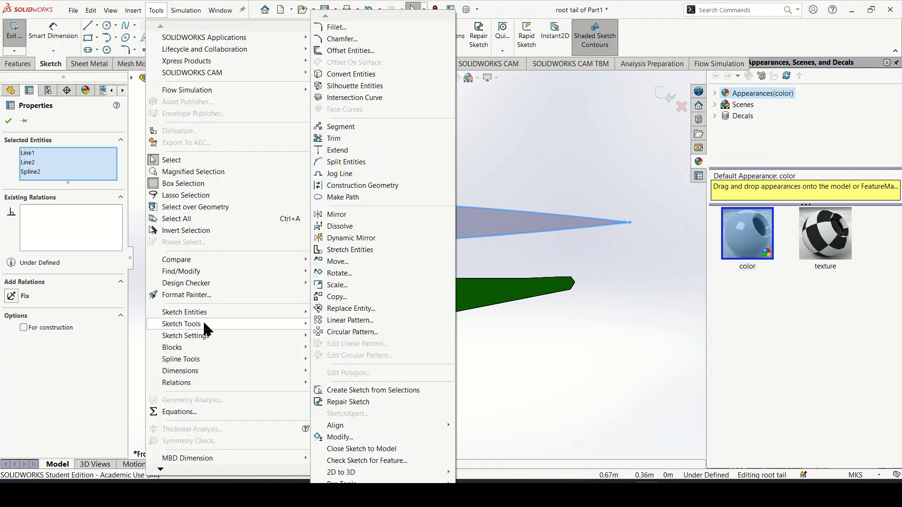
pyautogui.click(357, 285)
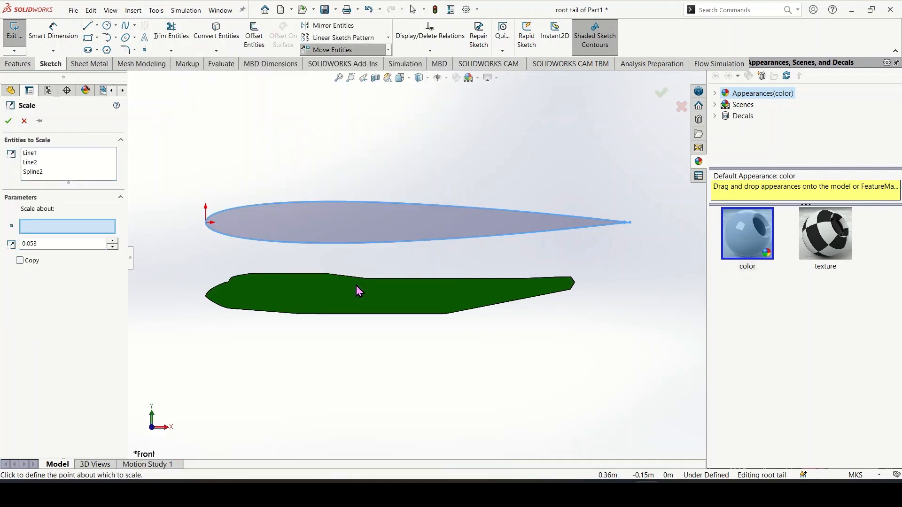
pyautogui.doubleClick(57, 245)
pyautogui.click(206, 223)
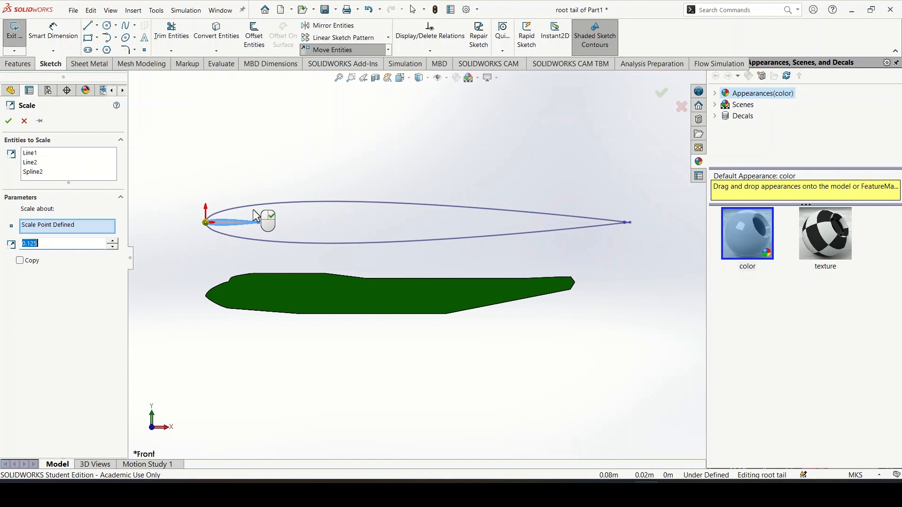
pyautogui.click(661, 92)
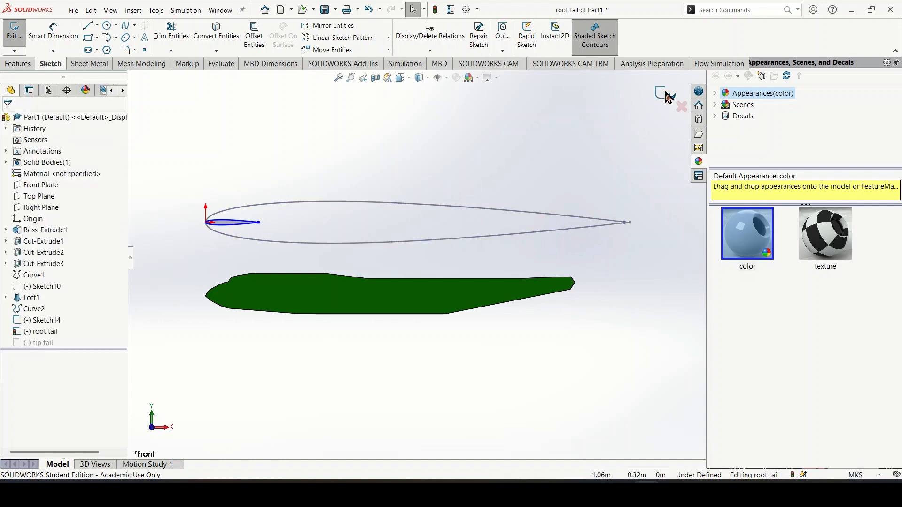
pyautogui.click(664, 90)
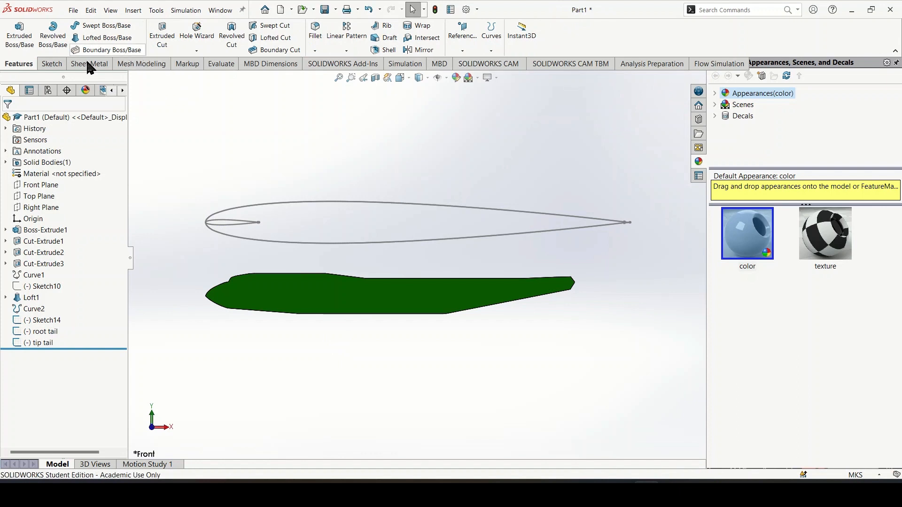
# Step: Edit the root tail sketch and place a point on the aft fuselage, about 0.77 m behind and 0.15 m below the origin
pyautogui.rightClick(42, 332)
pyautogui.press('Escape')
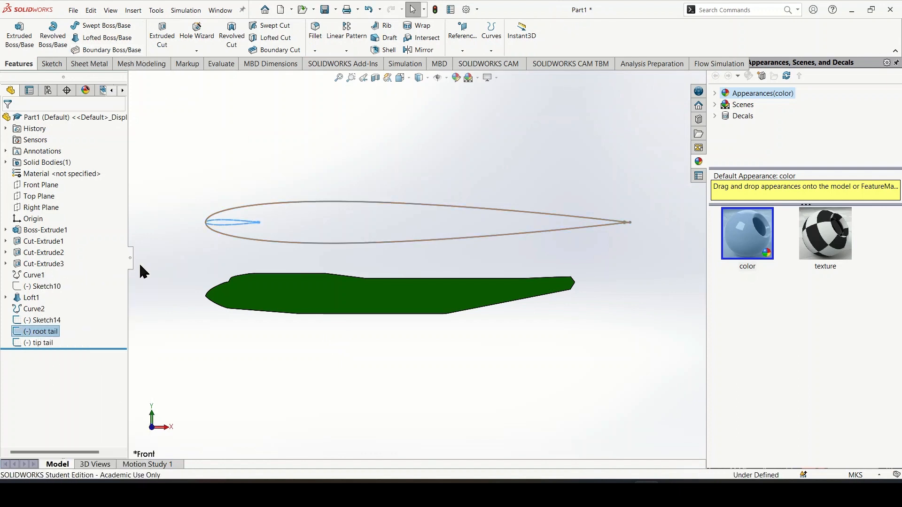
pyautogui.click(143, 50)
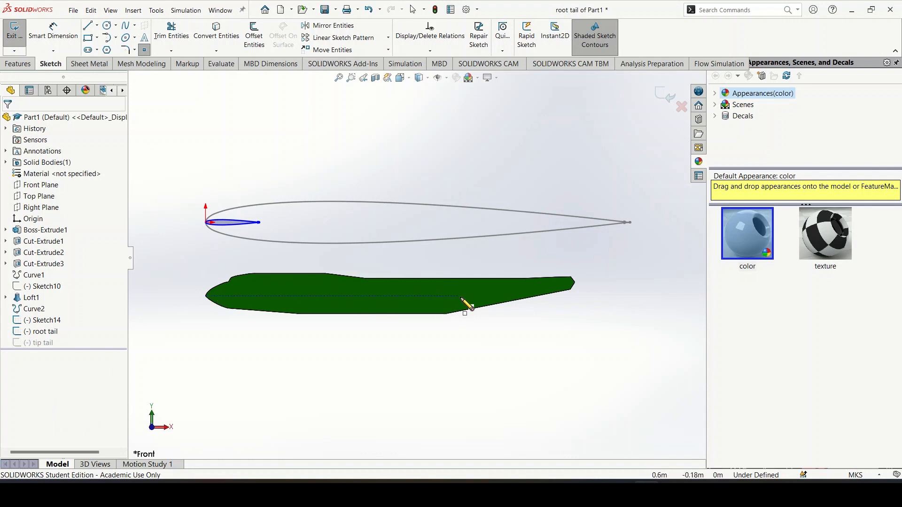
pyautogui.scroll(-3, 565, 286)
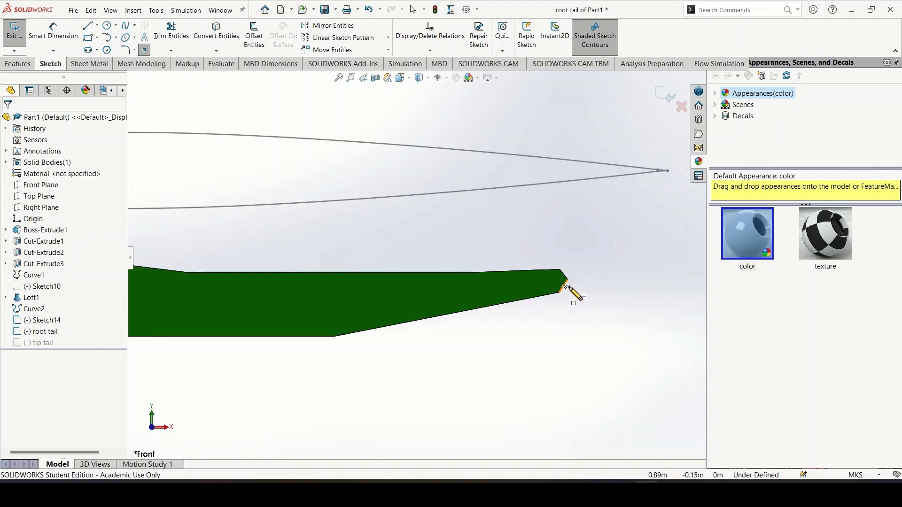
pyautogui.scroll(-2, 564, 286)
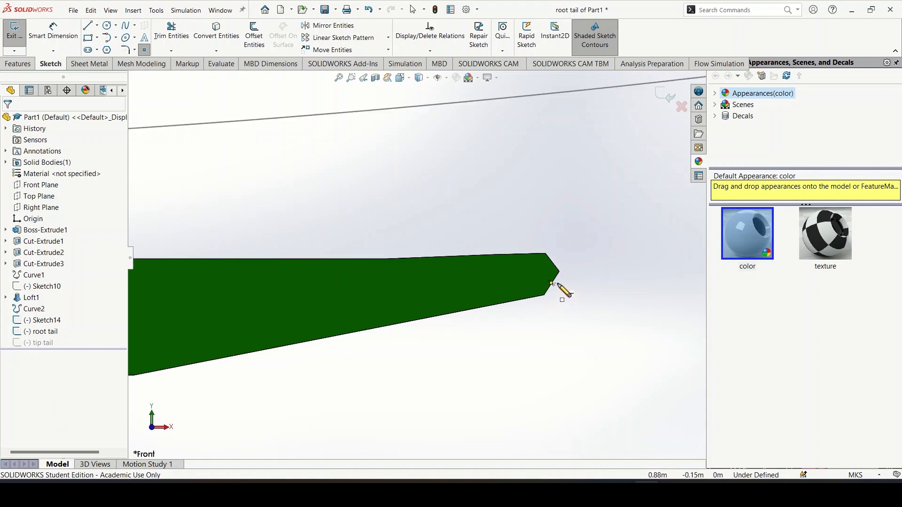
pyautogui.click(400, 284)
pyautogui.click(145, 50)
# Step: Dimension the horizontal distance from the origin to the aft fuselage point as 0.737 m
pyautogui.click(53, 31)
pyautogui.scroll(3, 446, 305)
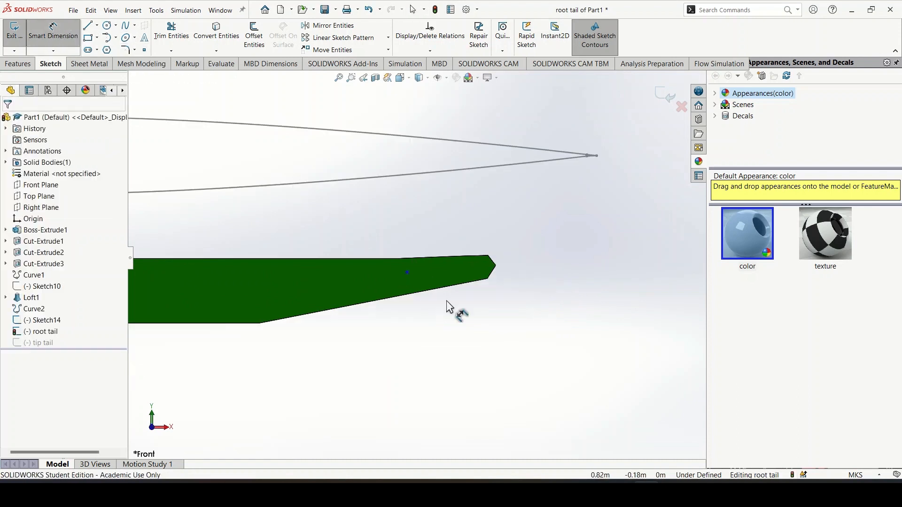
pyautogui.scroll(4, 408, 264)
pyautogui.click(414, 262)
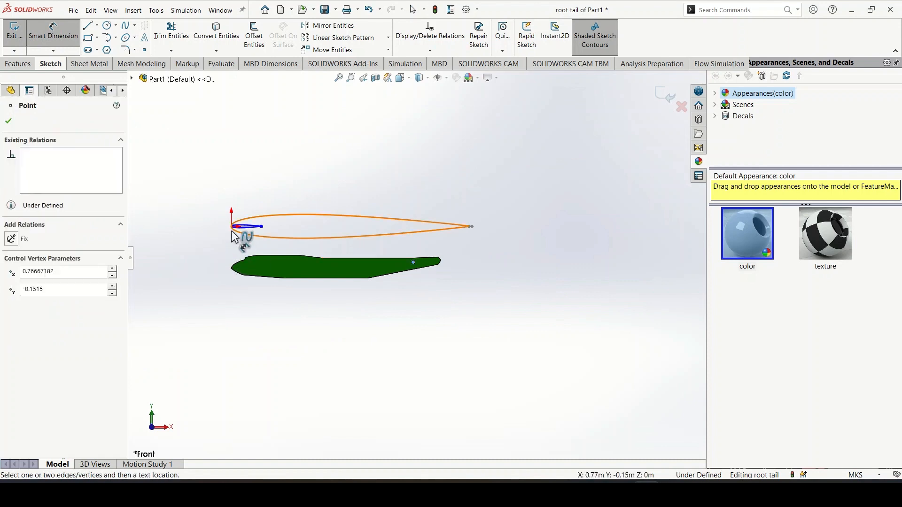
pyautogui.click(231, 226)
pyautogui.click(324, 144)
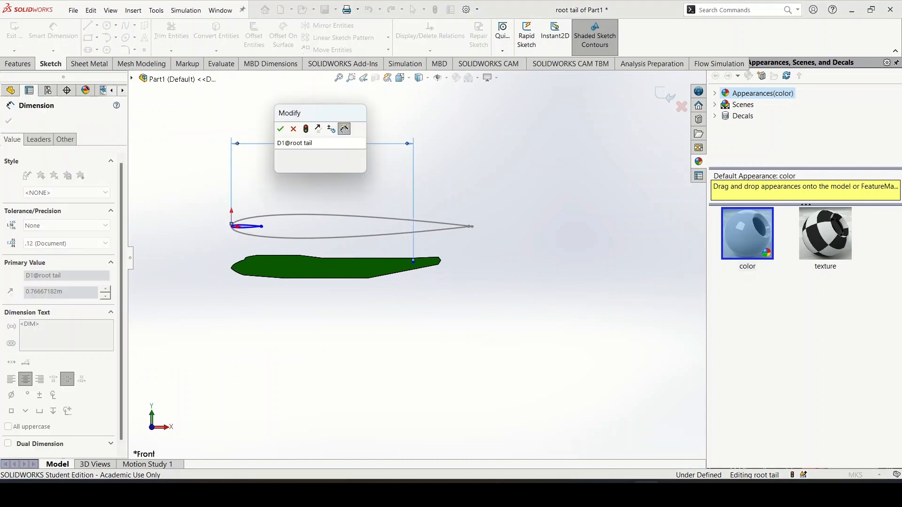
pyautogui.write('0.74')
pyautogui.press('Return')
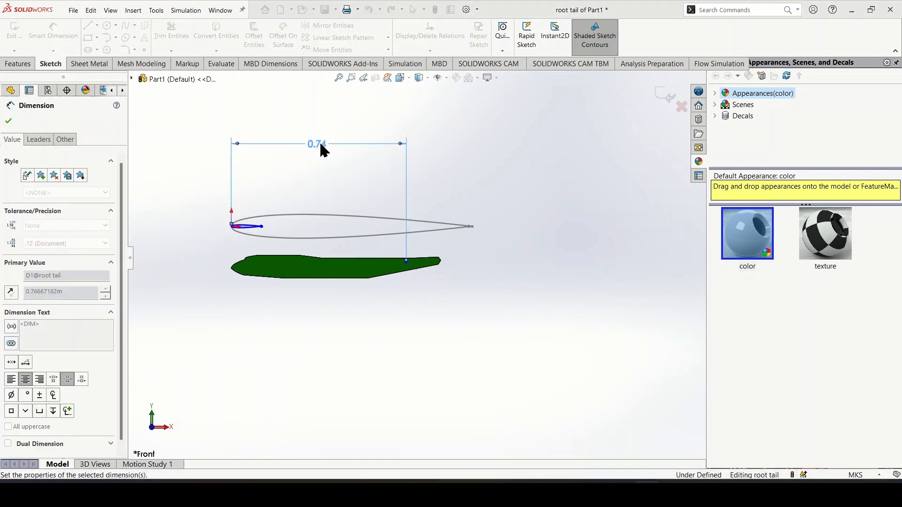
pyautogui.scroll(-1, 430, 250)
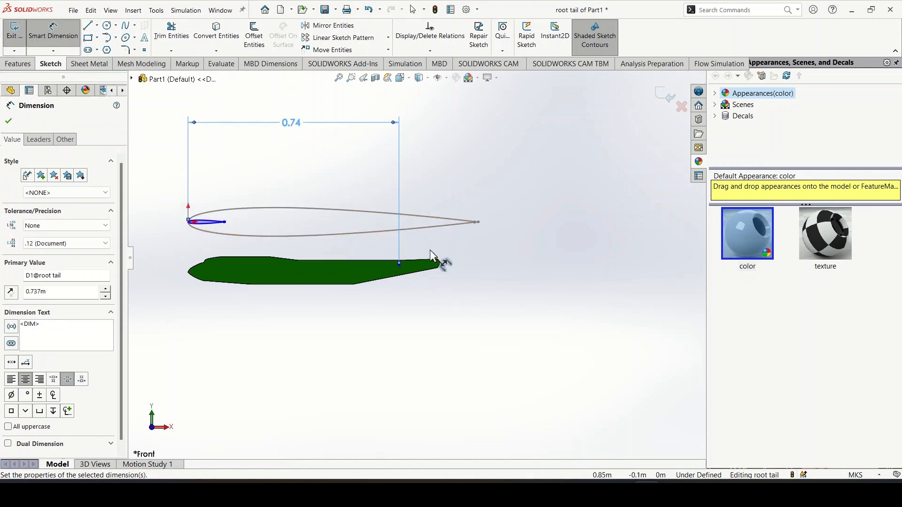
pyautogui.press('Escape')
# Step: Move the whole root tail airfoil from its leading edge at the origin to the aft fuselage point, and exit the sketch
pyautogui.click(156, 10)
pyautogui.moveTo(211, 324)
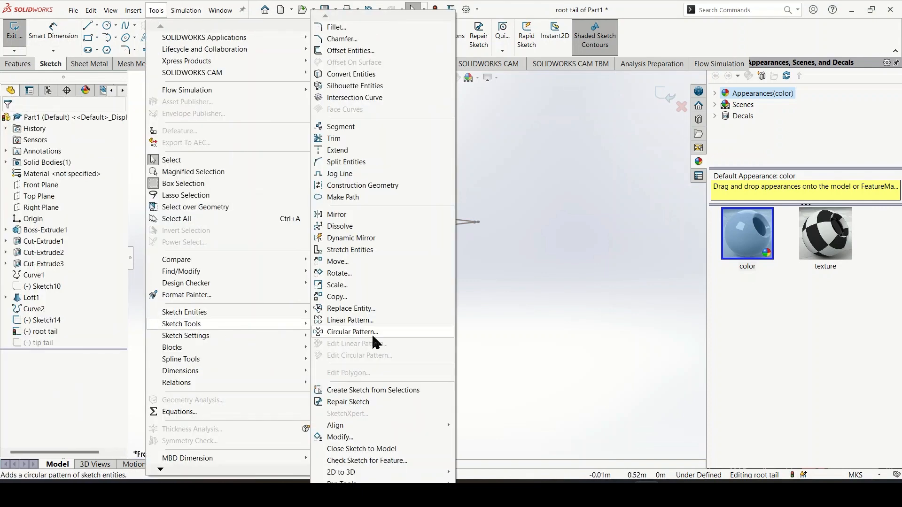
pyautogui.click(348, 267)
pyautogui.moveTo(161, 203); pyautogui.dragTo(238, 237)
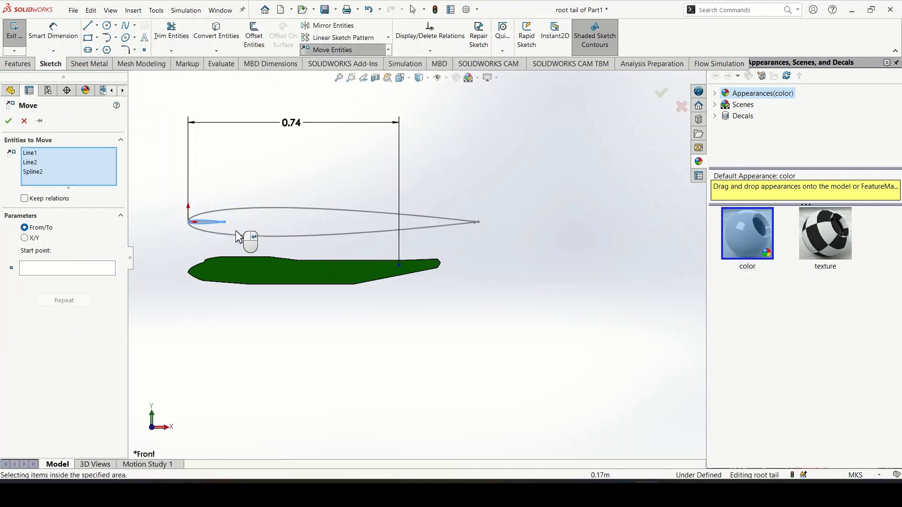
pyautogui.click(66, 266)
pyautogui.click(188, 221)
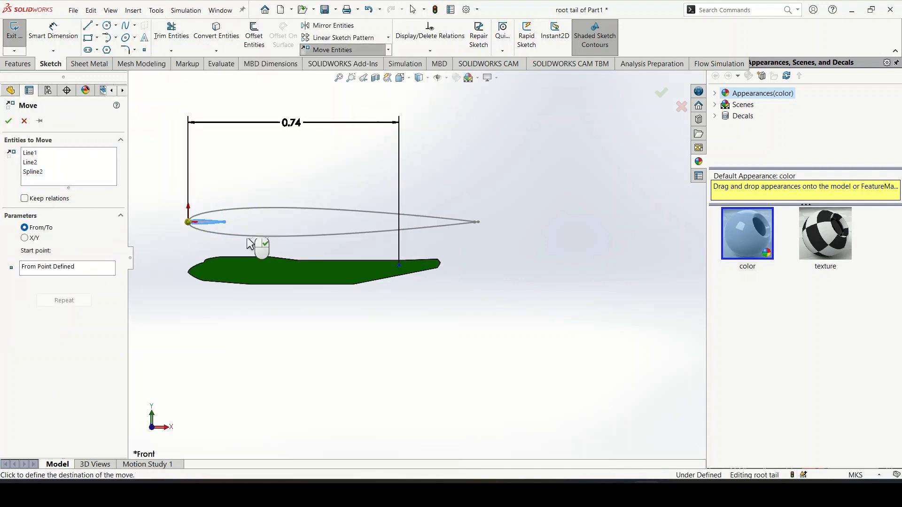
pyautogui.click(399, 265)
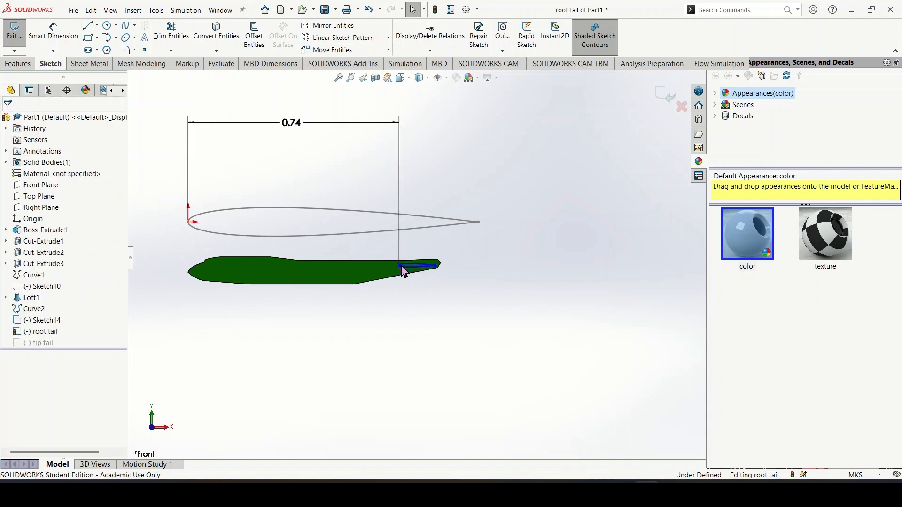
pyautogui.click(667, 94)
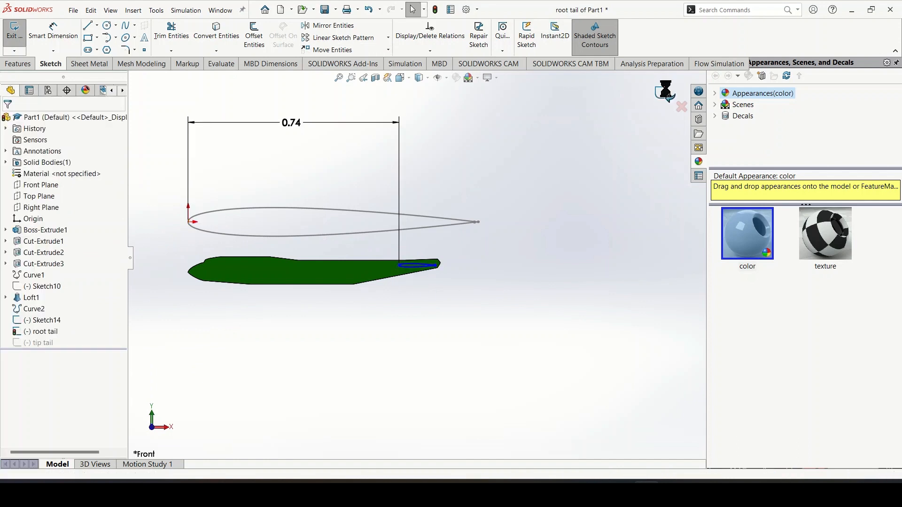
# Step: Change the root tail sketch's plane from the Front Plane to the fuselage's flat green centre face
pyautogui.moveTo(503, 202); pyautogui.dragTo(476, 355, button='middle')
pyautogui.scroll(-2, 401, 298)
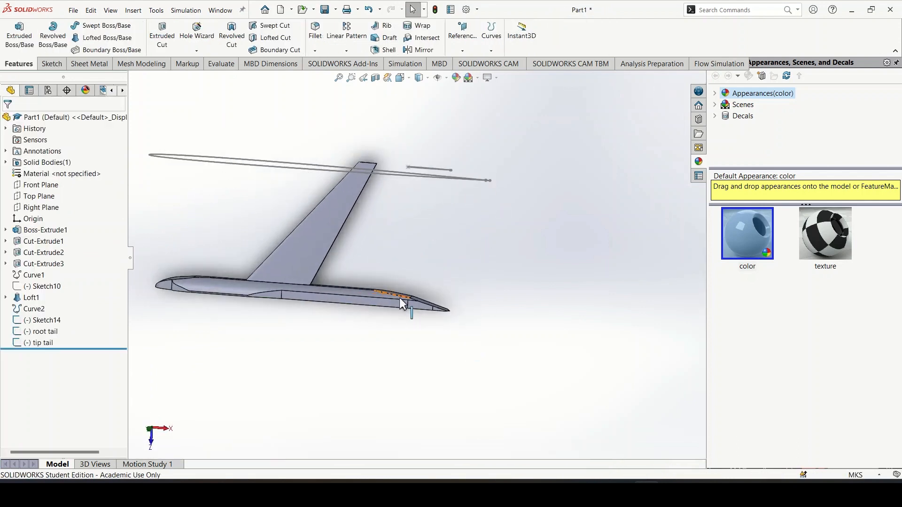
pyautogui.moveTo(527, 121); pyautogui.dragTo(472, 259, button='middle')
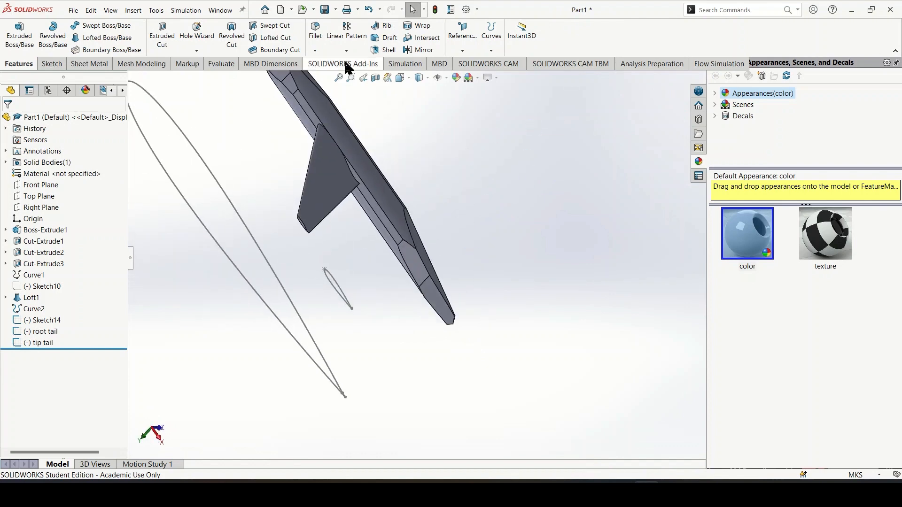
pyautogui.click(402, 77)
pyautogui.click(462, 104)
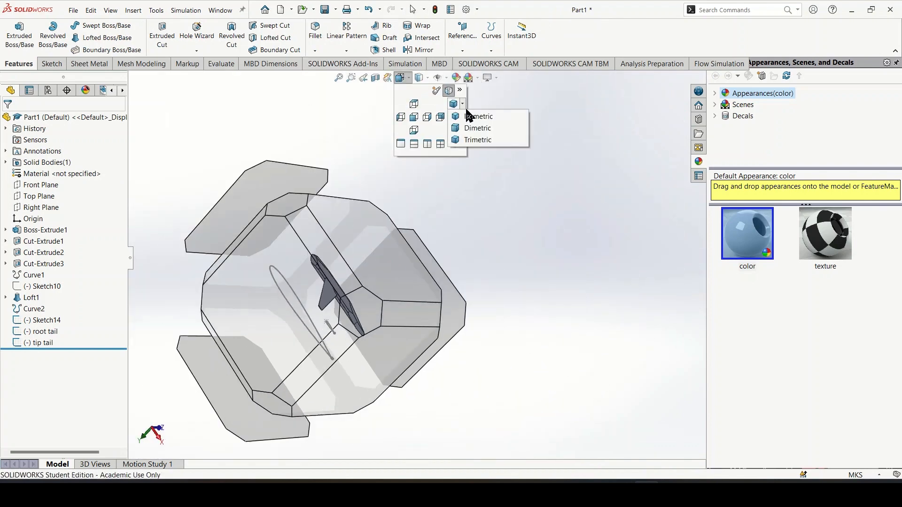
pyautogui.click(486, 139)
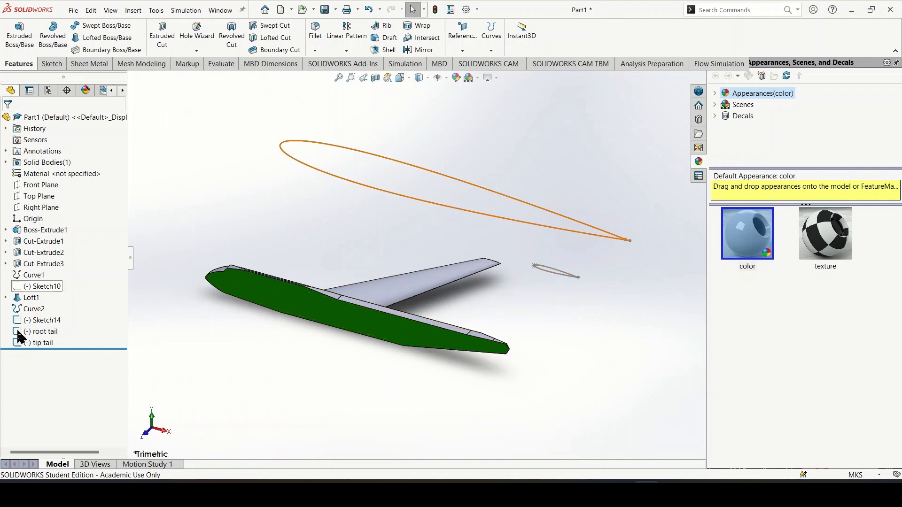
pyautogui.click(42, 331)
pyautogui.click(61, 310)
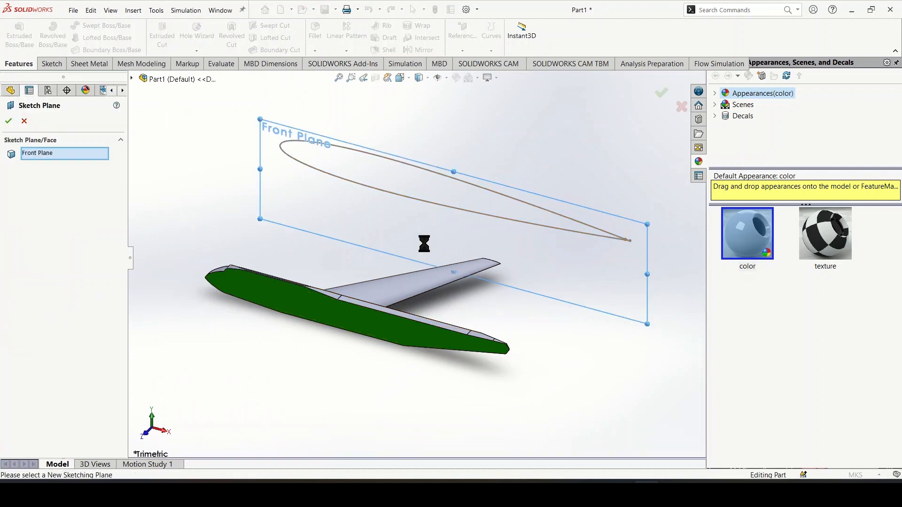
pyautogui.rightClick(52, 154)
pyautogui.click(92, 160)
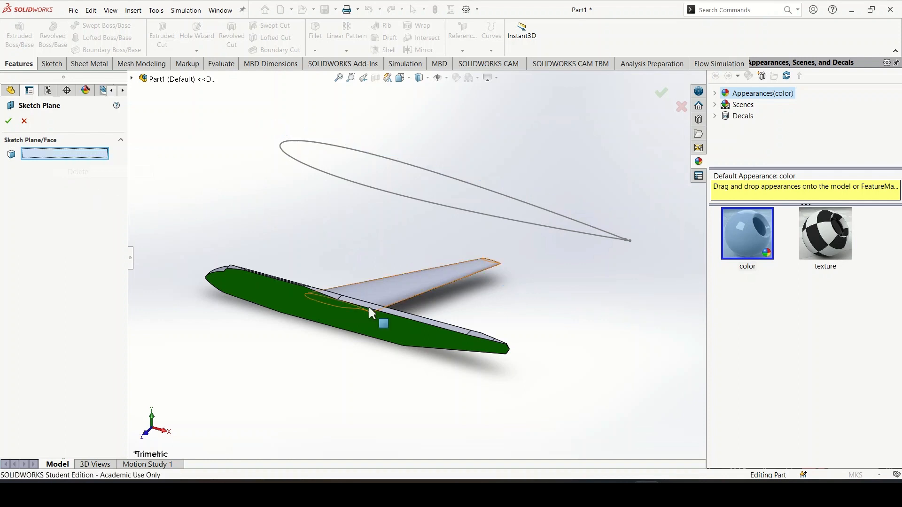
pyautogui.click(390, 325)
pyautogui.click(9, 123)
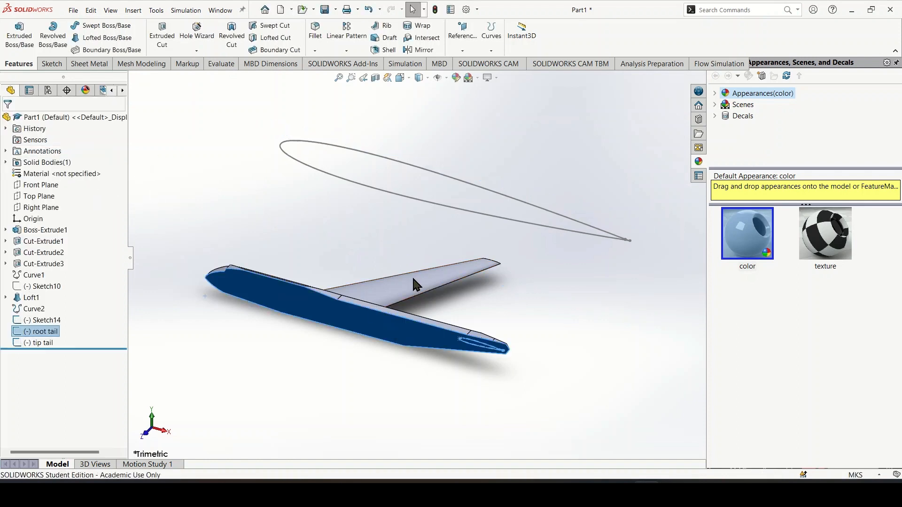
# Step: Switch to Paint and examine the horizontal tail's root and tip in the Top View.jpg blueprint
pyautogui.click(573, 314)
pyautogui.moveTo(564, 302)
pyautogui.mouseDown(button='middle')
pyautogui.moveTo(496, 294)
pyautogui.moveTo(413, 312)
pyautogui.mouseUp(button='middle')
pyautogui.click(45, 342)
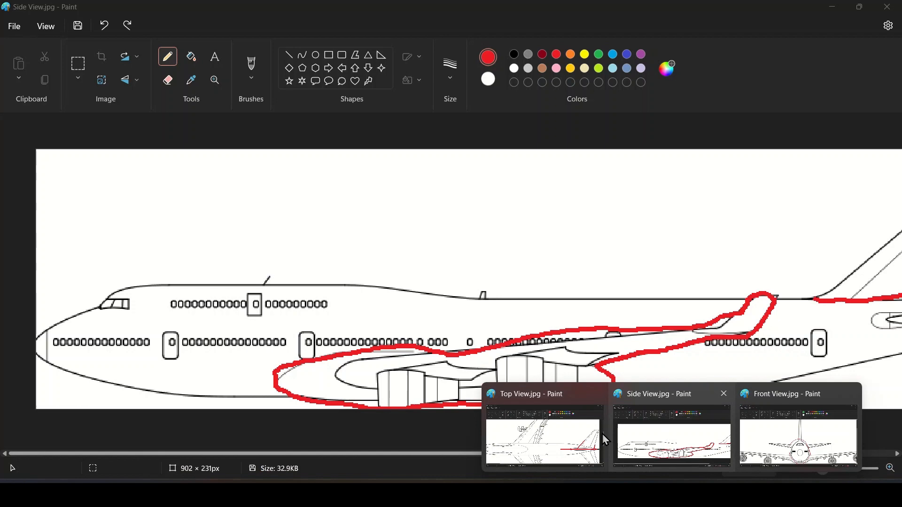
pyautogui.click(588, 434)
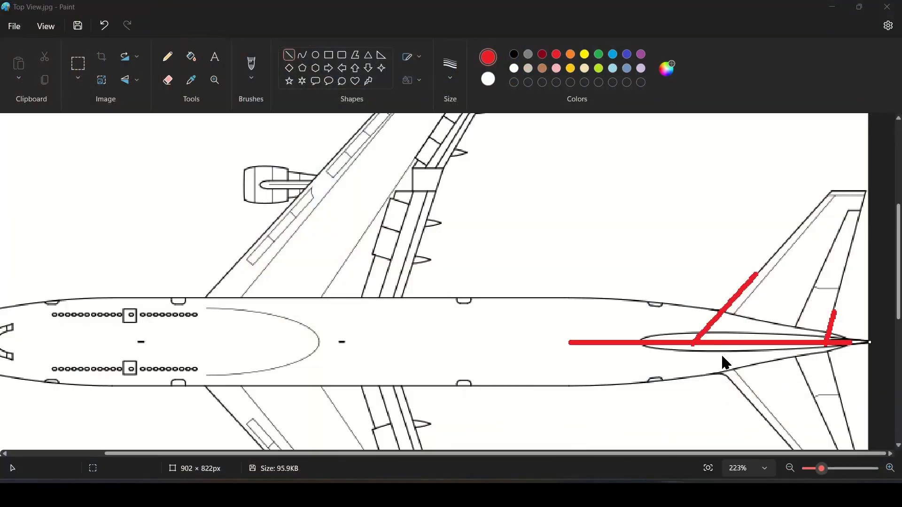
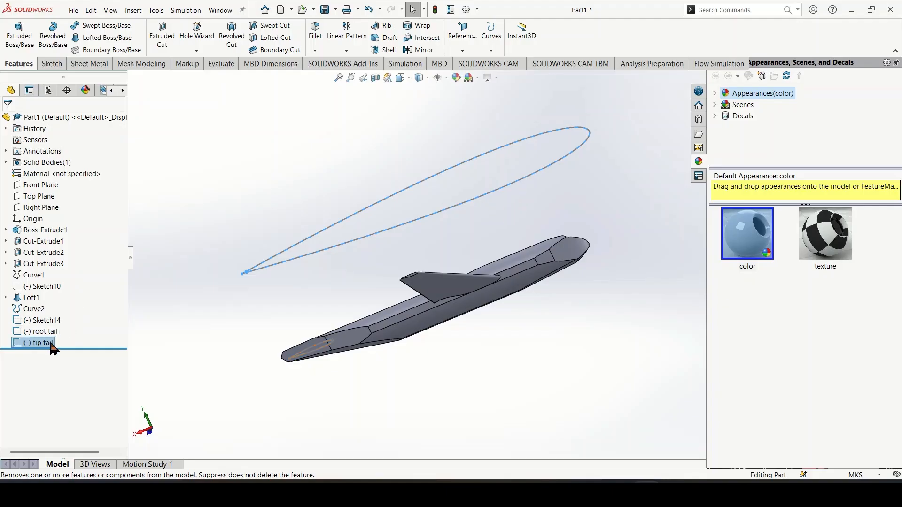
# Step: Switch back to SOLIDWORKS and scale the whole airfoil in the tip tail sketch by 0.125 about its leading edge at the origin
pyautogui.rightClick(49, 346)
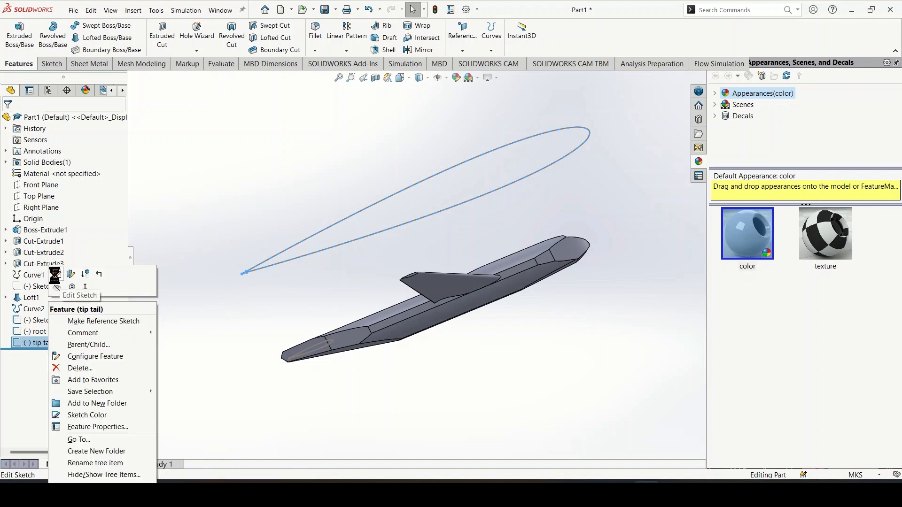
pyautogui.click(71, 275)
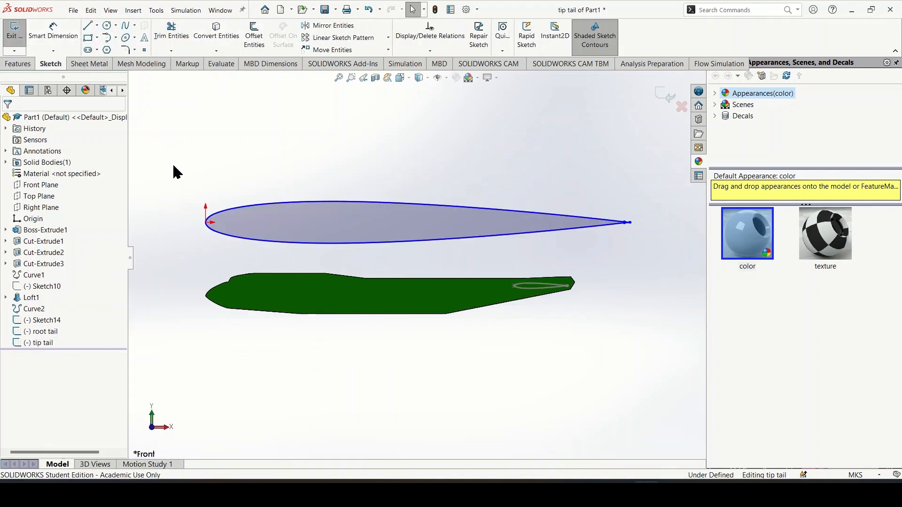
pyautogui.moveTo(174, 166)
pyautogui.mouseDown()
pyautogui.moveTo(625, 238)
pyautogui.moveTo(663, 256)
pyautogui.mouseUp()
pyautogui.click(156, 11)
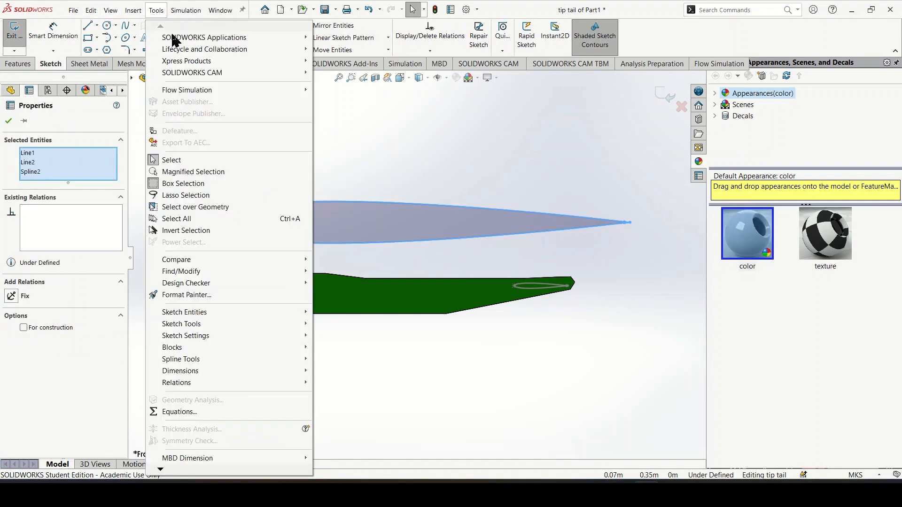
pyautogui.moveTo(184, 324)
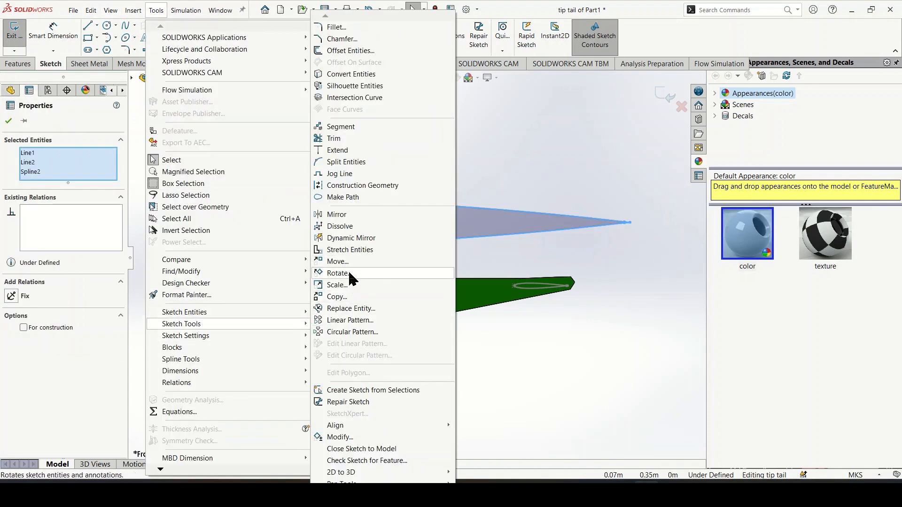
pyautogui.click(344, 284)
pyautogui.moveTo(52, 244); pyautogui.dragTo(3, 246)
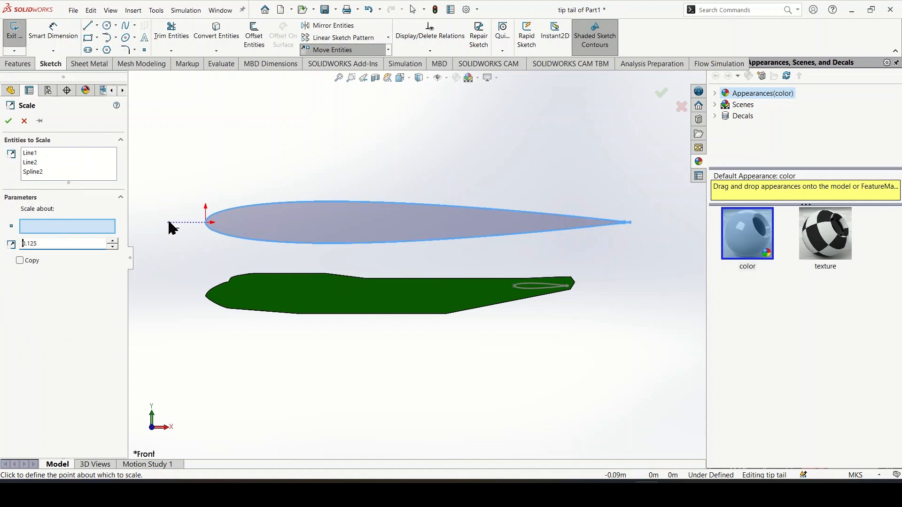
pyautogui.click(206, 222)
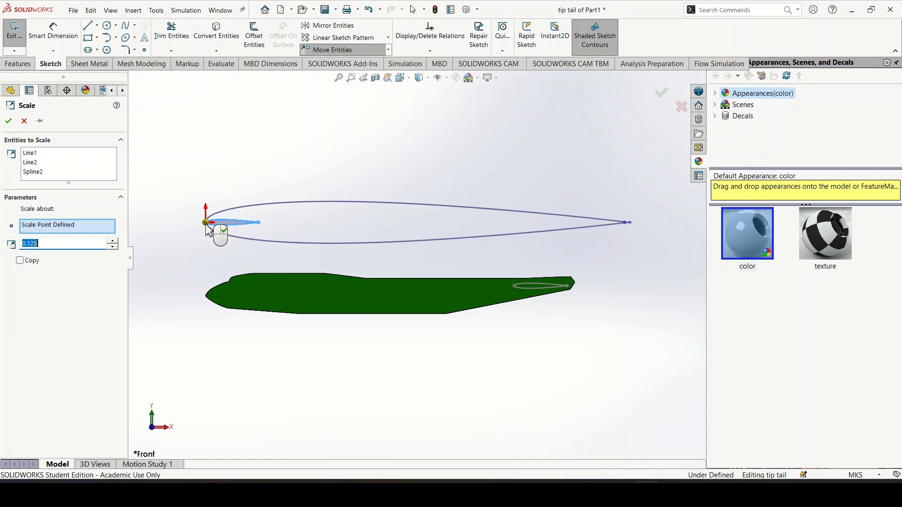
pyautogui.click(660, 97)
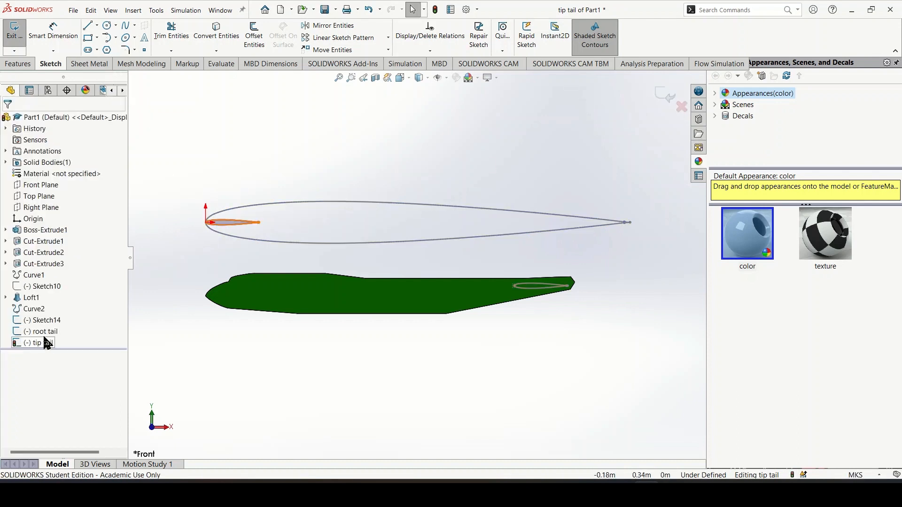
# Step: Place a point in the tip tail sketch coincident with the leading edge of the root tail airfoil
pyautogui.click(144, 50)
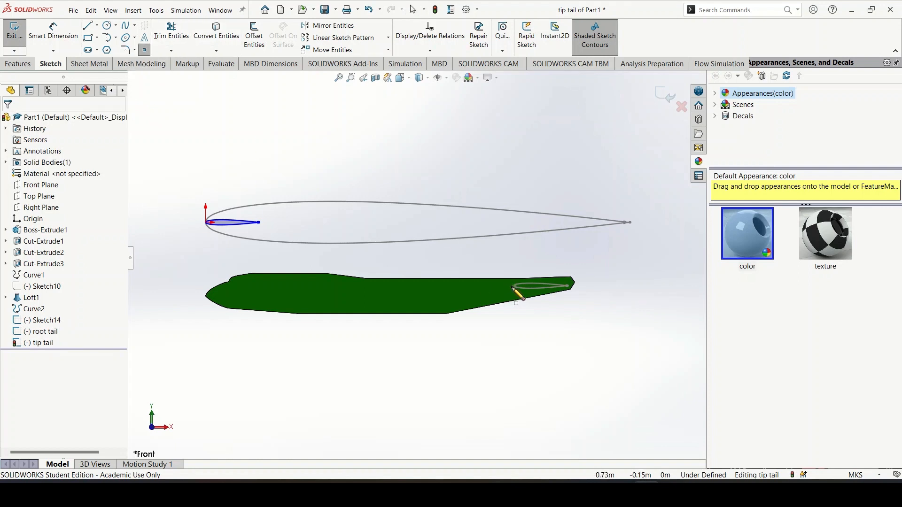
pyautogui.scroll(2, 518, 298)
pyautogui.scroll(-10, 446, 276)
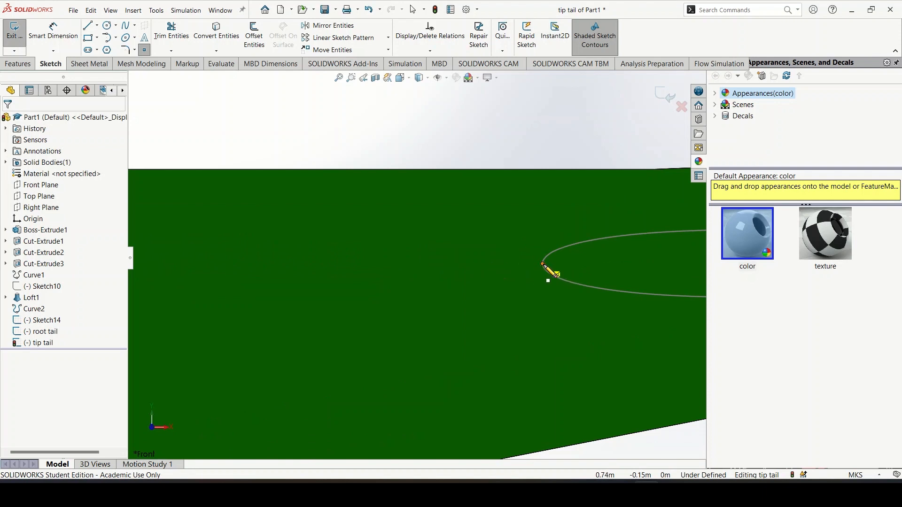
pyautogui.click(543, 264)
pyautogui.scroll(5, 521, 328)
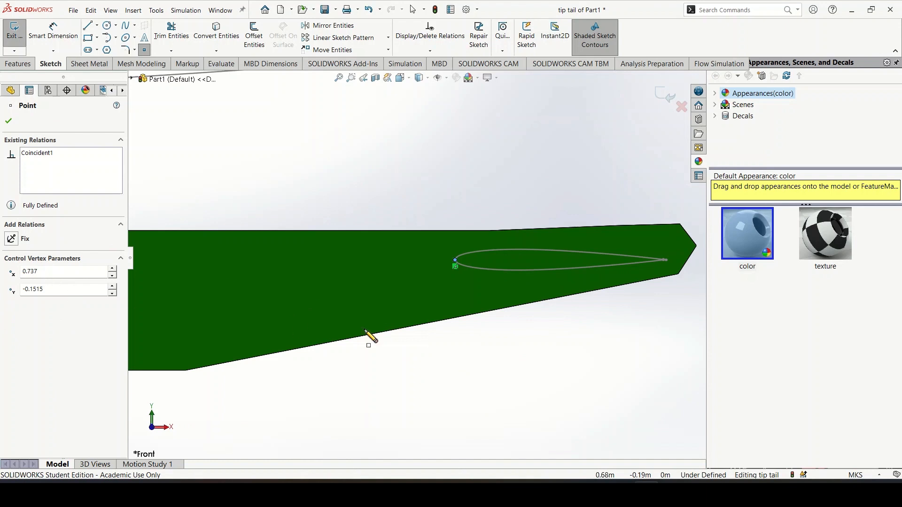
pyautogui.scroll(5, 371, 333)
pyautogui.scroll(2, 446, 340)
pyautogui.scroll(-1, 305, 264)
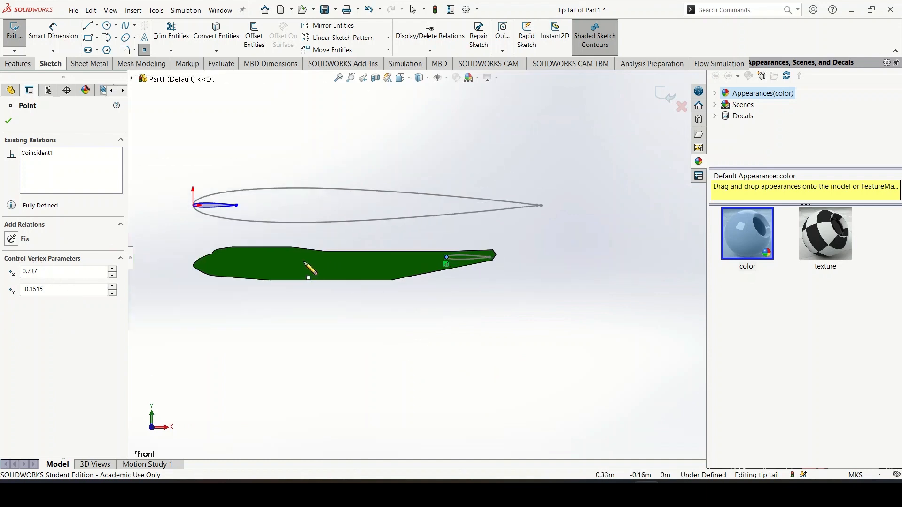
# Step: Try to set the X coordinate of the point in the tip tail sketch to 0.866
pyautogui.scroll(-1, 307, 268)
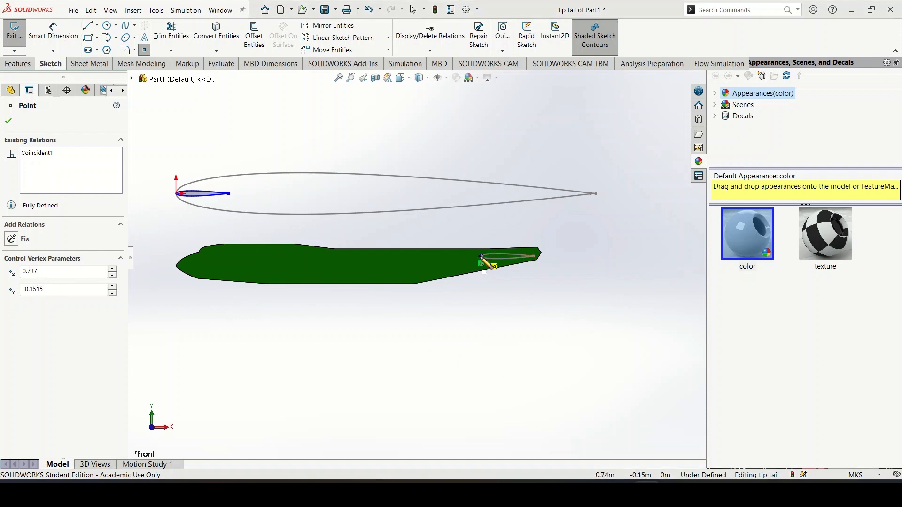
pyautogui.moveTo(77, 274); pyautogui.dragTo(26, 264)
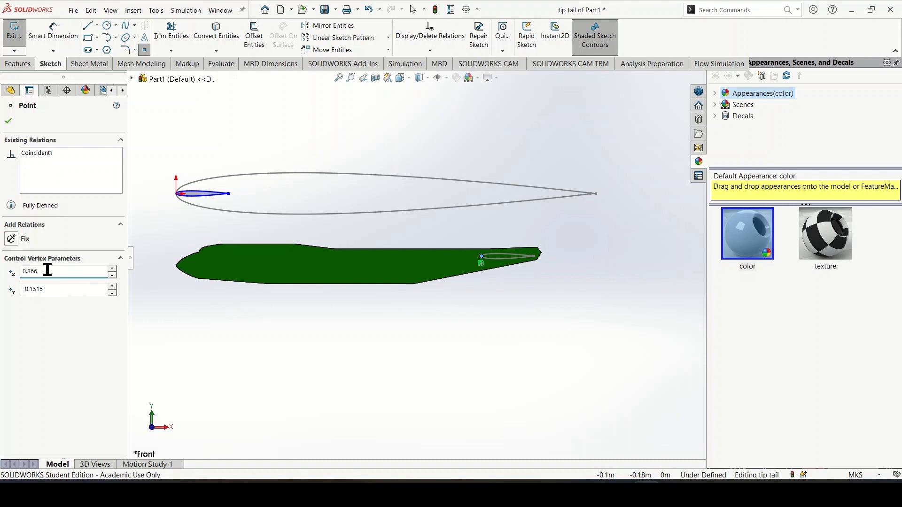
pyautogui.click(8, 121)
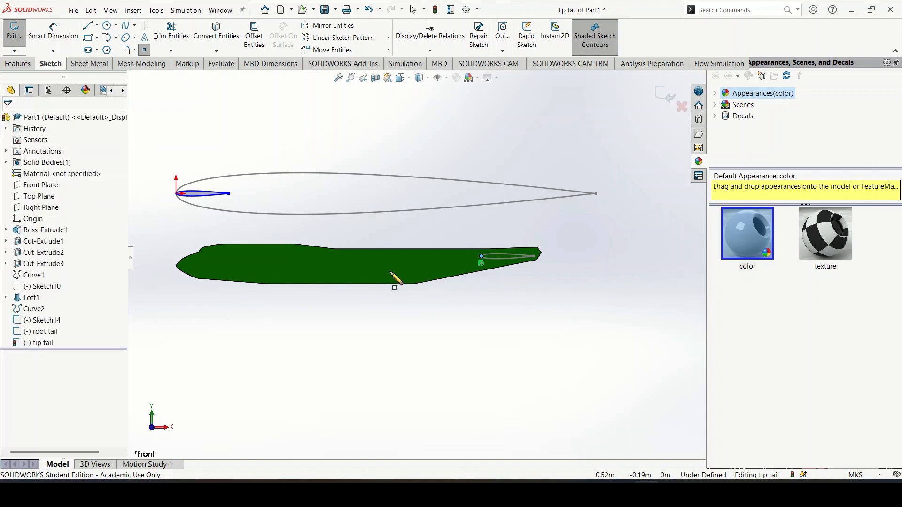
# Step: Delete the point's coincident relation to the root tail airfoil's leading edge in the tip tail sketch
pyautogui.scroll(-5, 510, 257)
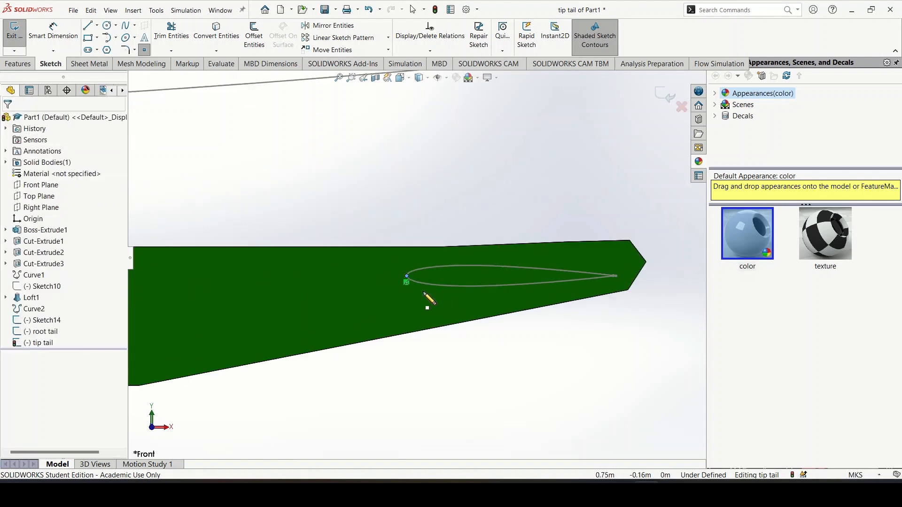
pyautogui.scroll(3, 423, 289)
pyautogui.moveTo(451, 236)
pyautogui.mouseDown(button='middle')
pyautogui.moveTo(447, 258)
pyautogui.moveTo(449, 233)
pyautogui.mouseUp(button='middle')
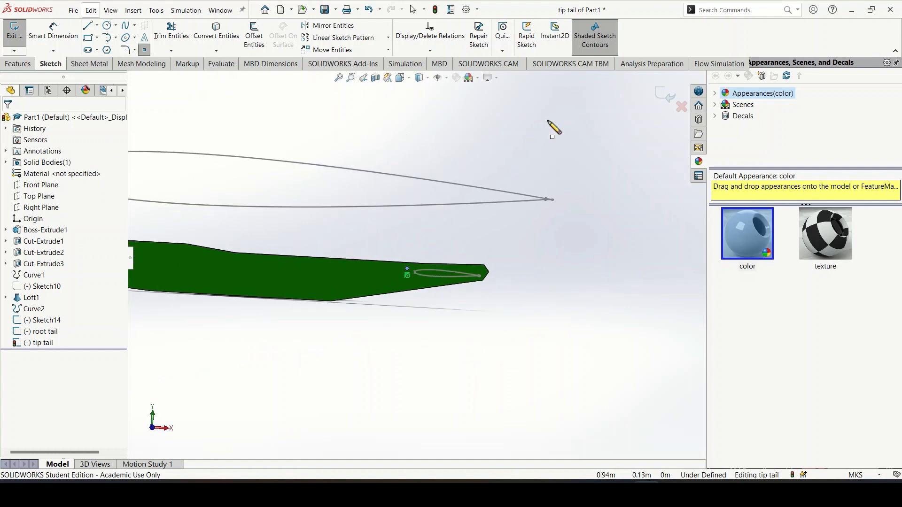
pyautogui.click(400, 78)
pyautogui.click(368, 327)
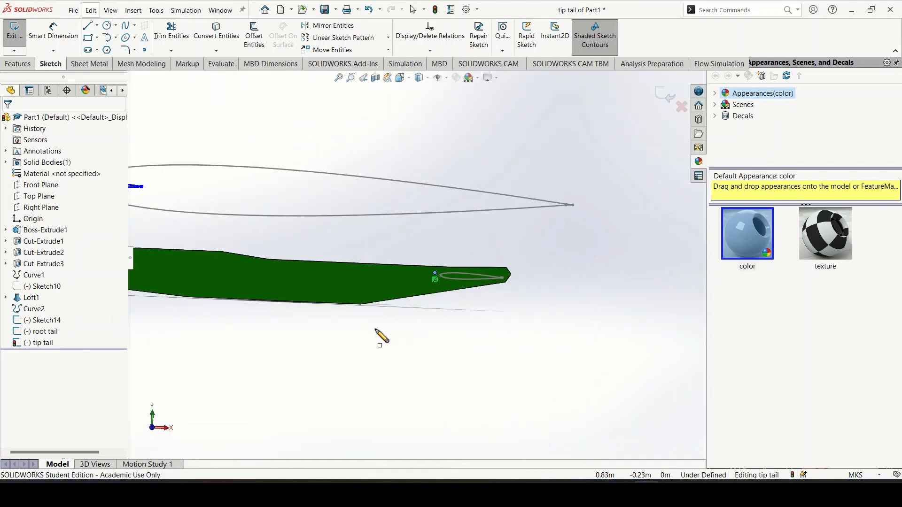
pyautogui.scroll(-6, 540, 300)
pyautogui.scroll(-3, 491, 279)
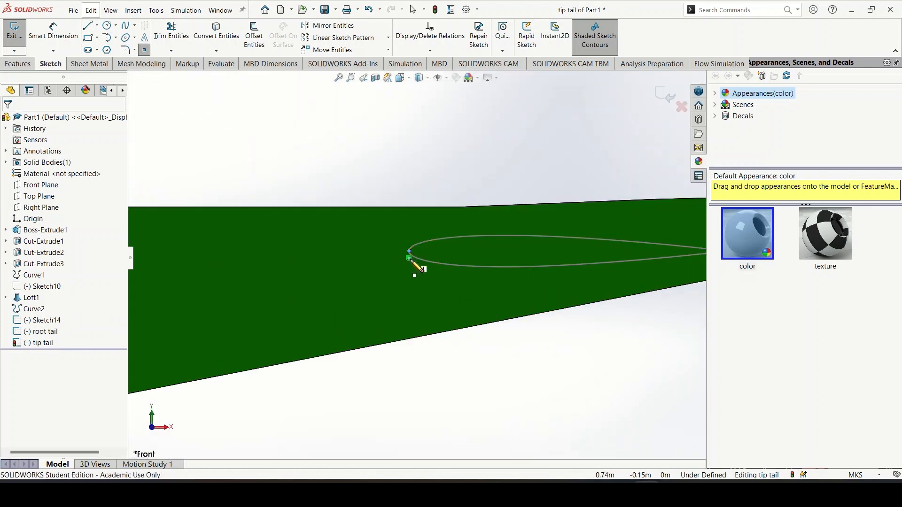
pyautogui.press('Escape')
# Step: Dimension the horizontal distance from the origin to the point in the tip tail sketch as 0.866 m
pyautogui.scroll(8, 452, 308)
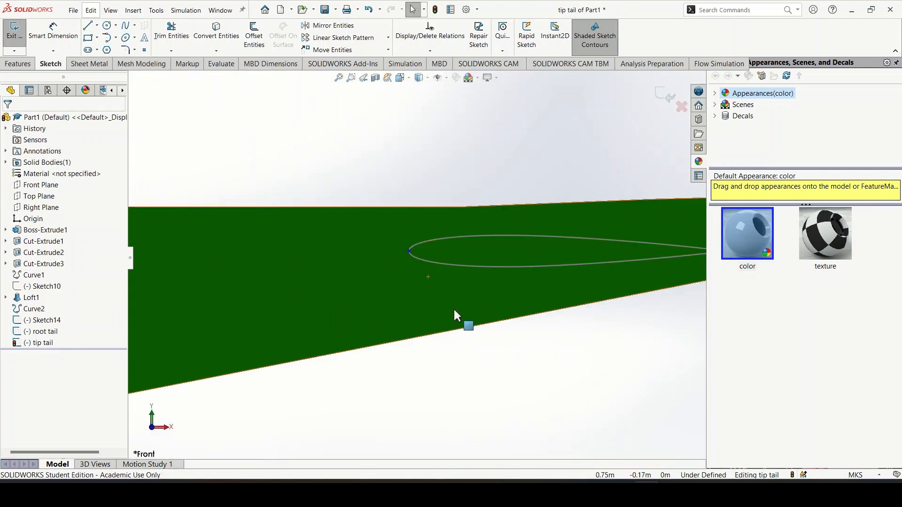
pyautogui.scroll(-1, 350, 265)
pyautogui.click(53, 33)
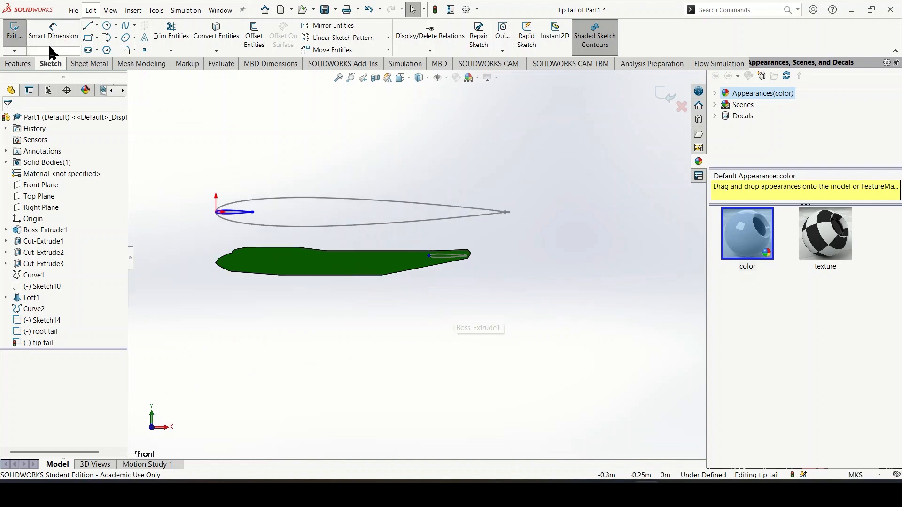
pyautogui.click(428, 256)
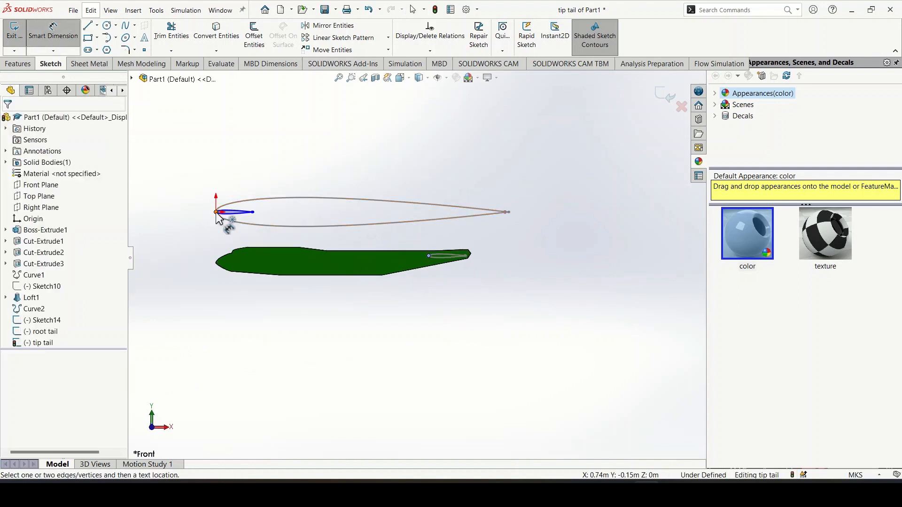
pyautogui.click(216, 211)
pyautogui.click(317, 155)
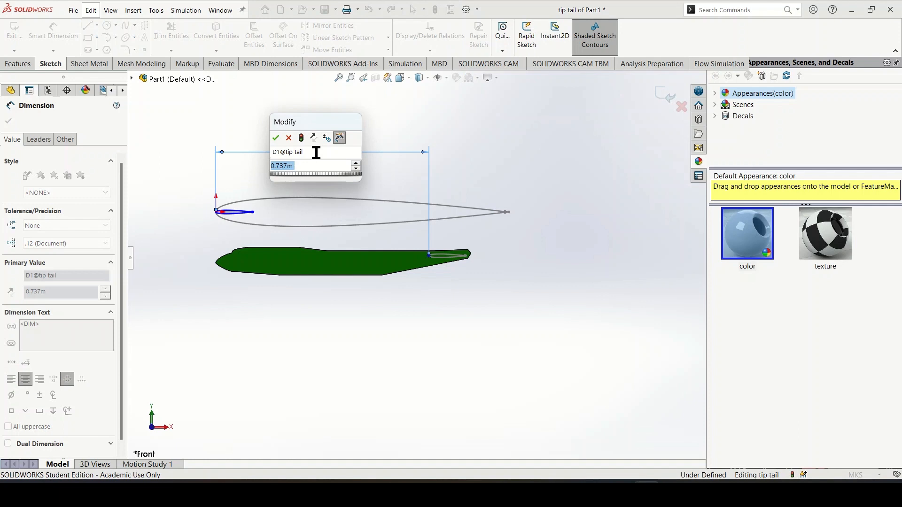
pyautogui.write('0.05')
pyautogui.press('Return')
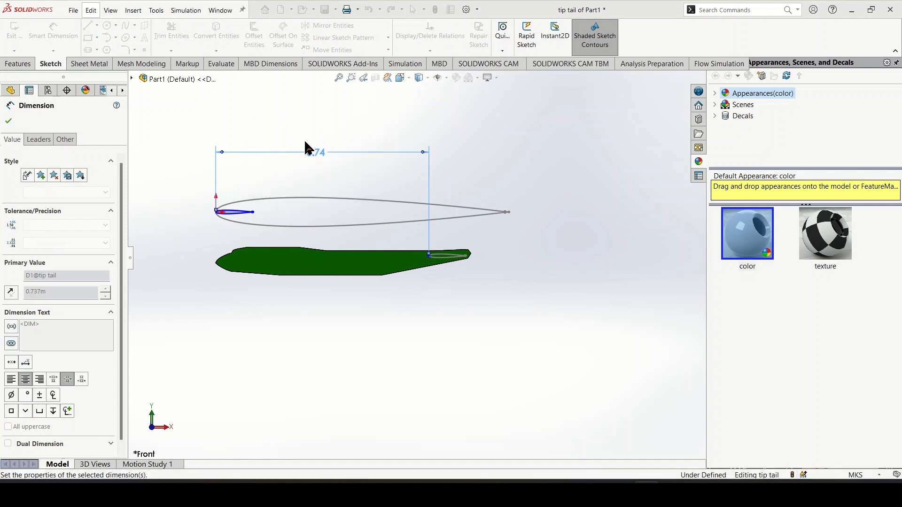
pyautogui.scroll(-3, 465, 257)
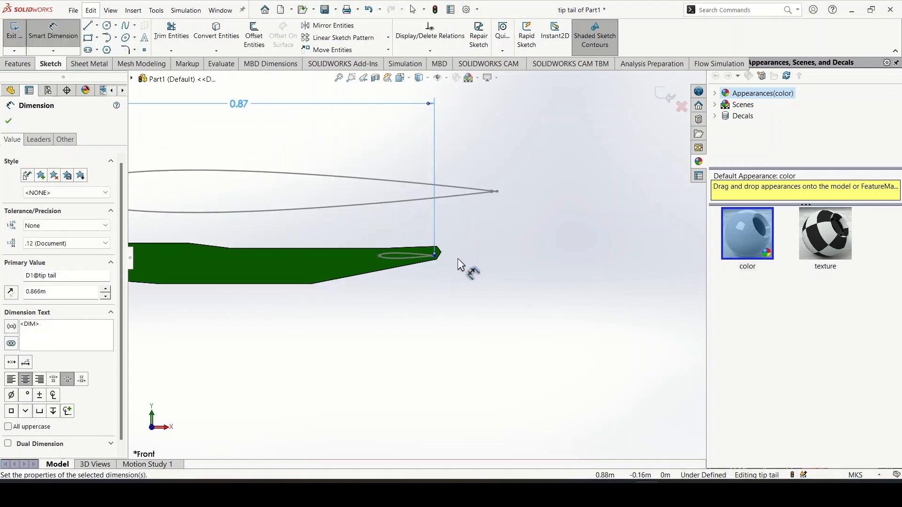
pyautogui.scroll(3, 365, 257)
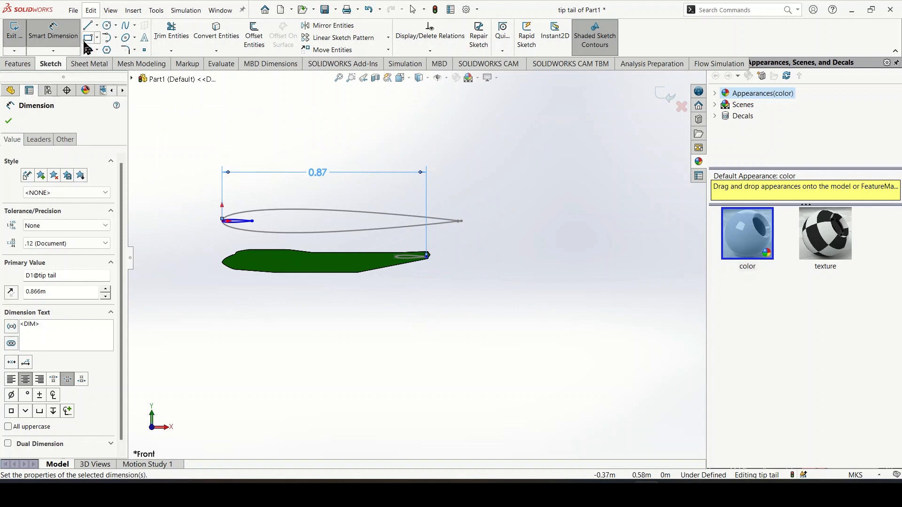
pyautogui.press('Escape')
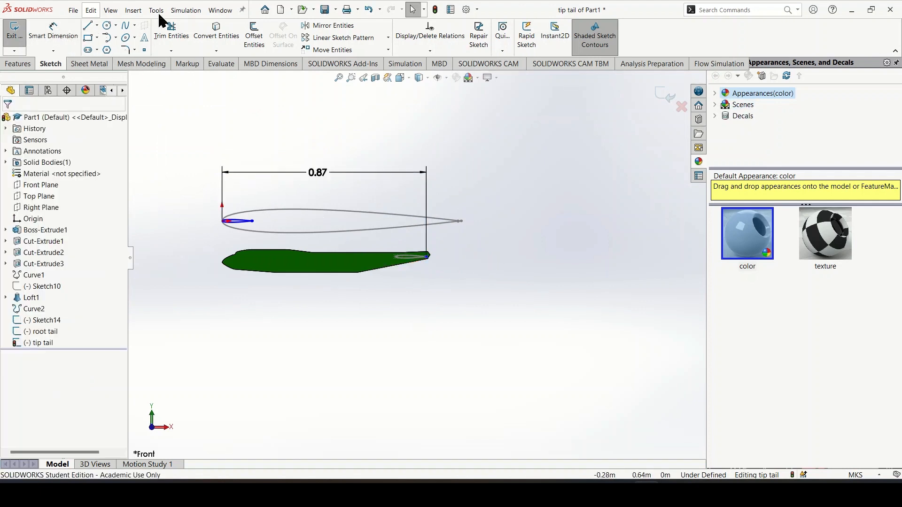
# Step: Move the whole tip tail airfoil from its leading edge at the origin onto the dimensioned point and exit the sketch
pyautogui.moveTo(184, 193); pyautogui.dragTo(296, 252)
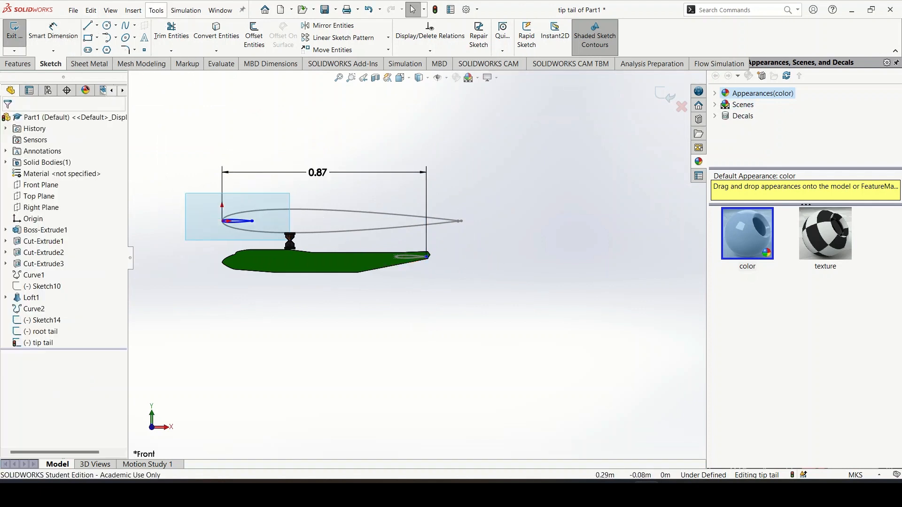
pyautogui.click(158, 11)
pyautogui.moveTo(208, 322)
pyautogui.click(354, 260)
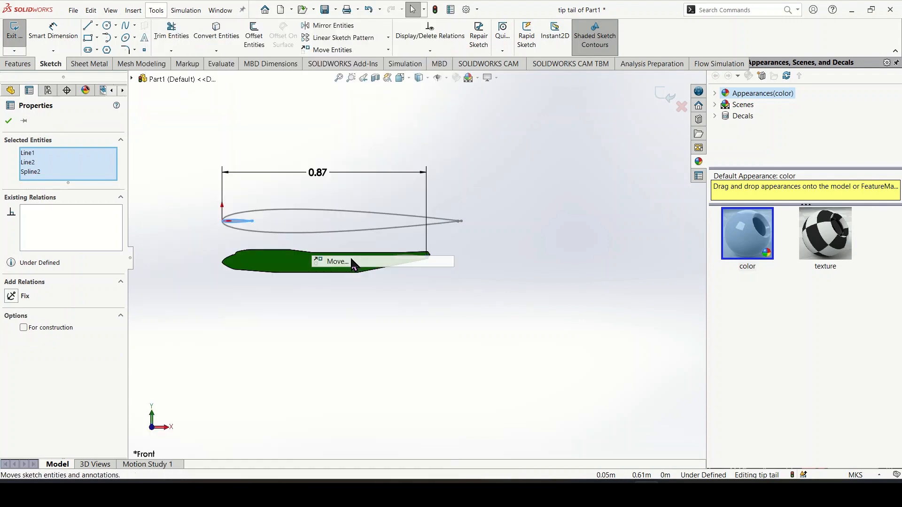
pyautogui.click(221, 222)
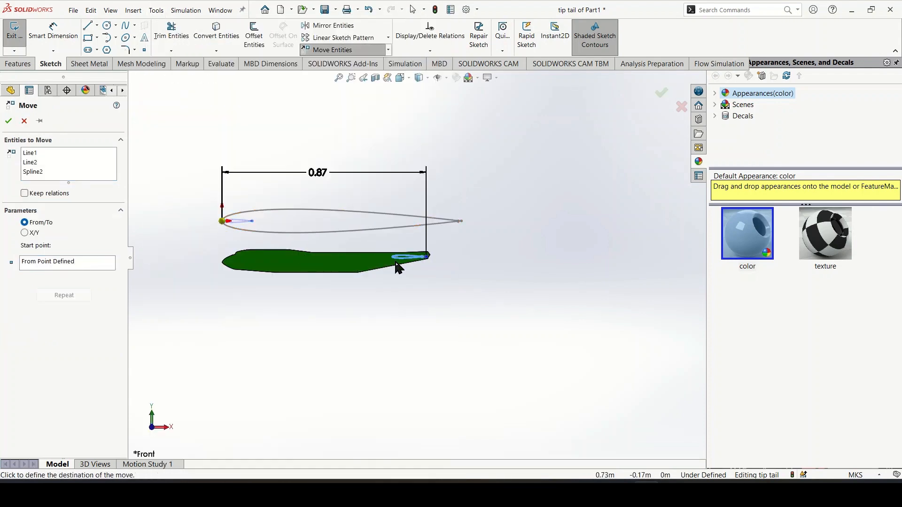
pyautogui.scroll(-5, 426, 256)
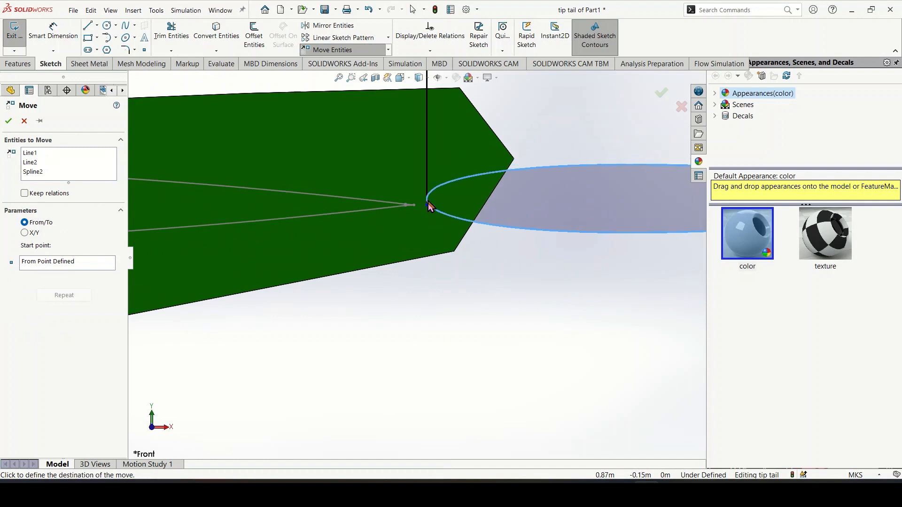
pyautogui.click(427, 205)
pyautogui.scroll(5, 441, 306)
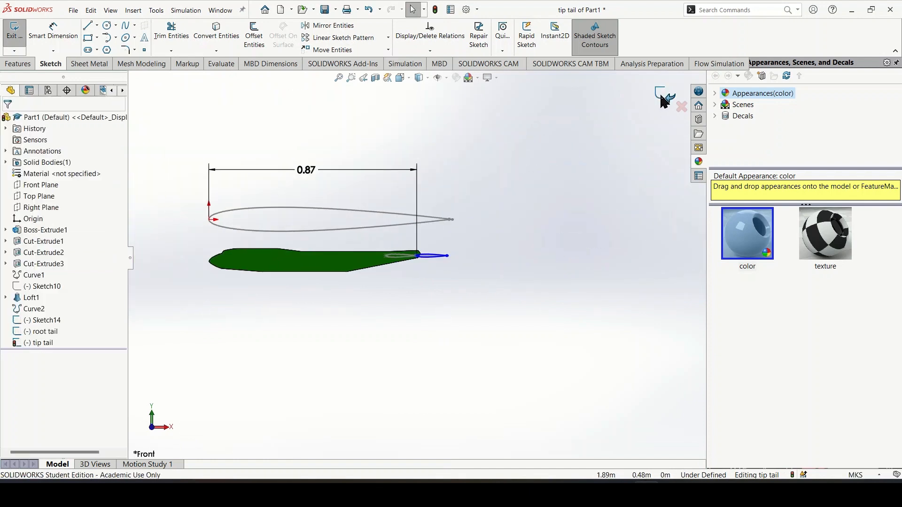
pyautogui.click(666, 96)
# Step: Hide the full-size airfoil sketch Sketch14
pyautogui.moveTo(447, 190)
pyautogui.mouseDown(button='middle')
pyautogui.moveTo(469, 187)
pyautogui.moveTo(425, 282)
pyautogui.mouseUp(button='middle')
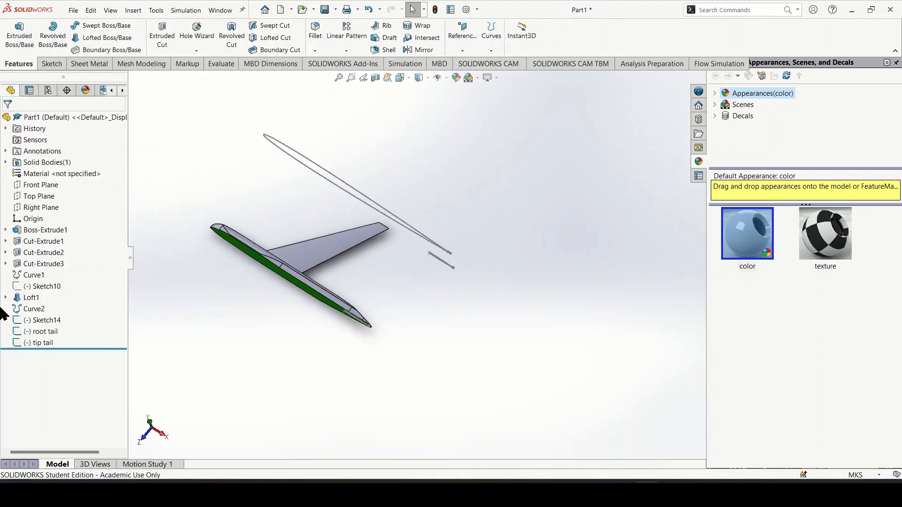
pyautogui.rightClick(32, 308)
pyautogui.rightClick(37, 321)
pyautogui.click(45, 288)
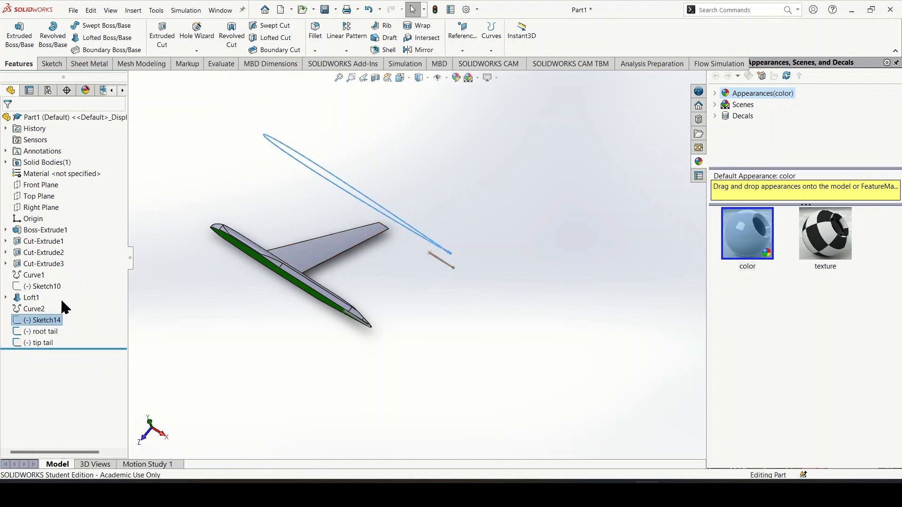
pyautogui.moveTo(288, 337)
pyautogui.mouseDown(button='middle')
pyautogui.moveTo(247, 322)
pyautogui.moveTo(207, 354)
pyautogui.moveTo(260, 365)
pyautogui.moveTo(277, 348)
pyautogui.mouseUp(button='middle')
pyautogui.moveTo(371, 321); pyautogui.dragTo(395, 383, button='middle')
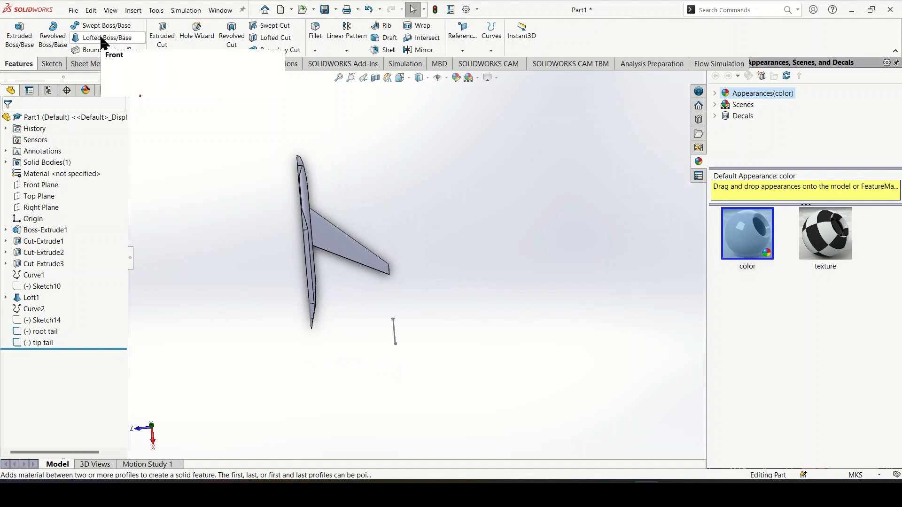
# Step: Switch to Paint and examine the horizontal tail's span relative to the fuselage and wing in the Top View.jpg blueprint
pyautogui.moveTo(818, 439)
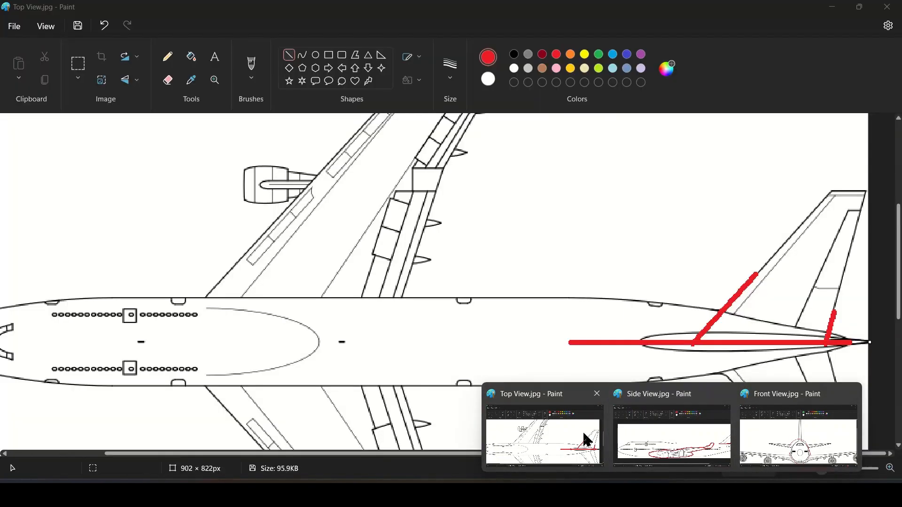
pyautogui.click(582, 431)
pyautogui.scroll(3, 444, 363)
pyautogui.scroll(-3, 423, 362)
pyautogui.keyDown('ctrl'); pyautogui.scroll(-2, 410, 363); pyautogui.keyUp('ctrl')
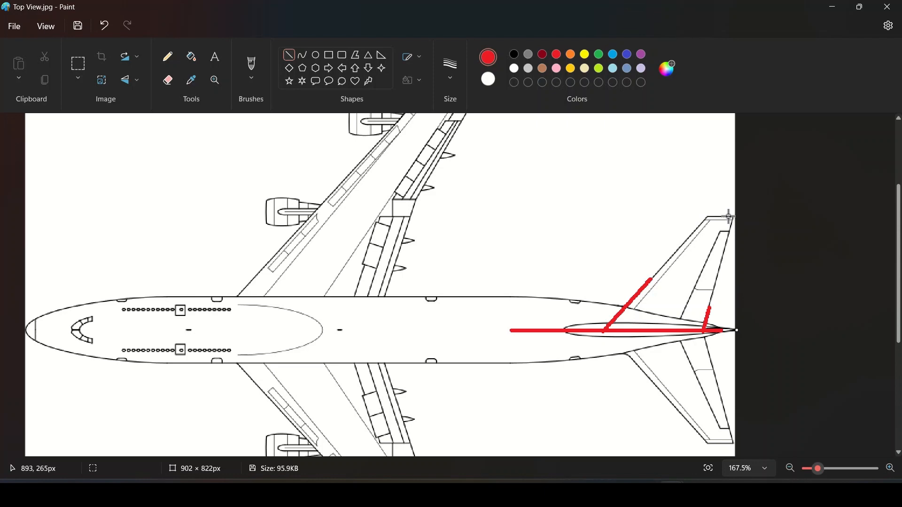
pyautogui.scroll(3, 694, 217)
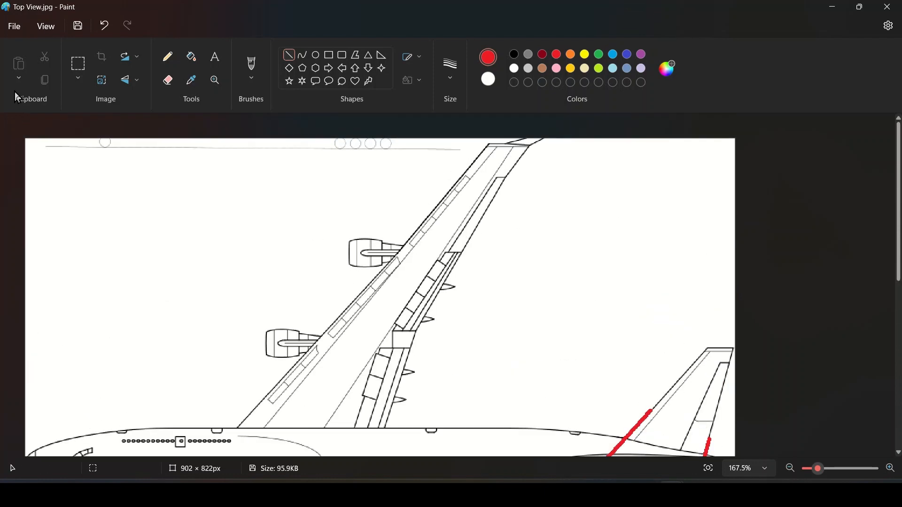
# Step: Switch back to SOLIDWORKS and create a reference plane offset 0.265 m from the Front Plane towards the fuselage
pyautogui.click(699, 423)
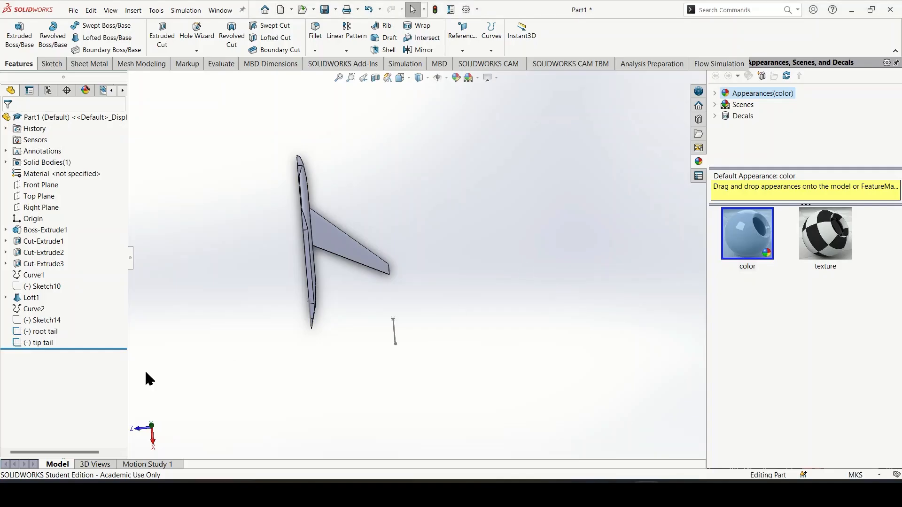
pyautogui.click(42, 185)
pyautogui.rightClick(43, 186)
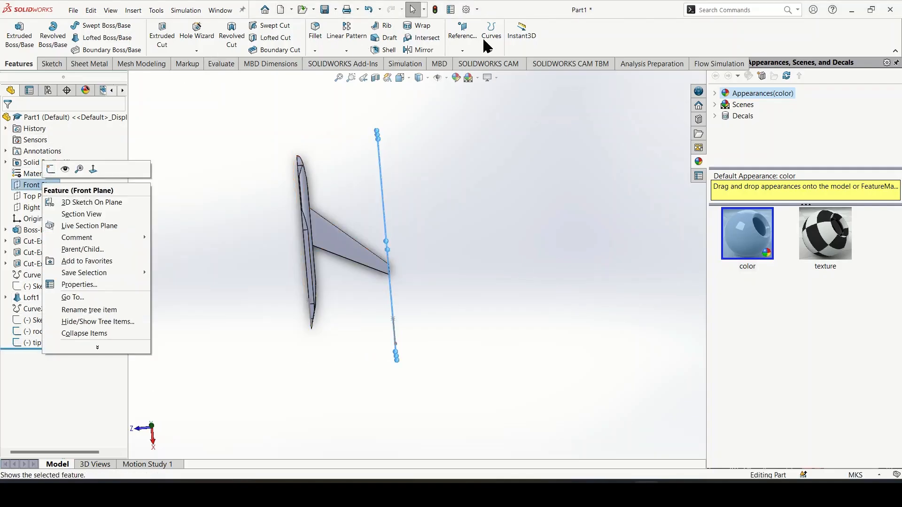
pyautogui.click(465, 42)
pyautogui.click(474, 60)
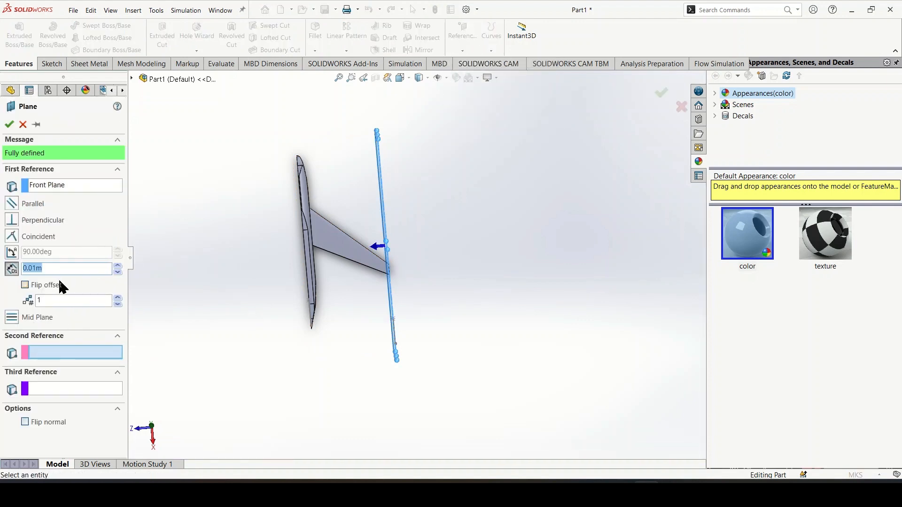
pyautogui.write('0.265')
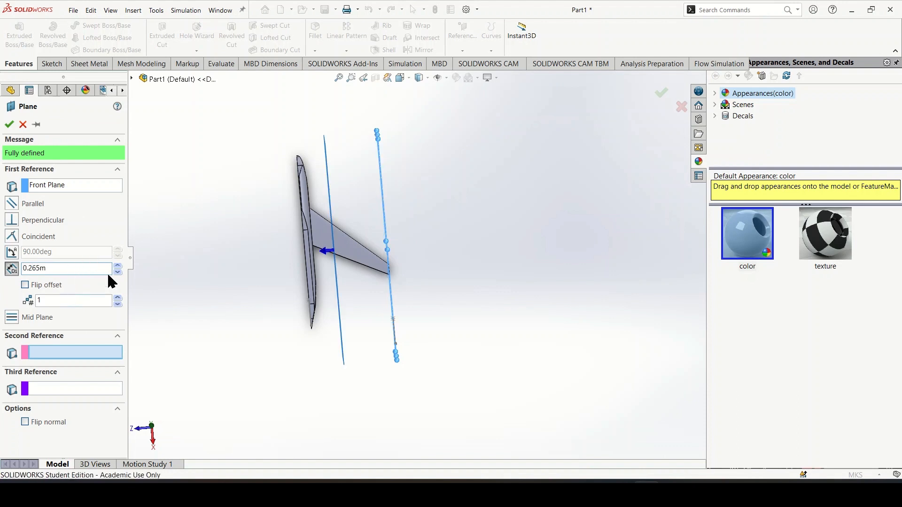
pyautogui.click(662, 93)
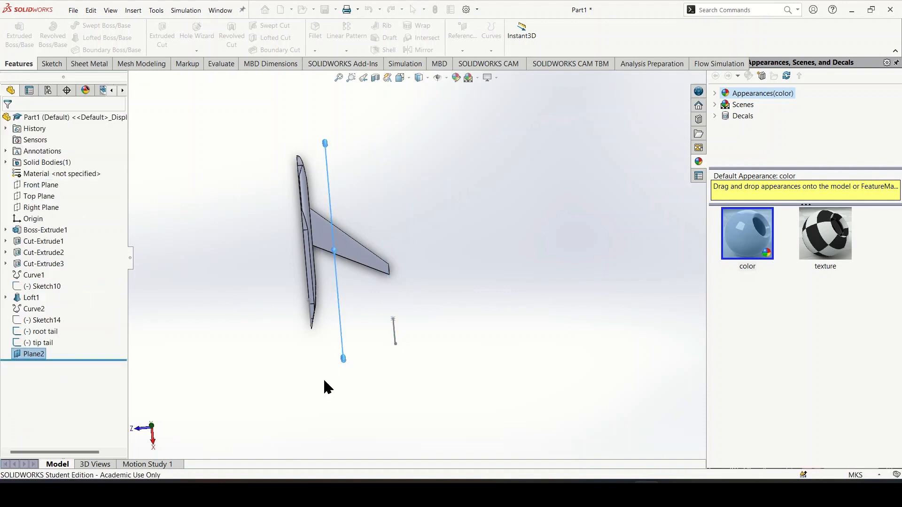
pyautogui.scroll(-1, 258, 374)
pyautogui.click(40, 343)
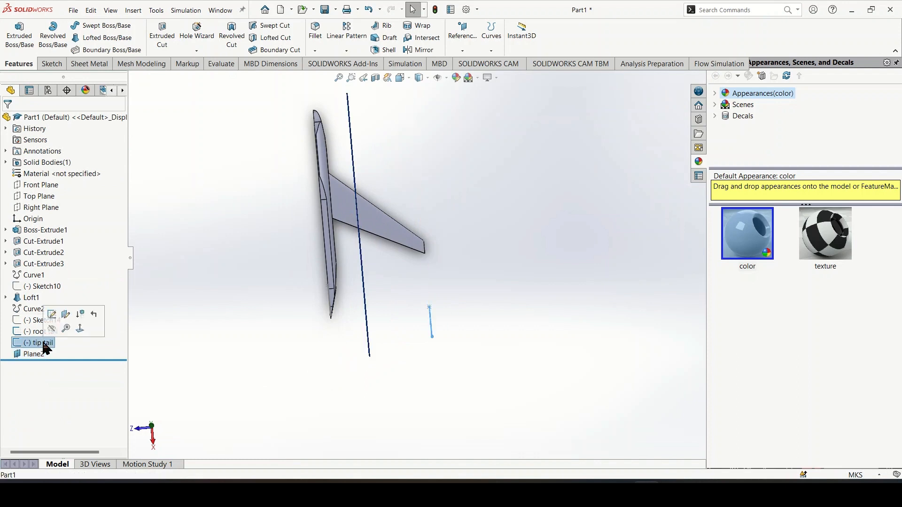
pyautogui.click(65, 316)
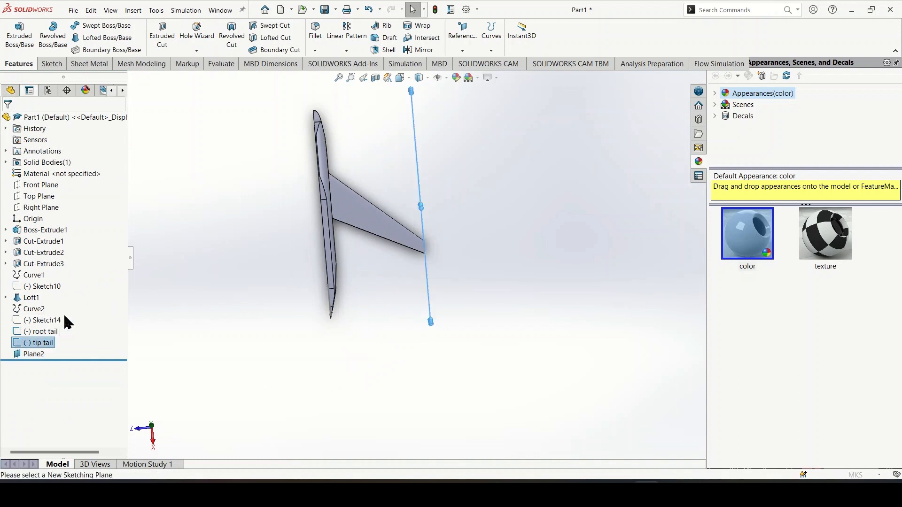
pyautogui.click(24, 121)
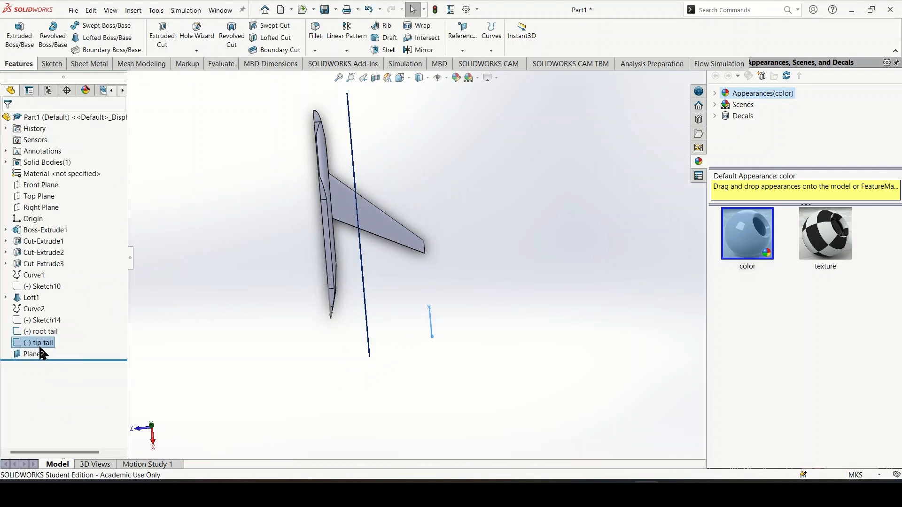
# Step: Duplicate the tip tail sketch and hide the original
pyautogui.click(39, 343)
pyautogui.click(63, 344)
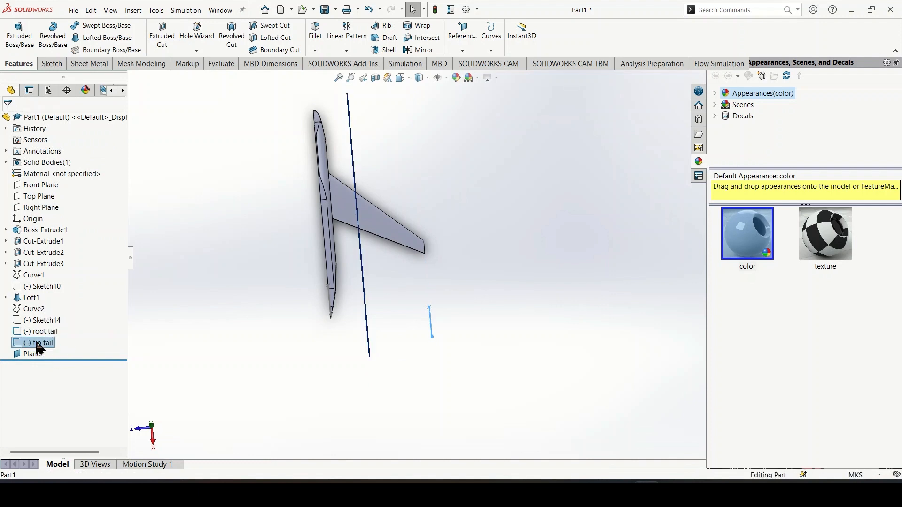
pyautogui.hotkey('ctrl', 'c')
pyautogui.hotkey('ctrl', 'v')
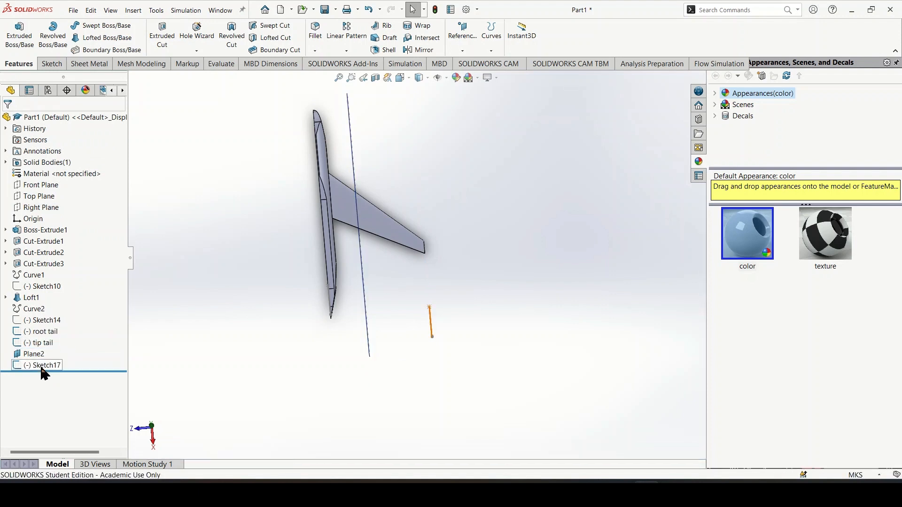
pyautogui.rightClick(31, 342)
pyautogui.click(37, 288)
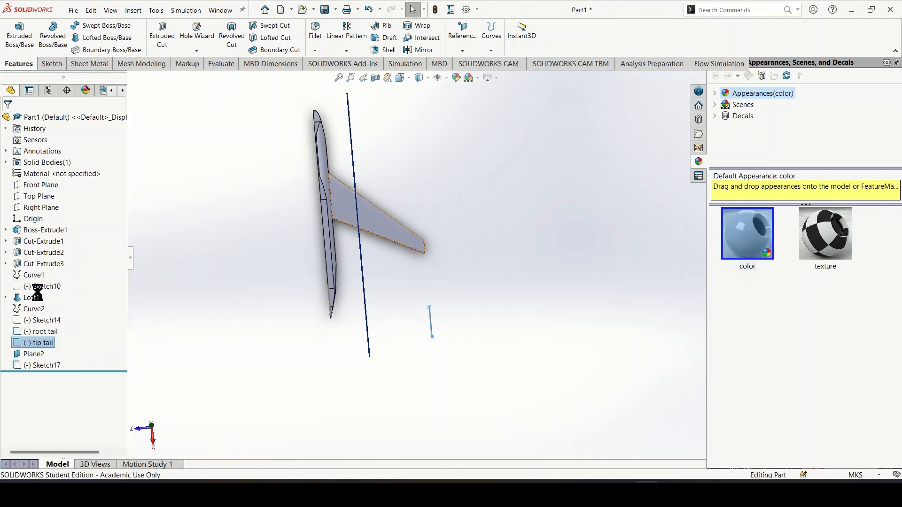
# Step: Rename the copied tip airfoil sketch as "tip tail on plane"
pyautogui.click(37, 367)
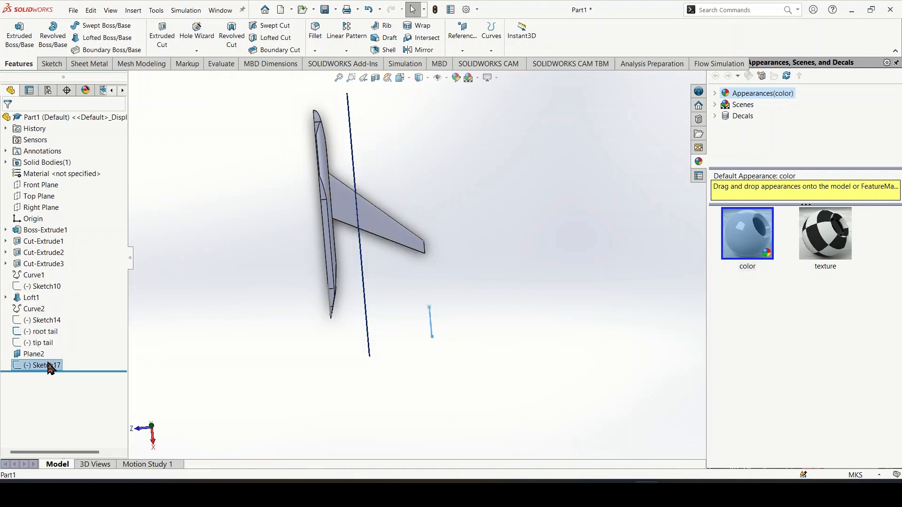
pyautogui.click(50, 366)
pyautogui.write('tip tail in plane')
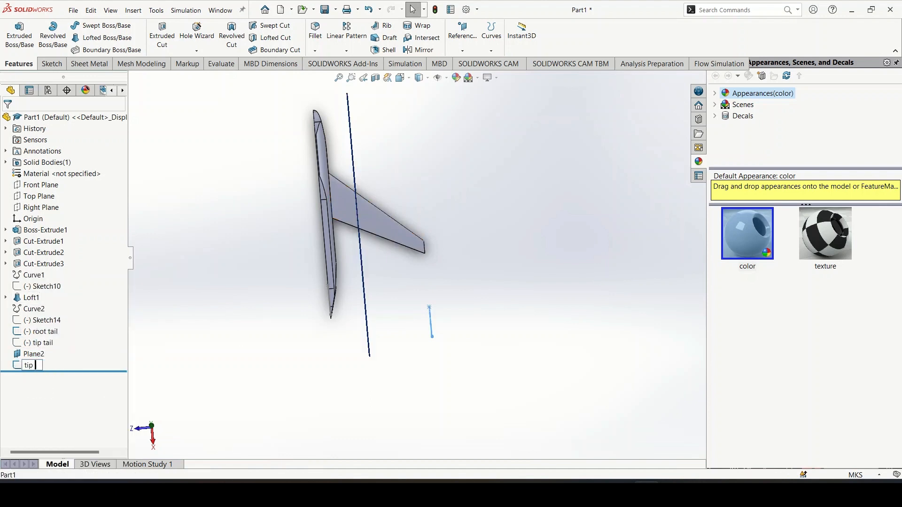
pyautogui.press('Return')
# Step: Change the sketch plane of the tip tail on plane sketch from Front Plane to Plane2
pyautogui.rightClick(50, 369)
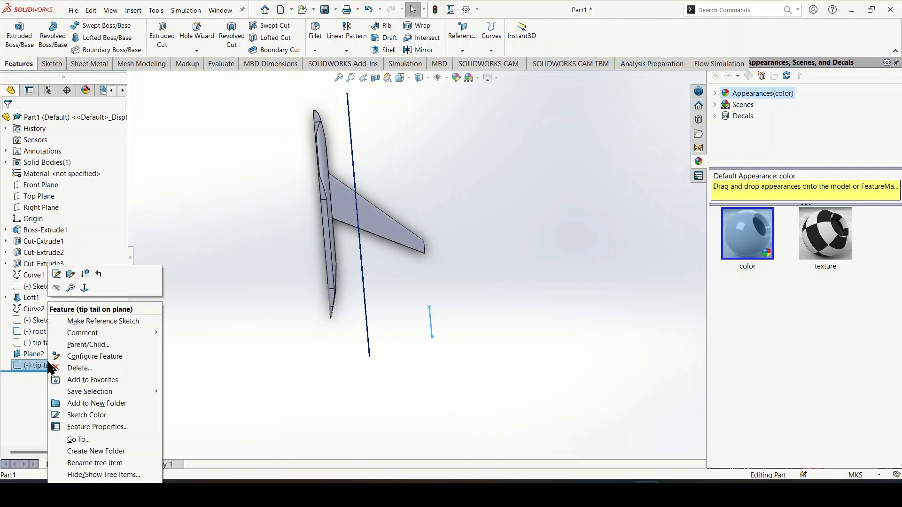
pyautogui.click(70, 272)
pyautogui.moveTo(391, 321); pyautogui.dragTo(328, 317, button='middle')
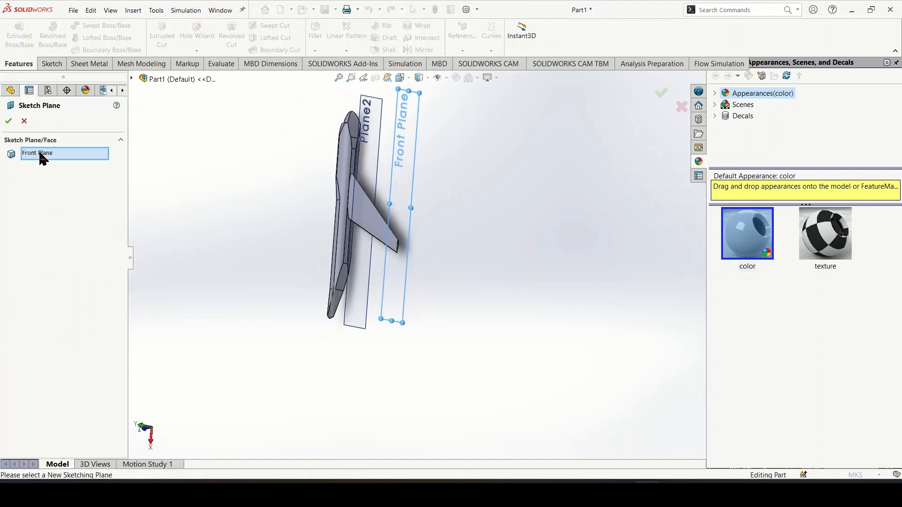
pyautogui.rightClick(40, 152)
pyautogui.click(79, 170)
pyautogui.click(370, 323)
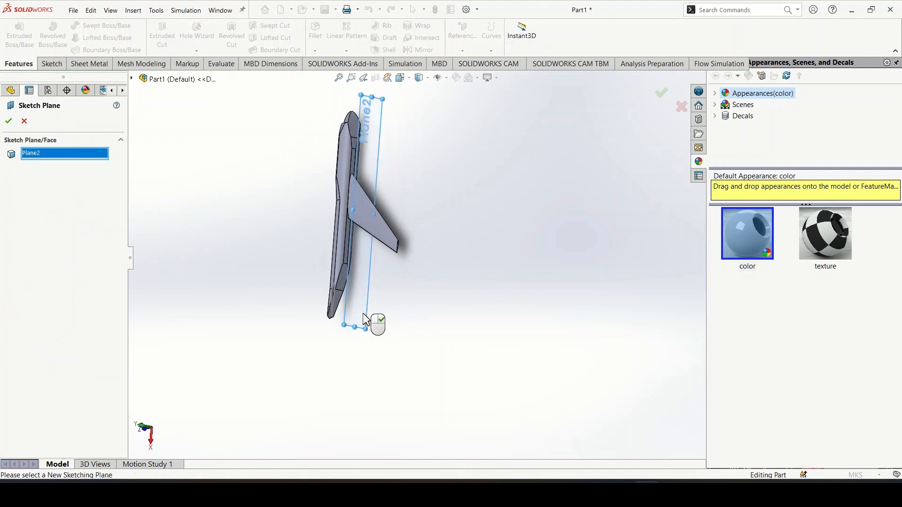
pyautogui.click(662, 93)
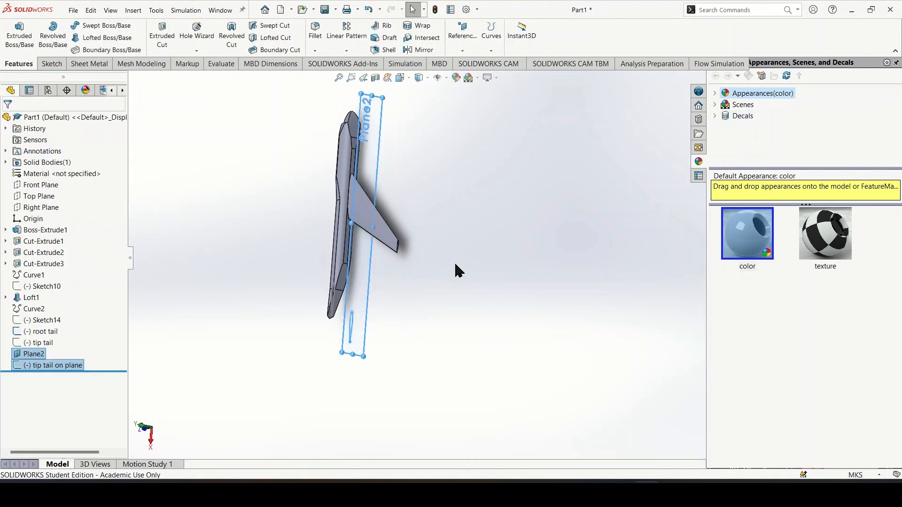
# Step: Loft the horizontal tail between the root tail and tip tail on plane sketches, with the preselected profiles cleared first
pyautogui.moveTo(455, 271); pyautogui.dragTo(492, 282, button='middle')
pyautogui.scroll(2, 347, 318)
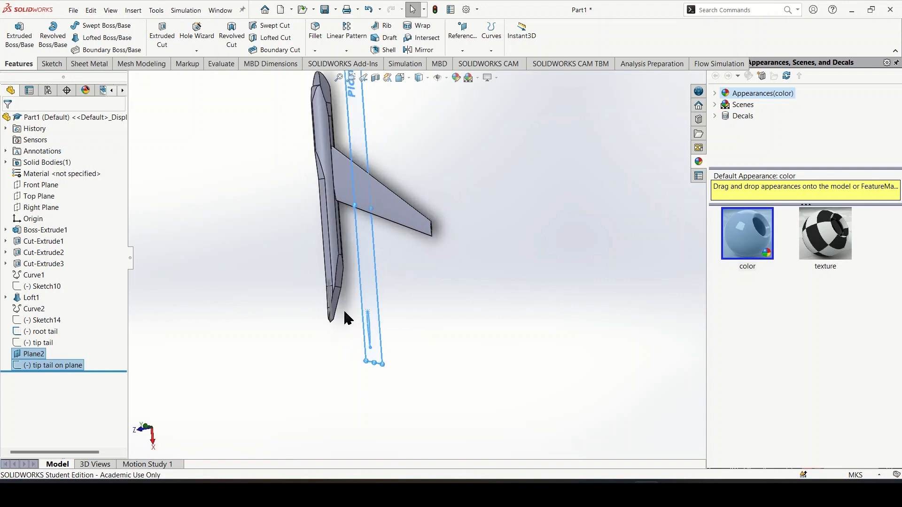
pyautogui.moveTo(345, 312); pyautogui.dragTo(329, 328, button='middle')
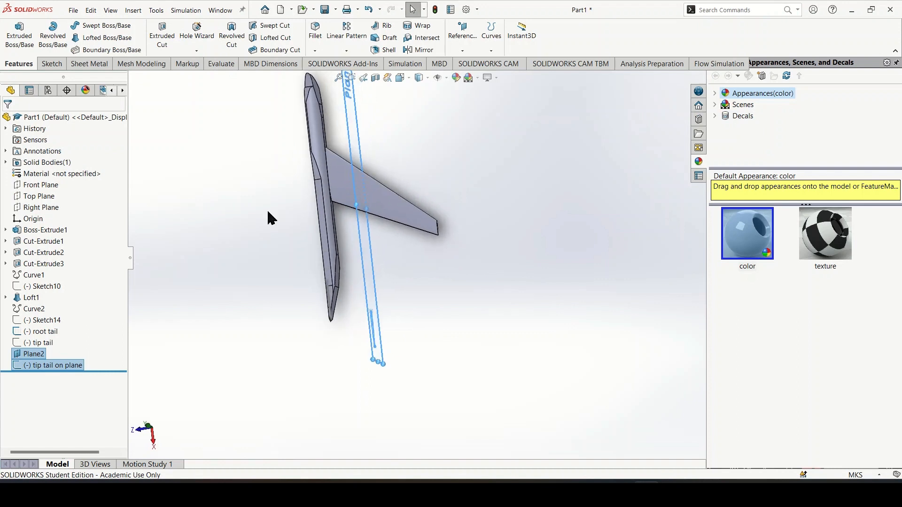
pyautogui.click(86, 41)
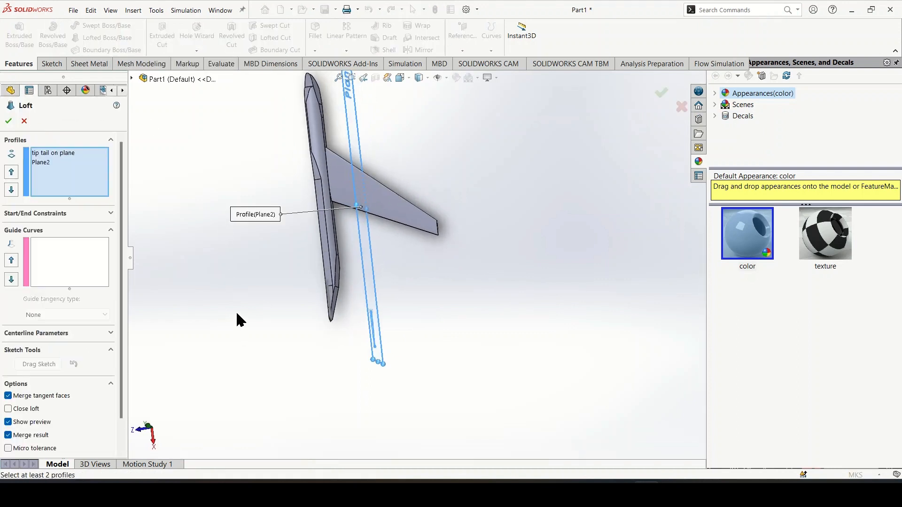
pyautogui.rightClick(47, 163)
pyautogui.click(153, 179)
pyautogui.scroll(-2, 323, 328)
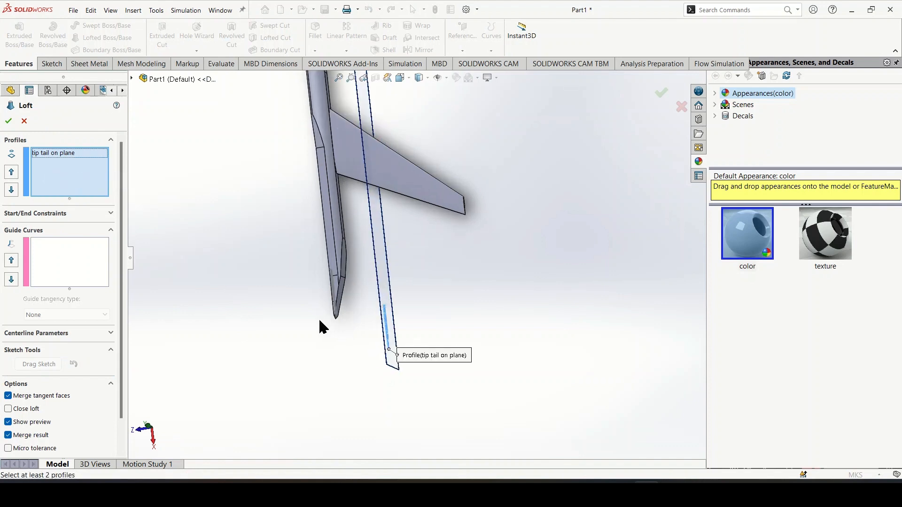
pyautogui.rightClick(84, 159)
pyautogui.click(126, 170)
pyautogui.scroll(3, 328, 347)
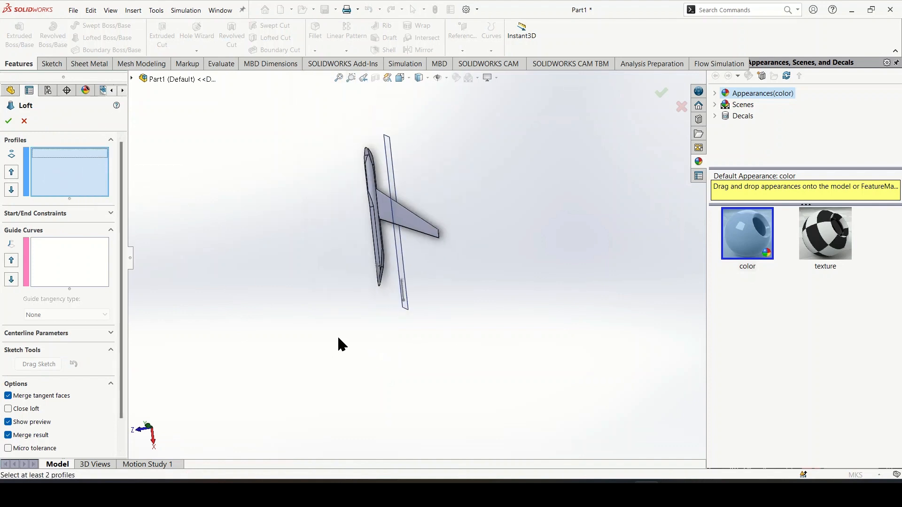
pyautogui.moveTo(339, 343); pyautogui.dragTo(429, 289, button='middle')
pyautogui.scroll(-4, 429, 288)
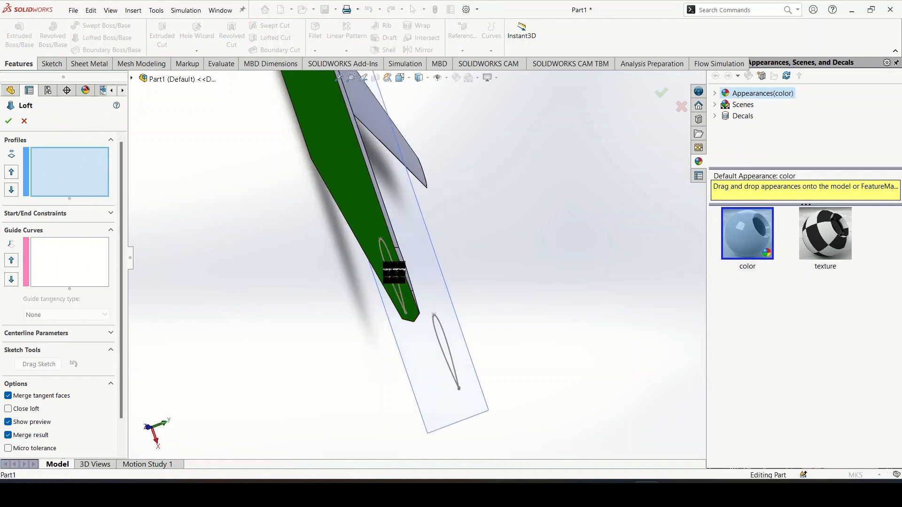
pyautogui.click(400, 289)
pyautogui.click(454, 376)
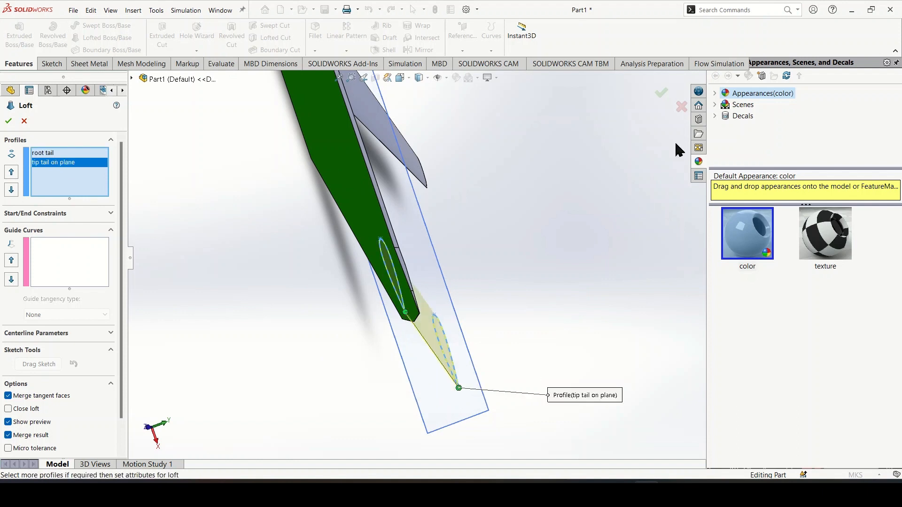
pyautogui.click(662, 97)
# Step: Switch to Paint and examine the horizontal tail in the Front View.jpg, Side View.jpg and Top View.jpg blueprints
pyautogui.moveTo(545, 234); pyautogui.dragTo(507, 268, button='middle')
pyautogui.scroll(4, 459, 291)
pyautogui.moveTo(698, 493)
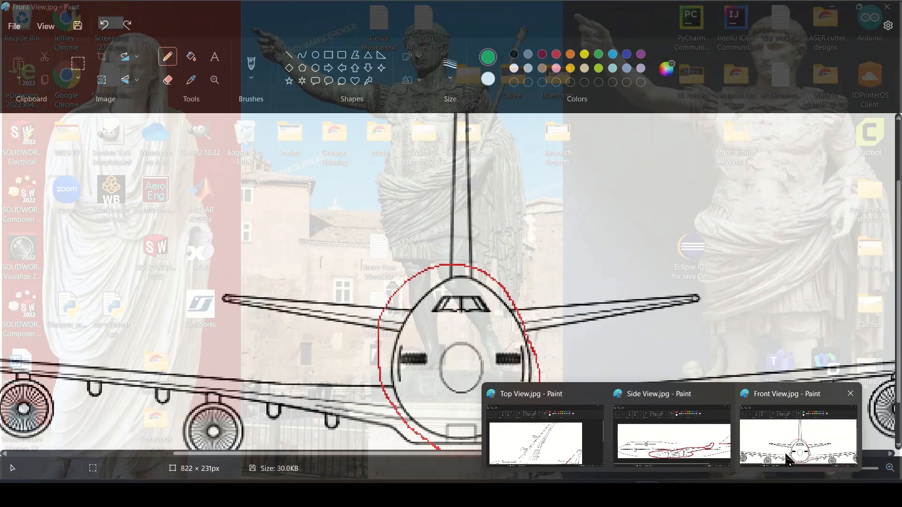
pyautogui.moveTo(793, 457)
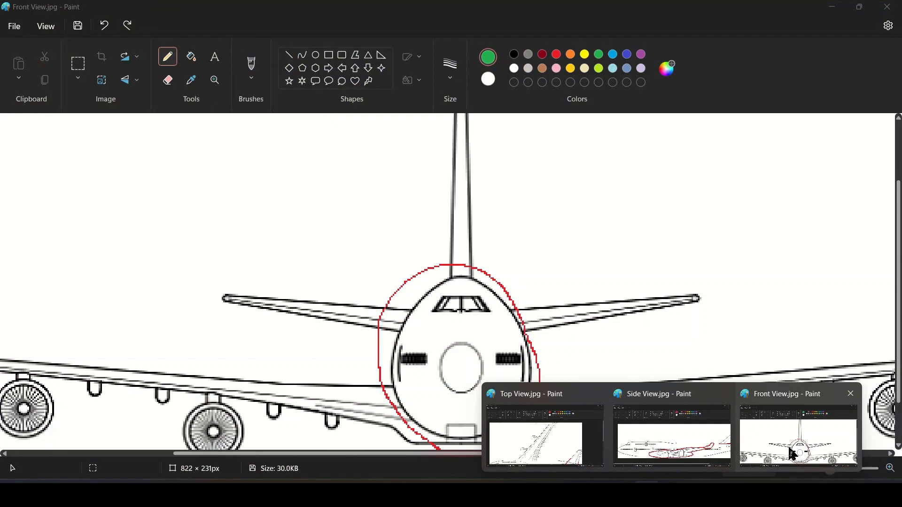
pyautogui.moveTo(675, 437)
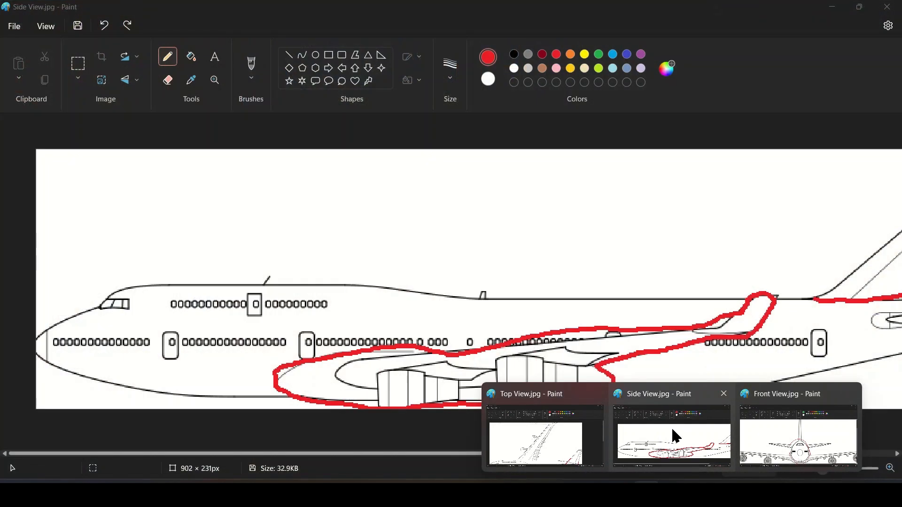
pyautogui.click(589, 427)
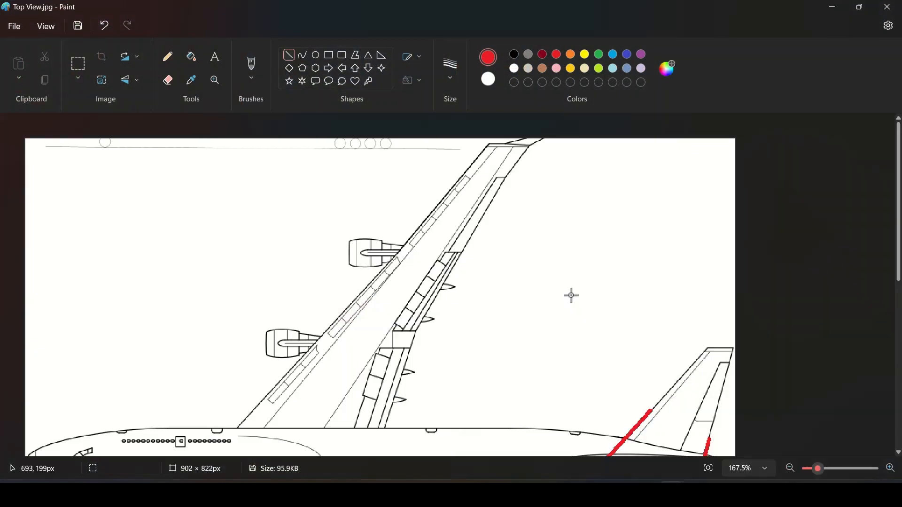
pyautogui.scroll(-5, 571, 295)
pyautogui.scroll(3, 571, 296)
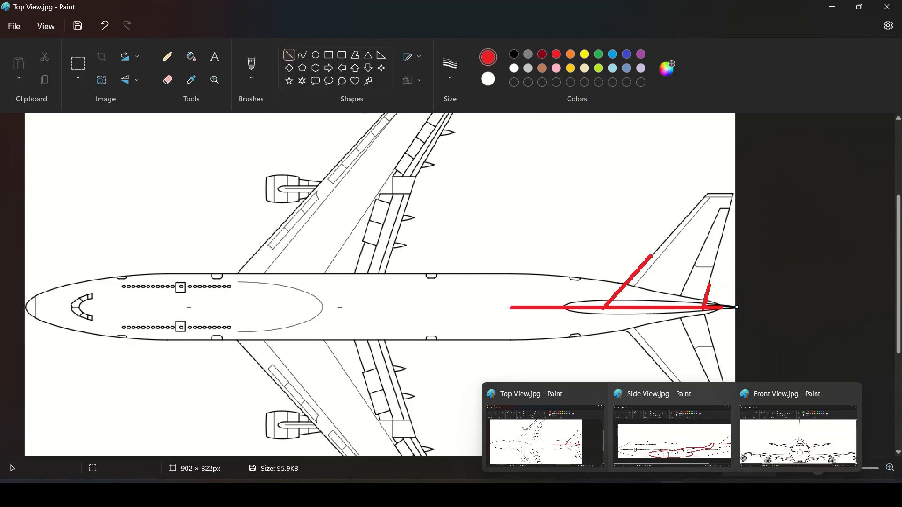
# Step: Switch back to SOLIDWORKS and inspect the lofted horizontal tail's placement on the rear fuselage from the side
pyautogui.click(646, 494)
pyautogui.moveTo(520, 399)
pyautogui.mouseDown(button='middle')
pyautogui.moveTo(586, 317)
pyautogui.moveTo(445, 242)
pyautogui.moveTo(467, 213)
pyautogui.moveTo(375, 213)
pyautogui.mouseUp(button='middle')
pyautogui.scroll(-5, 376, 217)
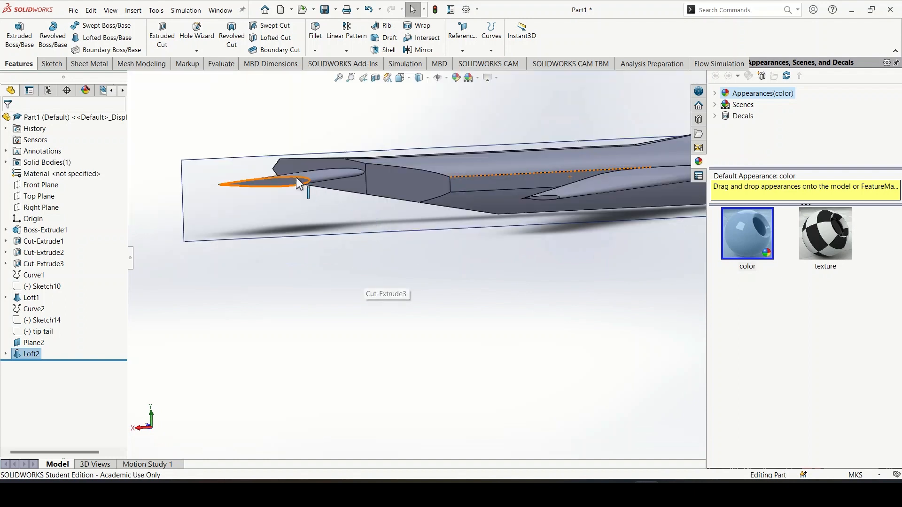
pyautogui.moveTo(530, 277); pyautogui.dragTo(538, 272, button='middle')
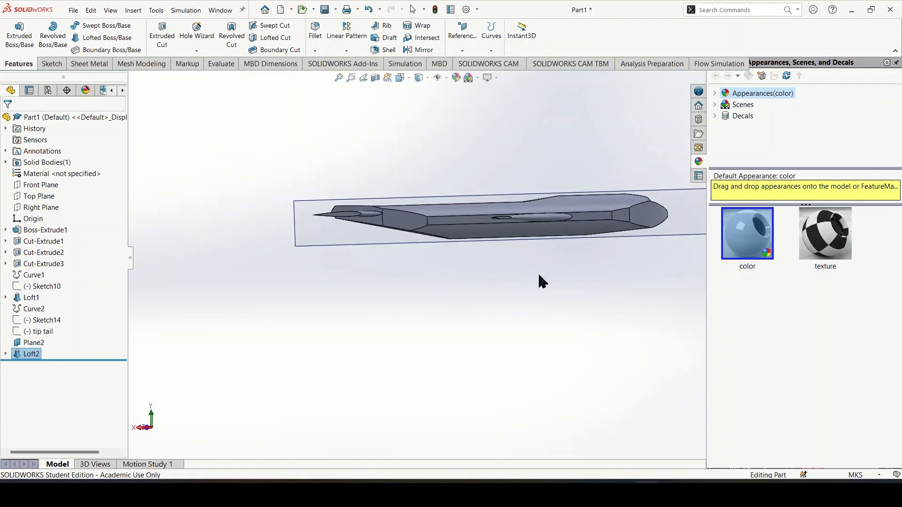
# Step: Switch to Paint and examine the tail end of the aircraft in the Side View.jpg blueprint
pyautogui.hotkey('alt', 'Tab')
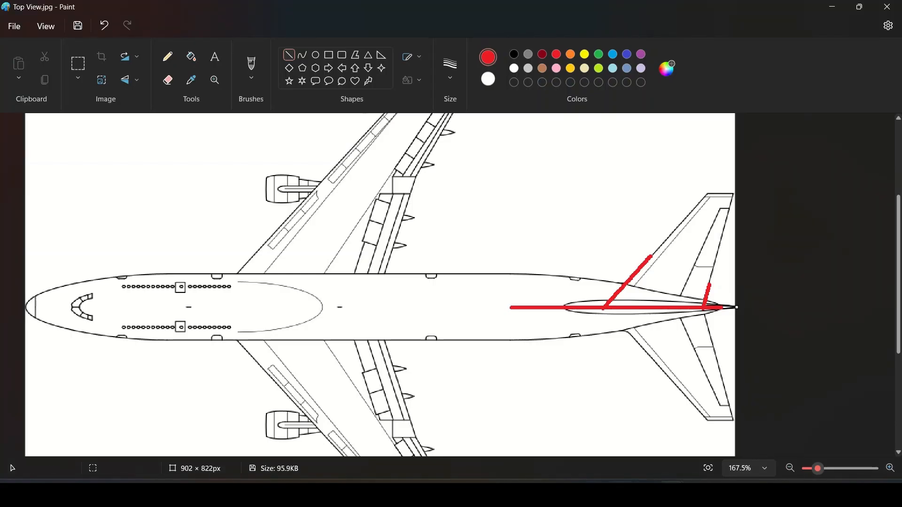
pyautogui.moveTo(702, 425)
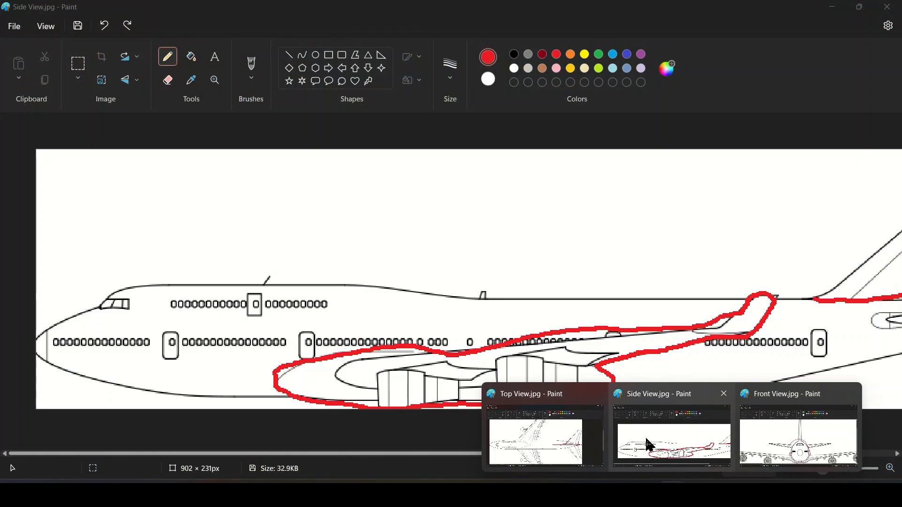
pyautogui.click(649, 445)
pyautogui.moveTo(450, 455); pyautogui.dragTo(710, 460)
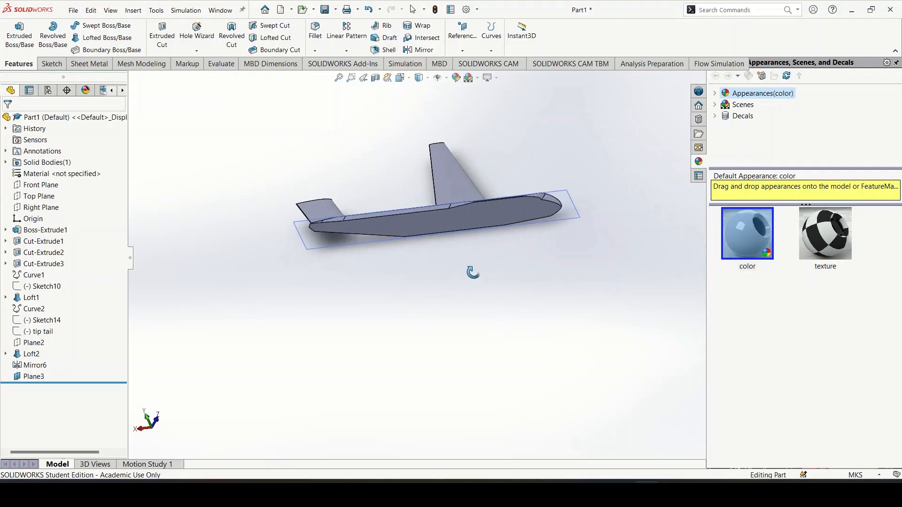
# Step: In SOLIDWORKS, mirror the half-aircraft body with its wing and tail about Plane3, with Merge solids enabled
pyautogui.moveTo(473, 273); pyautogui.dragTo(463, 299, button='middle')
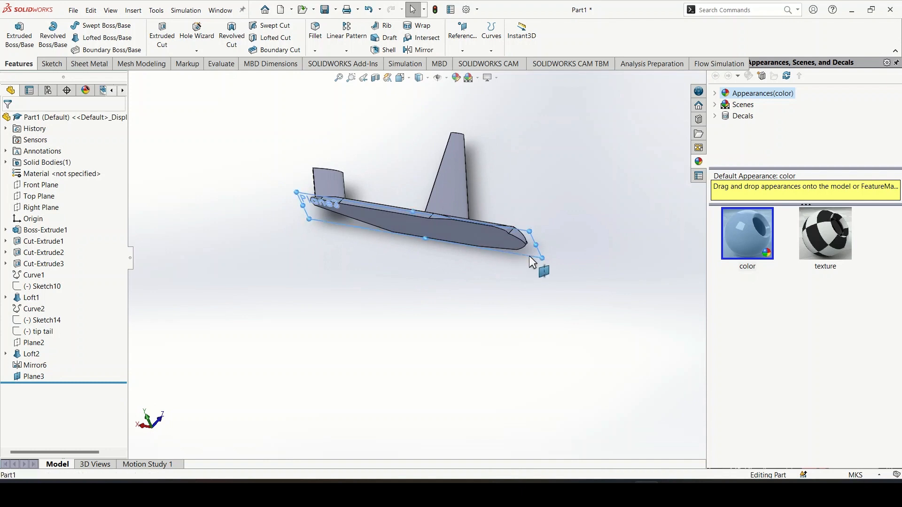
pyautogui.click(428, 229)
pyautogui.click(442, 270)
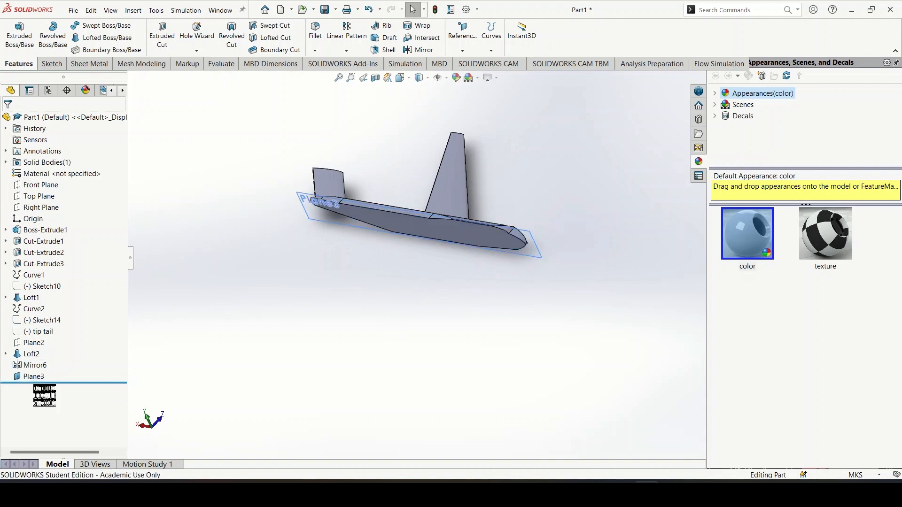
pyautogui.click(37, 377)
pyautogui.click(277, 314)
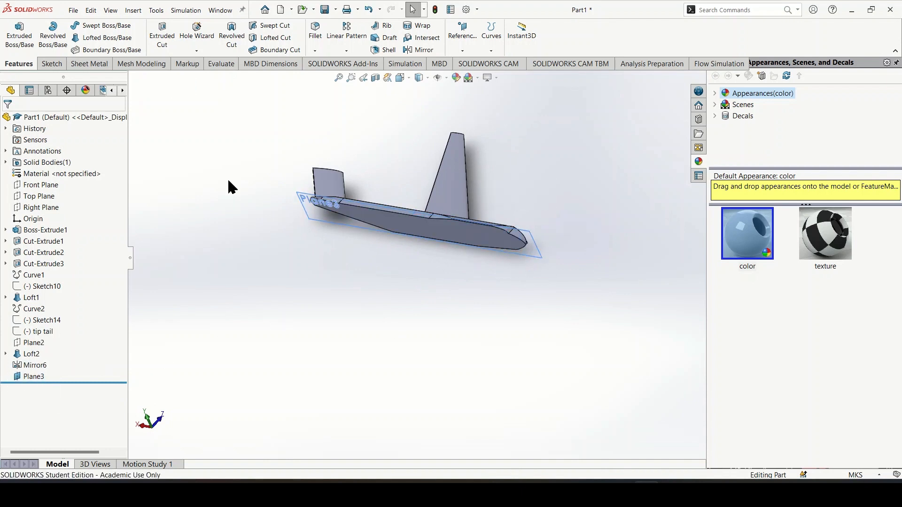
pyautogui.click(419, 50)
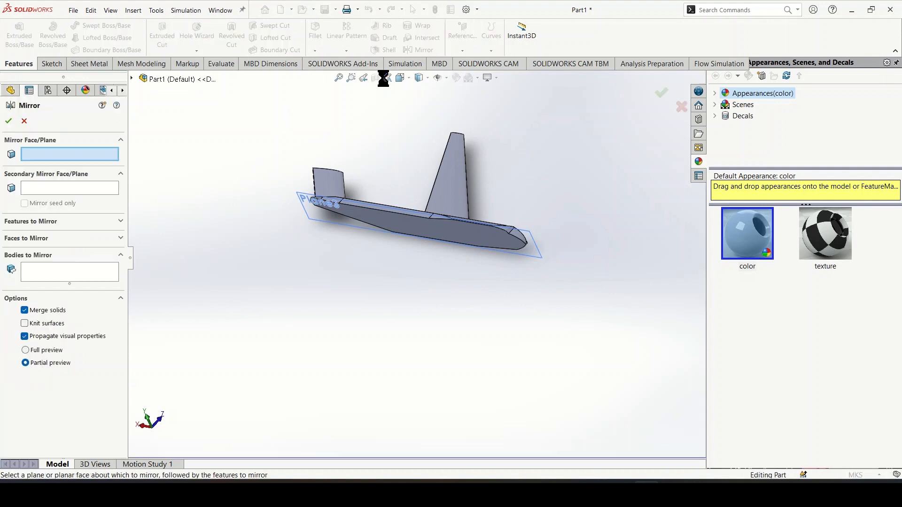
pyautogui.click(38, 257)
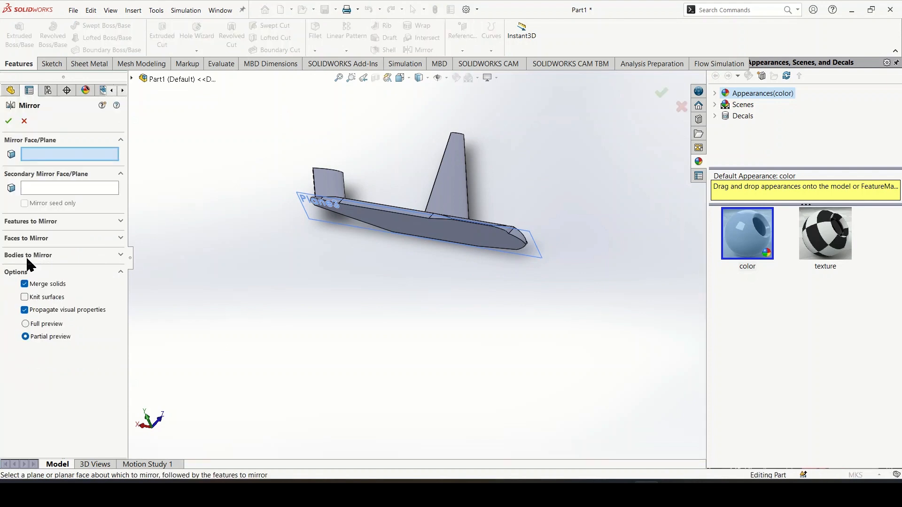
pyautogui.click(26, 255)
pyautogui.click(423, 229)
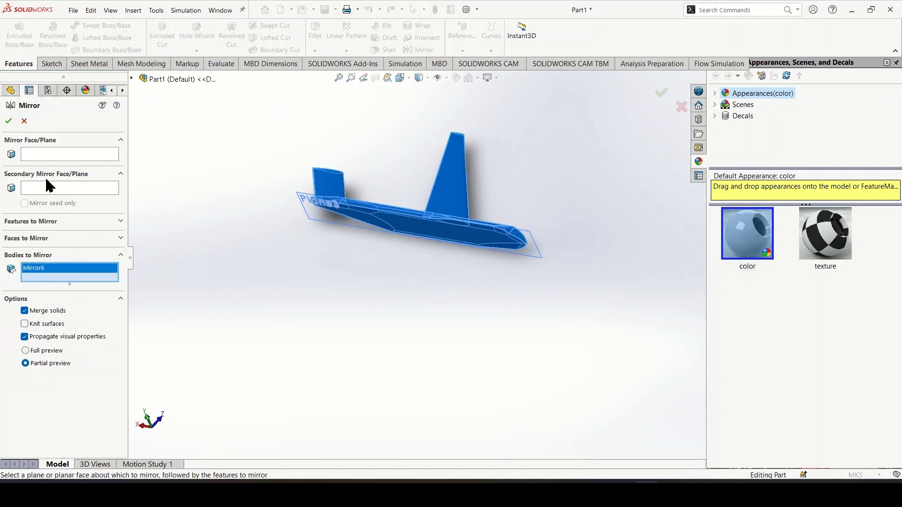
pyautogui.click(53, 155)
pyautogui.click(436, 240)
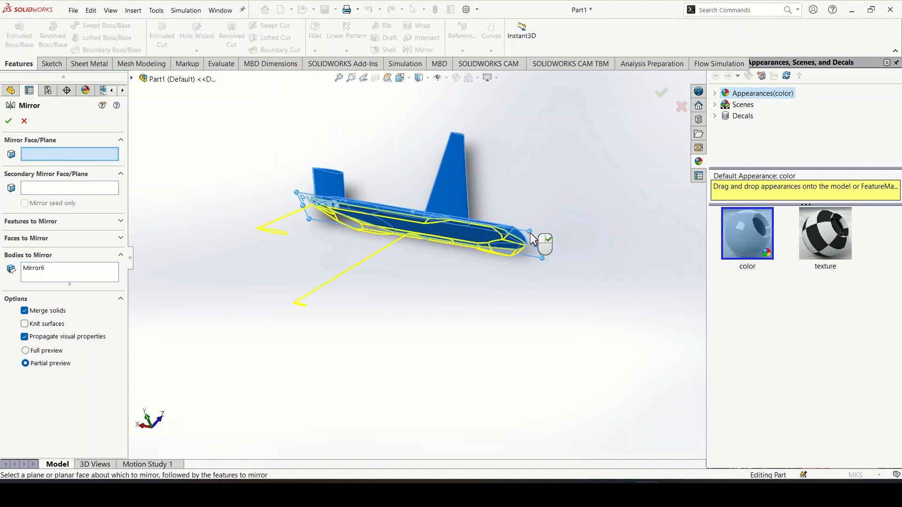
pyautogui.click(662, 94)
# Step: Hide the mirror reference plane Plane3
pyautogui.moveTo(534, 326)
pyautogui.mouseDown(button='middle')
pyautogui.moveTo(469, 294)
pyautogui.moveTo(524, 325)
pyautogui.mouseUp(button='middle')
pyautogui.click(512, 205)
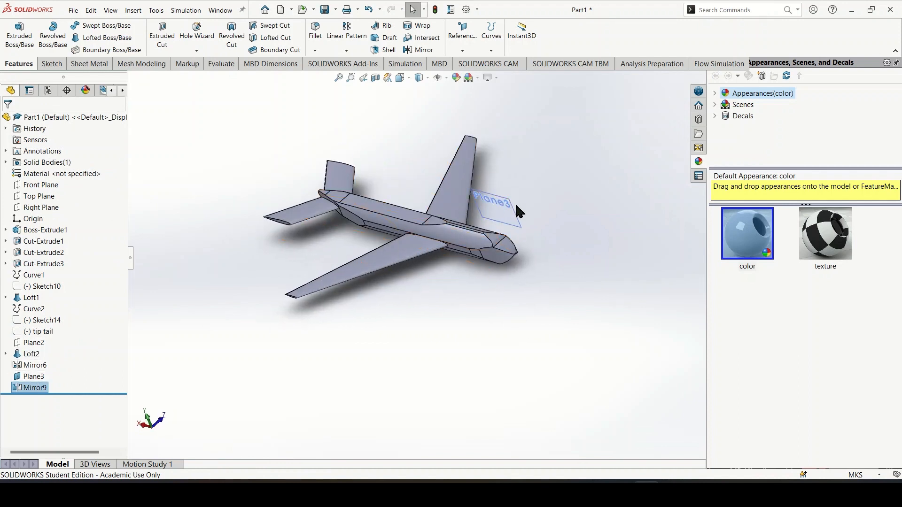
pyautogui.click(565, 182)
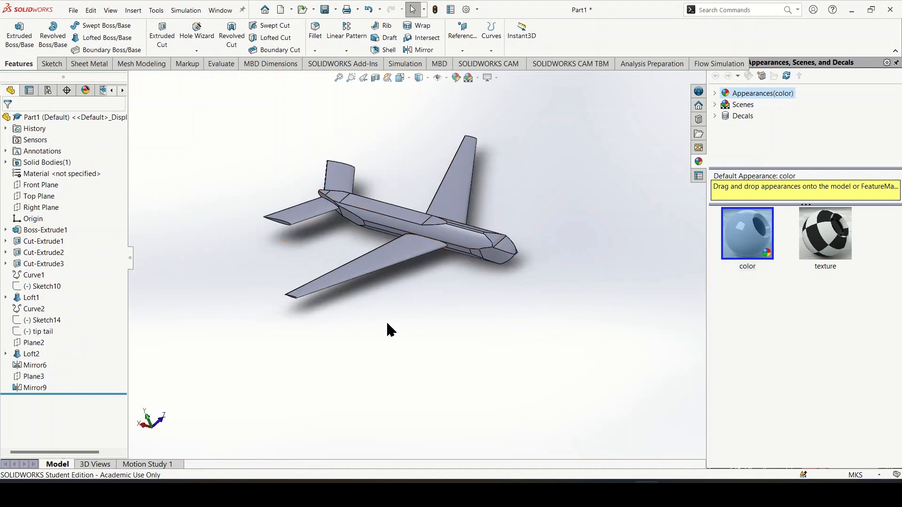
pyautogui.moveTo(331, 236)
pyautogui.mouseDown(button='middle')
pyautogui.moveTo(303, 268)
pyautogui.moveTo(375, 145)
pyautogui.moveTo(345, 273)
pyautogui.mouseUp(button='middle')
pyautogui.moveTo(671, 493)
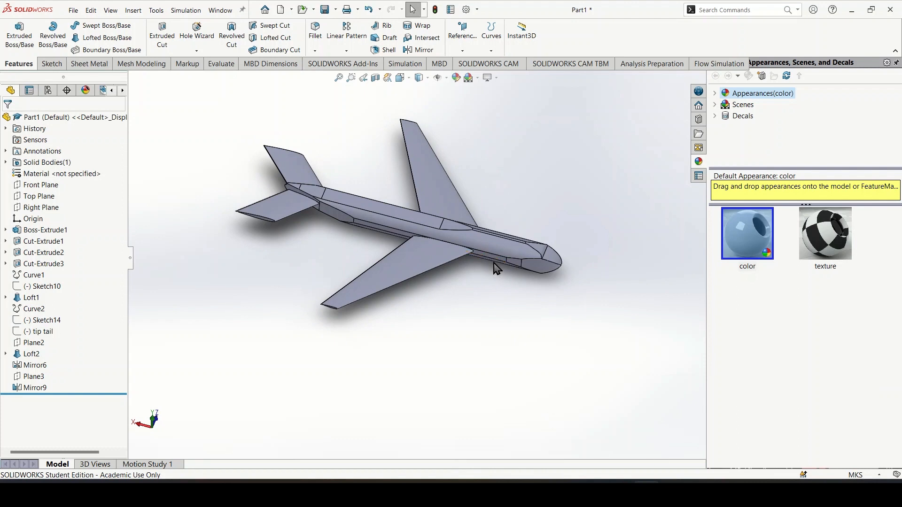
pyautogui.moveTo(494, 269); pyautogui.dragTo(486, 343, button='middle')
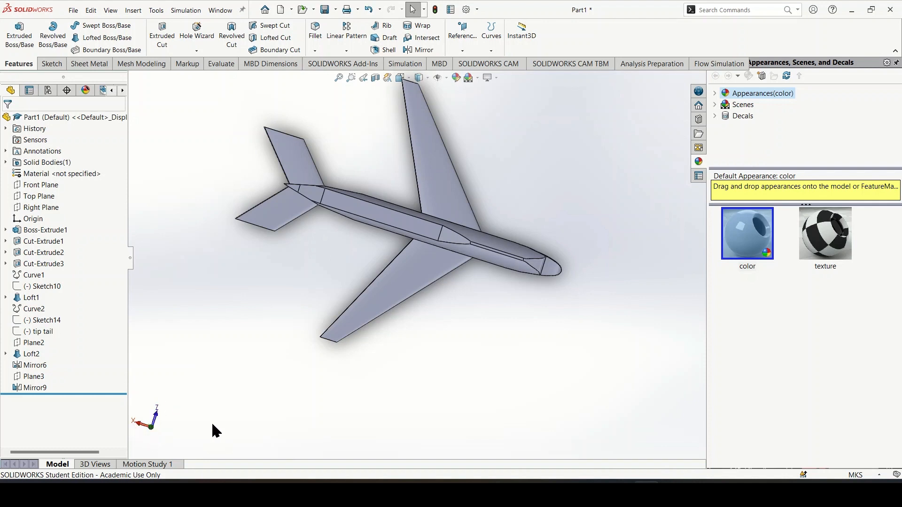
pyautogui.moveTo(698, 494)
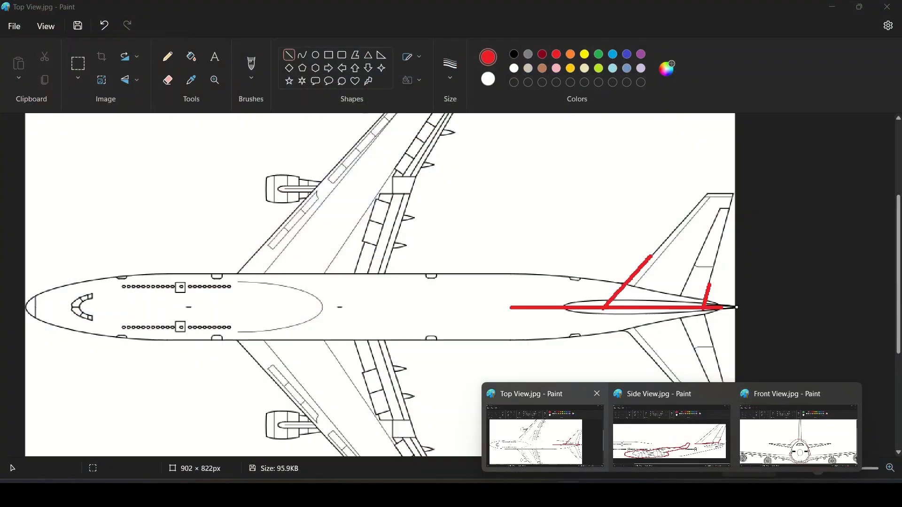
# Step: Switch to File Explorer, open Naca 0010.txt from the Boeing 747 folder, and copy all of its airfoil coordinates
pyautogui.click(596, 493)
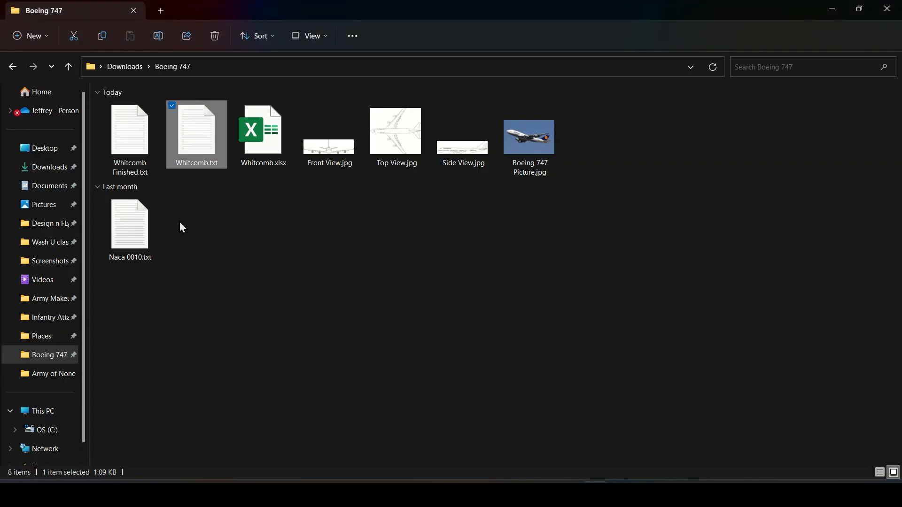
pyautogui.click(147, 232)
pyautogui.doubleClick(147, 232)
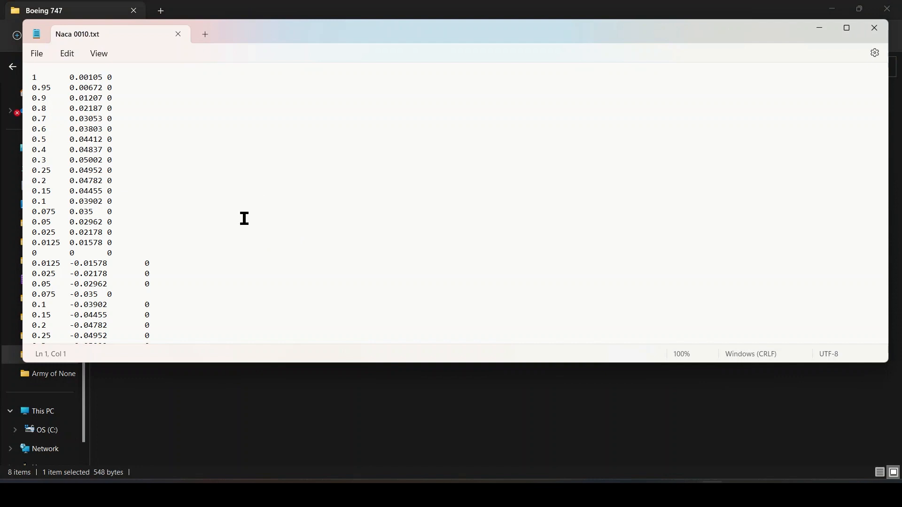
pyautogui.keyDown('ctrl'); pyautogui.scroll(-3, 167, 197); pyautogui.keyUp('ctrl')
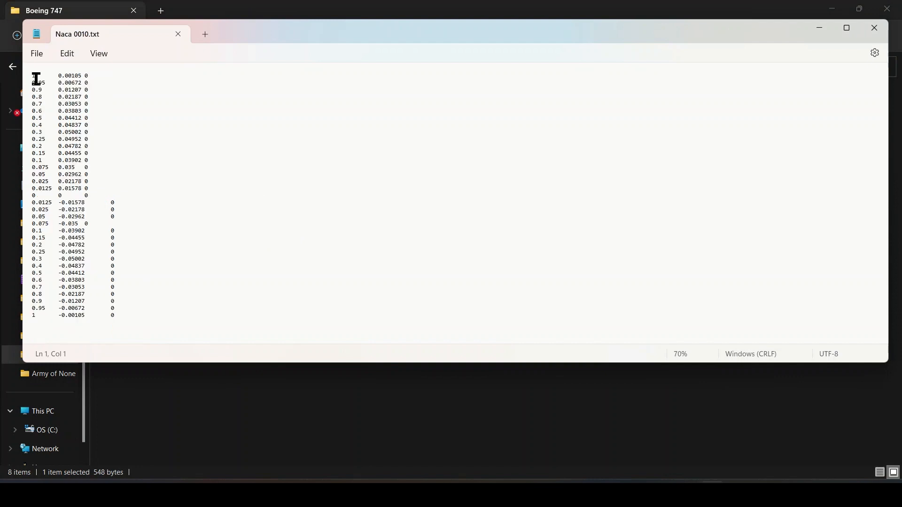
pyautogui.moveTo(33, 76); pyautogui.dragTo(145, 324)
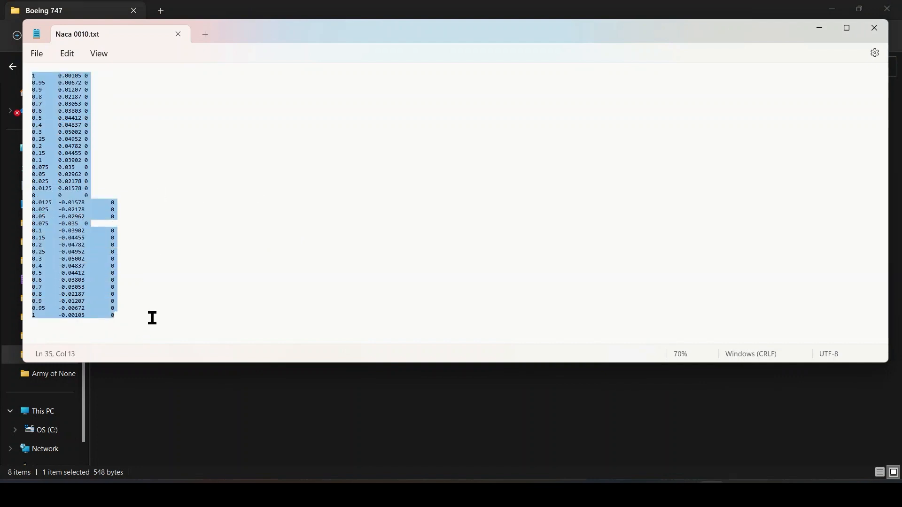
pyautogui.click(820, 28)
# Step: Create a new Microsoft Excel worksheet named "naca 0010 revised" in the Boeing 747 folder
pyautogui.rightClick(243, 225)
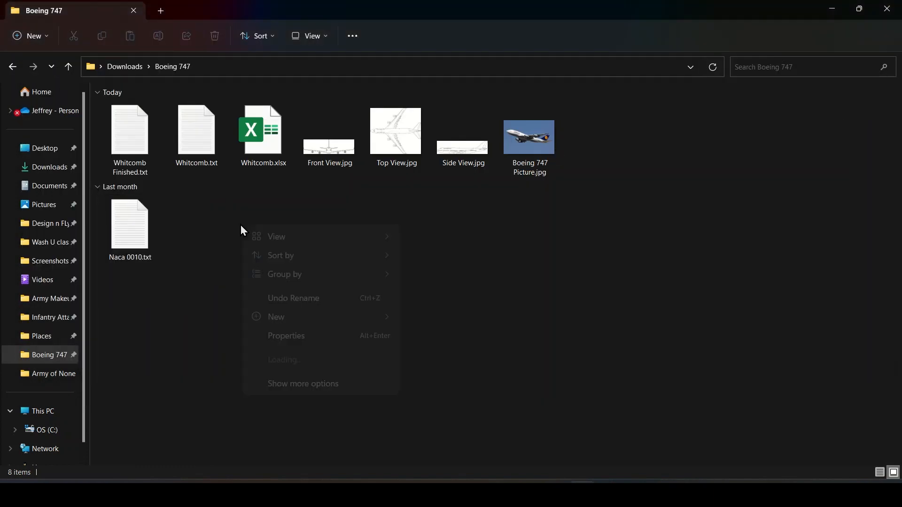
pyautogui.moveTo(354, 318)
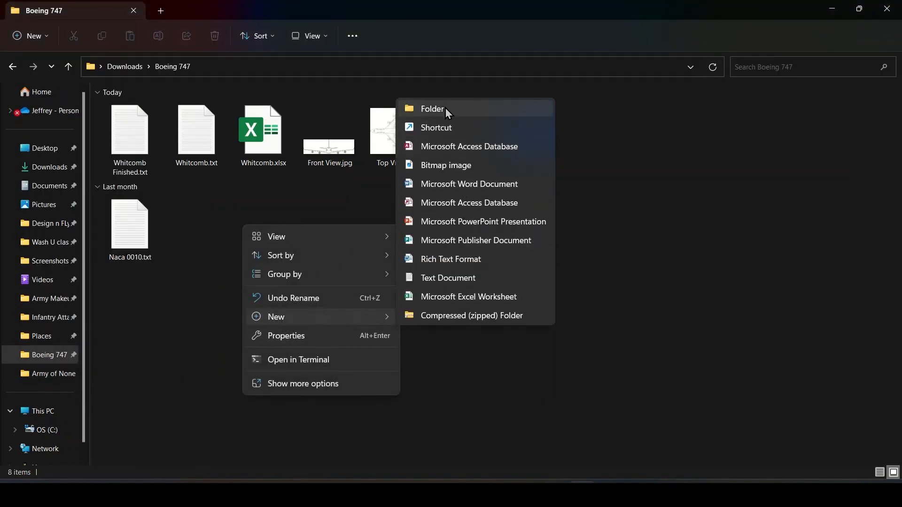
pyautogui.click(454, 303)
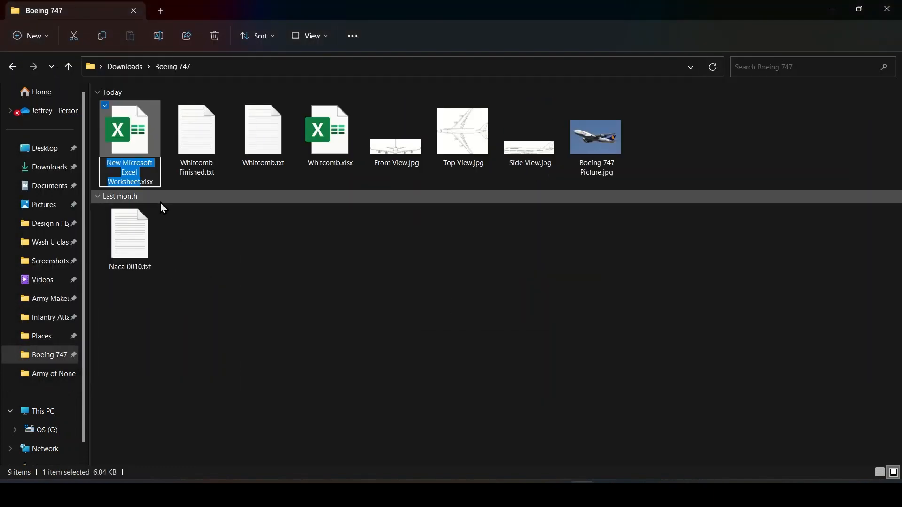
pyautogui.write('naca 0010 r')
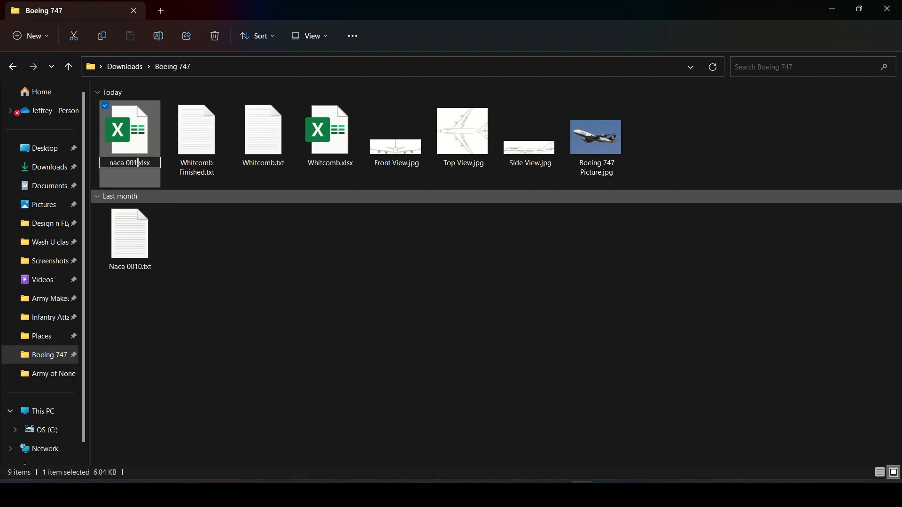
pyautogui.write('evised')
pyautogui.press('Return')
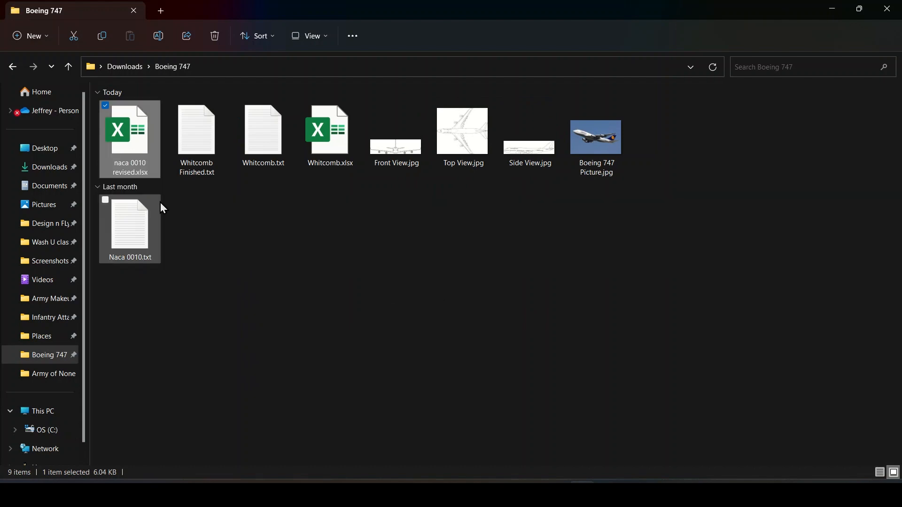
# Step: Paste the coordinates at A1 of naca 0010 revised.xlsx and split them with Text to Columns, using only Tab and no consecutive-delimiter merging
pyautogui.doubleClick(138, 150)
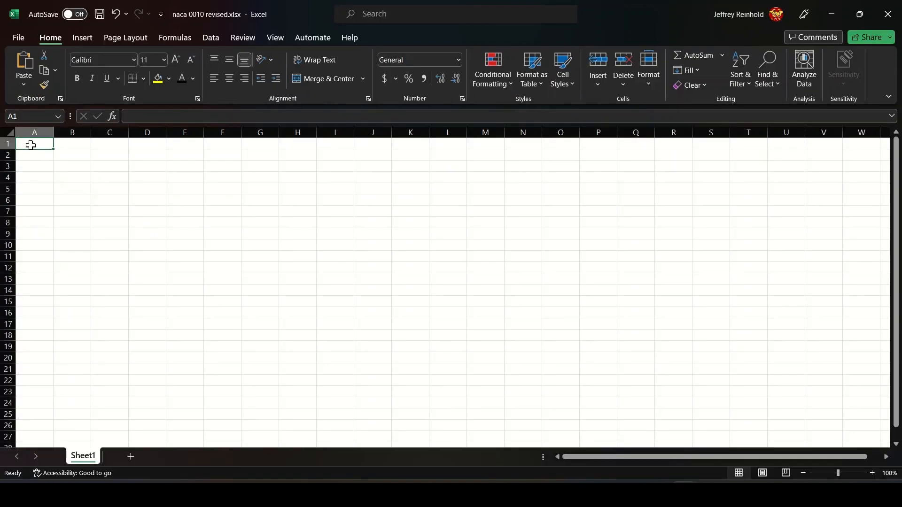
pyautogui.hotkey('ctrl', 'v')
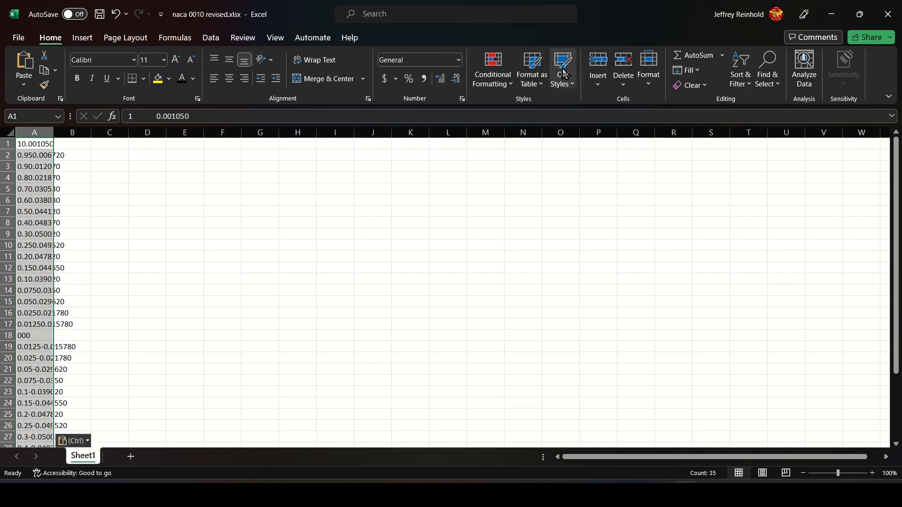
pyautogui.click(211, 38)
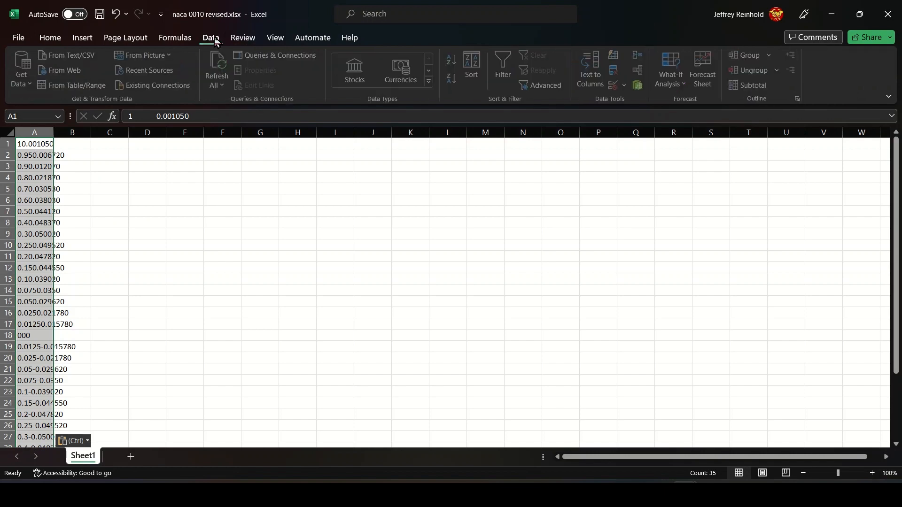
pyautogui.click(590, 78)
pyautogui.click(287, 347)
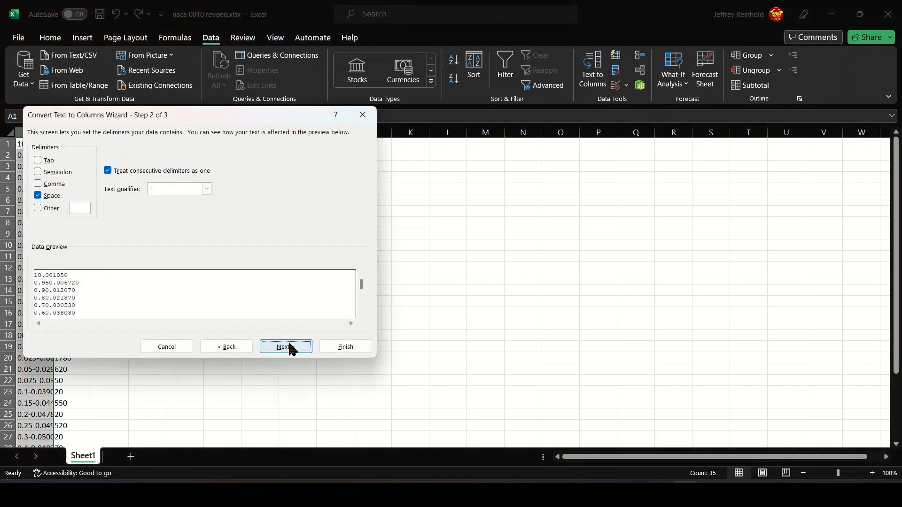
pyautogui.click(50, 161)
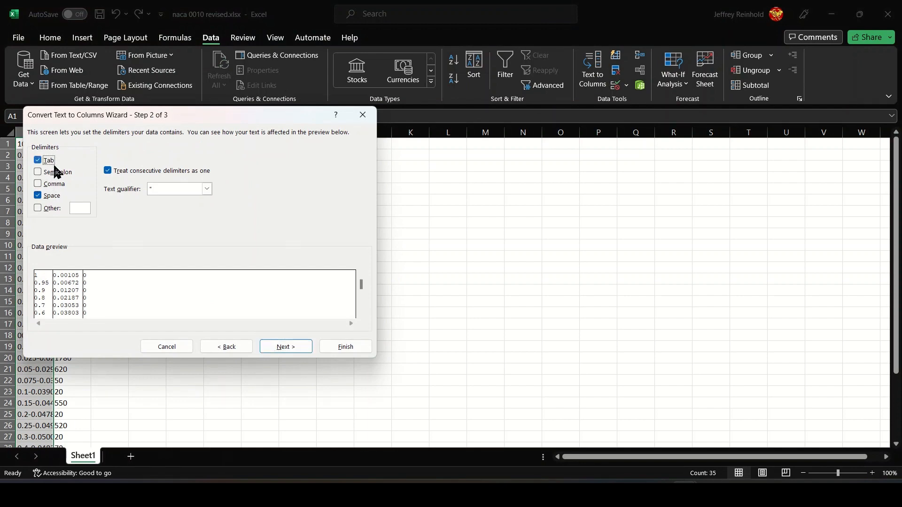
pyautogui.click(38, 195)
pyautogui.click(108, 171)
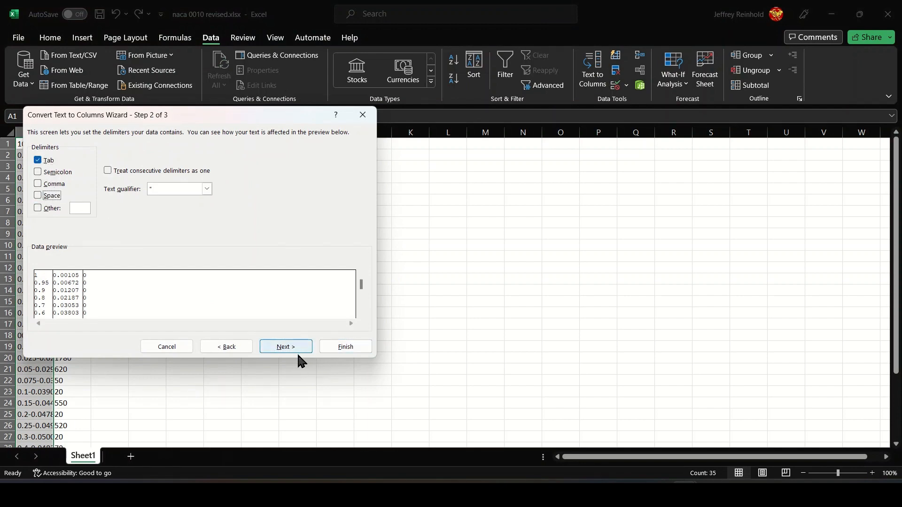
pyautogui.click(345, 347)
# Step: Move the airfoil thickness values from B1:B35 to column E, starting at E1
pyautogui.keyDown('ctrl'); pyautogui.scroll(-3, 191, 294); pyautogui.keyUp('ctrl')
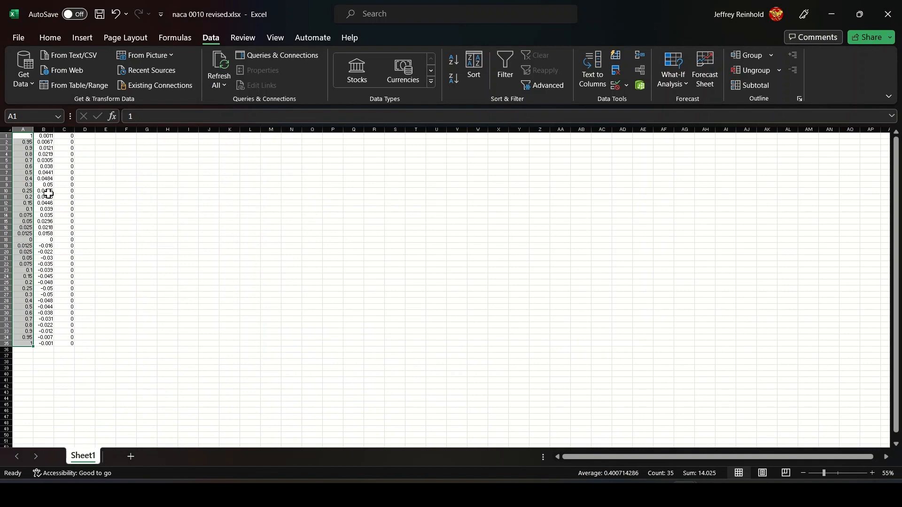
pyautogui.moveTo(44, 136); pyautogui.dragTo(45, 343)
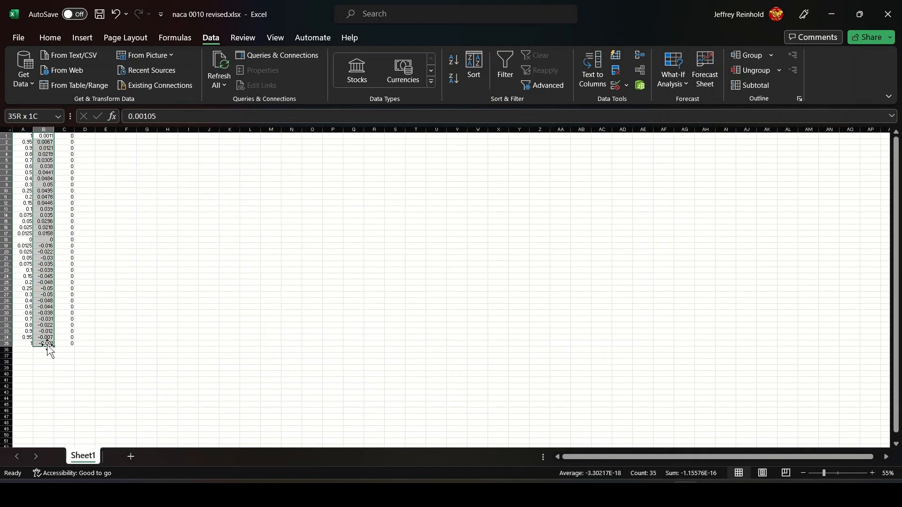
pyautogui.hotkey('ctrl', 'x')
pyautogui.click(104, 136)
pyautogui.hotkey('ctrl', 'v')
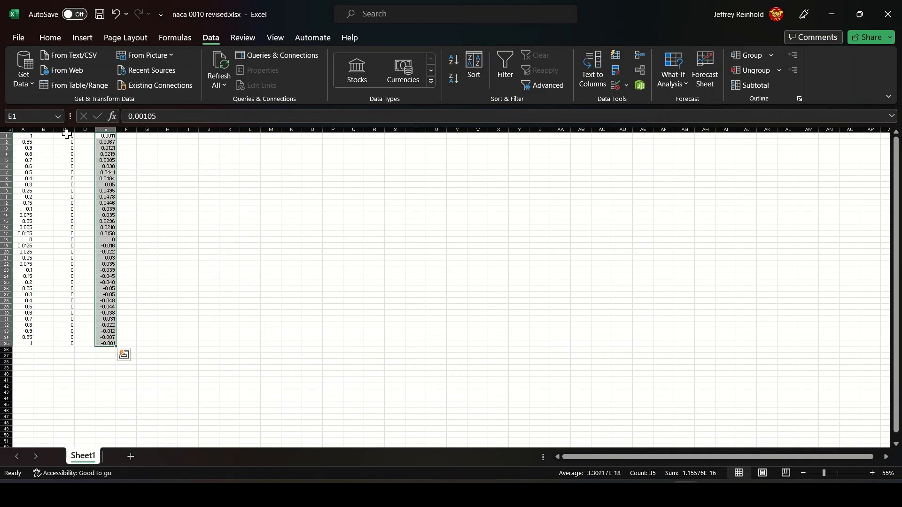
# Step: Move the zeros from C1:C35 to column B, starting at B1
pyautogui.moveTo(66, 135); pyautogui.dragTo(66, 344)
pyautogui.hotkey('ctrl', 'x')
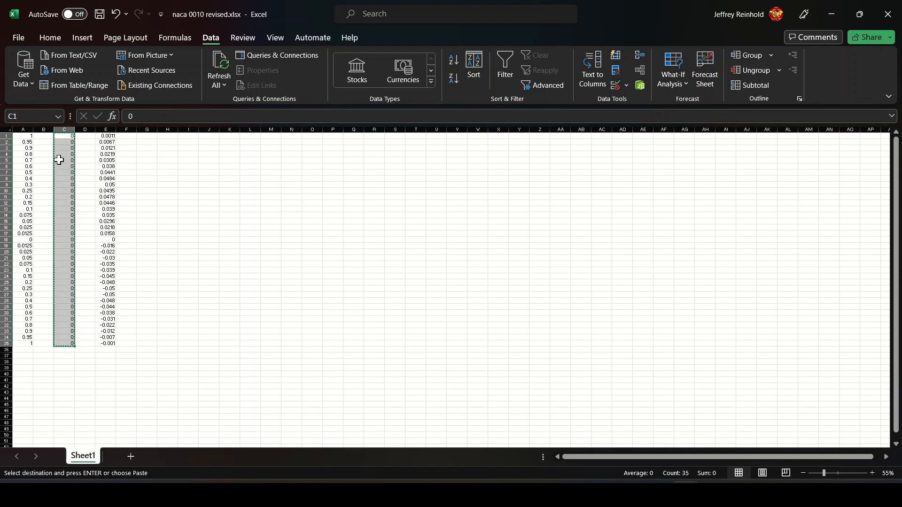
pyautogui.click(47, 137)
pyautogui.hotkey('ctrl', 'v')
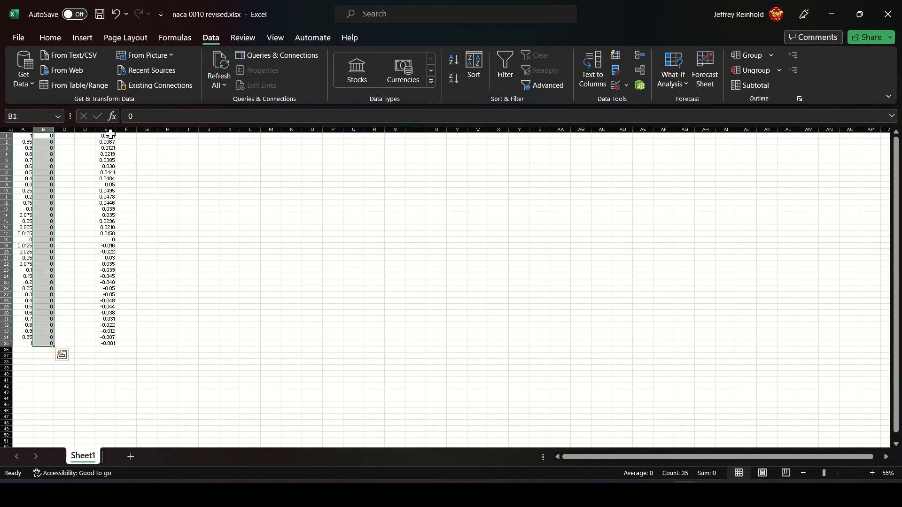
# Step: Move the airfoil thickness values from column E into column C, starting at C1
pyautogui.moveTo(105, 136); pyautogui.dragTo(106, 341)
pyautogui.click(124, 355)
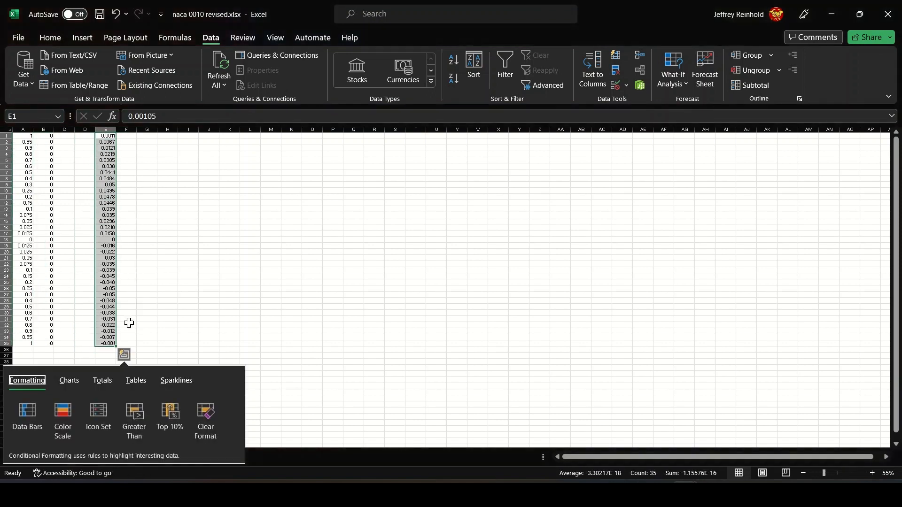
pyautogui.click(66, 136)
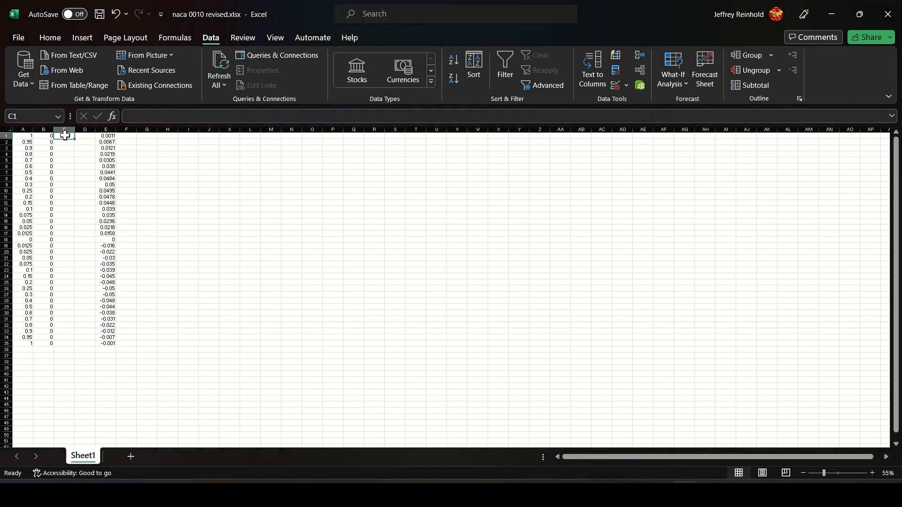
pyautogui.moveTo(103, 137); pyautogui.dragTo(107, 340)
pyautogui.hotkey('ctrl', 'x')
pyautogui.click(65, 136)
pyautogui.hotkey('ctrl', 'v')
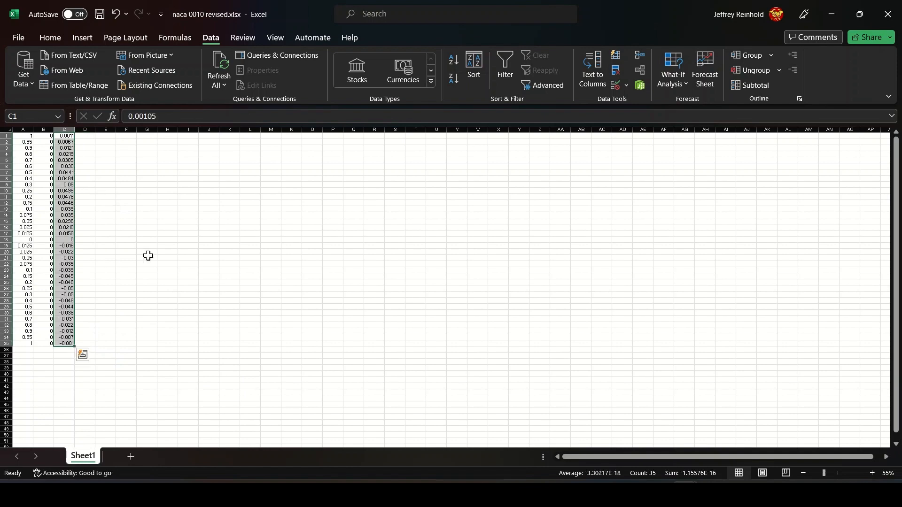
# Step: Save the workbook and save a copy as the Text (Tab delimited) file "naca 0010 xy plane" in the Boeing 747 folder
pyautogui.click(100, 15)
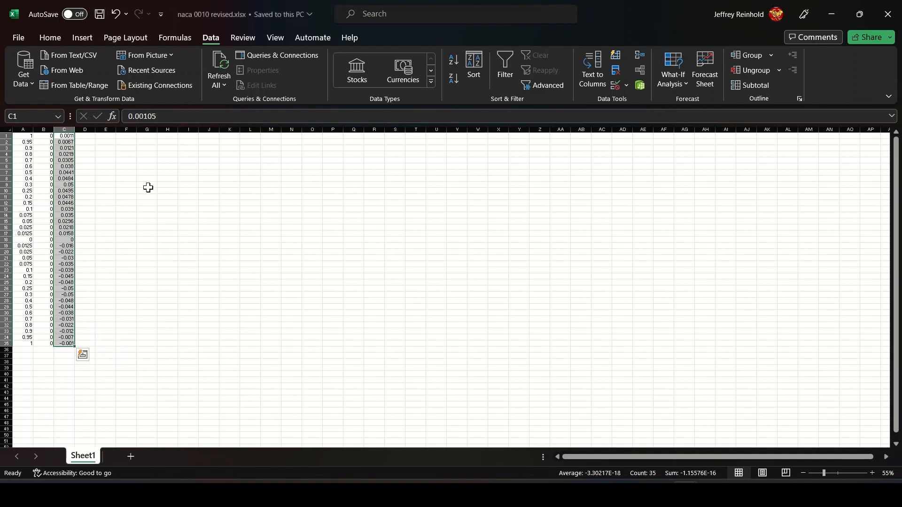
pyautogui.click(17, 37)
pyautogui.click(38, 193)
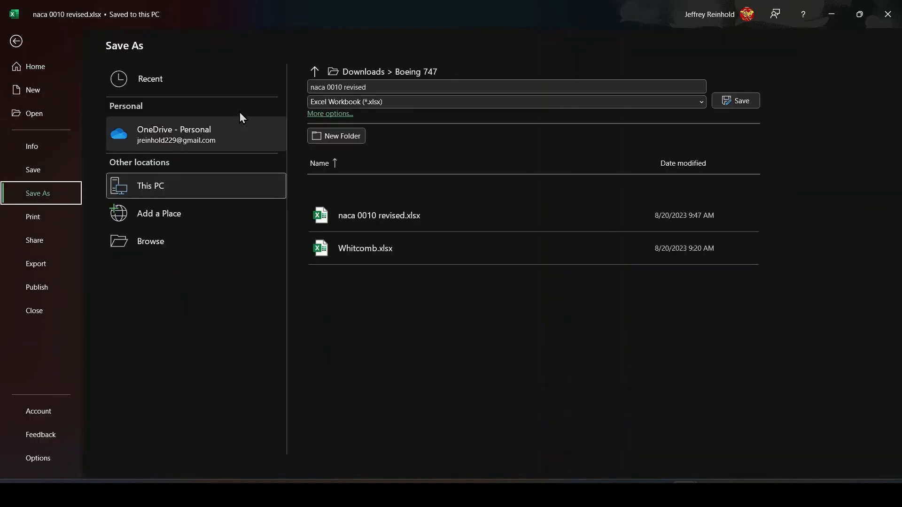
pyautogui.click(545, 102)
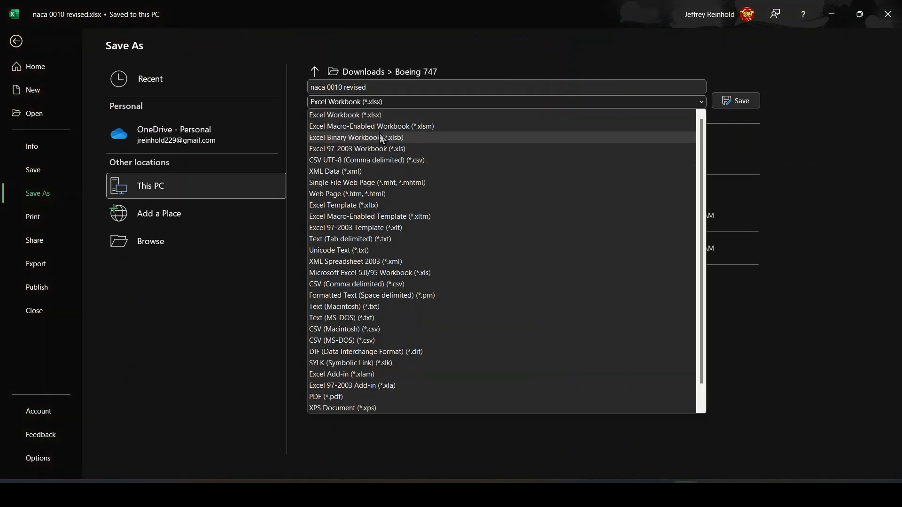
pyautogui.click(395, 239)
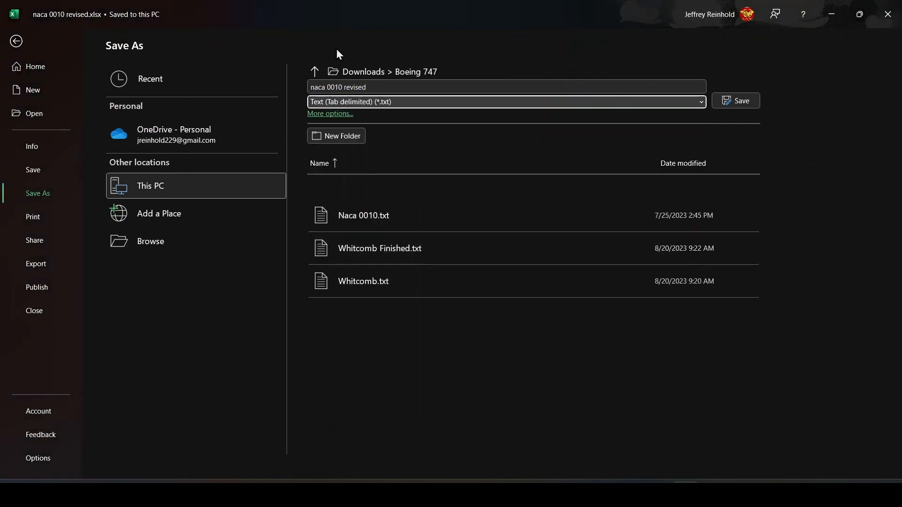
pyautogui.click(372, 87)
pyautogui.click(374, 87)
pyautogui.doubleClick(360, 86)
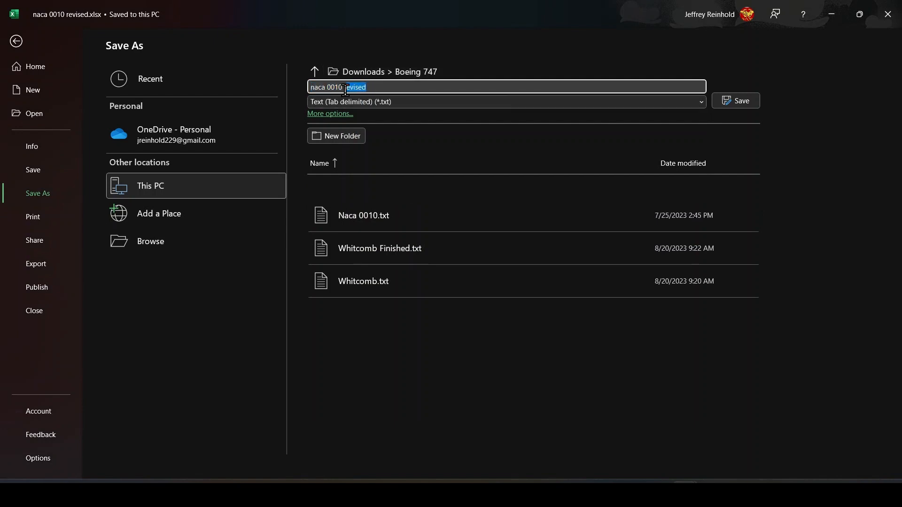
pyautogui.write('rx')
pyautogui.press('Return')
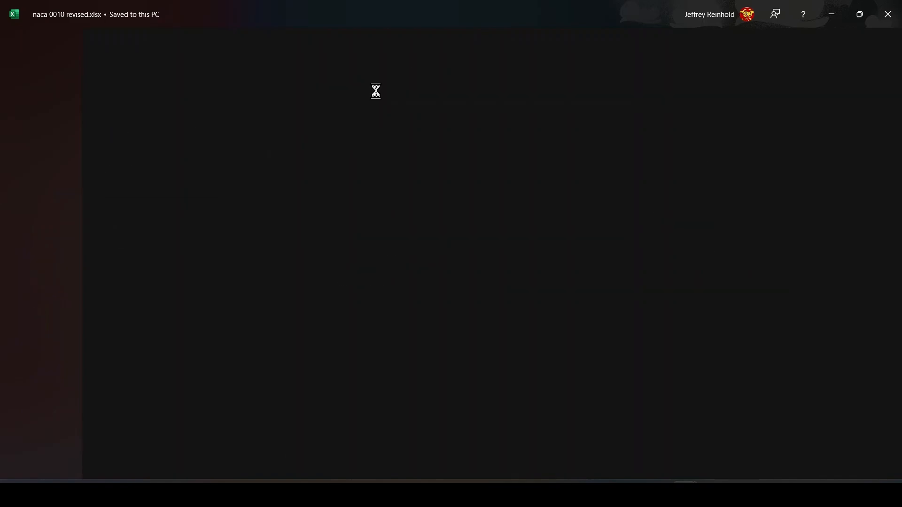
# Step: Close the coordinates file in Excel and switch back to the airplane part in SOLIDWORKS
pyautogui.click(888, 14)
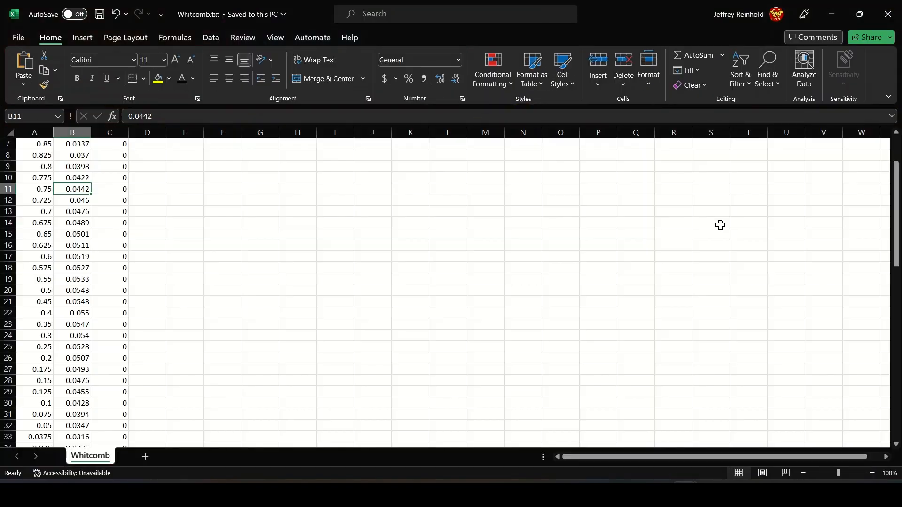
pyautogui.moveTo(717, 418)
pyautogui.click(736, 393)
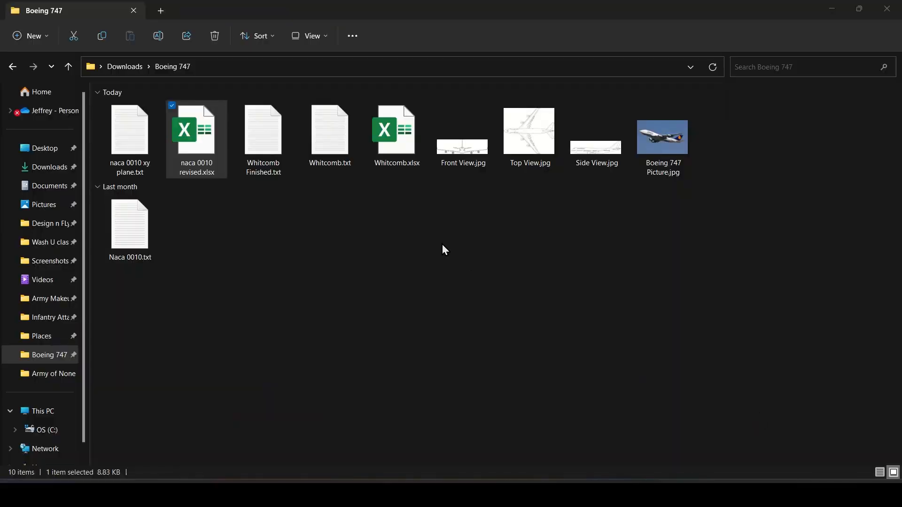
pyautogui.click(658, 492)
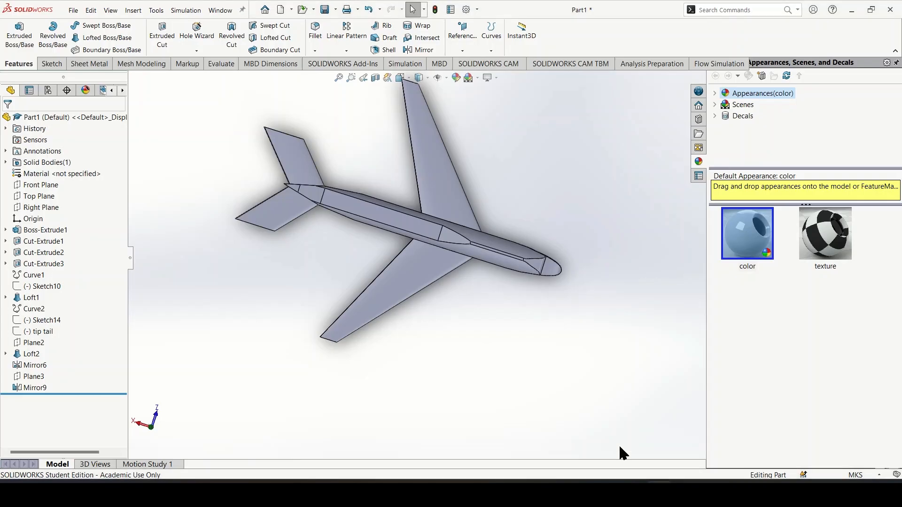
# Step: Insert a Curve Through XYZ Points from the text file "naca 0010 xy plane" in the Boeing 747 folder
pyautogui.click(491, 50)
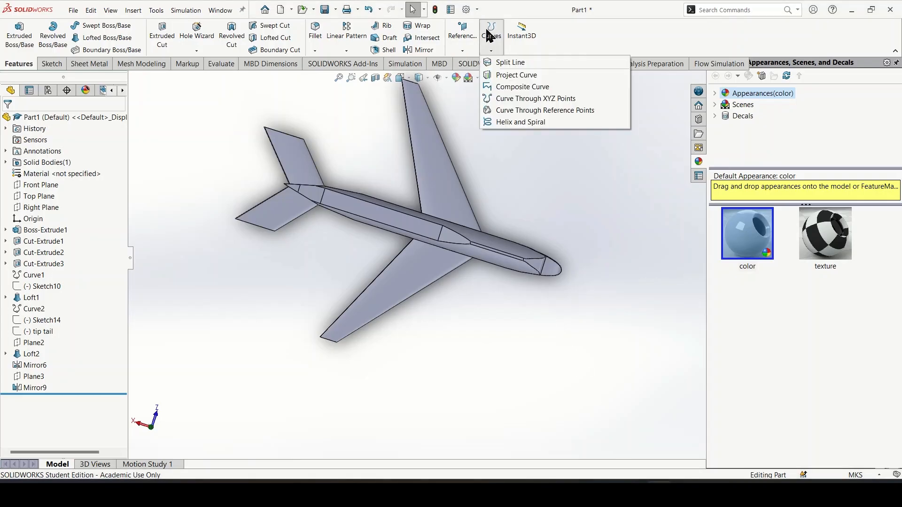
pyautogui.click(529, 99)
pyautogui.click(166, 29)
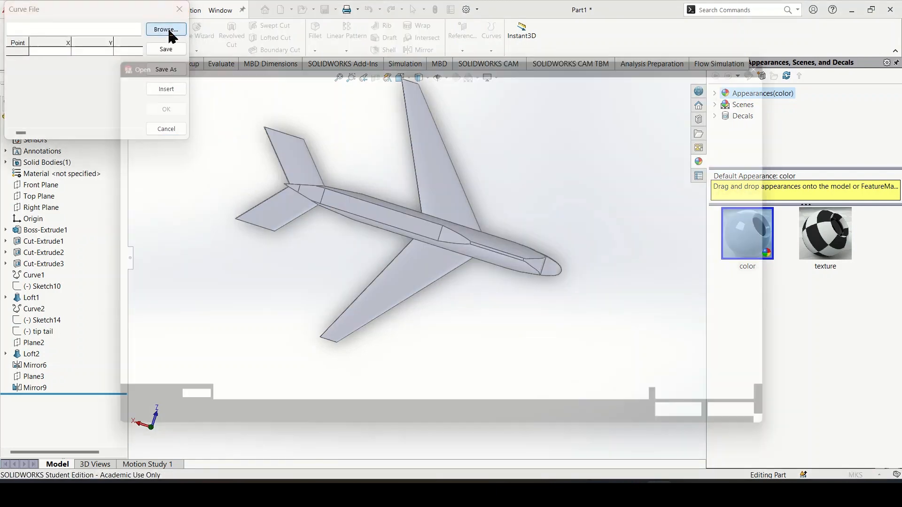
pyautogui.click(739, 413)
pyautogui.click(730, 426)
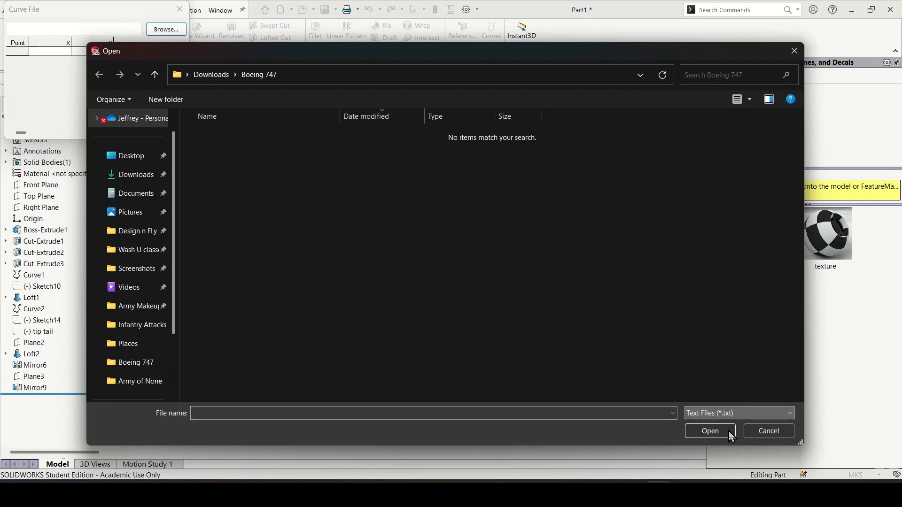
pyautogui.click(304, 145)
pyautogui.click(707, 430)
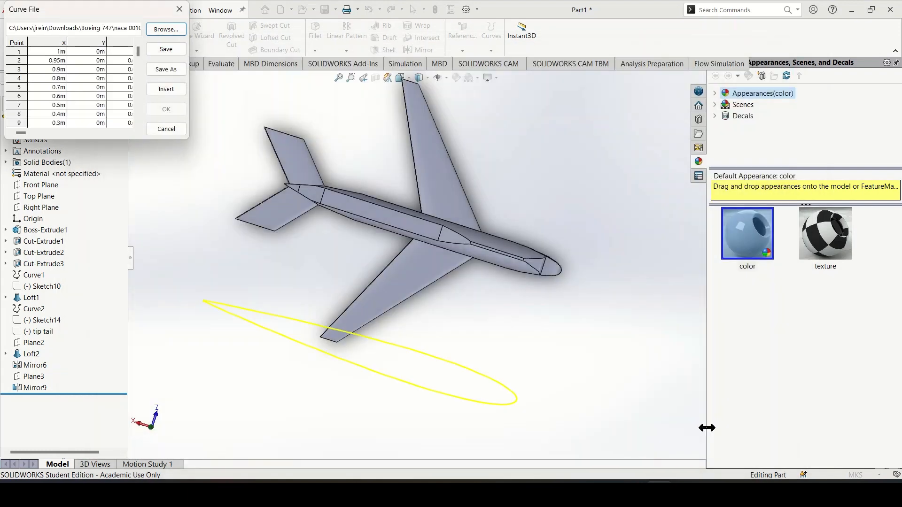
pyautogui.click(173, 112)
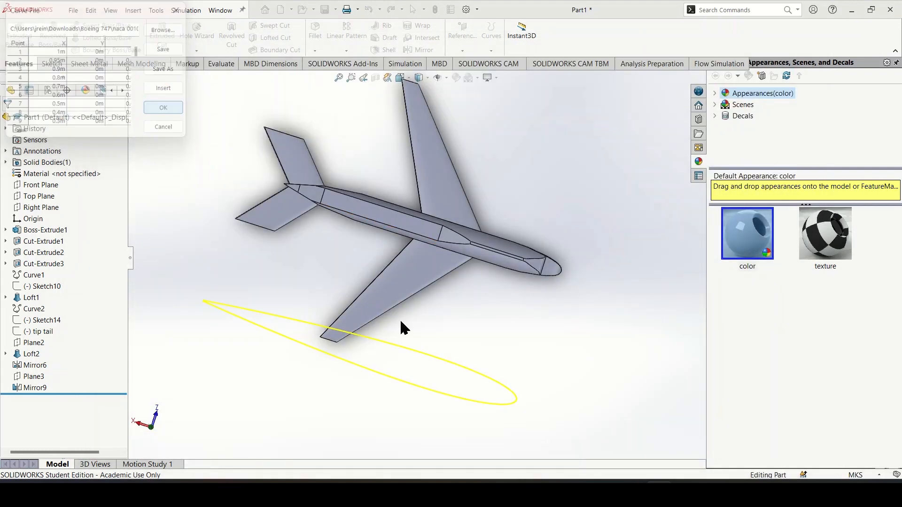
pyautogui.scroll(-4, 416, 357)
pyautogui.moveTo(427, 373); pyautogui.dragTo(433, 352, button='middle')
# Step: Switch to the Side View.jpg blueprint in Paint and undo all the red markings on it
pyautogui.moveTo(684, 493)
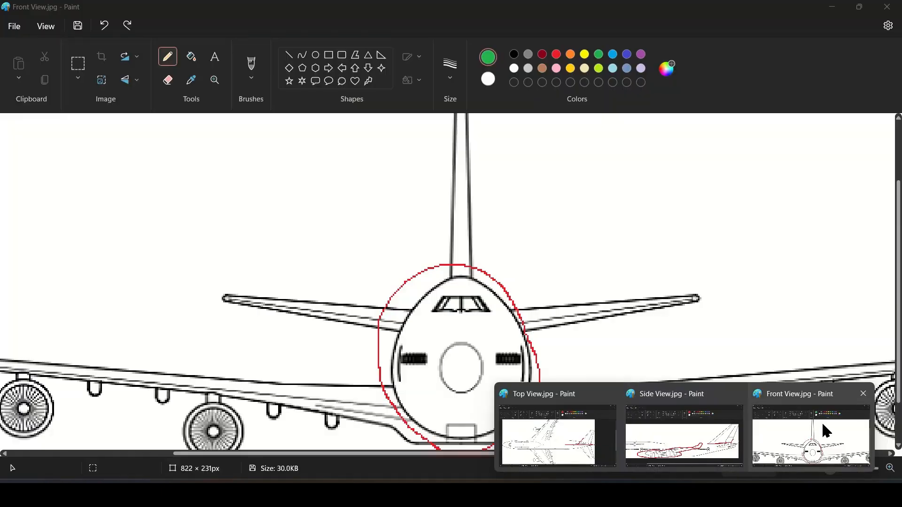
pyautogui.moveTo(539, 451)
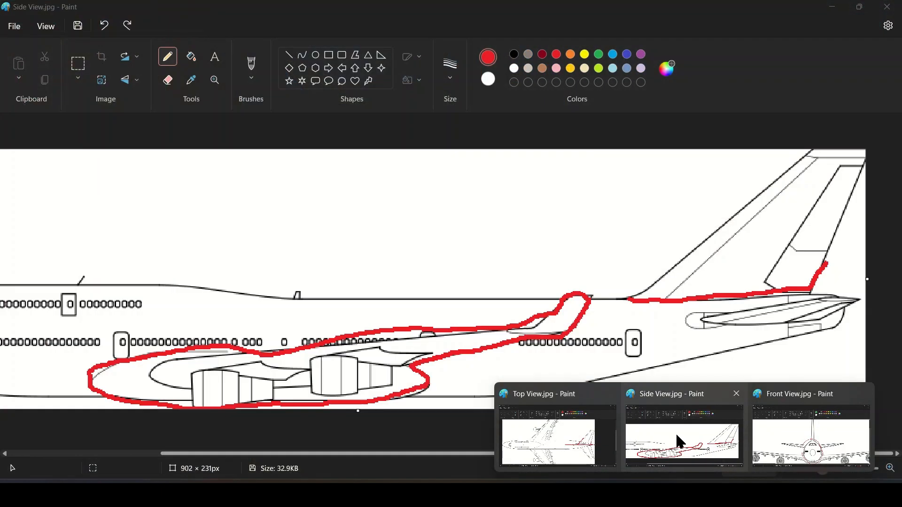
pyautogui.click(676, 432)
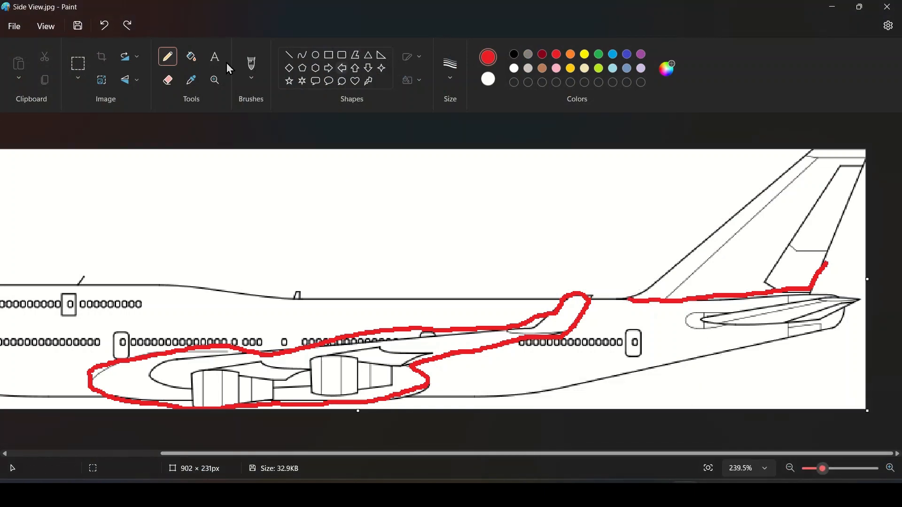
pyautogui.click(106, 26)
pyautogui.click(106, 25)
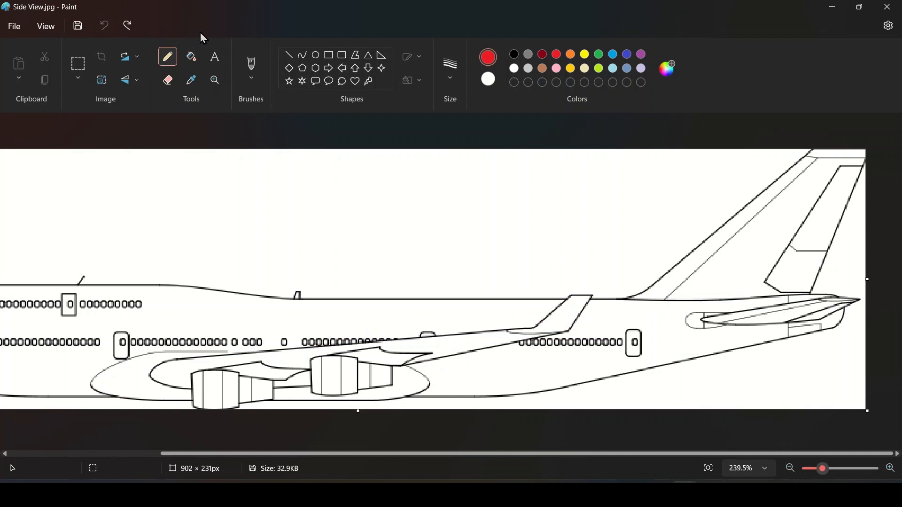
# Step: Draw short vertical red lines down from the leading and trailing ends of the vertical tail's root, and switch back to SOLIDWORKS
pyautogui.click(289, 55)
pyautogui.moveTo(629, 298); pyautogui.dragTo(630, 331)
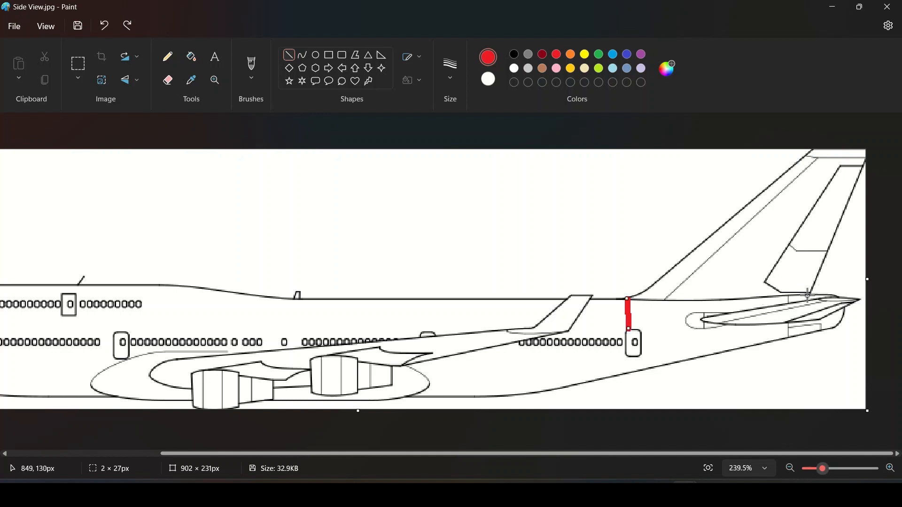
pyautogui.moveTo(810, 293); pyautogui.dragTo(811, 329)
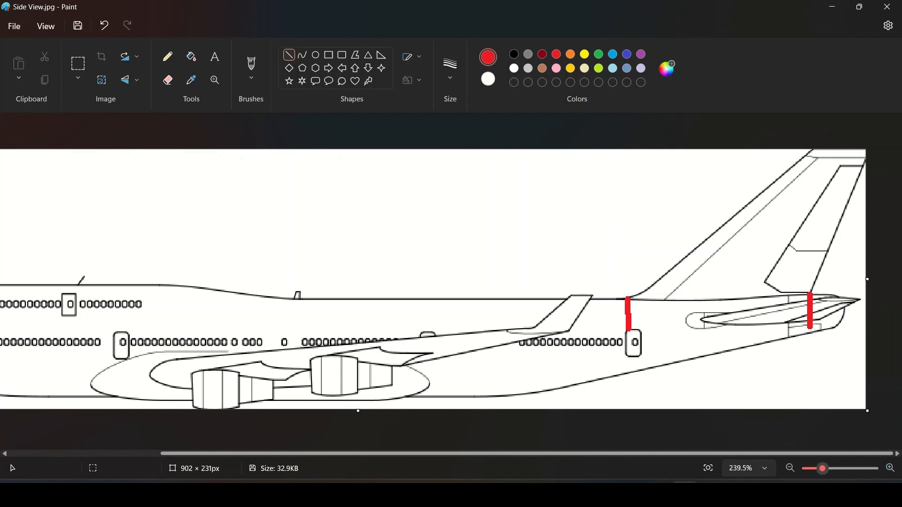
pyautogui.click(659, 482)
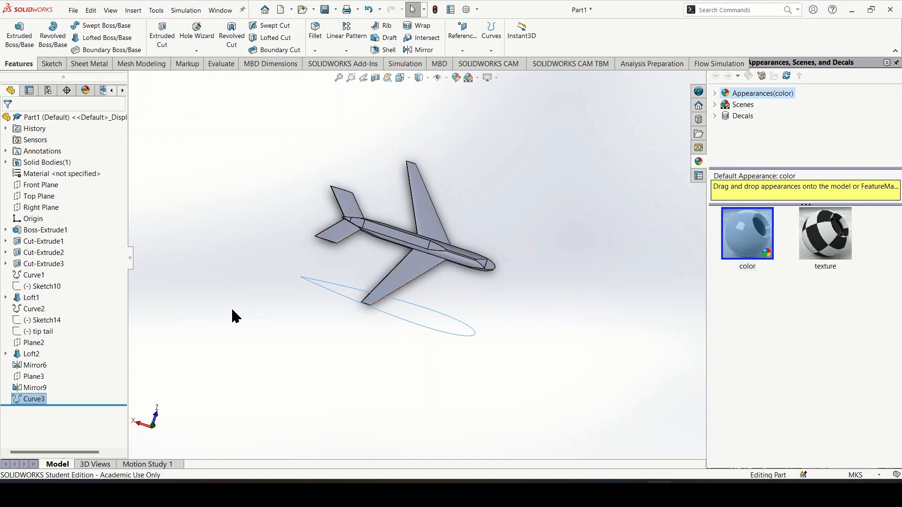
# Step: Start a new sketch on the Top Plane for the vertical tail's airfoil
pyautogui.click(40, 197)
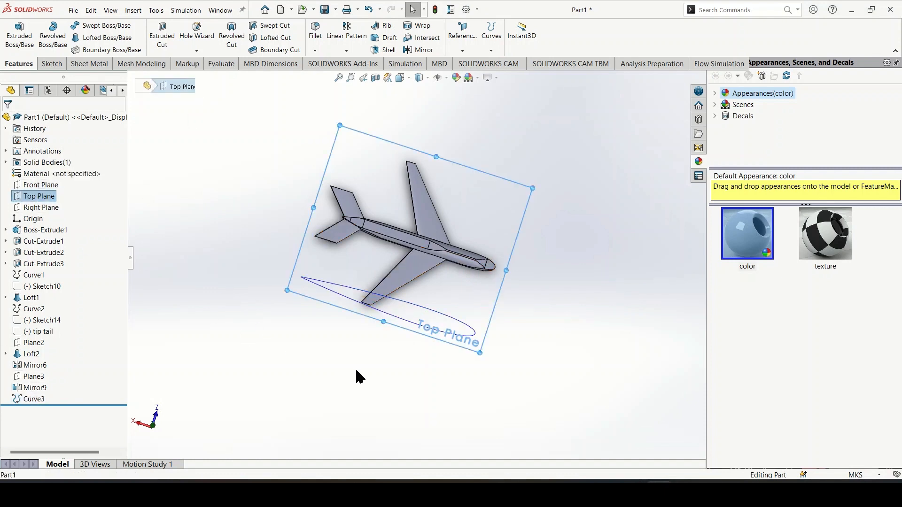
pyautogui.moveTo(356, 376); pyautogui.dragTo(374, 228, button='middle')
pyautogui.scroll(-10, 376, 229)
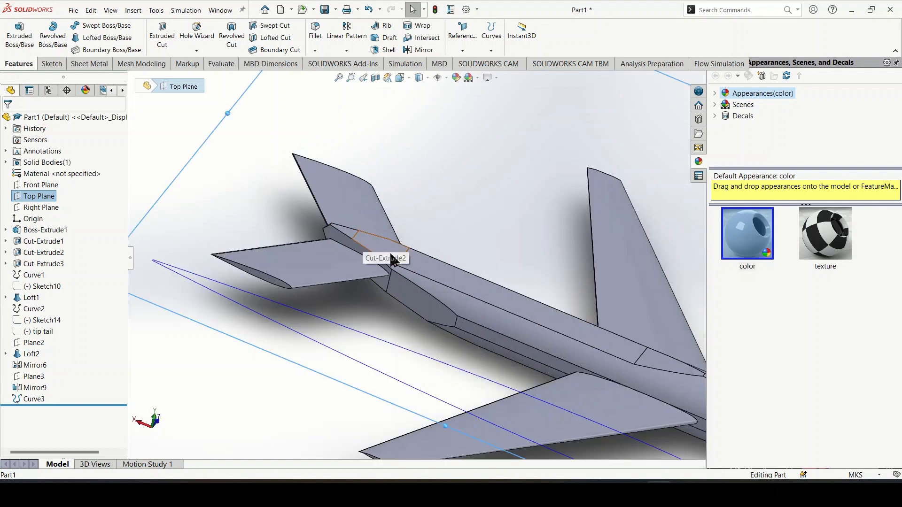
pyautogui.scroll(10, 429, 306)
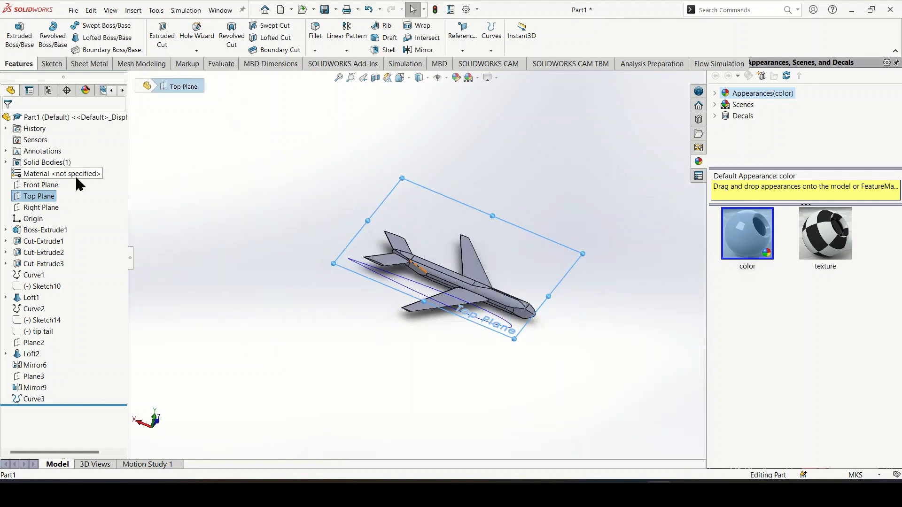
pyautogui.rightClick(40, 202)
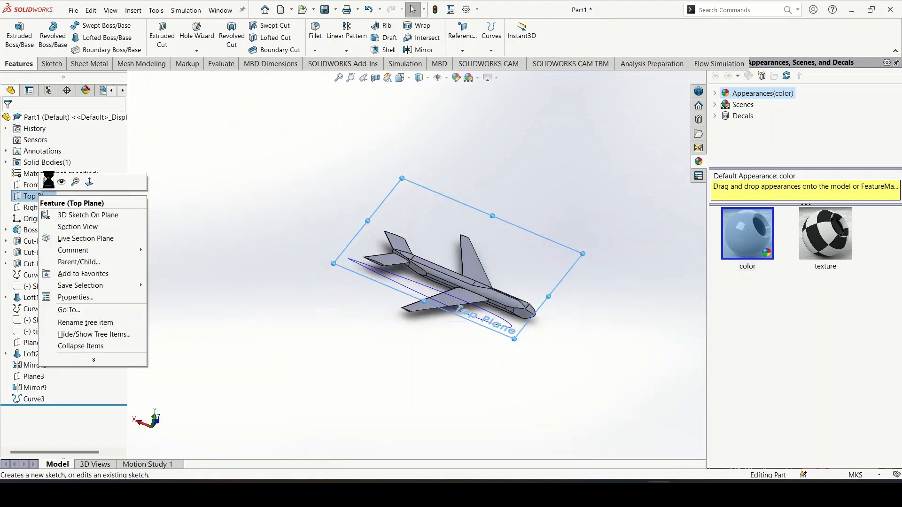
pyautogui.click(49, 180)
pyautogui.click(410, 232)
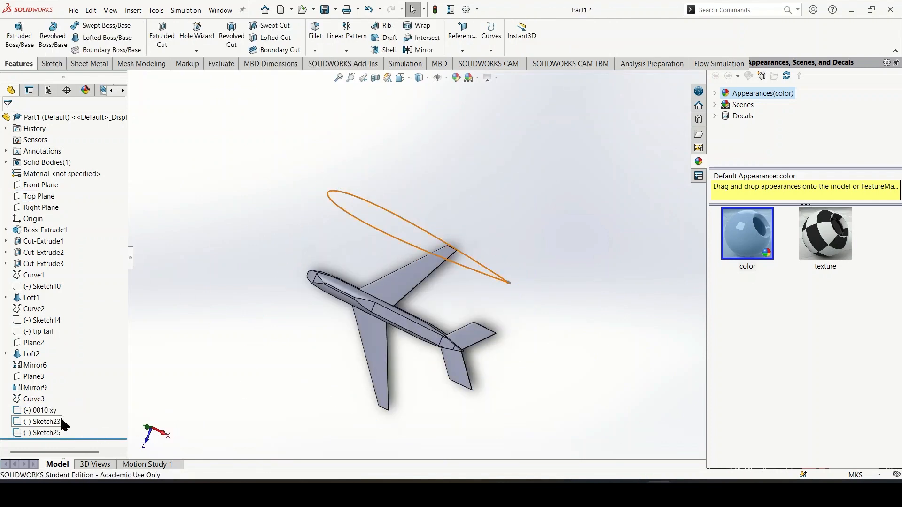
# Step: Rename Sketch23 as "rootV"
pyautogui.rightClick(50, 421)
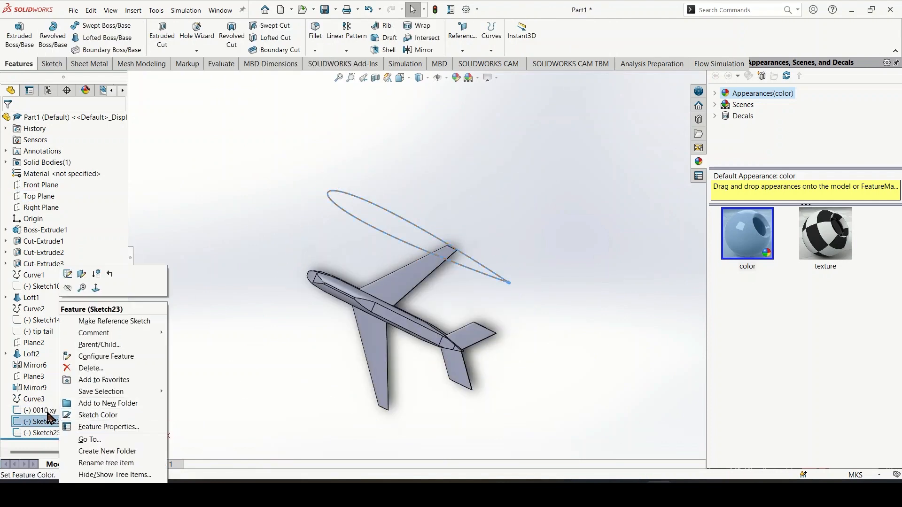
pyautogui.click(41, 197)
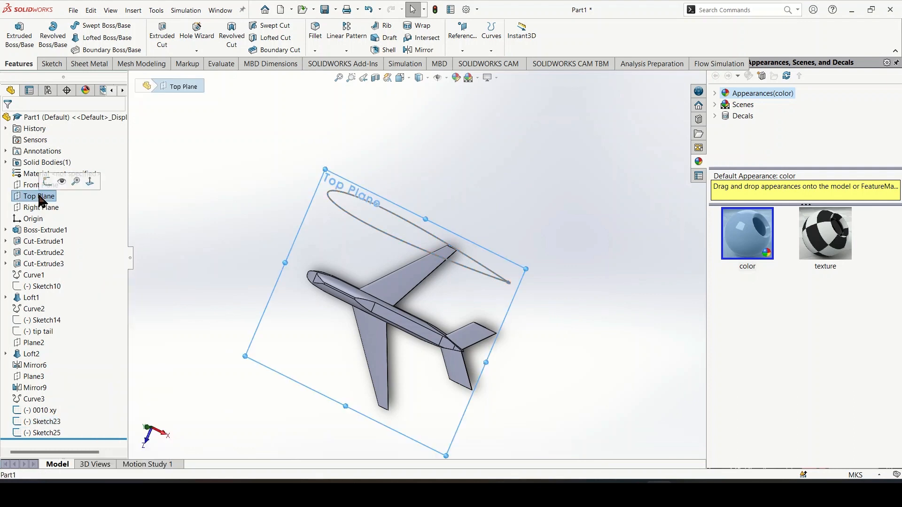
pyautogui.rightClick(51, 422)
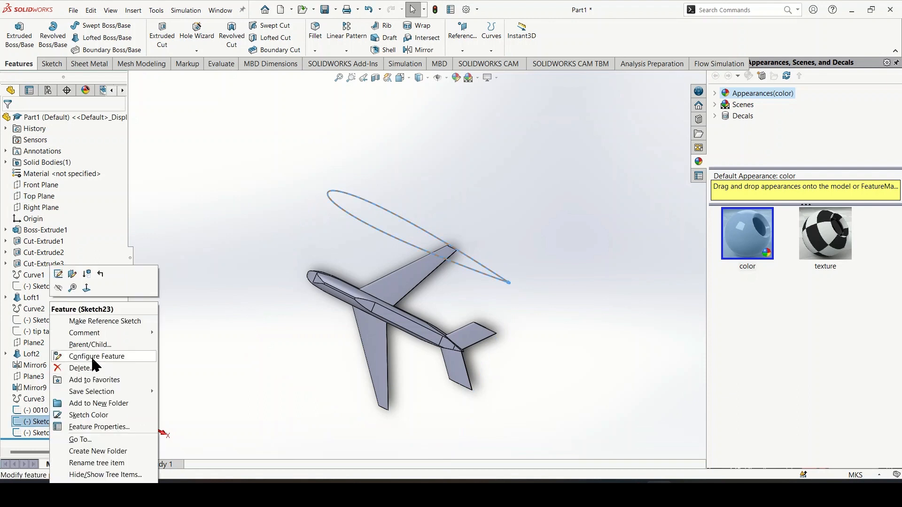
pyautogui.click(113, 464)
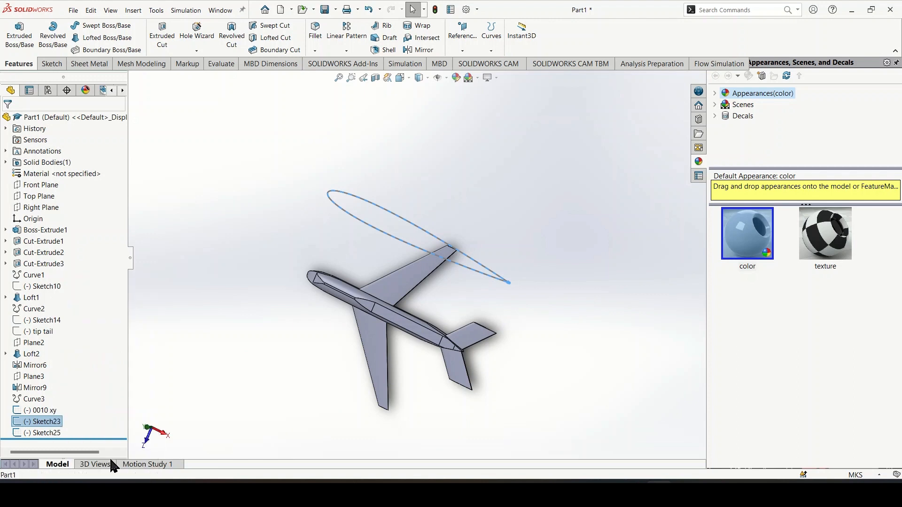
pyautogui.write('rootV')
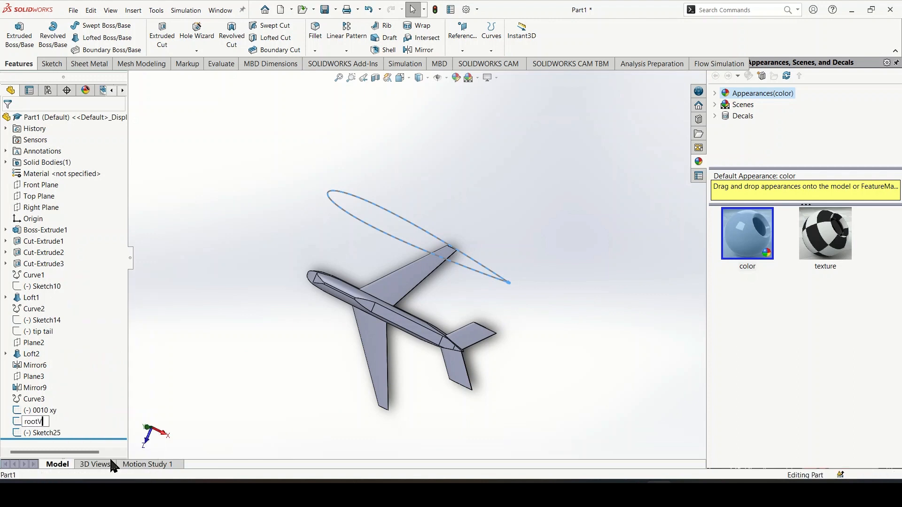
pyautogui.press('Return')
# Step: Rename Sketch25 as "tipV"
pyautogui.rightClick(53, 433)
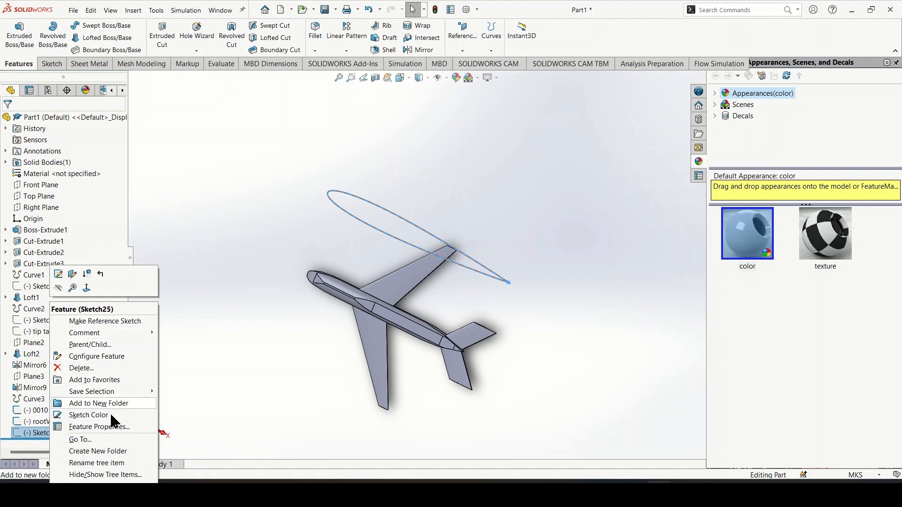
pyautogui.click(106, 464)
pyautogui.write('ti')
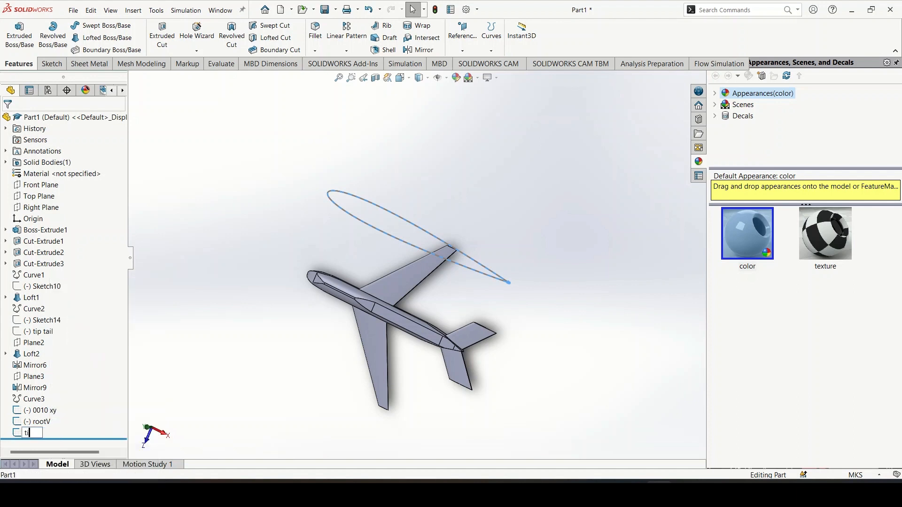
pyautogui.write('pV')
pyautogui.press('Return')
# Step: Open the rootV sketch for editing and scale its whole airfoil profile by 0.164 about the origin
pyautogui.click(35, 422)
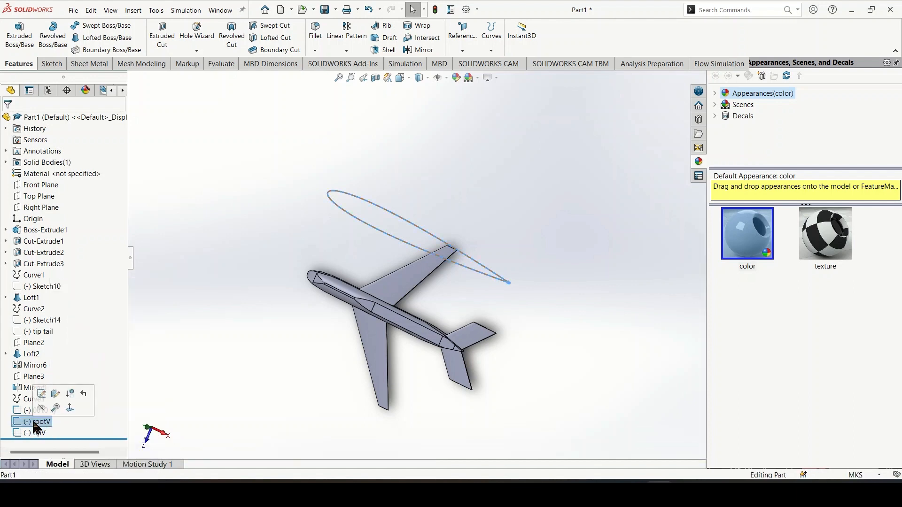
pyautogui.rightClick(36, 422)
pyautogui.click(38, 277)
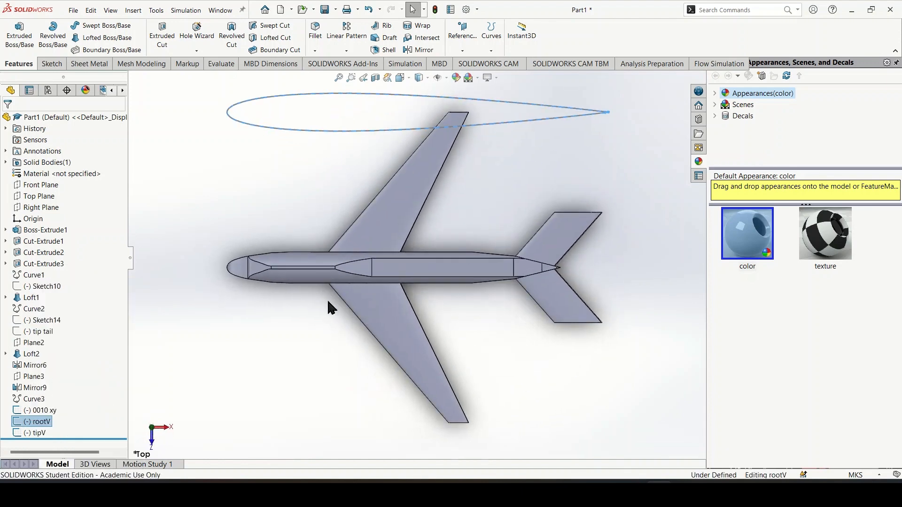
pyautogui.hotkey('ctrl', 'a')
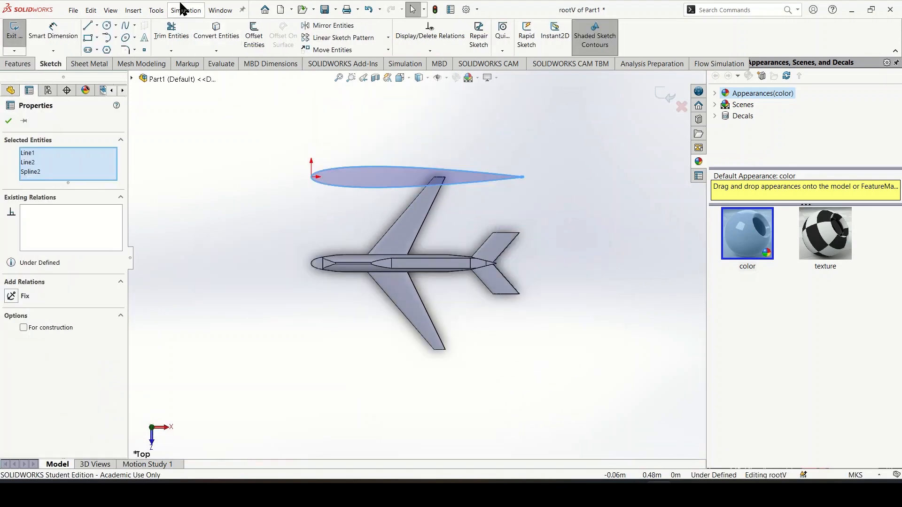
pyautogui.click(156, 10)
pyautogui.moveTo(201, 324)
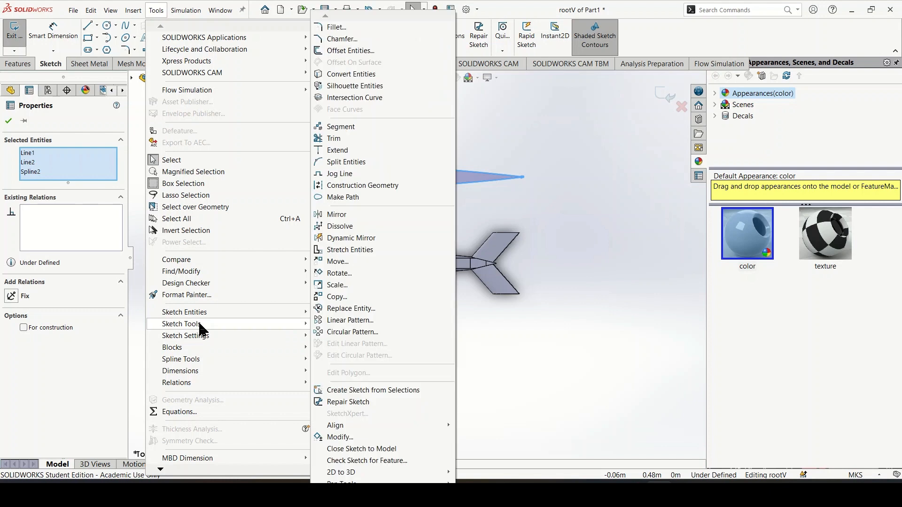
pyautogui.click(346, 285)
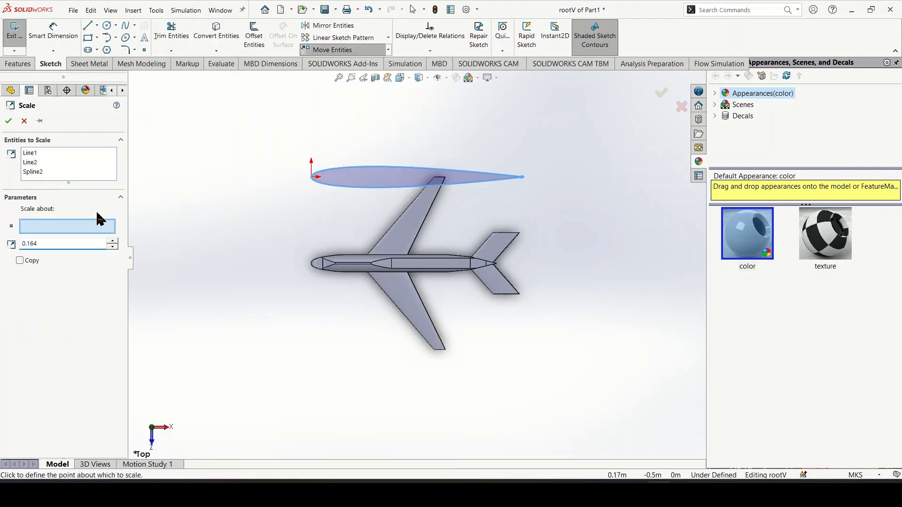
pyautogui.click(312, 178)
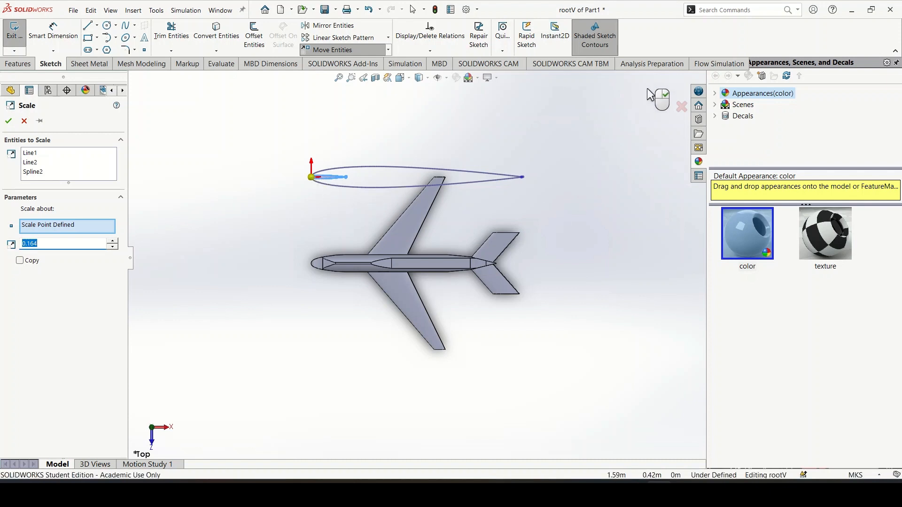
pyautogui.click(663, 96)
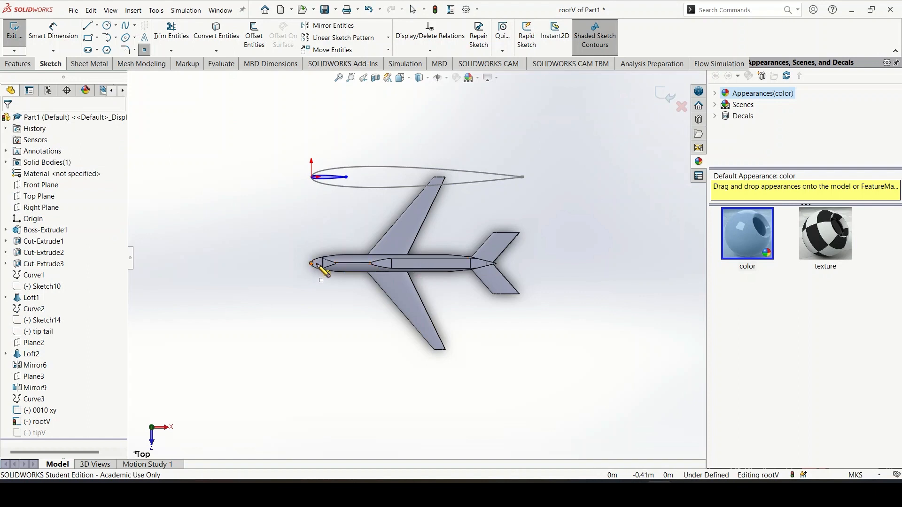
# Step: Place a sketch point on the fuselage centreline and set its horizontal distance from the origin to 0.688 m
pyautogui.click(404, 263)
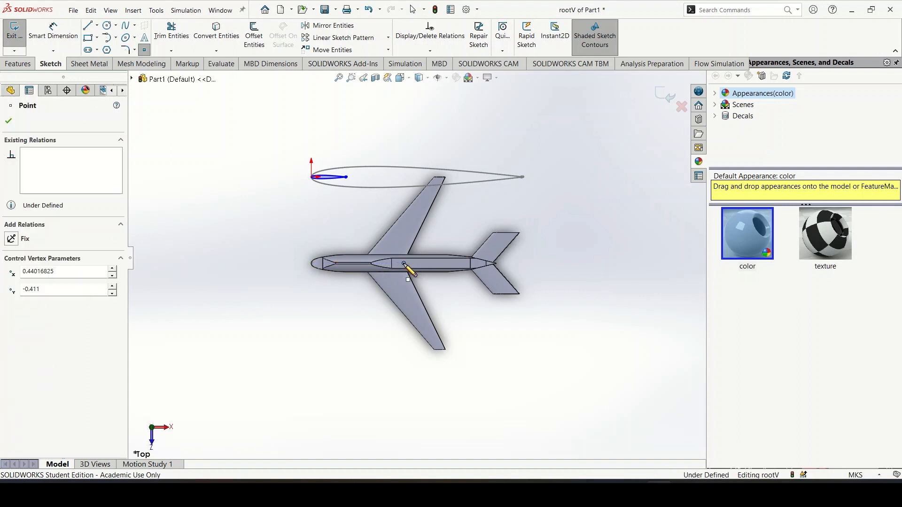
pyautogui.click(53, 34)
pyautogui.click(403, 263)
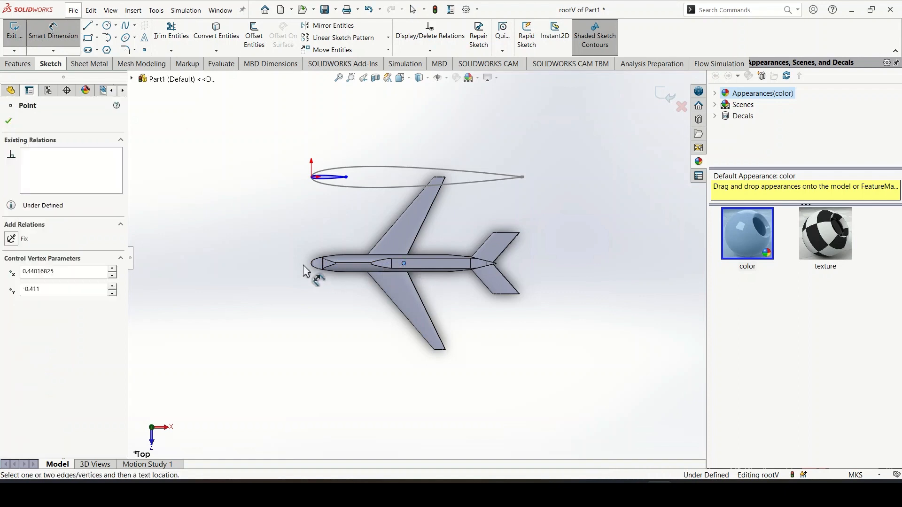
pyautogui.click(312, 178)
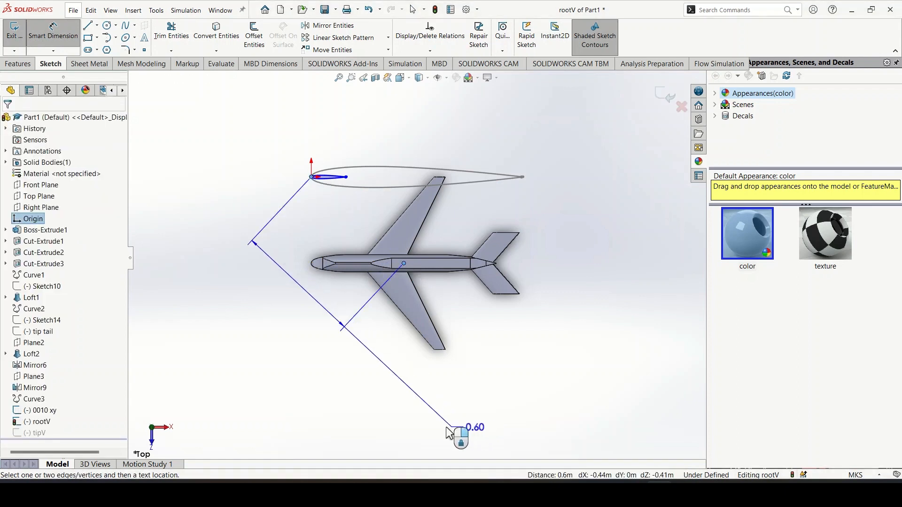
pyautogui.click(372, 425)
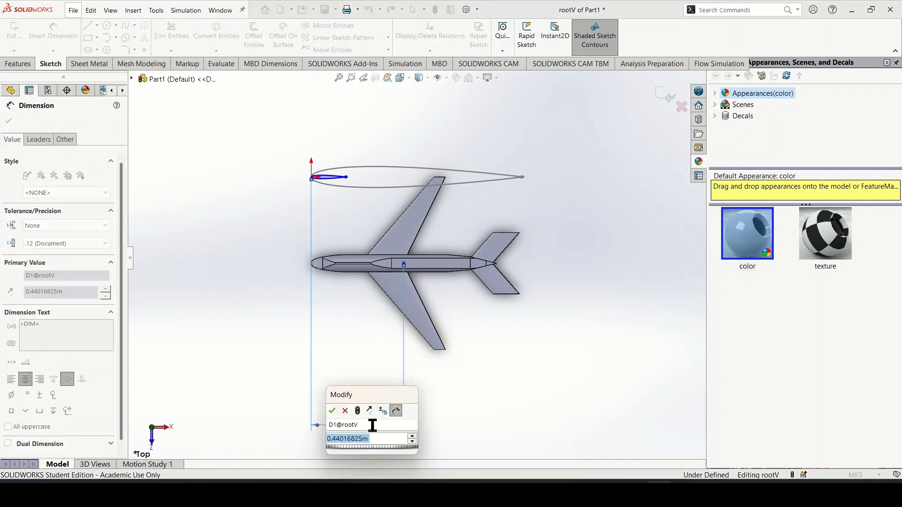
pyautogui.write('0.69')
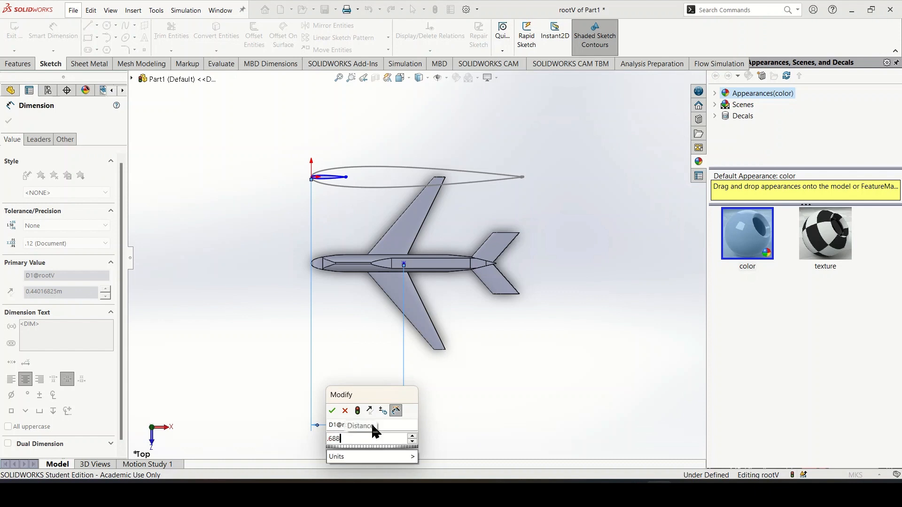
pyautogui.press('Return')
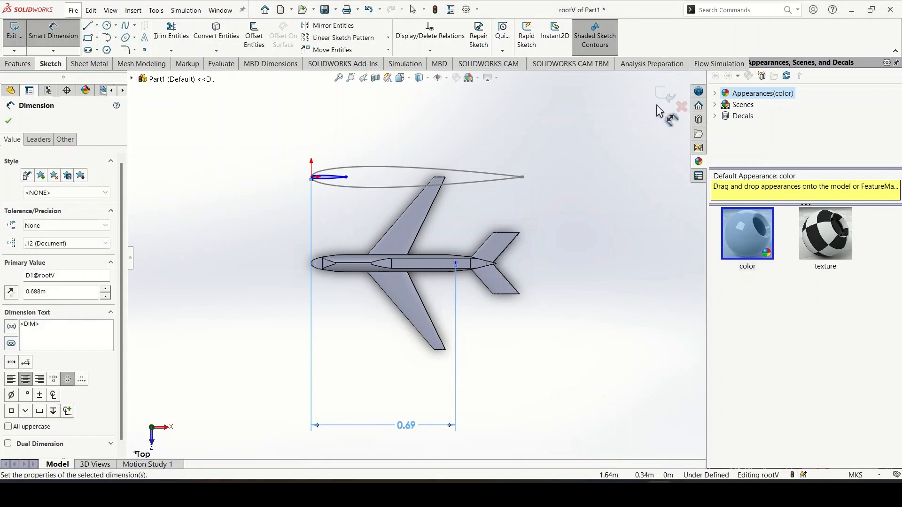
pyautogui.press('Escape')
# Step: Move the scaled root airfoil from the origin to the new point on the fuselage centreline and exit the sketch
pyautogui.click(156, 10)
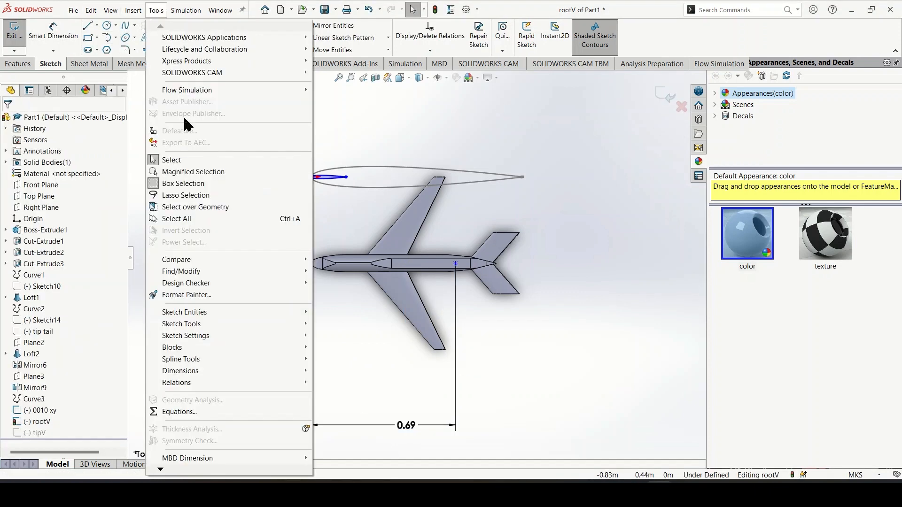
pyautogui.moveTo(190, 329)
pyautogui.click(352, 263)
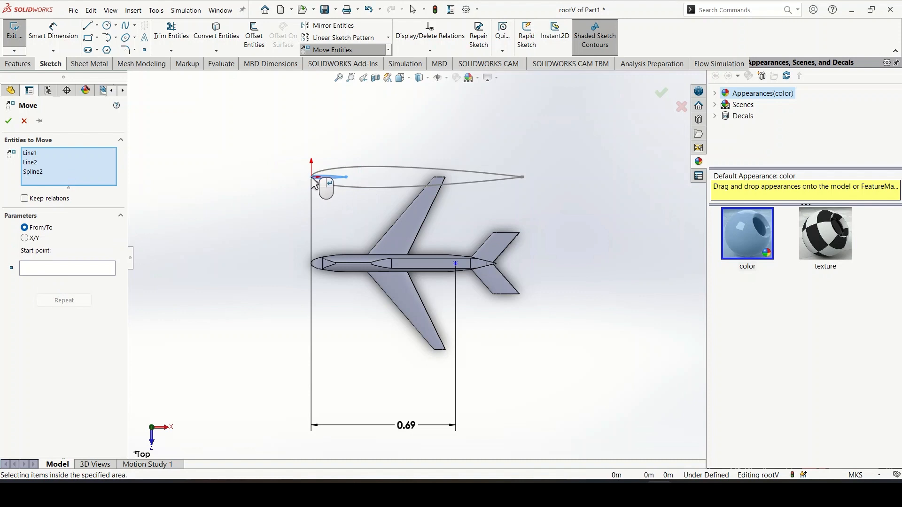
pyautogui.click(70, 271)
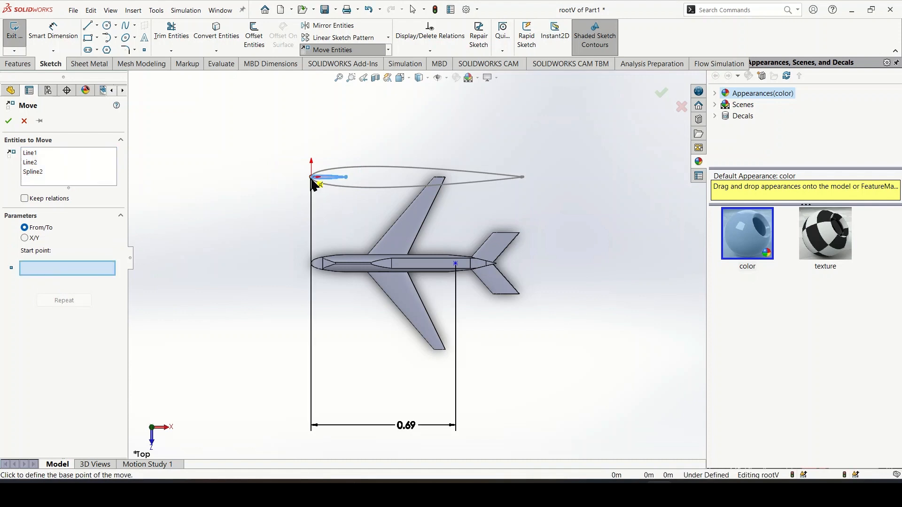
pyautogui.click(311, 177)
pyautogui.click(456, 263)
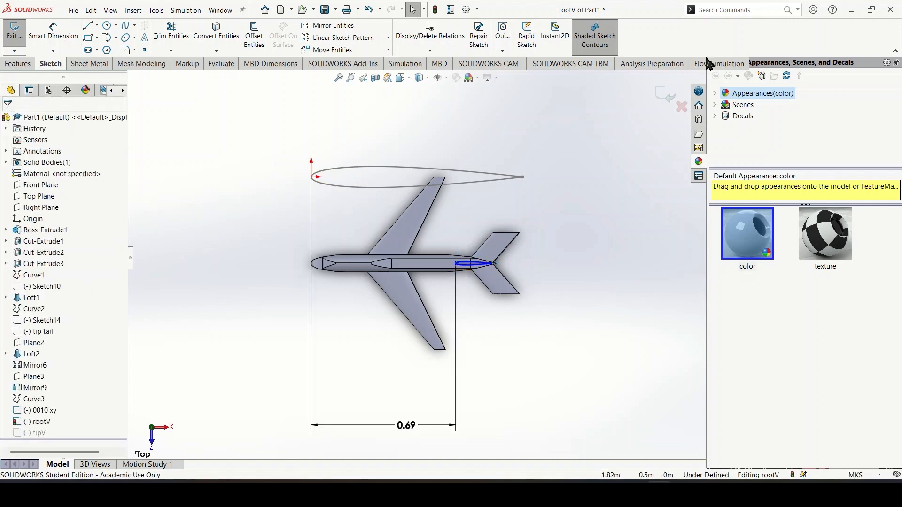
pyautogui.click(663, 93)
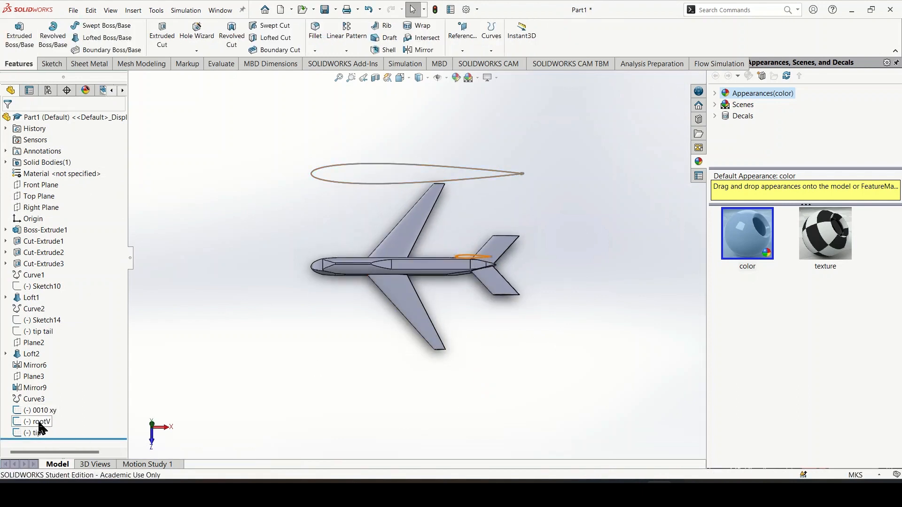
# Step: Change the rootV sketch's plane from the Top Plane to the sloped upper face of the rear fuselage, made by Cut-Extrude2
pyautogui.click(40, 425)
pyautogui.click(56, 396)
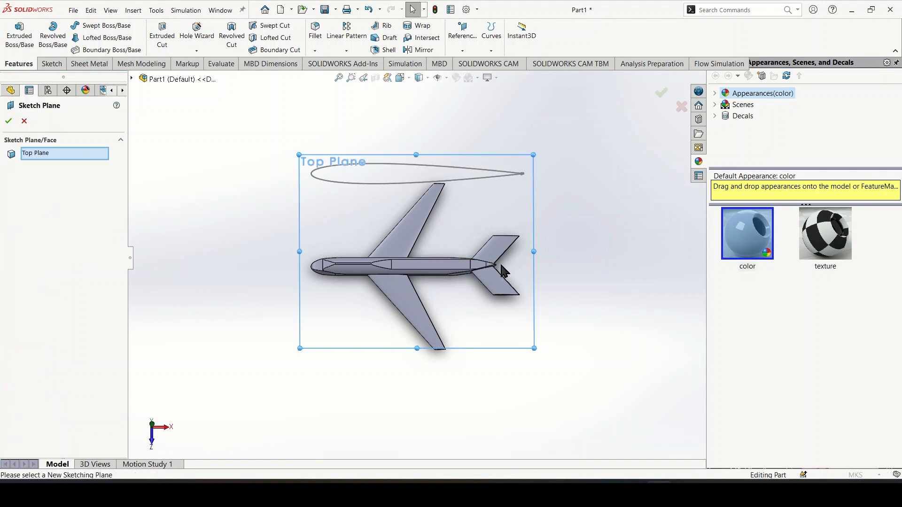
pyautogui.scroll(-2, 501, 271)
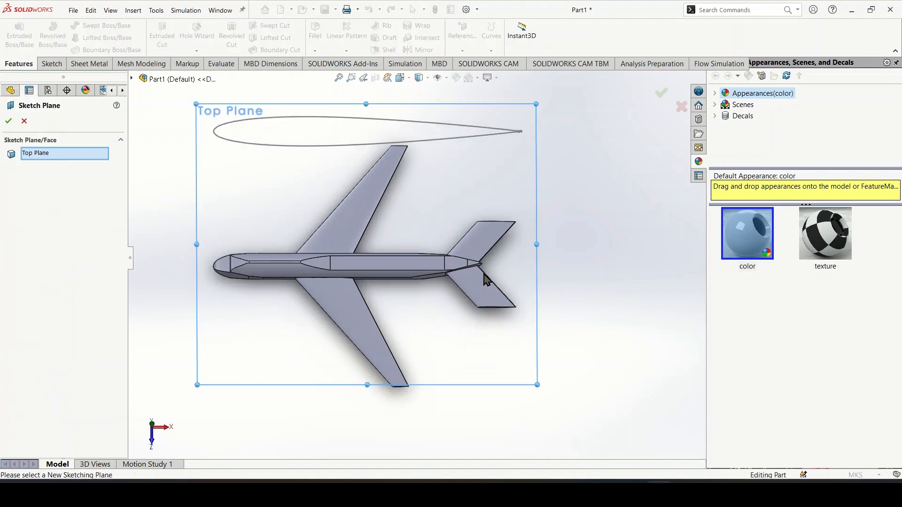
pyautogui.rightClick(32, 152)
pyautogui.click(66, 173)
pyautogui.scroll(-3, 454, 261)
pyautogui.scroll(-4, 452, 261)
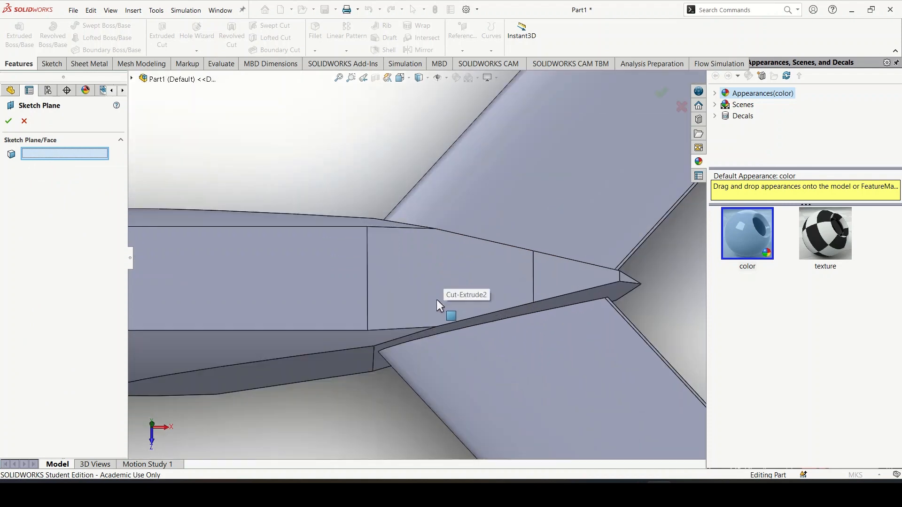
pyautogui.scroll(2, 436, 299)
pyautogui.moveTo(383, 371); pyautogui.dragTo(374, 285, button='middle')
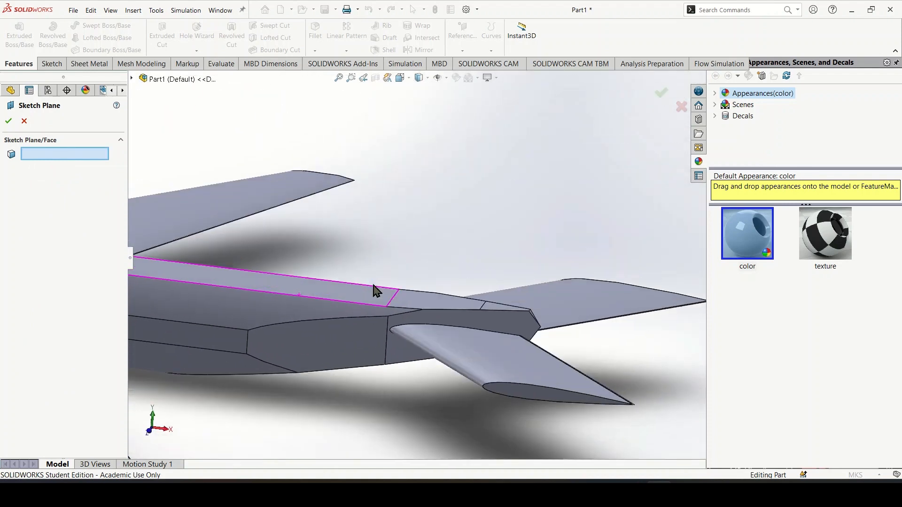
pyautogui.click(423, 300)
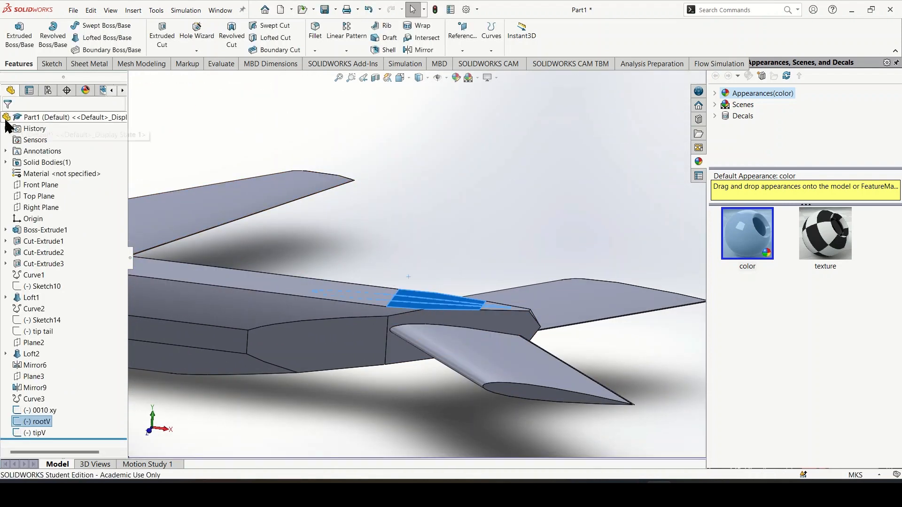
# Step: Examine how the root airfoil sits on the upper face of the rear fuselage
pyautogui.scroll(4, 387, 363)
pyautogui.moveTo(387, 363)
pyautogui.mouseDown(button='middle')
pyautogui.moveTo(389, 370)
pyautogui.moveTo(415, 306)
pyautogui.mouseUp(button='middle')
pyautogui.scroll(-5, 408, 286)
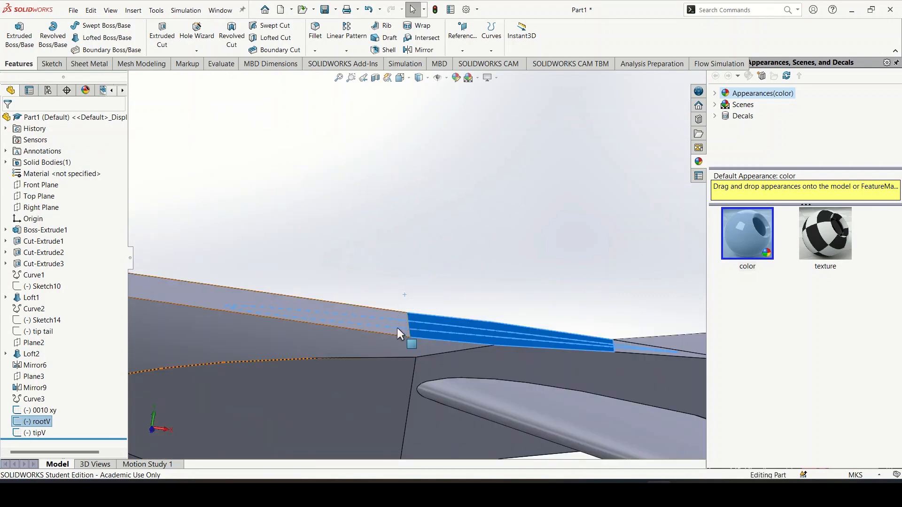
pyautogui.scroll(5, 404, 318)
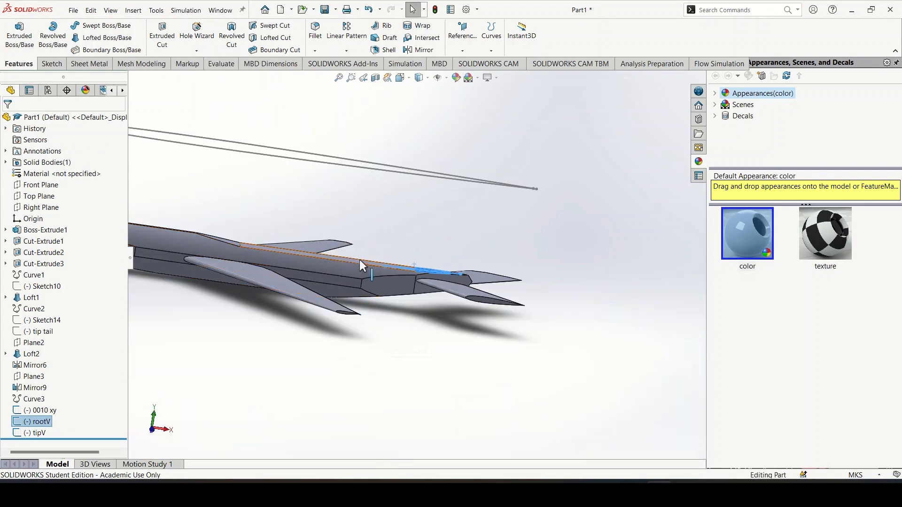
pyautogui.rightClick(43, 423)
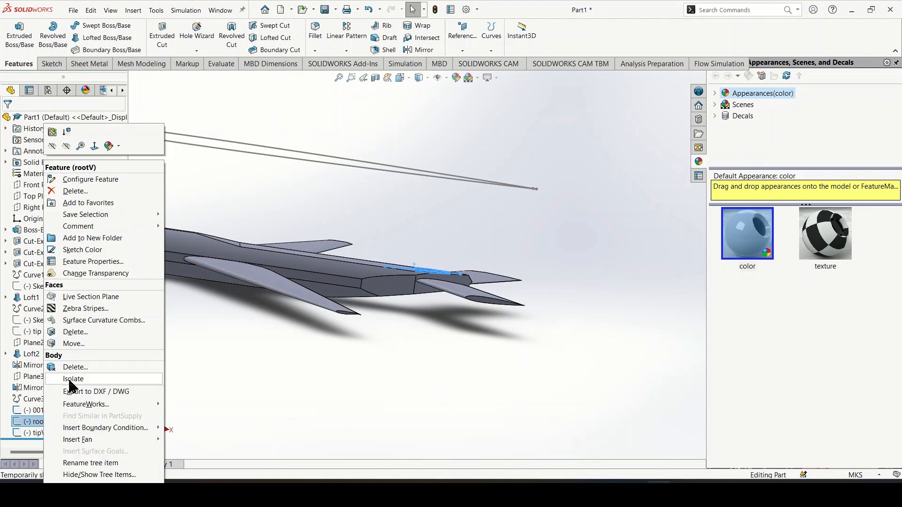
pyautogui.rightClick(35, 424)
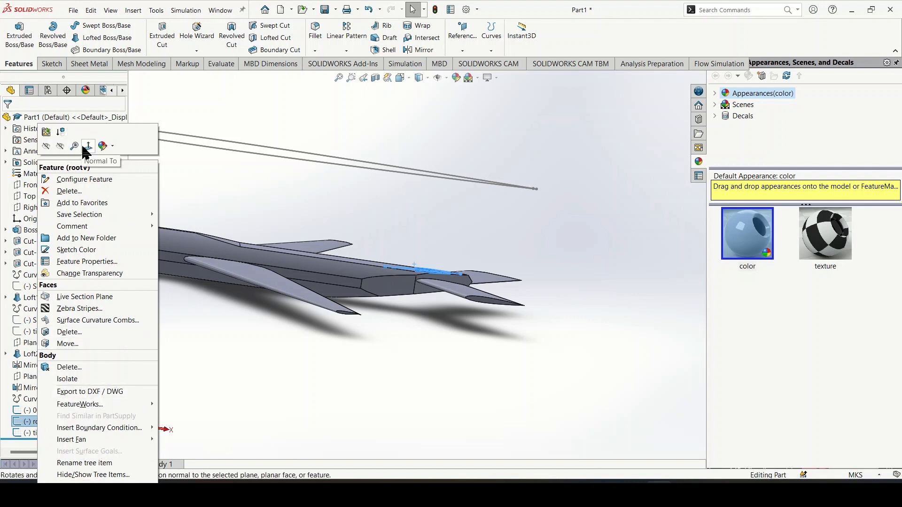
pyautogui.click(226, 409)
pyautogui.click(225, 409)
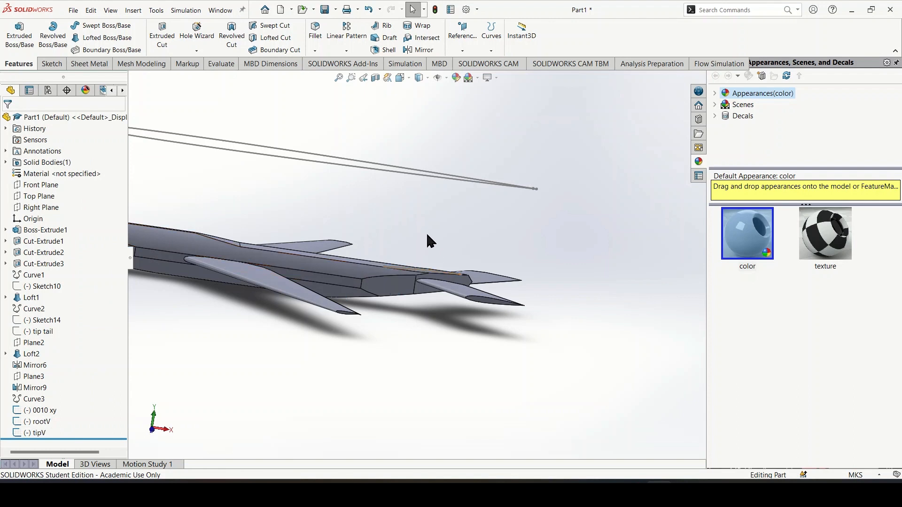
pyautogui.scroll(-8, 420, 249)
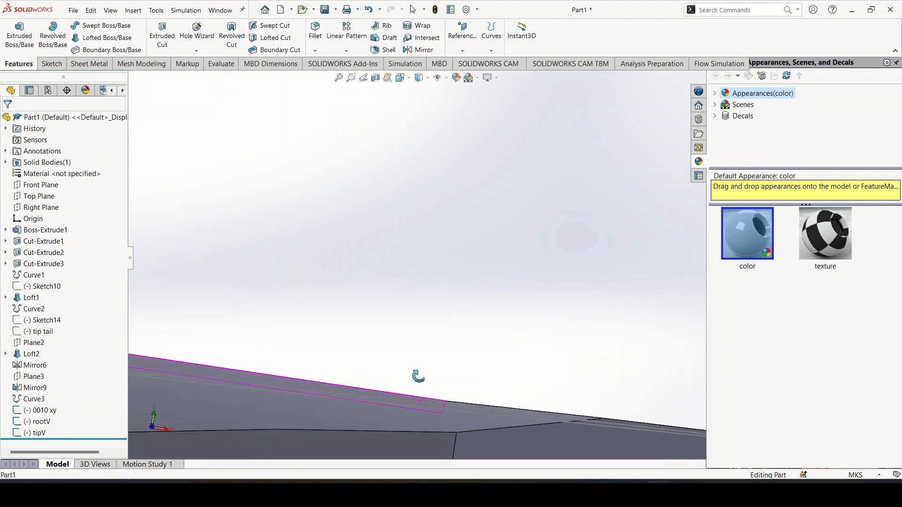
pyautogui.scroll(8, 409, 394)
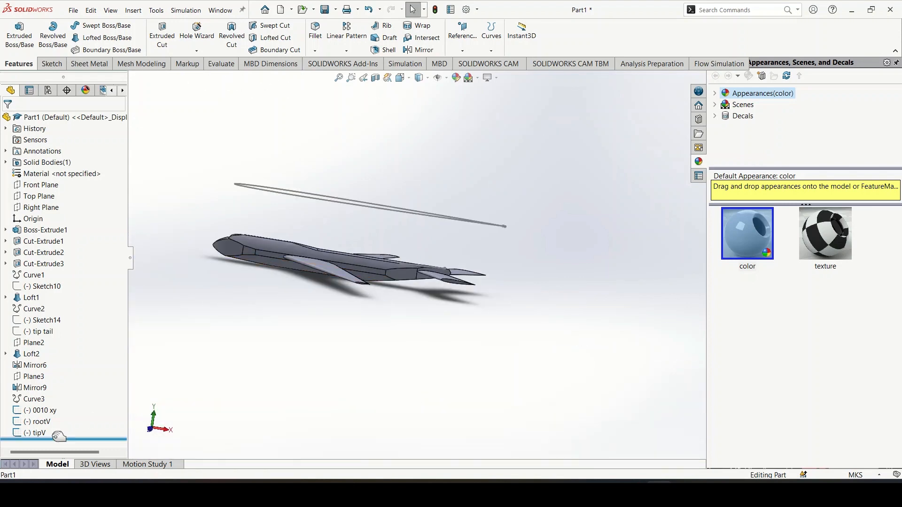
# Step: Switch to Side View.jpg in Paint to check the vertical tail's tip chord, and return to SOLIDWORKS
pyautogui.click(36, 433)
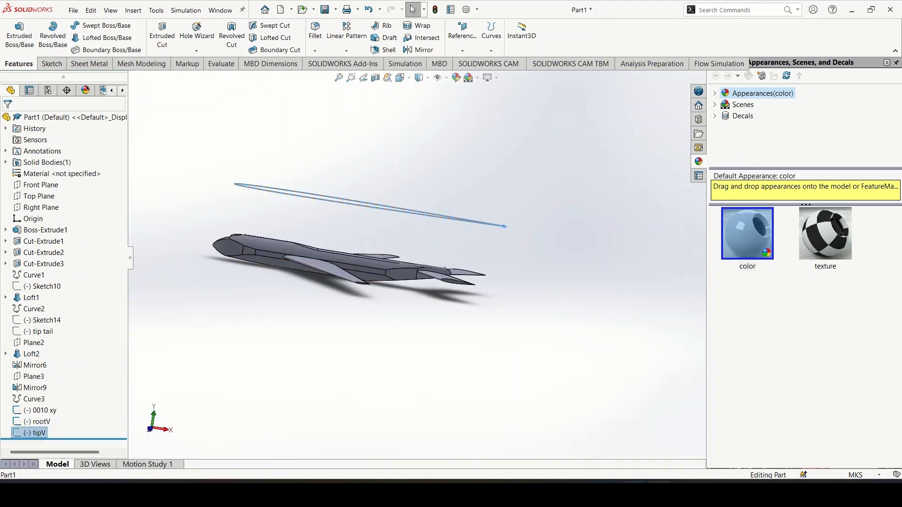
pyautogui.click(669, 453)
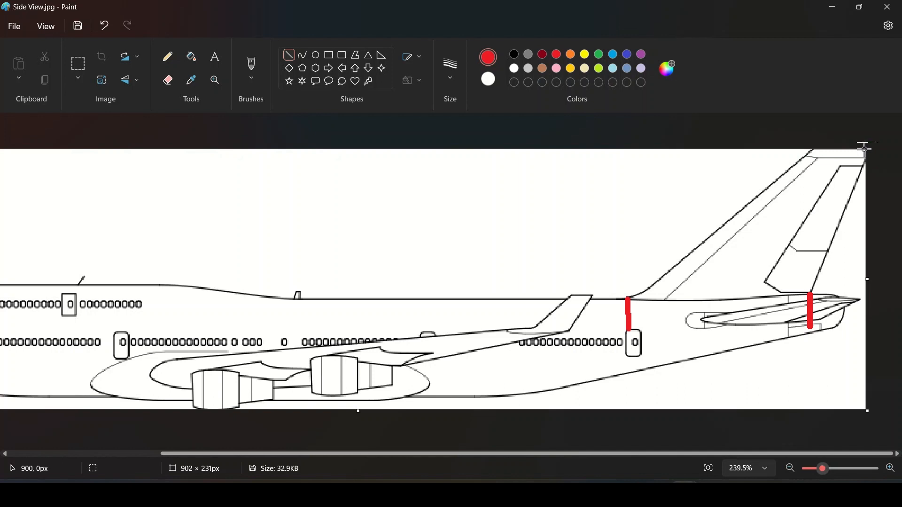
pyautogui.hotkey('alt', 'Tab')
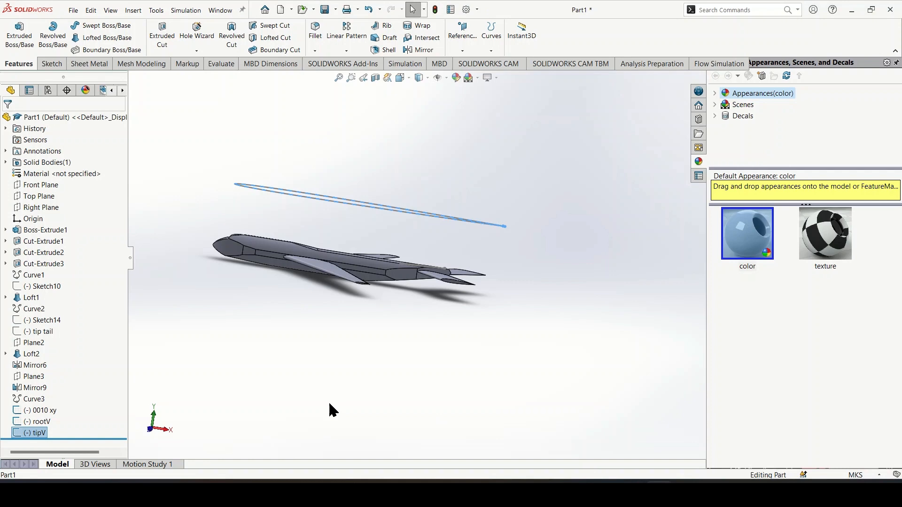
# Step: Open the tipV sketch for editing and scale its whole airfoil profile by 0.046 about the origin
pyautogui.rightClick(38, 436)
pyautogui.click(45, 275)
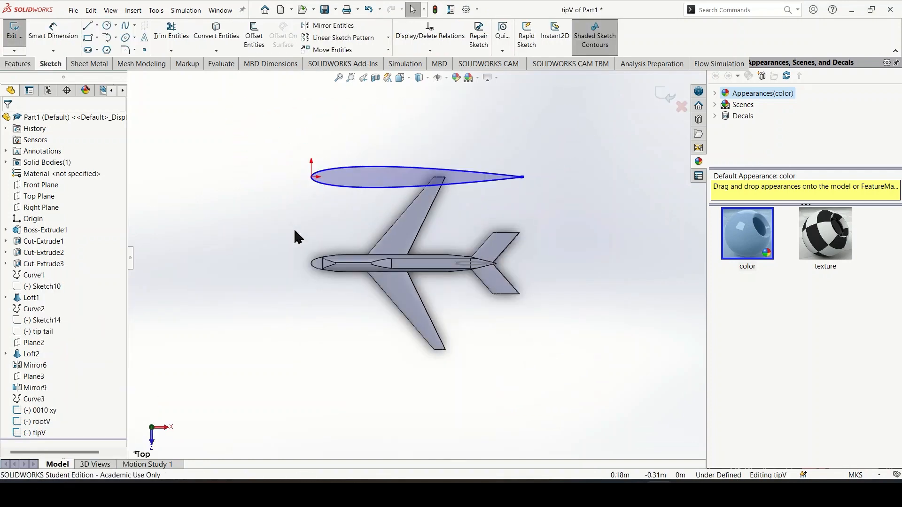
pyautogui.moveTo(301, 156)
pyautogui.mouseDown()
pyautogui.moveTo(535, 212)
pyautogui.moveTo(548, 224)
pyautogui.mouseUp()
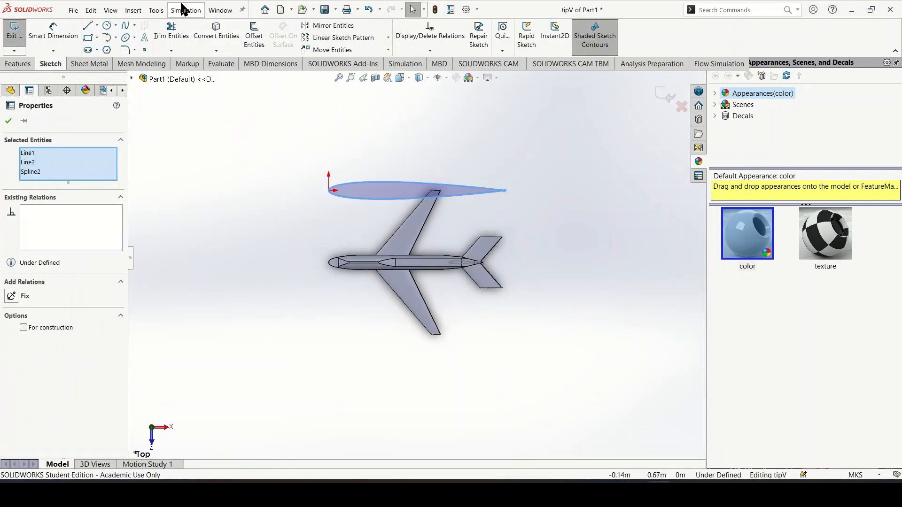
pyautogui.click(156, 10)
pyautogui.moveTo(221, 322)
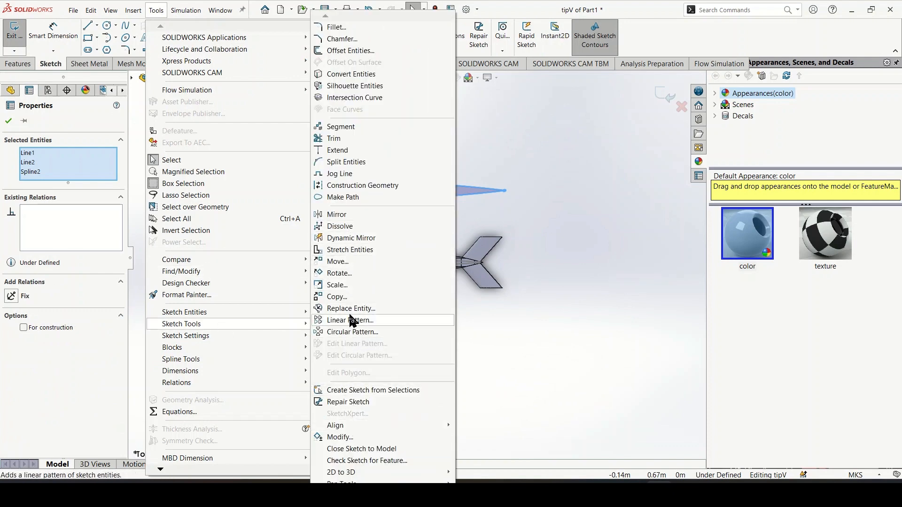
pyautogui.click(348, 283)
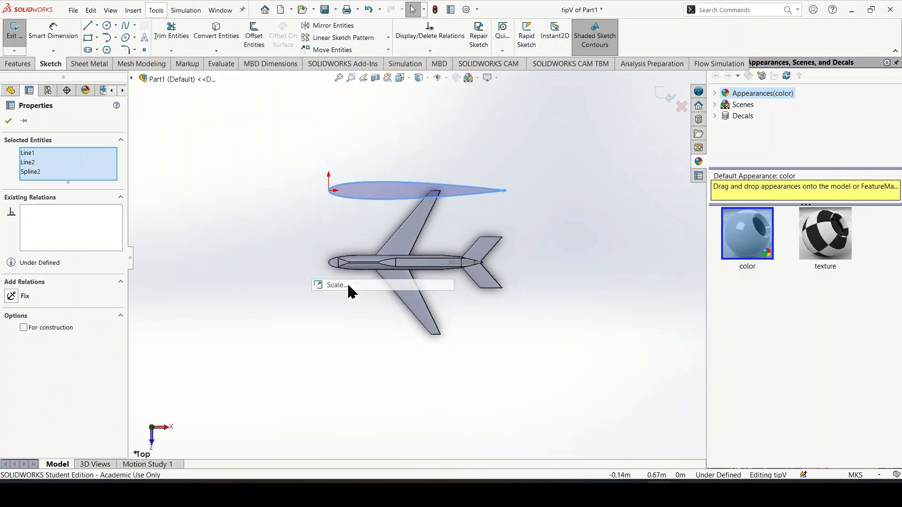
pyautogui.click(329, 191)
pyautogui.doubleClick(63, 243)
pyautogui.write('.04')
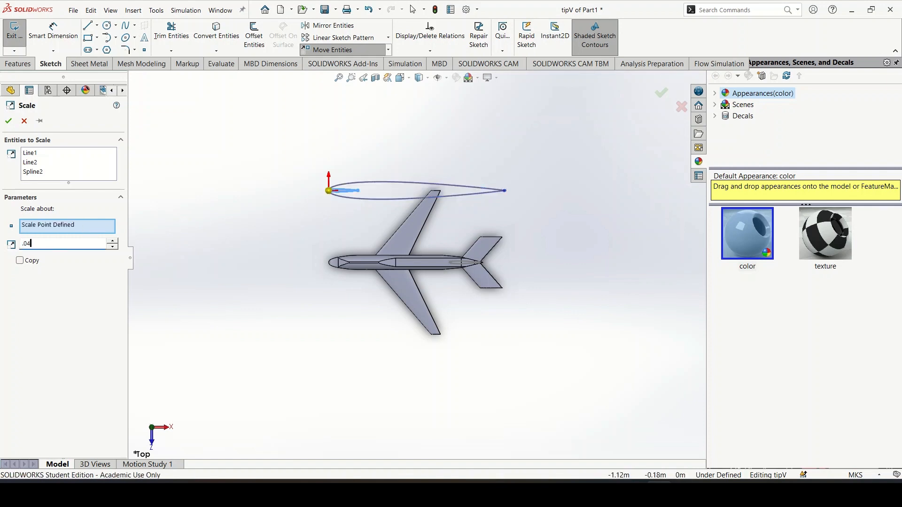
pyautogui.write('6')
pyautogui.click(660, 94)
# Step: Place a sketch point on the fuselage centreline inside the root airfoil's outline, about 0.71 m behind the origin
pyautogui.scroll(-1, 442, 304)
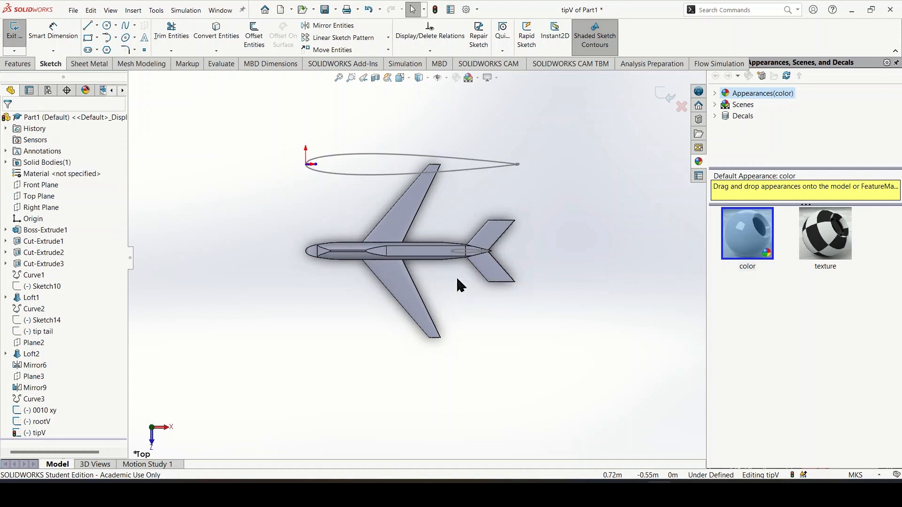
pyautogui.scroll(-1, 457, 279)
pyautogui.click(145, 50)
pyautogui.scroll(-5, 483, 252)
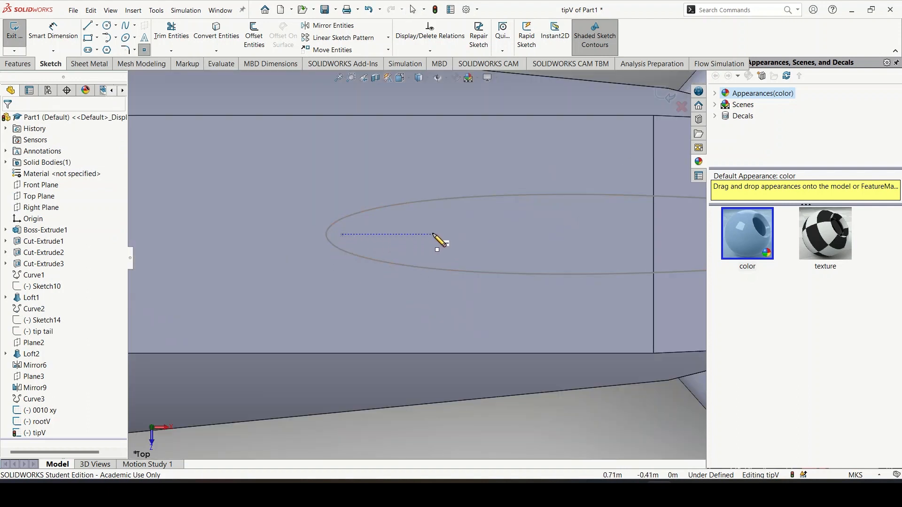
pyautogui.click(431, 234)
pyautogui.scroll(5, 459, 308)
pyautogui.scroll(-1, 333, 276)
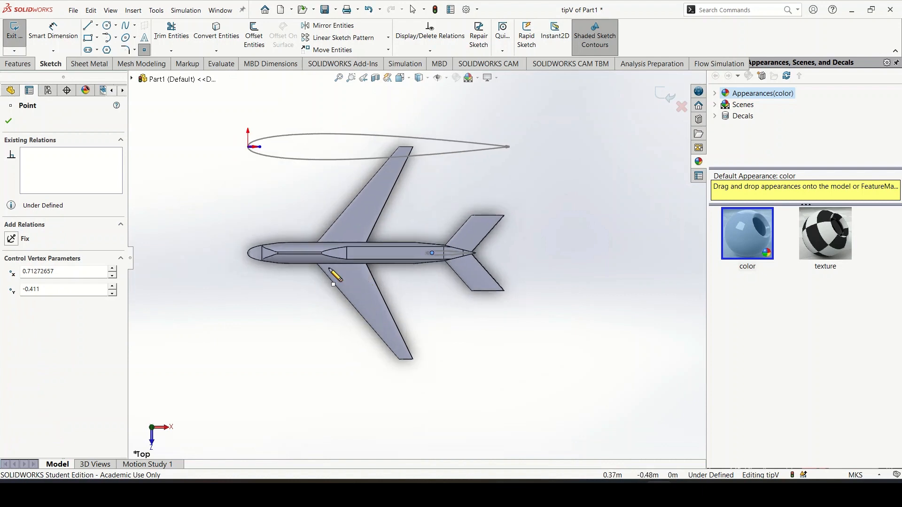
# Step: Dimension the horizontal distance from the origin to the new sketch point and set it to 0.854 m
pyautogui.click(60, 46)
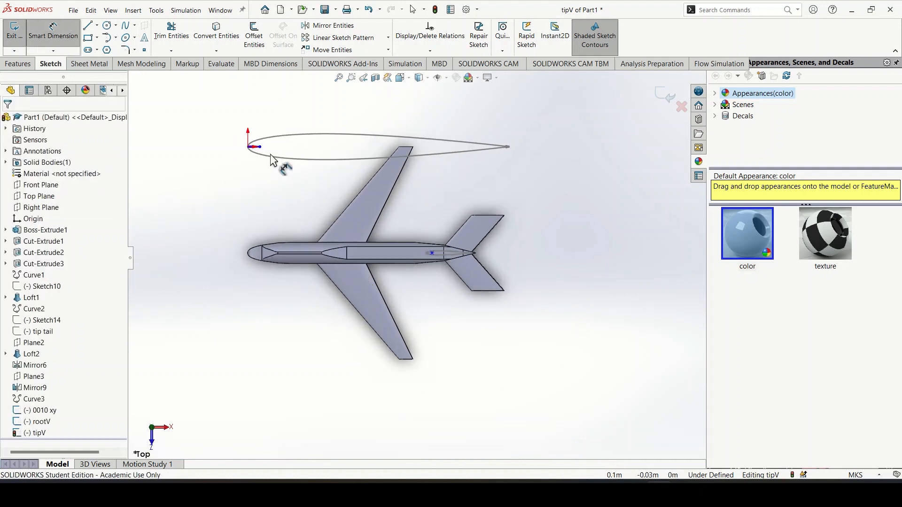
pyautogui.click(432, 253)
pyautogui.click(366, 433)
pyautogui.press('BackSpace')
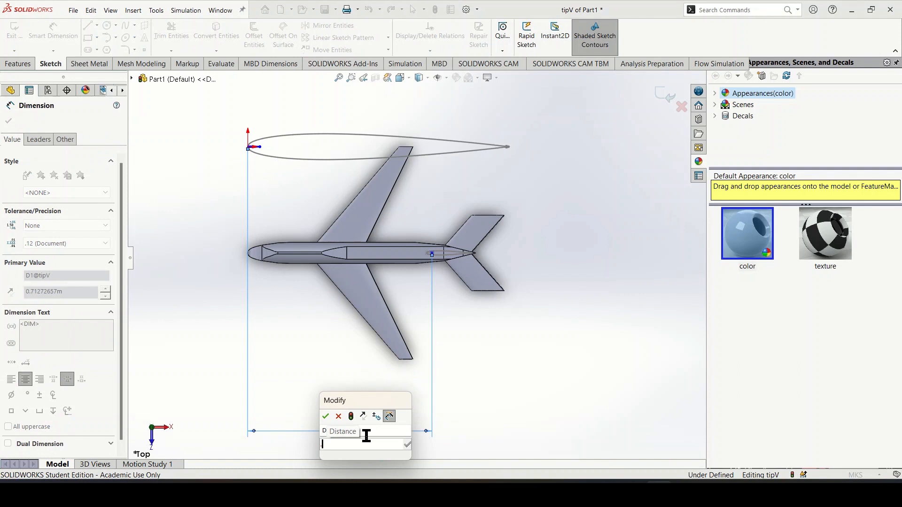
pyautogui.write('.854')
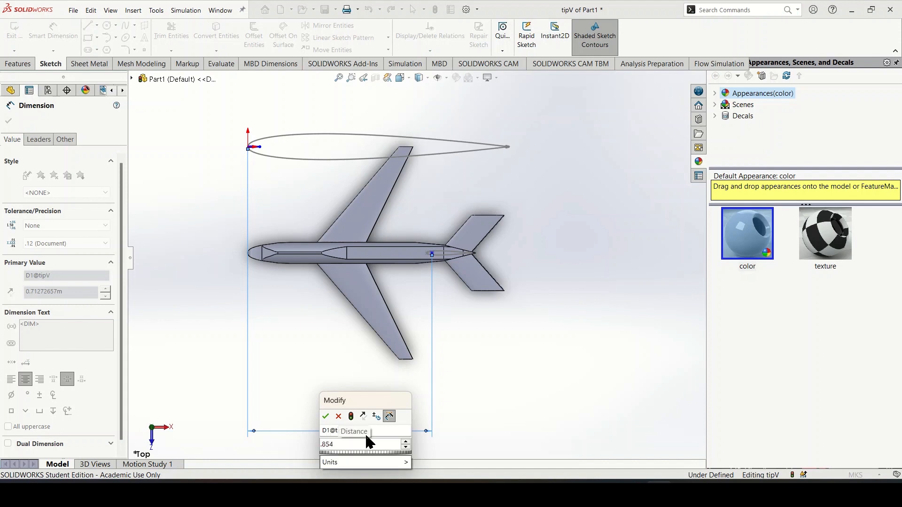
pyautogui.press('Return')
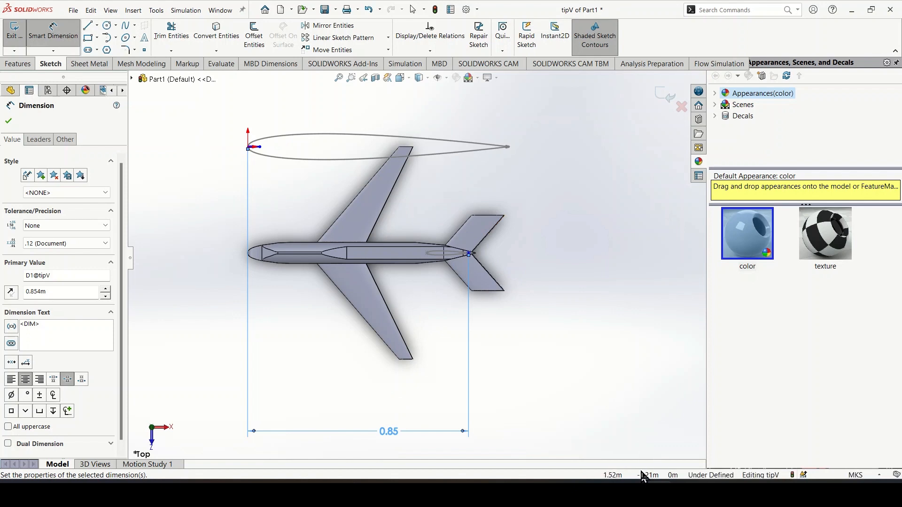
# Step: Move the whole scaled tip airfoil from its leading-edge point at the origin onto the dimensioned sketch point
pyautogui.click(270, 157)
pyautogui.click(156, 10)
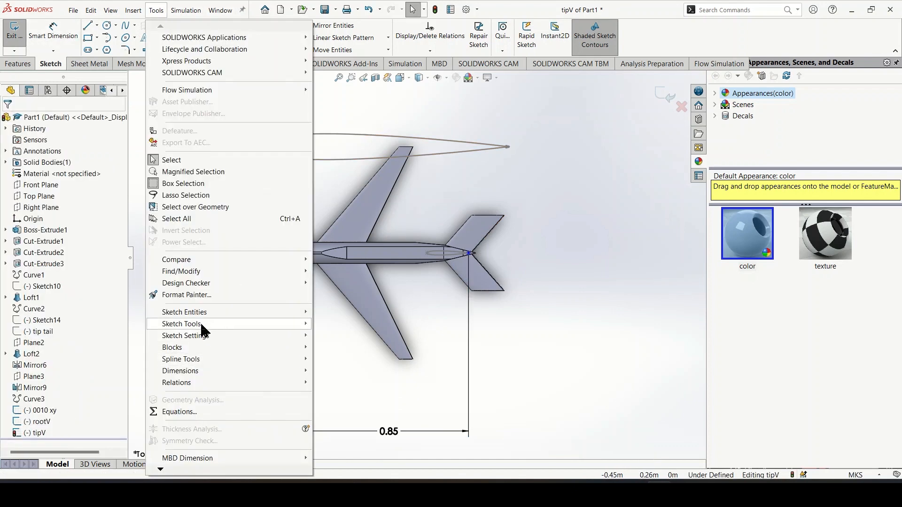
pyautogui.moveTo(217, 326)
pyautogui.click(347, 271)
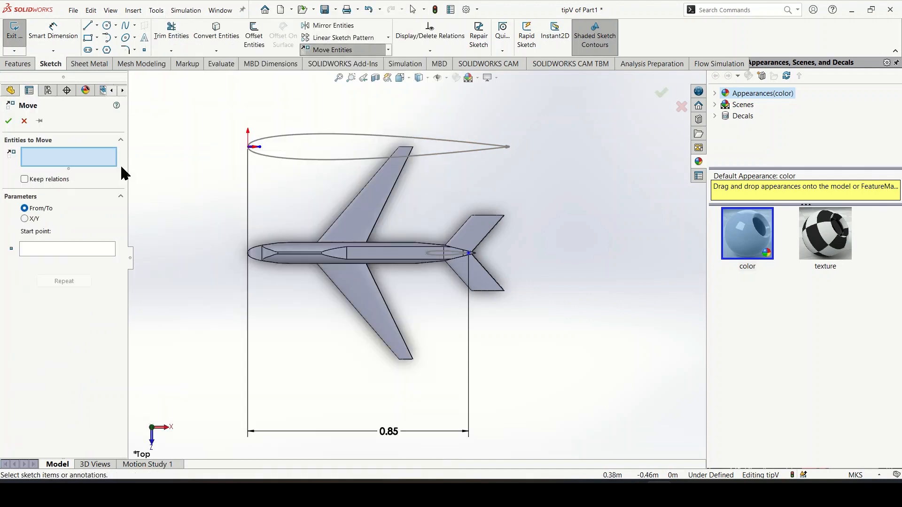
pyautogui.moveTo(242, 126); pyautogui.dragTo(329, 188)
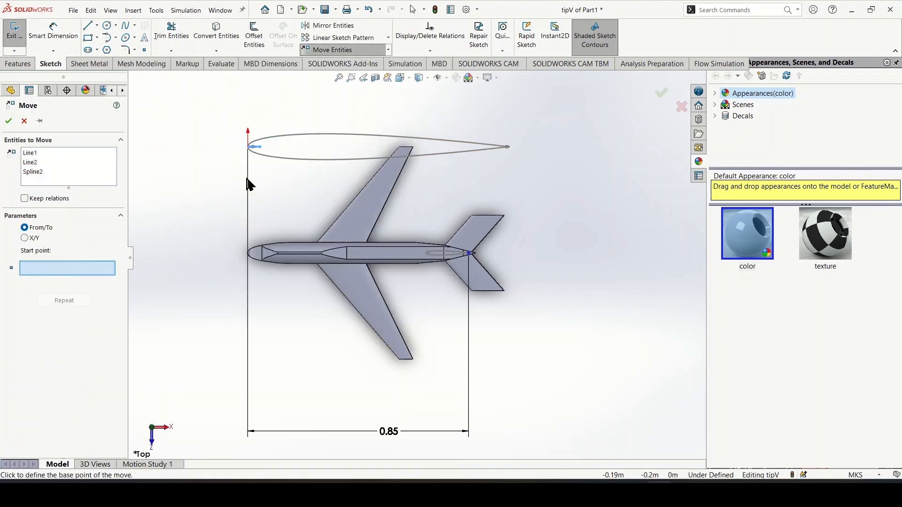
pyautogui.click(248, 146)
pyautogui.scroll(-10, 490, 327)
pyautogui.scroll(5, 490, 328)
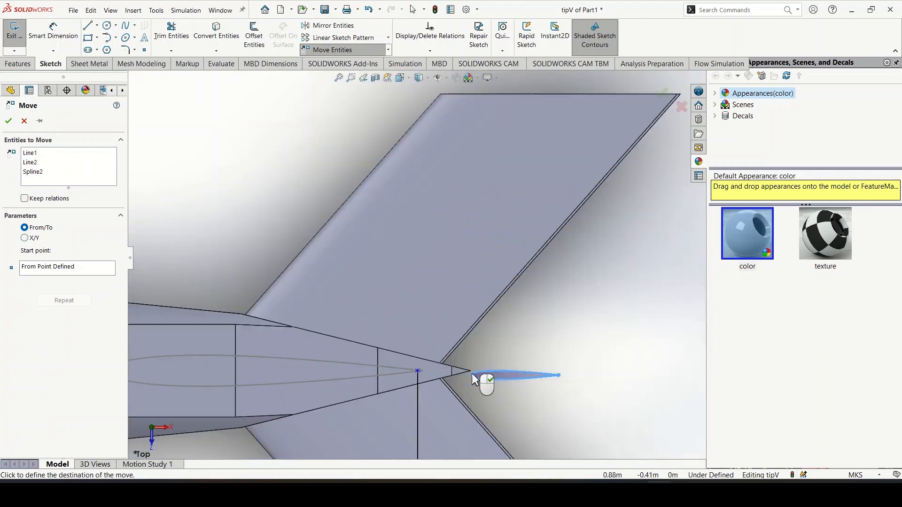
pyautogui.click(418, 371)
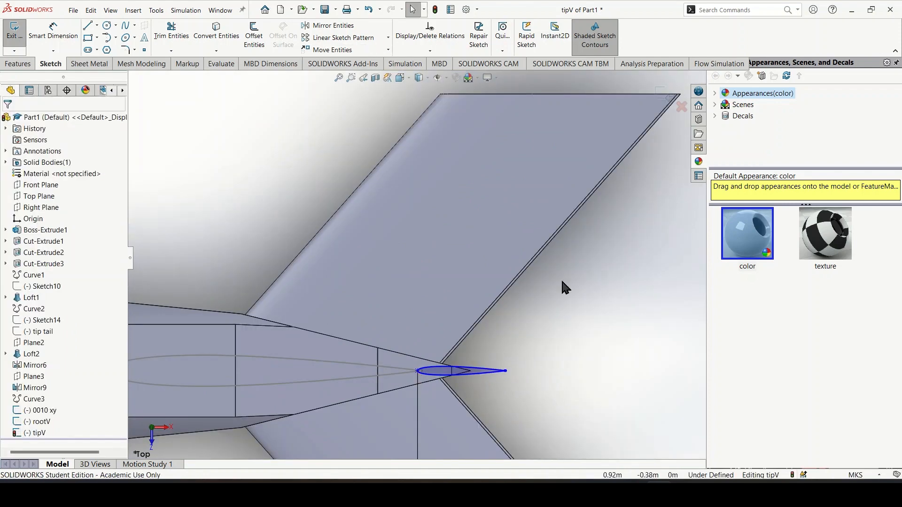
# Step: Exit the tipV sketch and hide the 0010 xy sketch
pyautogui.click(670, 103)
pyautogui.scroll(5, 507, 391)
pyautogui.moveTo(507, 391)
pyautogui.mouseDown(button='middle')
pyautogui.moveTo(515, 260)
pyautogui.moveTo(512, 285)
pyautogui.mouseUp(button='middle')
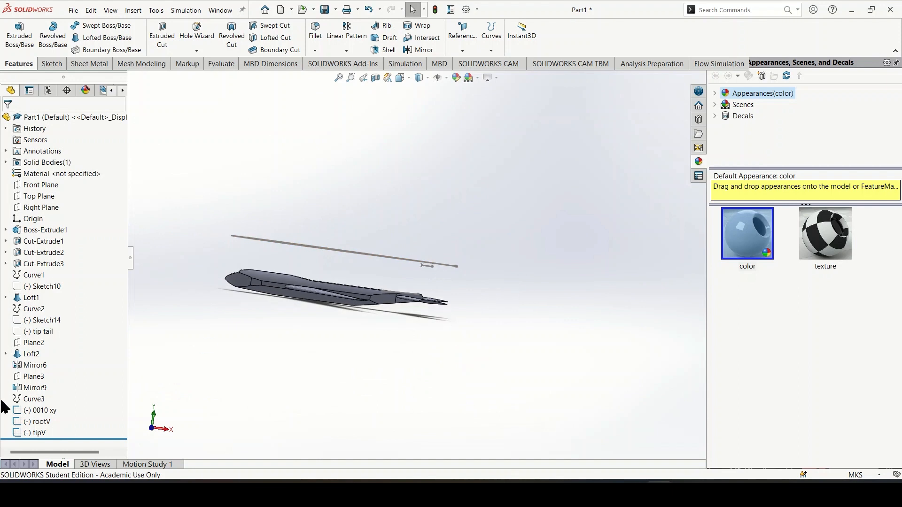
pyautogui.rightClick(40, 410)
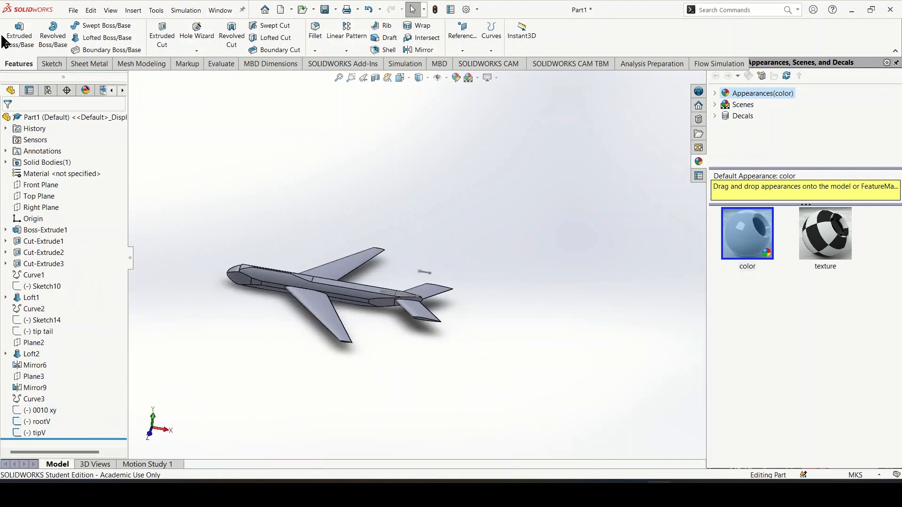
# Step: Loft the vertical tail from the rootV airfoil on the rear fuselage to the tipV airfoil, merging the result
pyautogui.click(107, 38)
pyautogui.scroll(-2, 399, 282)
pyautogui.scroll(-4, 404, 294)
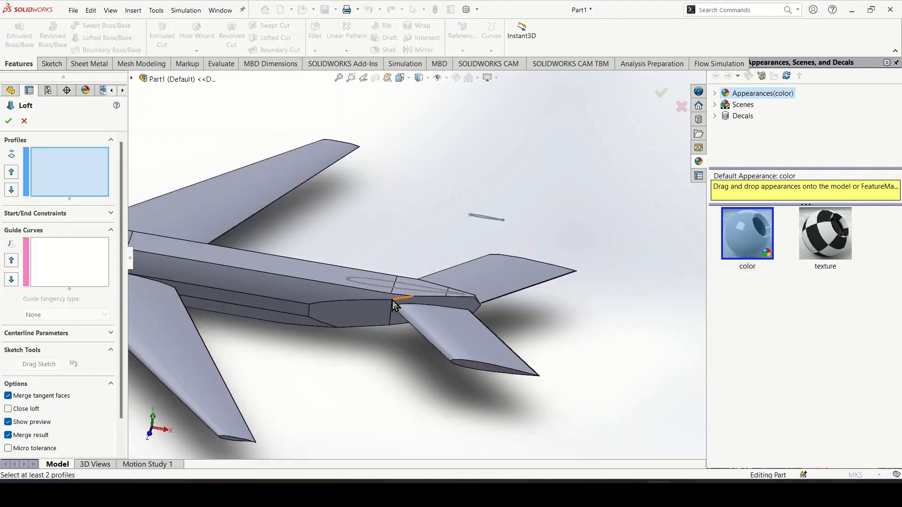
pyautogui.click(371, 270)
pyautogui.click(570, 150)
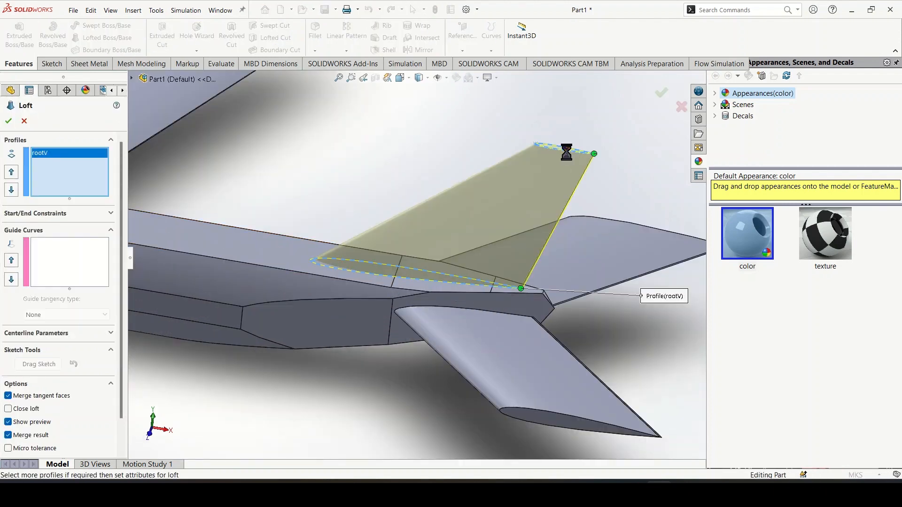
pyautogui.press('Return')
pyautogui.scroll(5, 466, 360)
pyautogui.moveTo(466, 360); pyautogui.dragTo(428, 338, button='middle')
pyautogui.scroll(3, 418, 333)
# Step: Begin saving the part under the file name Boeing 747 Plane and change the destination to the Downloads folder
pyautogui.click(73, 11)
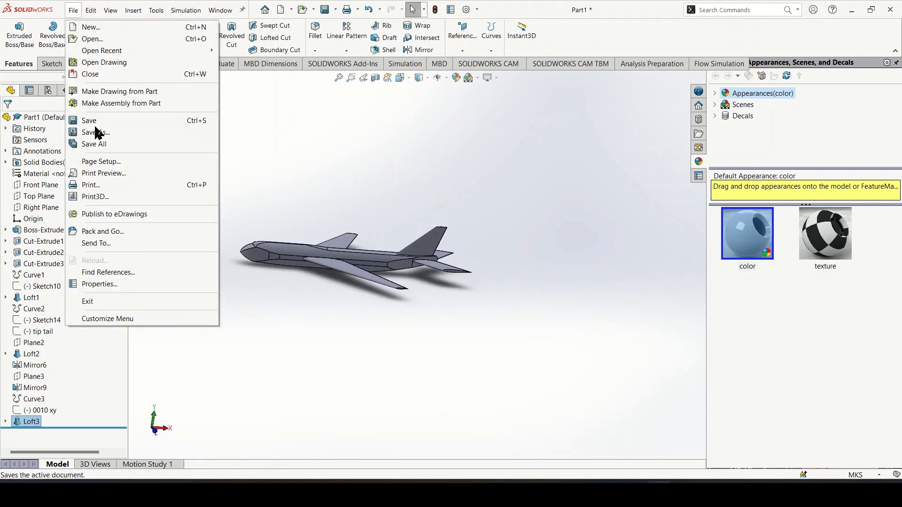
pyautogui.click(109, 132)
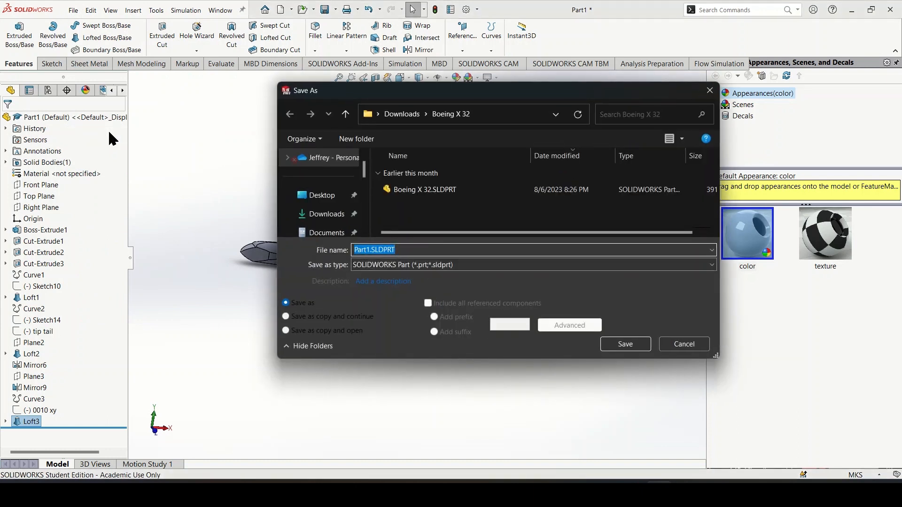
pyautogui.write('Boeing 747 Plane')
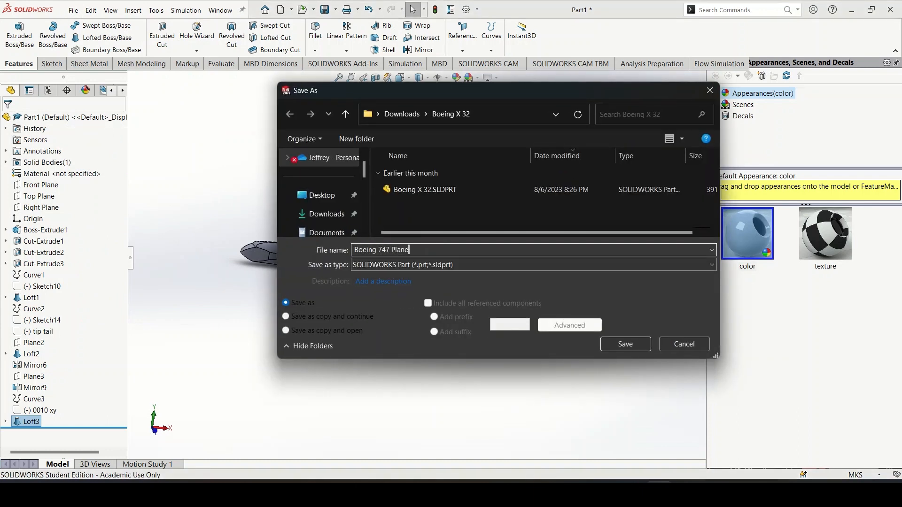
pyautogui.click(402, 115)
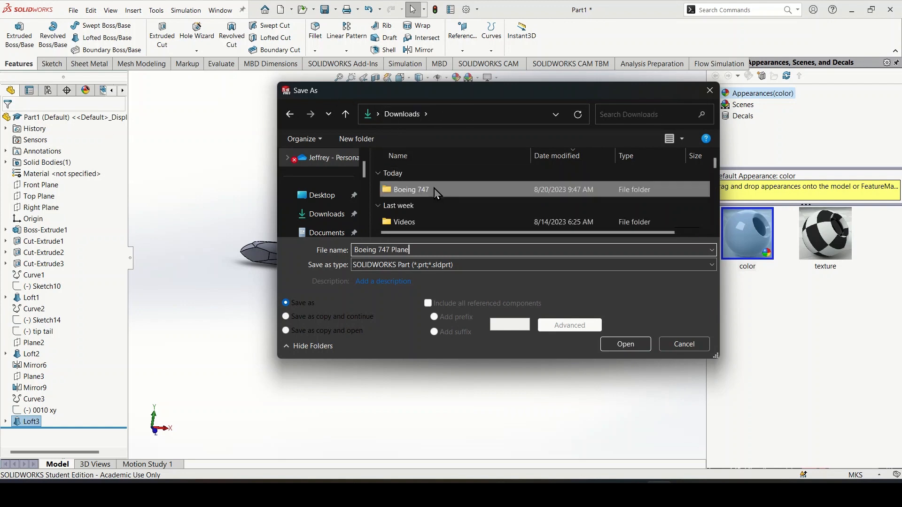